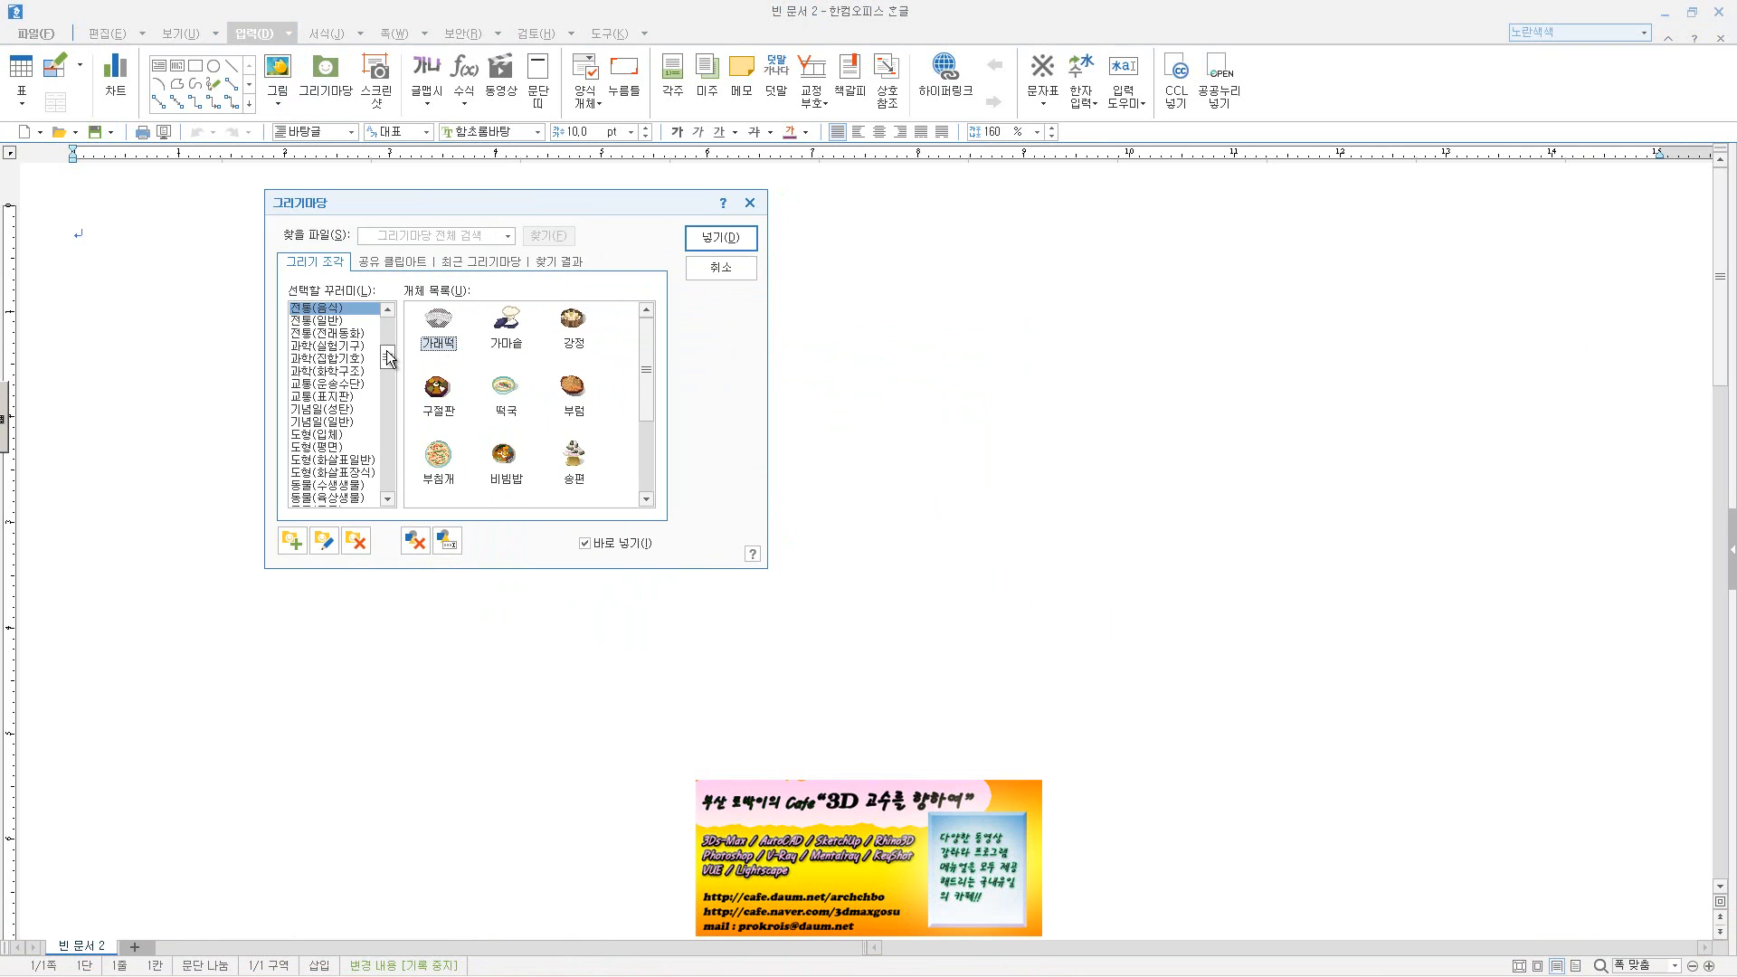
# - Insert the 2색_보행 clip art from the 교통(신호등) category near the page's upper left, about 14 × 26 mm
pyautogui.moveTo(389, 358); pyautogui.dragTo(374, 322)
pyautogui.click(331, 308)
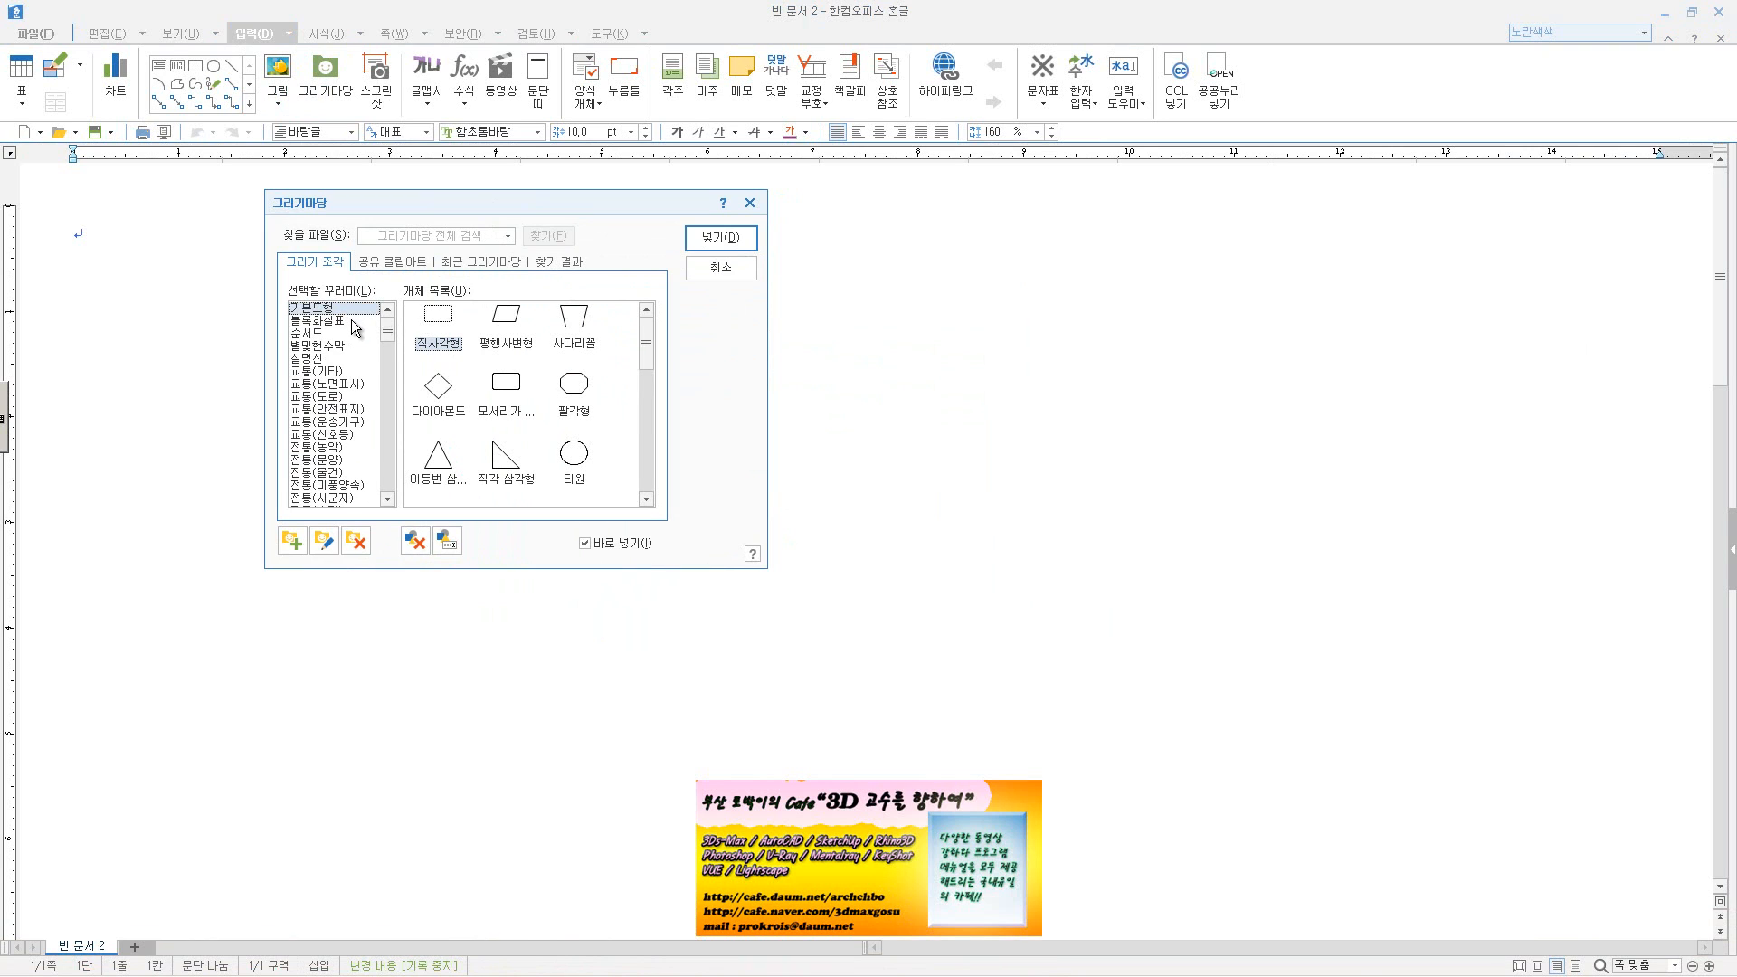
pyautogui.click(351, 322)
pyautogui.click(349, 333)
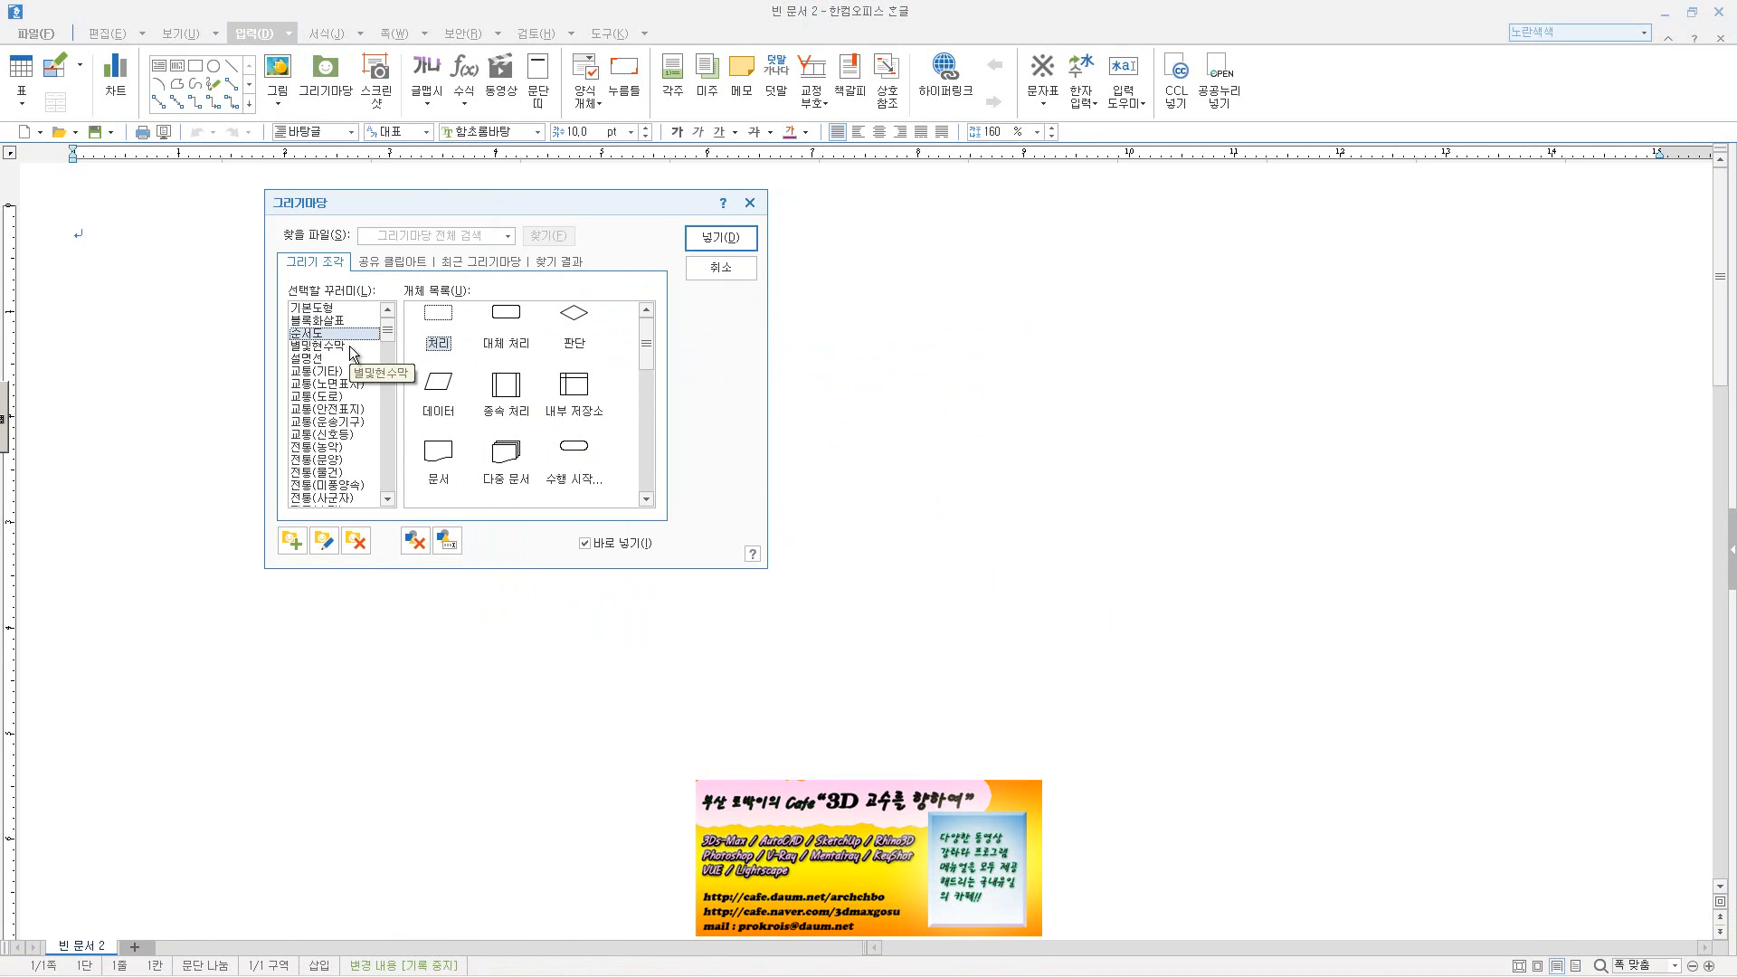
pyautogui.click(349, 435)
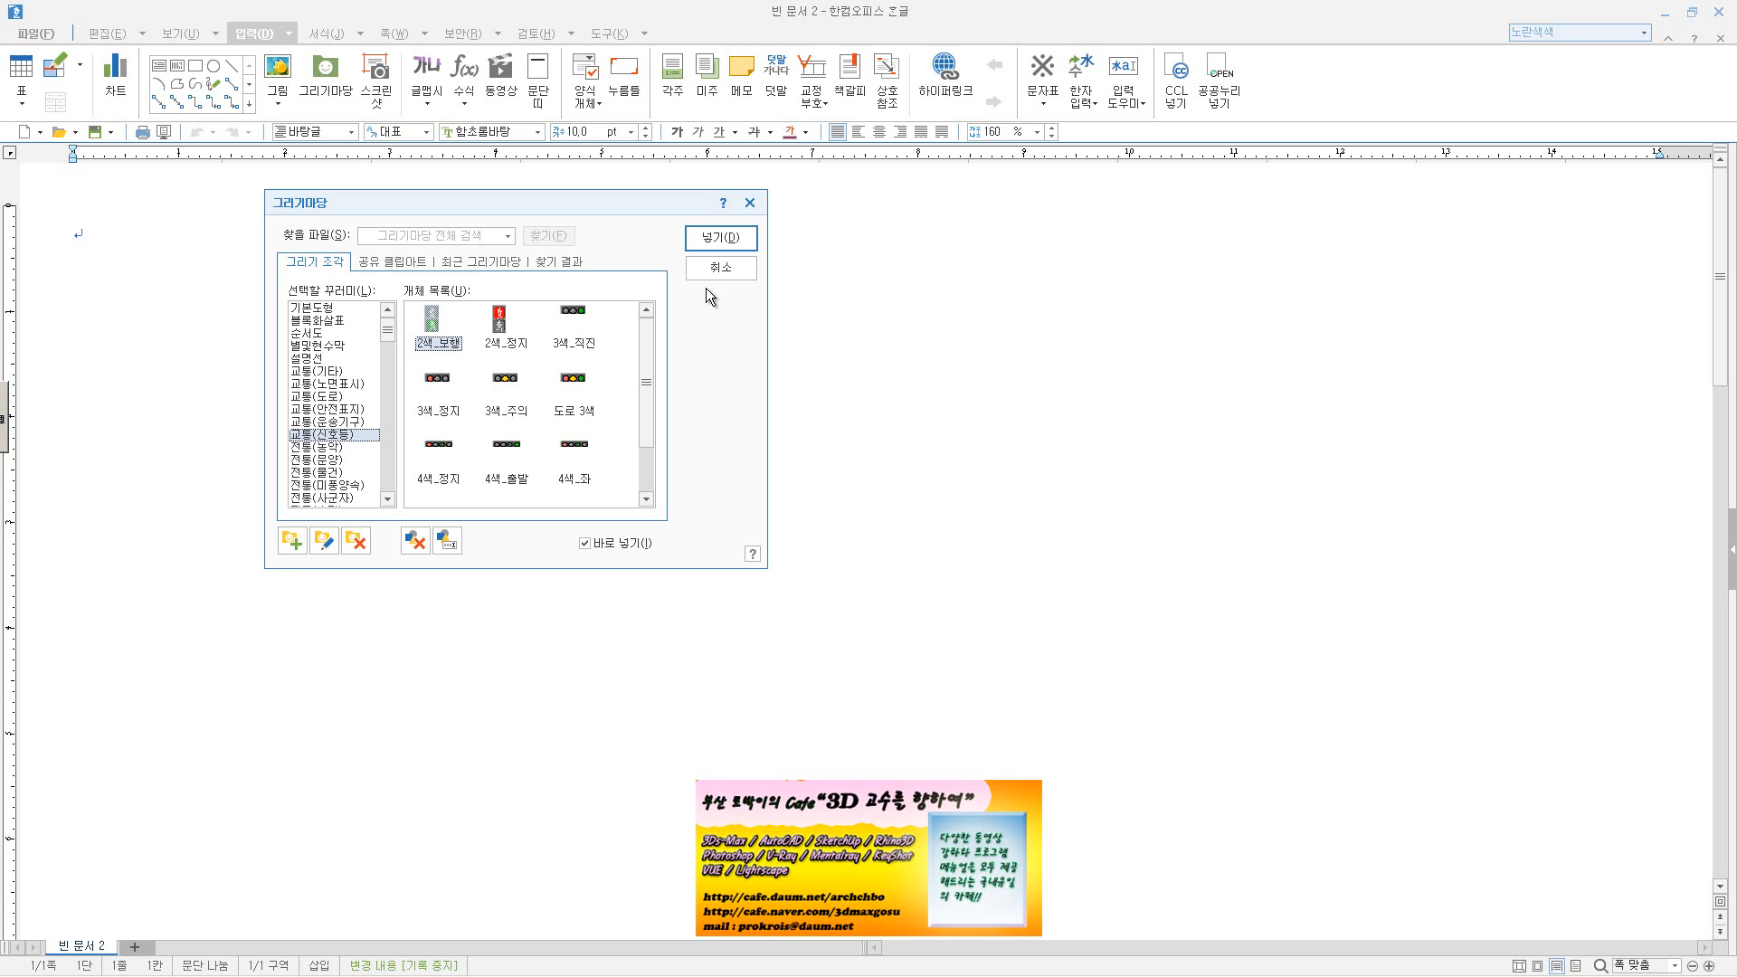
pyautogui.click(718, 240)
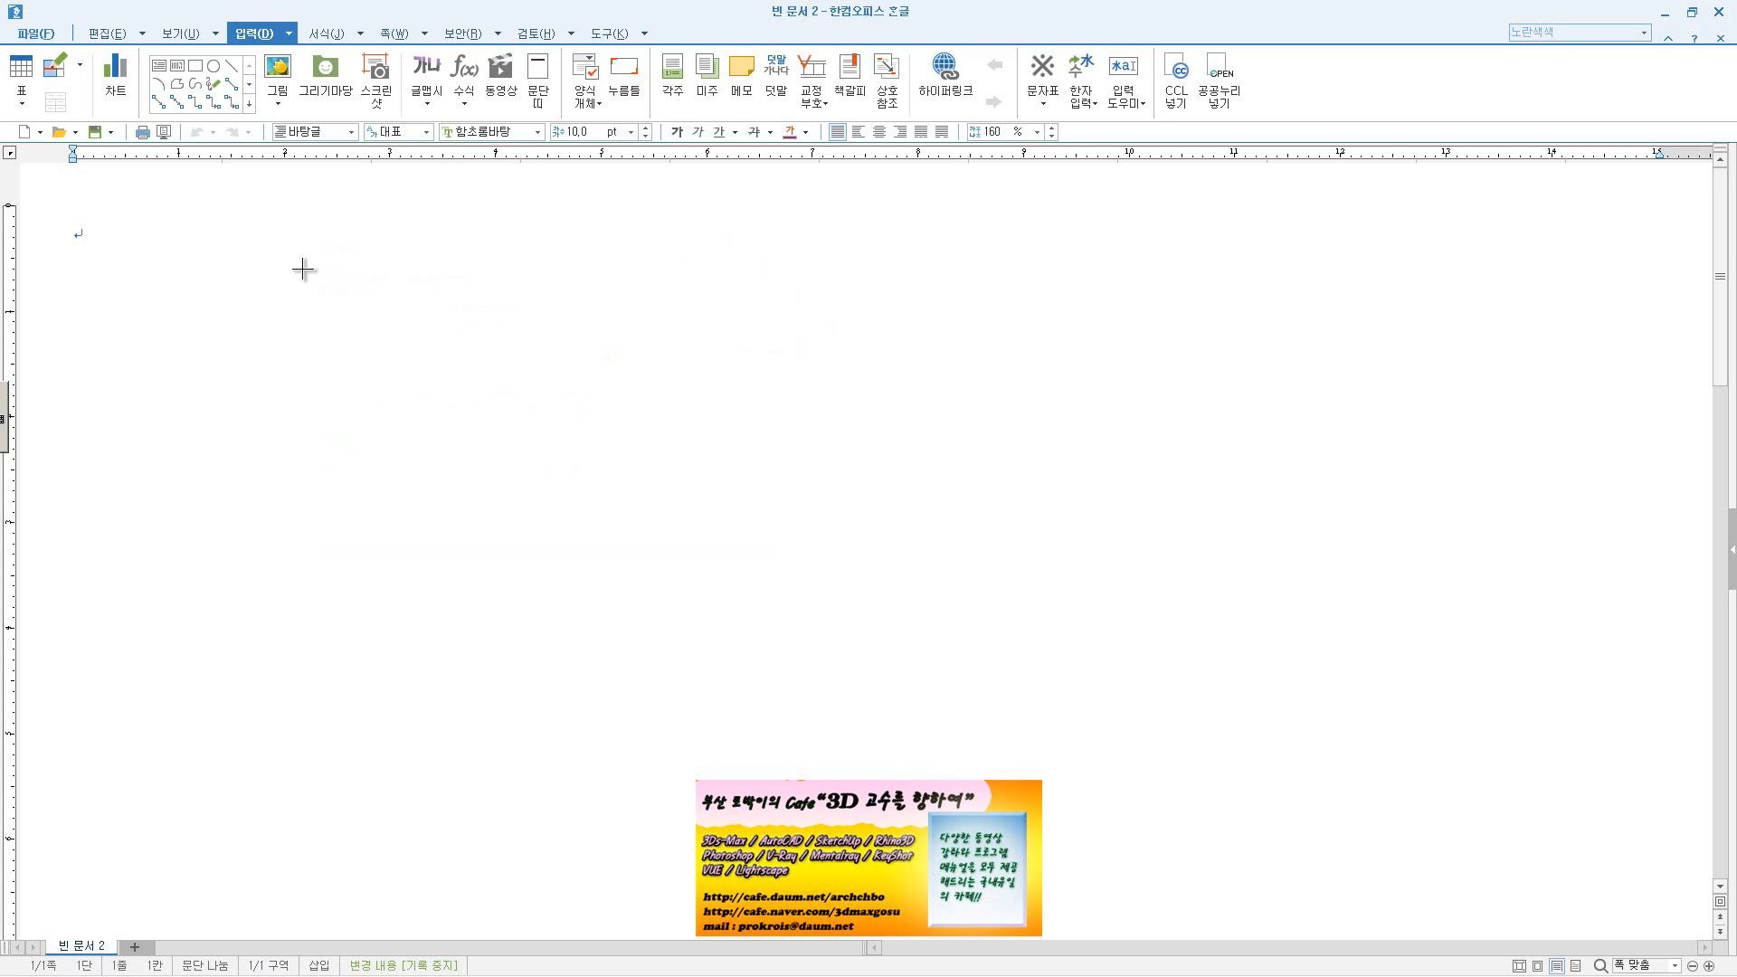
pyautogui.moveTo(242, 271)
pyautogui.mouseDown()
pyautogui.moveTo(369, 411)
pyautogui.moveTo(426, 438)
pyautogui.mouseUp()
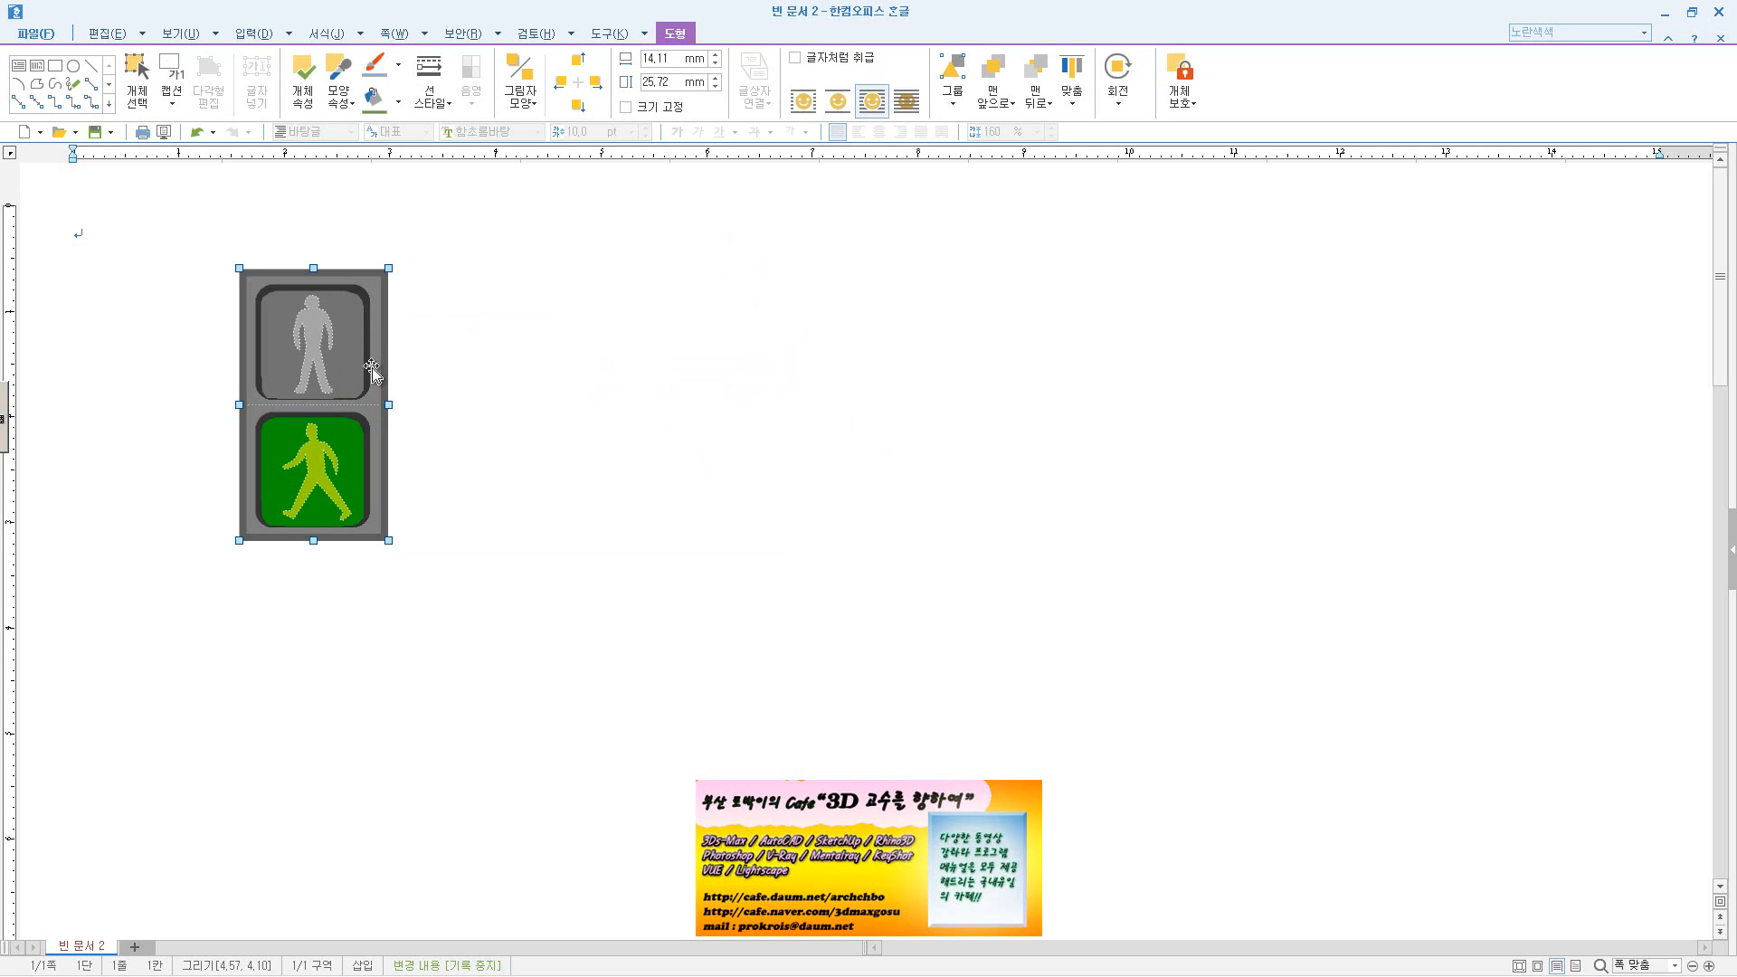
# - Move the pedestrian signal closer to the page's left margin and widen it to about 17.8 mm
pyautogui.moveTo(363, 407); pyautogui.dragTo(438, 392)
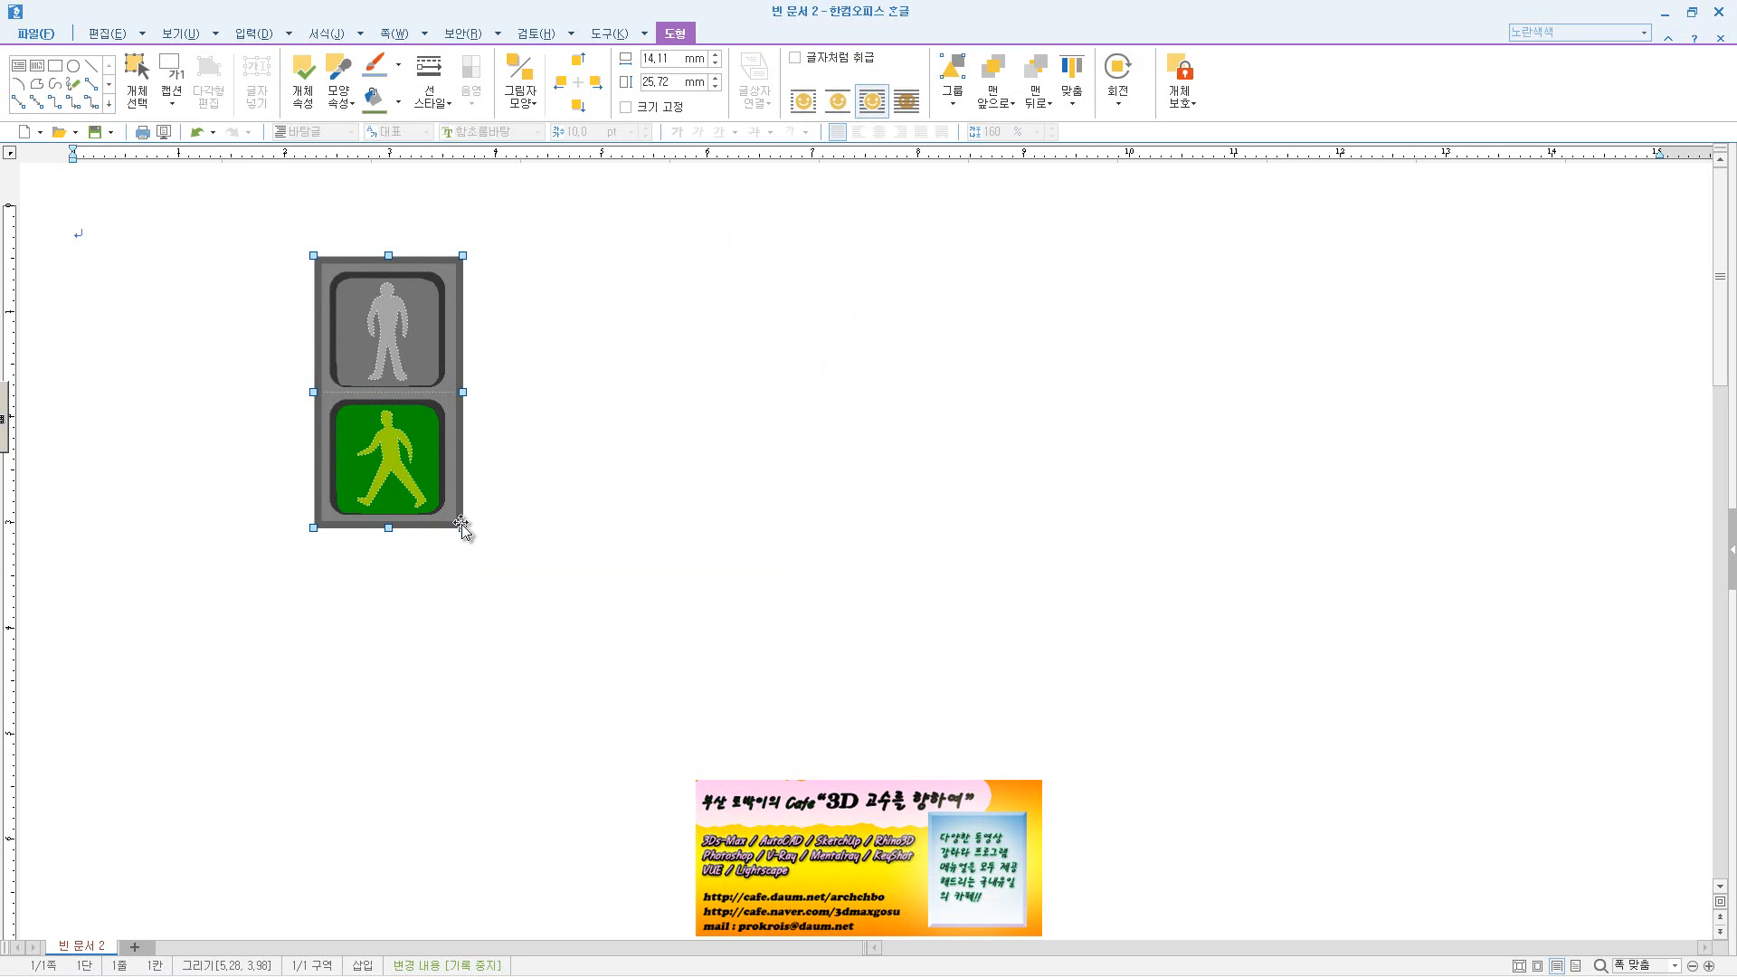
pyautogui.moveTo(462, 528)
pyautogui.mouseDown()
pyautogui.moveTo(368, 431)
pyautogui.moveTo(905, 493)
pyautogui.moveTo(422, 394)
pyautogui.moveTo(186, 390)
pyautogui.moveTo(341, 512)
pyautogui.mouseUp()
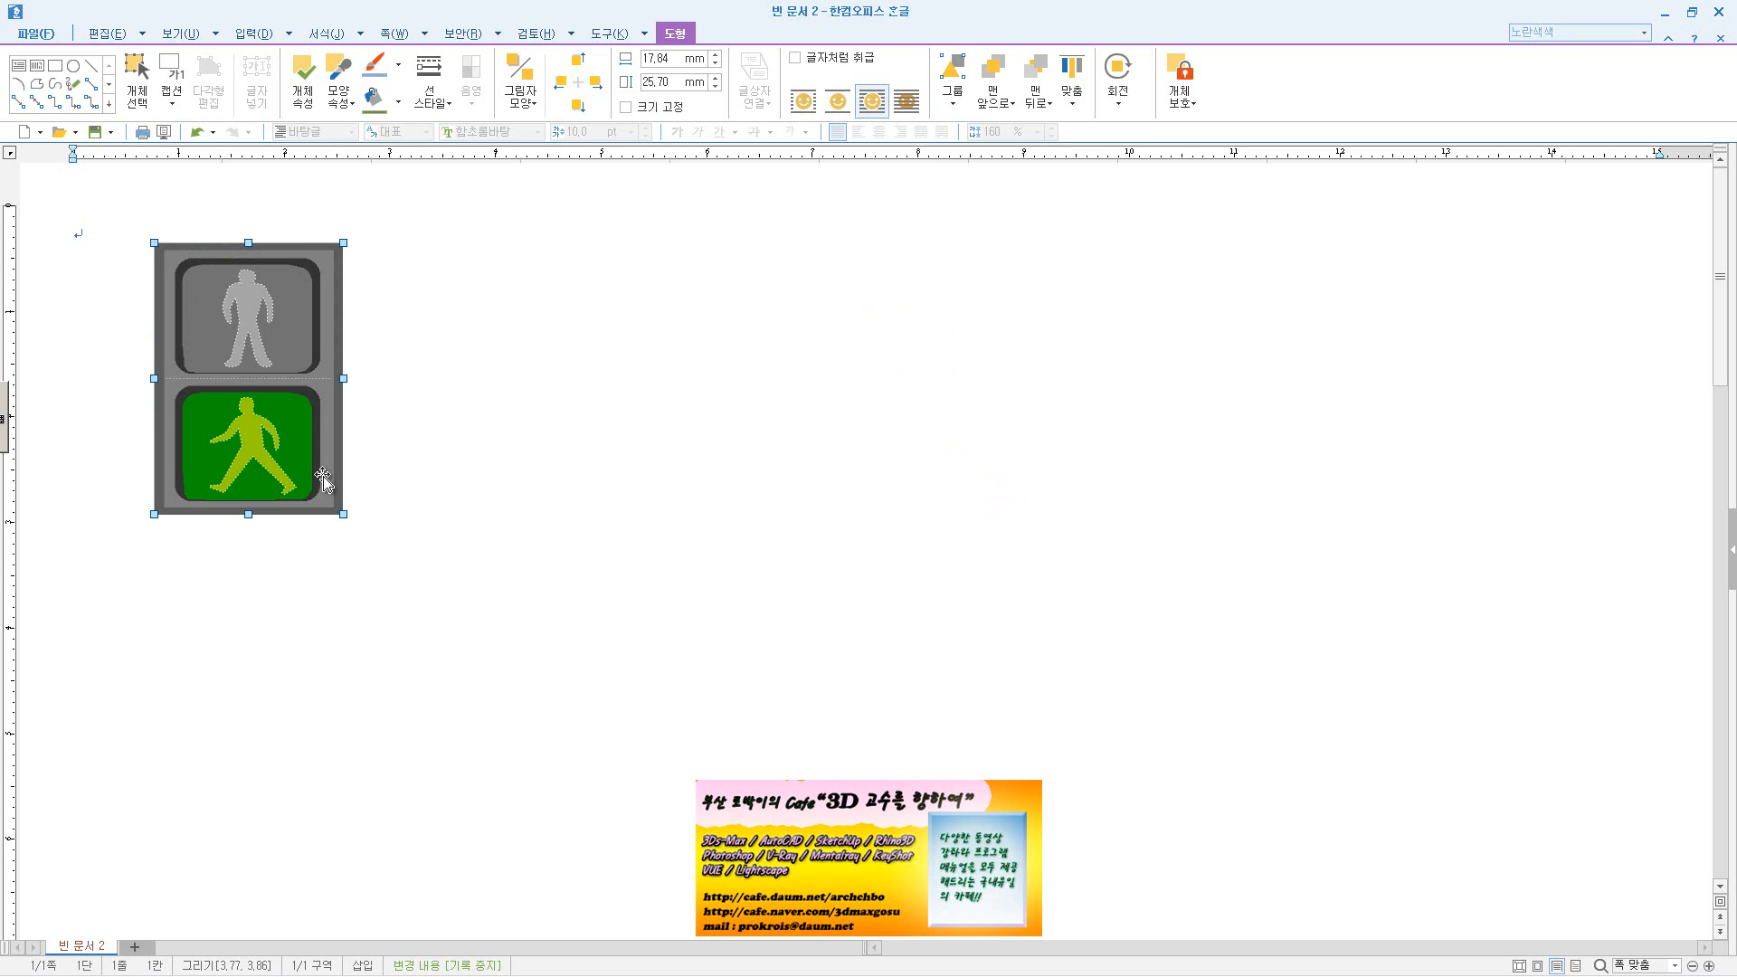
# - Review the pedestrian signal's object properties, including its basic, fill and shadow settings, and leave without applying changes
pyautogui.click(297, 110)
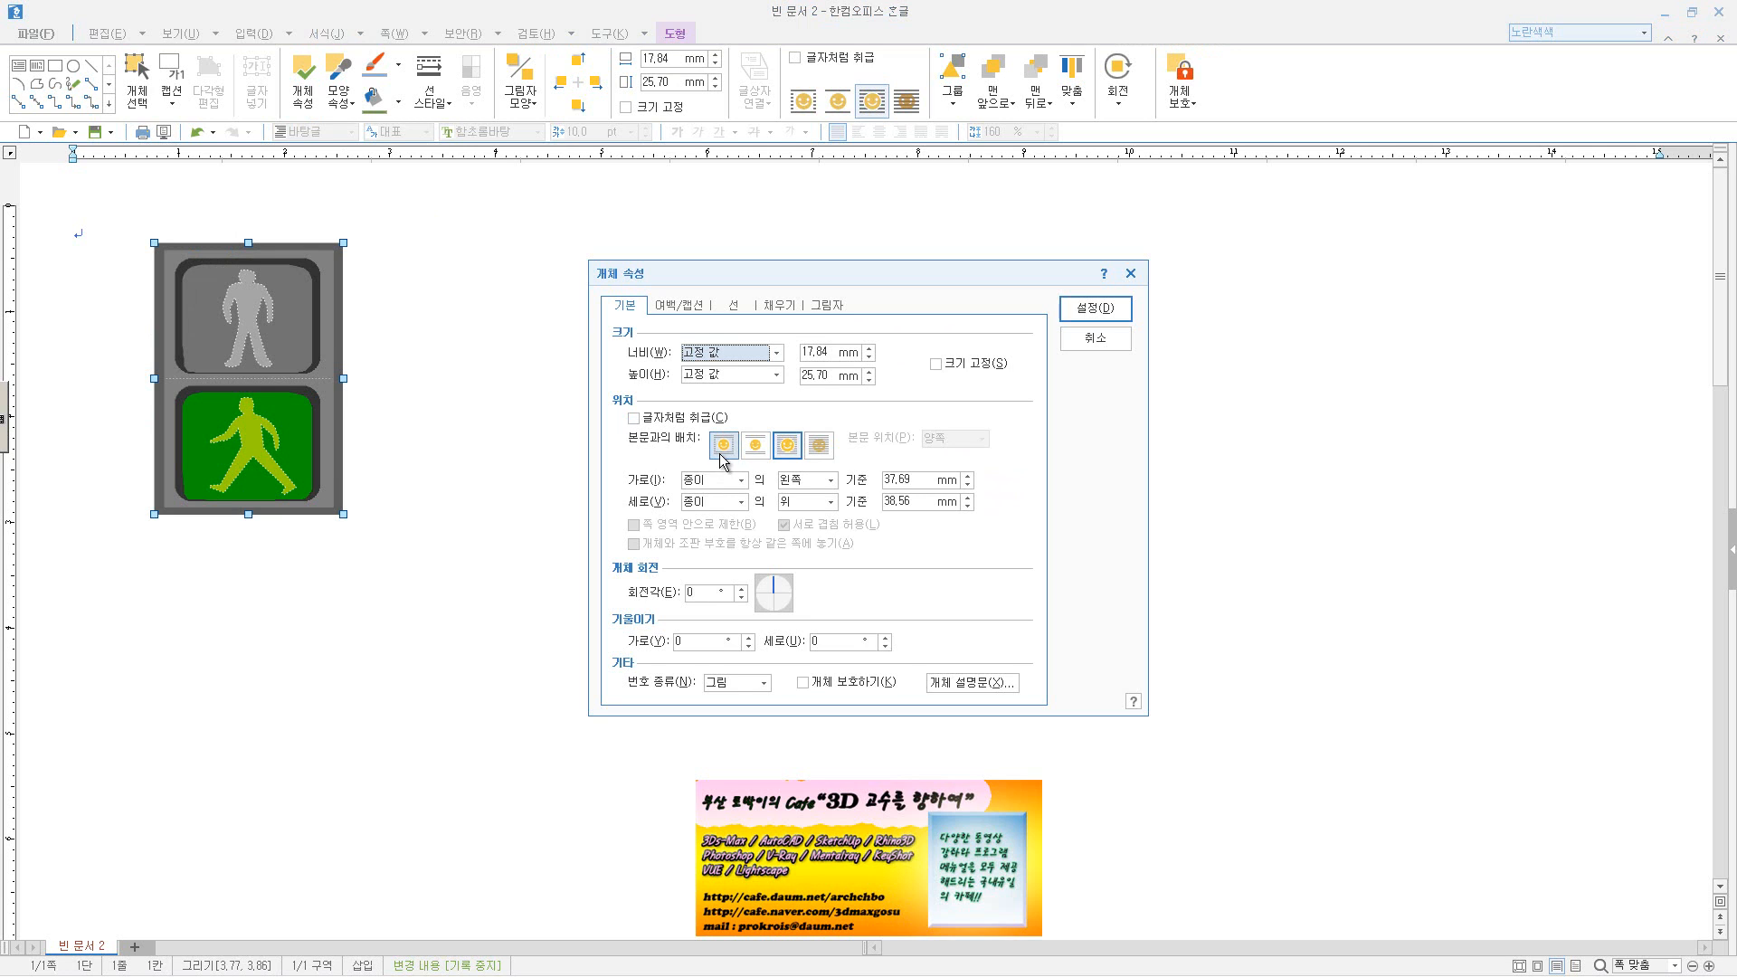
pyautogui.click(738, 307)
pyautogui.click(804, 308)
pyautogui.click(780, 308)
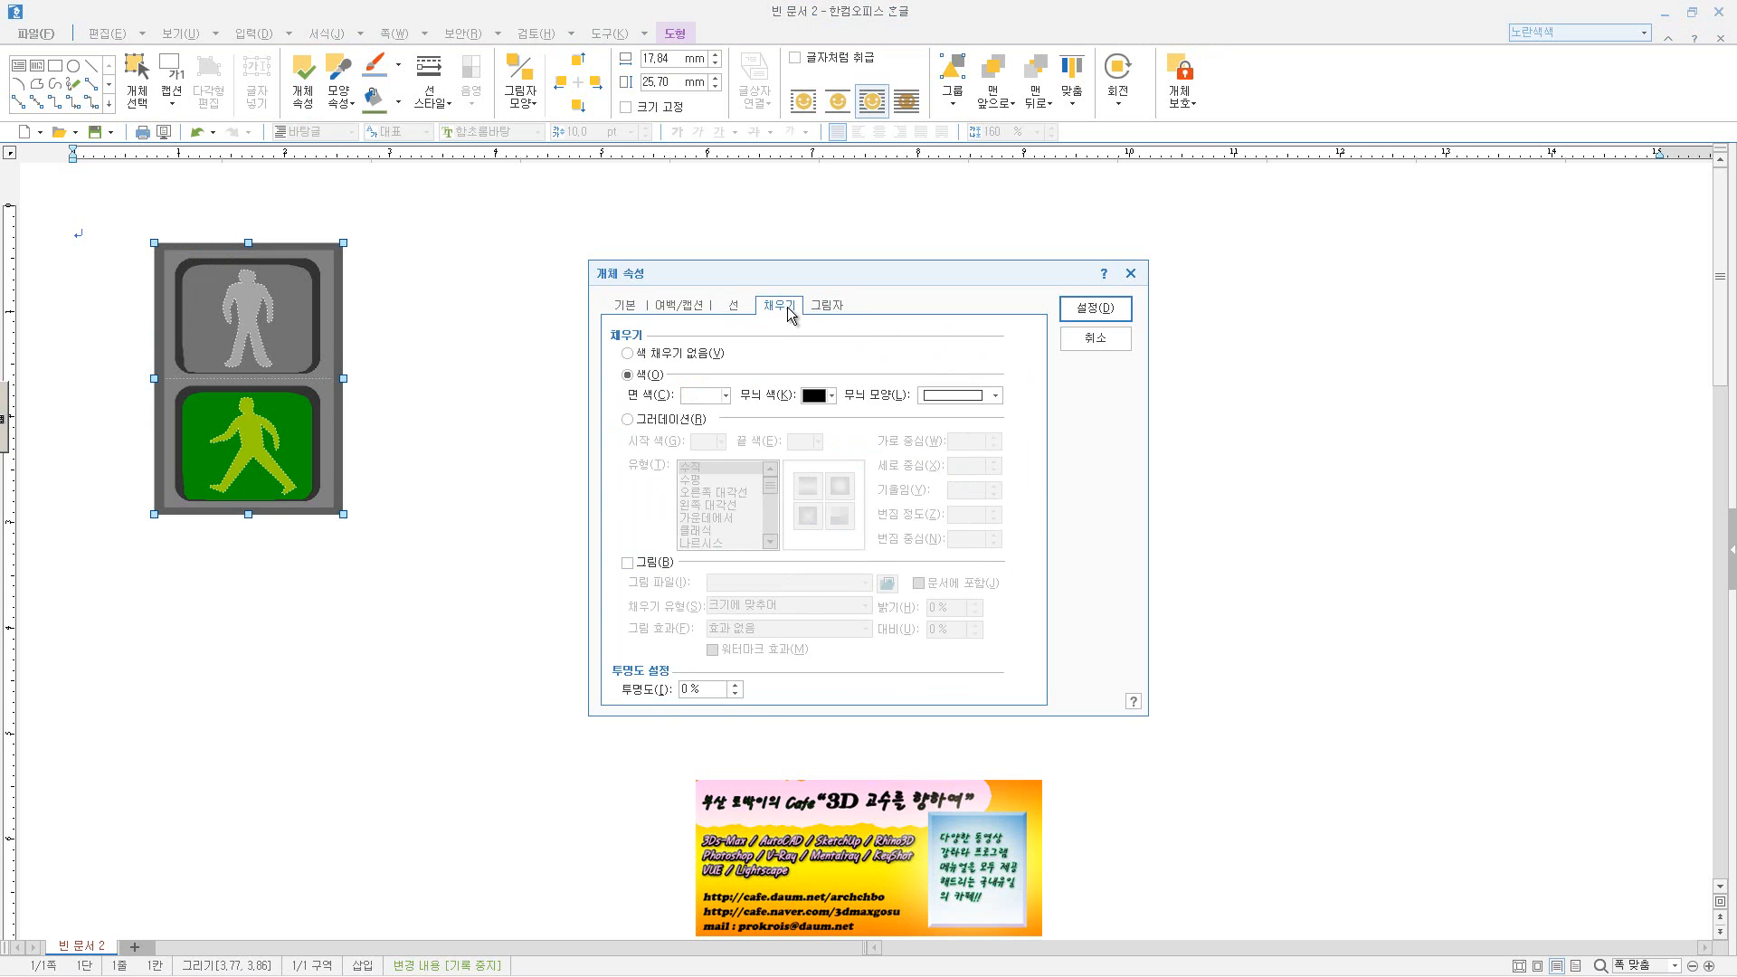
pyautogui.click(831, 308)
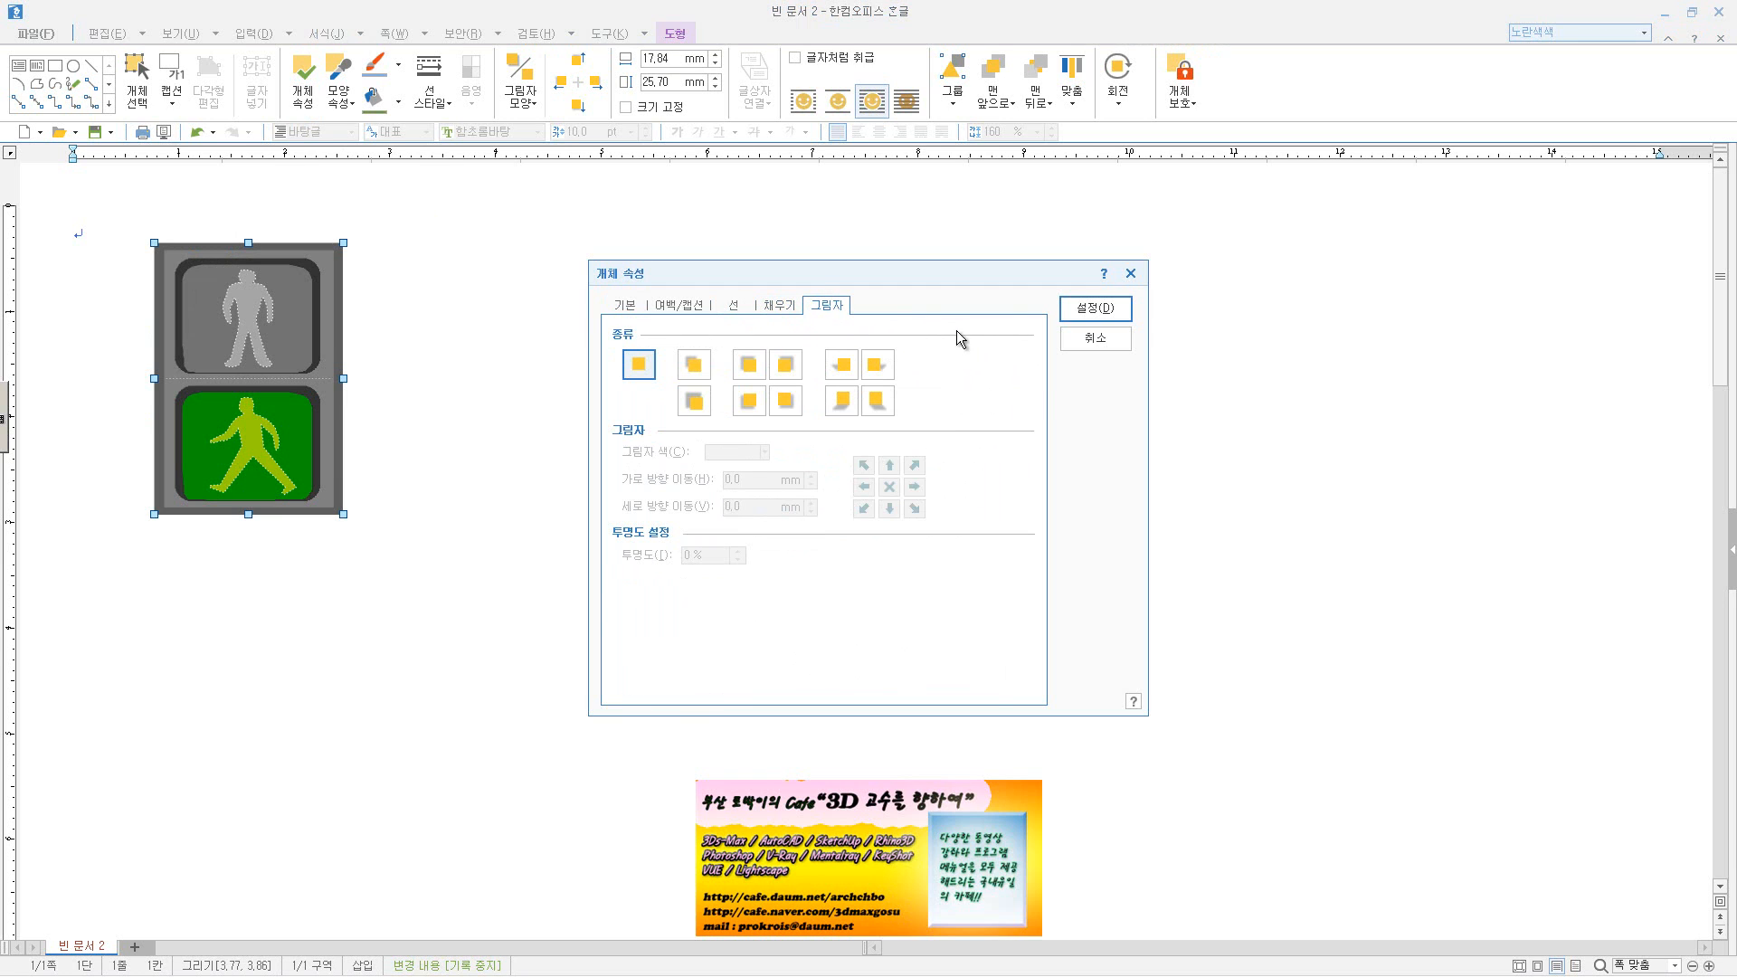
pyautogui.click(1096, 339)
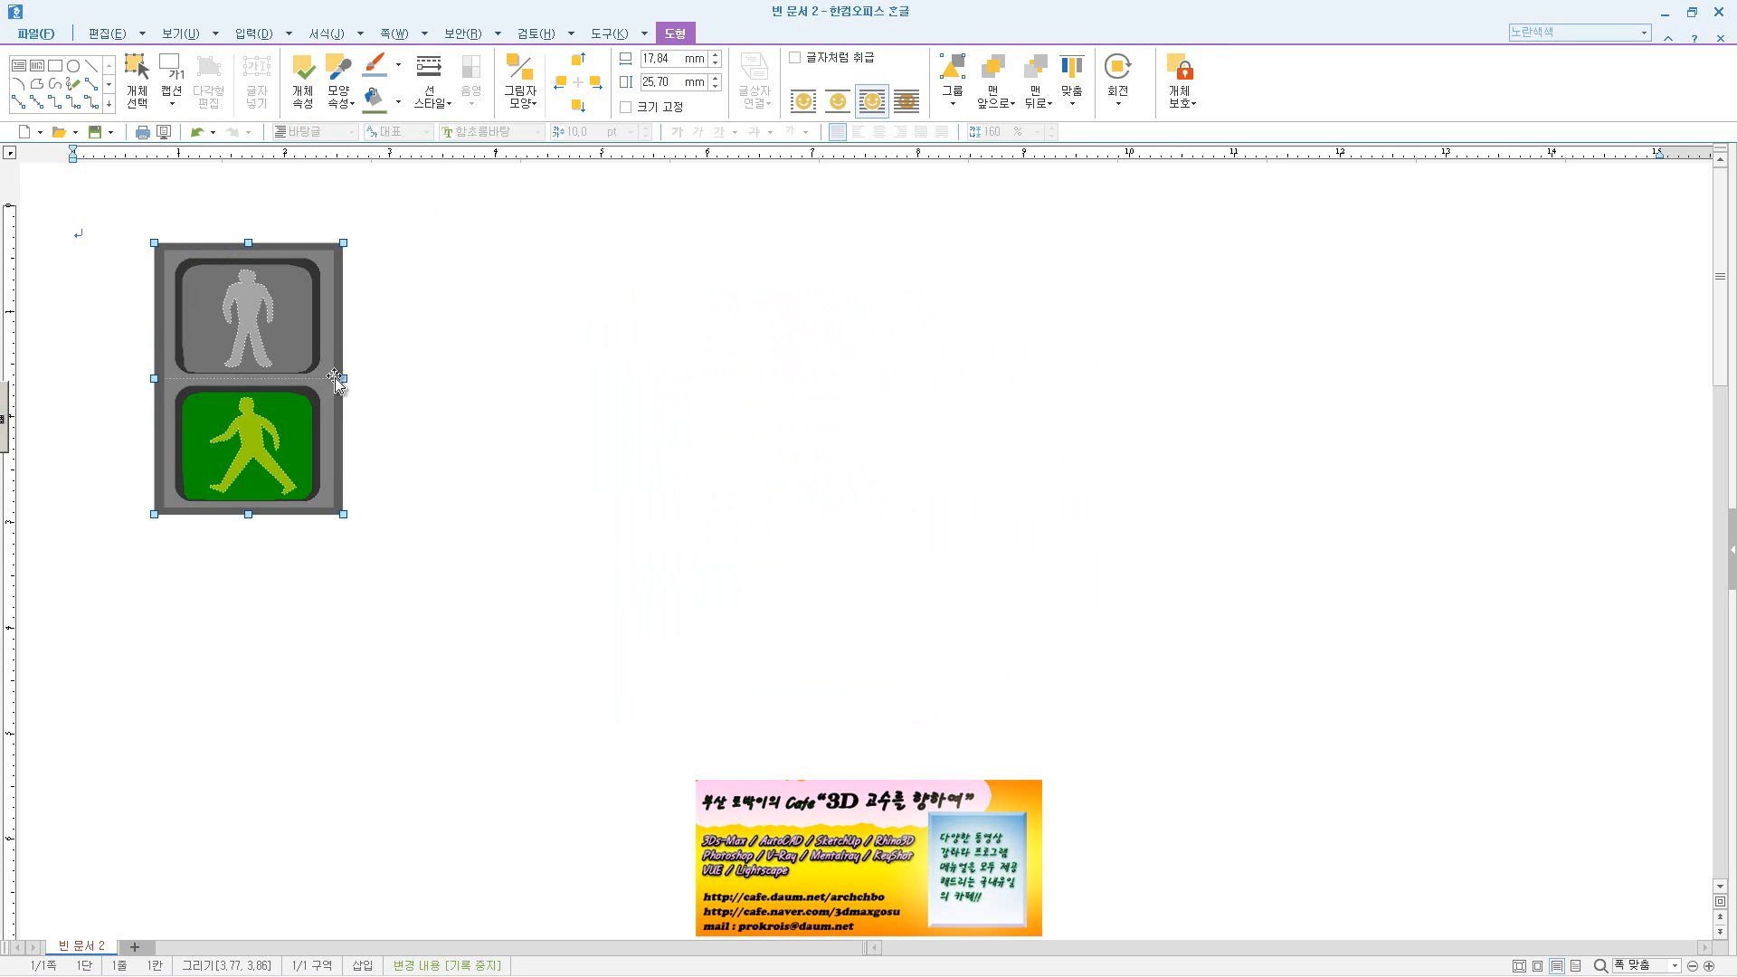
# - Narrow the pedestrian signal to about 14.7 mm wide and ungroup it into separate shapes
pyautogui.moveTo(343, 378); pyautogui.dragTo(310, 378)
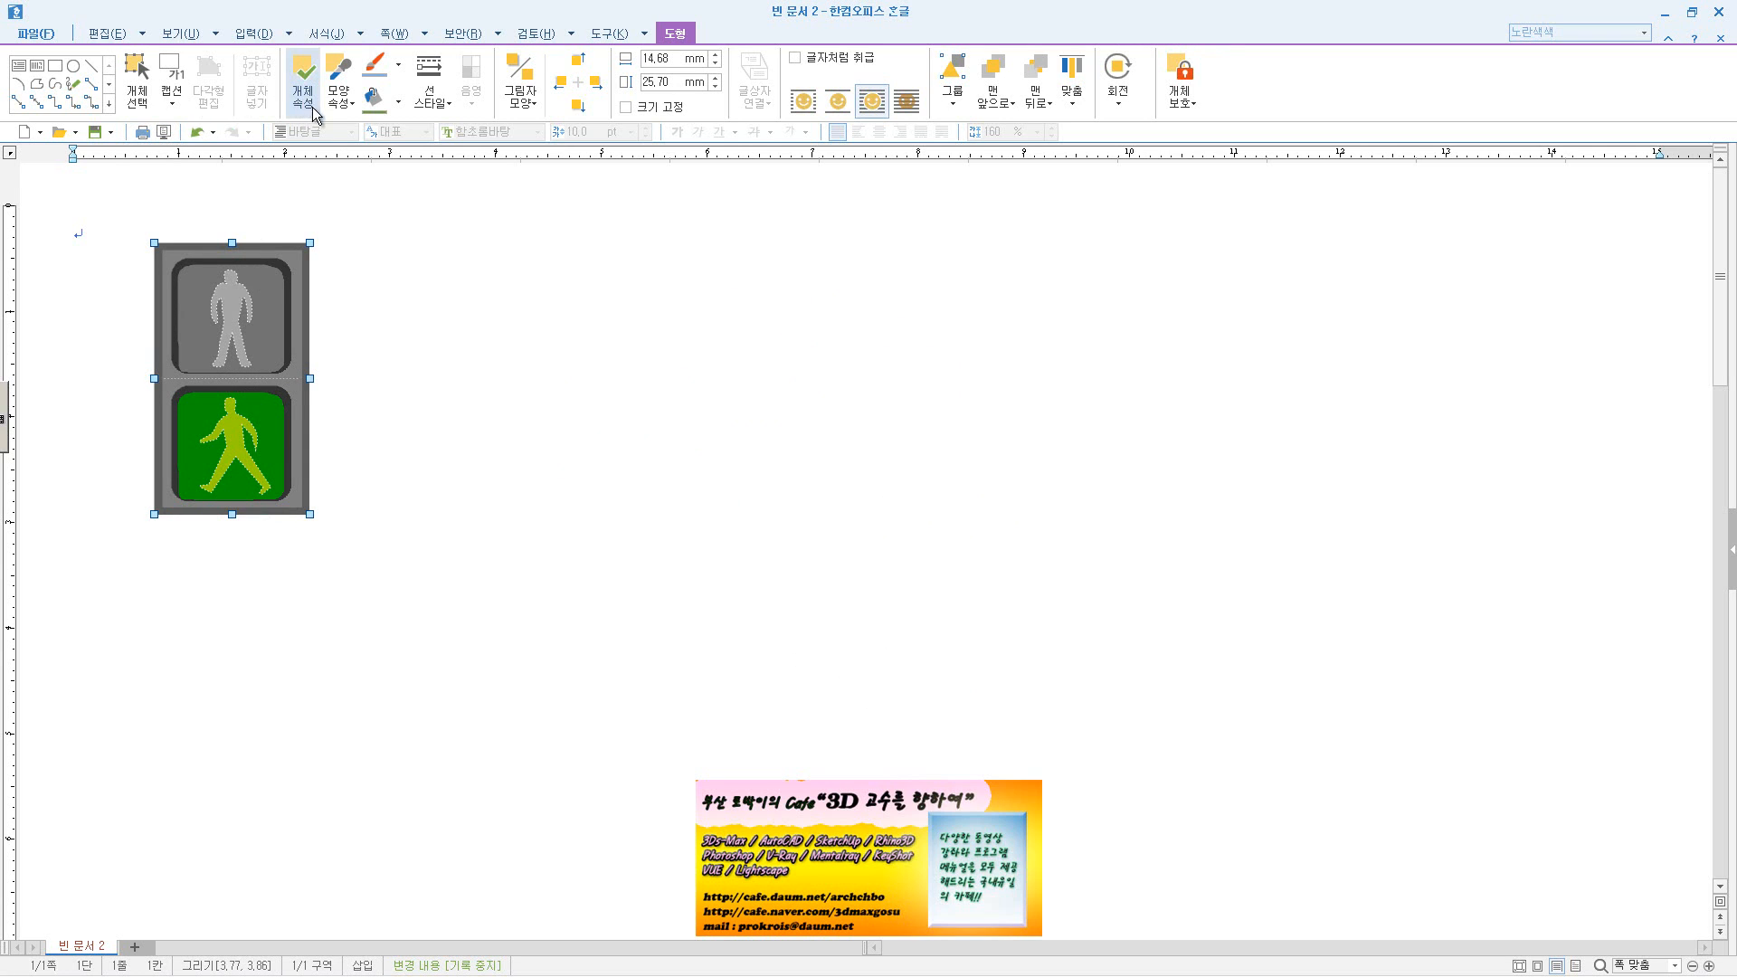
pyautogui.rightClick(282, 313)
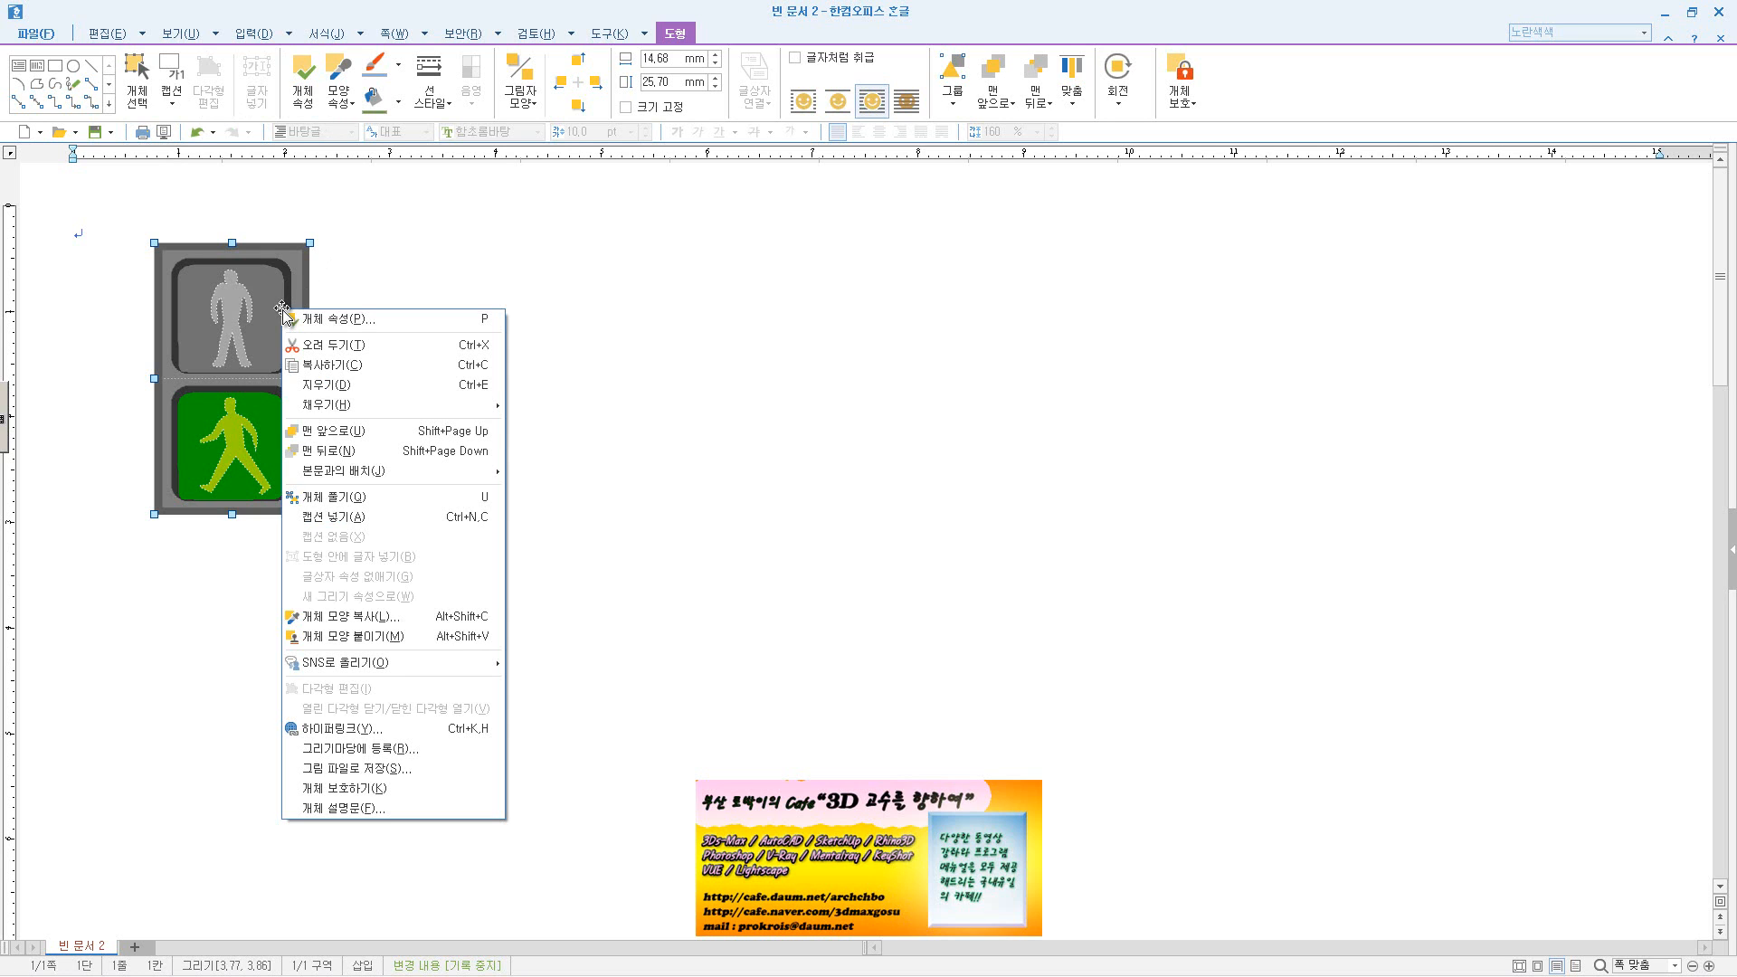
pyautogui.click(354, 496)
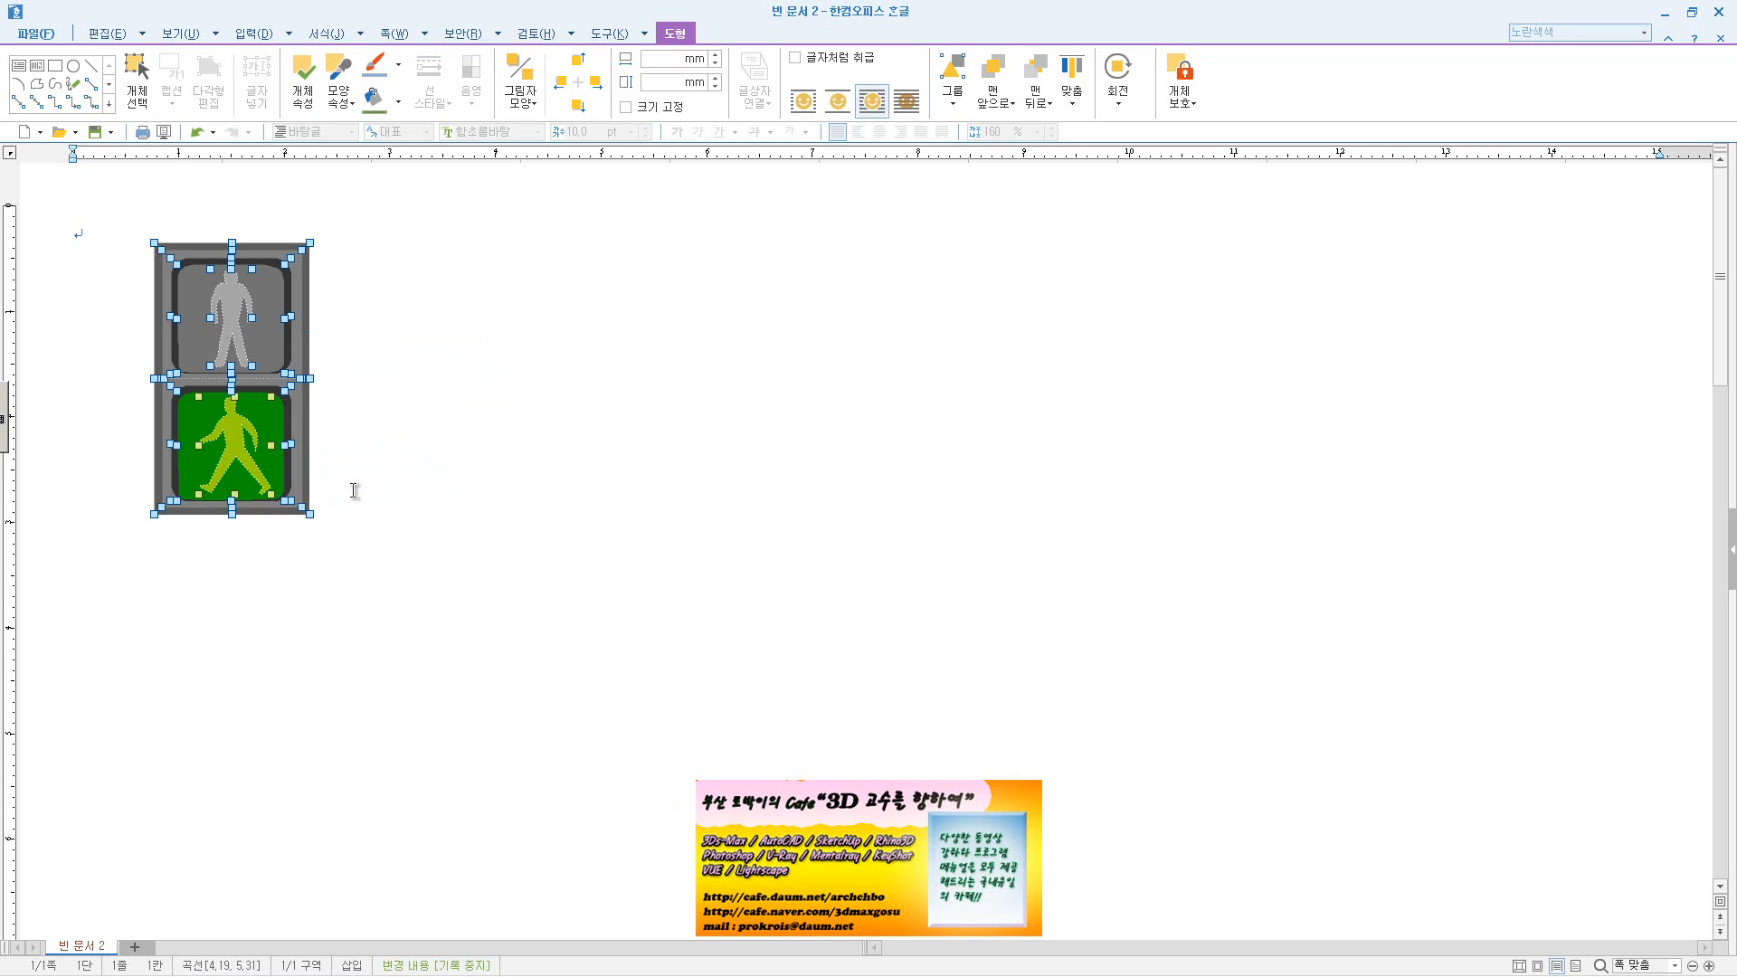
pyautogui.click(424, 358)
# - Move the grey standing figure and the green walking figure out of the signal to its right, one above the other
pyautogui.click(295, 347)
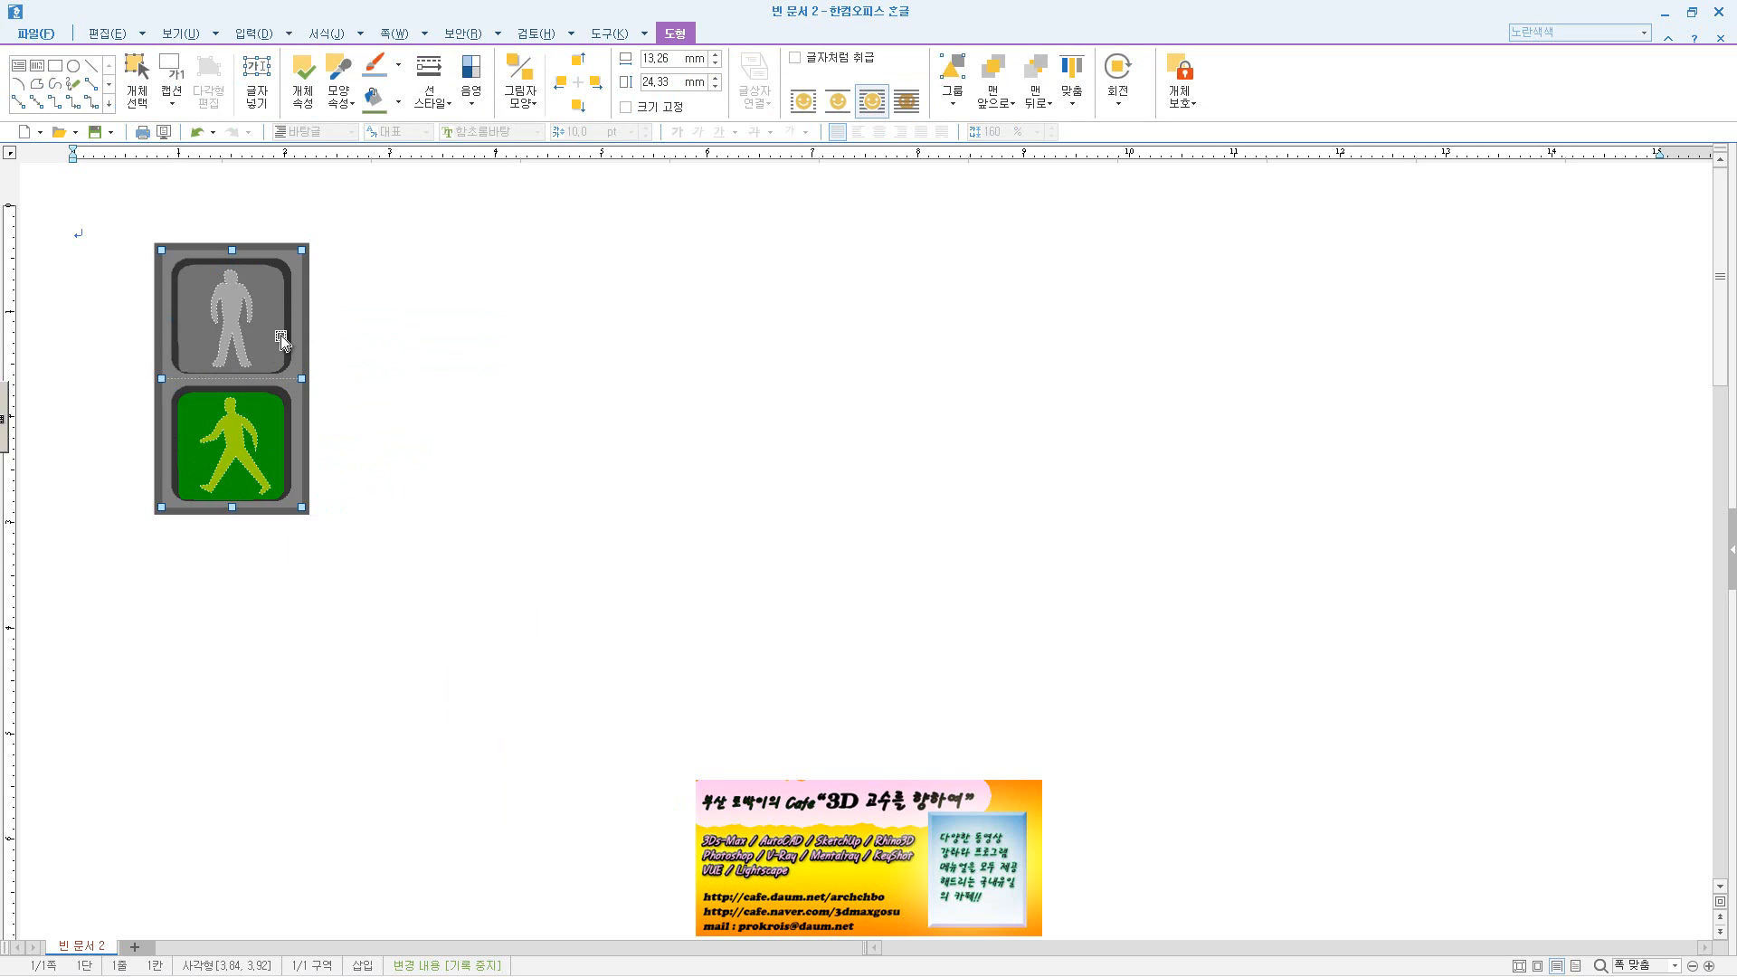
pyautogui.click(474, 349)
pyautogui.click(261, 323)
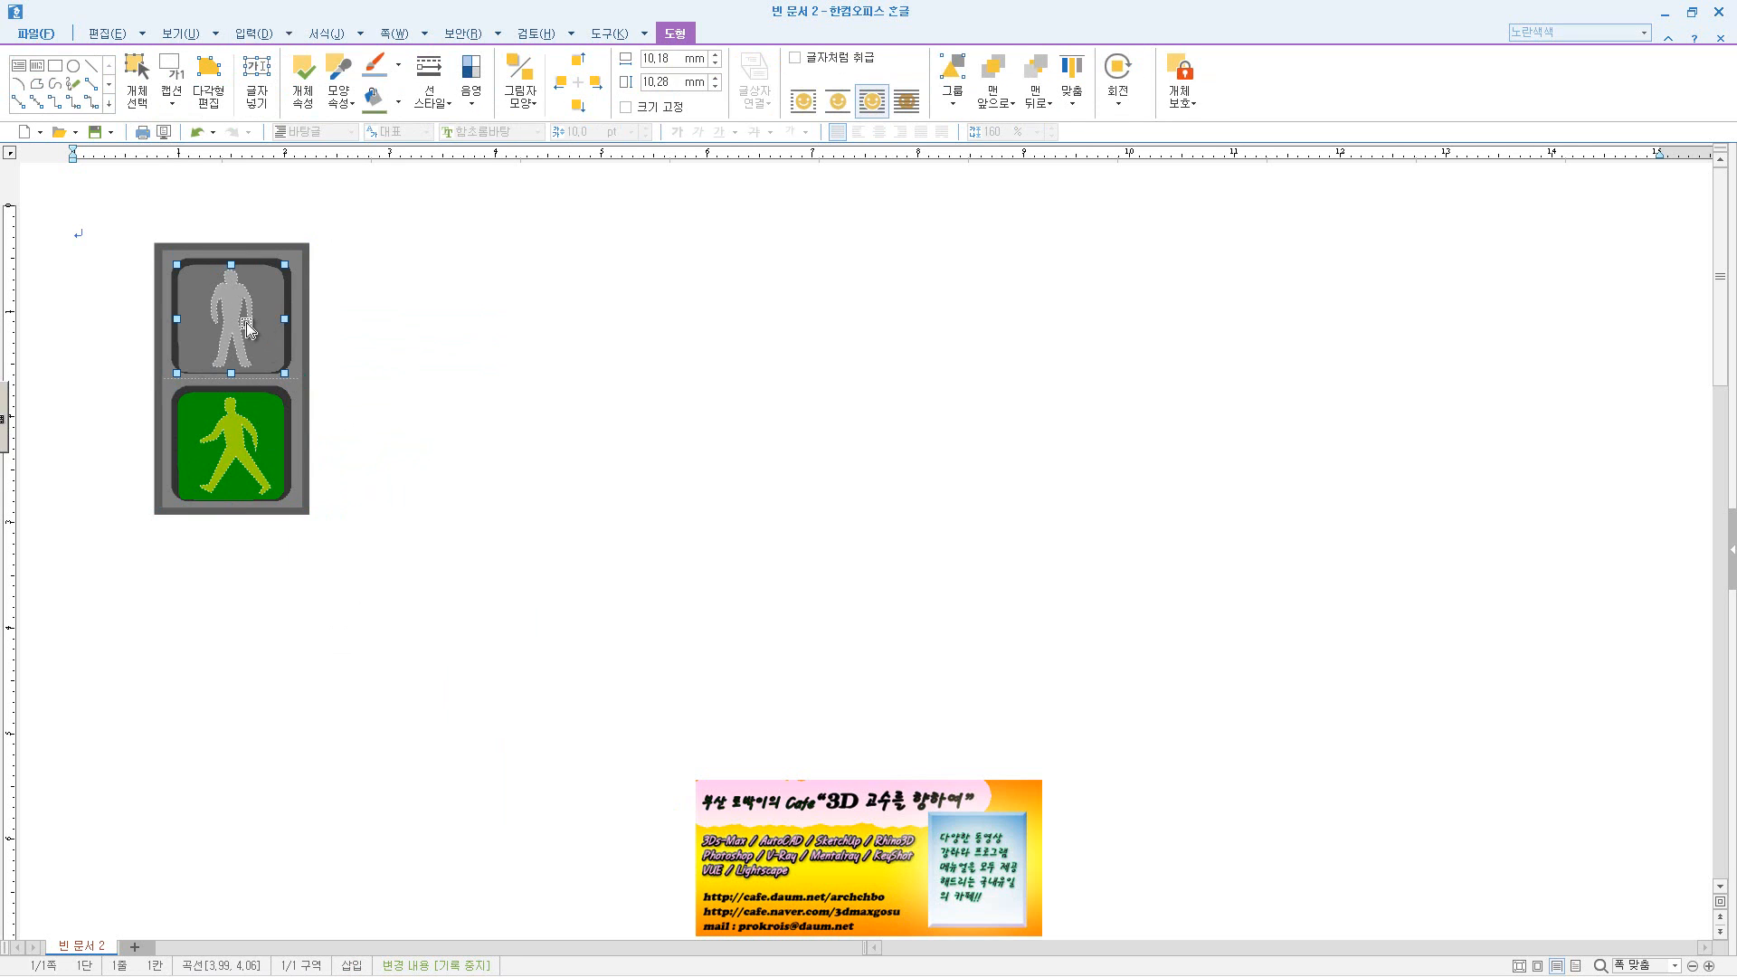
pyautogui.moveTo(246, 318); pyautogui.dragTo(463, 319)
pyautogui.click(238, 444)
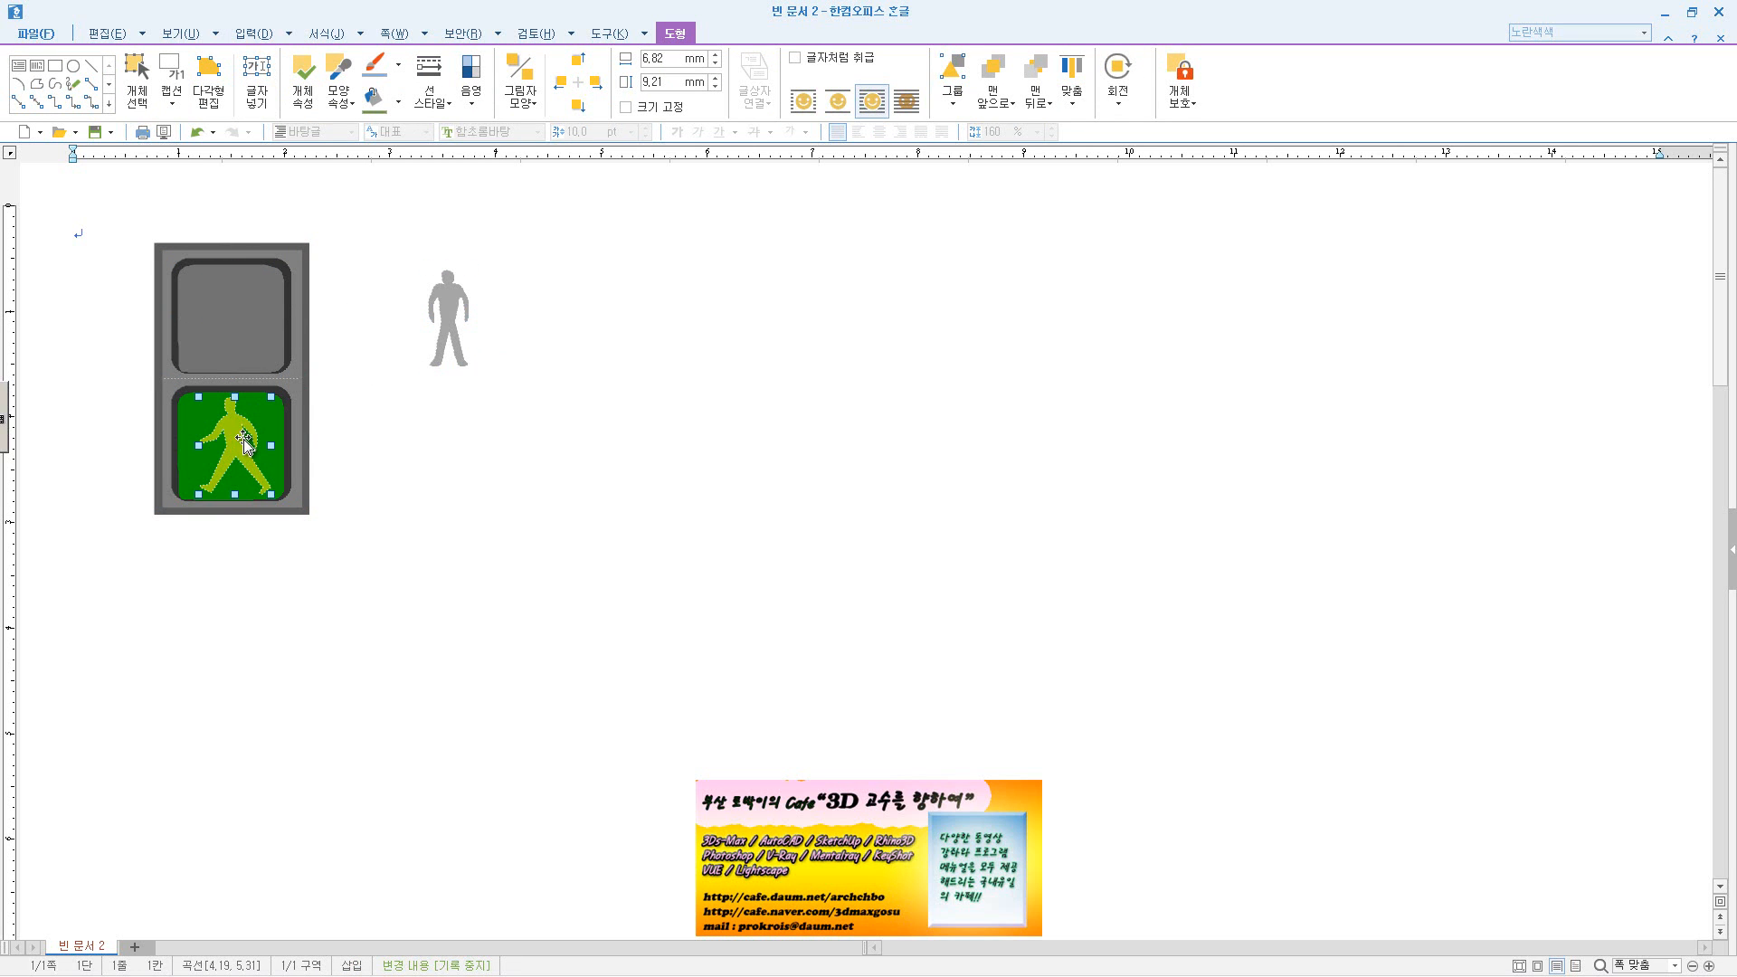
pyautogui.moveTo(237, 443); pyautogui.dragTo(451, 443)
# - Move the green and grey rounded squares out of the signal to the right of the two figures
pyautogui.doubleClick(227, 453)
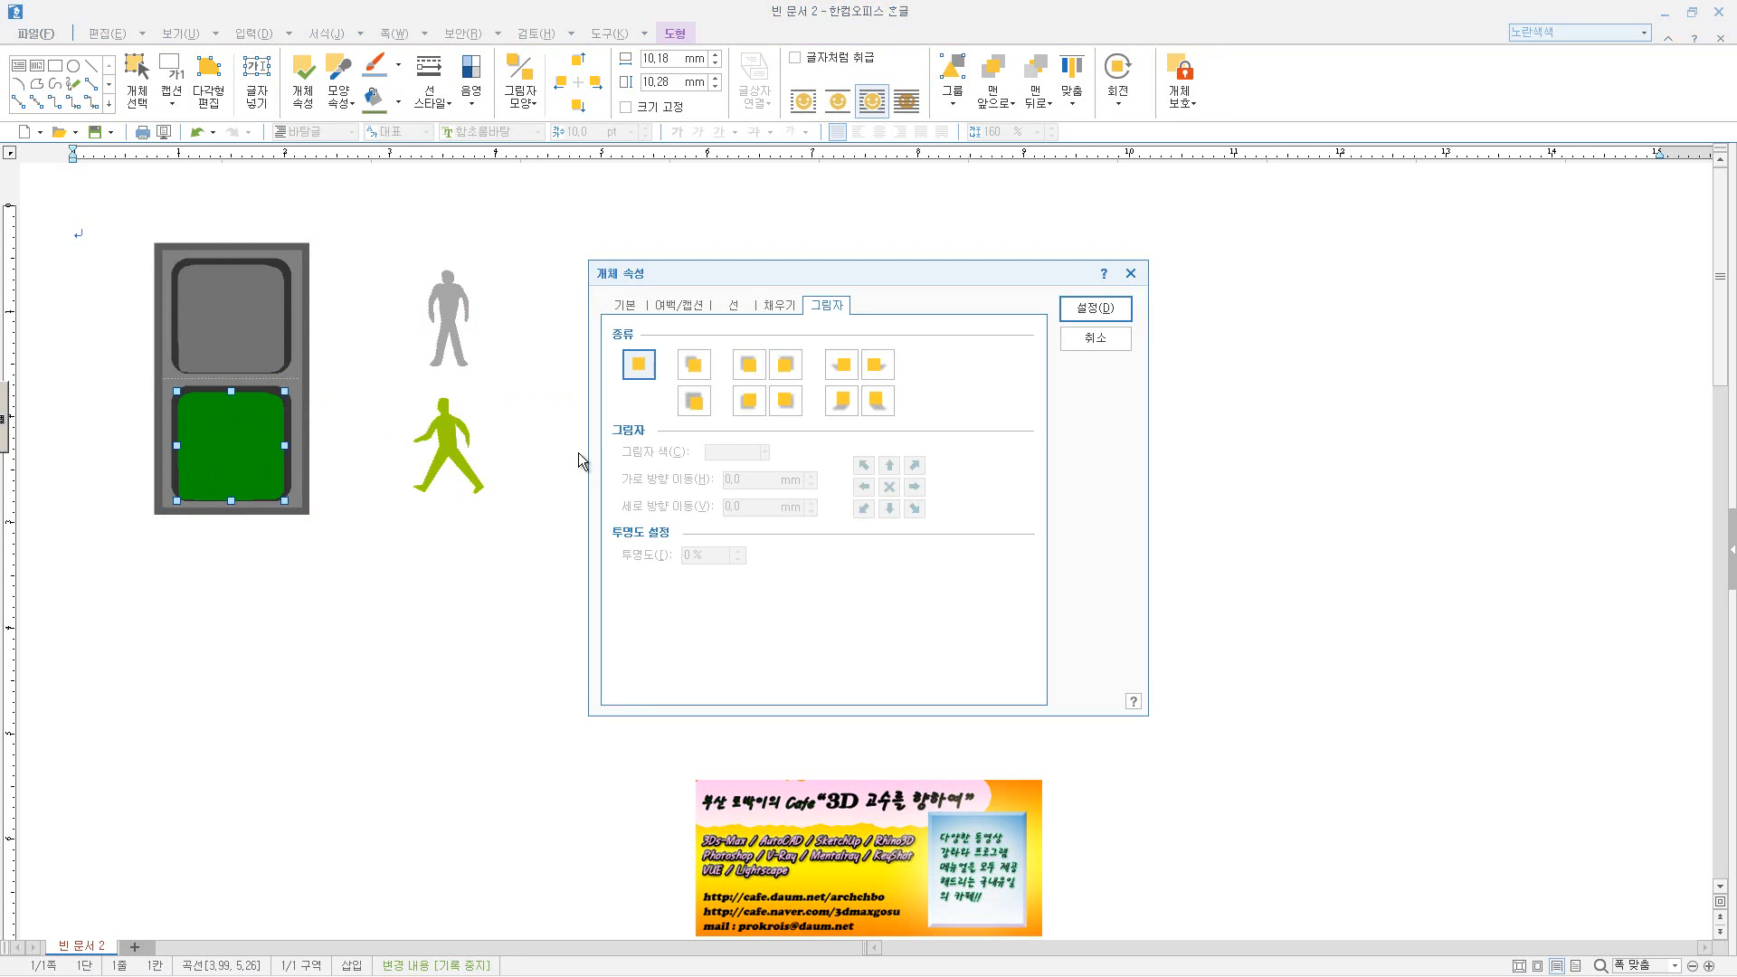
pyautogui.click(1096, 340)
pyautogui.moveTo(264, 427); pyautogui.dragTo(625, 426)
pyautogui.moveTo(229, 297); pyautogui.dragTo(589, 305)
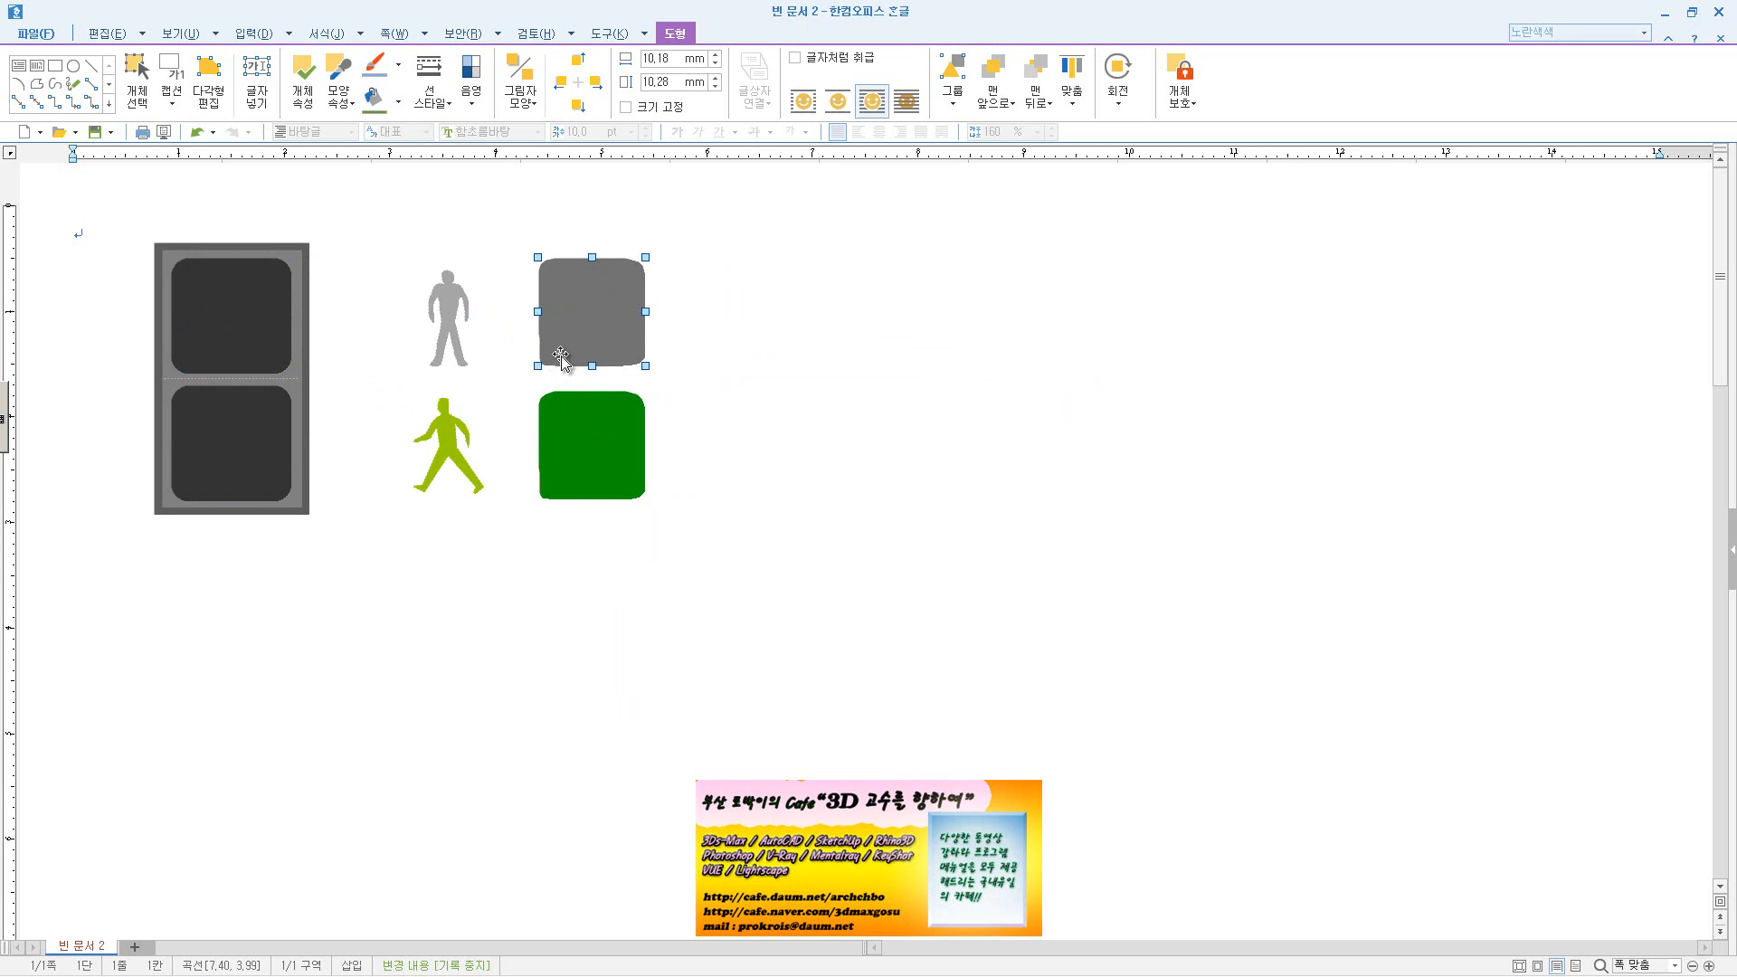
# - Move the two dark rounded squares out of the signal to the right of the grey and green squares
pyautogui.click(300, 295)
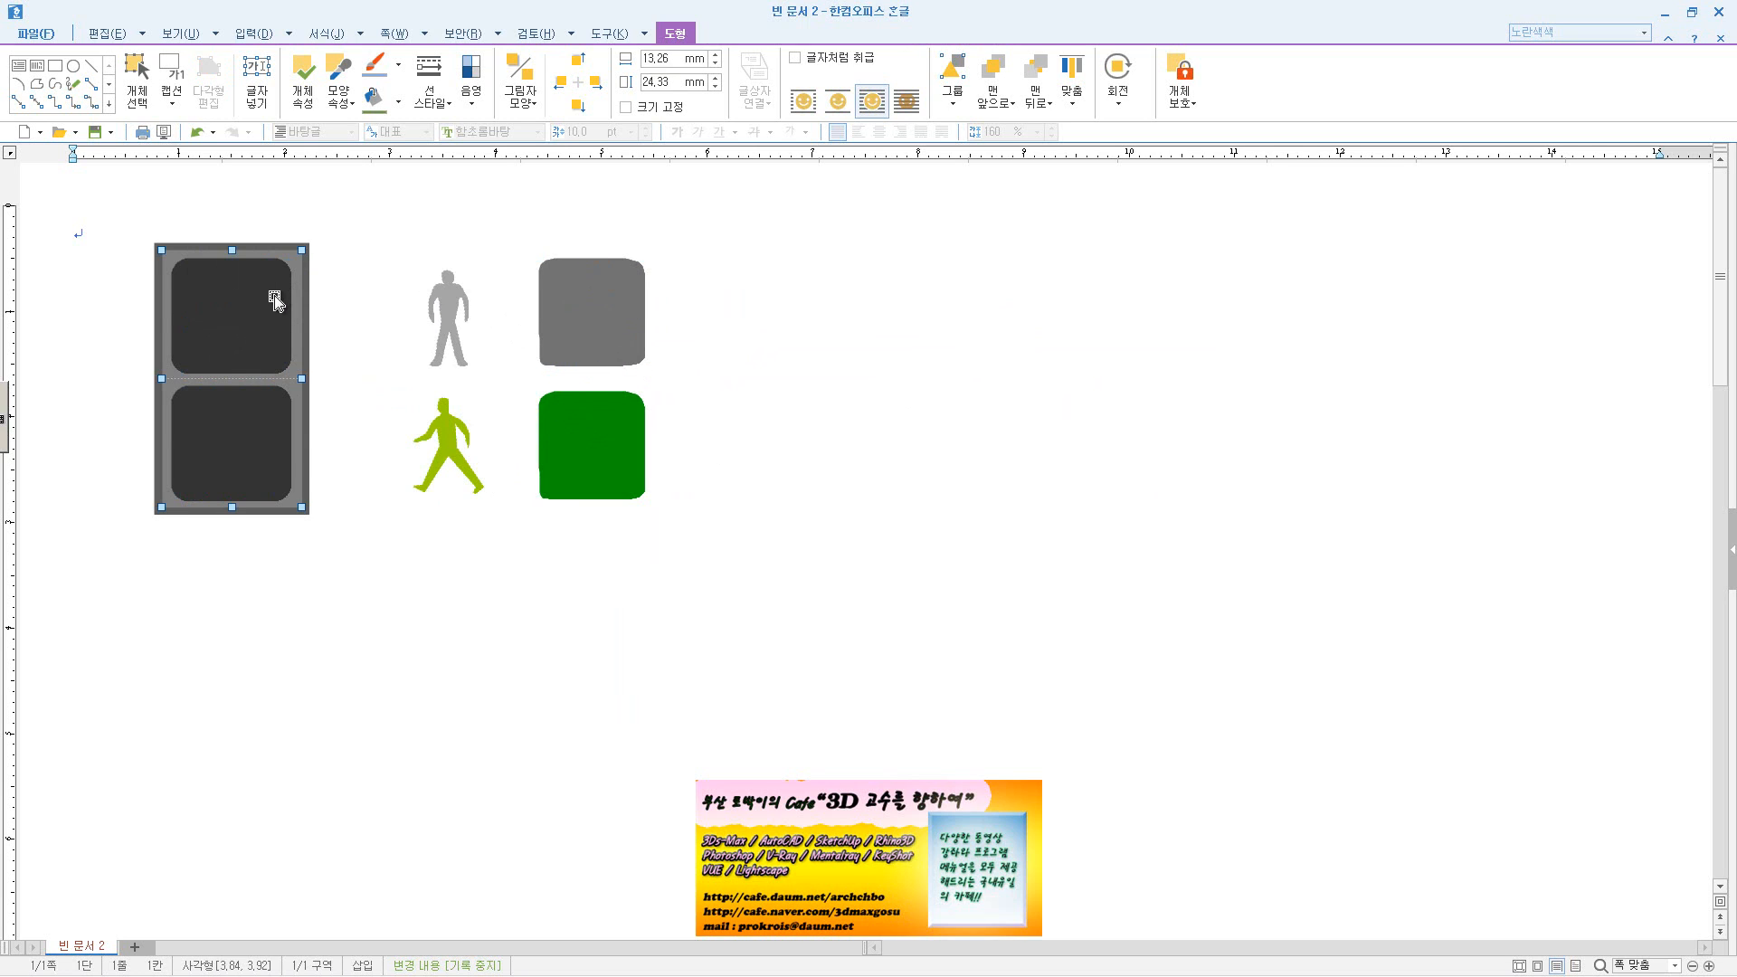
pyautogui.moveTo(275, 291); pyautogui.dragTo(791, 283)
pyautogui.moveTo(225, 438); pyautogui.dragTo(741, 442)
# - Move the signal's inner light grey rectangle and outer dark grey rectangle to the right of the dark squares, side by side
pyautogui.moveTo(265, 404); pyautogui.dragTo(920, 392)
pyautogui.rightClick(916, 389)
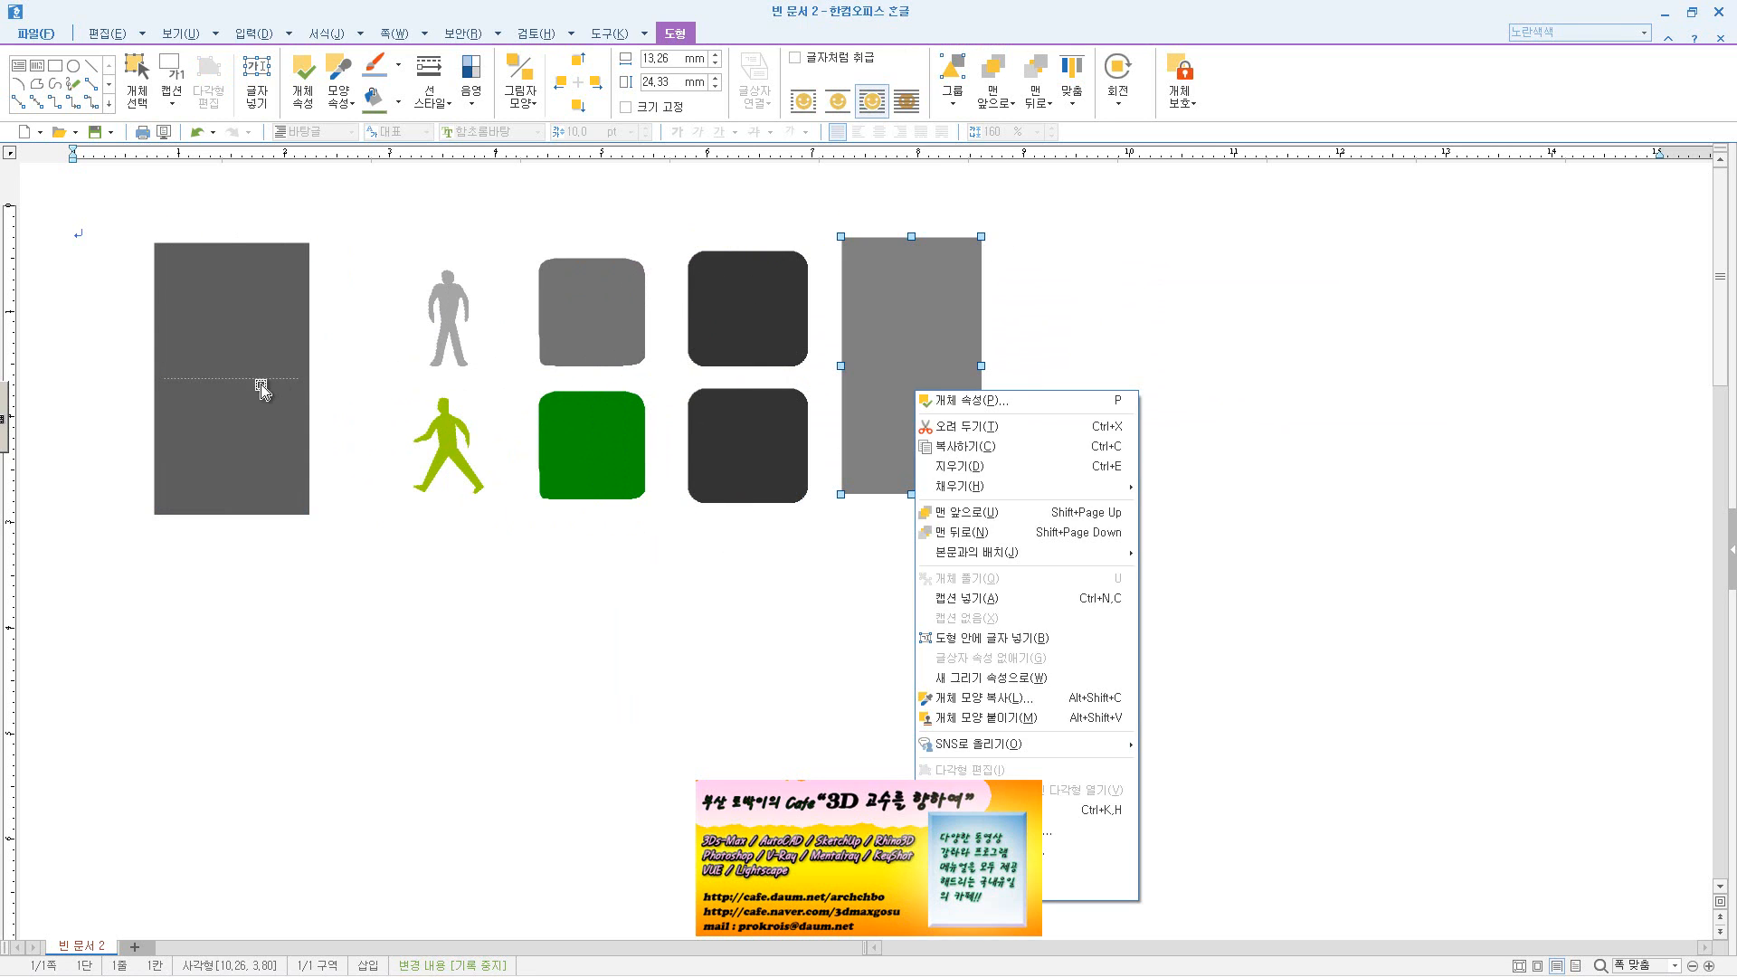
pyautogui.moveTo(263, 387); pyautogui.dragTo(1092, 388)
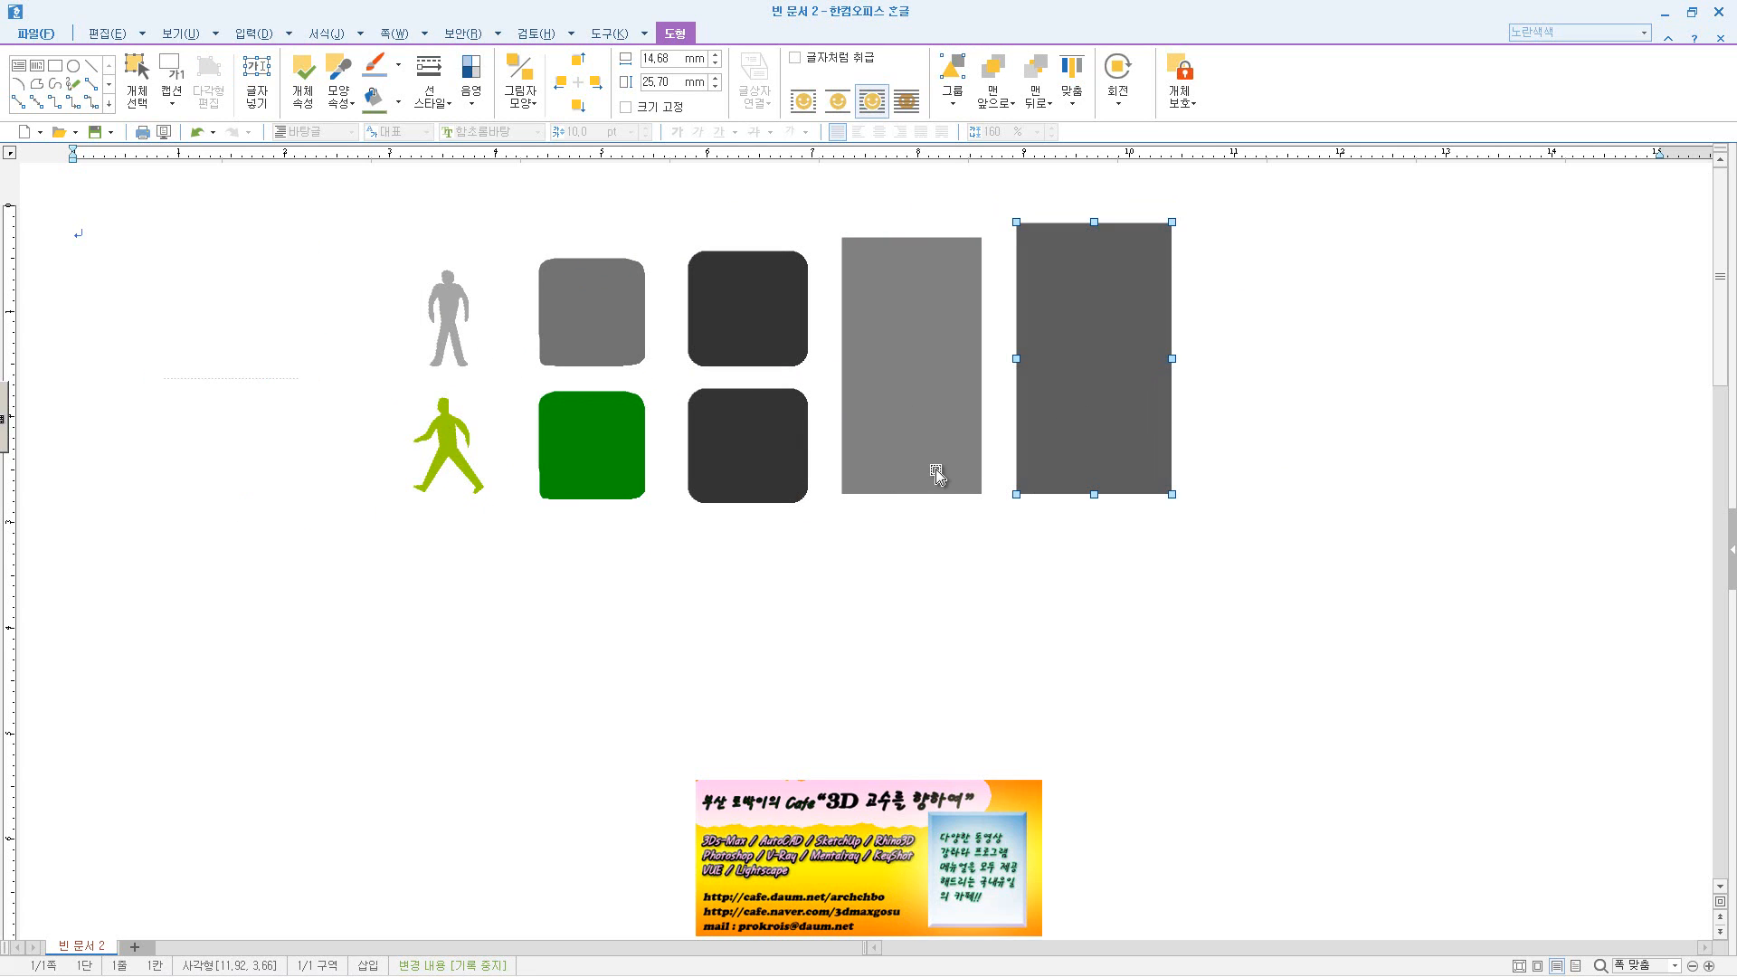
pyautogui.click(733, 415)
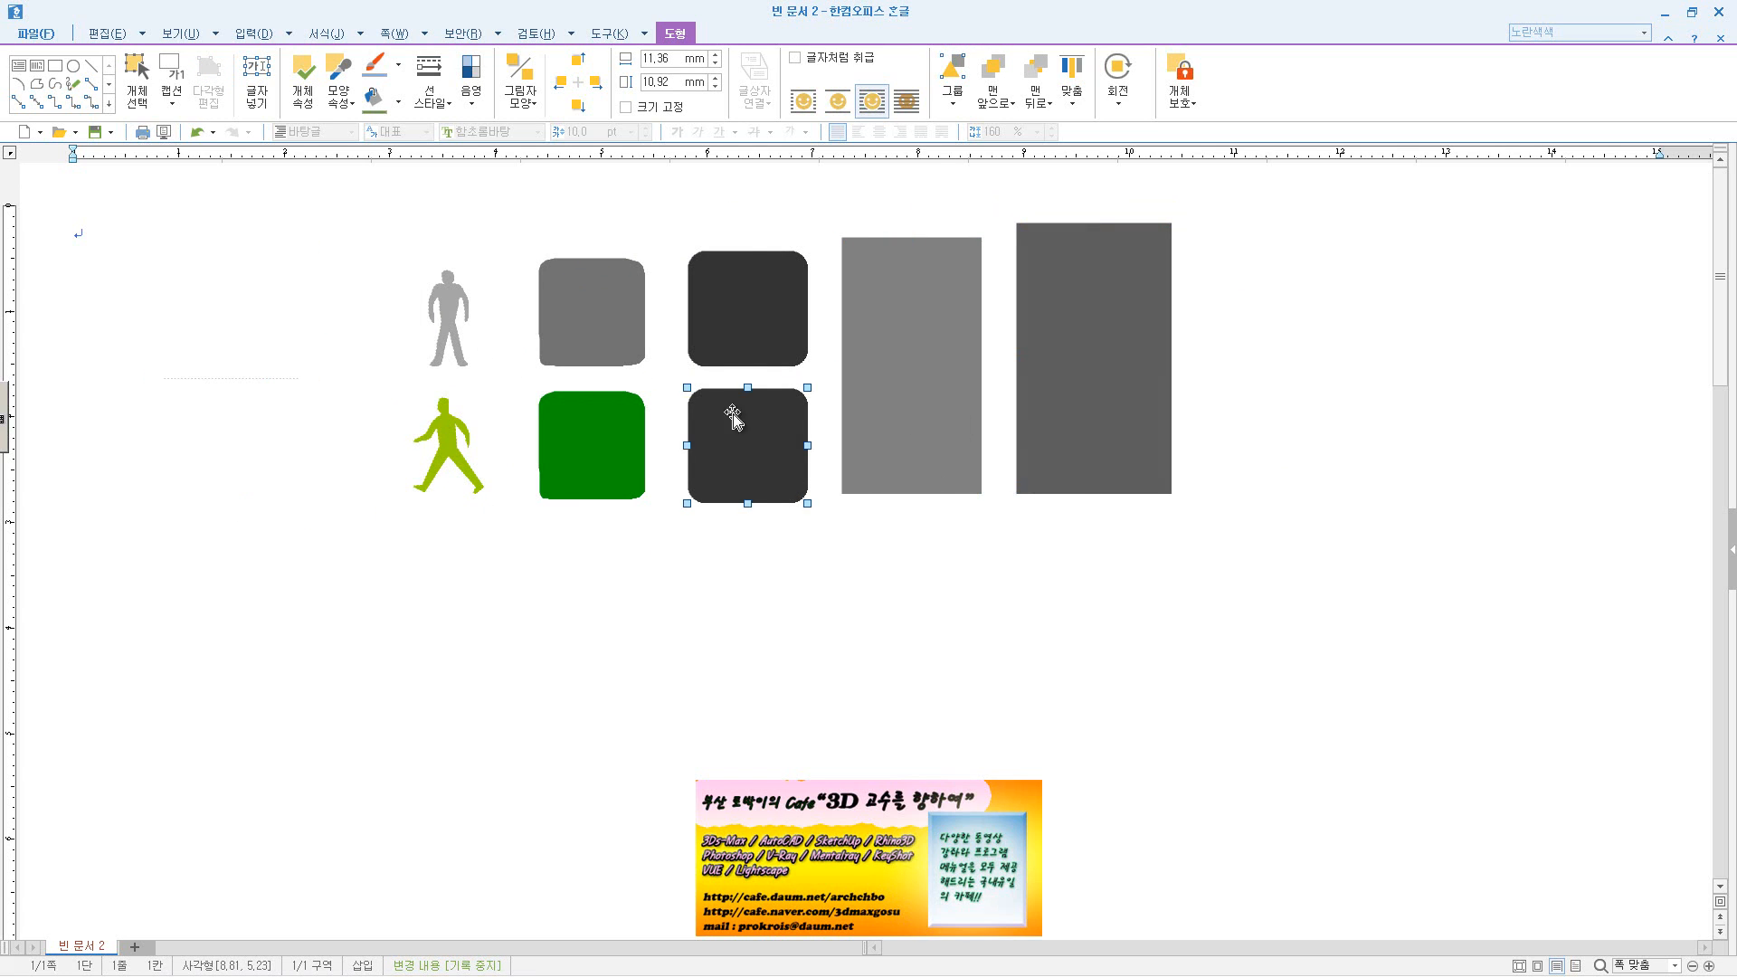
pyautogui.click(733, 328)
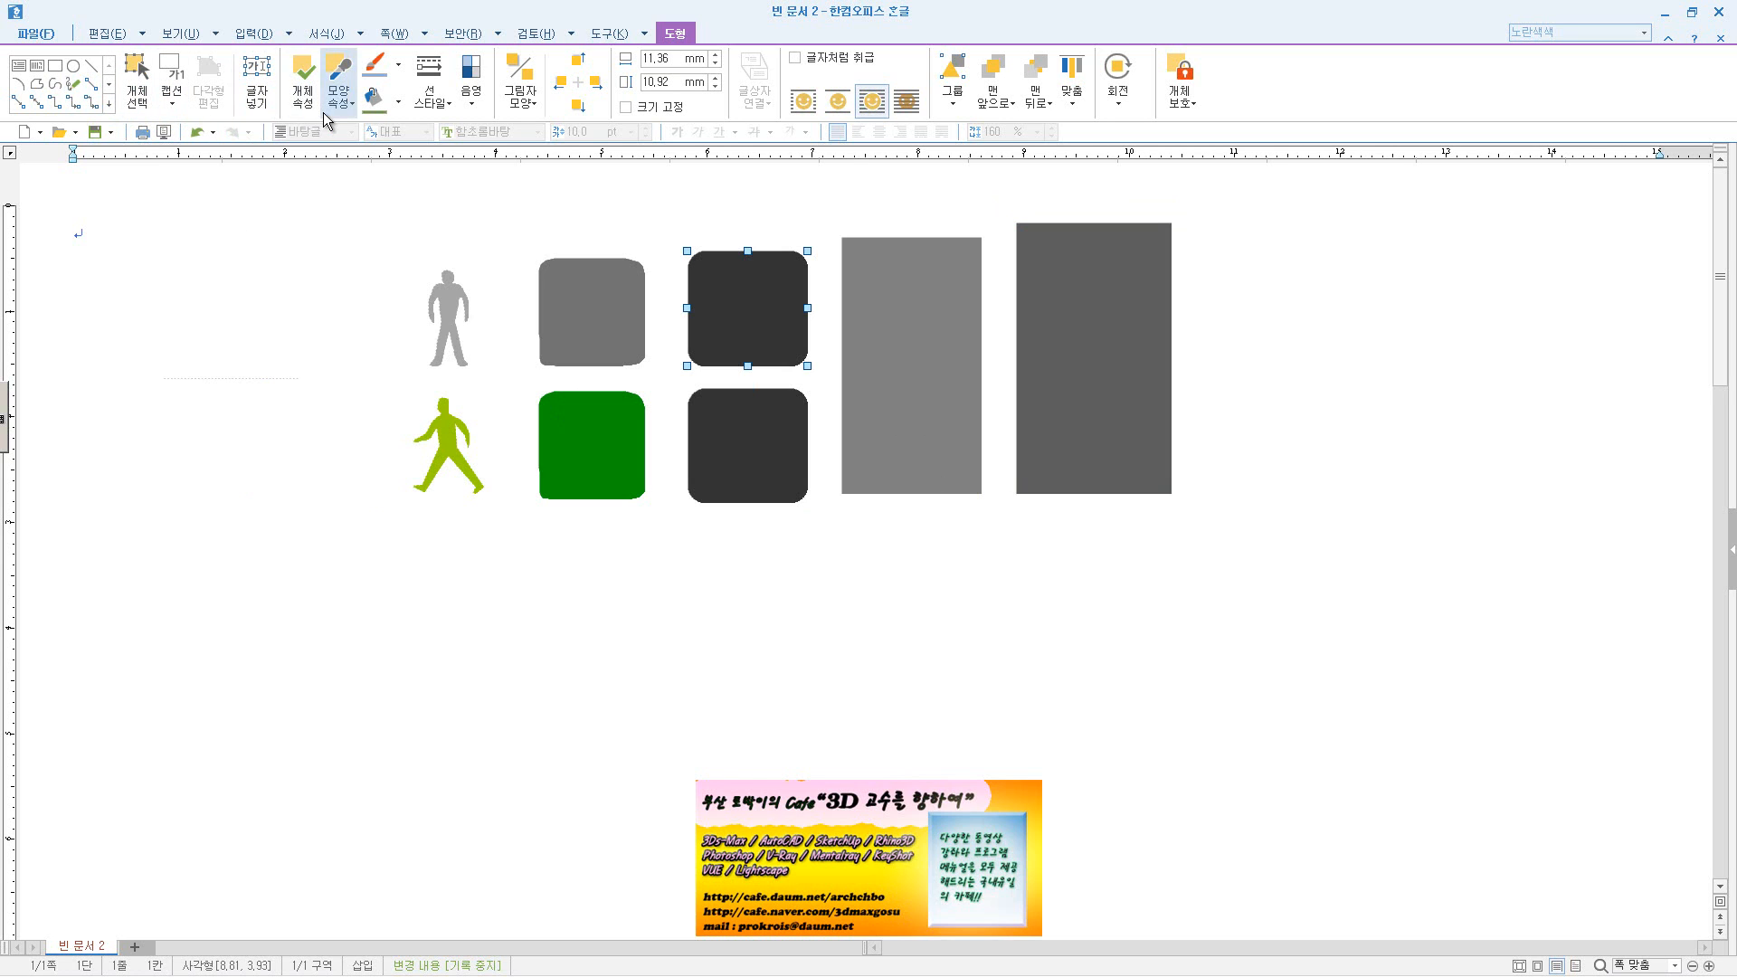
# - Insert the 가래떡 clip art from the 전통(음식) category below the separated shapes, about 31.8 × 24.3 mm, and shift it toward the left margin
pyautogui.click(345, 258)
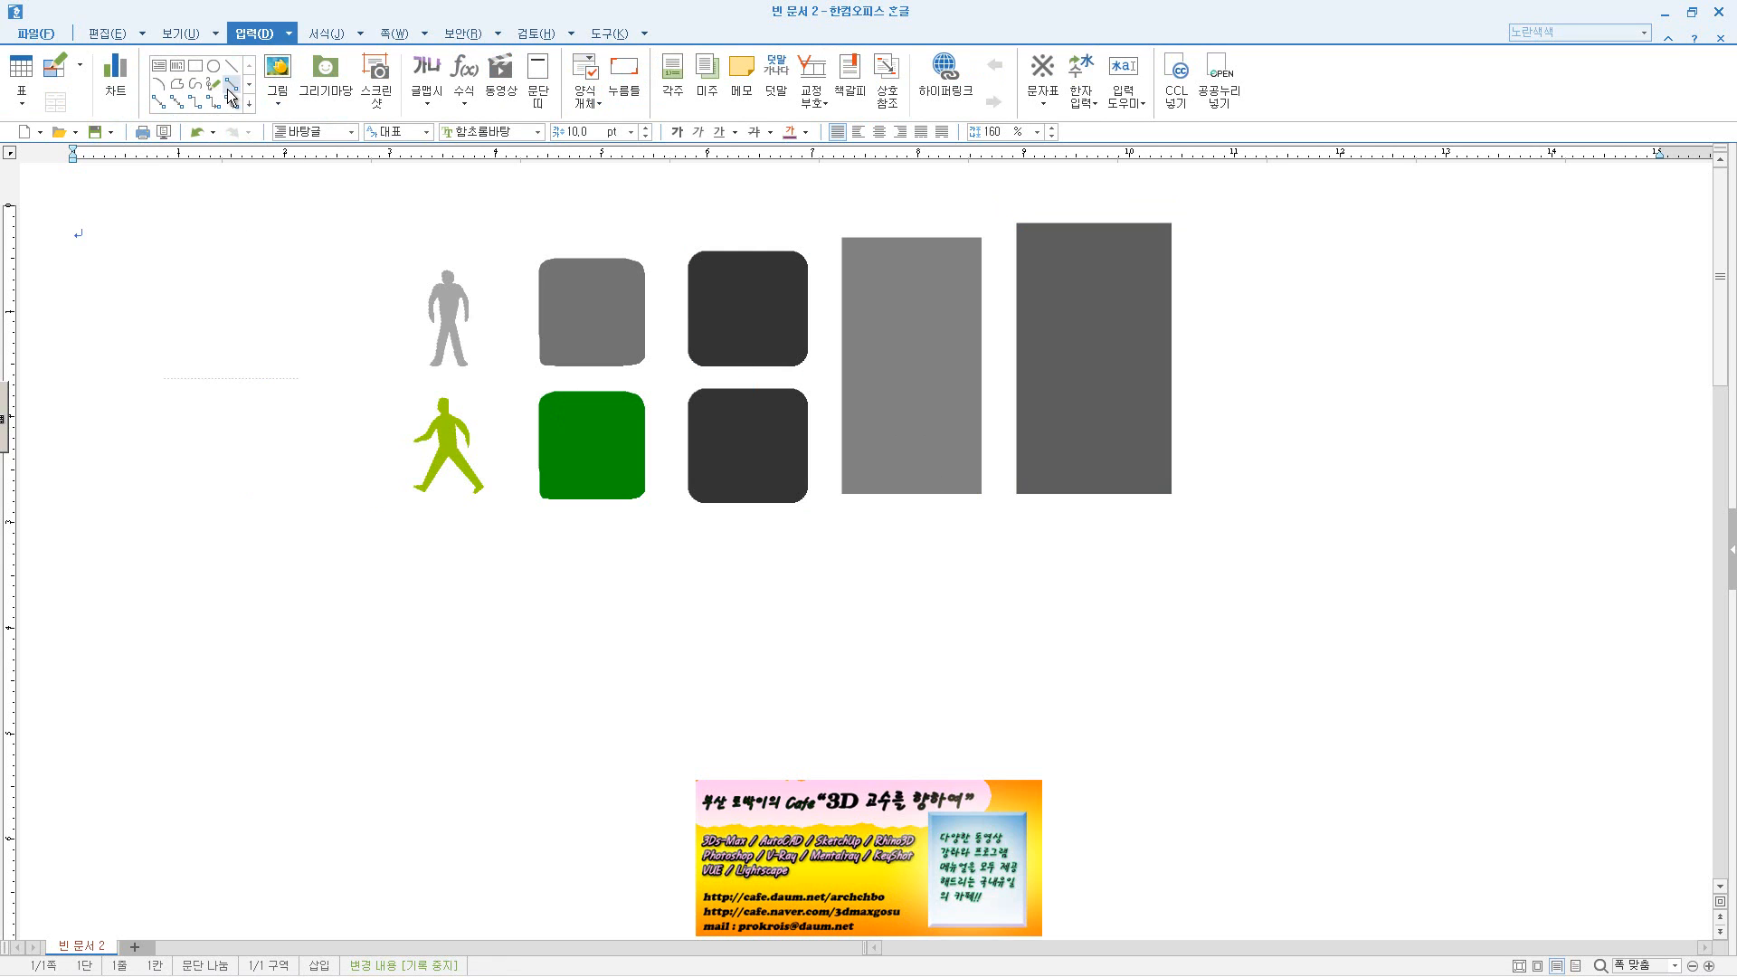
pyautogui.click(324, 91)
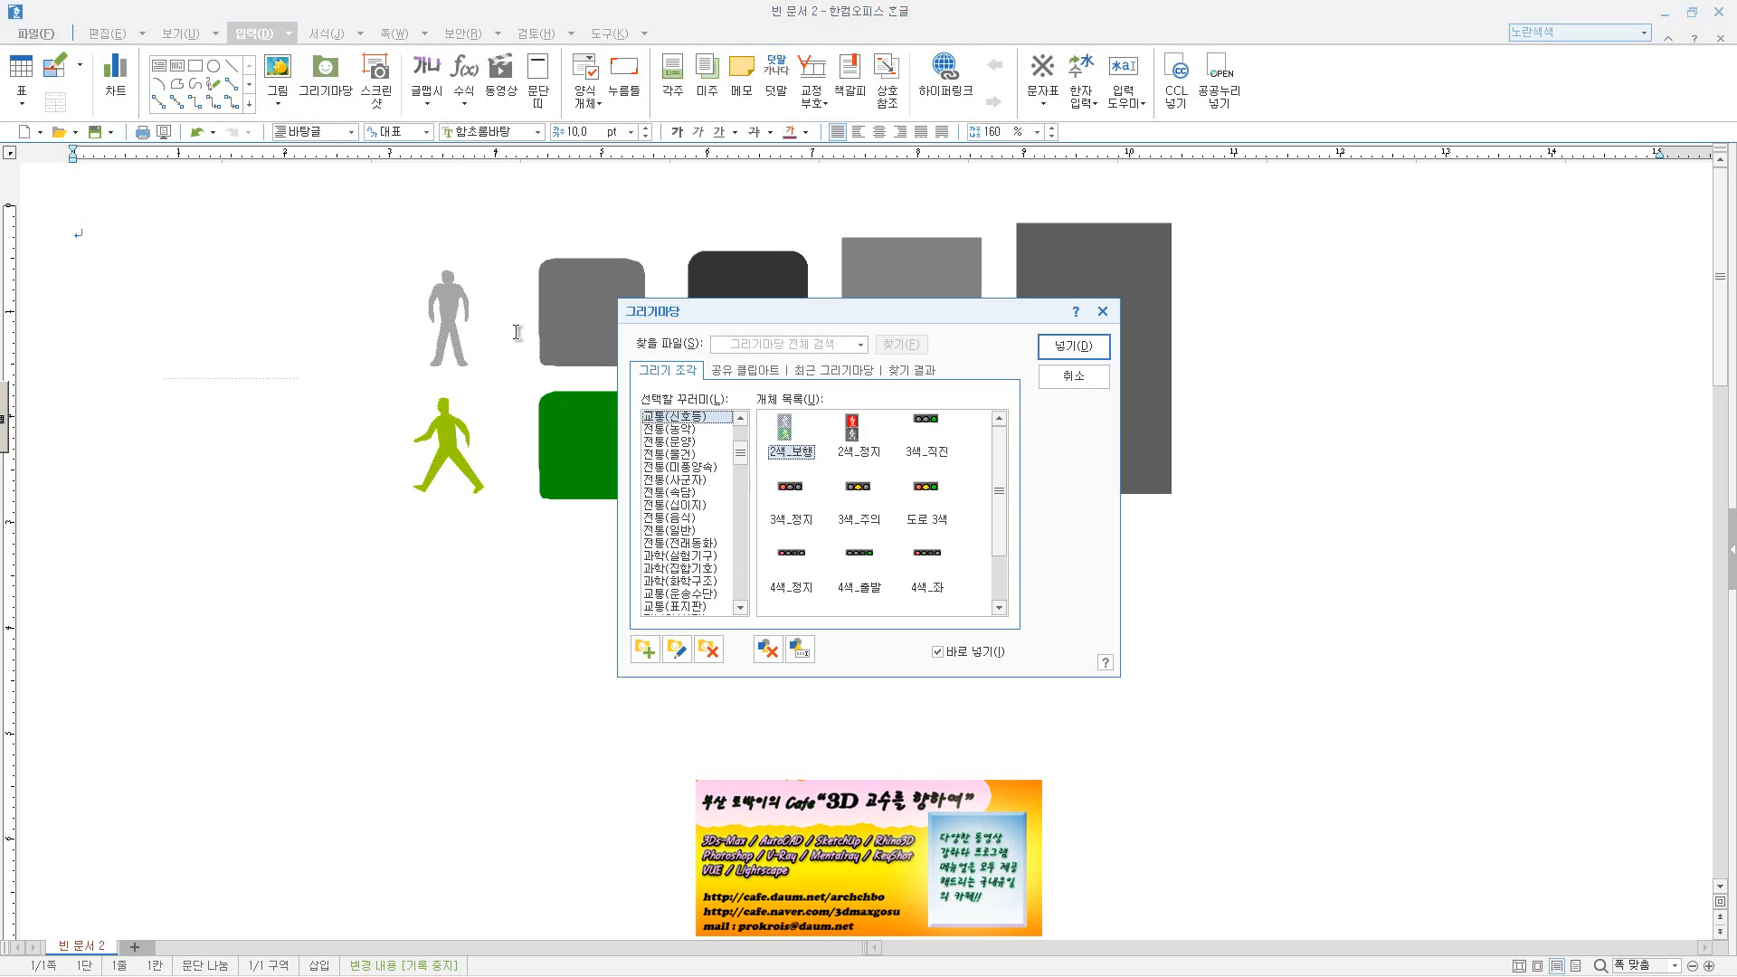
pyautogui.click(699, 494)
pyautogui.click(700, 481)
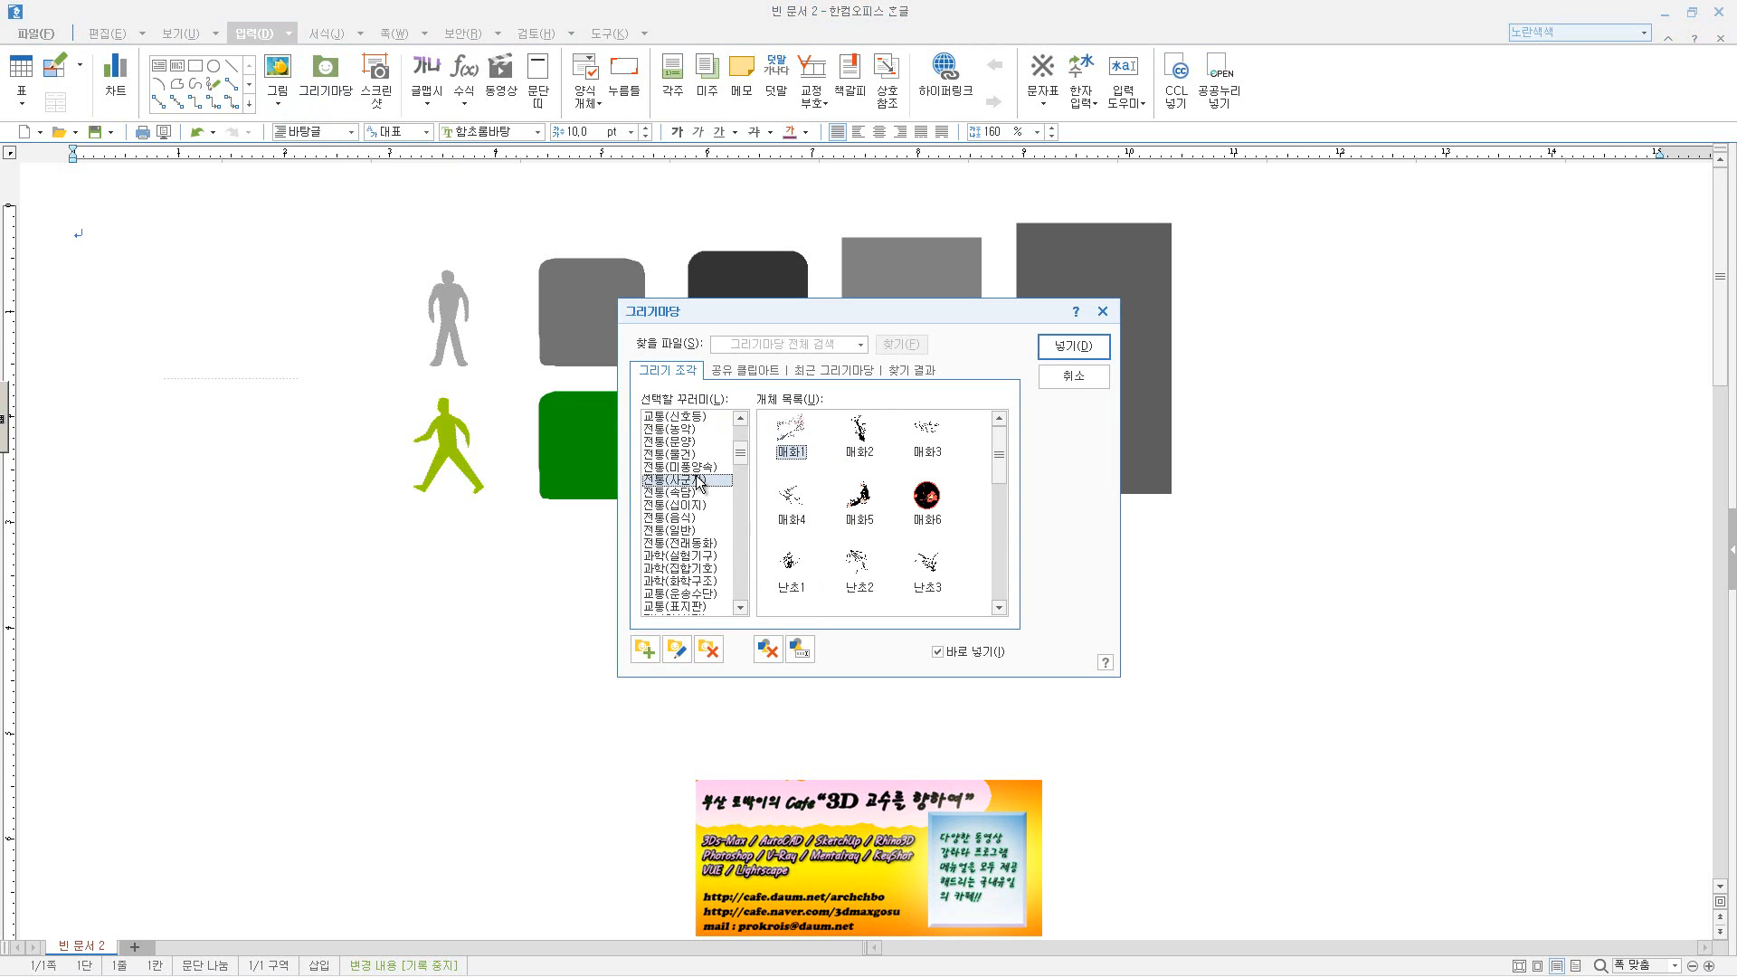
pyautogui.click(695, 469)
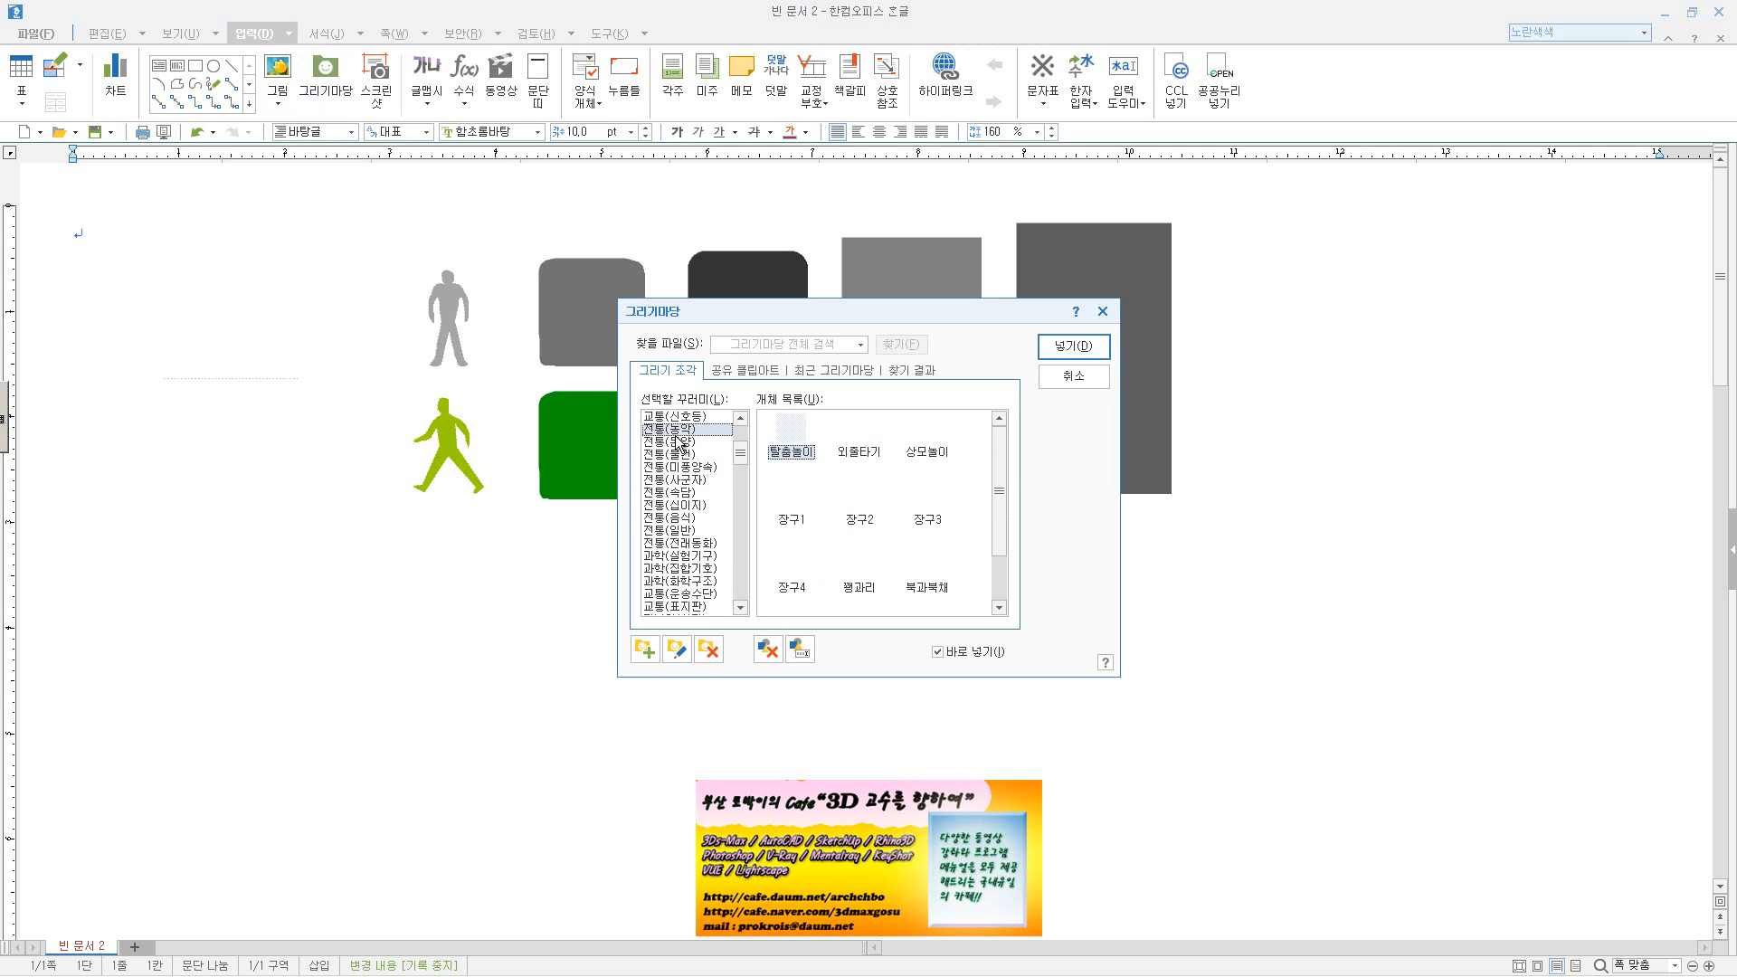
pyautogui.click(678, 431)
pyautogui.click(683, 426)
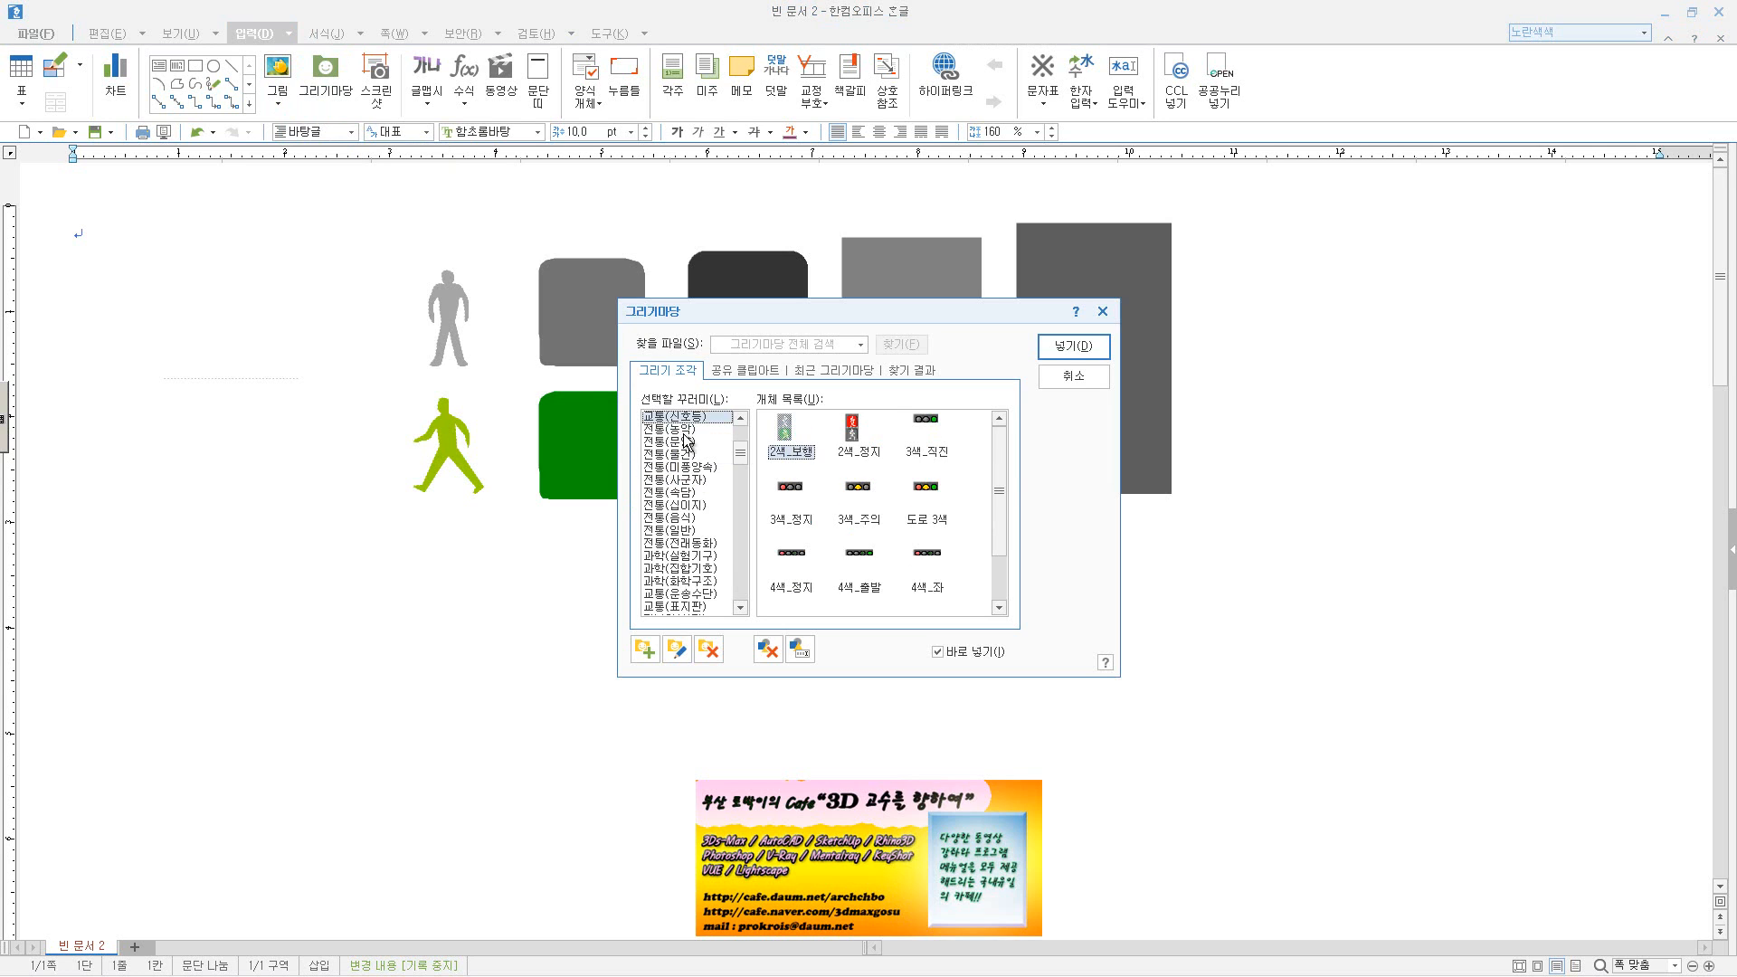
pyautogui.click(703, 493)
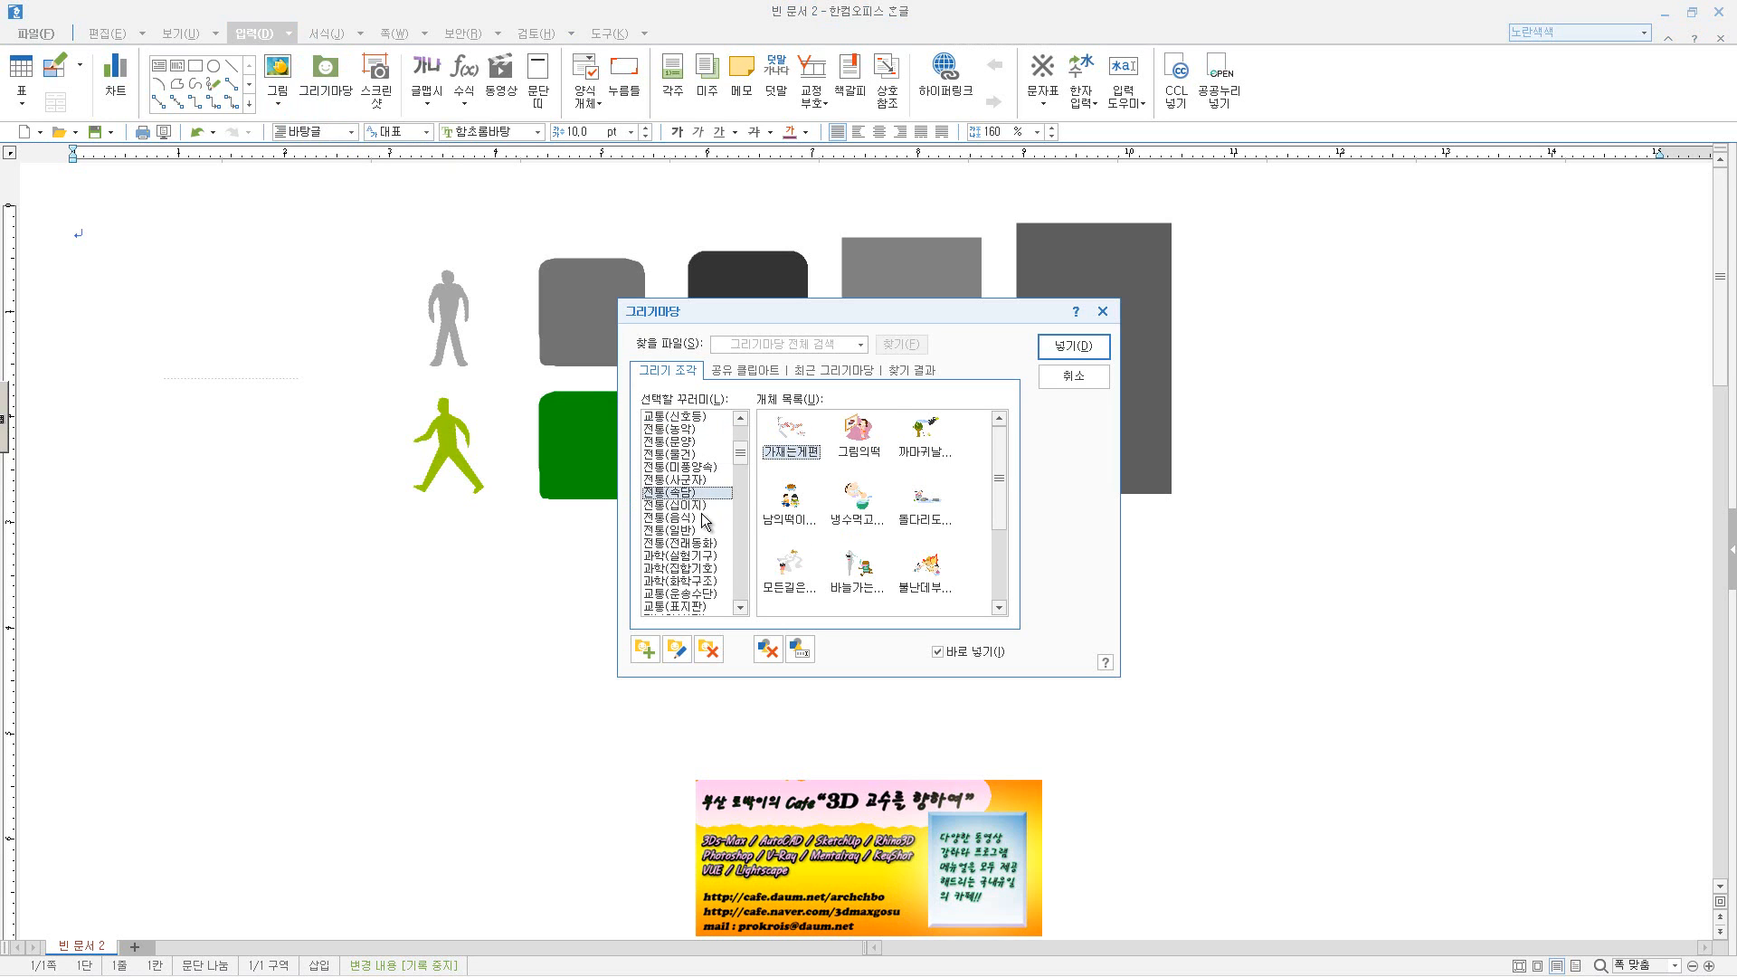
pyautogui.click(703, 518)
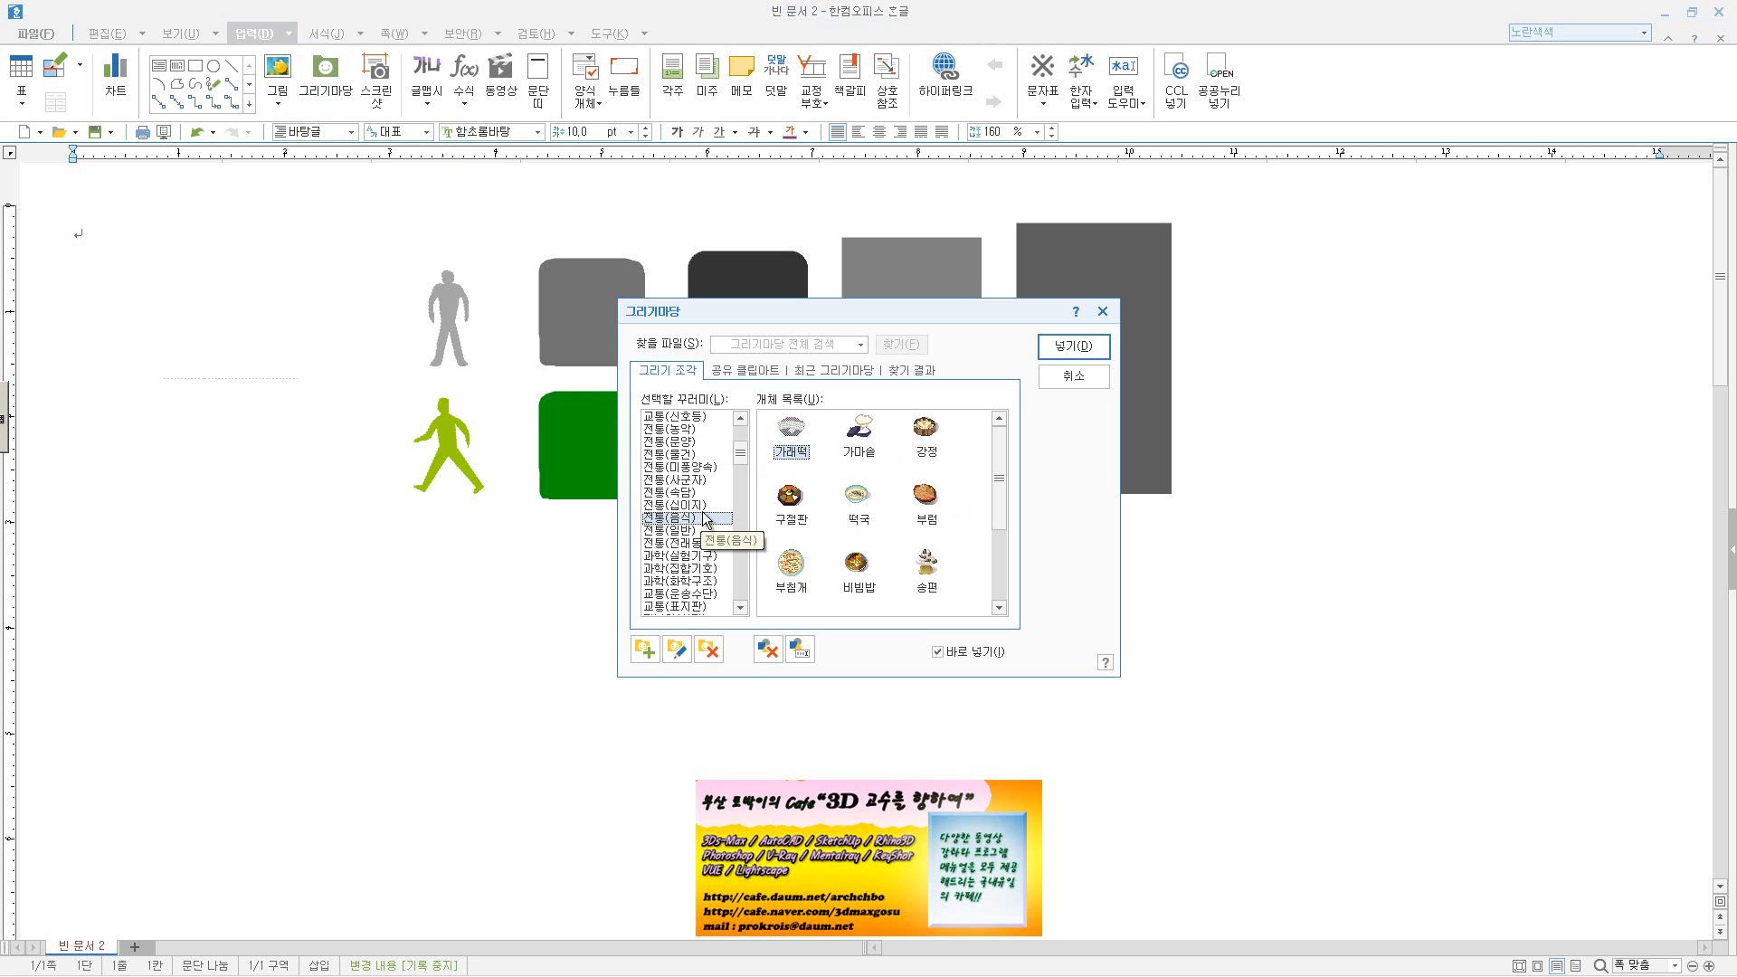
pyautogui.click(803, 436)
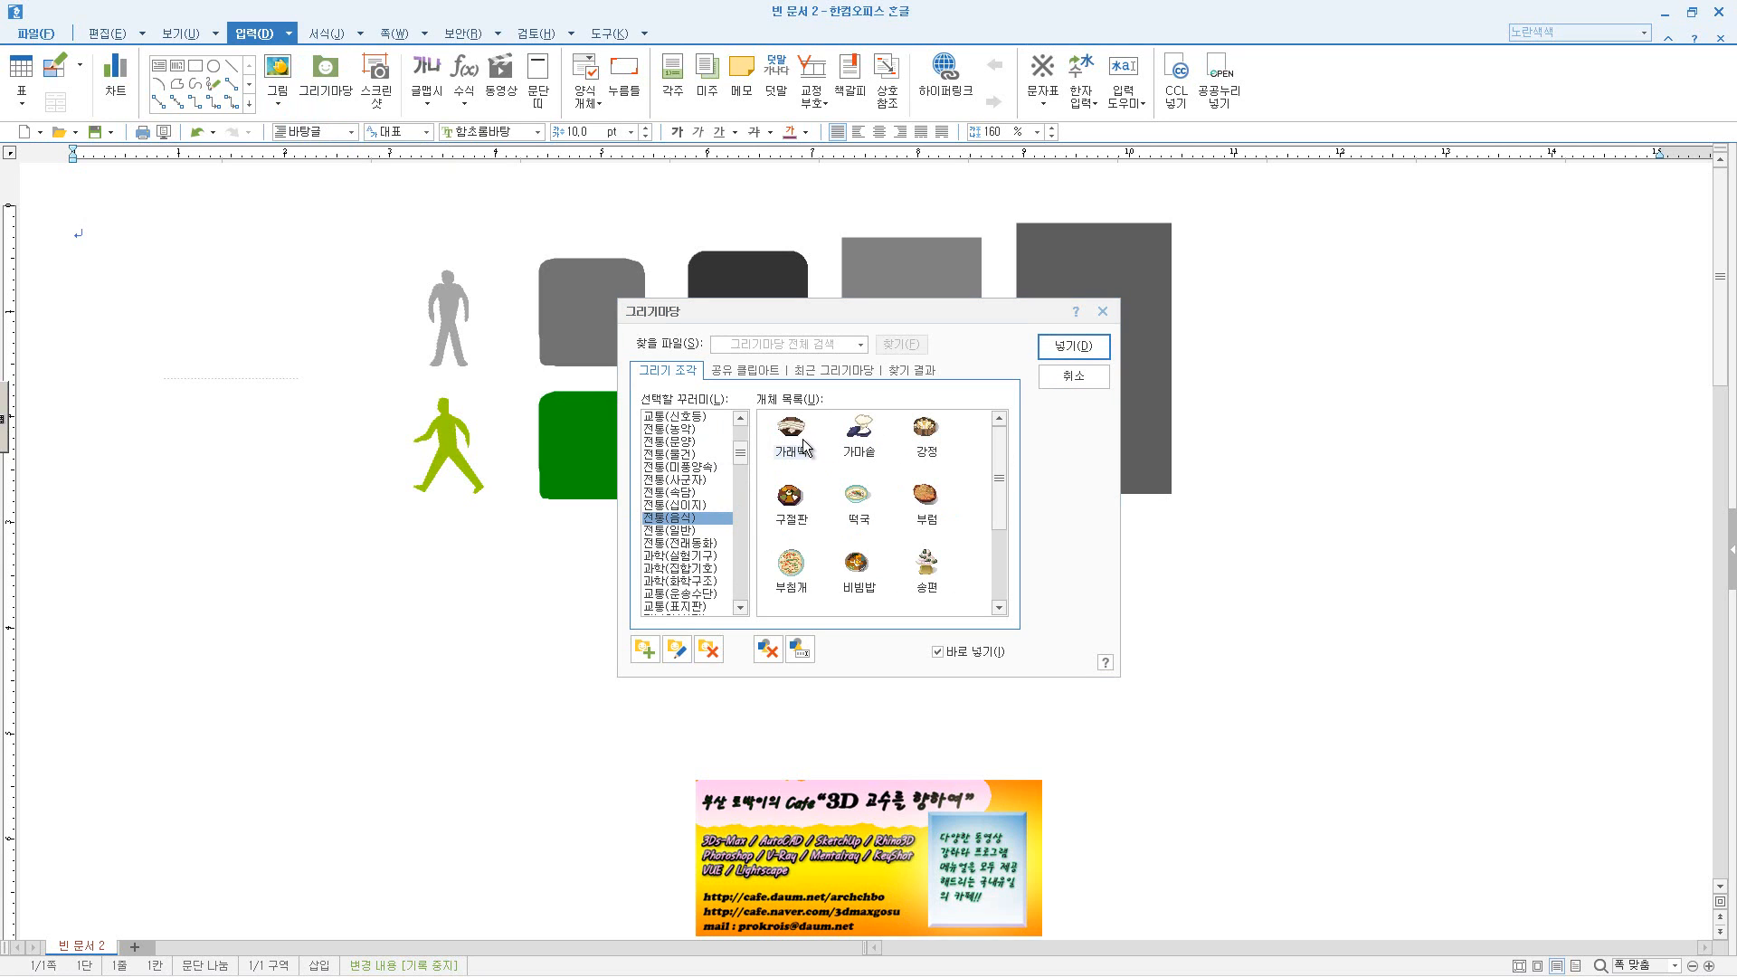
pyautogui.click(1074, 346)
pyautogui.moveTo(358, 638)
pyautogui.mouseDown()
pyautogui.moveTo(597, 791)
pyautogui.moveTo(693, 894)
pyautogui.mouseUp()
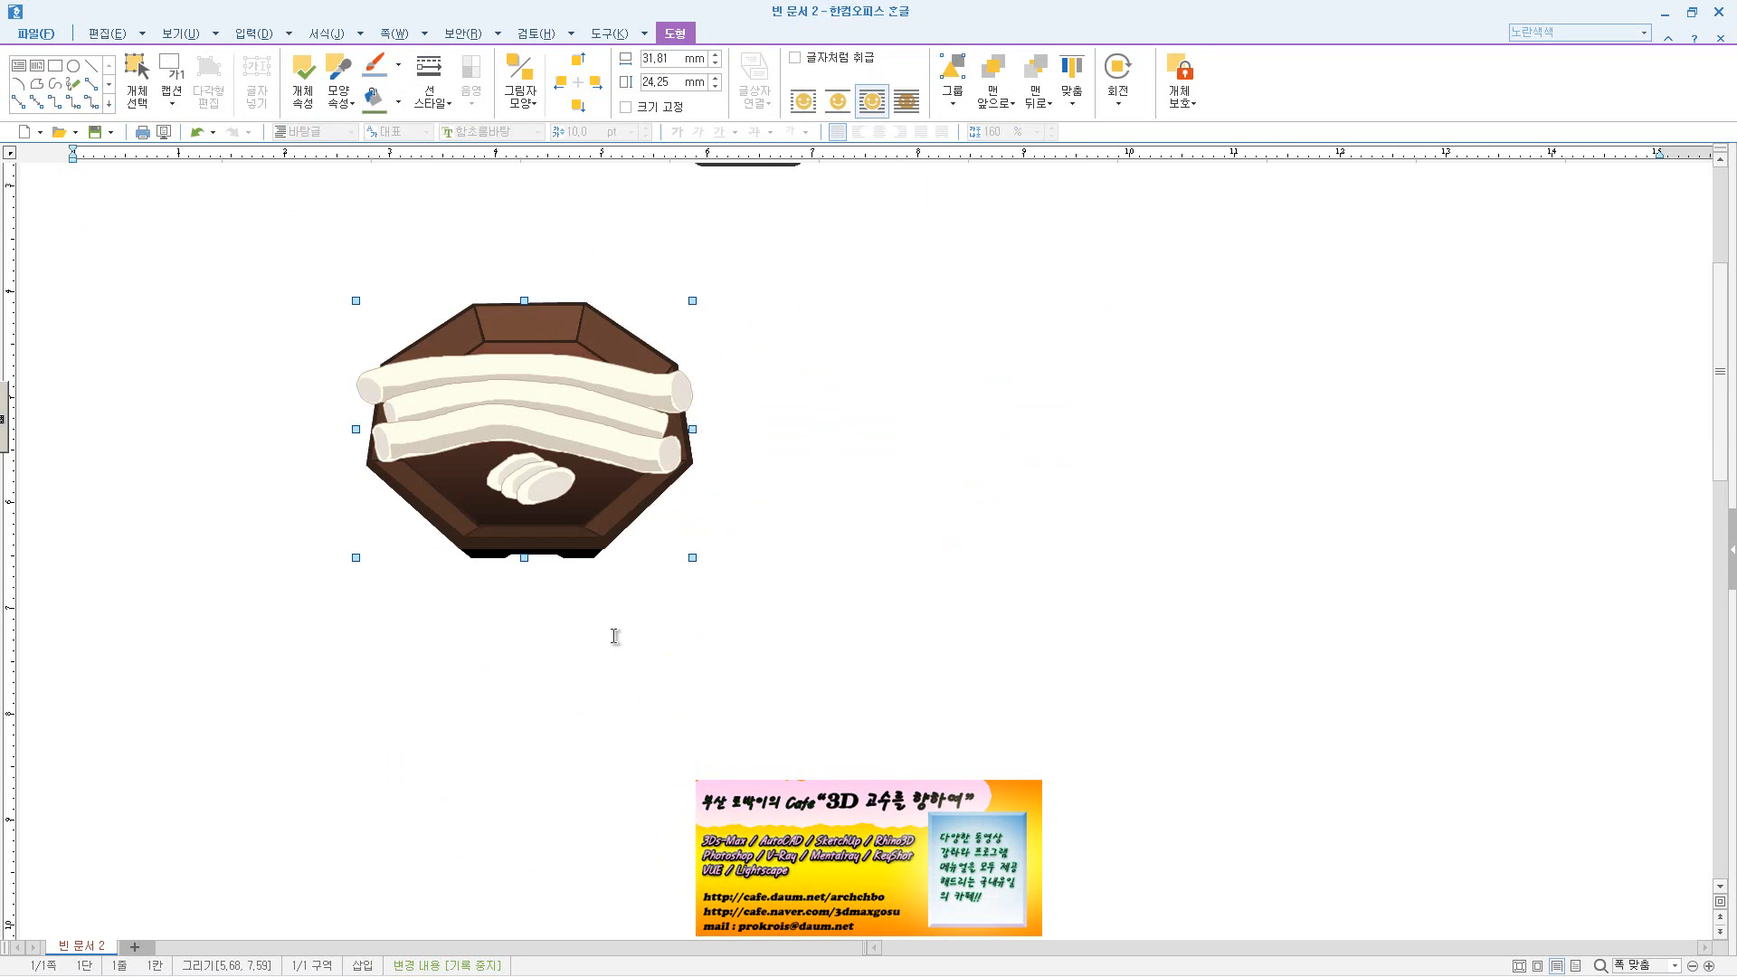
pyautogui.moveTo(565, 629); pyautogui.dragTo(441, 628)
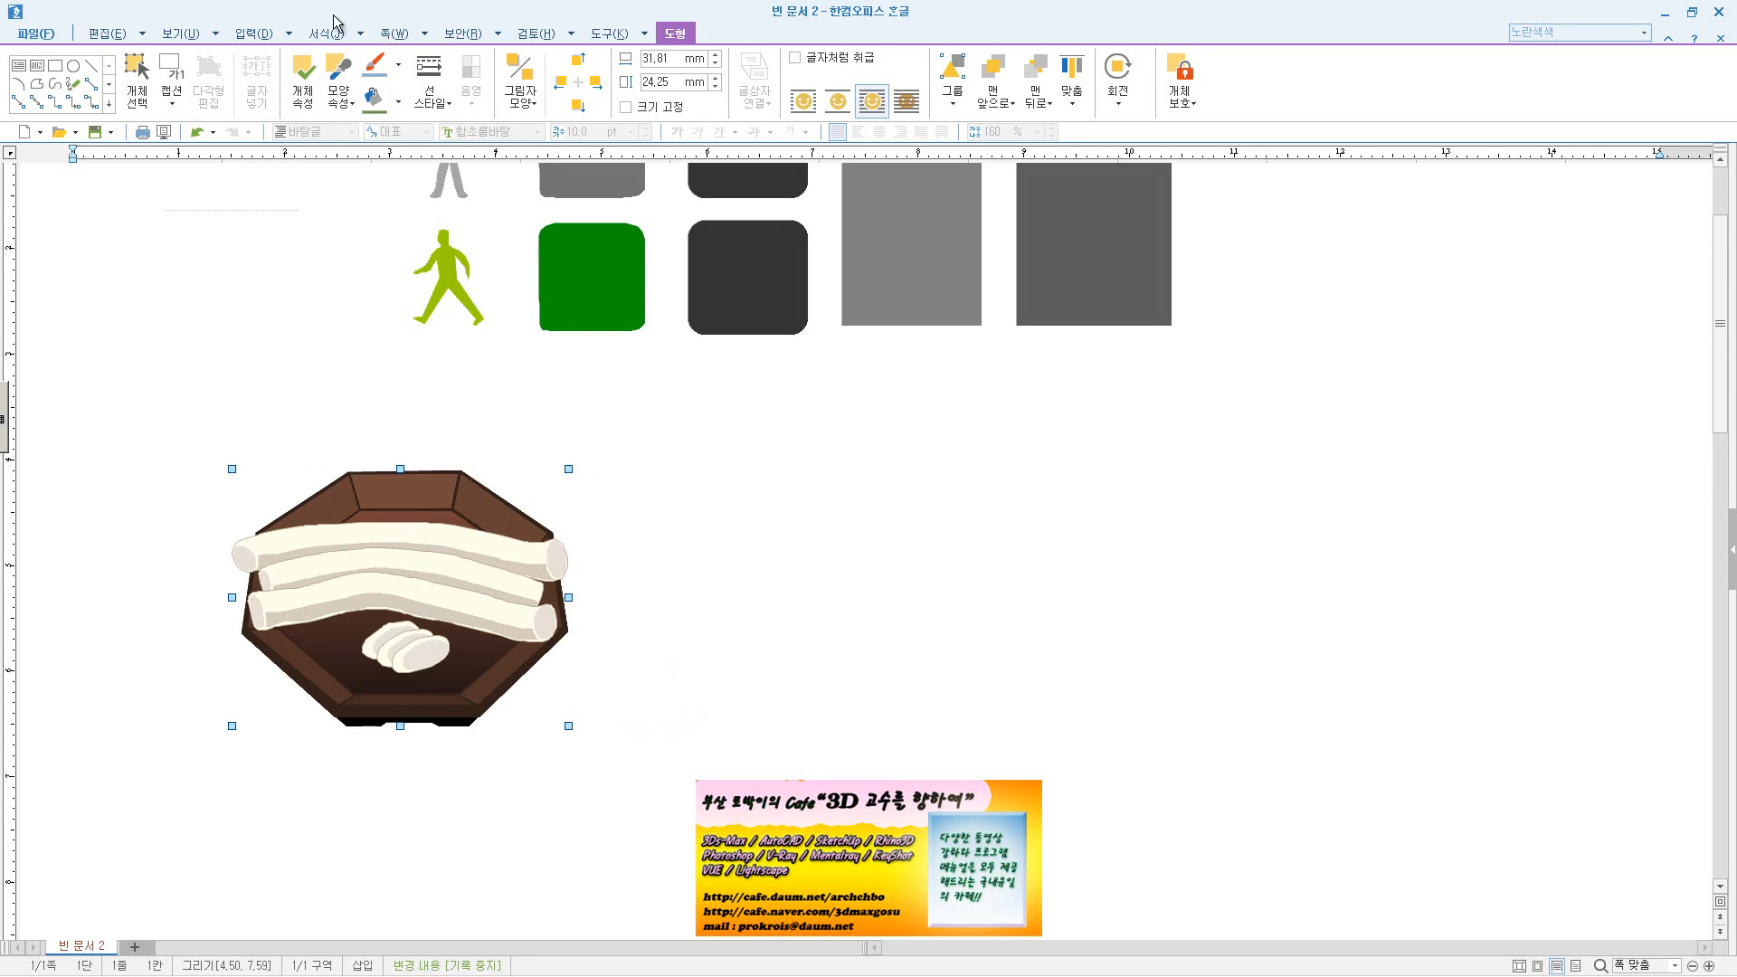
pyautogui.click(229, 242)
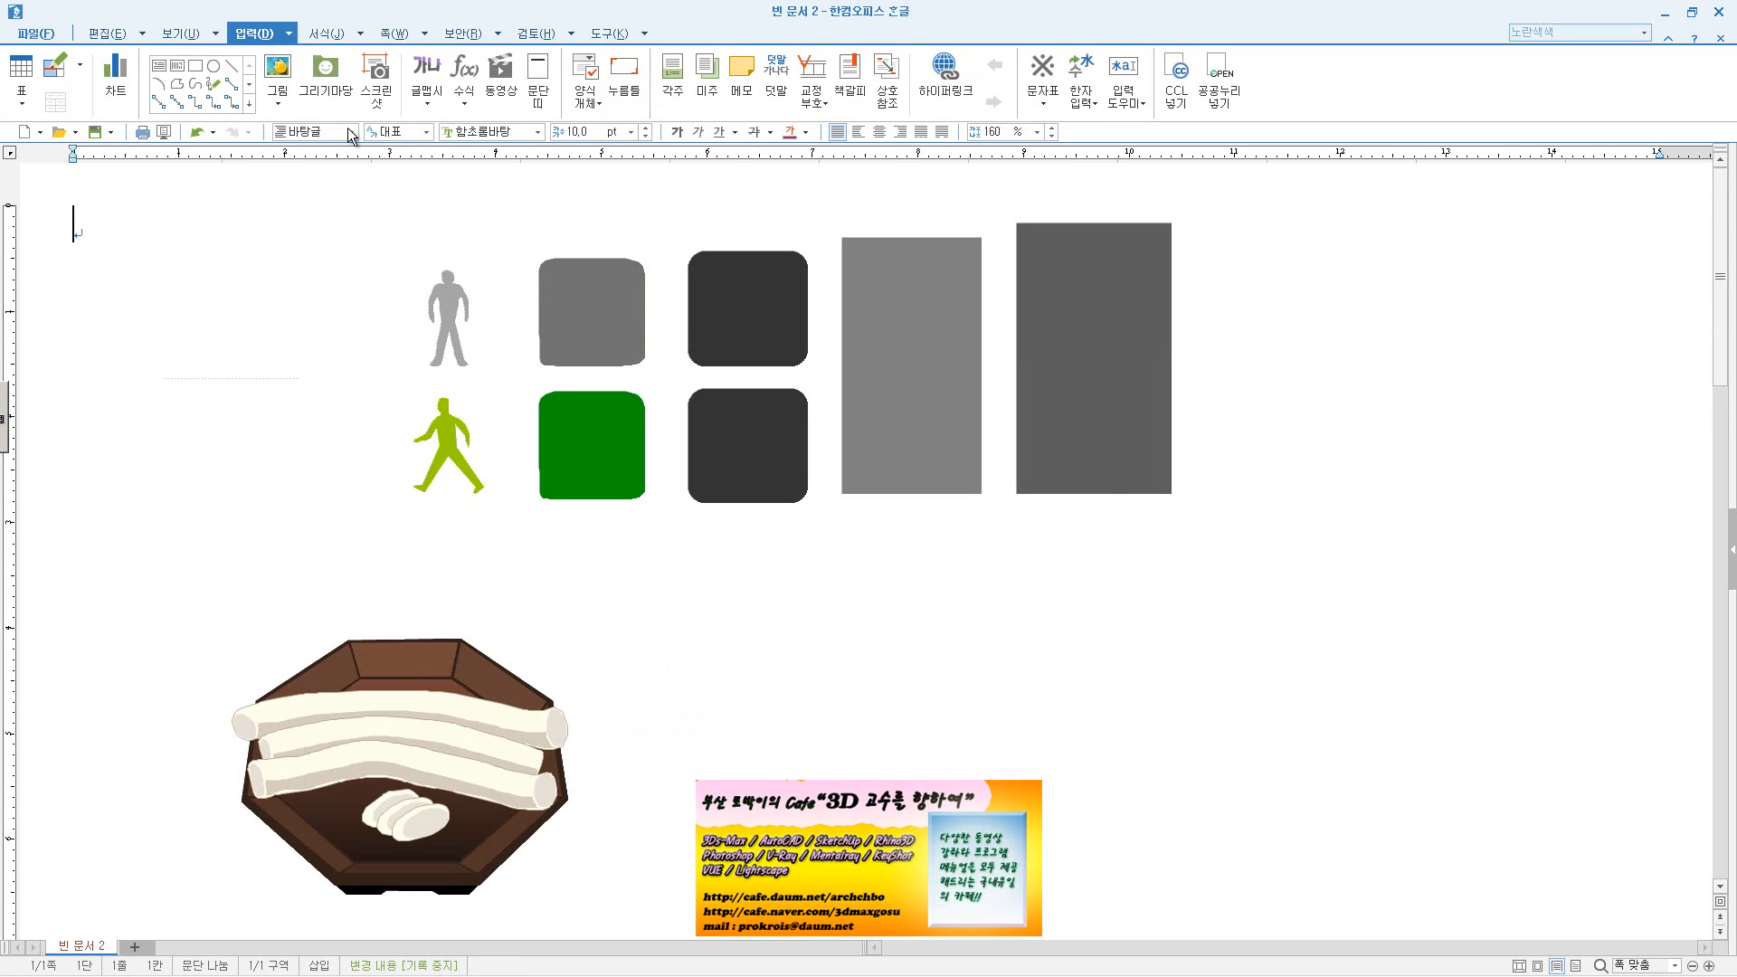
# - Insert the 가마솥 clip art from the 전통(음식) category to the right of the rice cake tray, about 25.2 × 23.3 mm
pyautogui.click(327, 79)
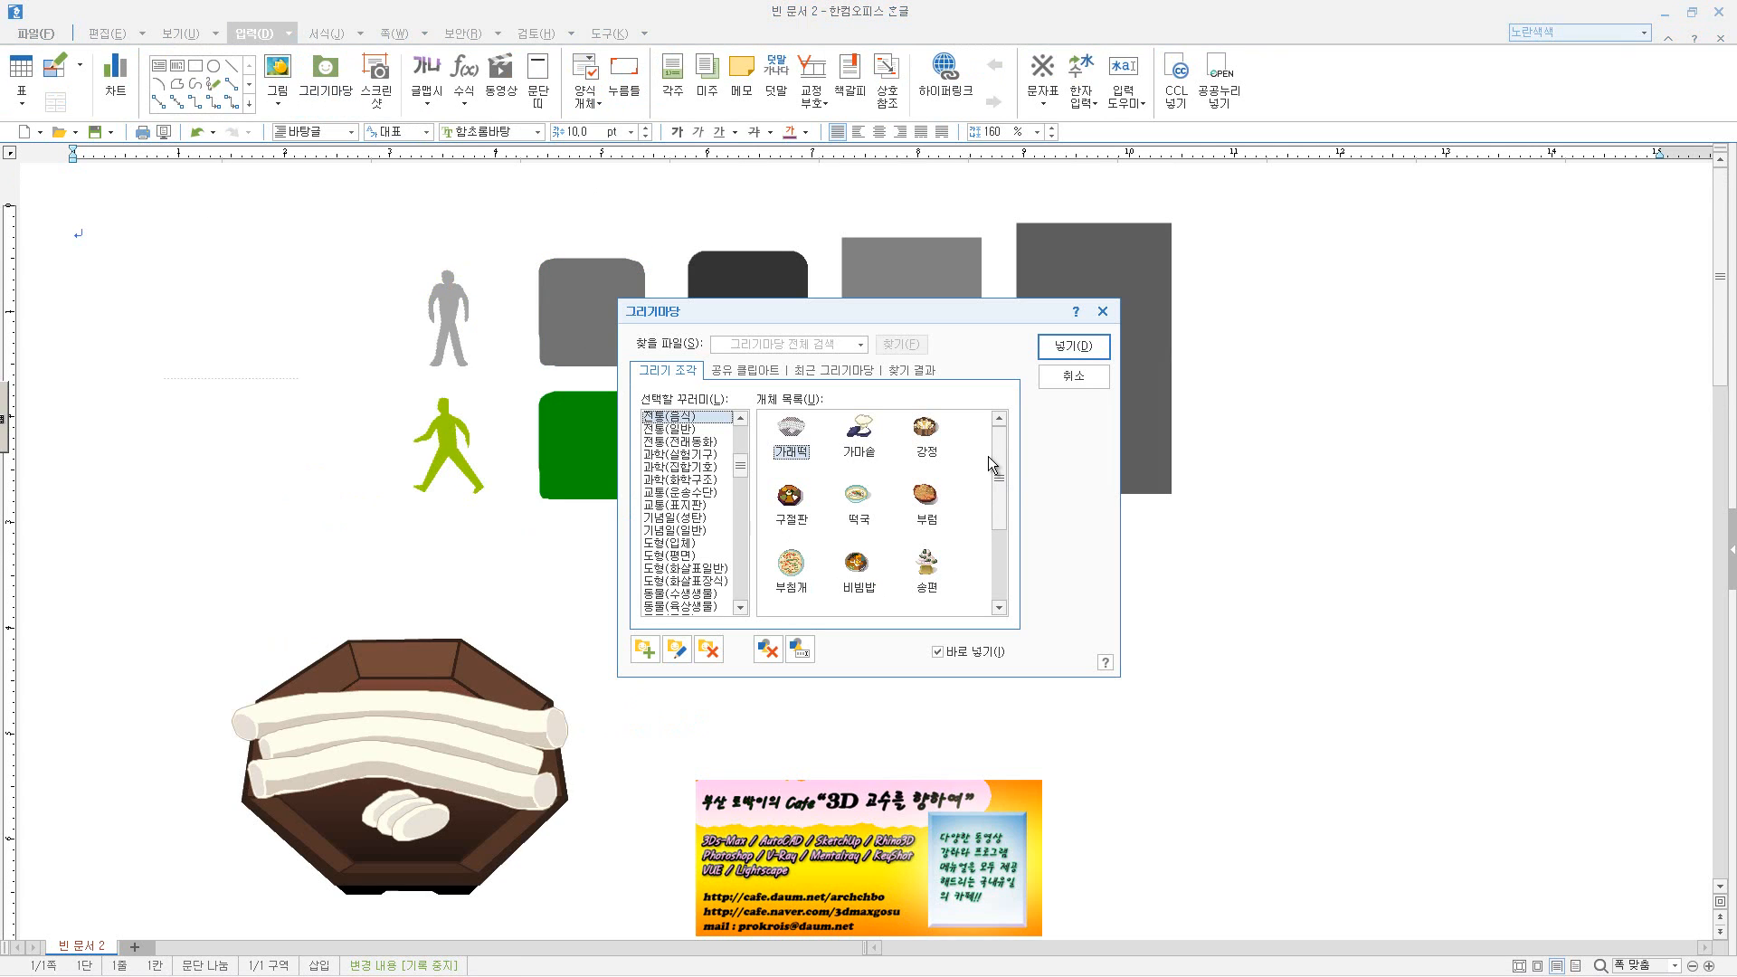
pyautogui.click(860, 436)
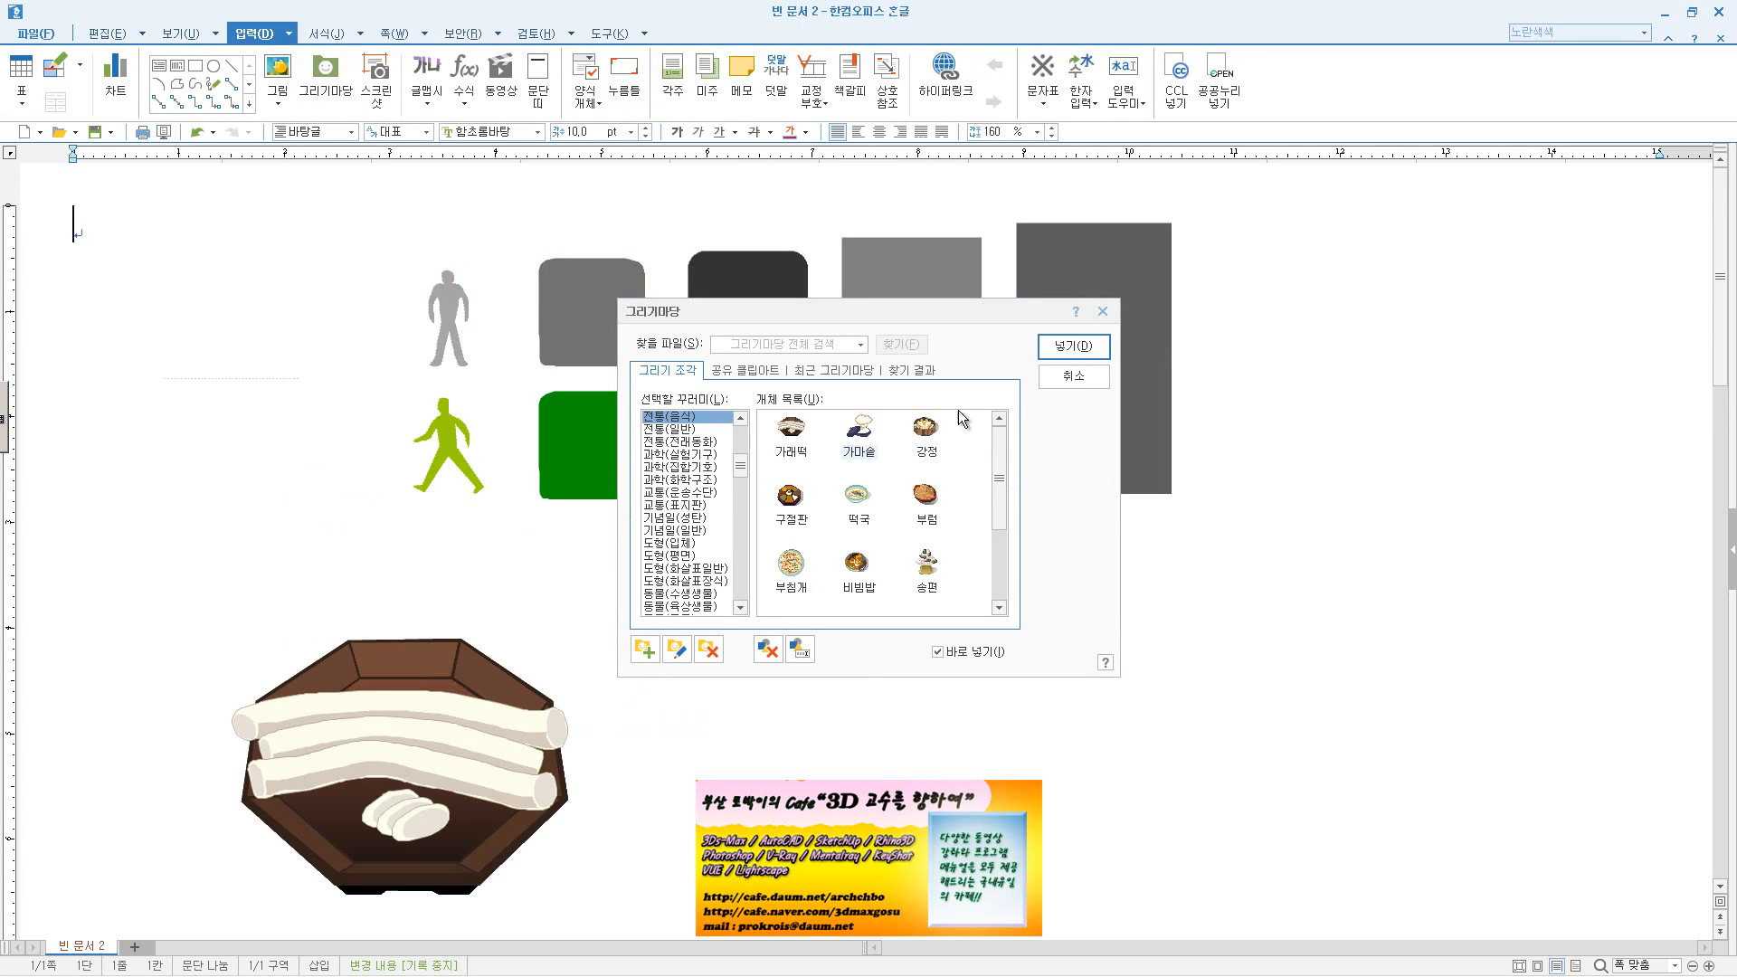
pyautogui.click(1087, 345)
pyautogui.moveTo(731, 645); pyautogui.dragTo(998, 766)
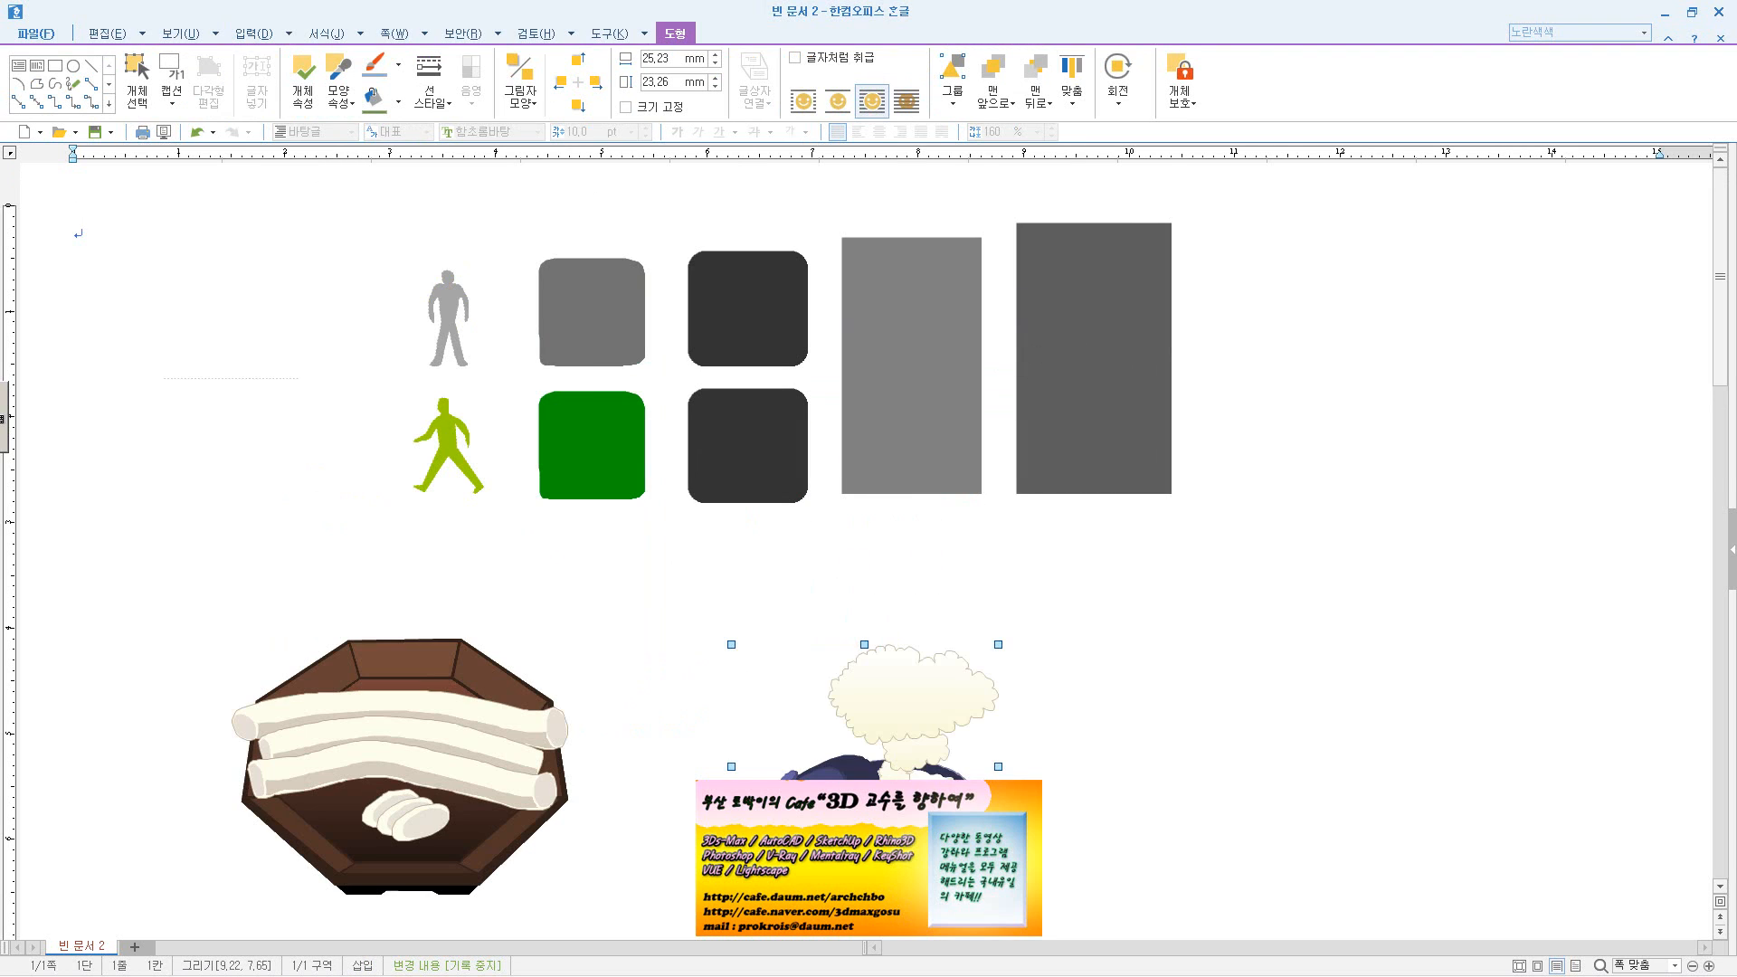
# - Ungroup the cauldron clip art, shift its parts slightly left, and ungroup them further
pyautogui.scroll(-3, 998, 766)
pyautogui.rightClick(926, 412)
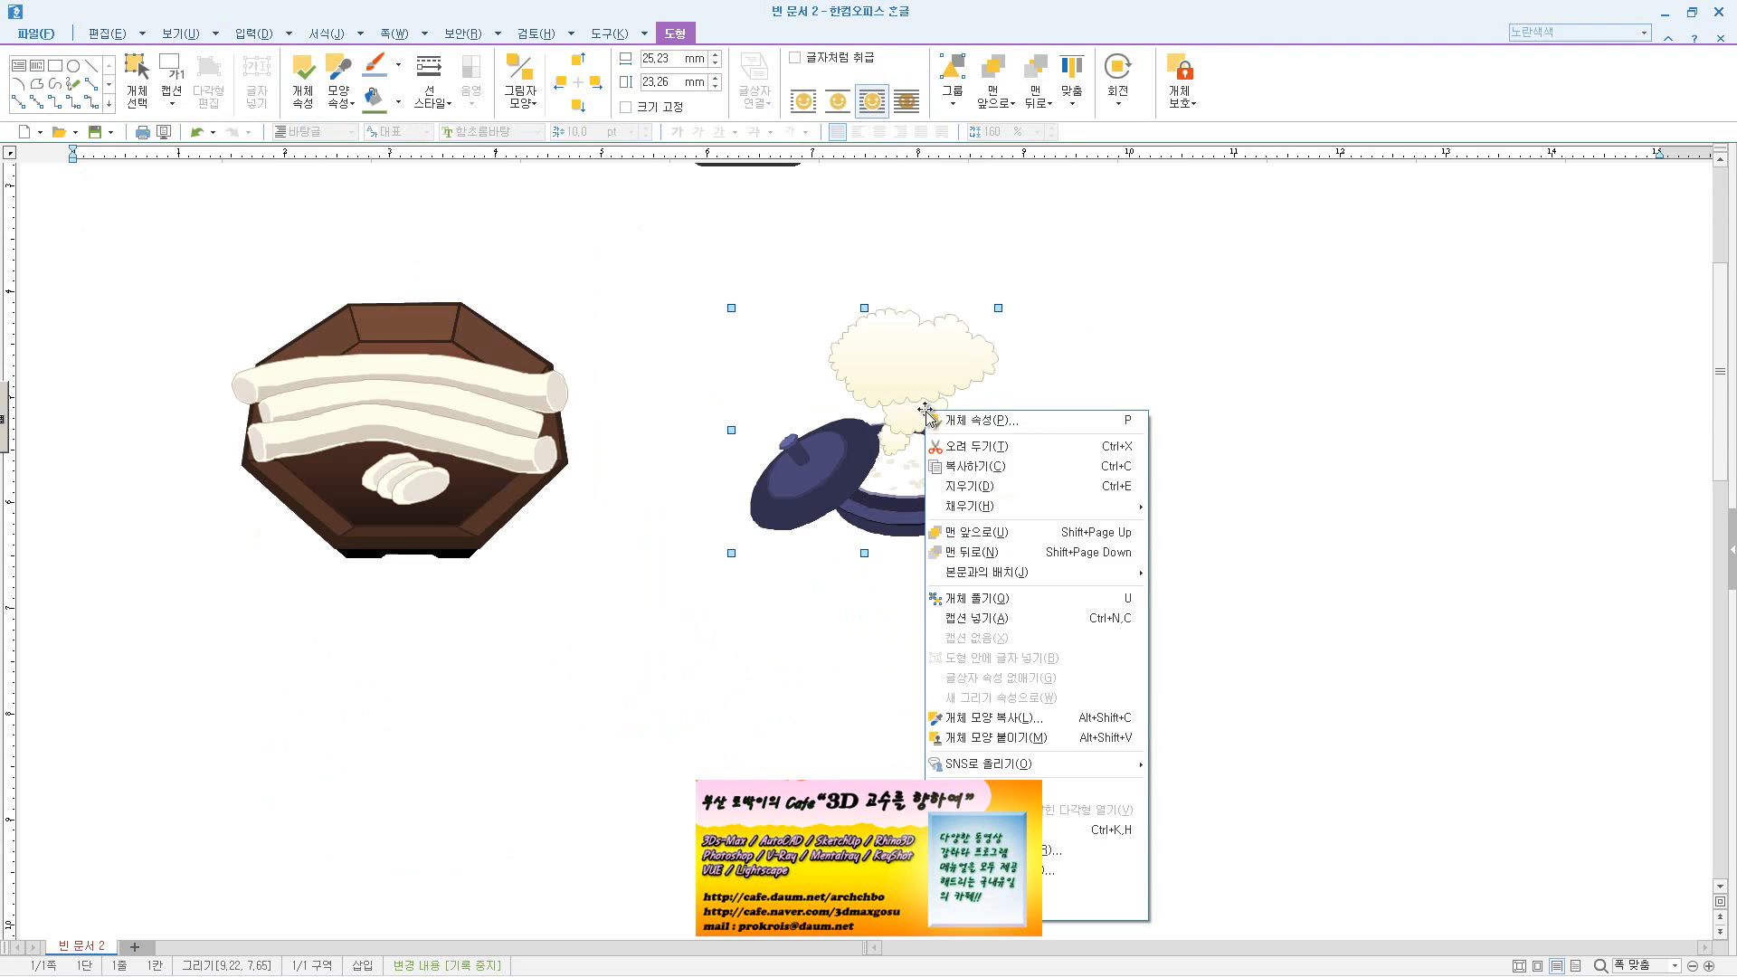
pyautogui.click(1004, 601)
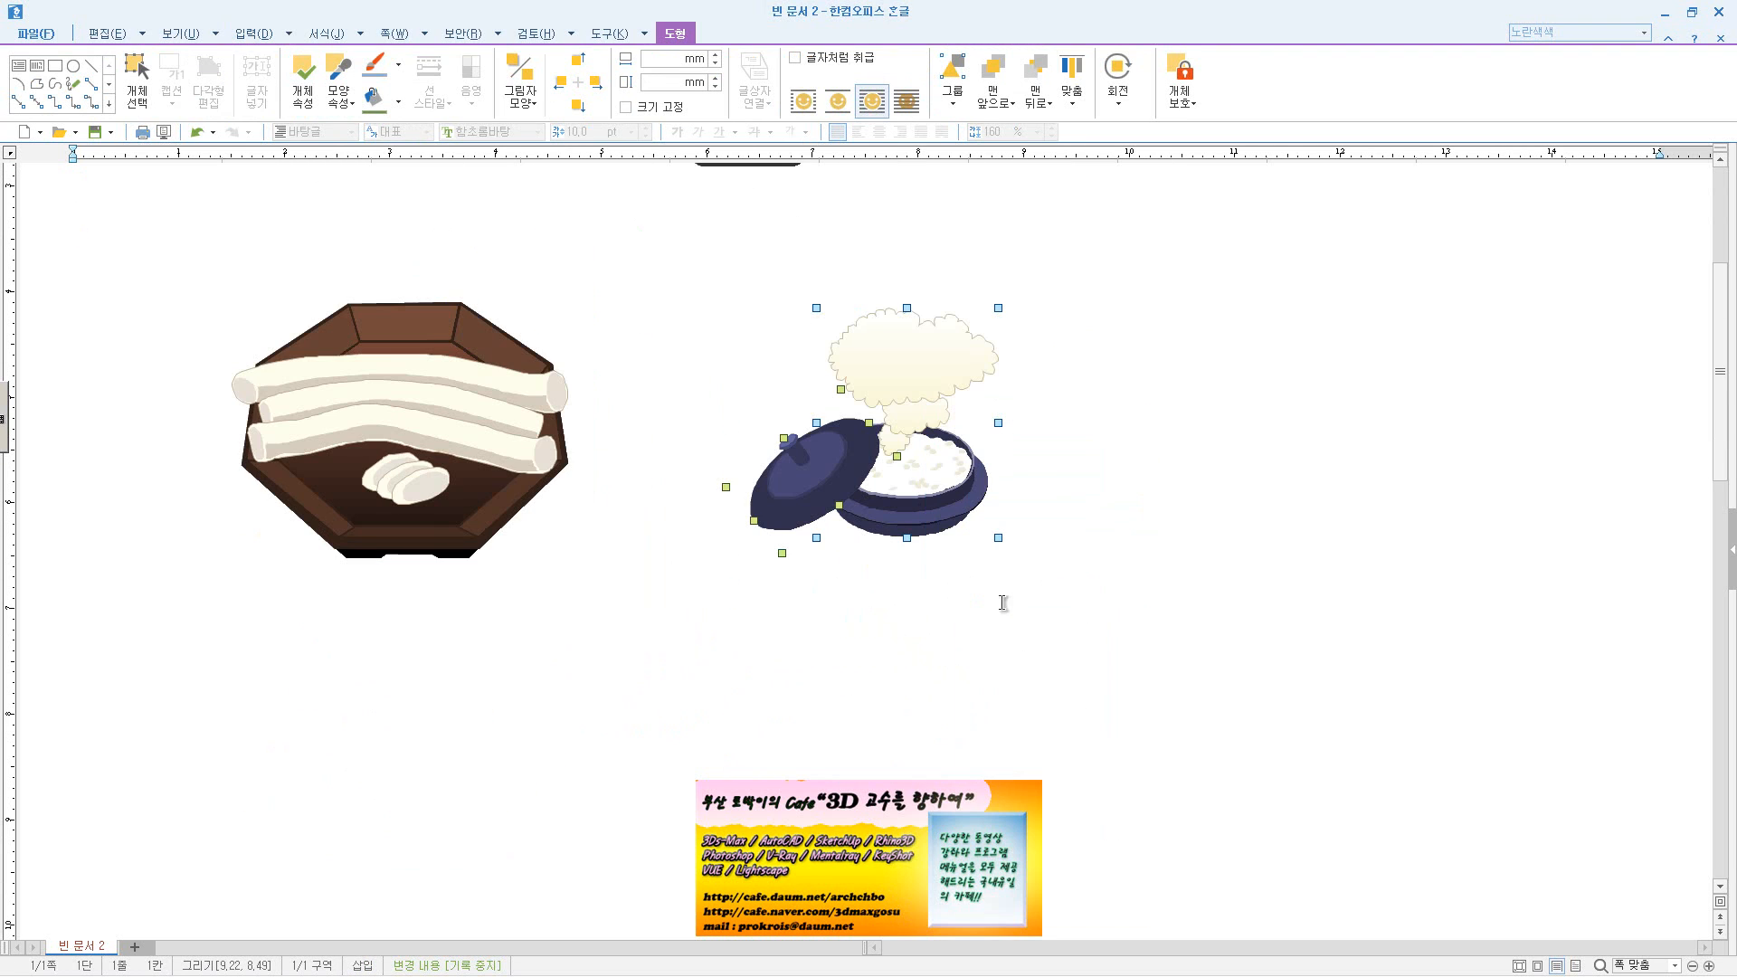
pyautogui.moveTo(804, 490); pyautogui.dragTo(668, 502)
pyautogui.rightClick(818, 476)
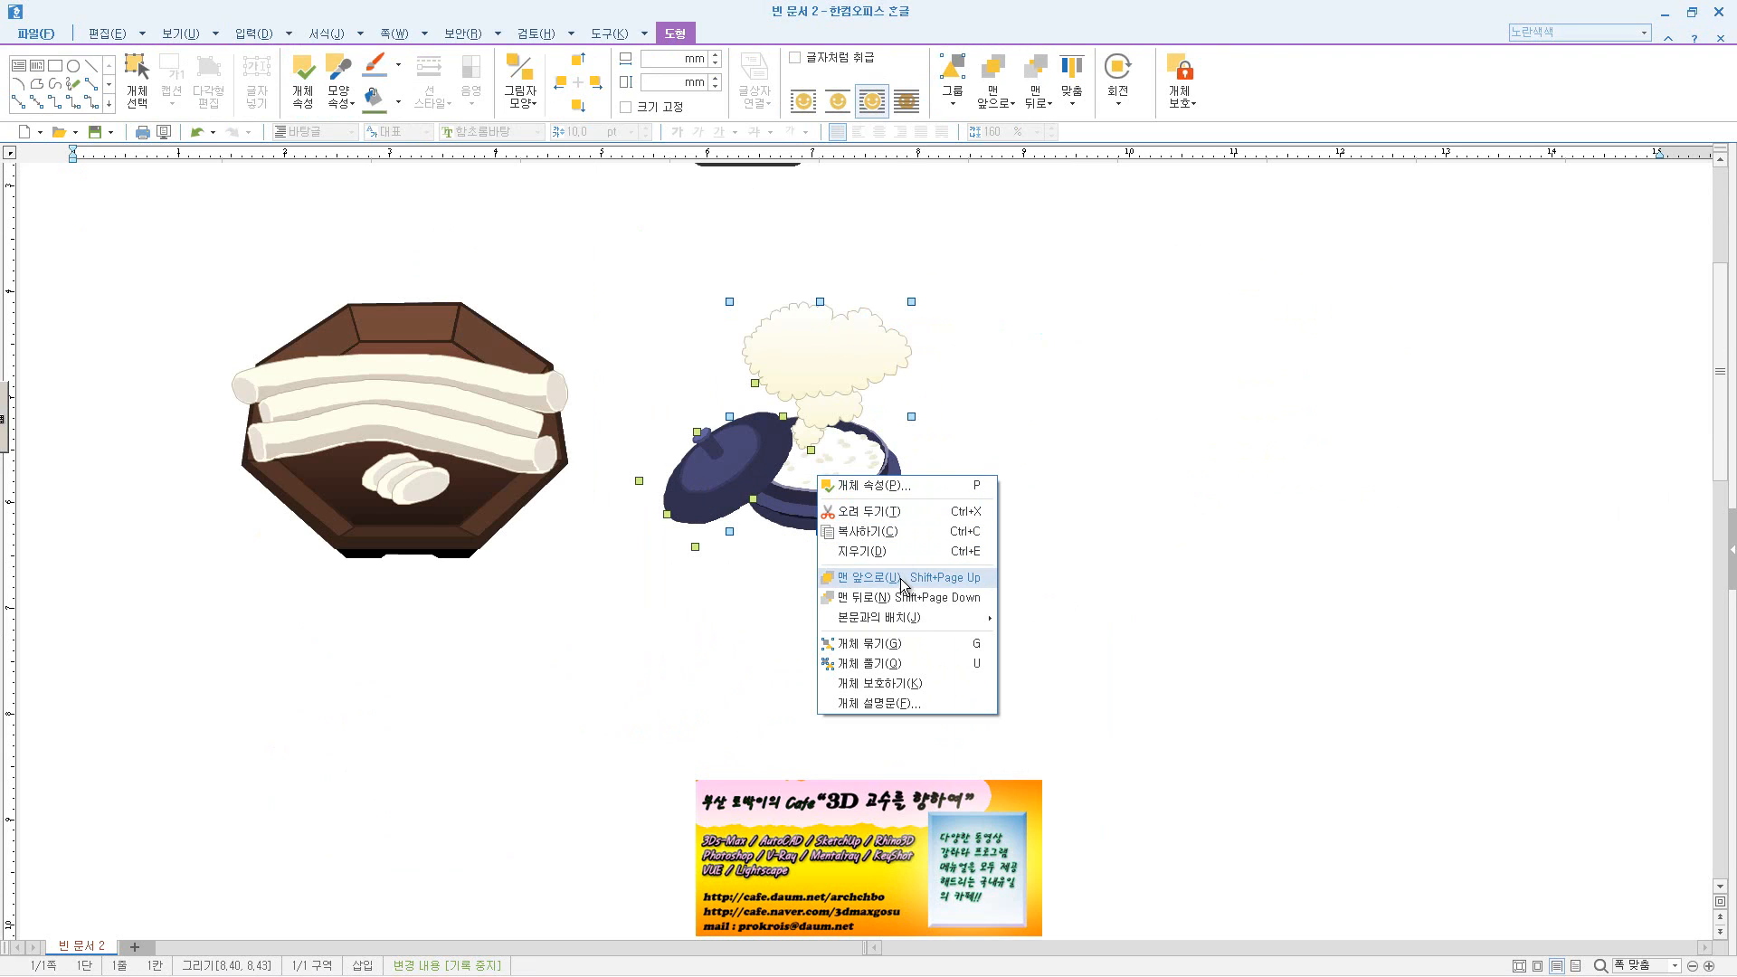
pyautogui.click(887, 663)
pyautogui.click(872, 589)
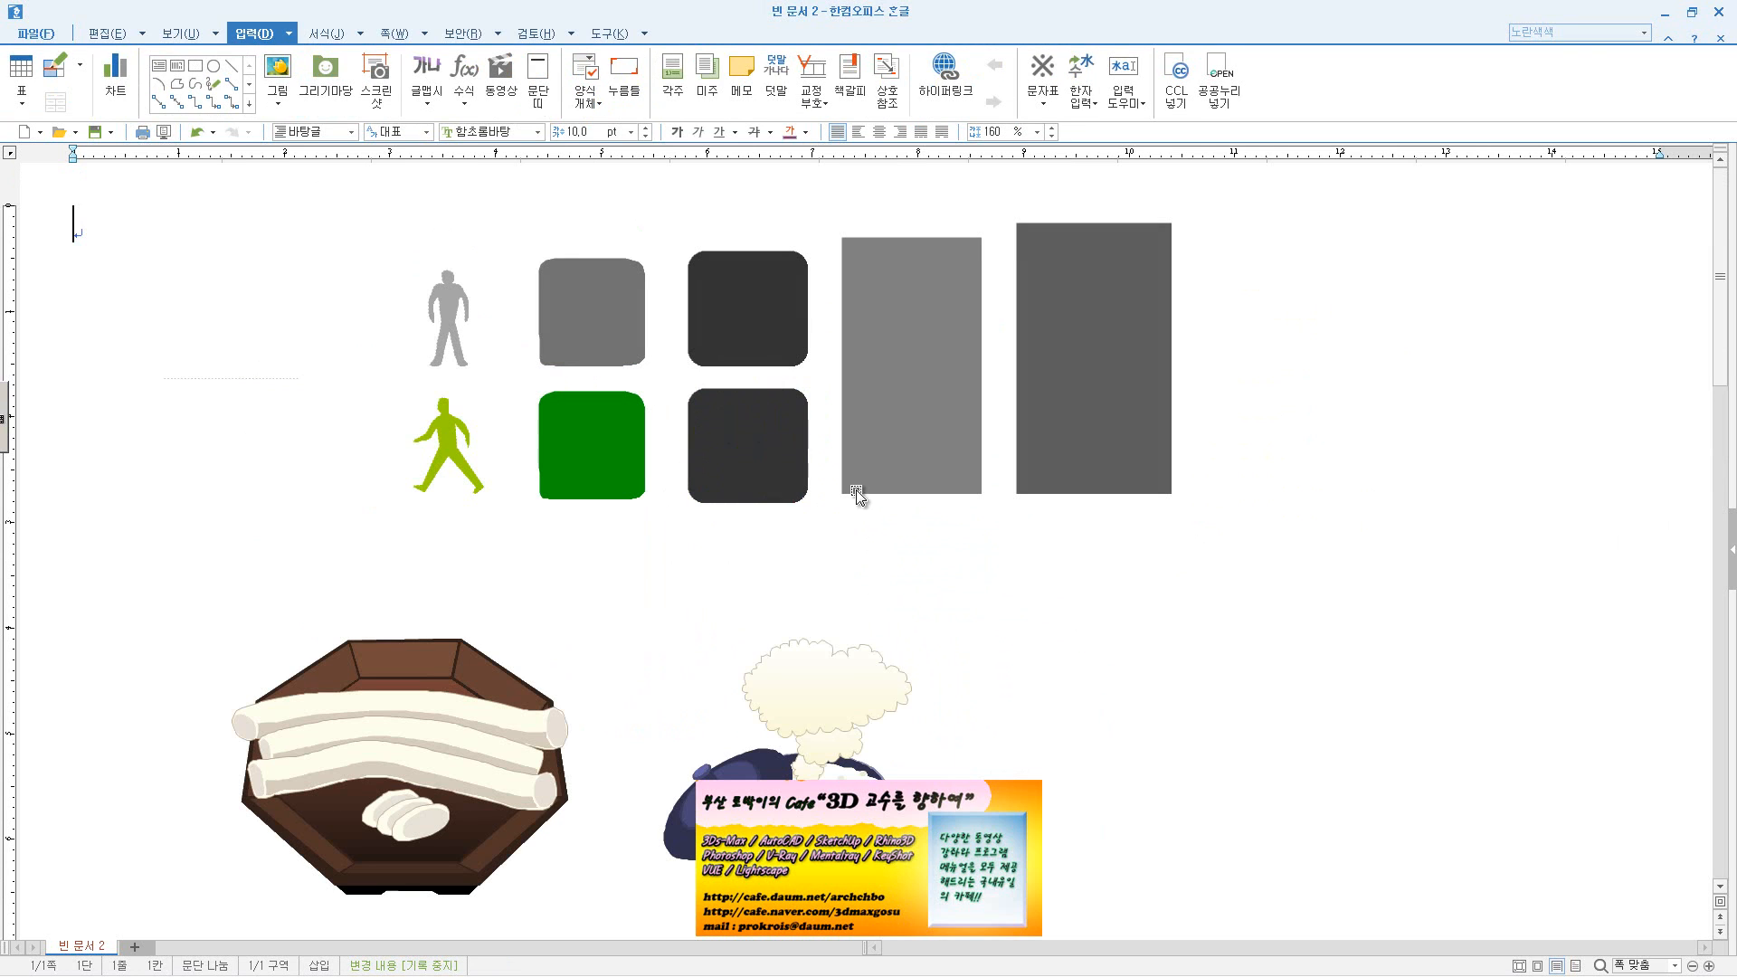
# - Move the steam shape off the cauldron toward the upper right and delete the pot and lid parts beneath it
pyautogui.click(800, 756)
pyautogui.moveTo(801, 756); pyautogui.dragTo(1061, 697)
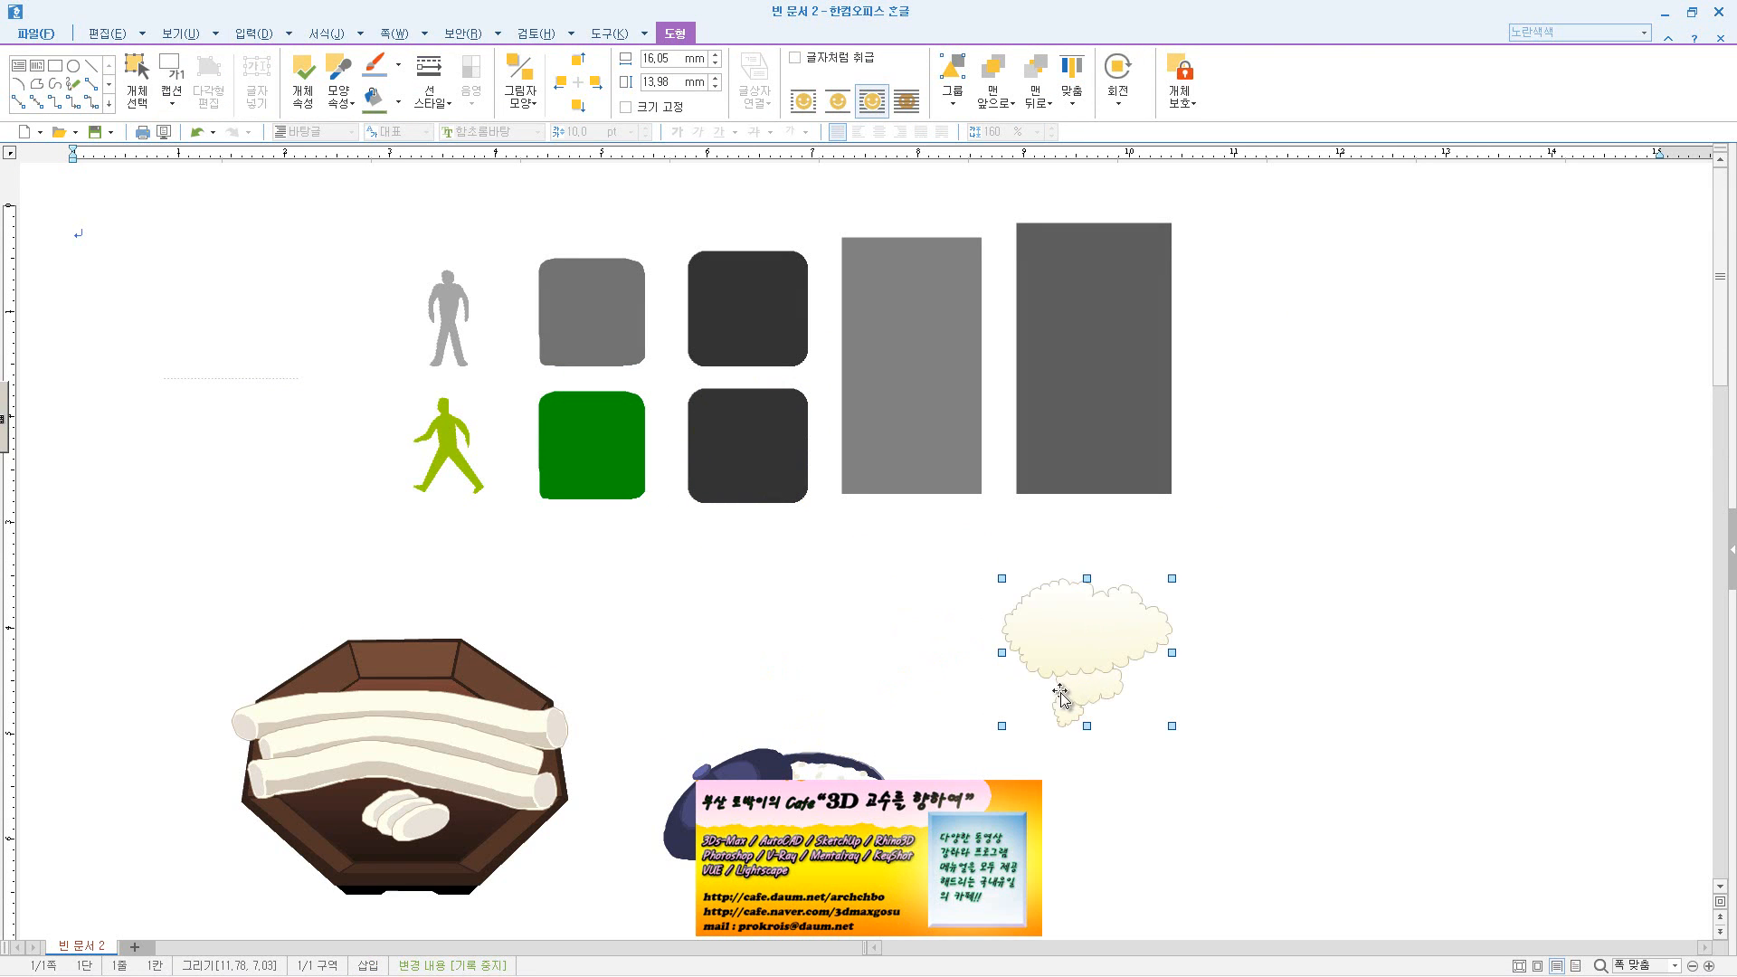
pyautogui.click(855, 780)
pyautogui.press('Delete')
pyautogui.click(760, 767)
pyautogui.press('Delete')
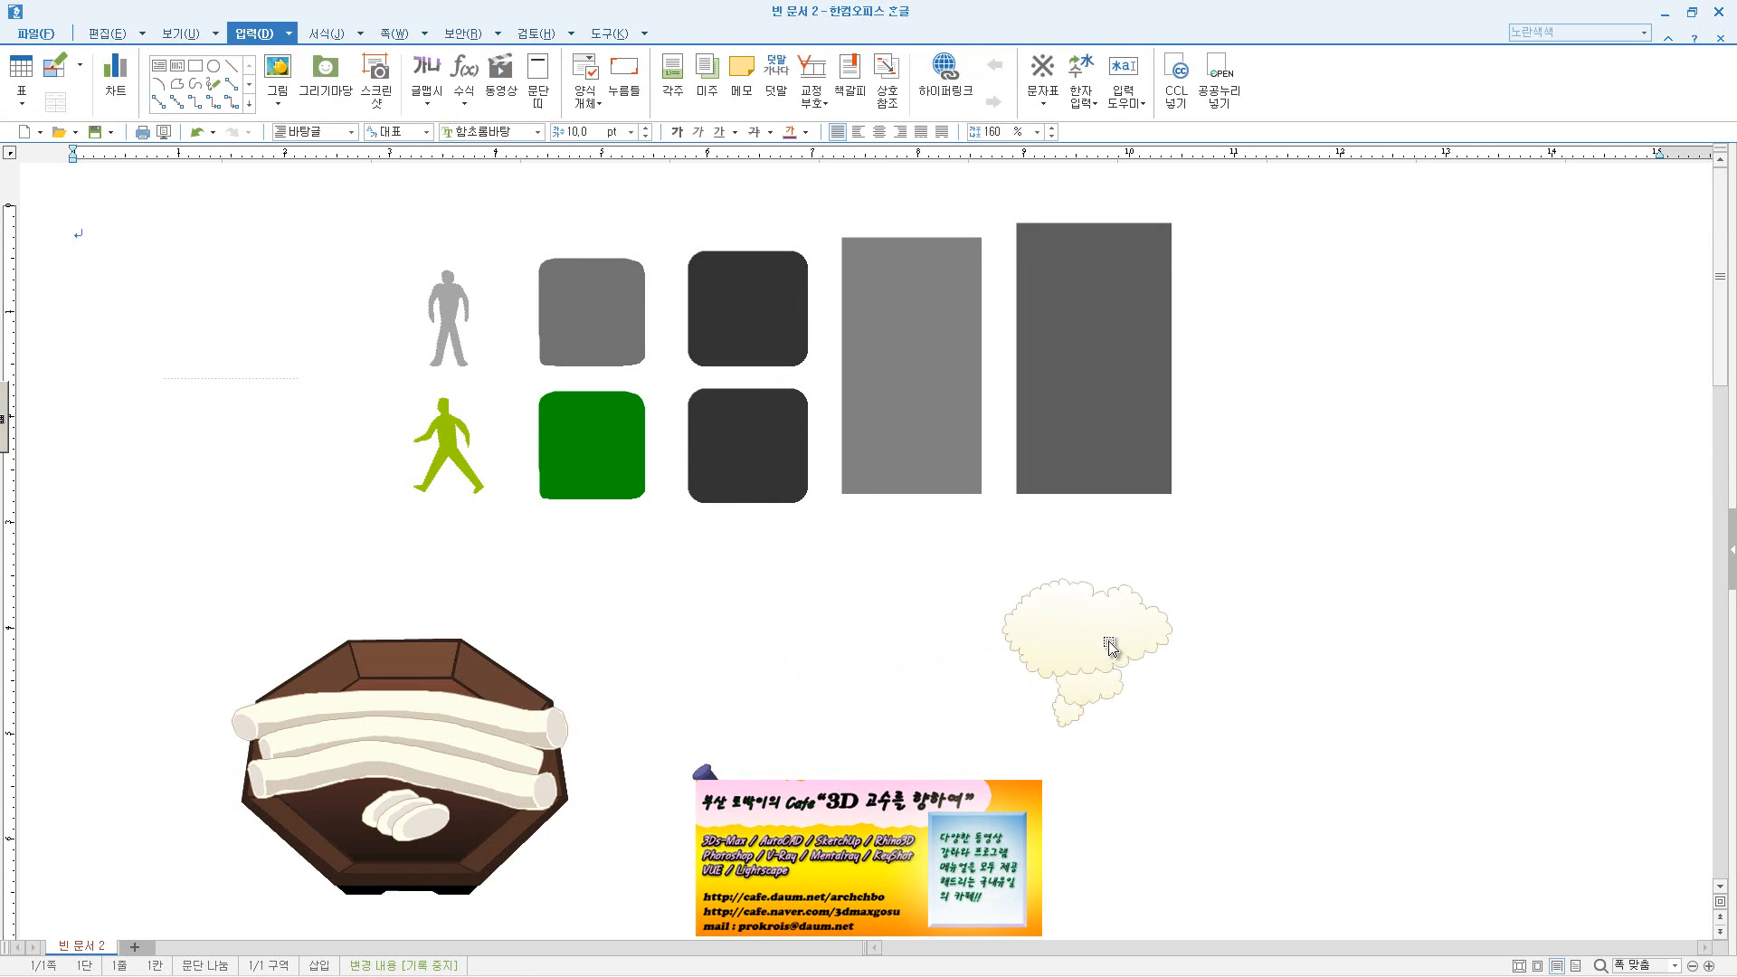
# - Move the steam shape back left to where the cauldron was and clear away the leftover lid piece
pyautogui.moveTo(1120, 646); pyautogui.dragTo(866, 679)
pyautogui.press('Delete')
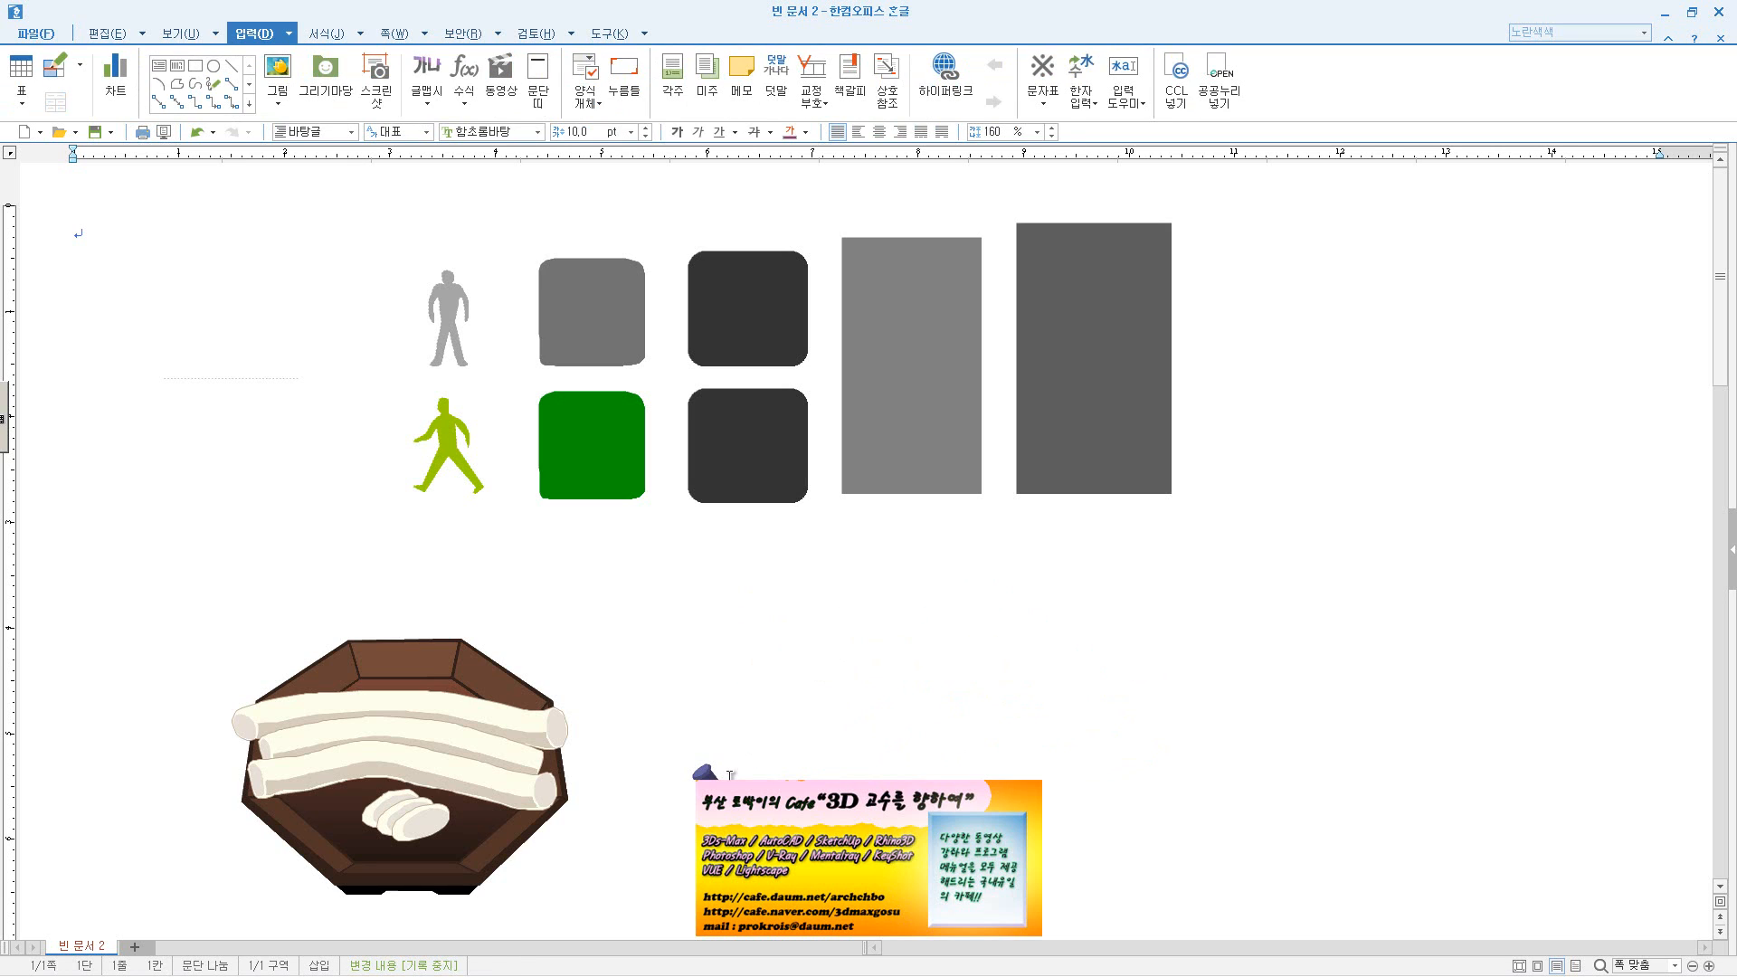
pyautogui.hotkey('ctrl', 'z')
pyautogui.click(853, 707)
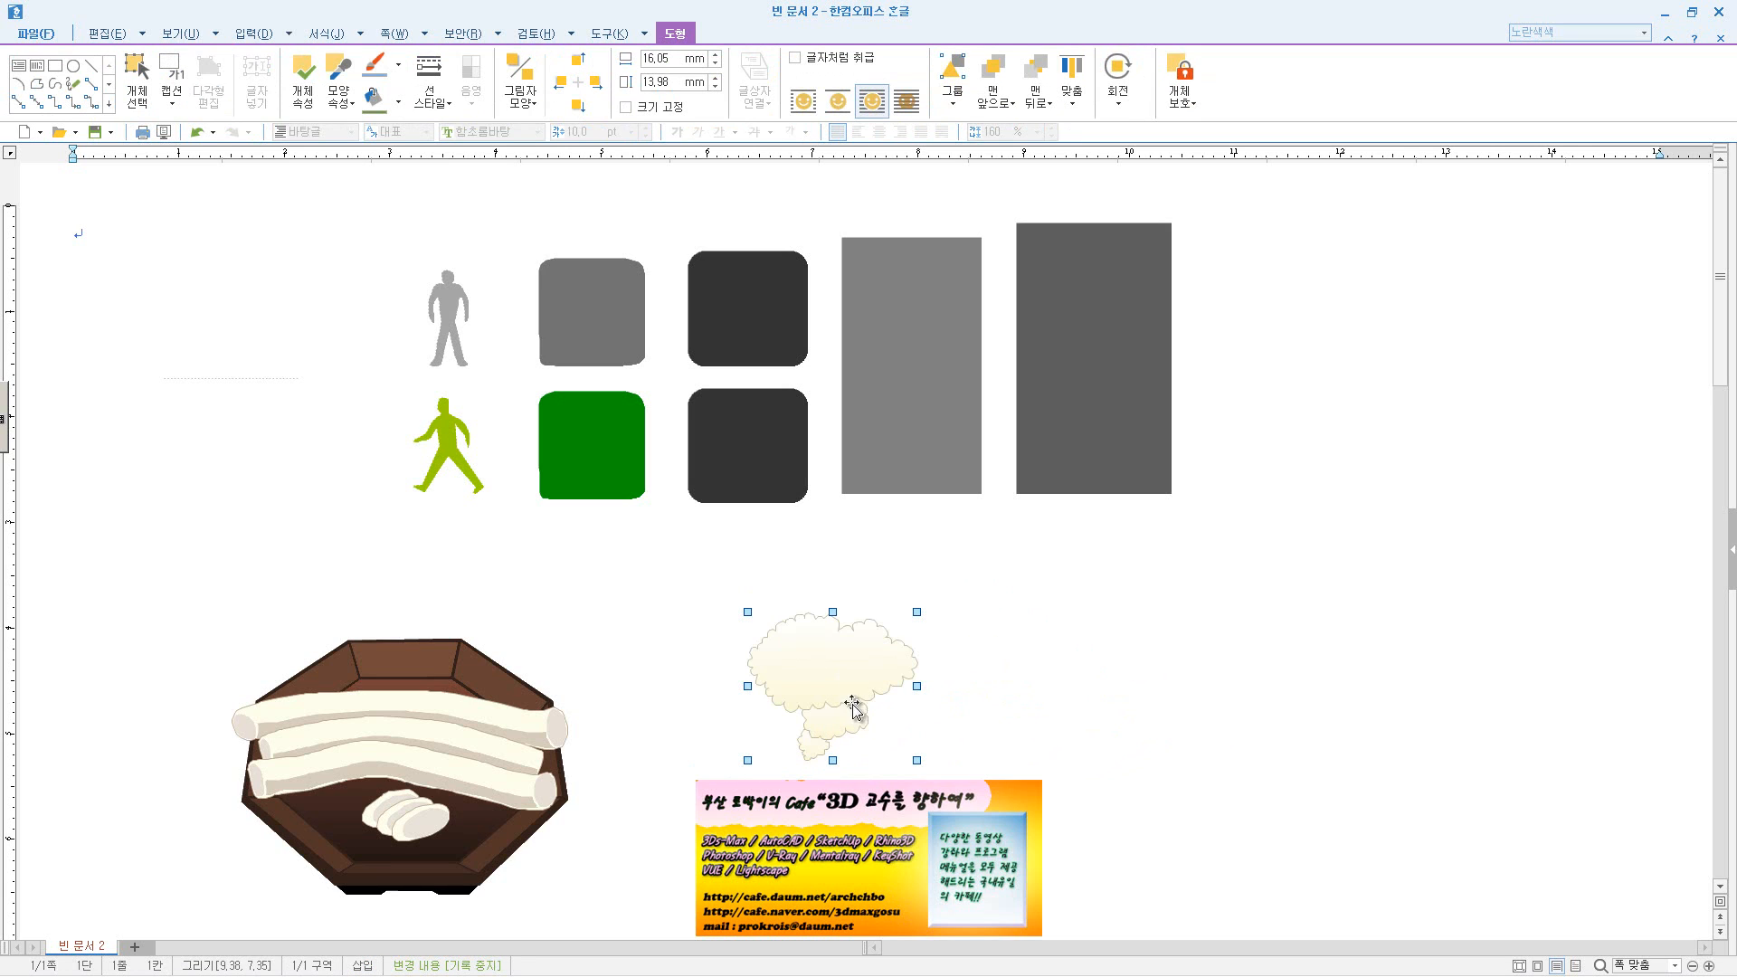
# - Ungroup the steam shape and delete its two small lower puffs, keeping only the large cloud
pyautogui.rightClick(828, 683)
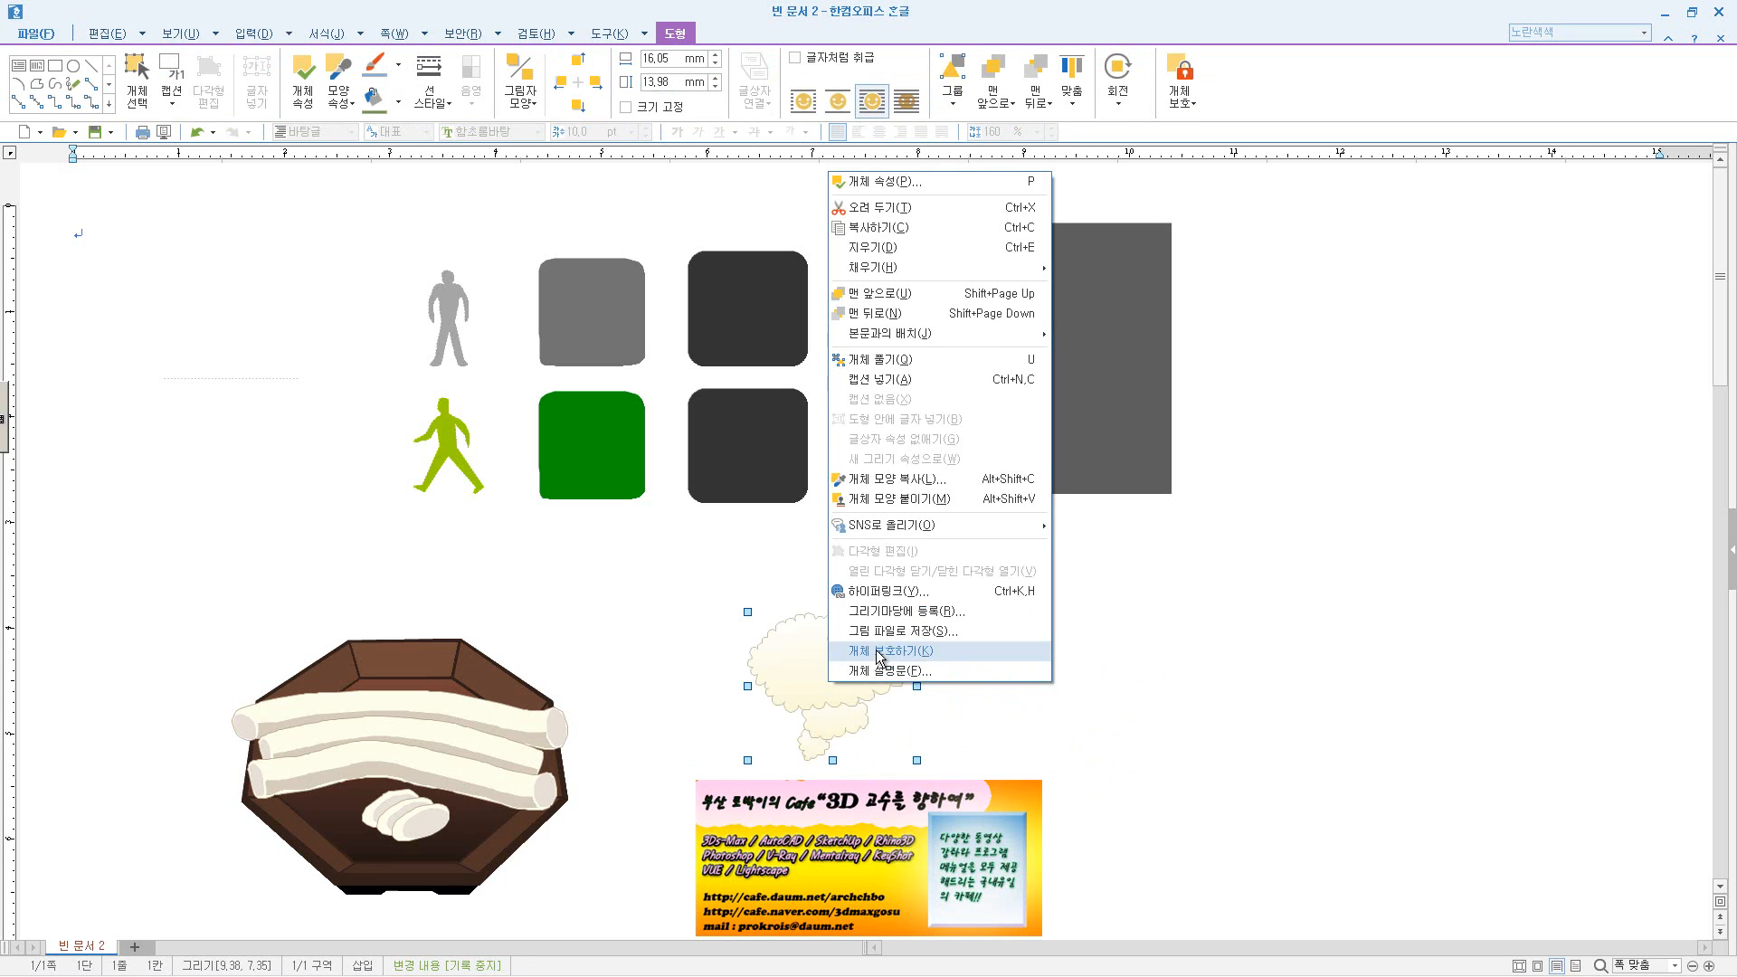
pyautogui.click(924, 364)
pyautogui.click(817, 766)
pyautogui.click(820, 738)
pyautogui.press('Delete')
pyautogui.click(849, 708)
pyautogui.press('Delete')
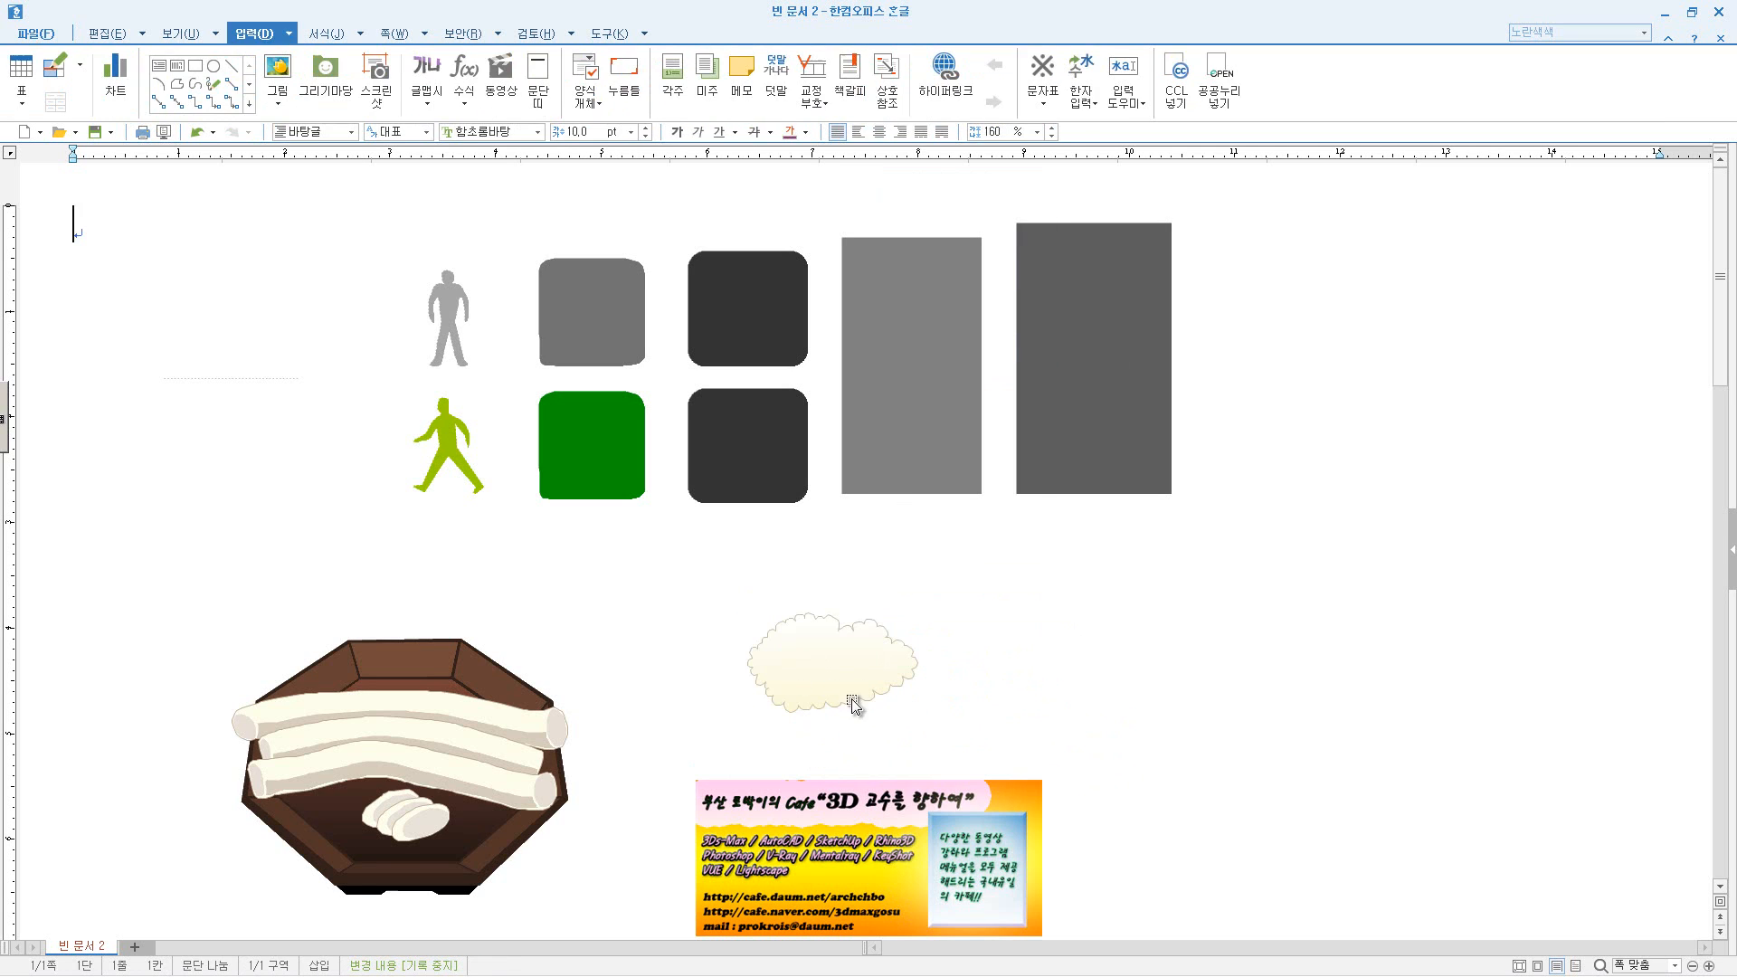
# - Move the cloud left, next to the rice cake tray, and enlarge it to about 31.7 × 15.8 mm
pyautogui.click(853, 705)
pyautogui.moveTo(851, 674); pyautogui.dragTo(744, 665)
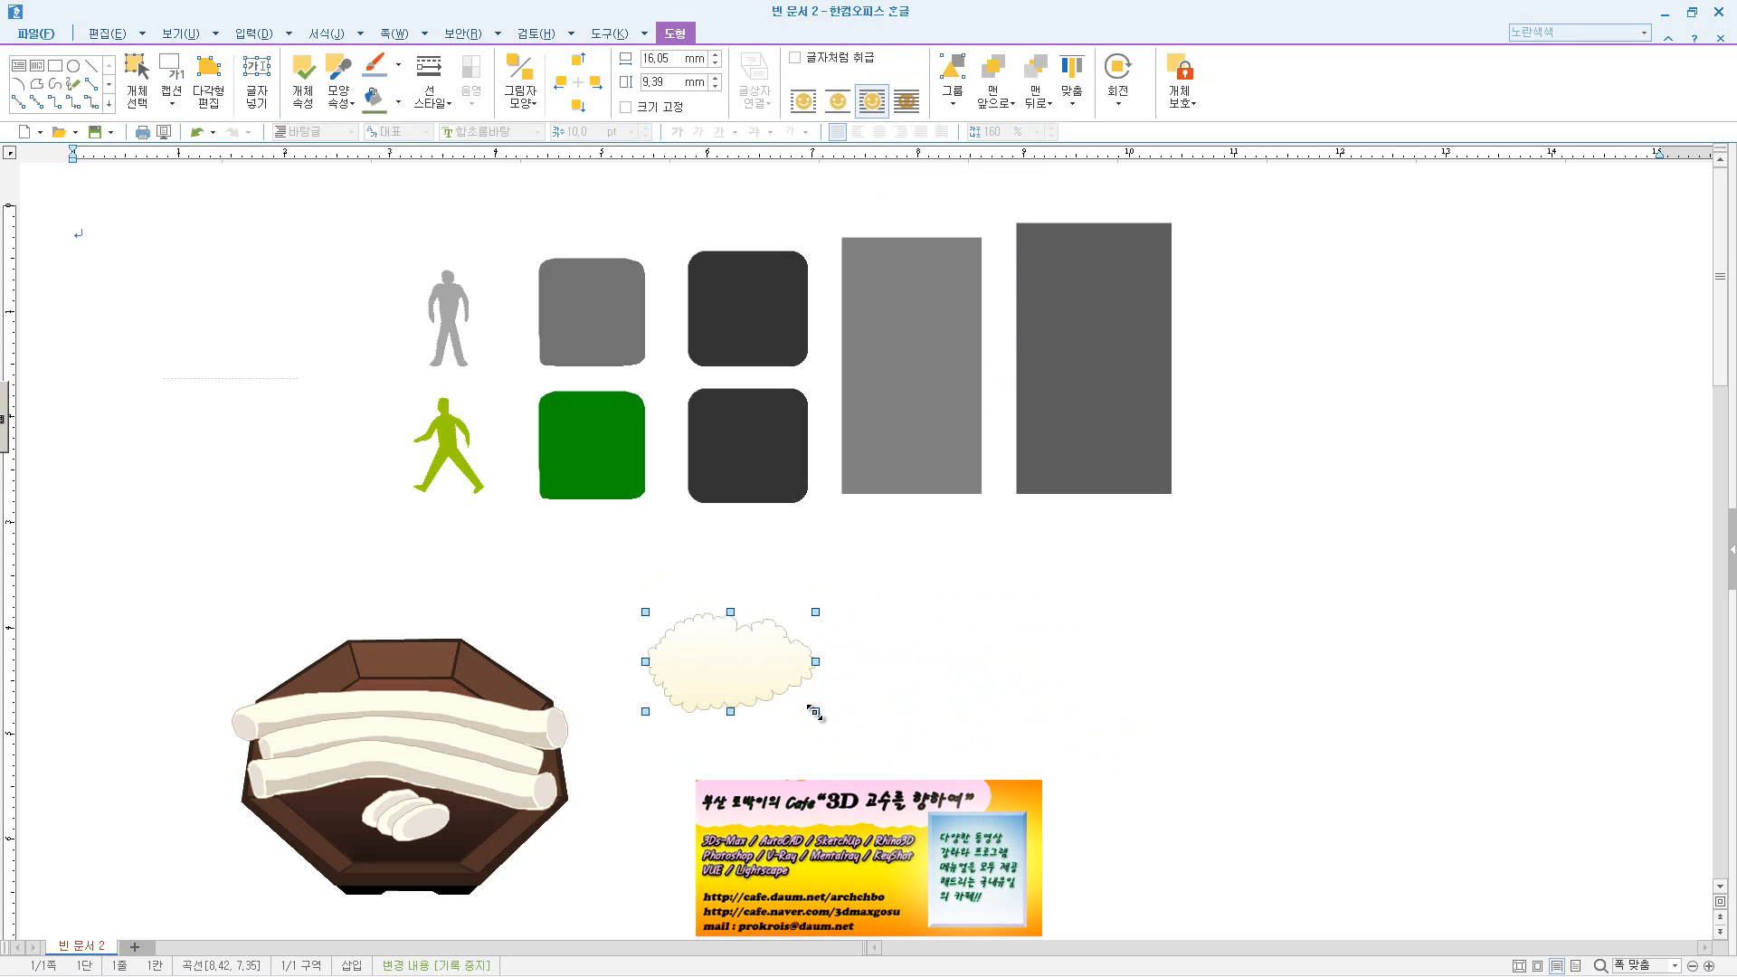
pyautogui.moveTo(832, 722); pyautogui.dragTo(998, 820)
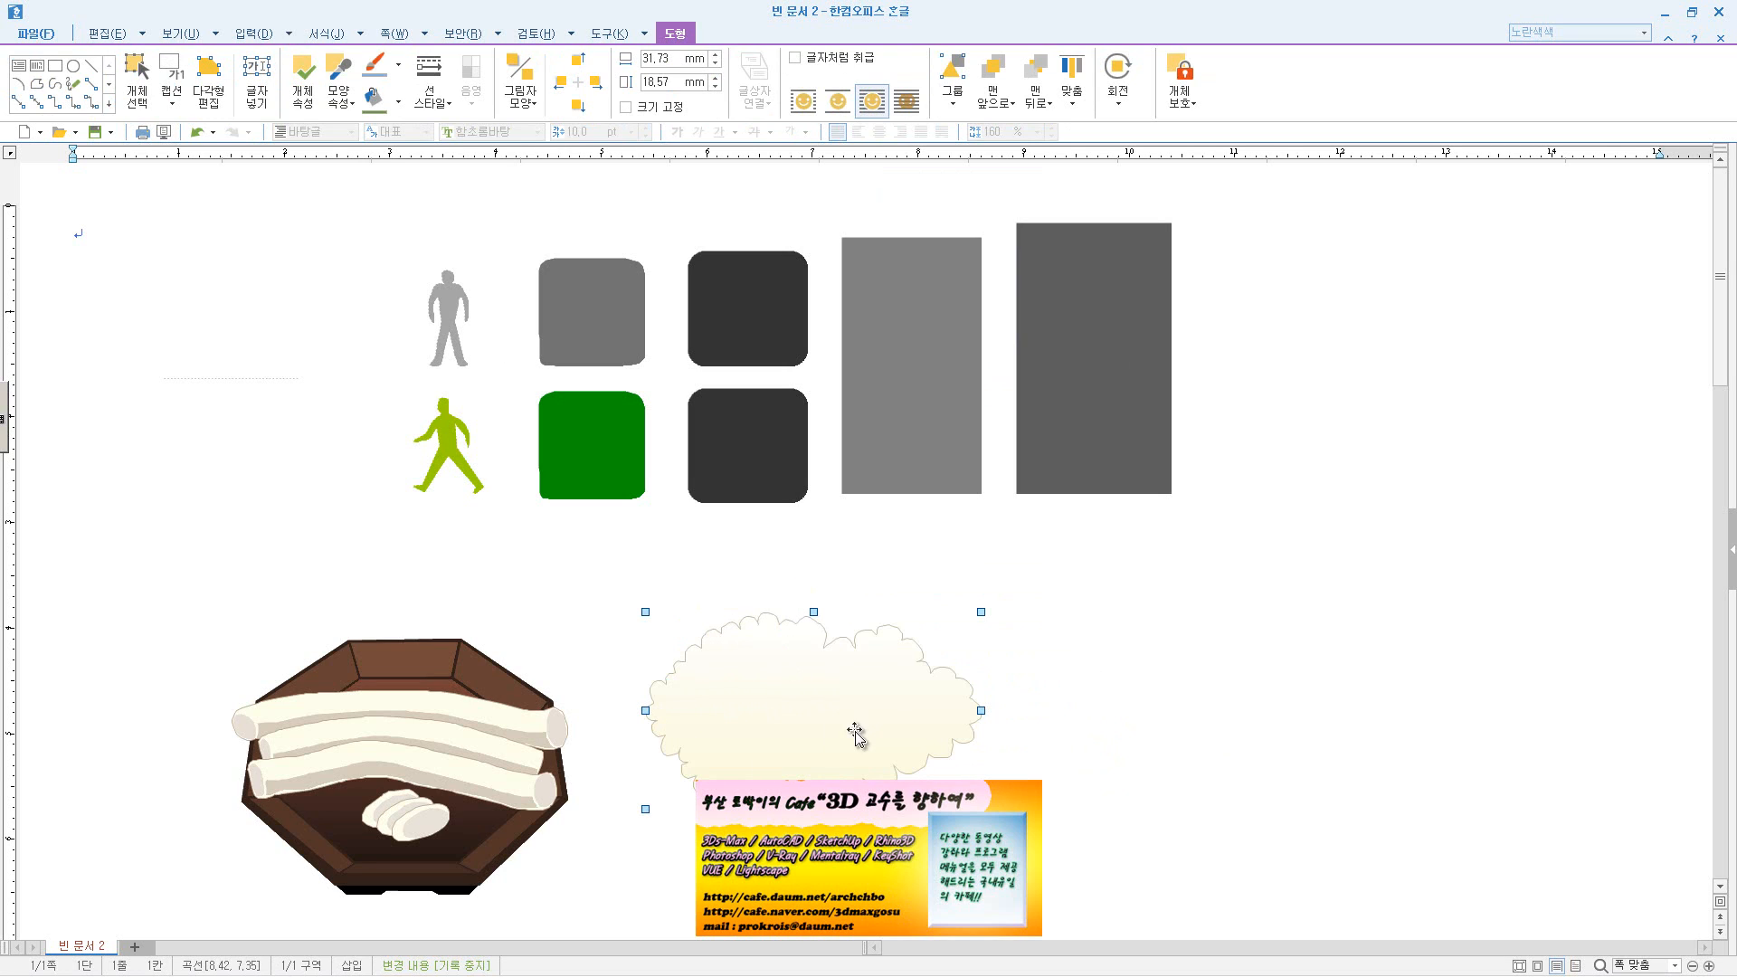
pyautogui.moveTo(814, 809); pyautogui.dragTo(814, 779)
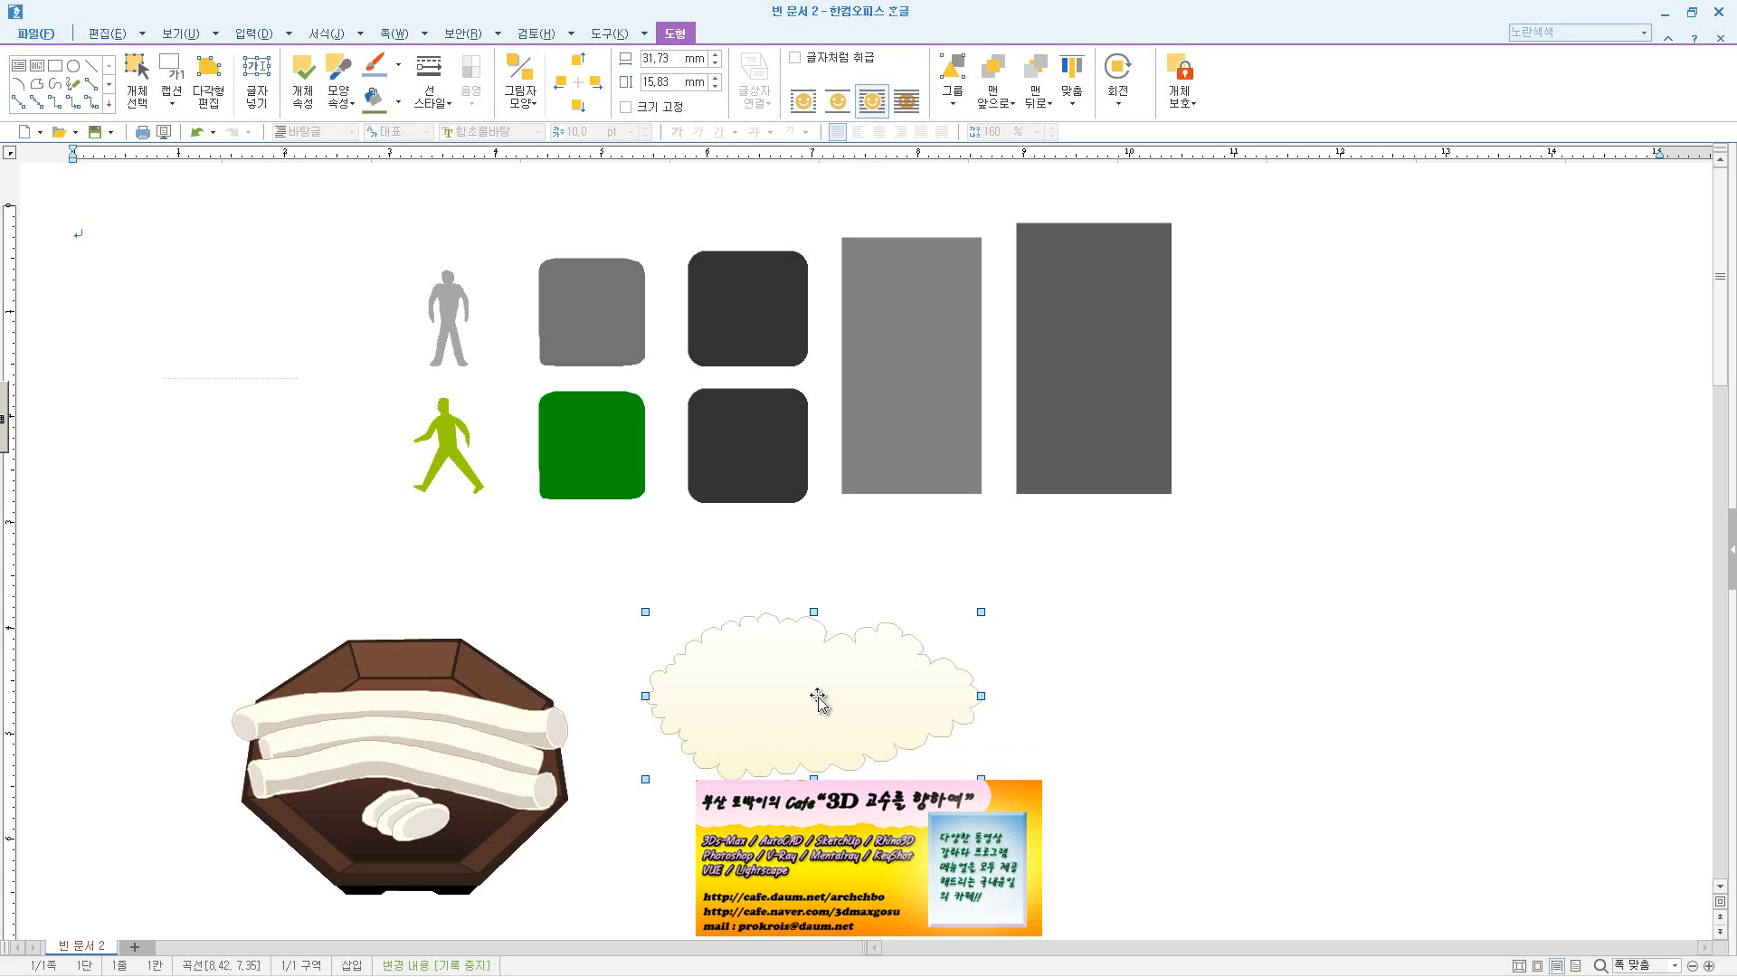
# - Turn the cloud into a text box containing the centred text "글상자 활용"
pyautogui.click(1160, 778)
pyautogui.click(818, 687)
pyautogui.rightClick(824, 685)
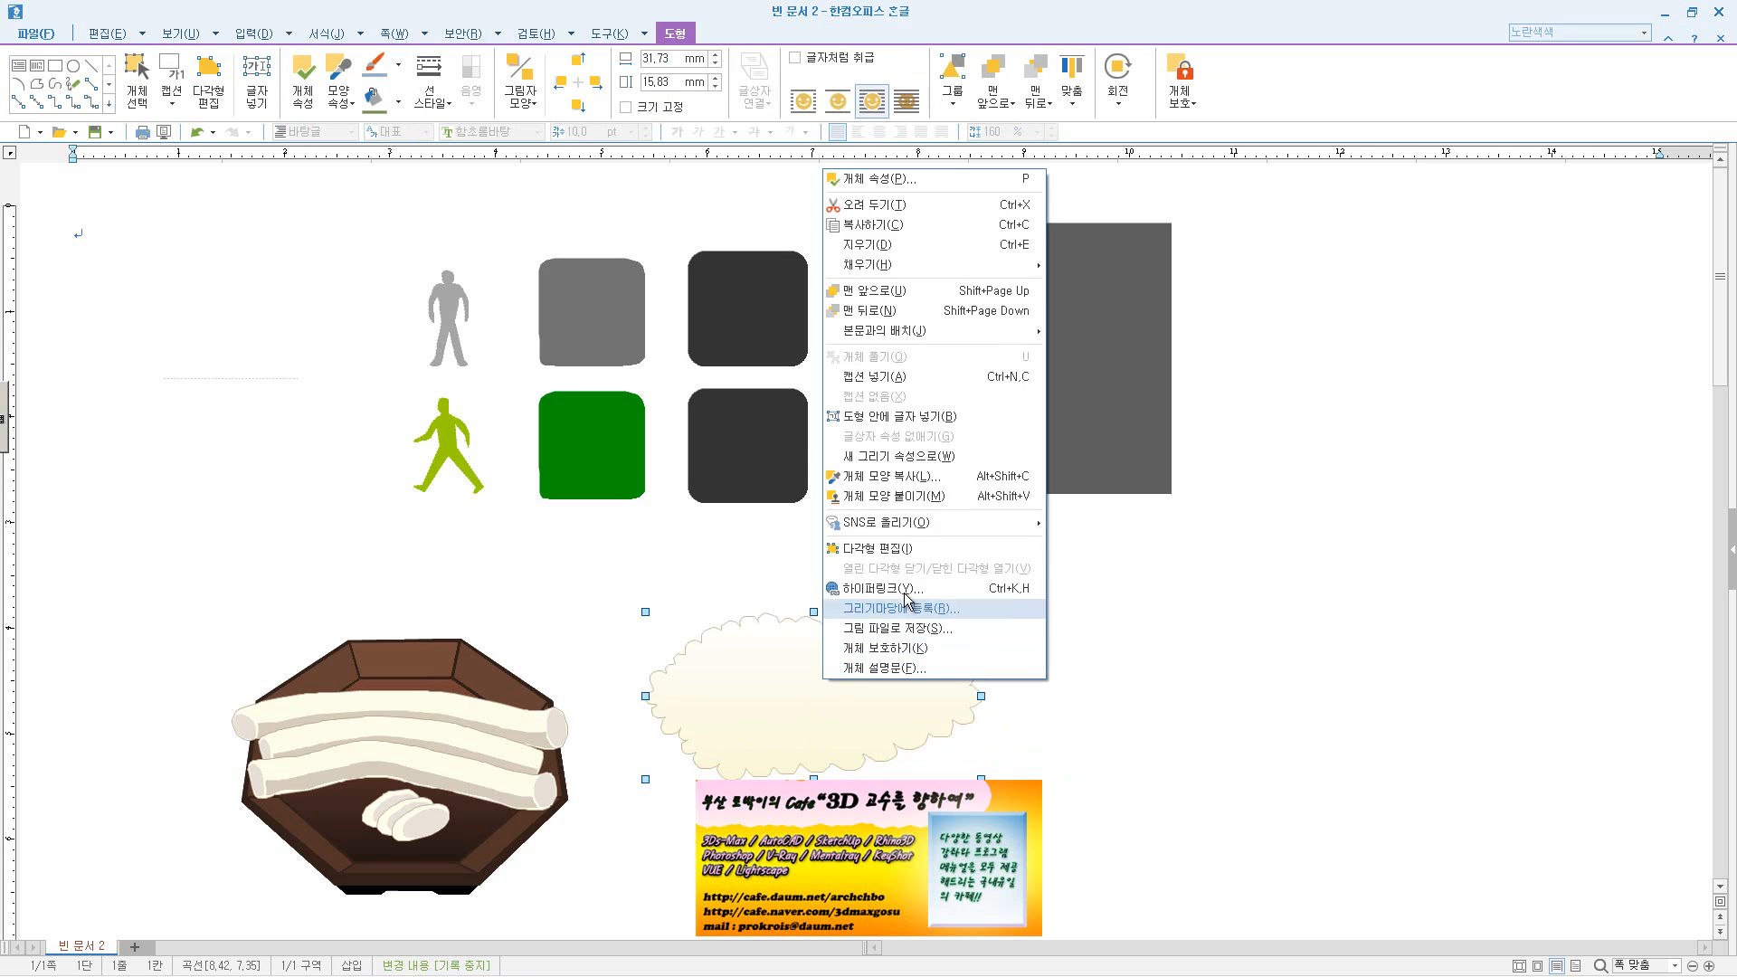
pyautogui.click(942, 419)
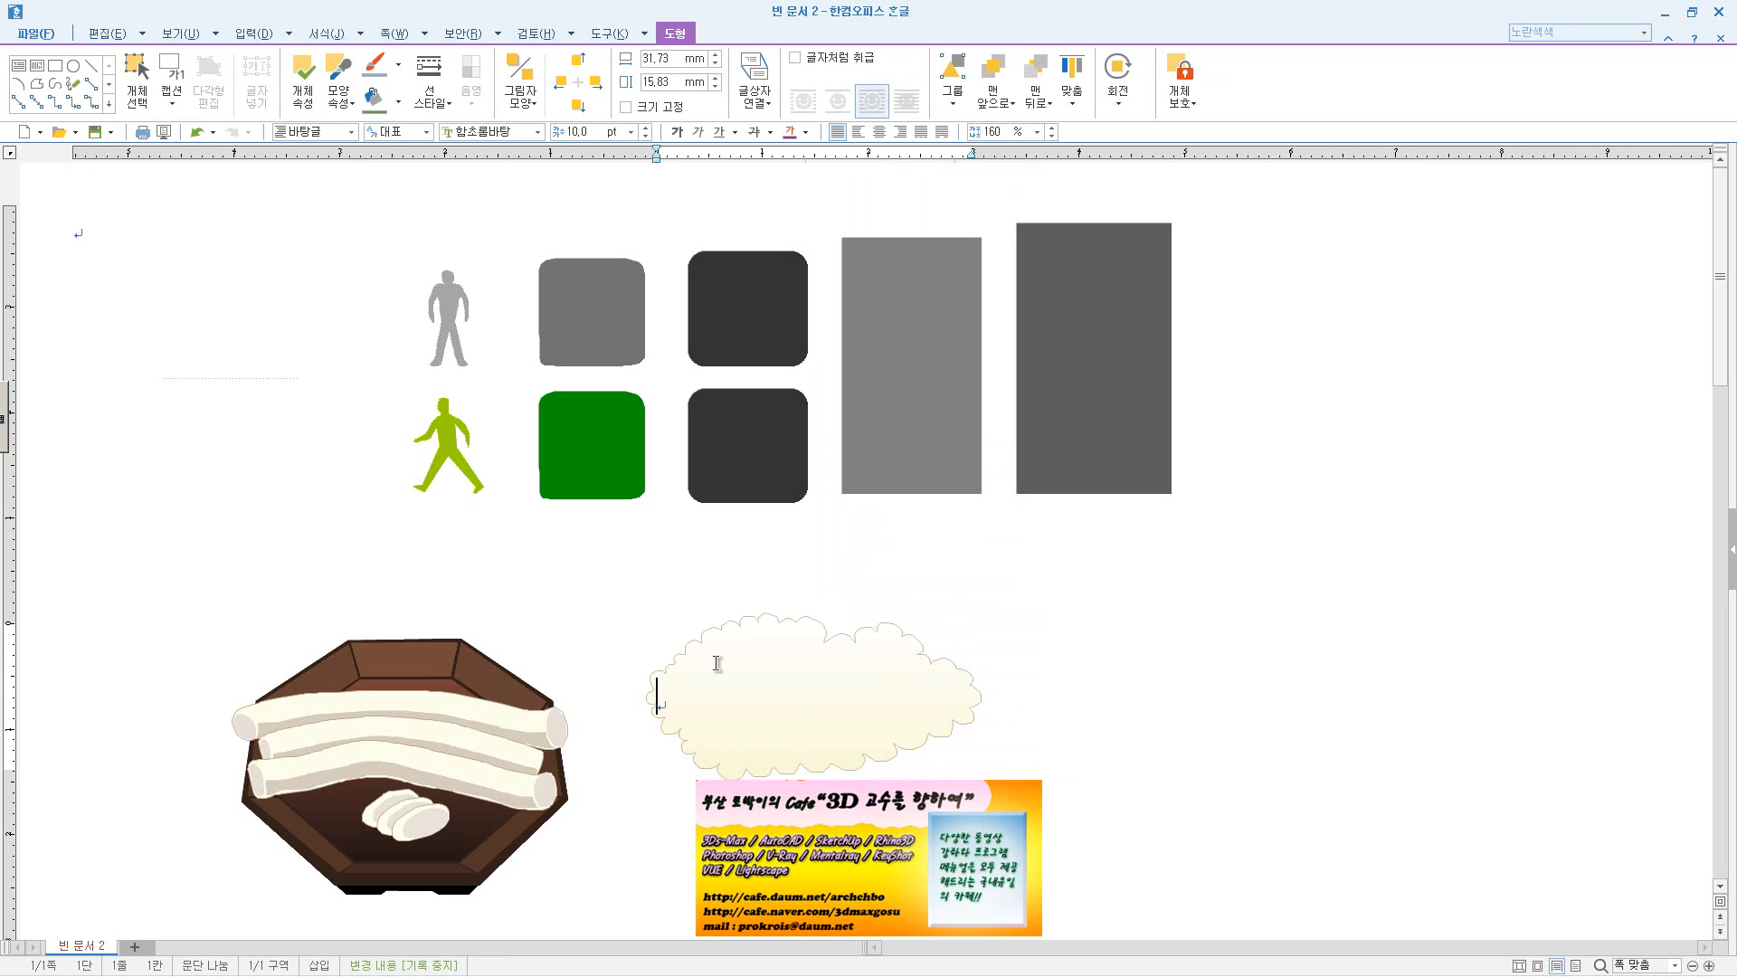
pyautogui.write('글상자 활ㅇ')
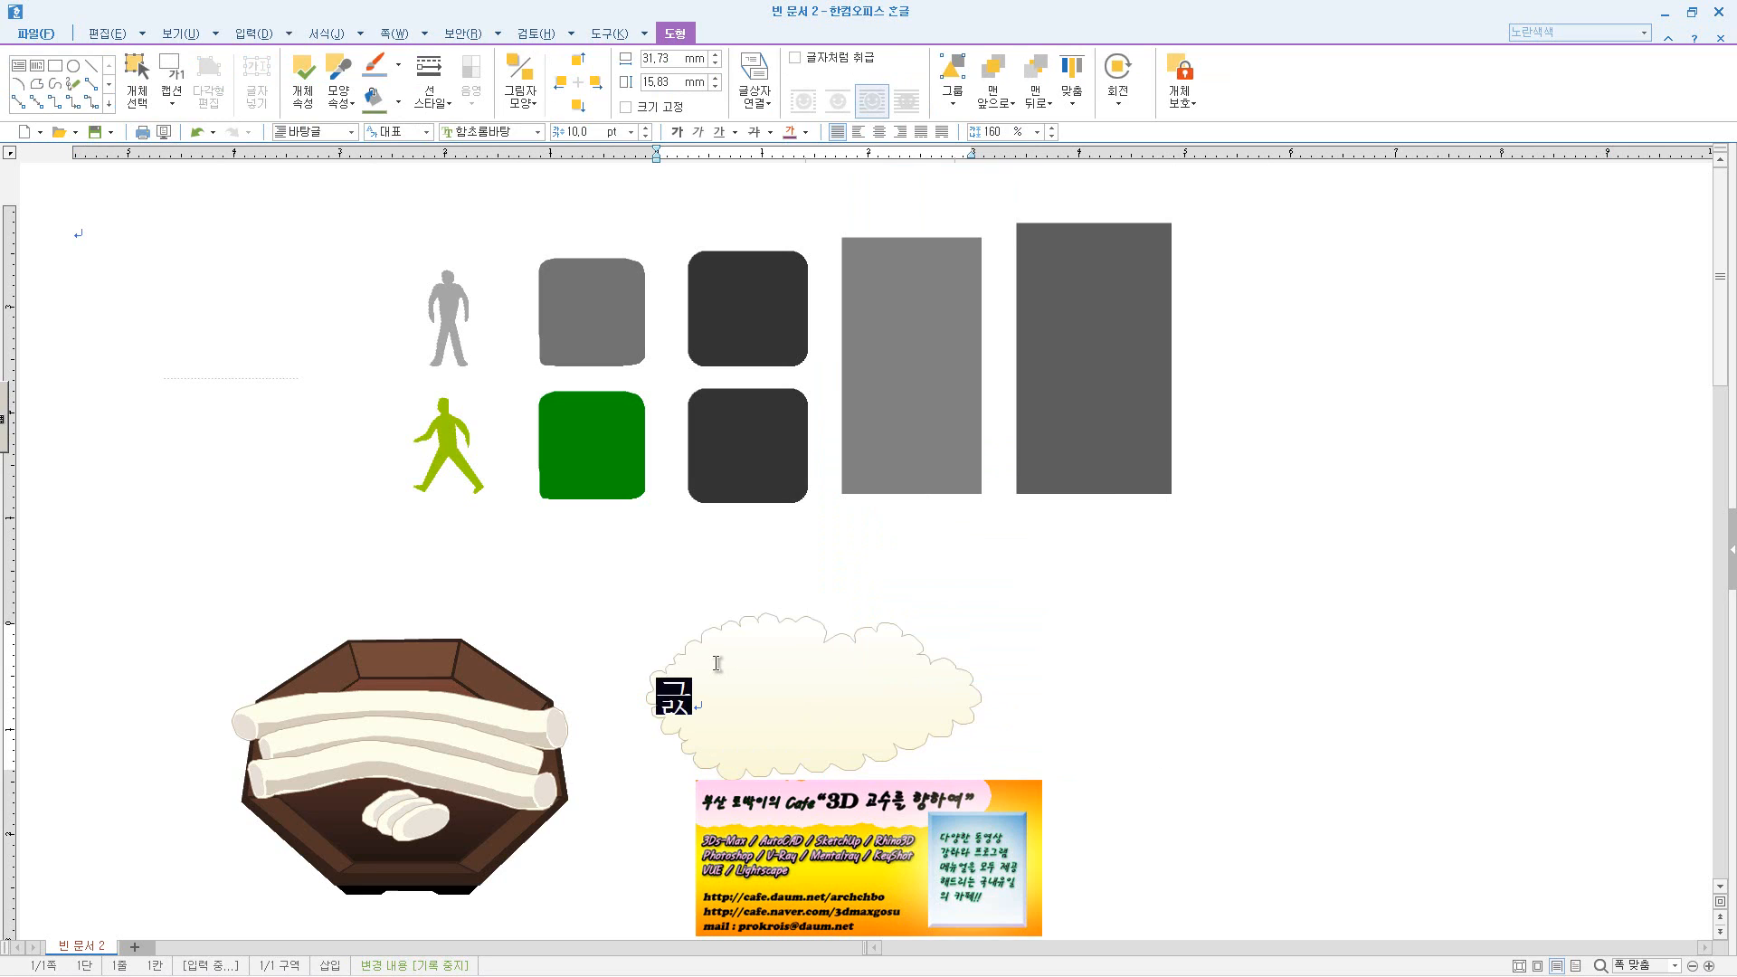
pyautogui.write('ㅛㅇ')
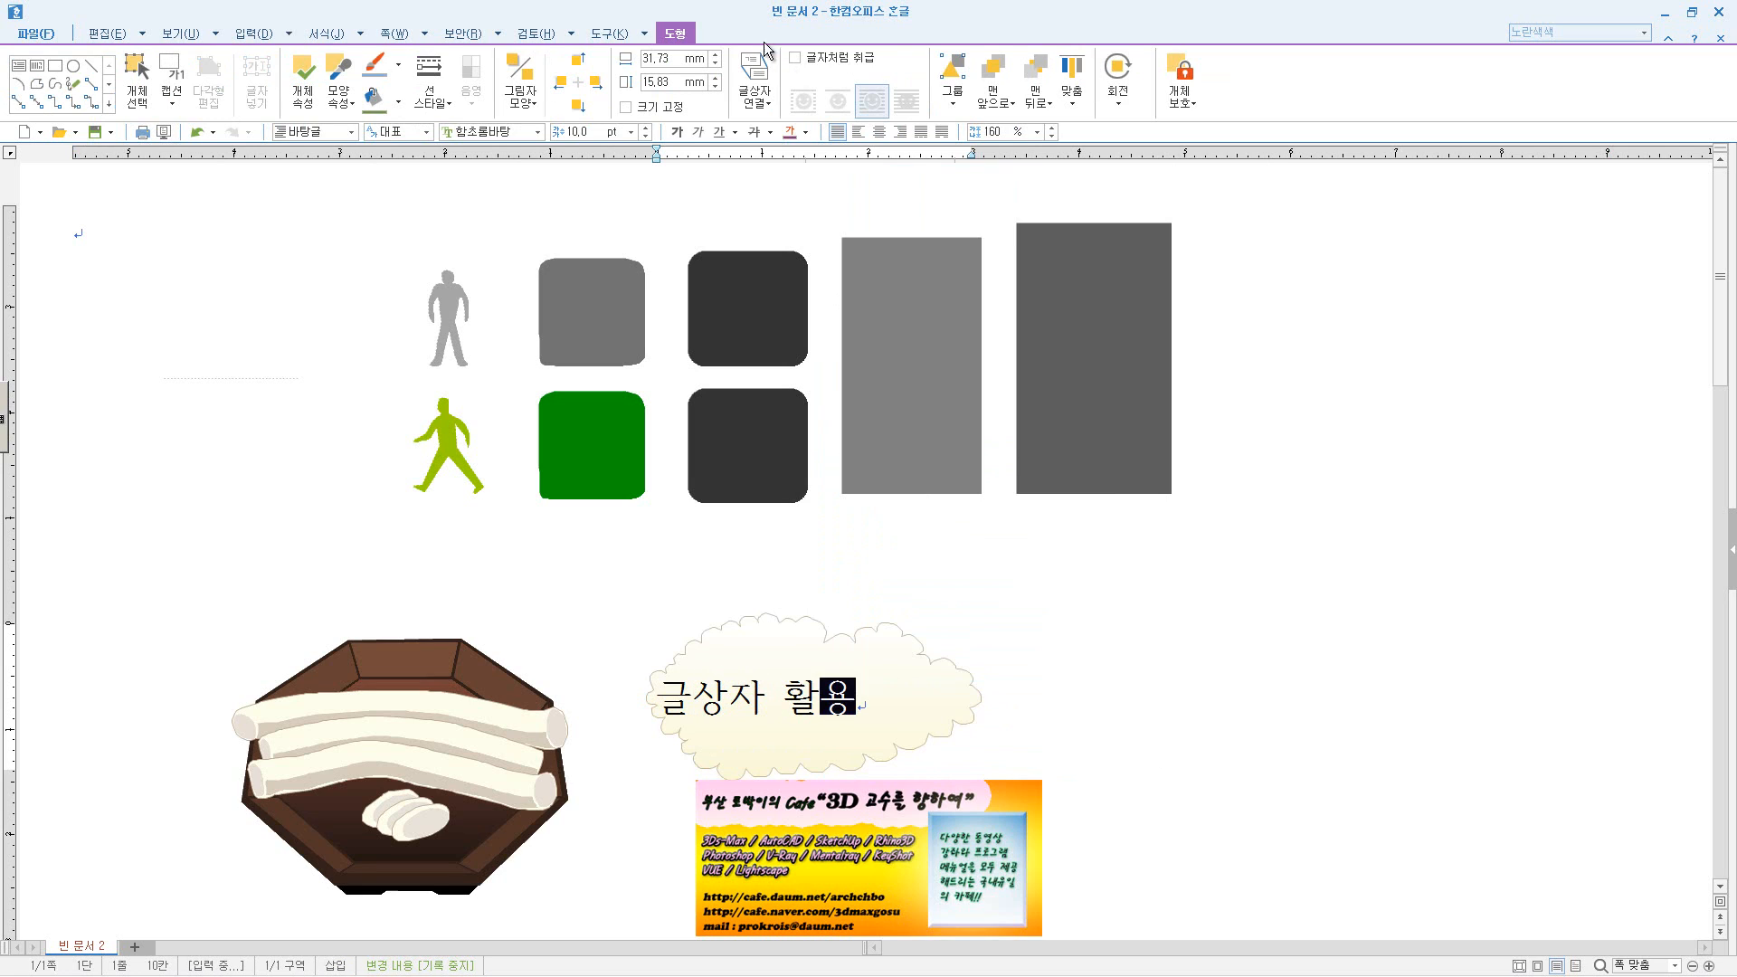
pyautogui.click(878, 131)
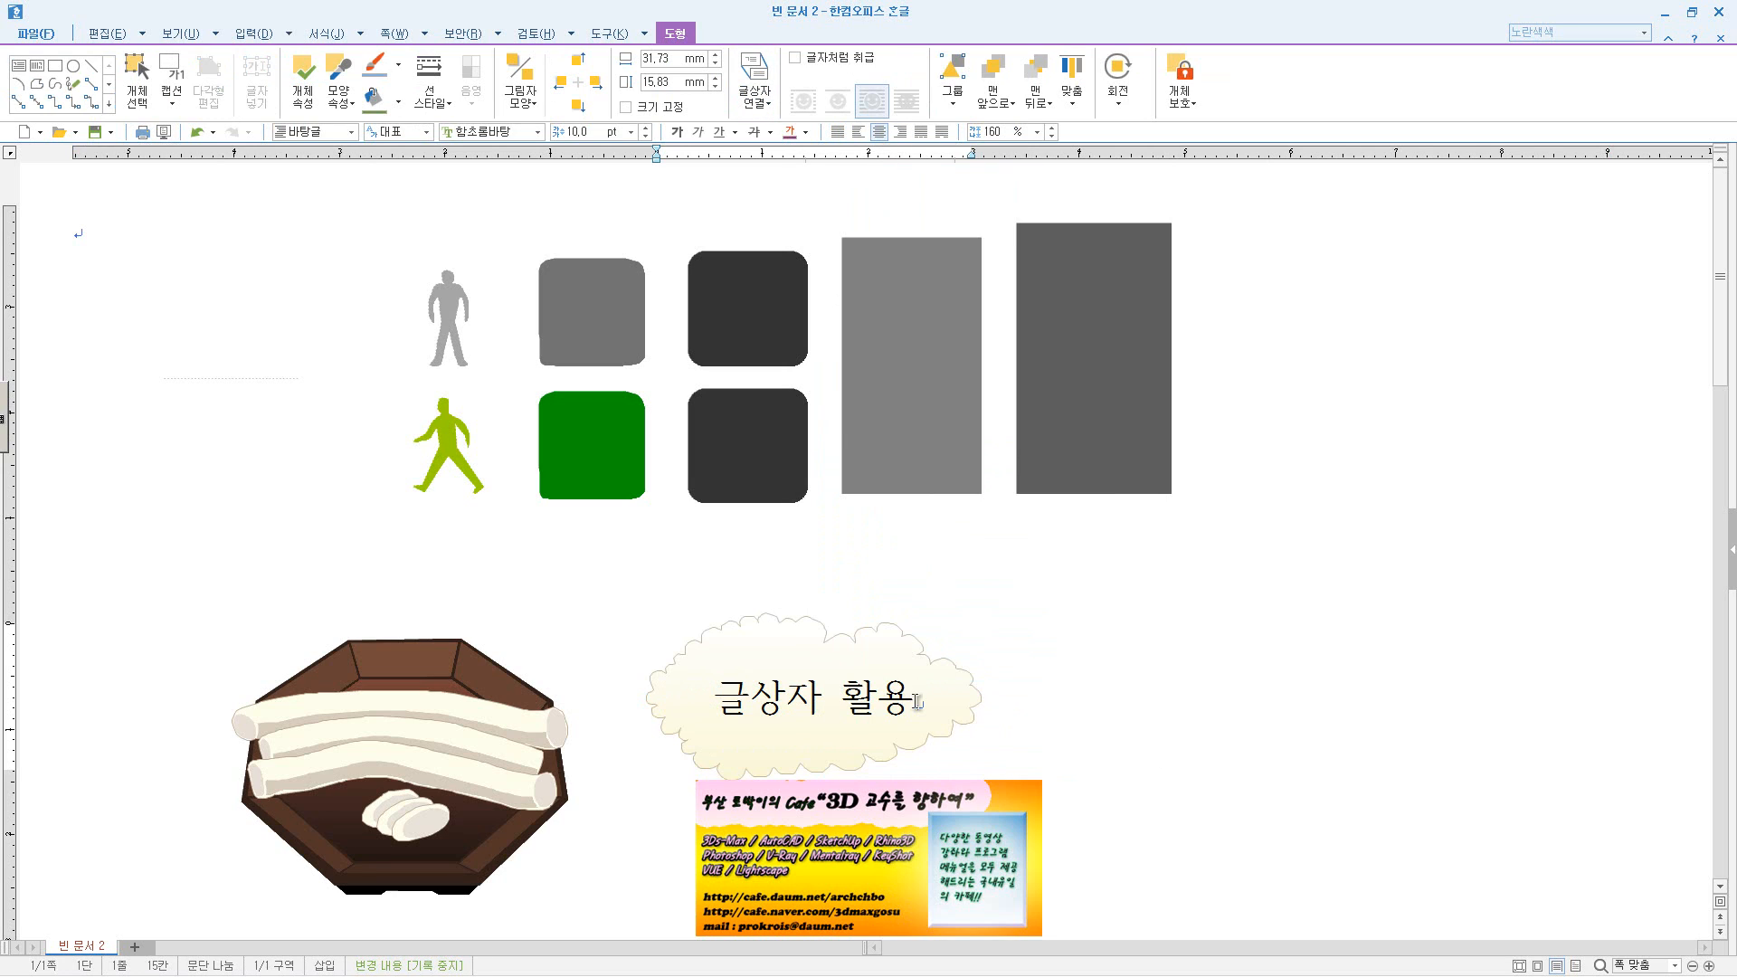
# - Change the font of the cloud's text "글상자 활용" to the bold-looking 한컴 윤고딕
pyautogui.moveTo(916, 697); pyautogui.dragTo(691, 697)
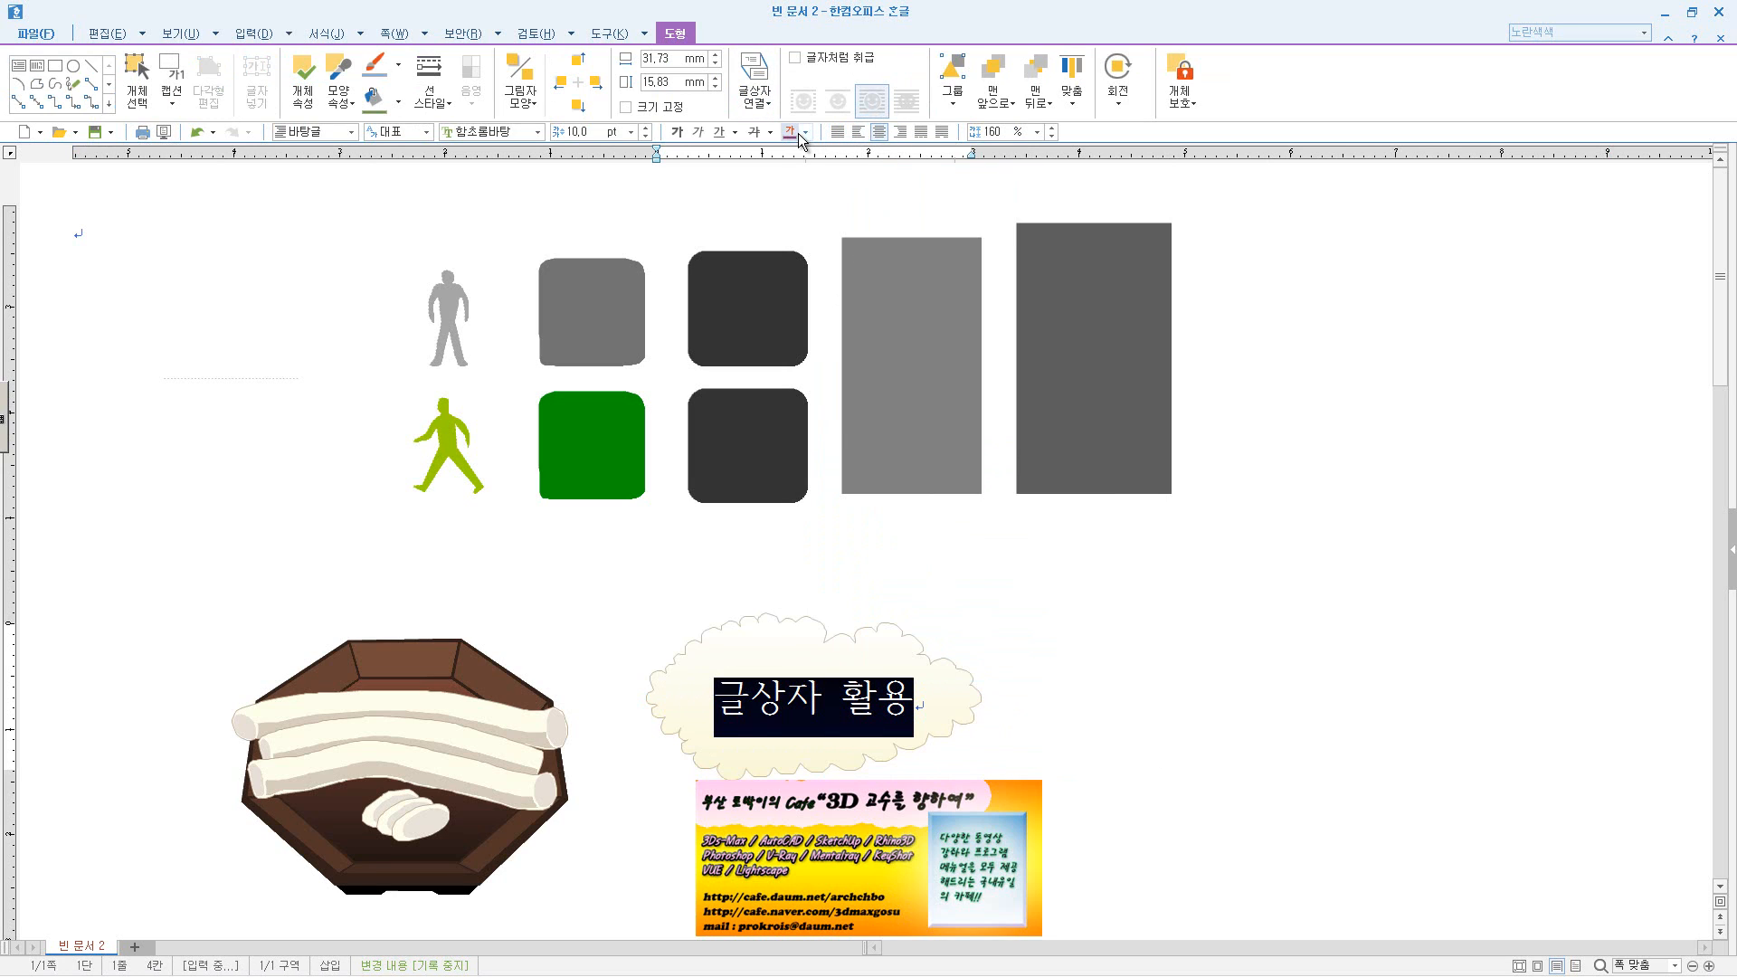
pyautogui.click(538, 132)
pyautogui.click(509, 242)
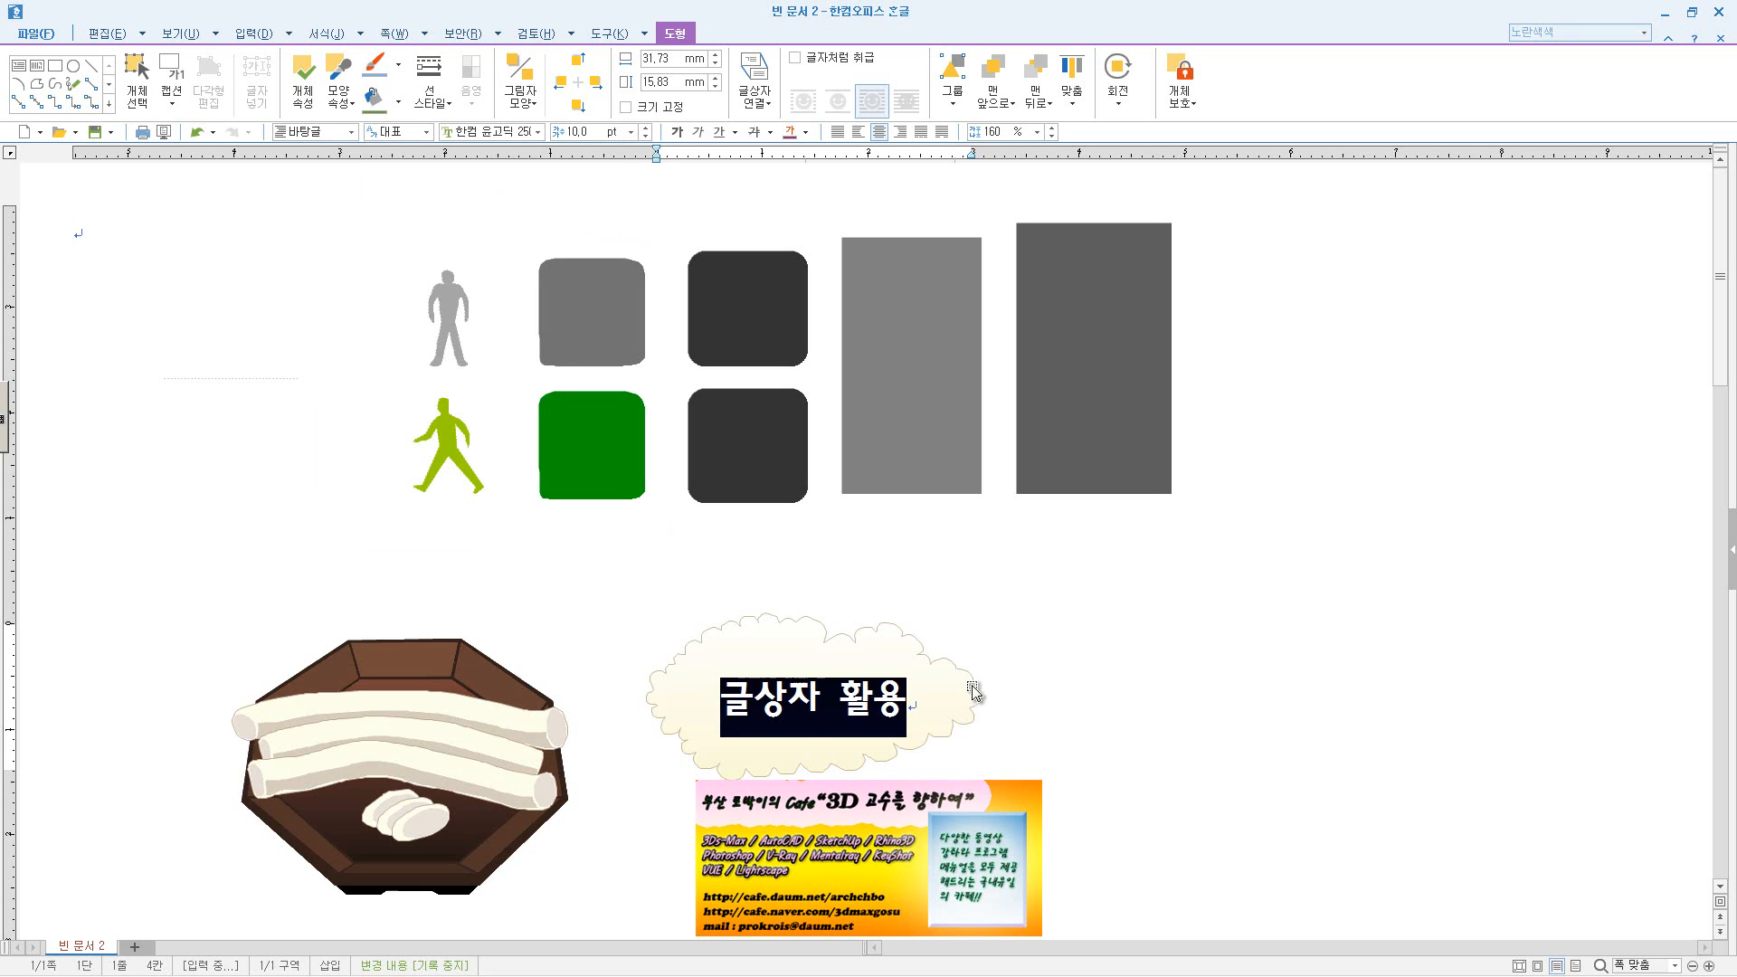
pyautogui.click(1021, 751)
pyautogui.click(906, 717)
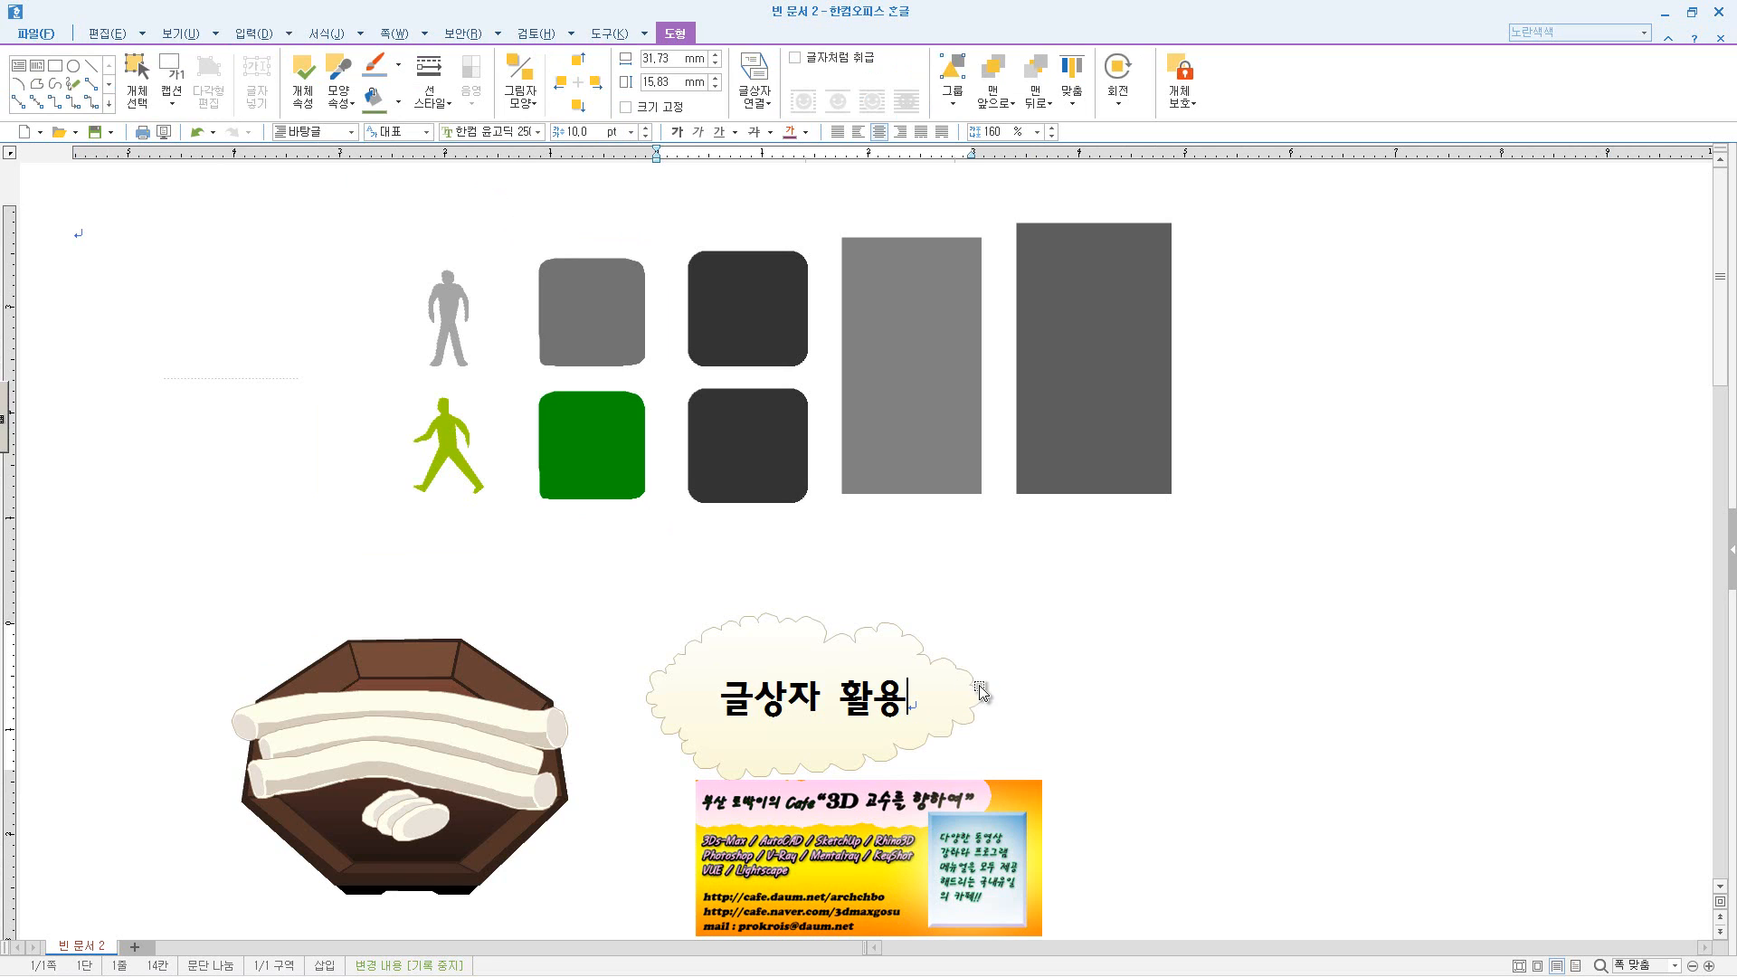
# - Give the cloud text box a grey shadow cast toward its upper right, with 0 % transparency
pyautogui.click(981, 693)
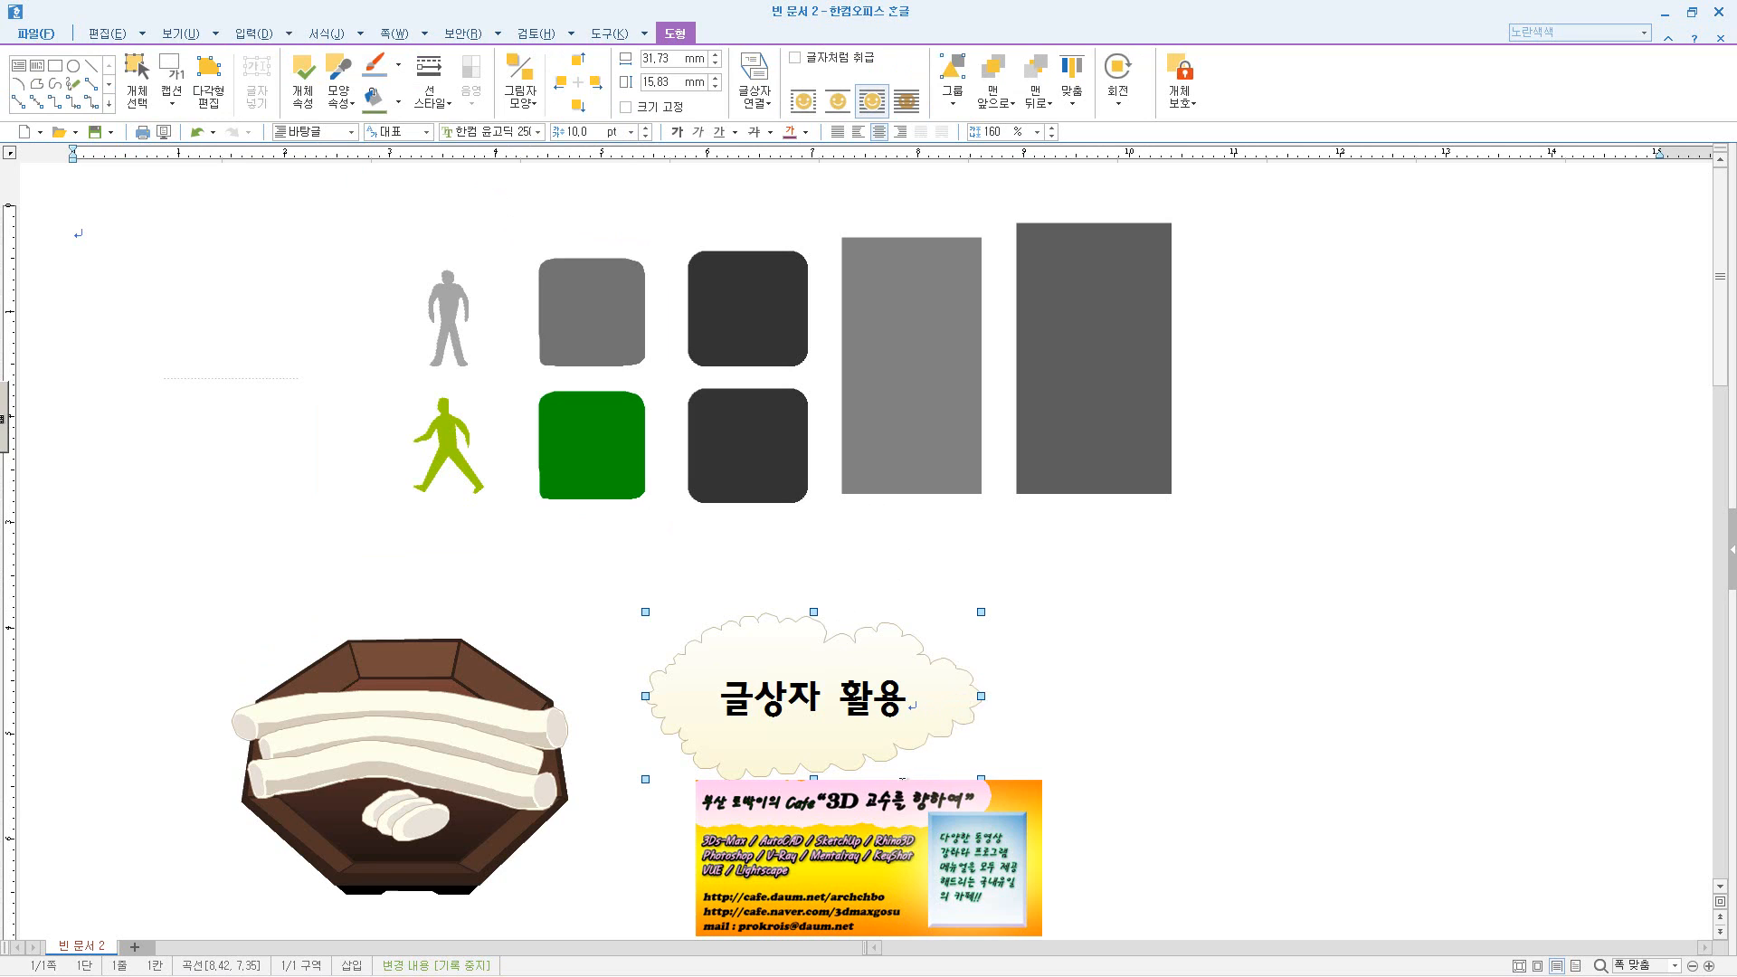
pyautogui.doubleClick(952, 703)
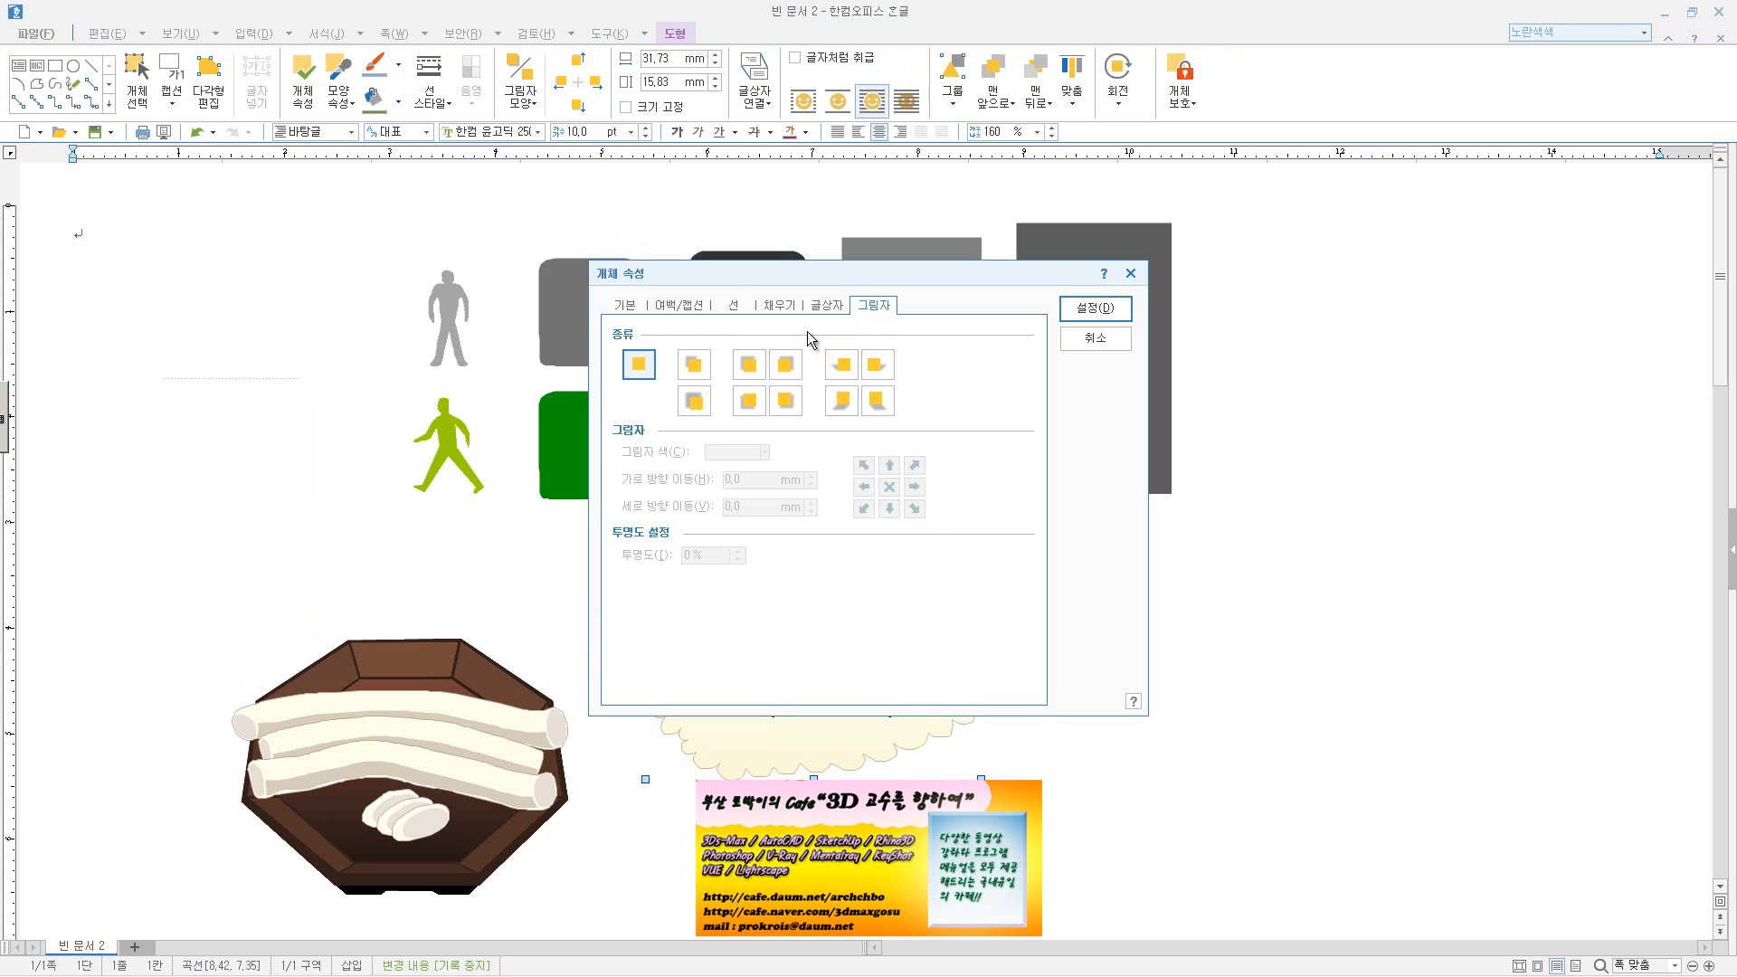
pyautogui.click(790, 376)
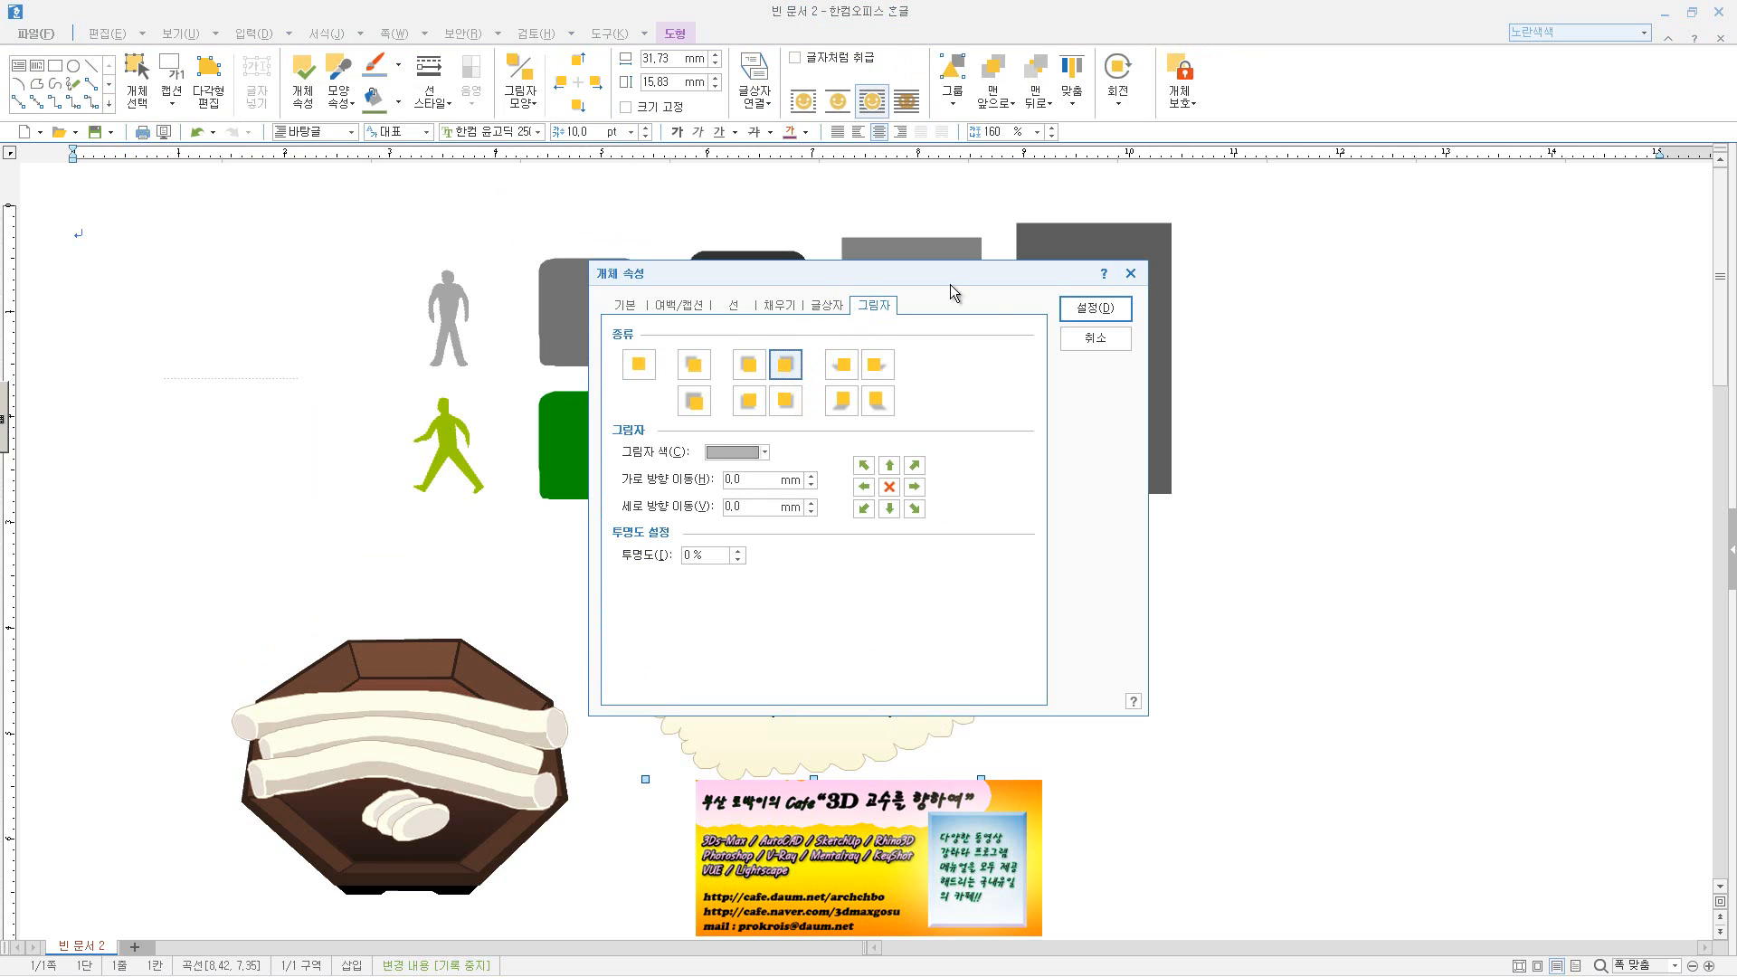
pyautogui.click(1096, 311)
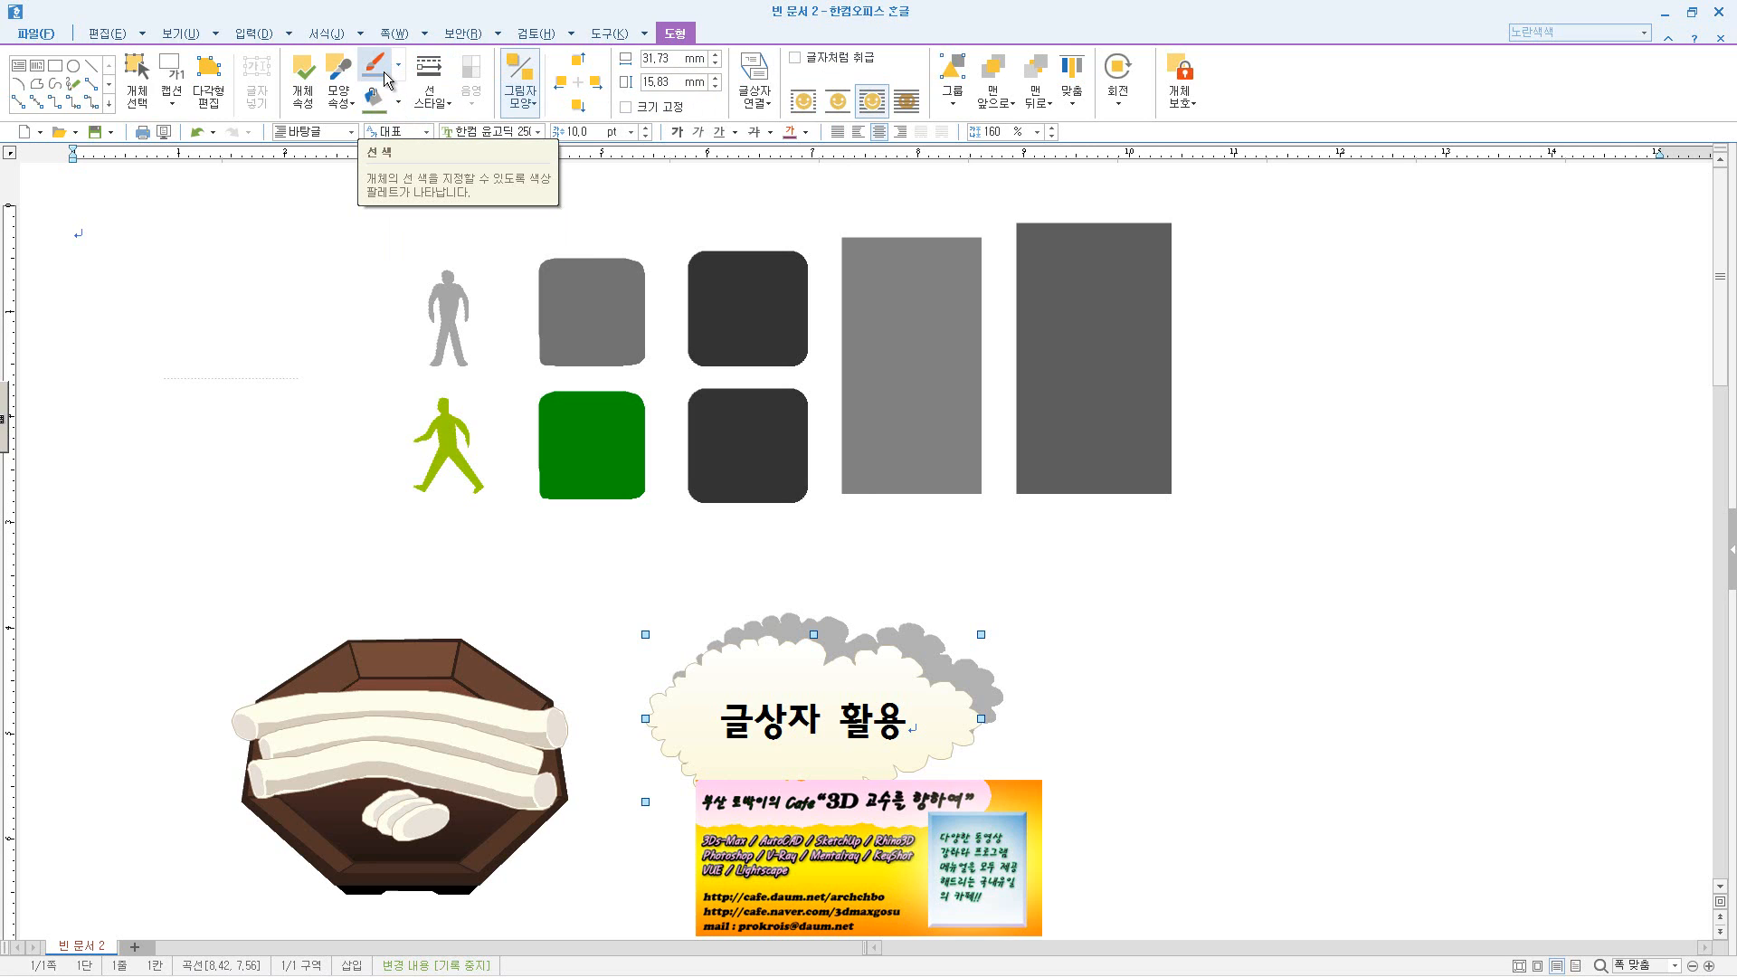
# - Edit the cloud's outline points, pulling several along its upper edge outward into long spikes, and leave point editing
pyautogui.click(218, 73)
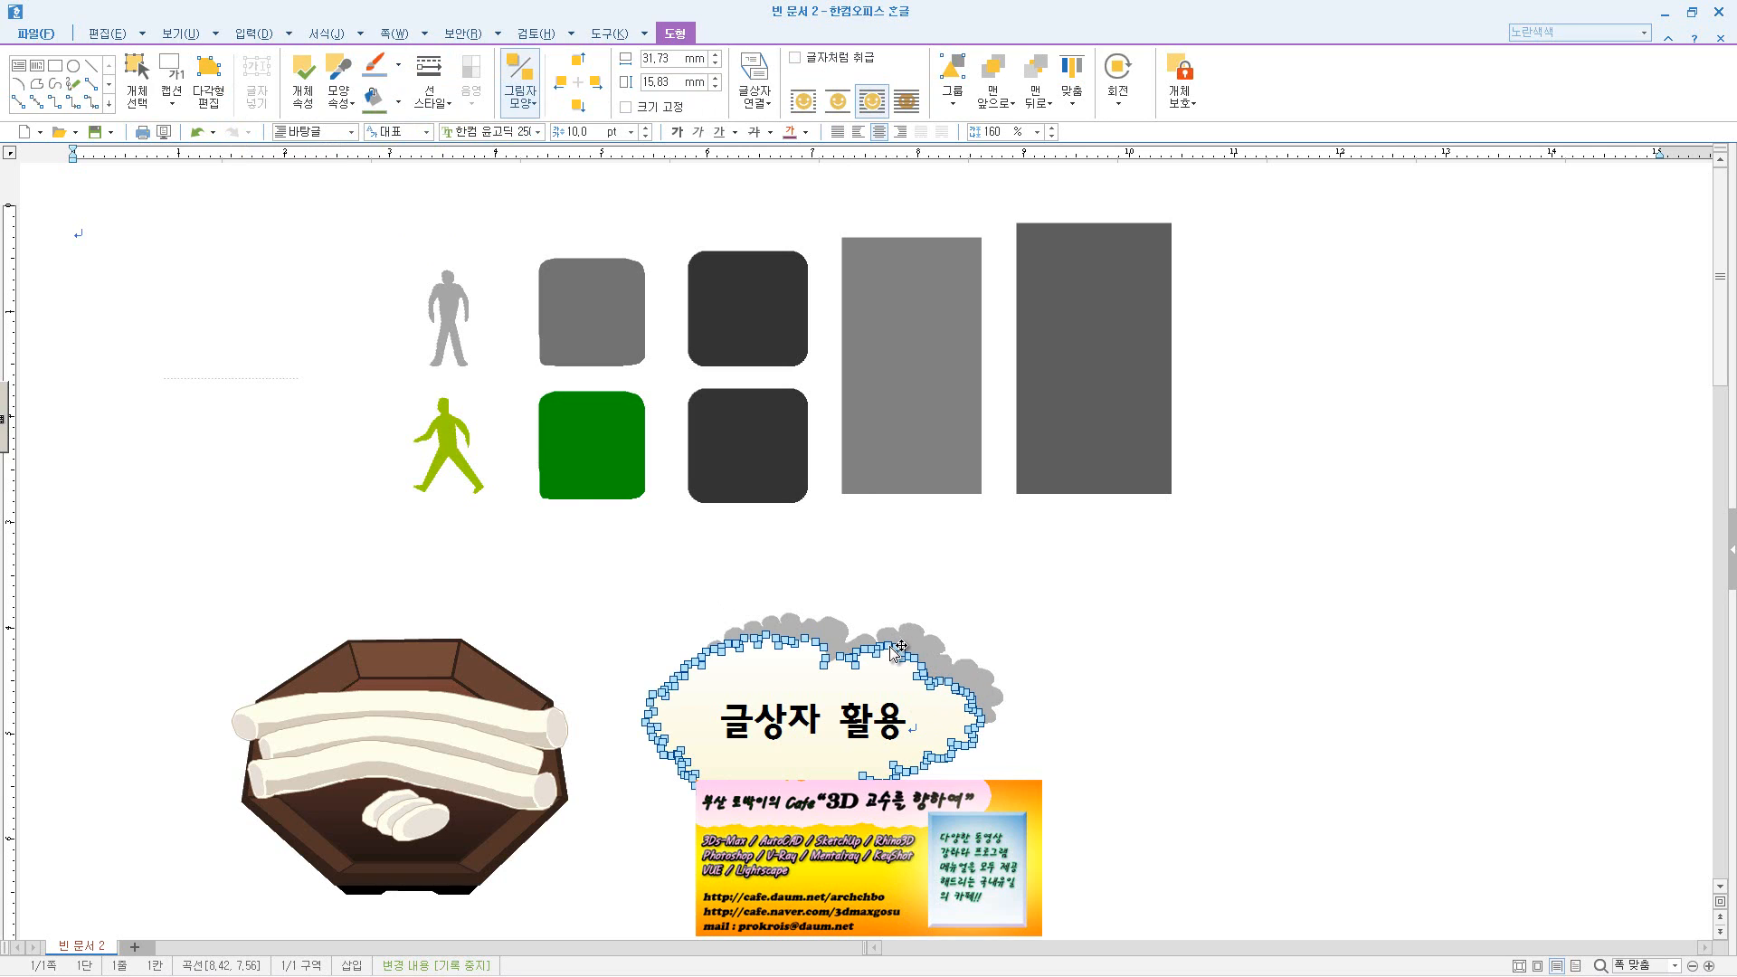
pyautogui.moveTo(900, 646); pyautogui.dragTo(730, 562)
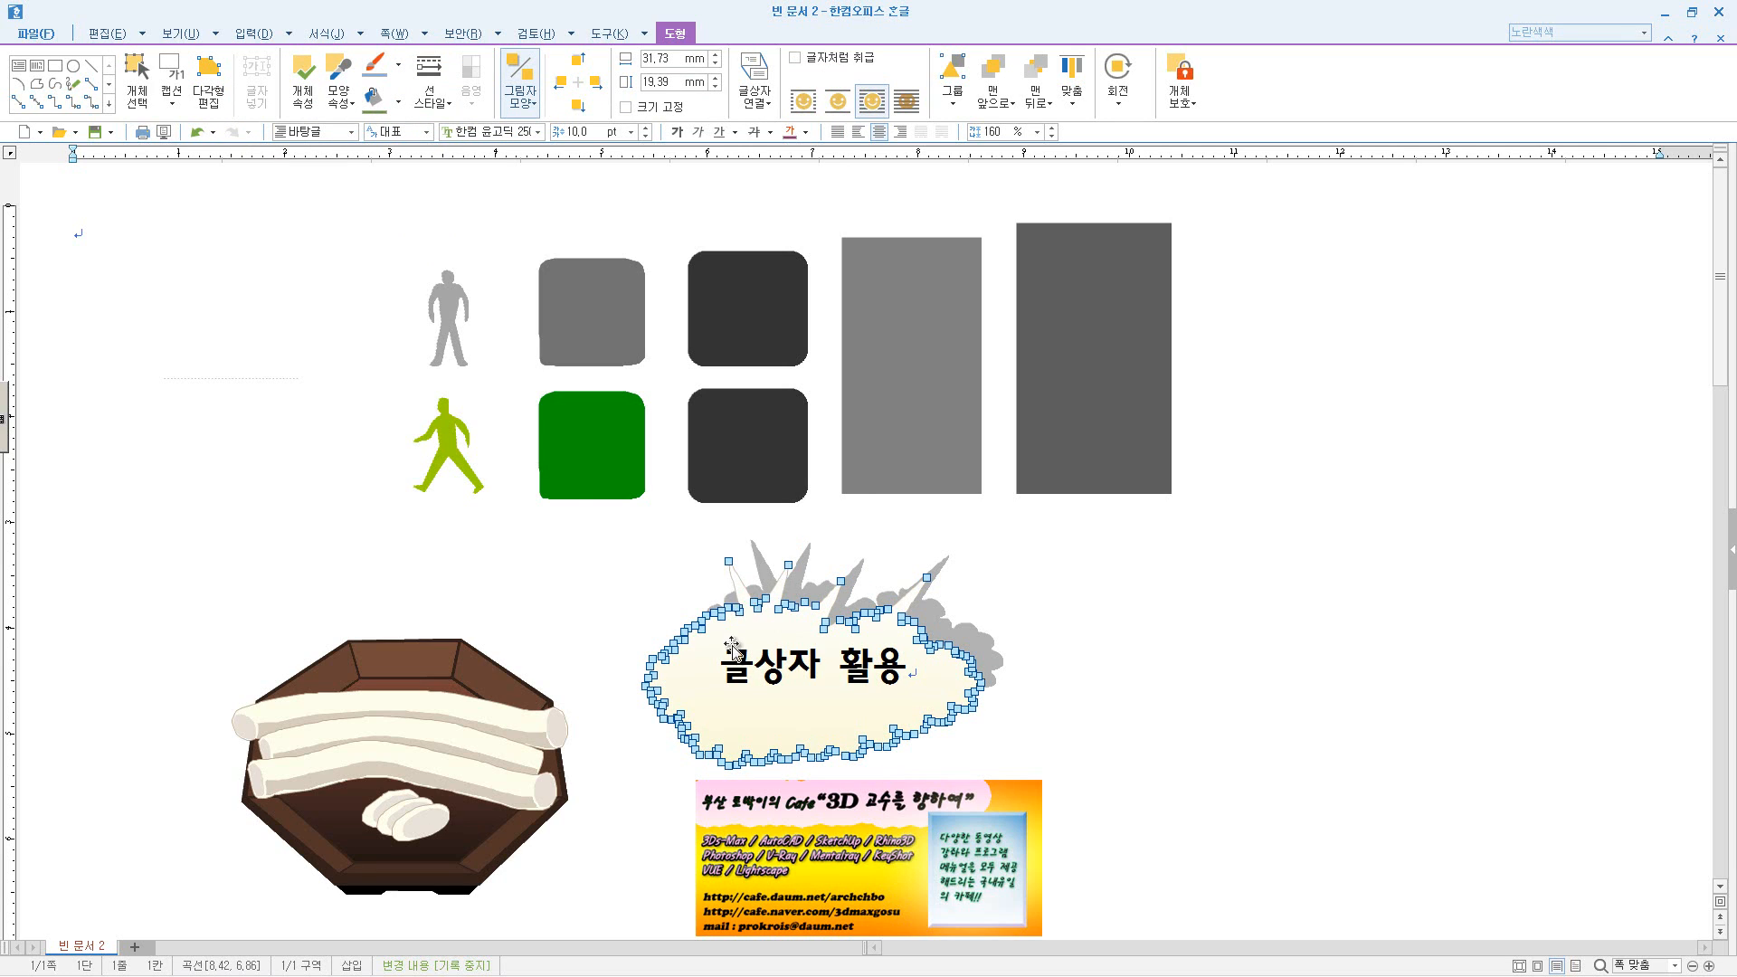
pyautogui.moveTo(707, 629); pyautogui.dragTo(655, 570)
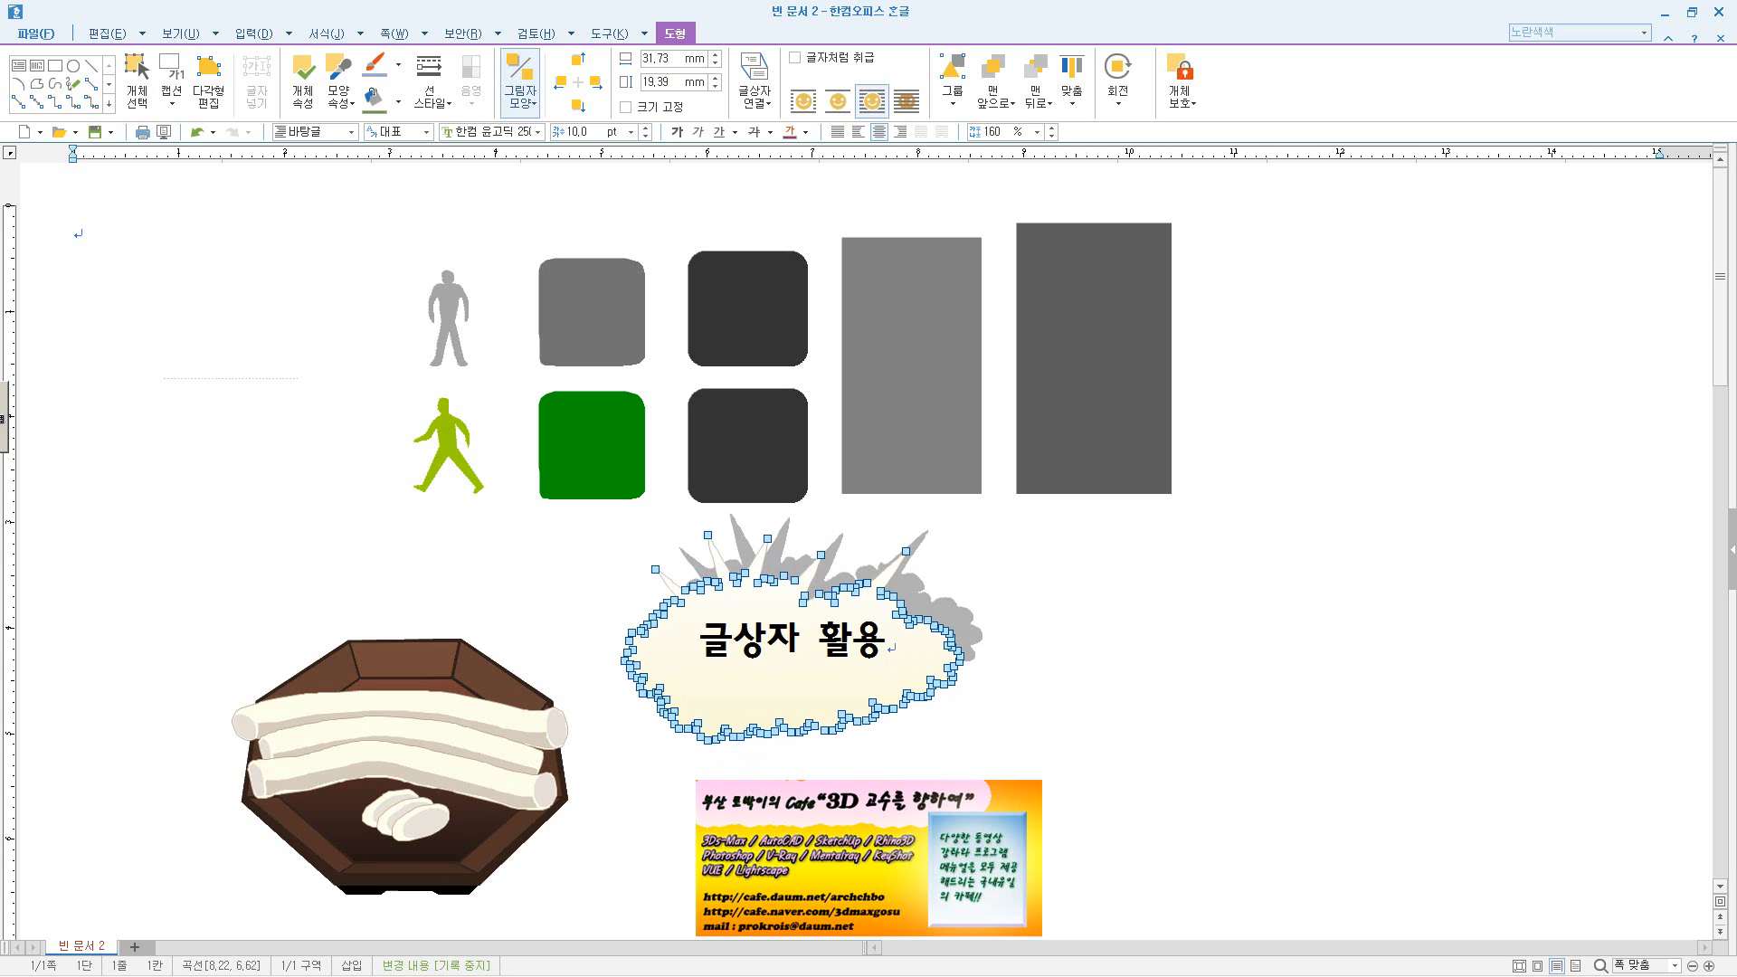
pyautogui.click(939, 751)
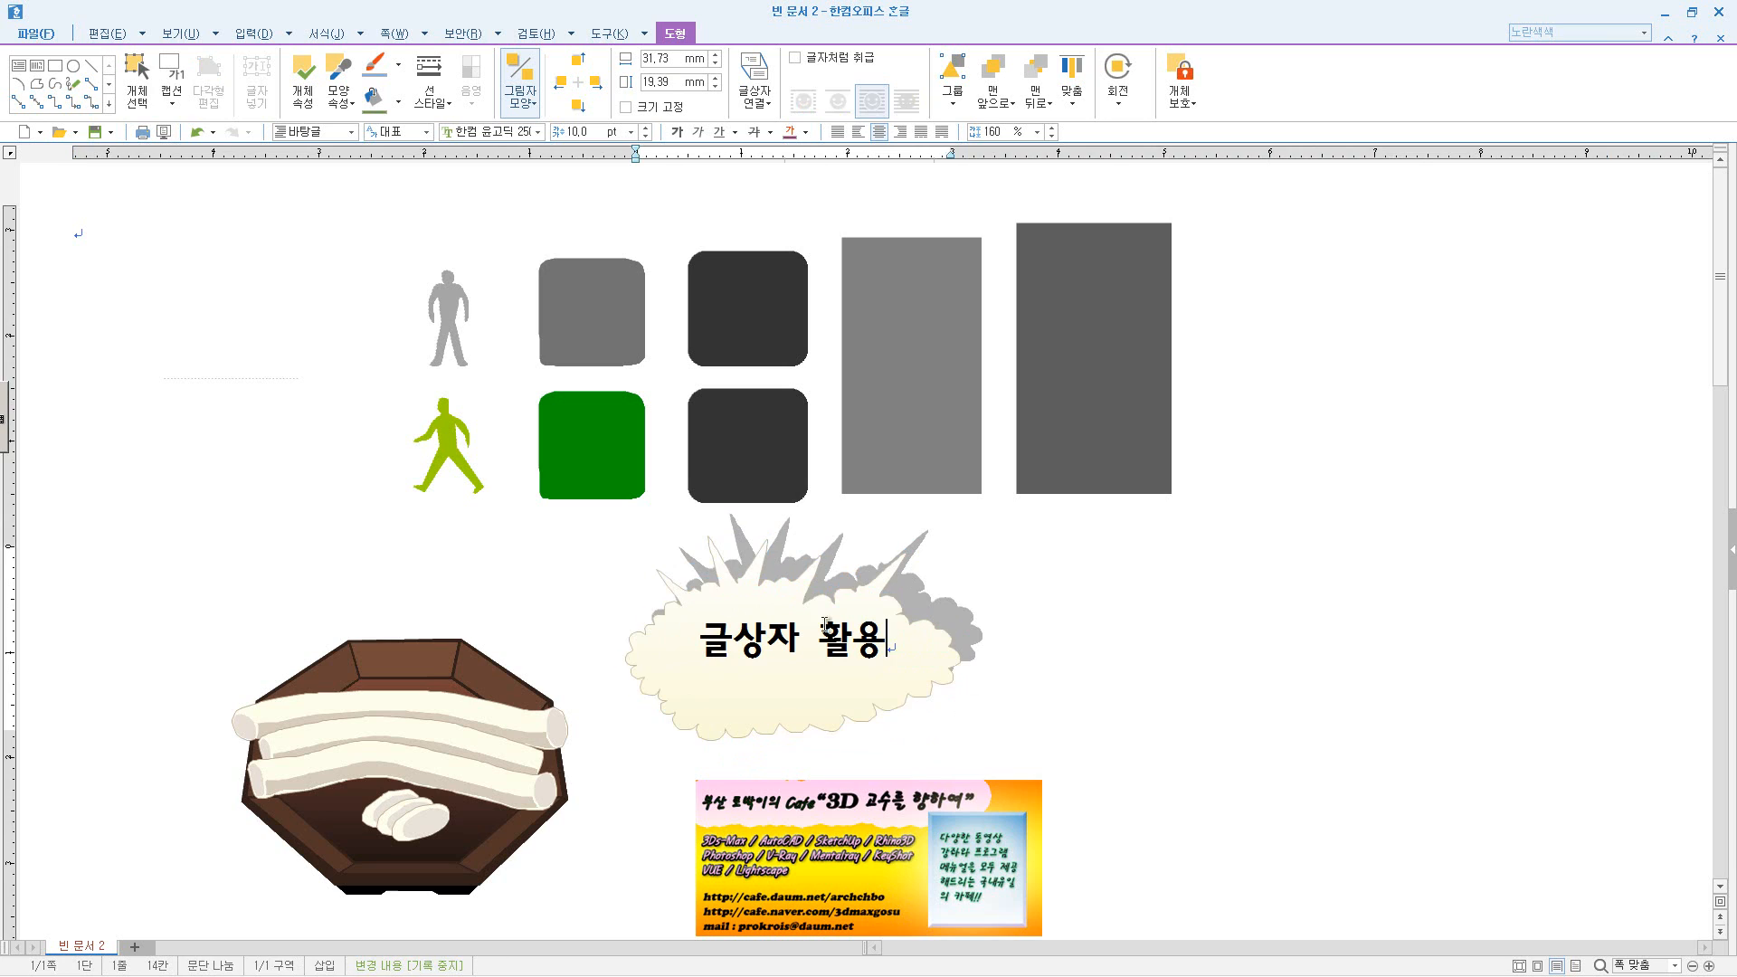
pyautogui.click(884, 414)
pyautogui.click(1054, 337)
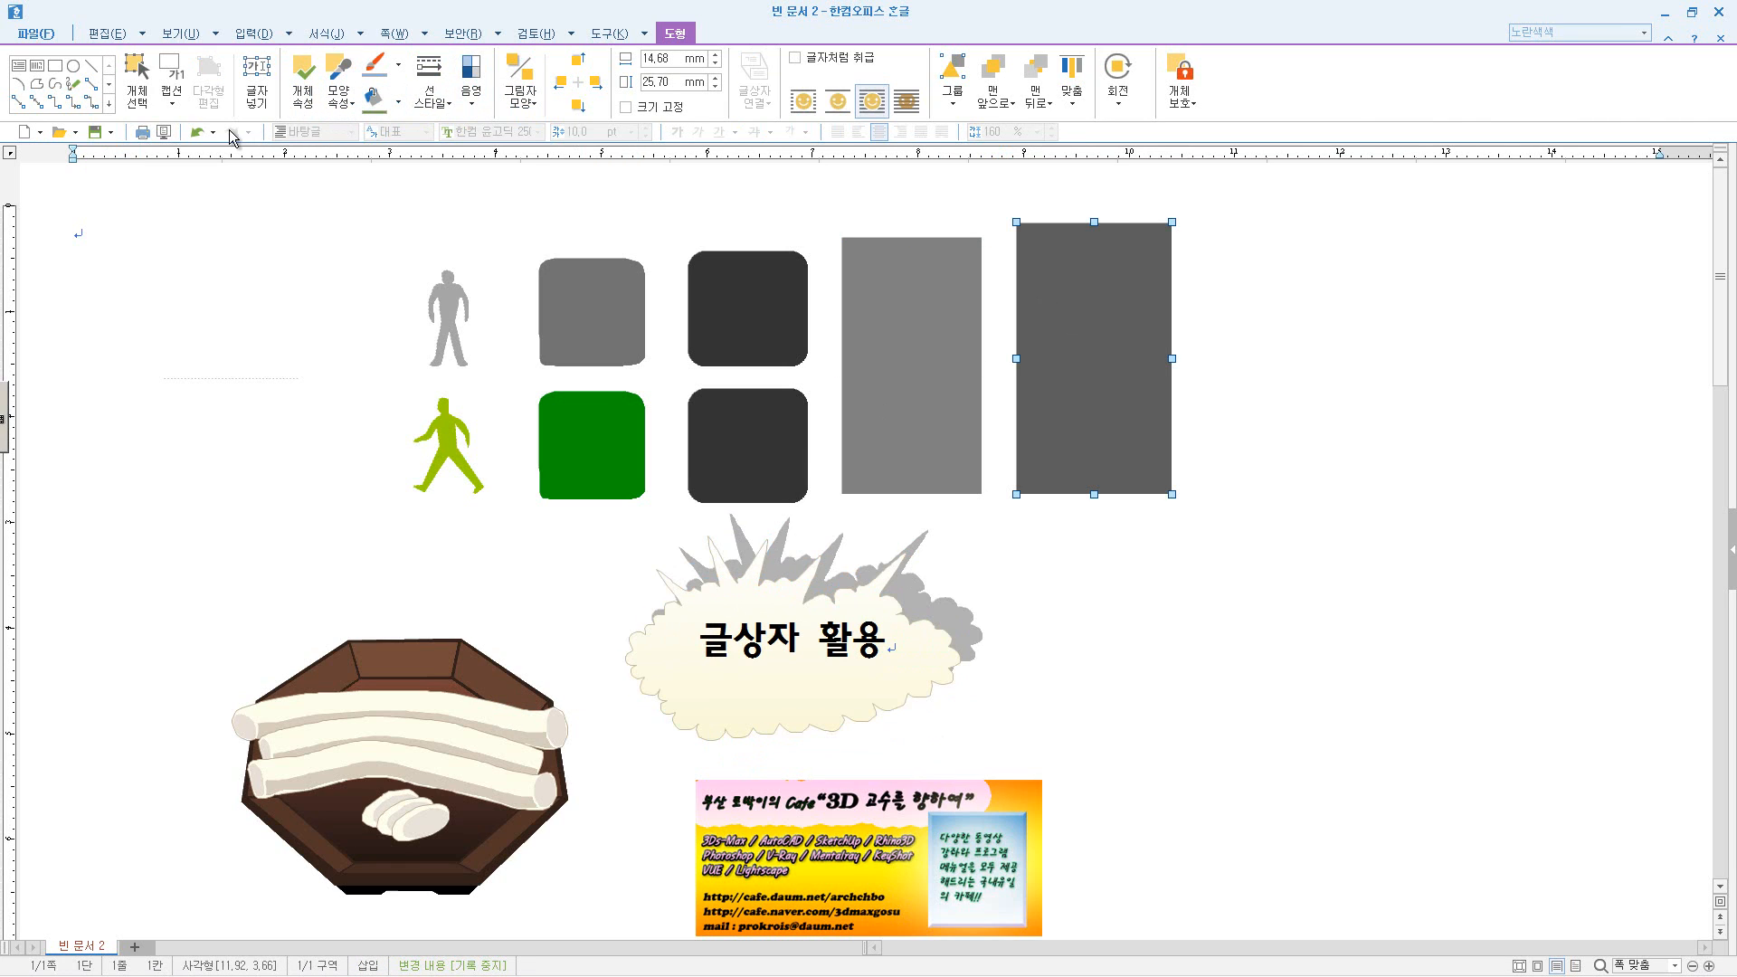
# - Ungroup the 가래떡 clip art into its tray and rice cake parts
pyautogui.click(437, 715)
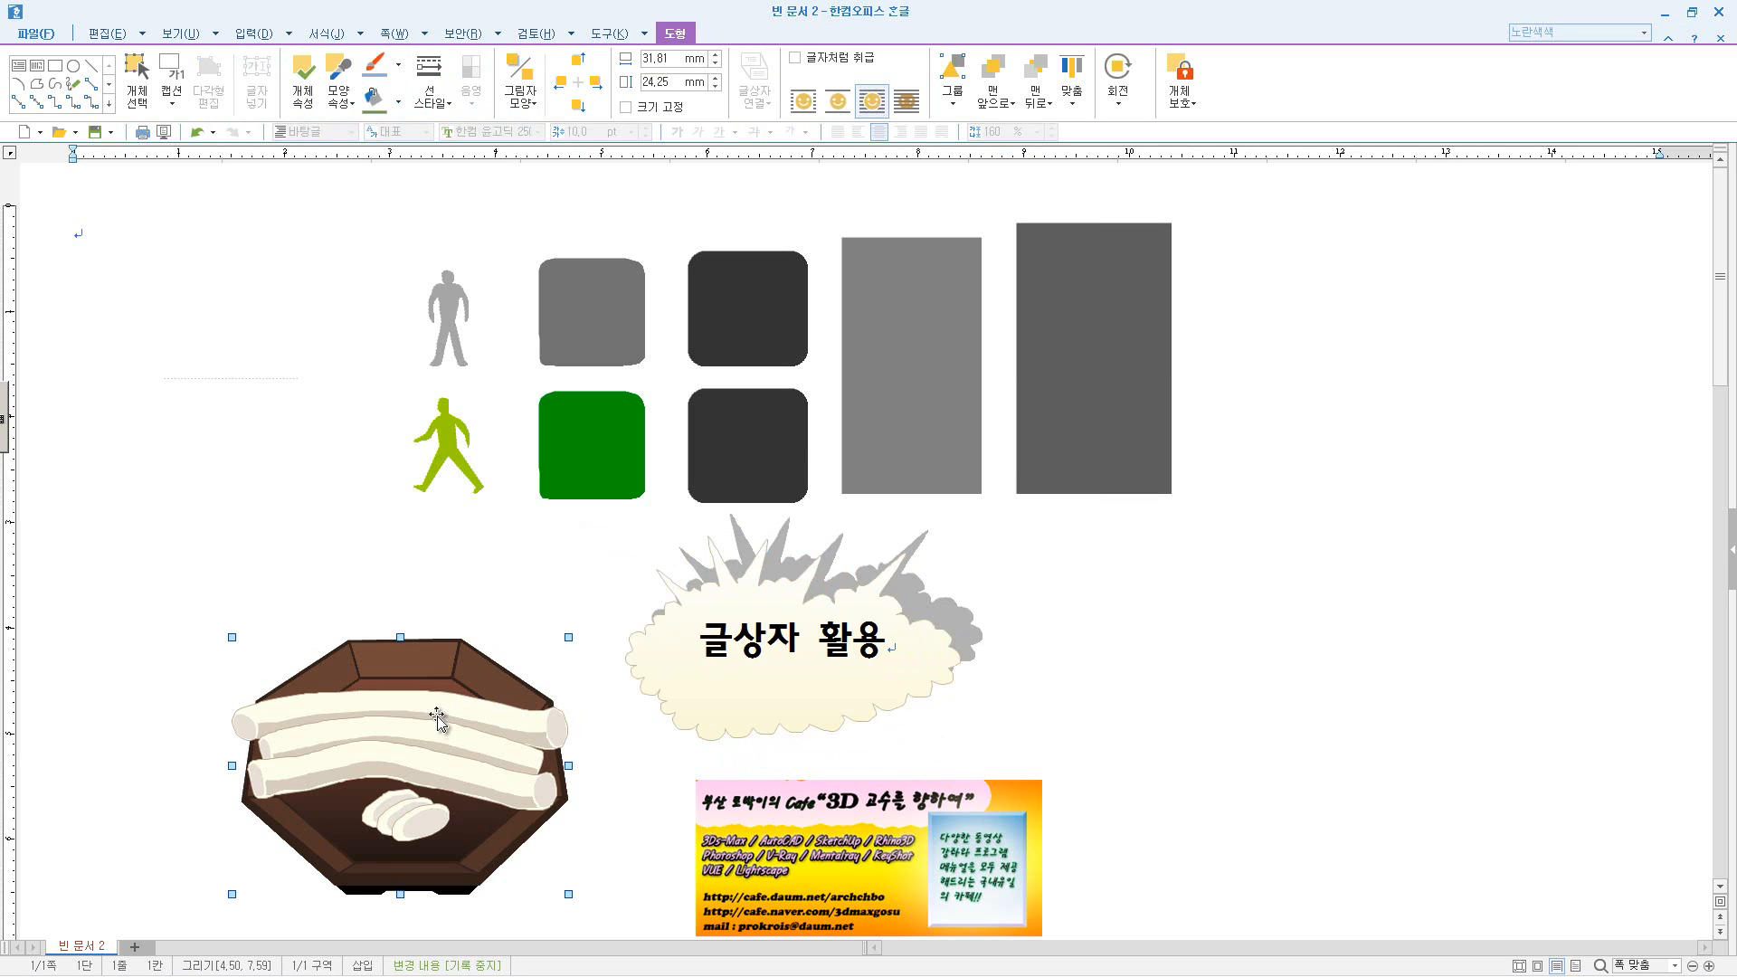
pyautogui.rightClick(437, 715)
pyautogui.click(493, 391)
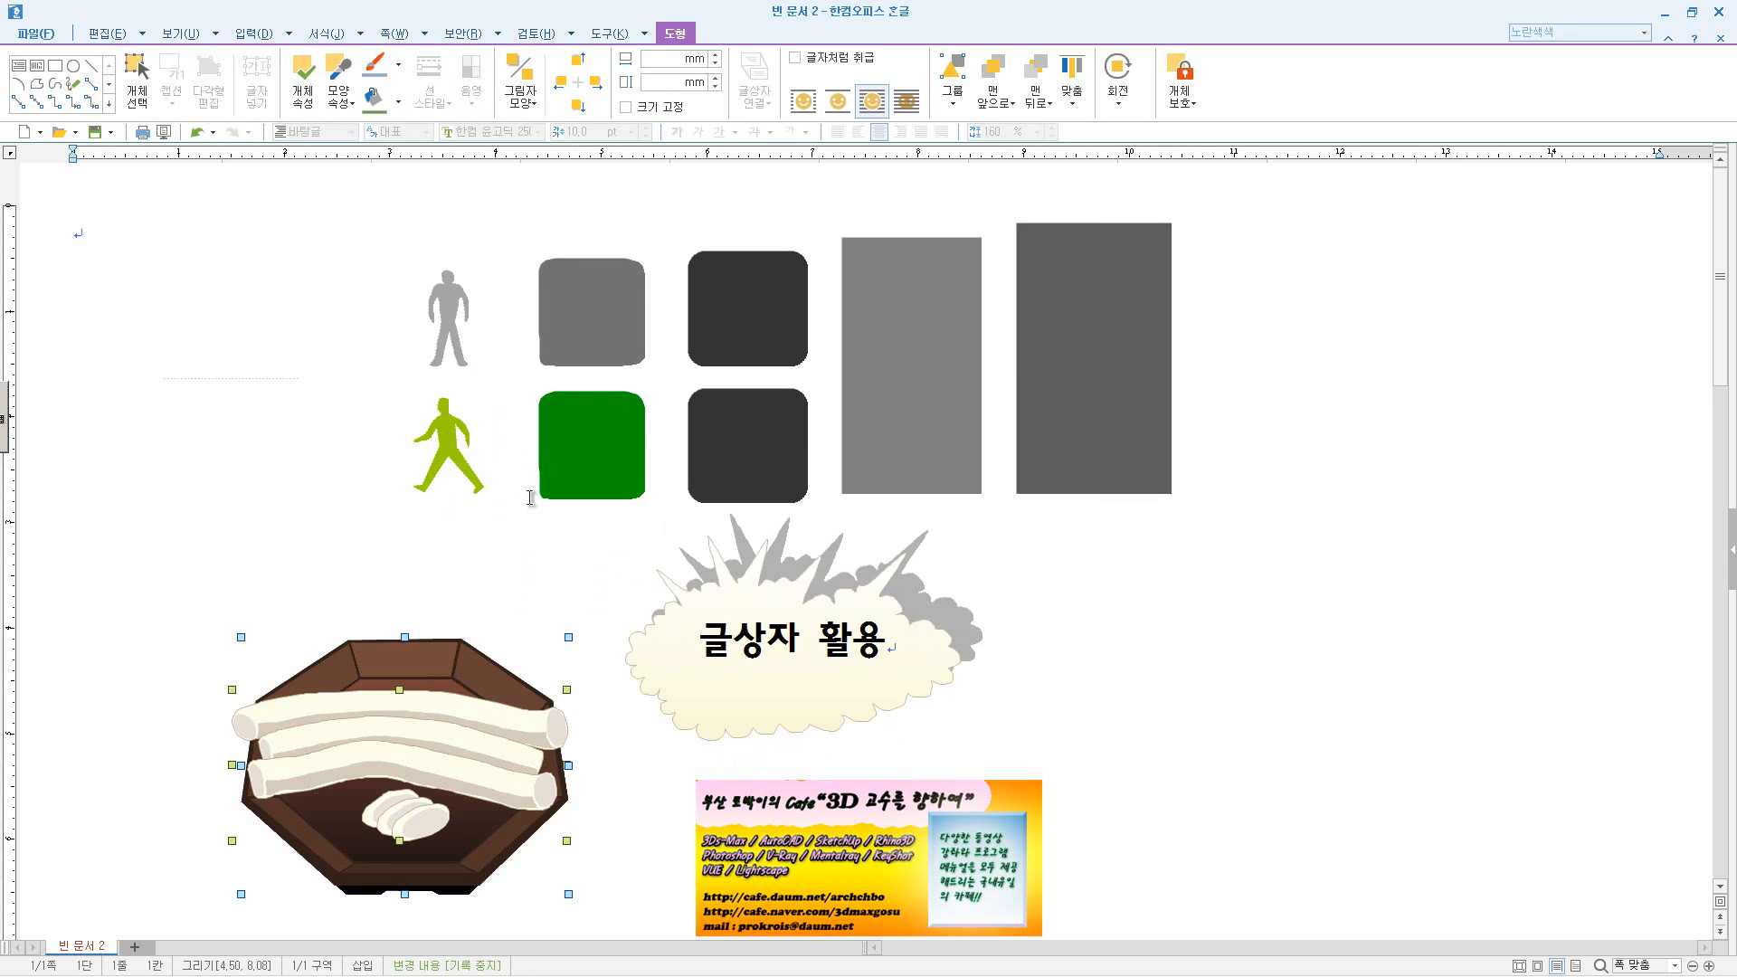
# - Ungroup the octagonal tray once more to separate its black base from its body
pyautogui.click(616, 760)
pyautogui.click(499, 677)
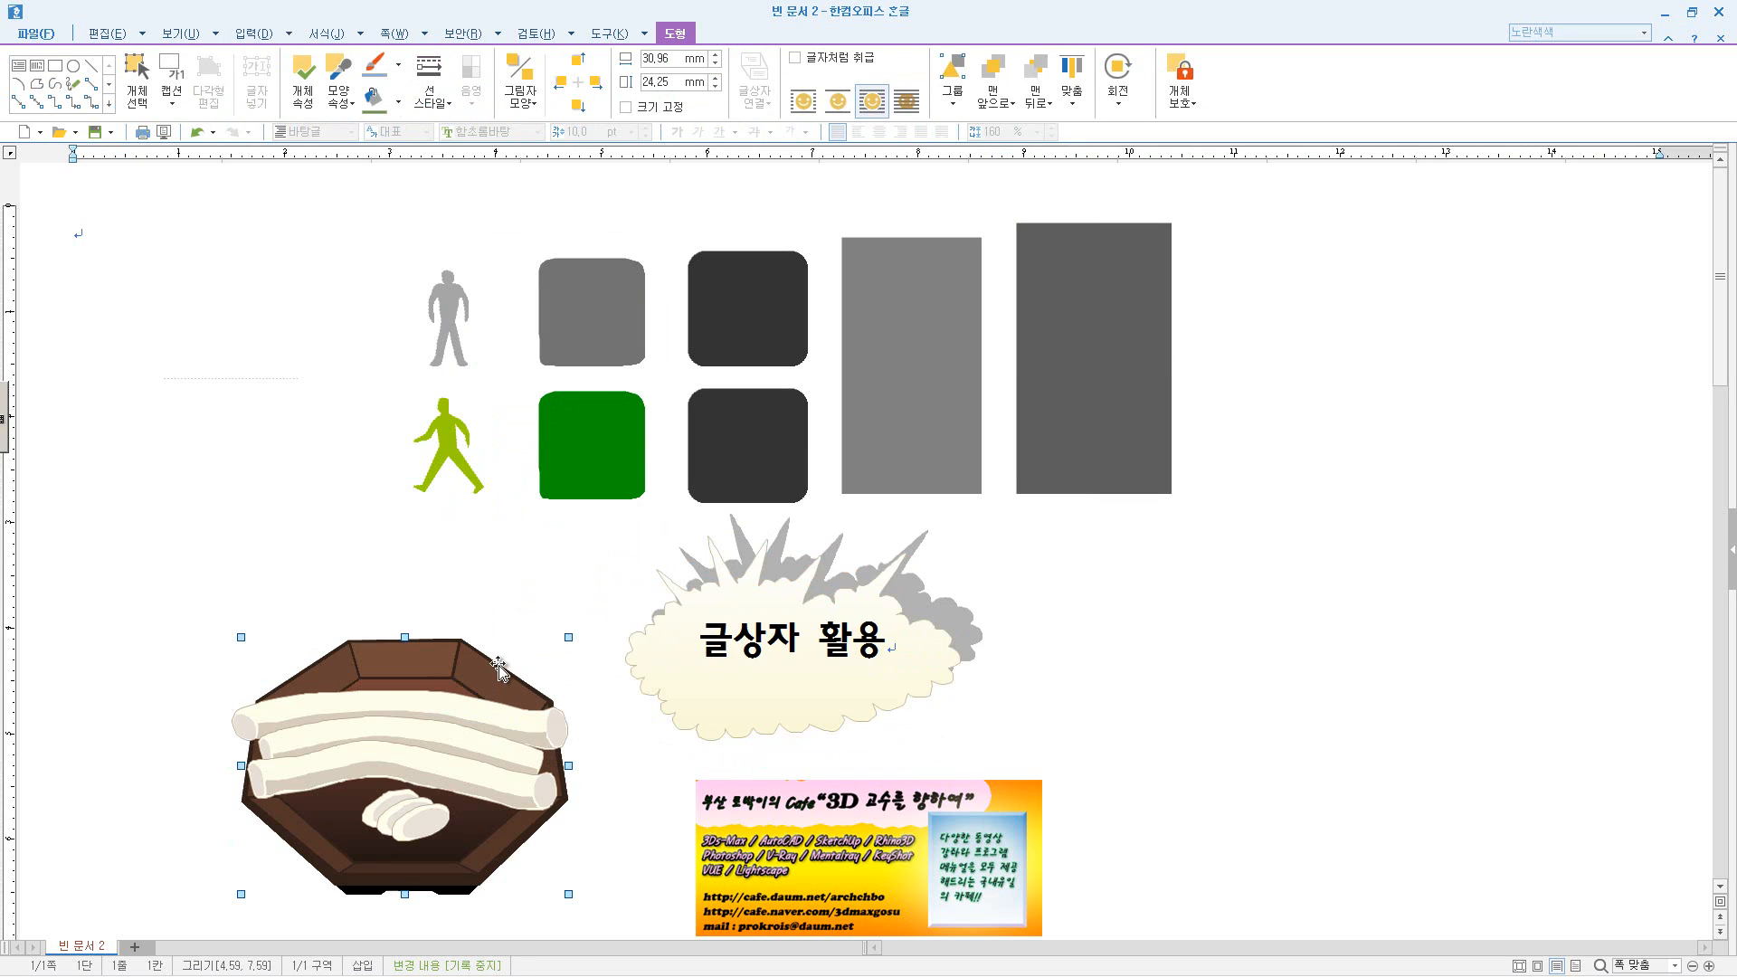
pyautogui.rightClick(445, 715)
pyautogui.click(543, 389)
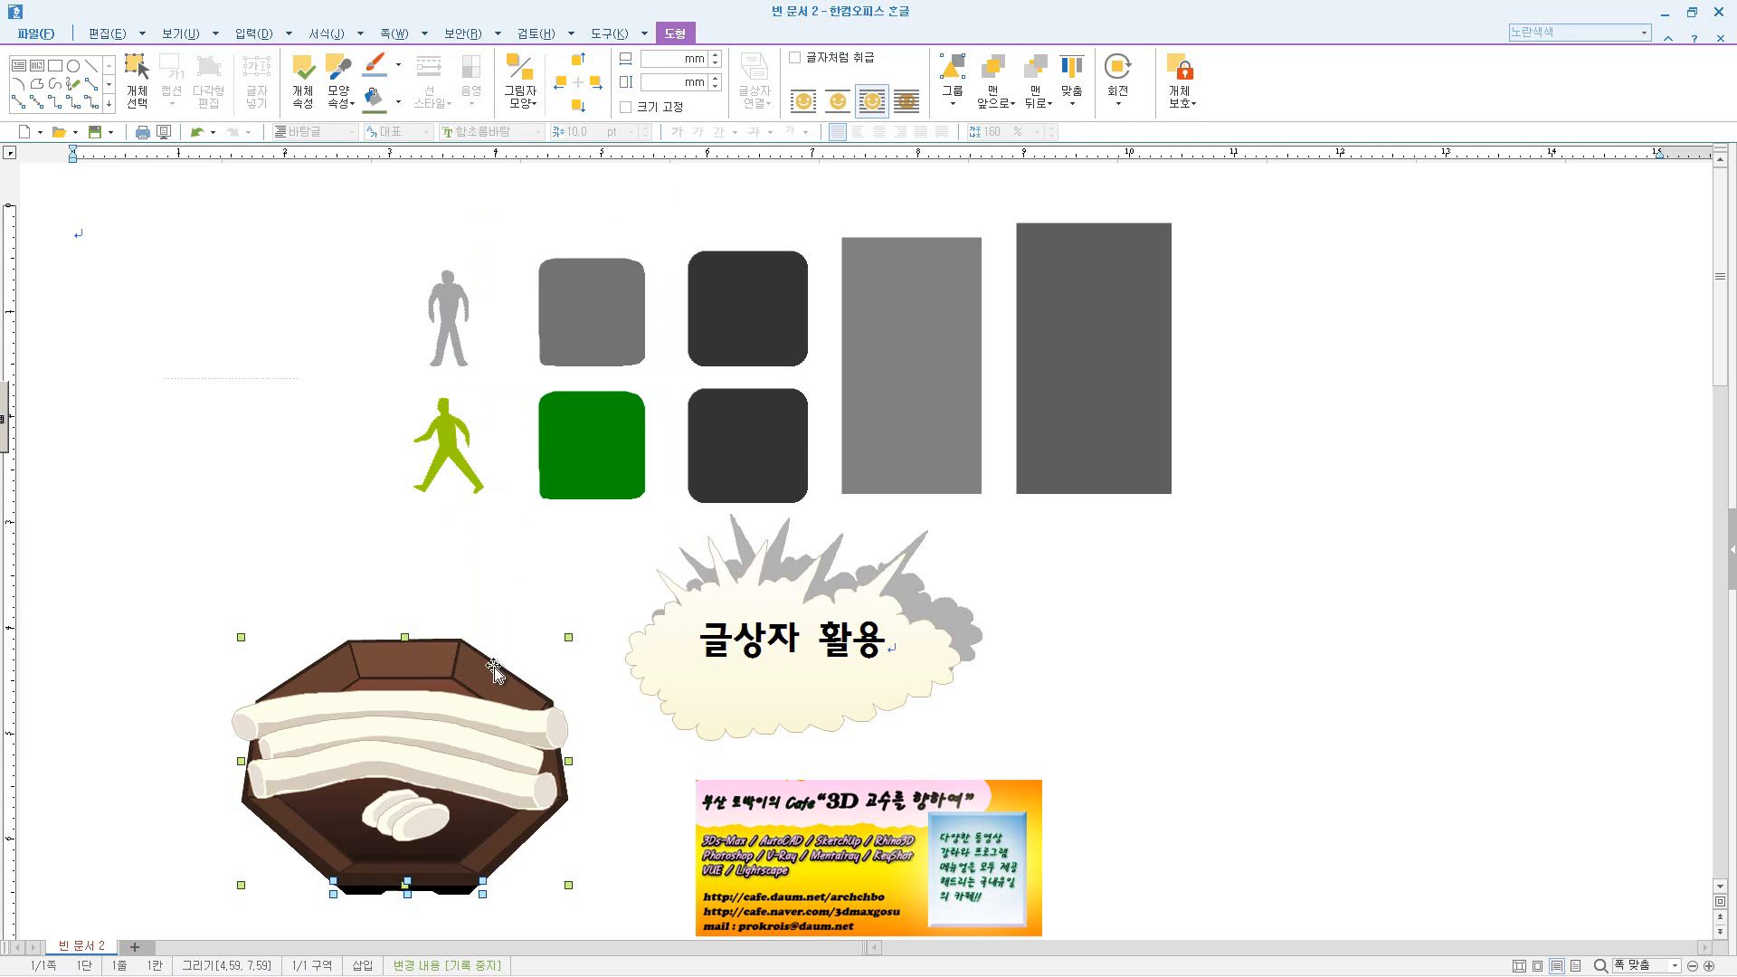
# - Move the grouped rice cakes off the tray into the empty area right of the cloud text box
pyautogui.click(203, 457)
pyautogui.click(470, 657)
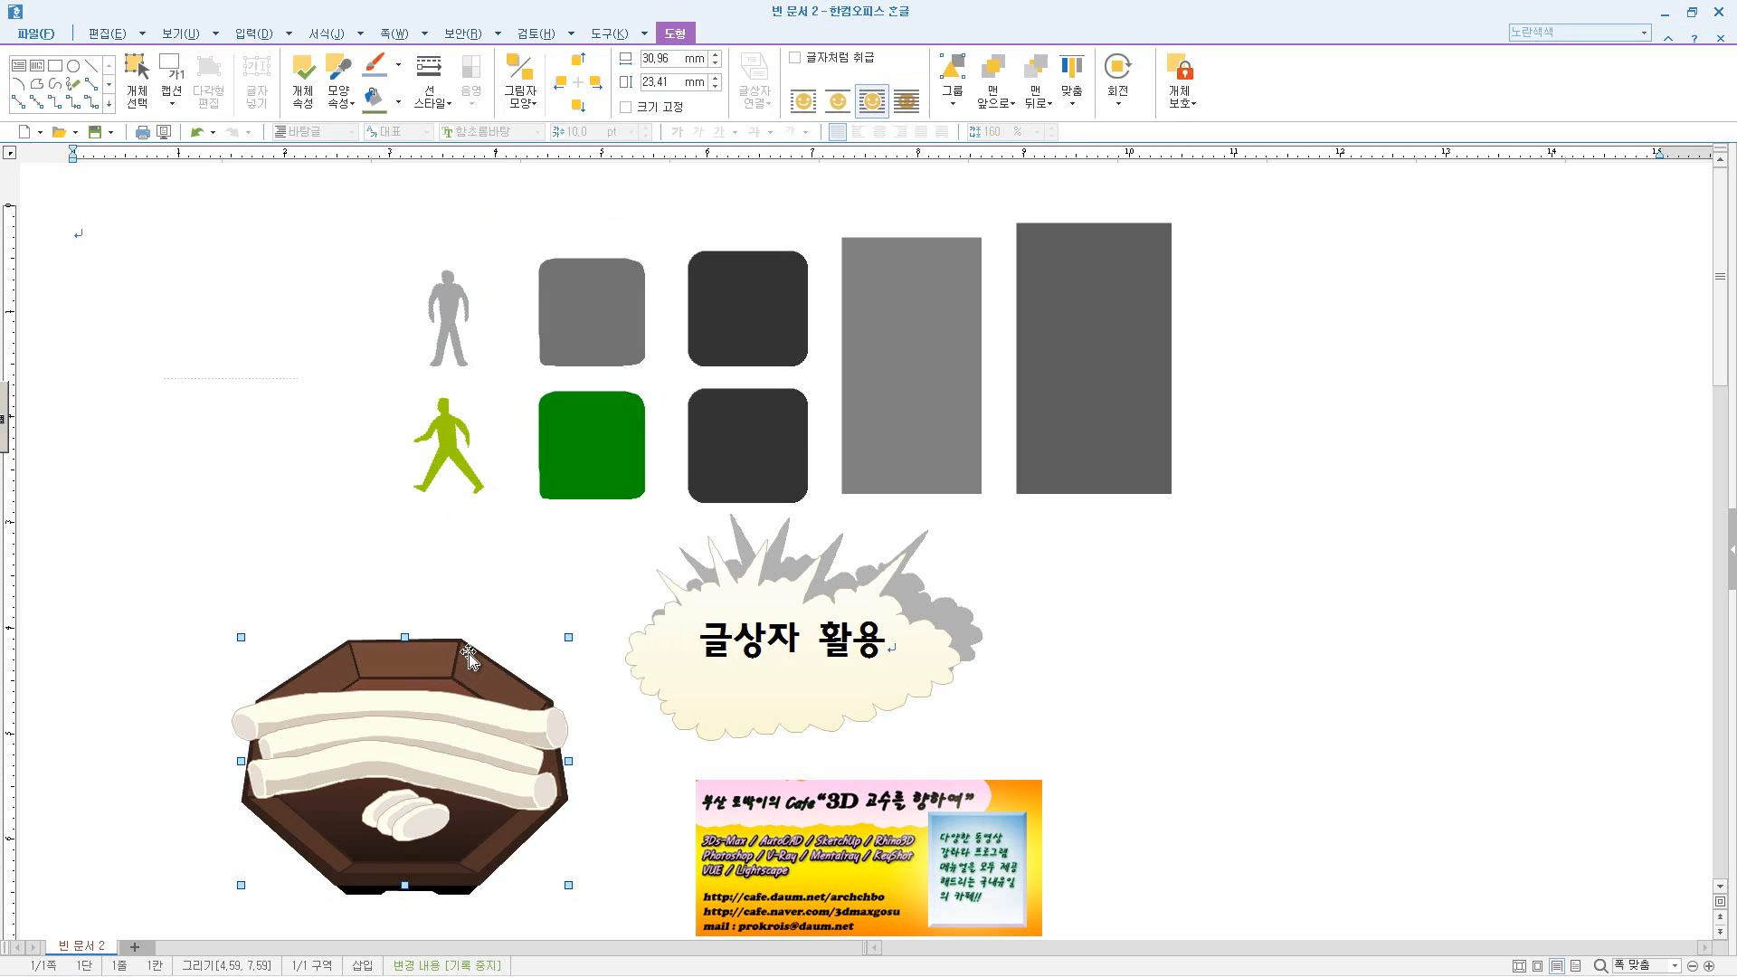
pyautogui.moveTo(459, 697); pyautogui.dragTo(1280, 601)
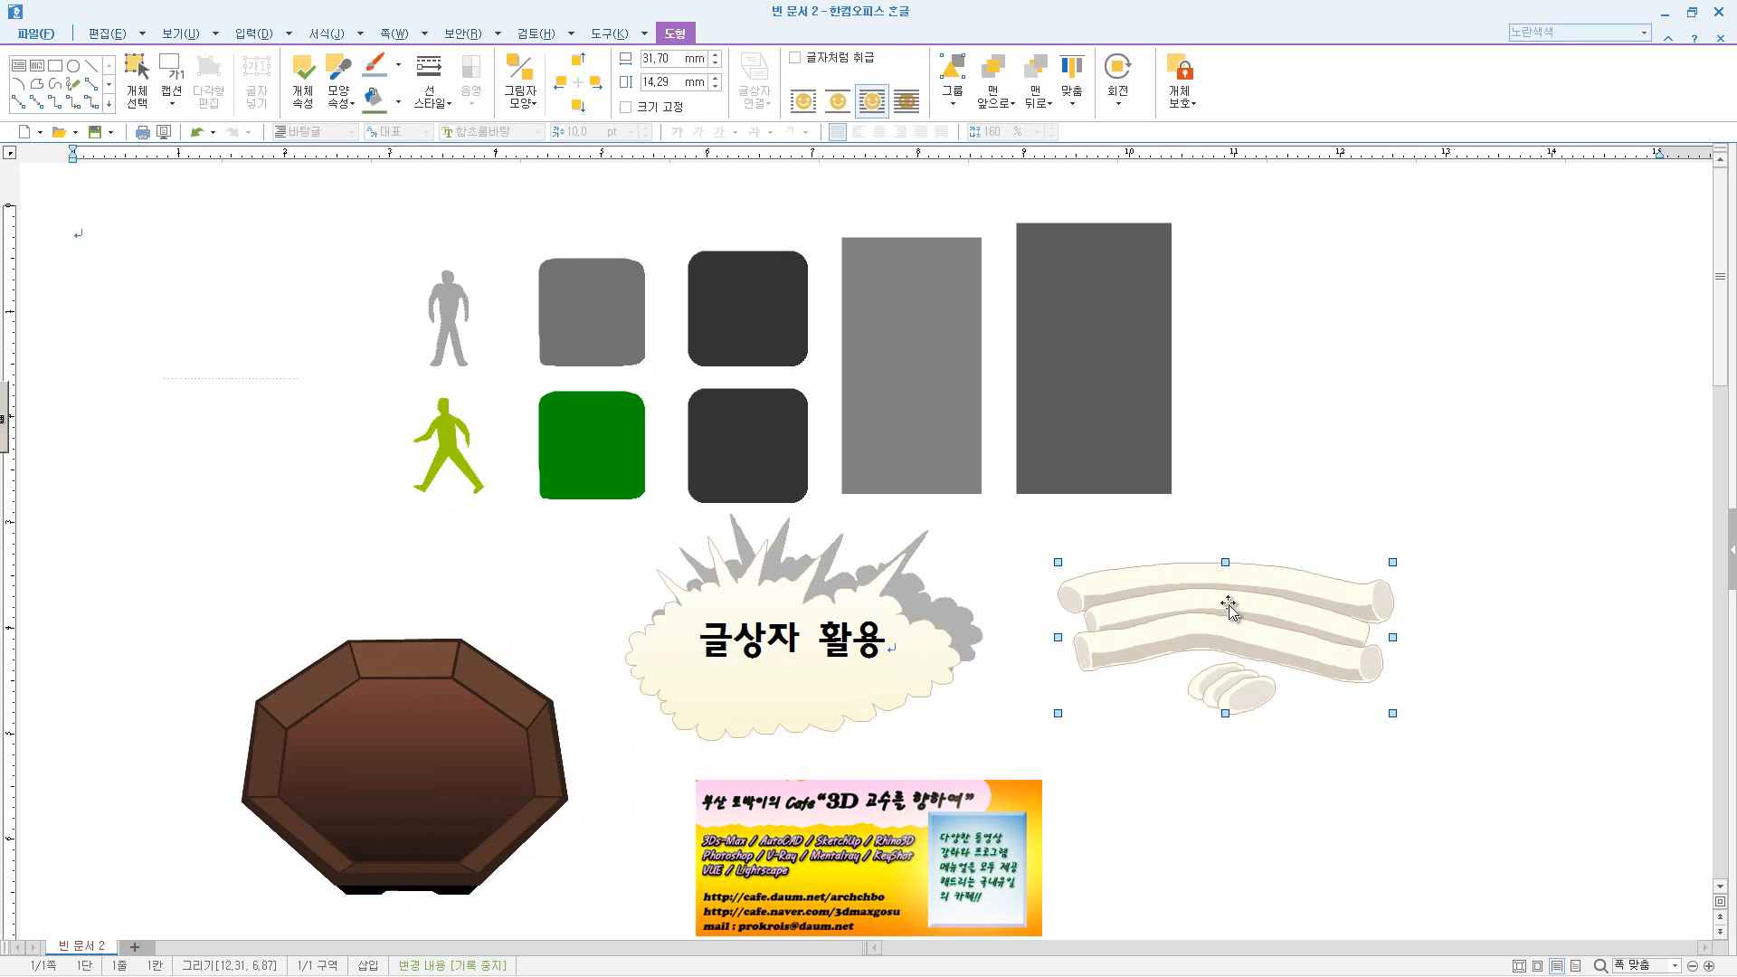
# - Display the cloud text box's outline points in polygon editing mode
pyautogui.click(831, 621)
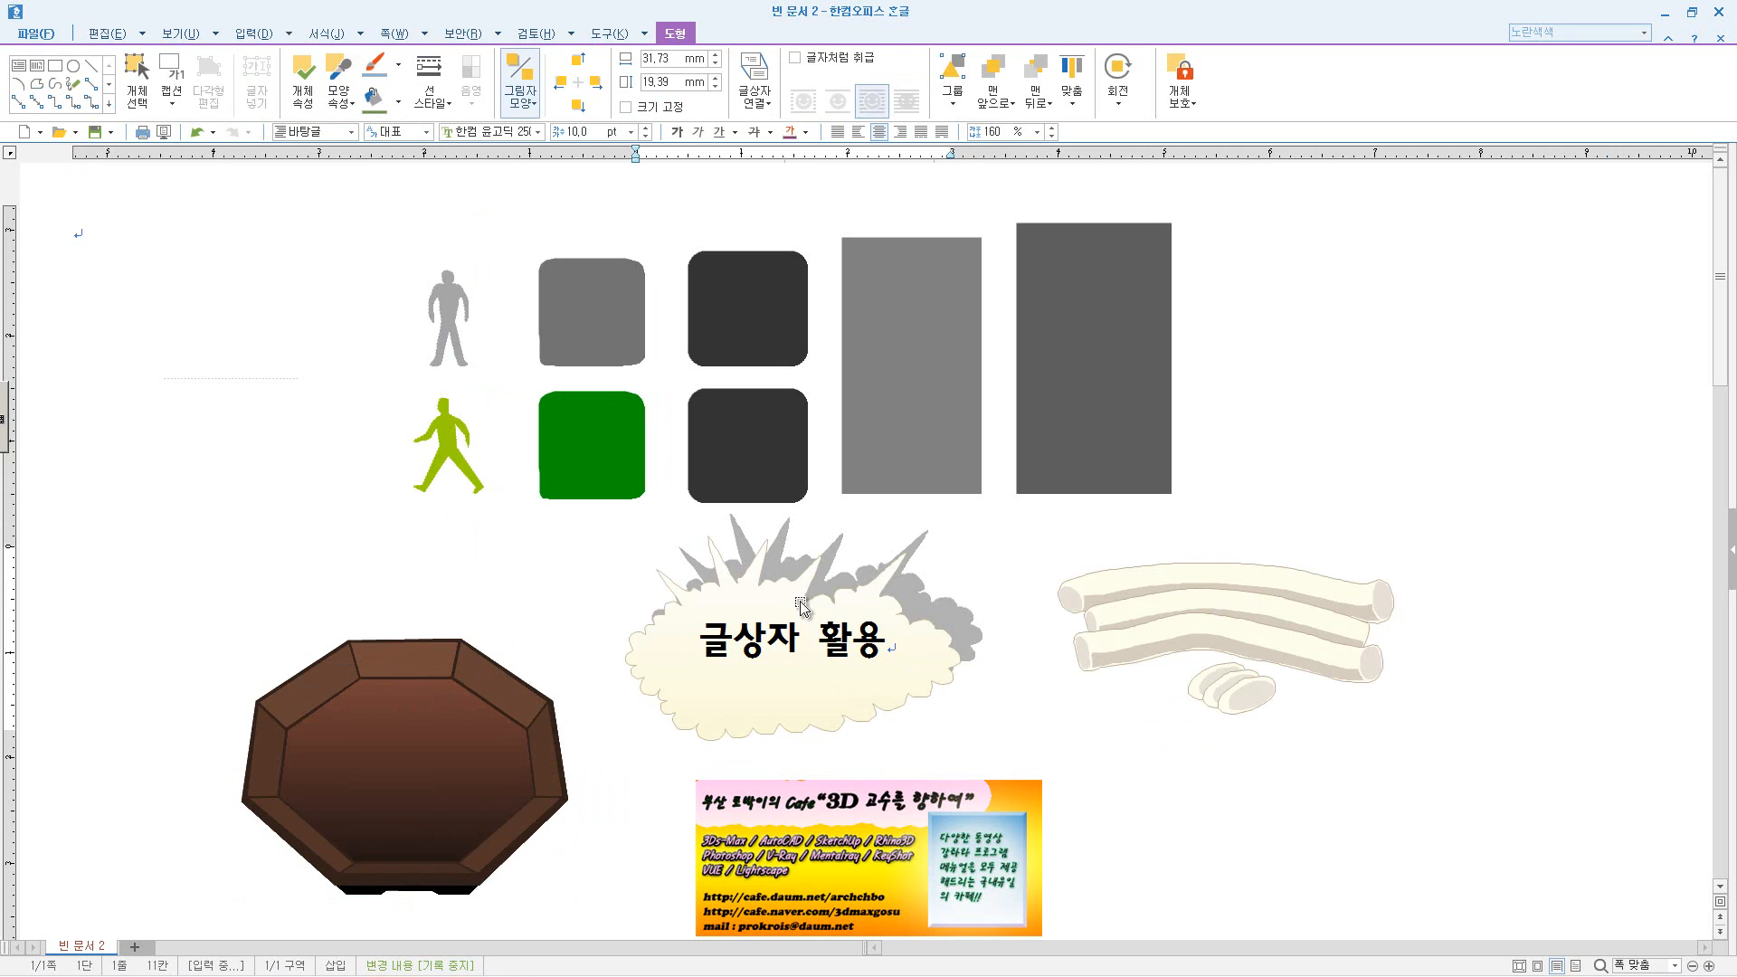
pyautogui.click(835, 590)
pyautogui.rightClick(835, 590)
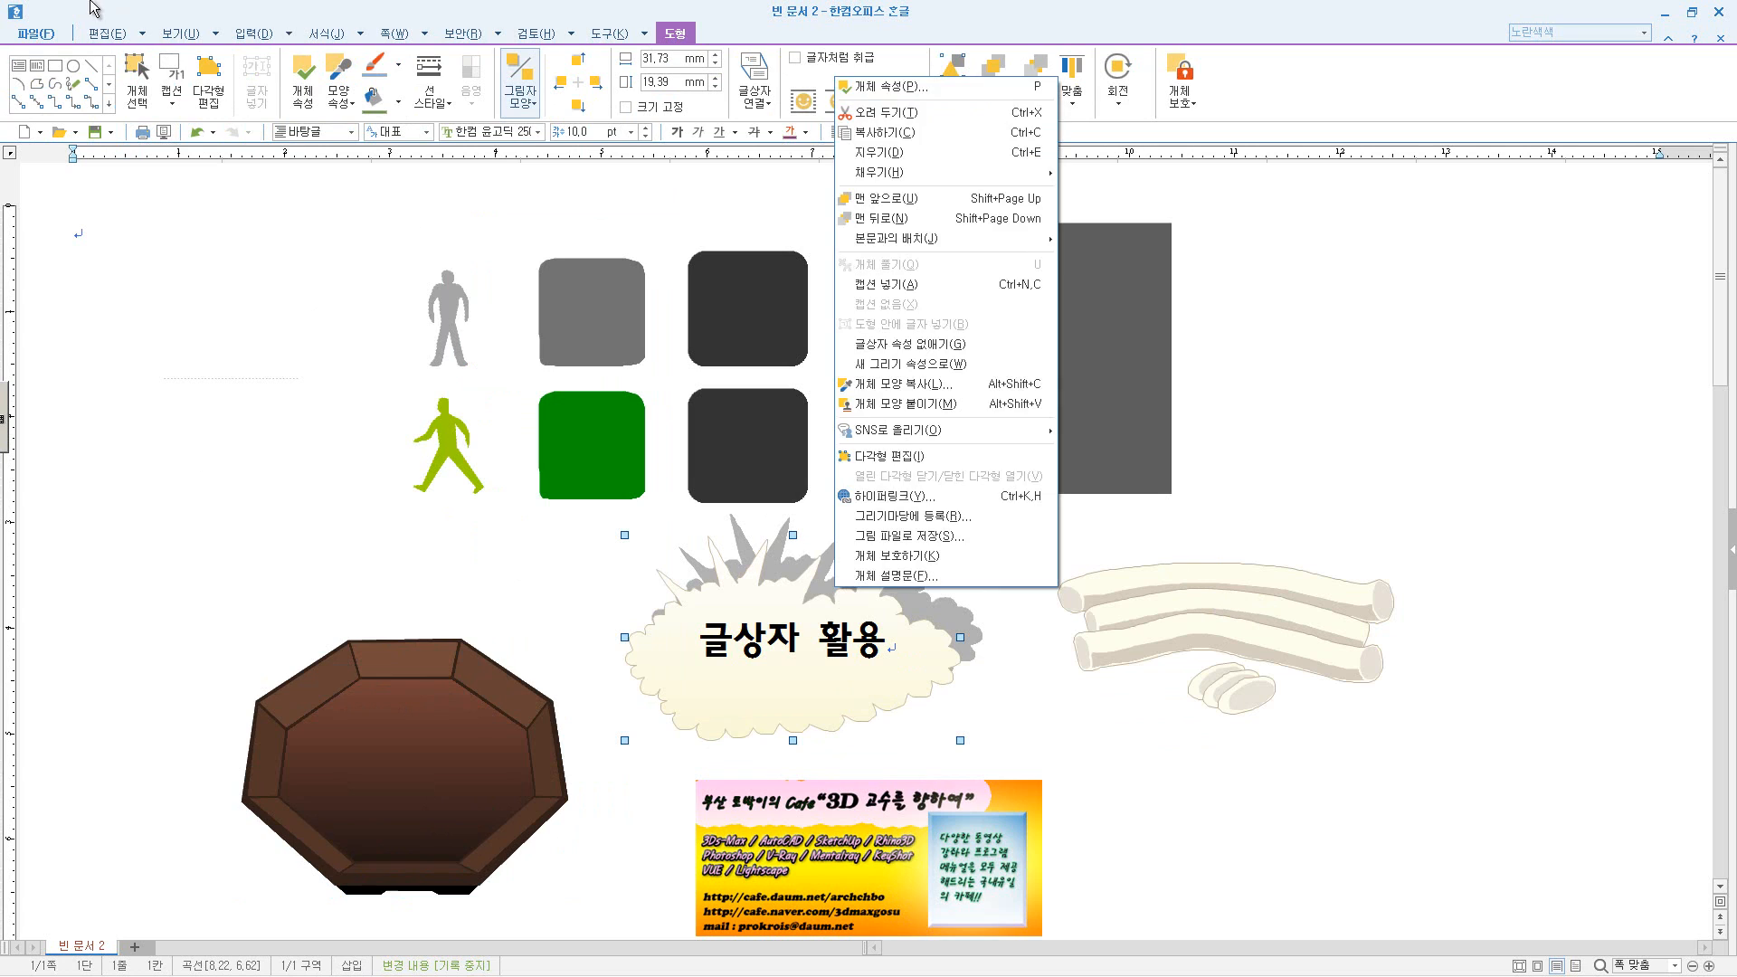
pyautogui.click(218, 86)
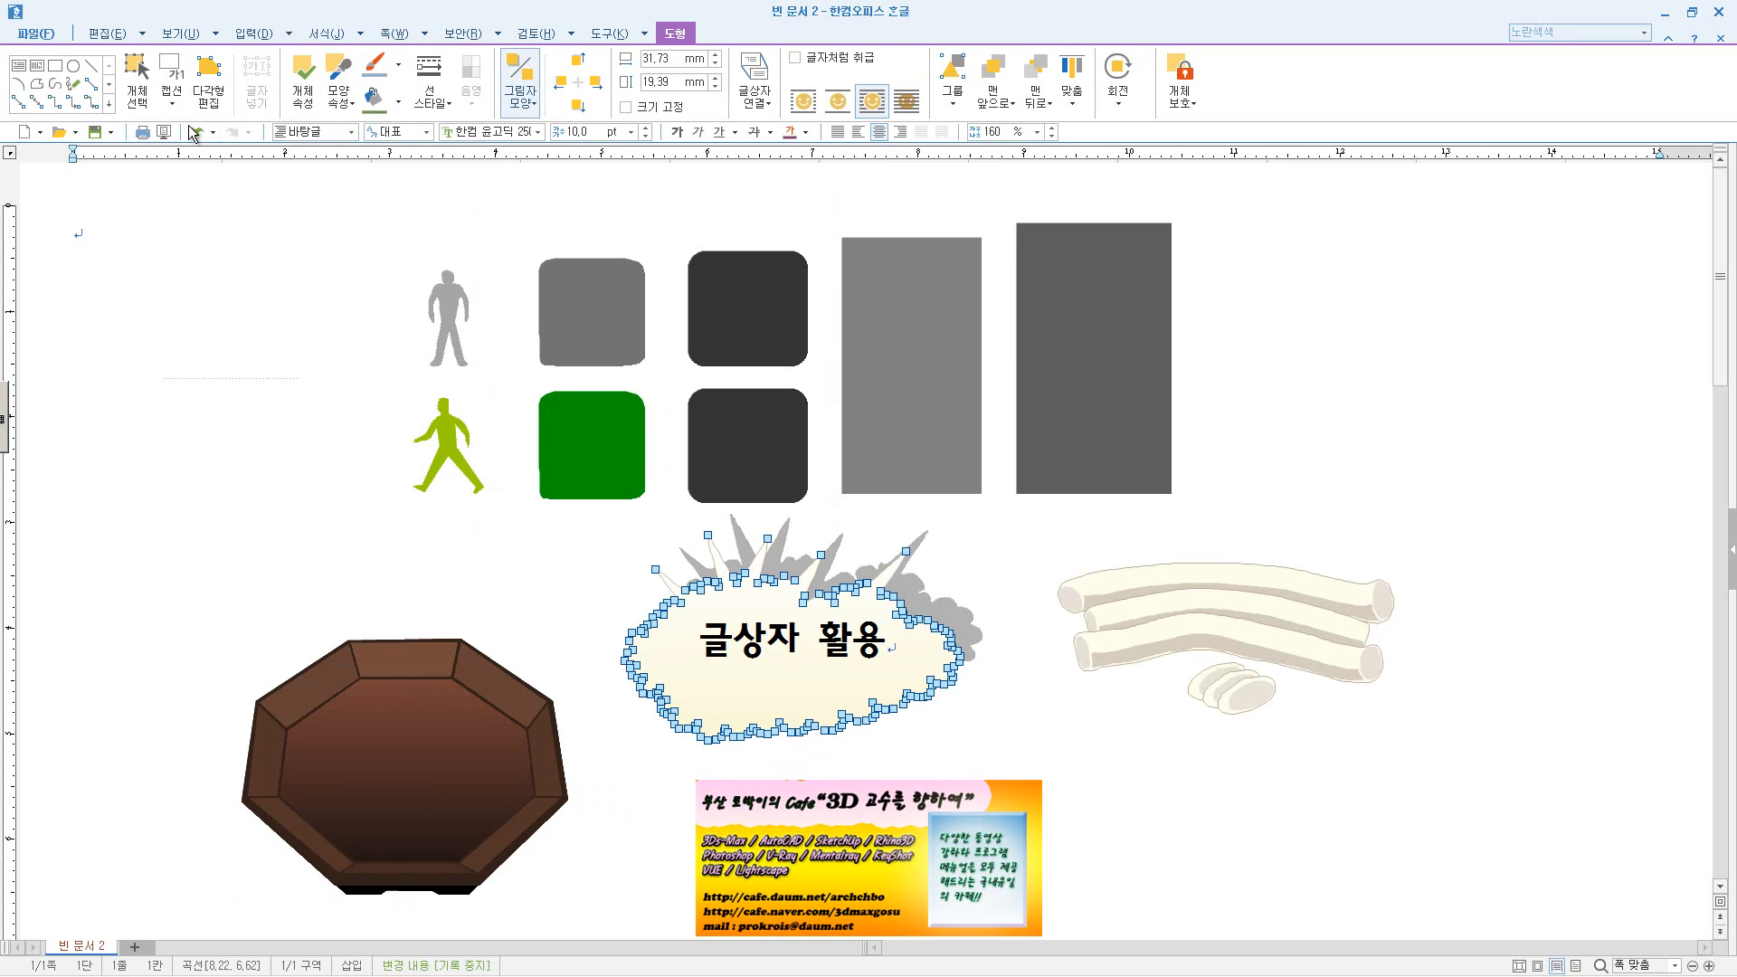
# - Ungroup the rice cakes into long and sliced pieces, and ungroup the long ones once more
pyautogui.click(1172, 638)
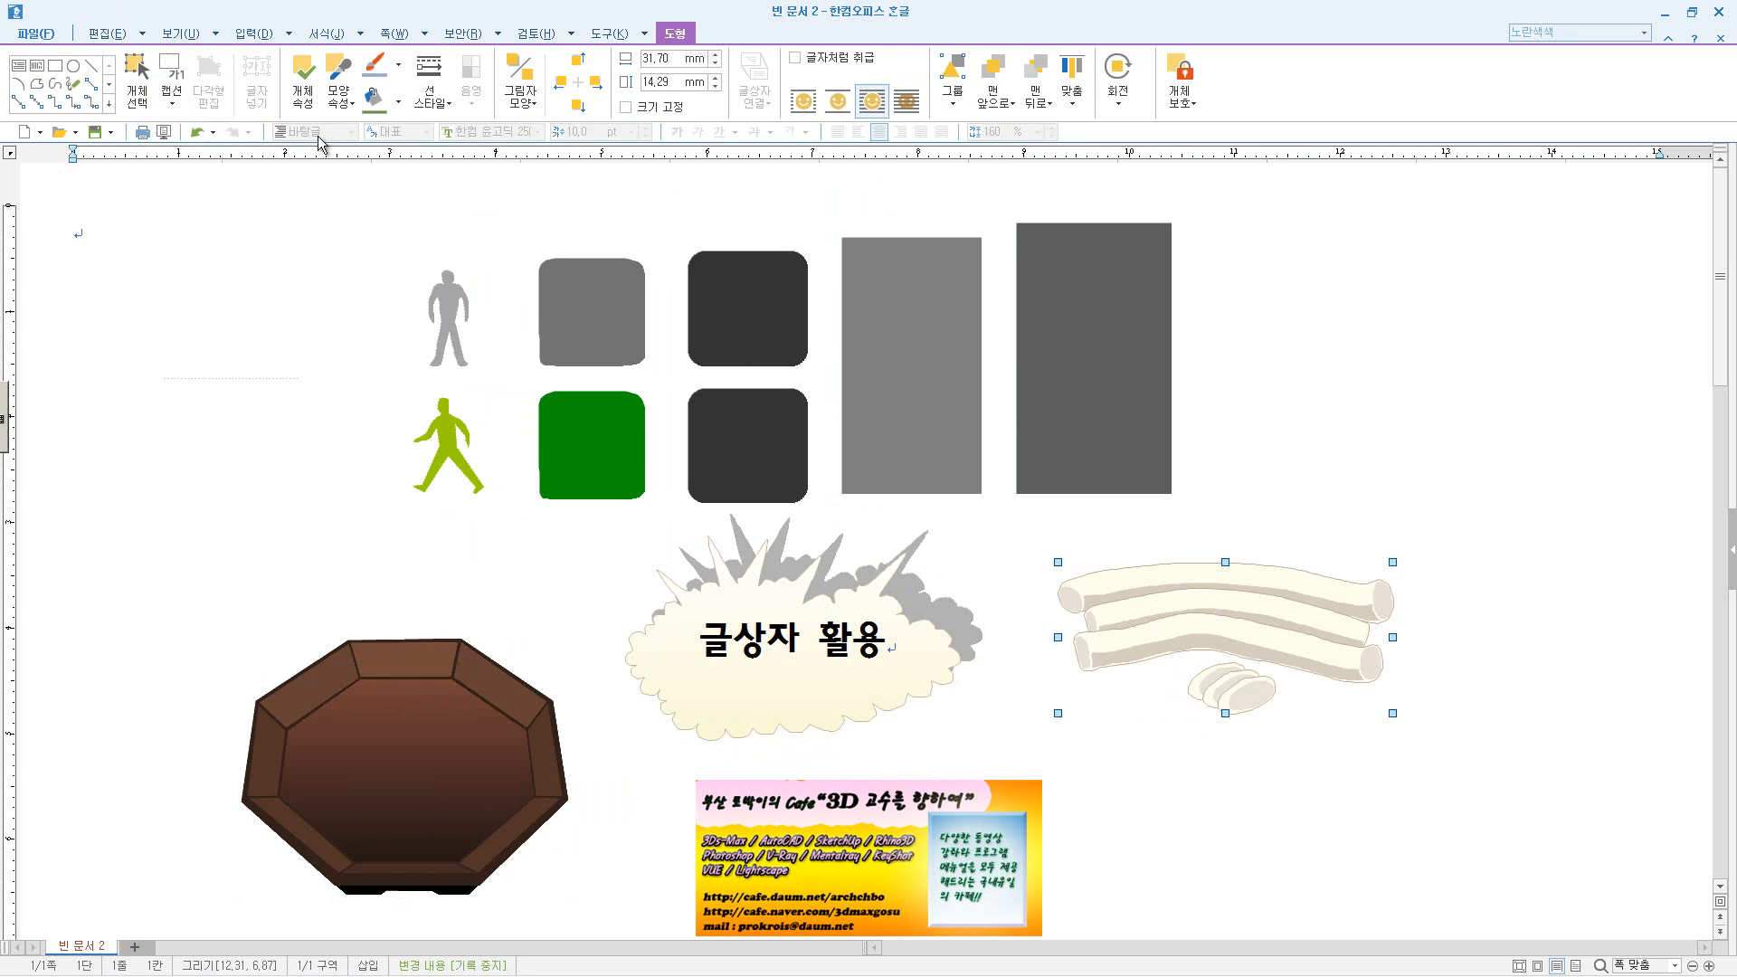
pyautogui.rightClick(1106, 653)
pyautogui.click(1213, 335)
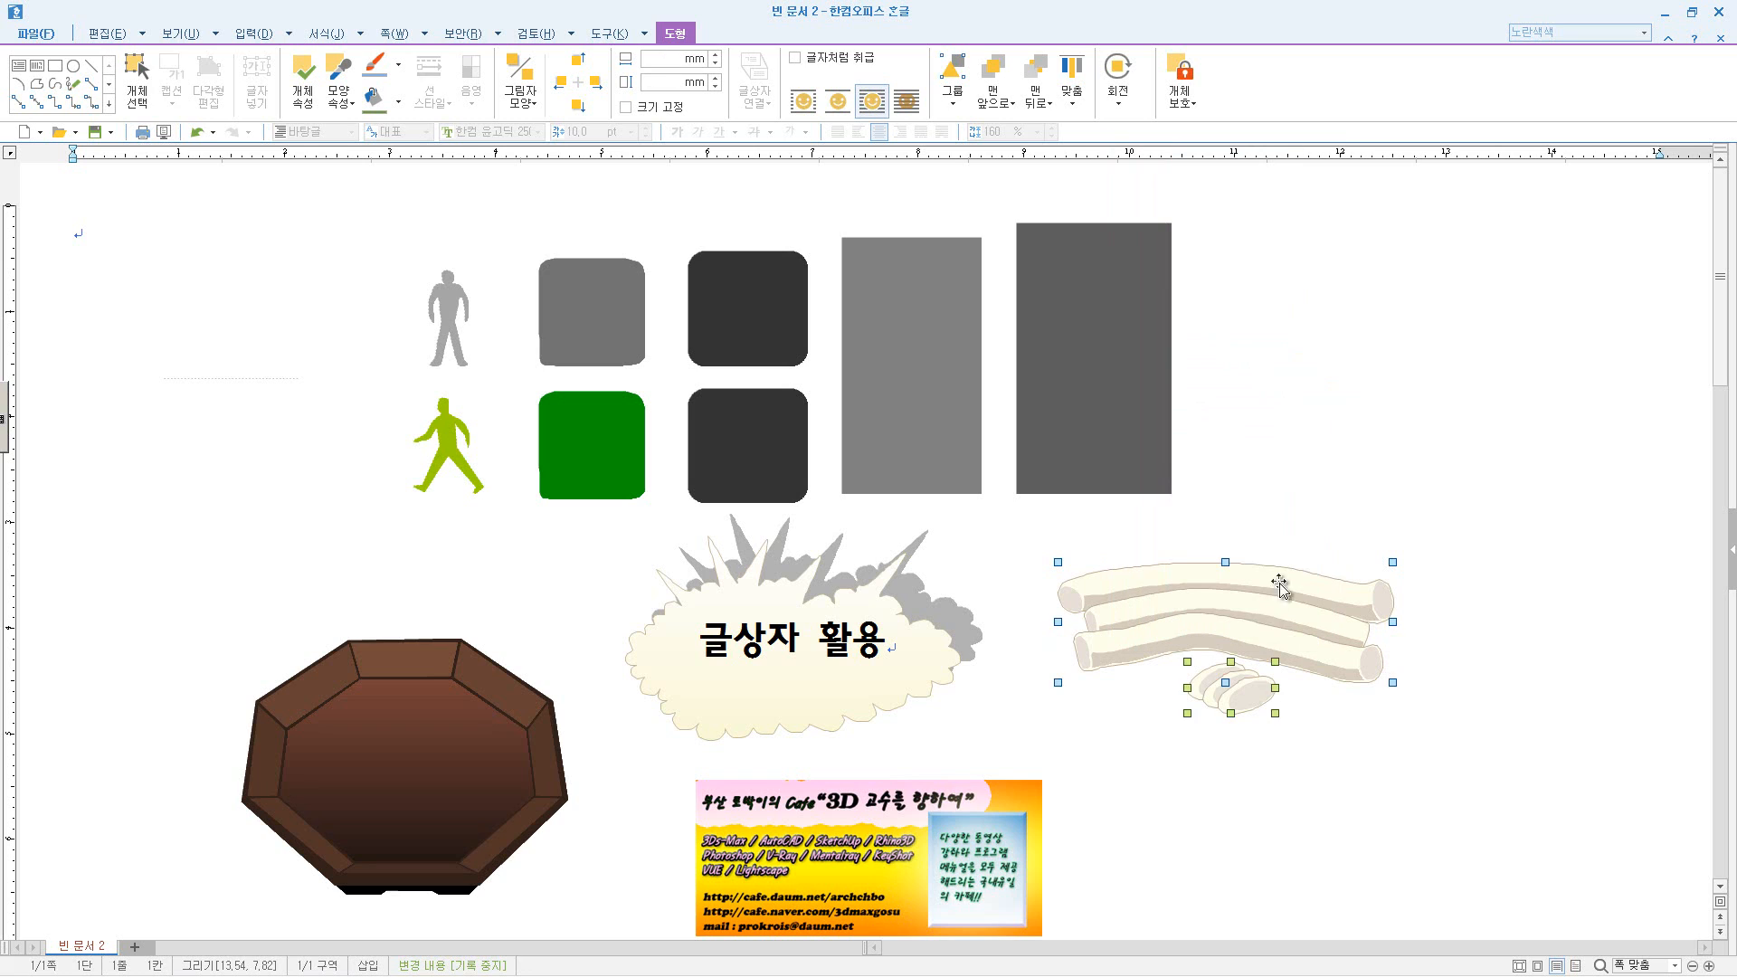
pyautogui.click(1326, 801)
pyautogui.click(1338, 668)
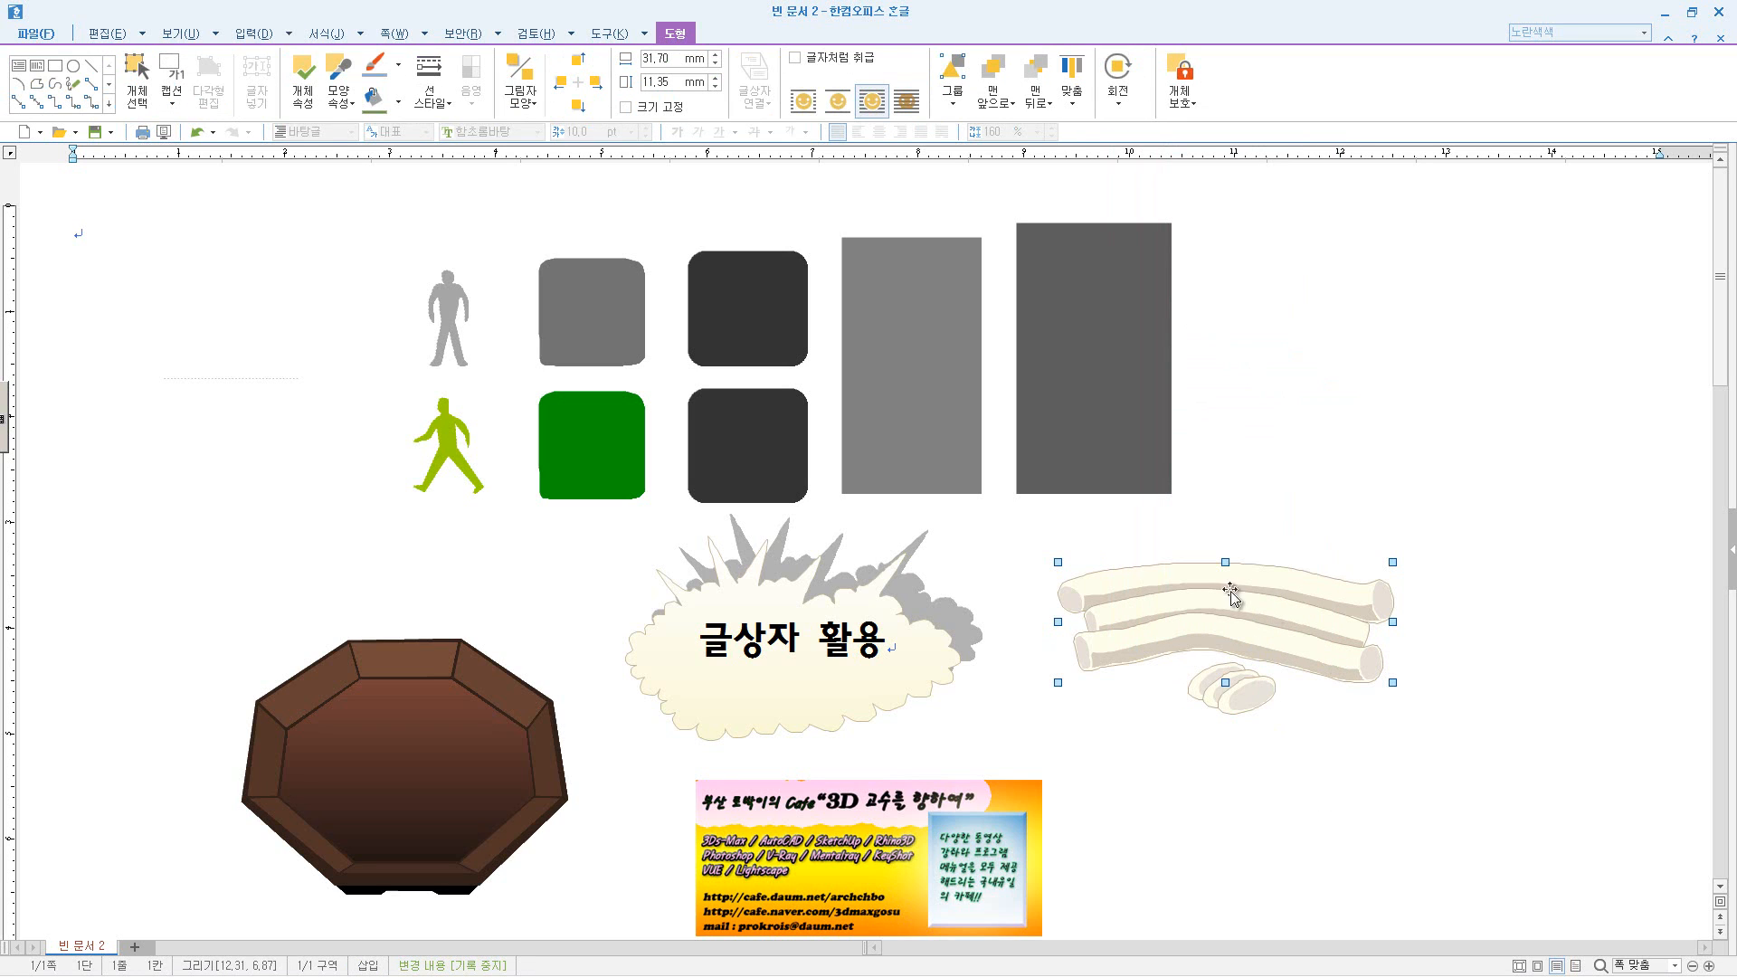
pyautogui.rightClick(1303, 625)
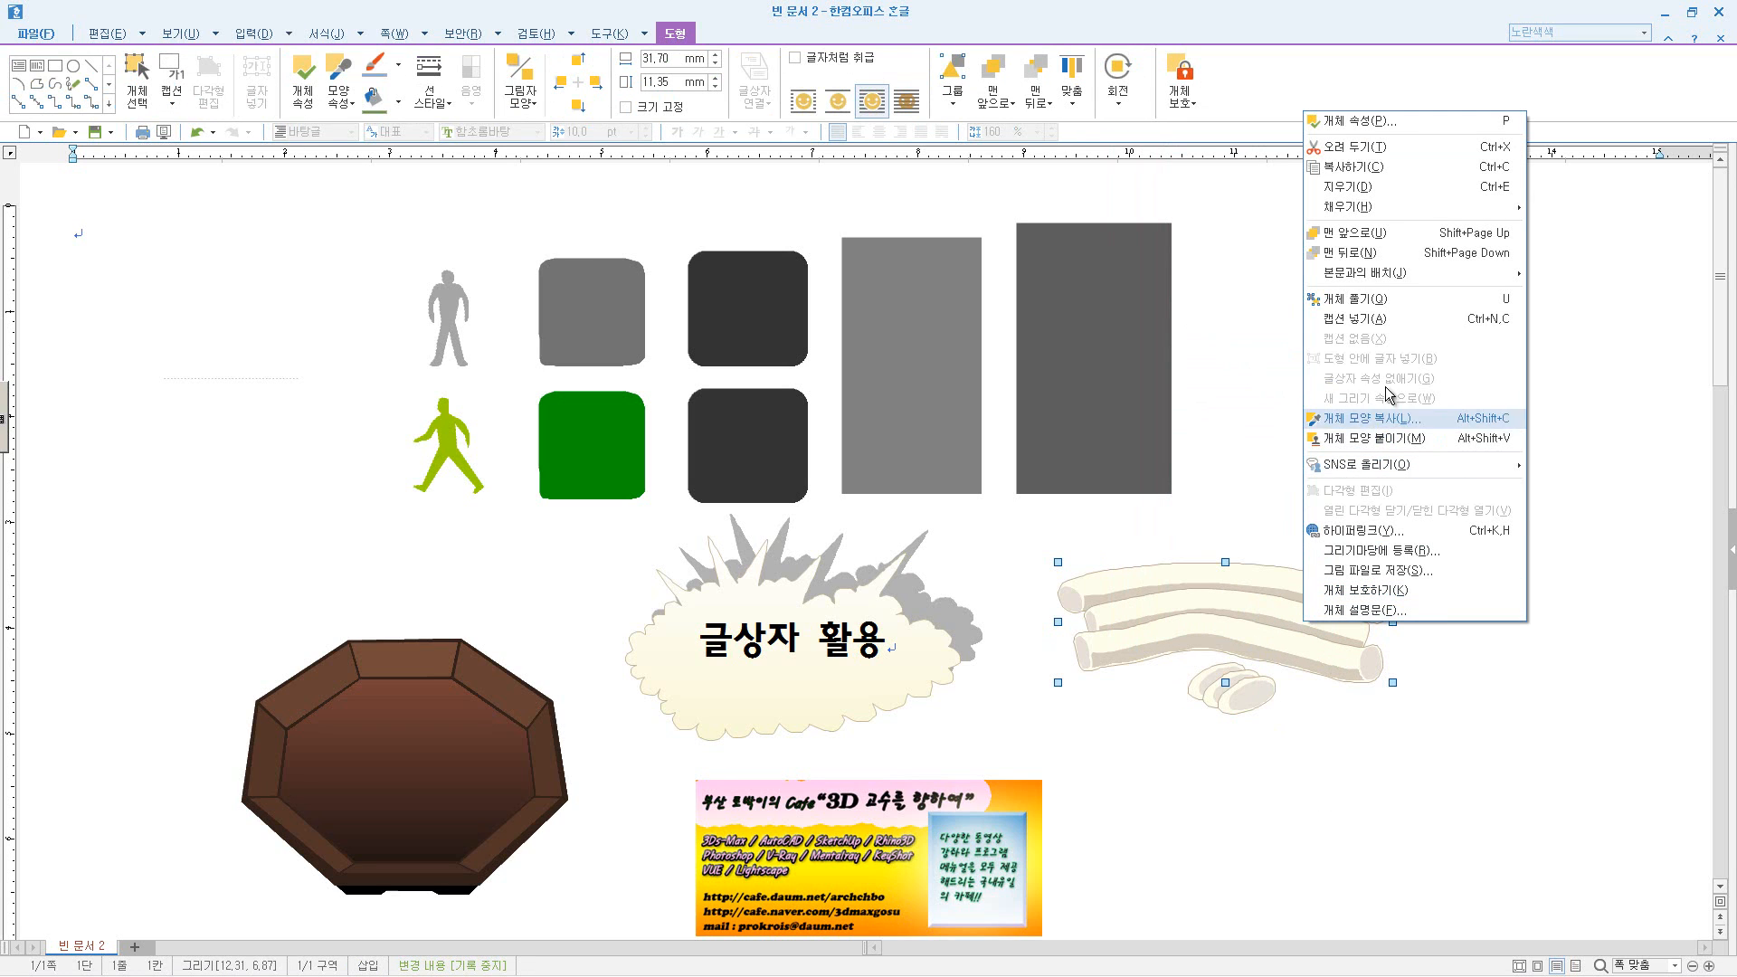
pyautogui.click(1406, 313)
# - Move the uppermost long rice cake up and to the right, away from the remaining ones
pyautogui.click(1433, 636)
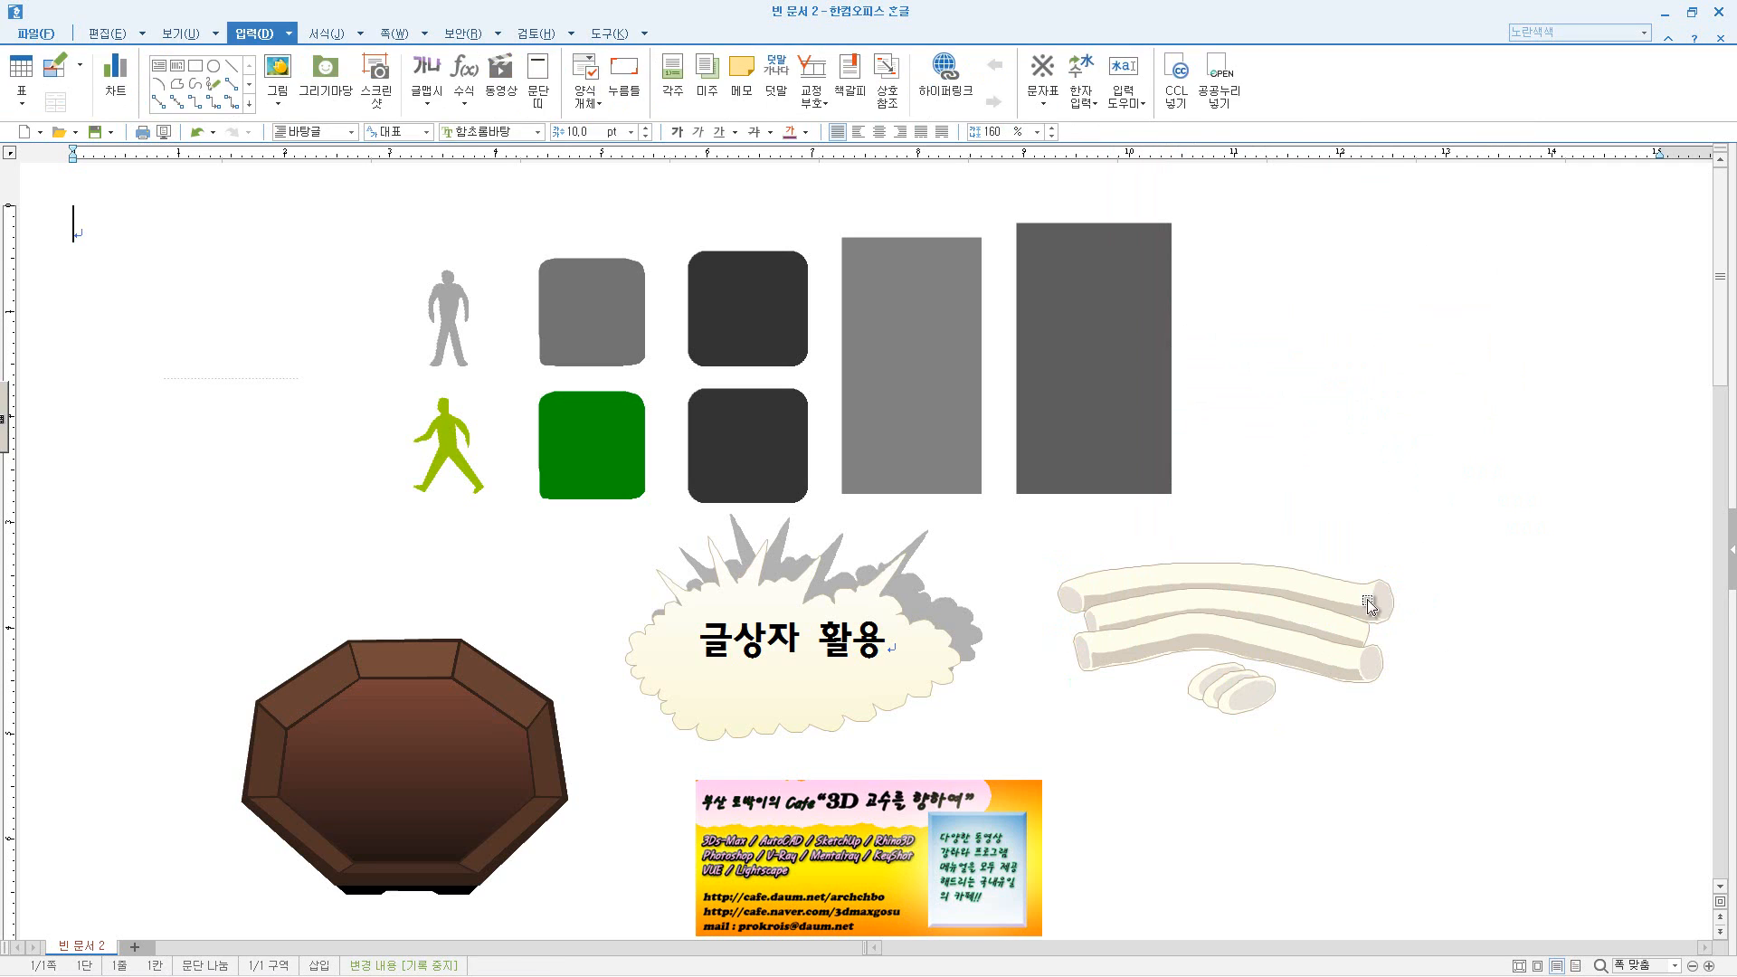
pyautogui.click(1366, 598)
pyautogui.moveTo(1257, 583); pyautogui.dragTo(1353, 496)
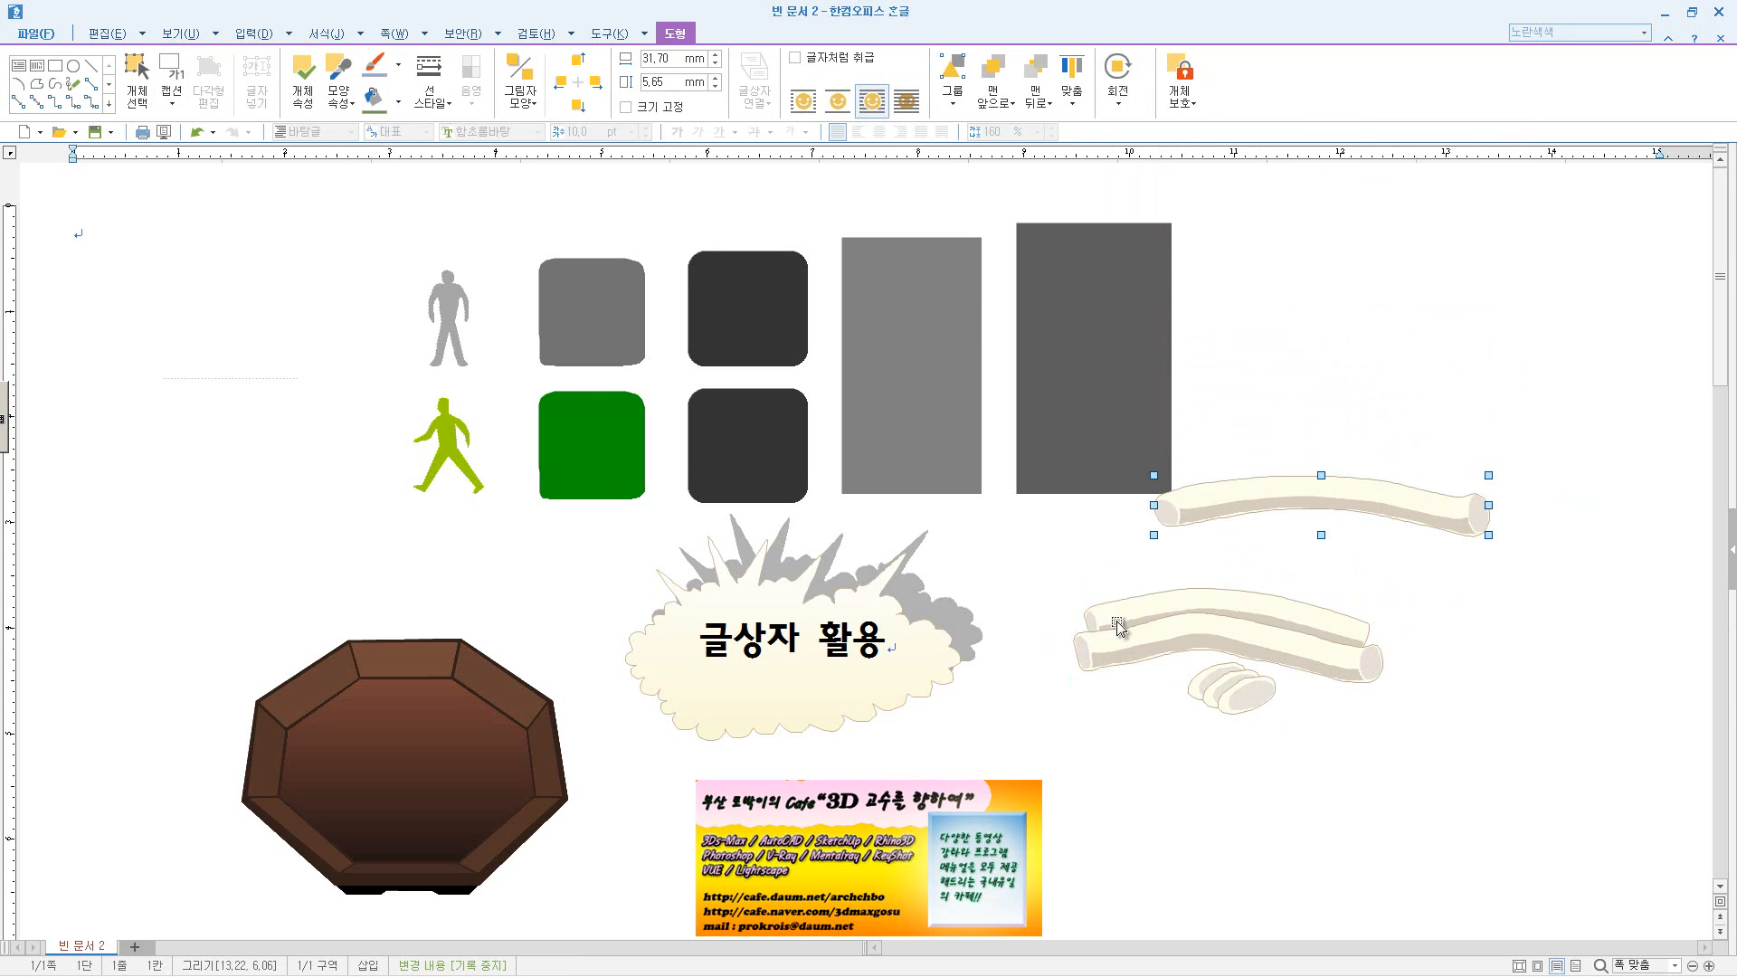
pyautogui.click(1174, 598)
pyautogui.click(1180, 640)
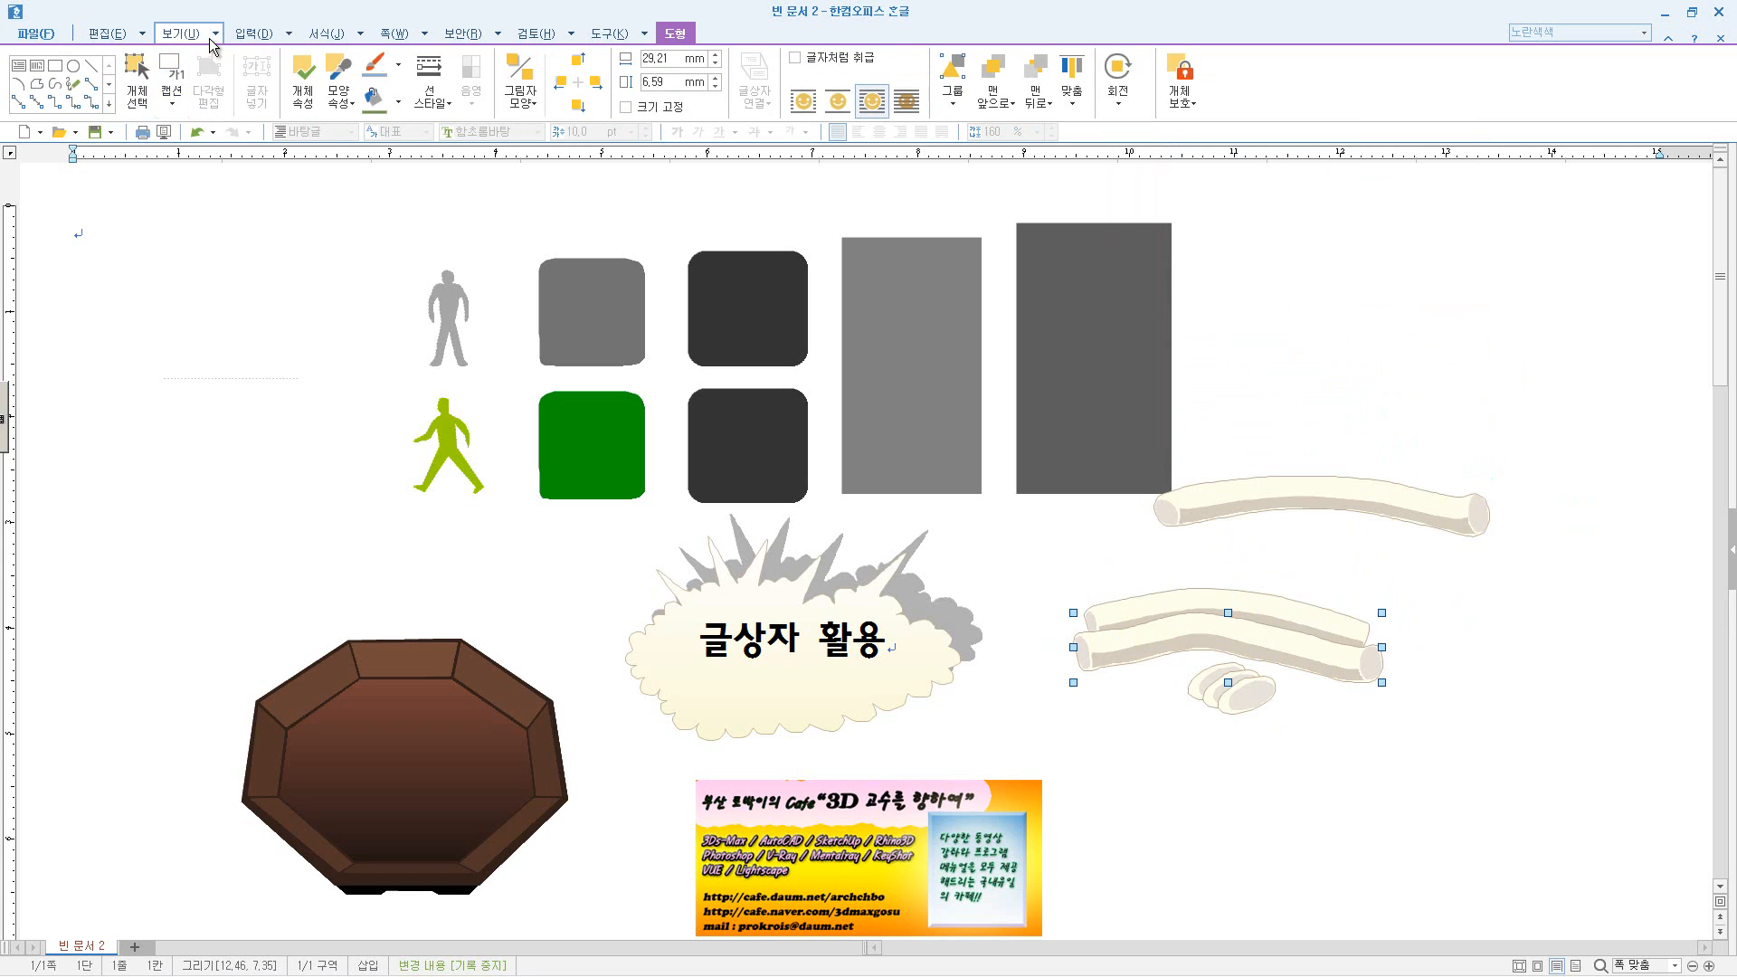
# - Draw a tiny rectangle and a larger one of about 18 × 19 mm left of the walking figures
pyautogui.click(55, 66)
pyautogui.moveTo(141, 273); pyautogui.dragTo(160, 292)
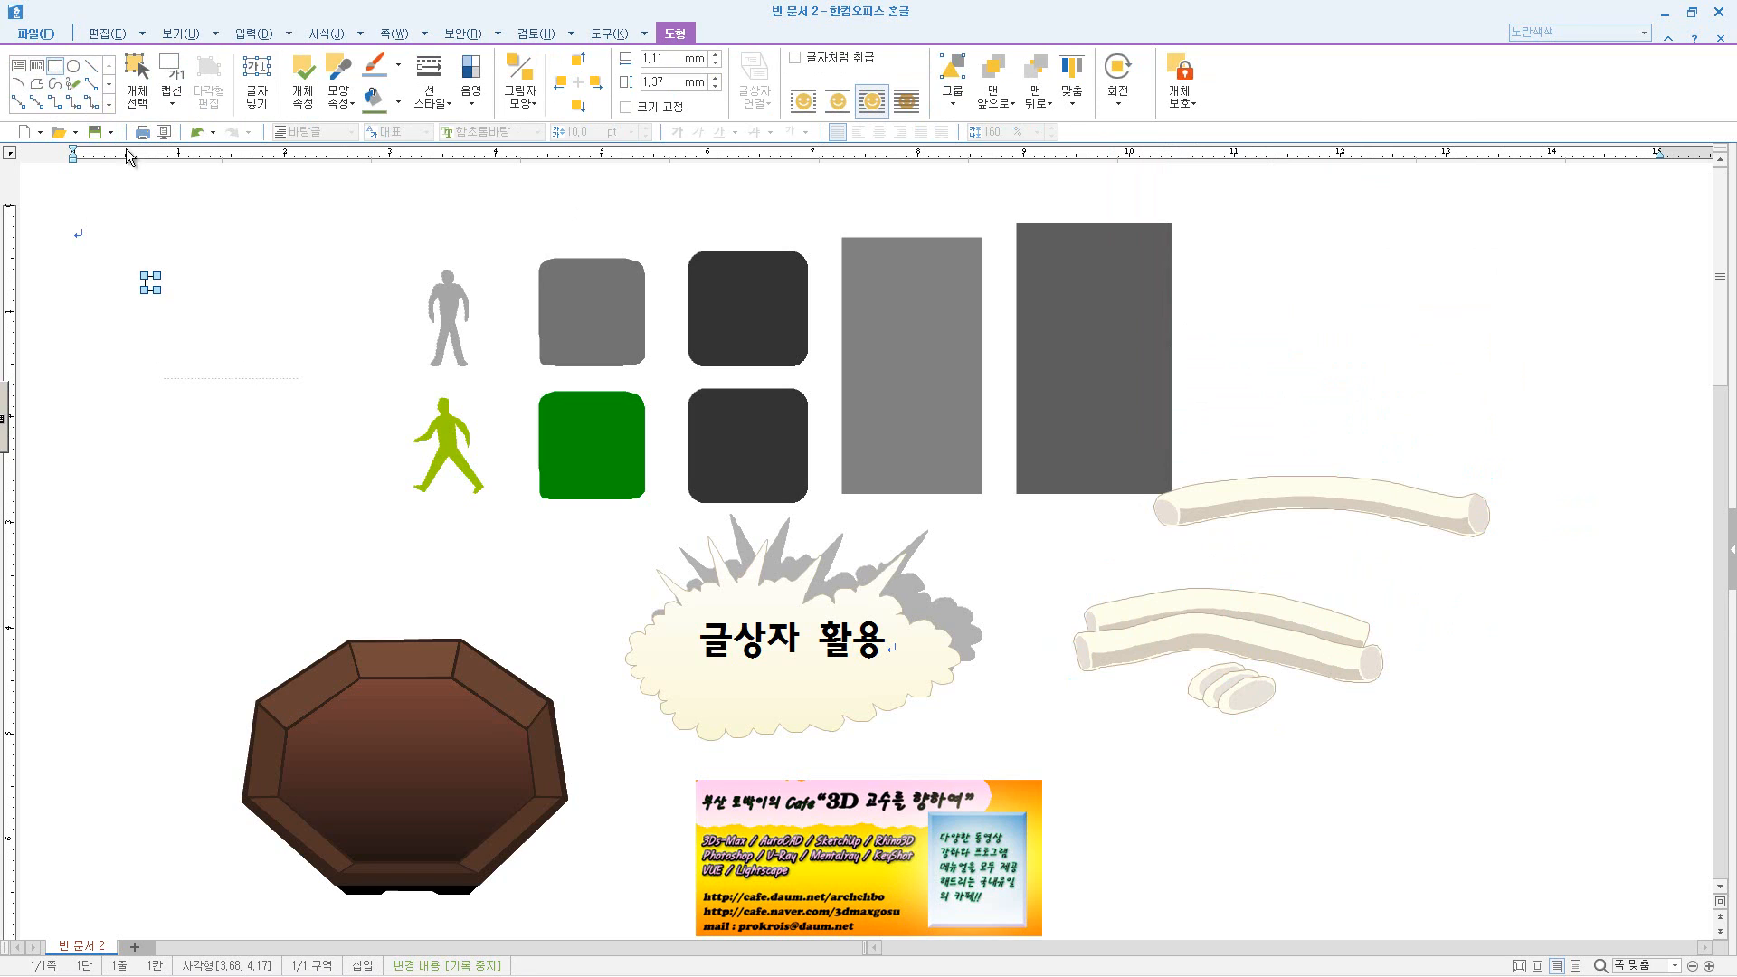
pyautogui.moveTo(158, 333); pyautogui.dragTo(350, 533)
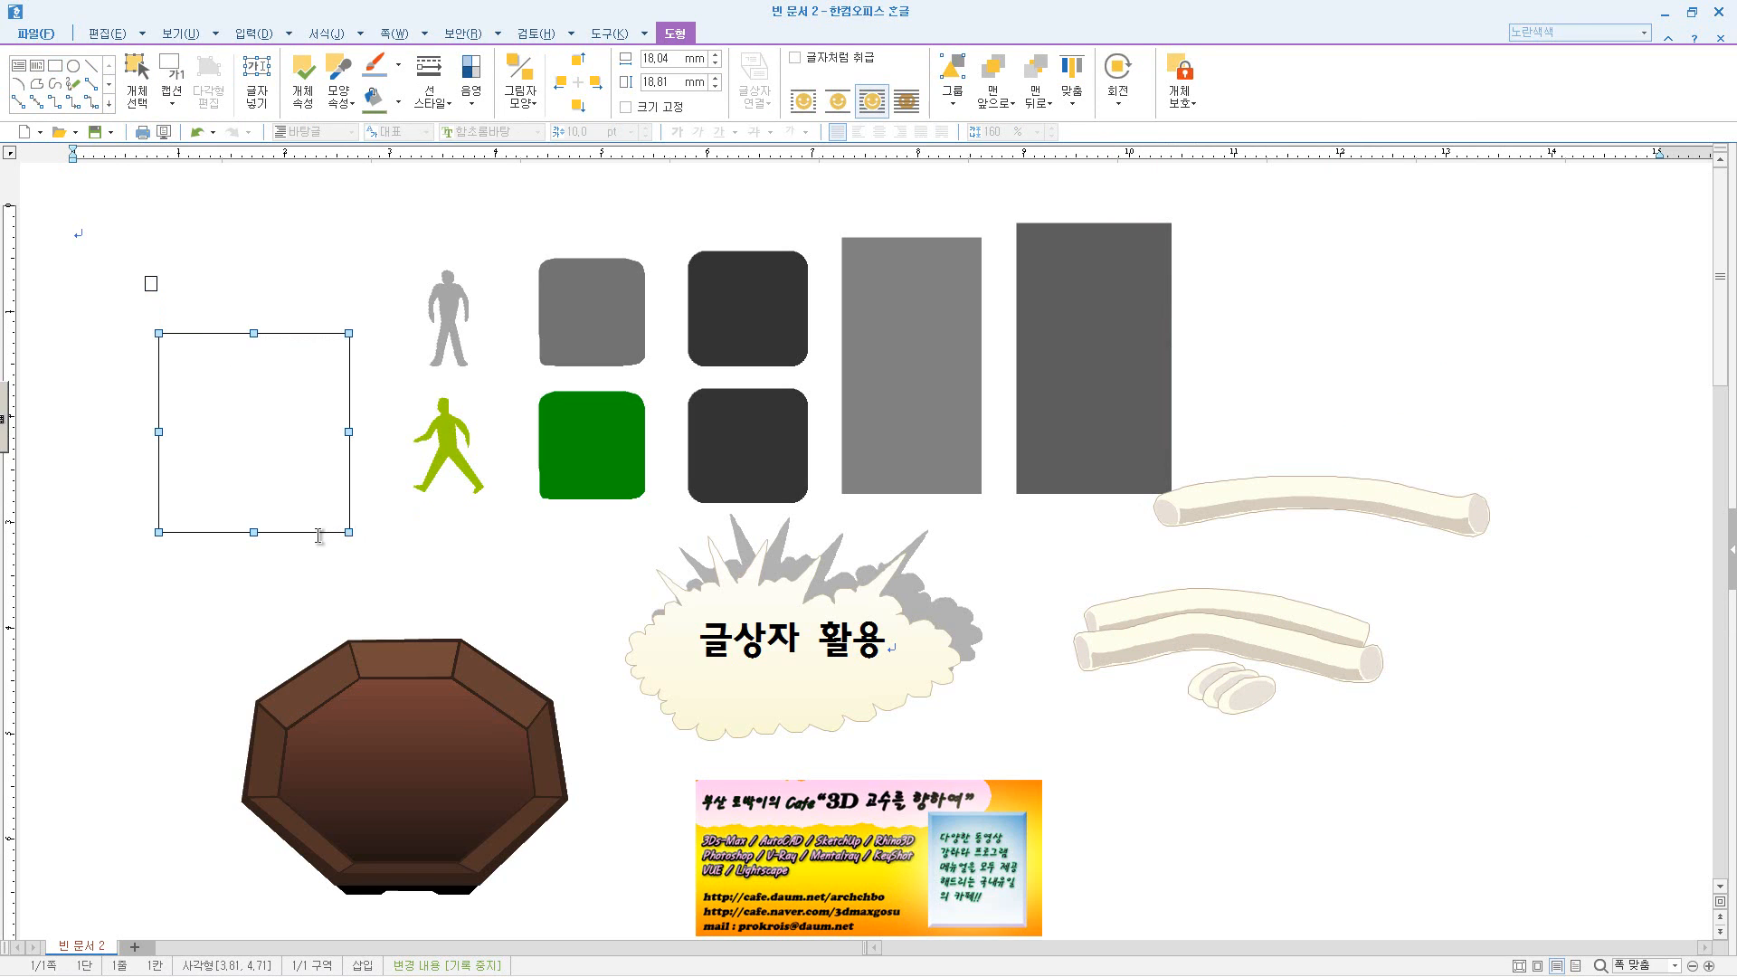
# - Give the larger rectangle a shadow cast toward its upper right
pyautogui.doubleClick(339, 530)
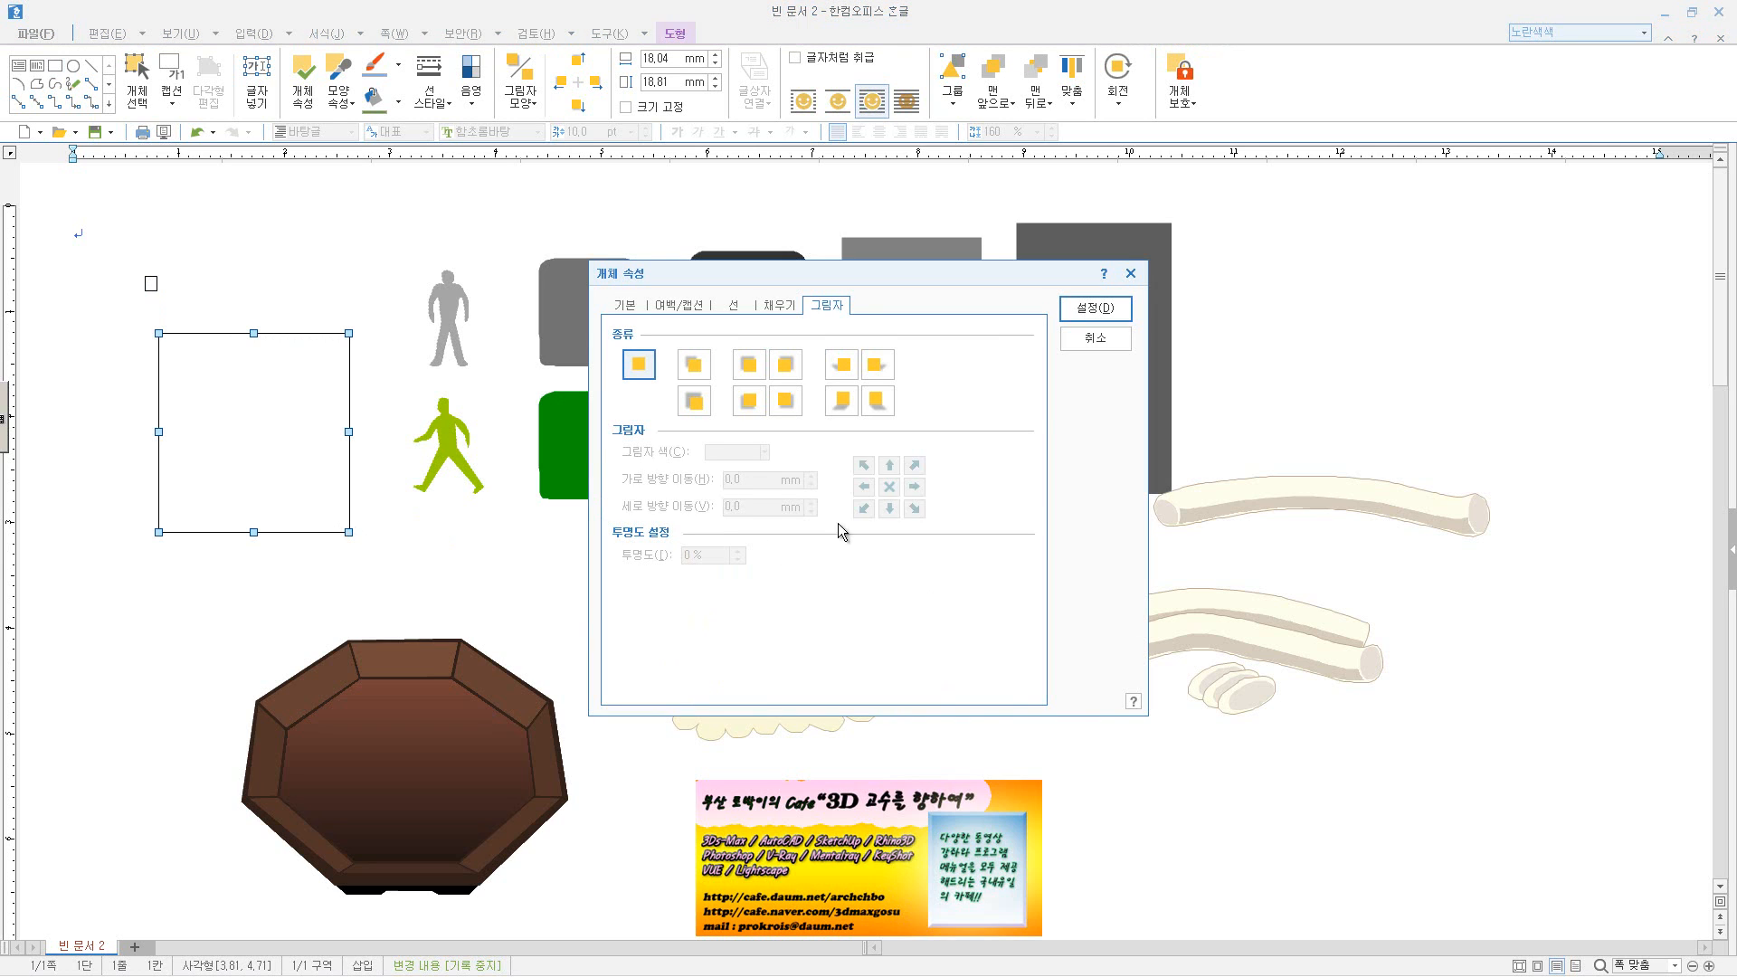
pyautogui.click(785, 365)
pyautogui.click(1095, 308)
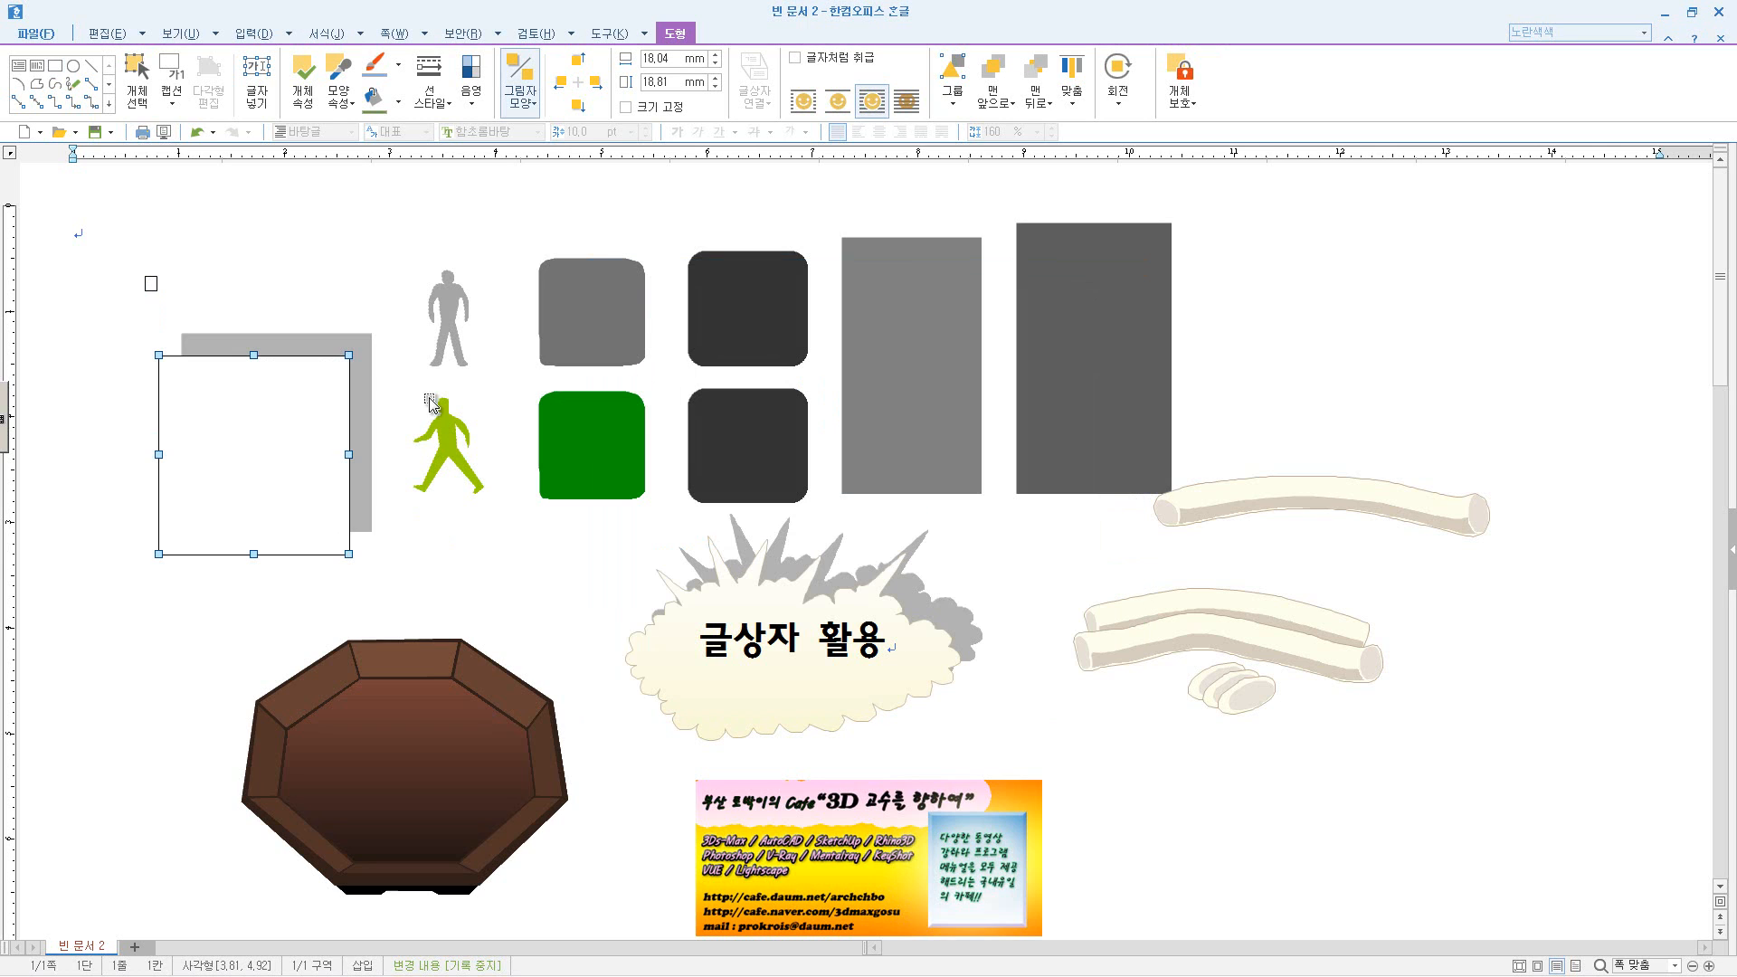
# - Put the text "ㄹㅇㄹㅇ" inside the shadowed rectangle and enlarge it to about 23 × 25 mm
pyautogui.rightClick(301, 414)
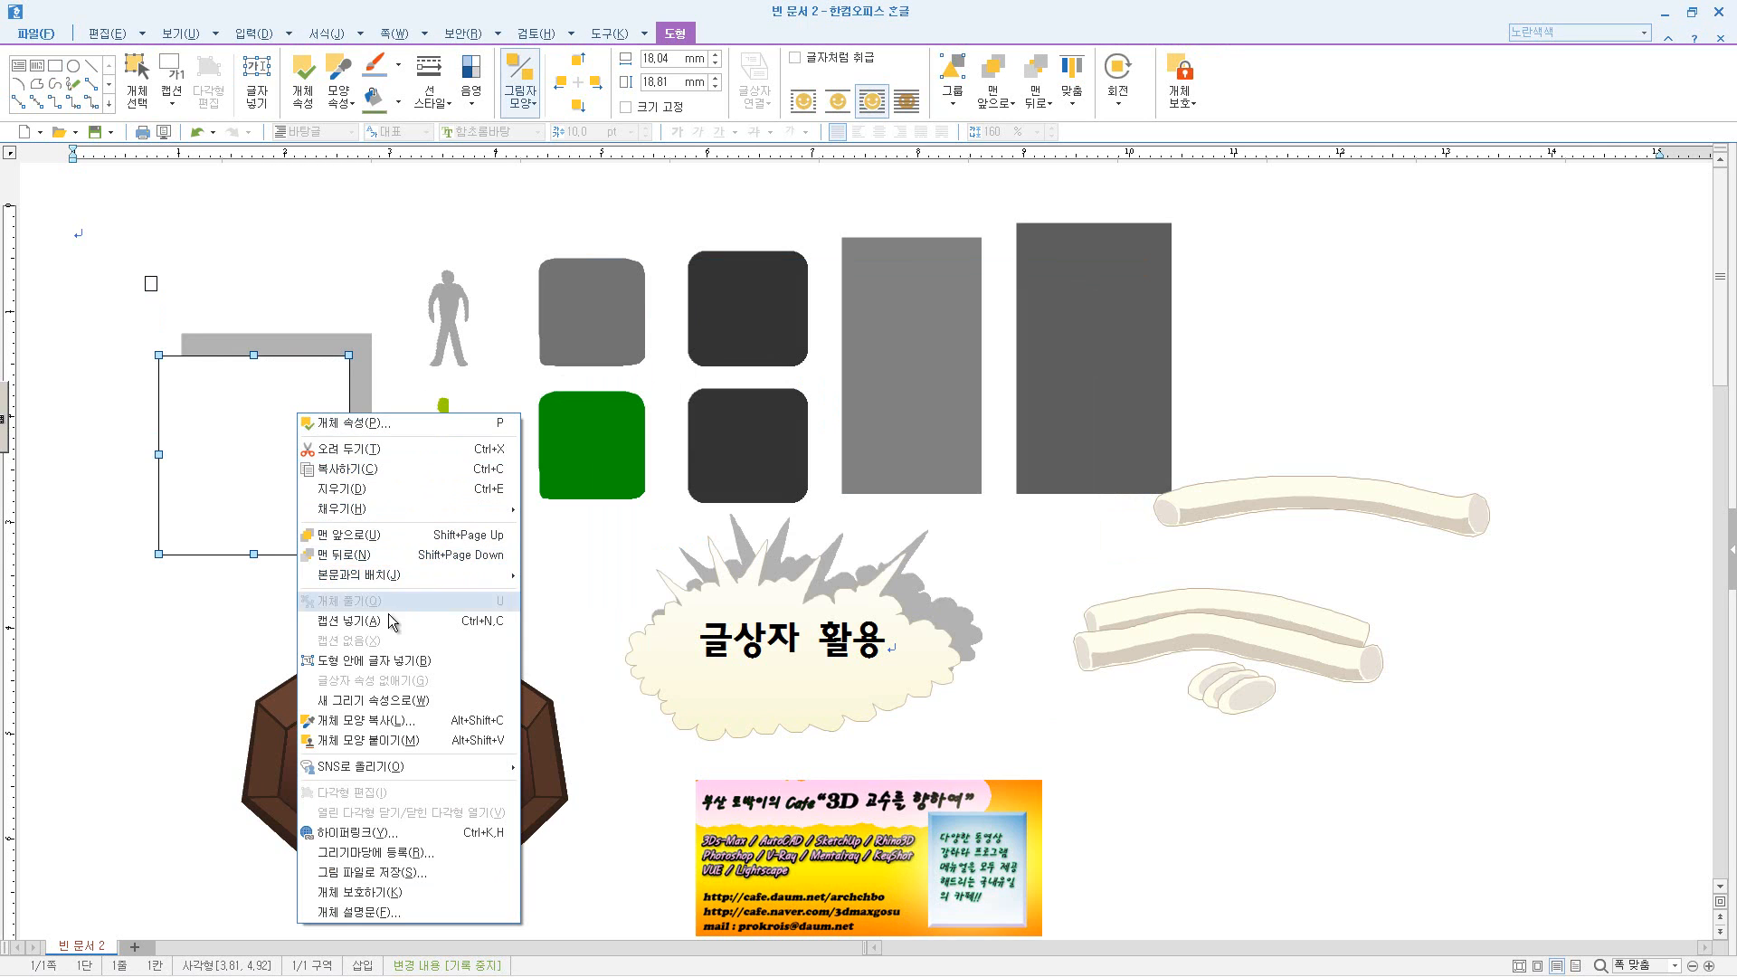
pyautogui.click(395, 661)
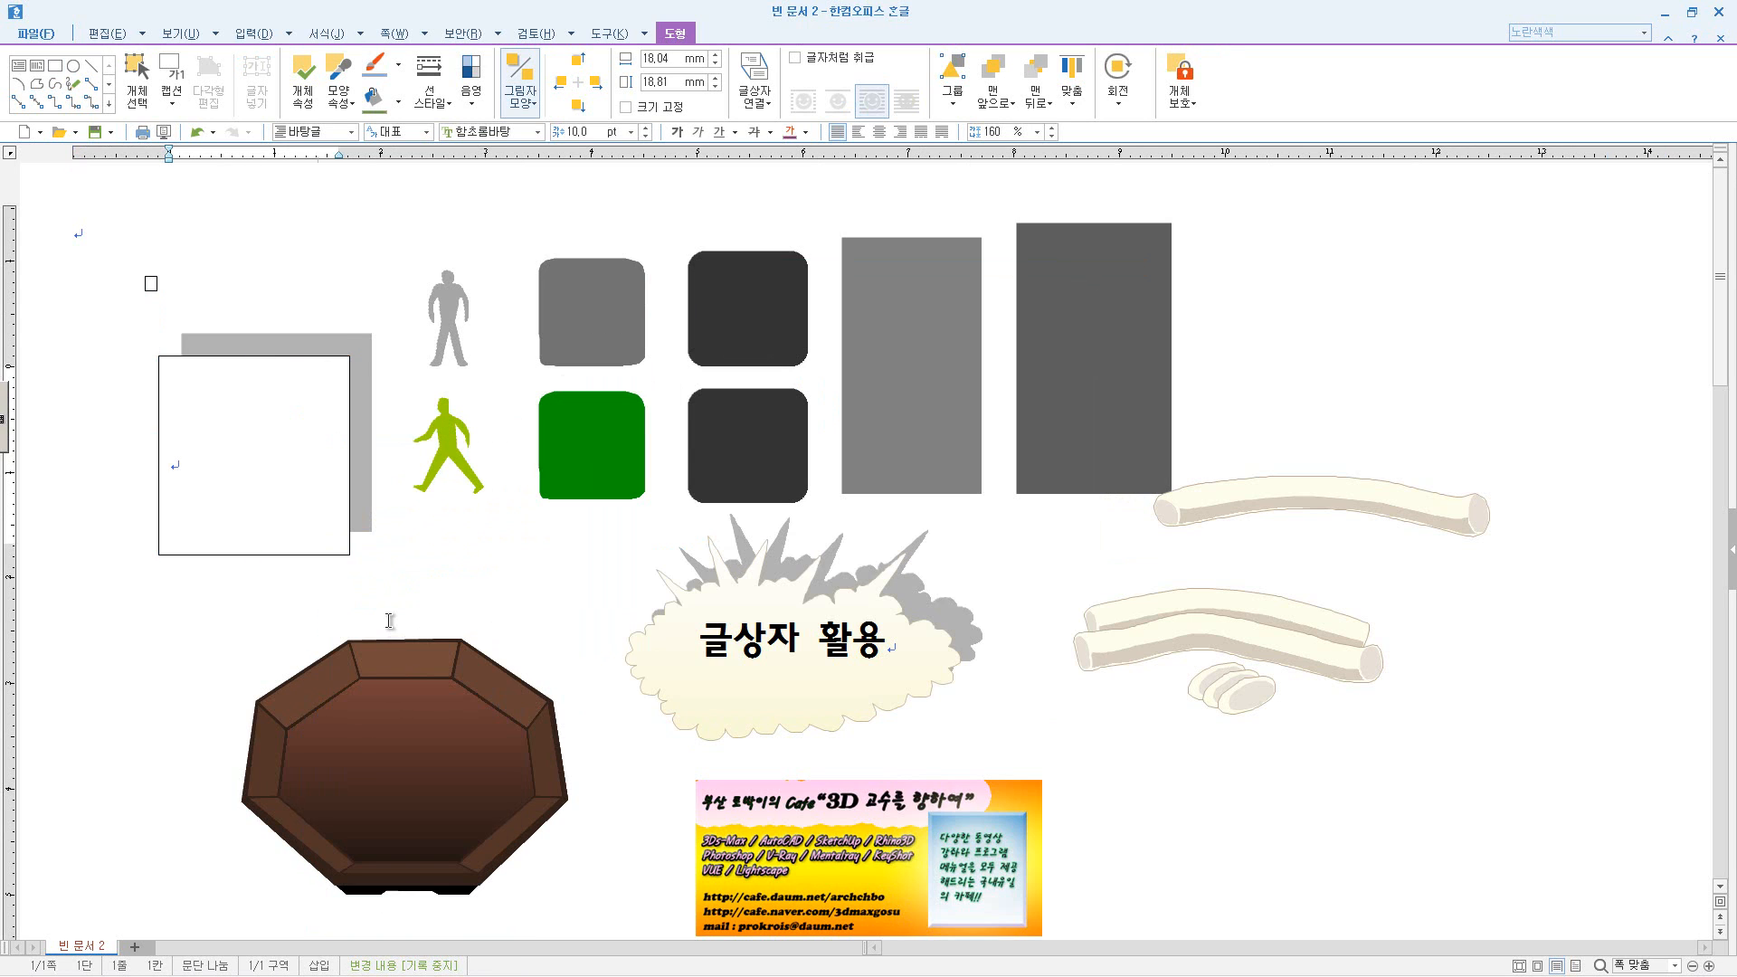
pyautogui.write('ㄹㅇㄹㅇ')
pyautogui.click(389, 621)
pyautogui.click(347, 553)
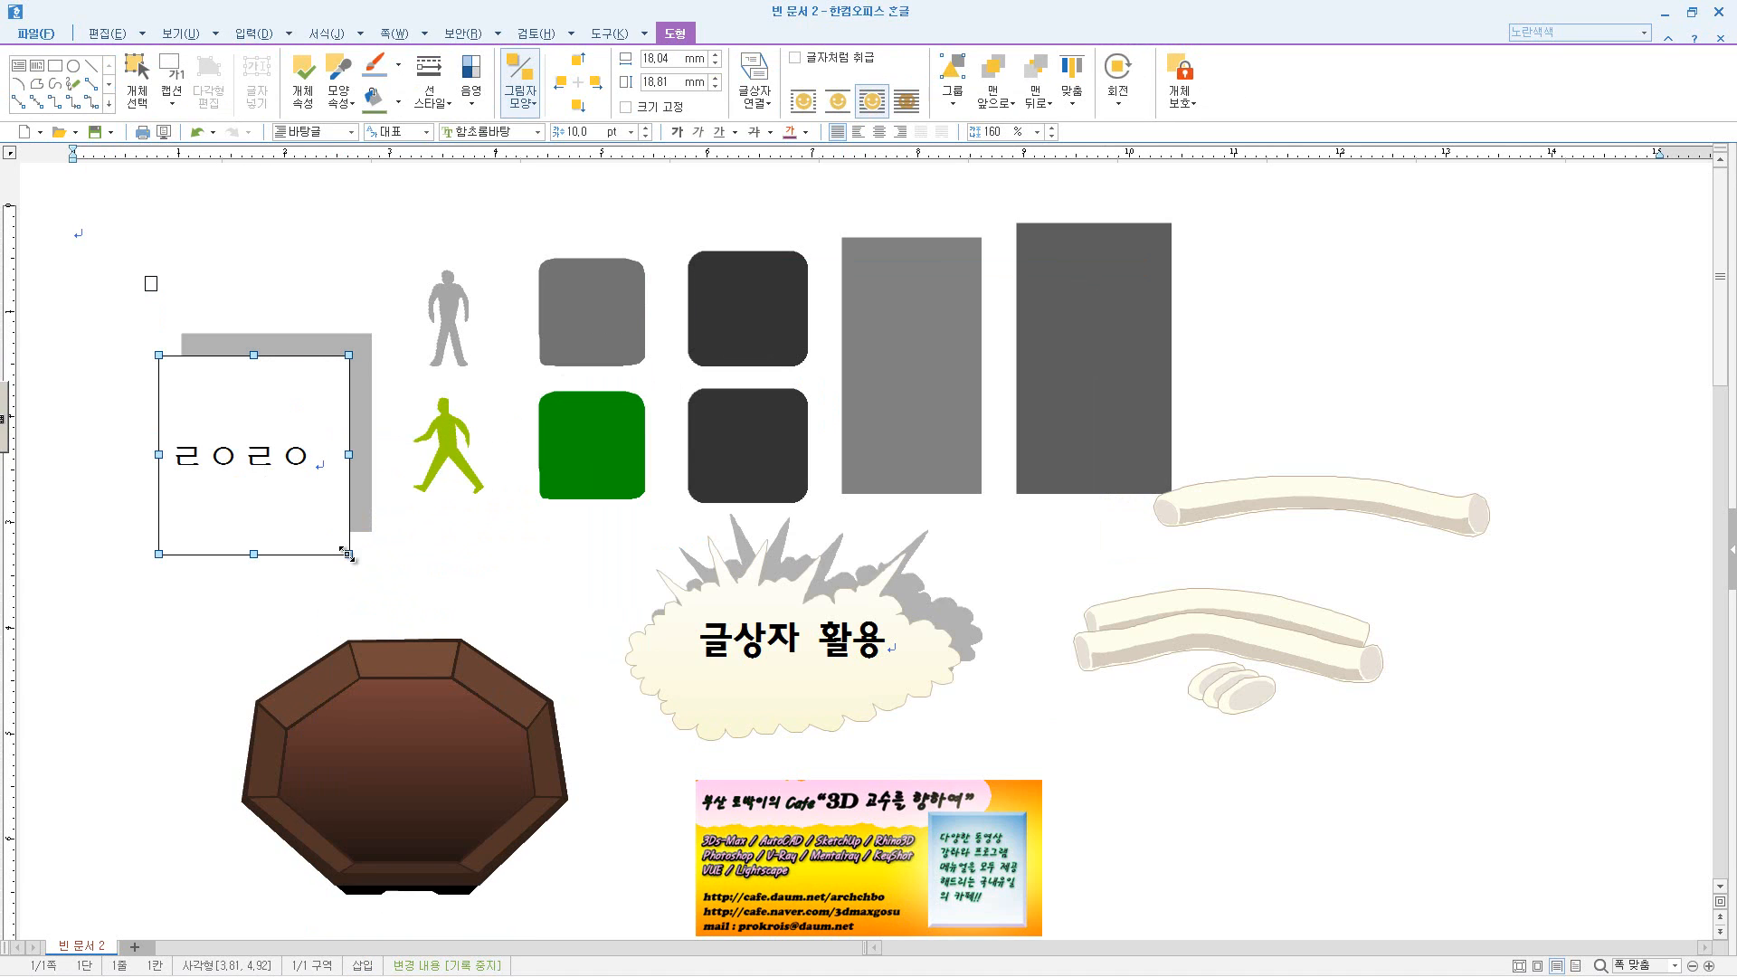
pyautogui.moveTo(349, 355); pyautogui.dragTo(405, 290)
# - Draw an irregular polygon of about 25 × 15 mm overlapping the yellow banner image, below the cloud
pyautogui.click(37, 83)
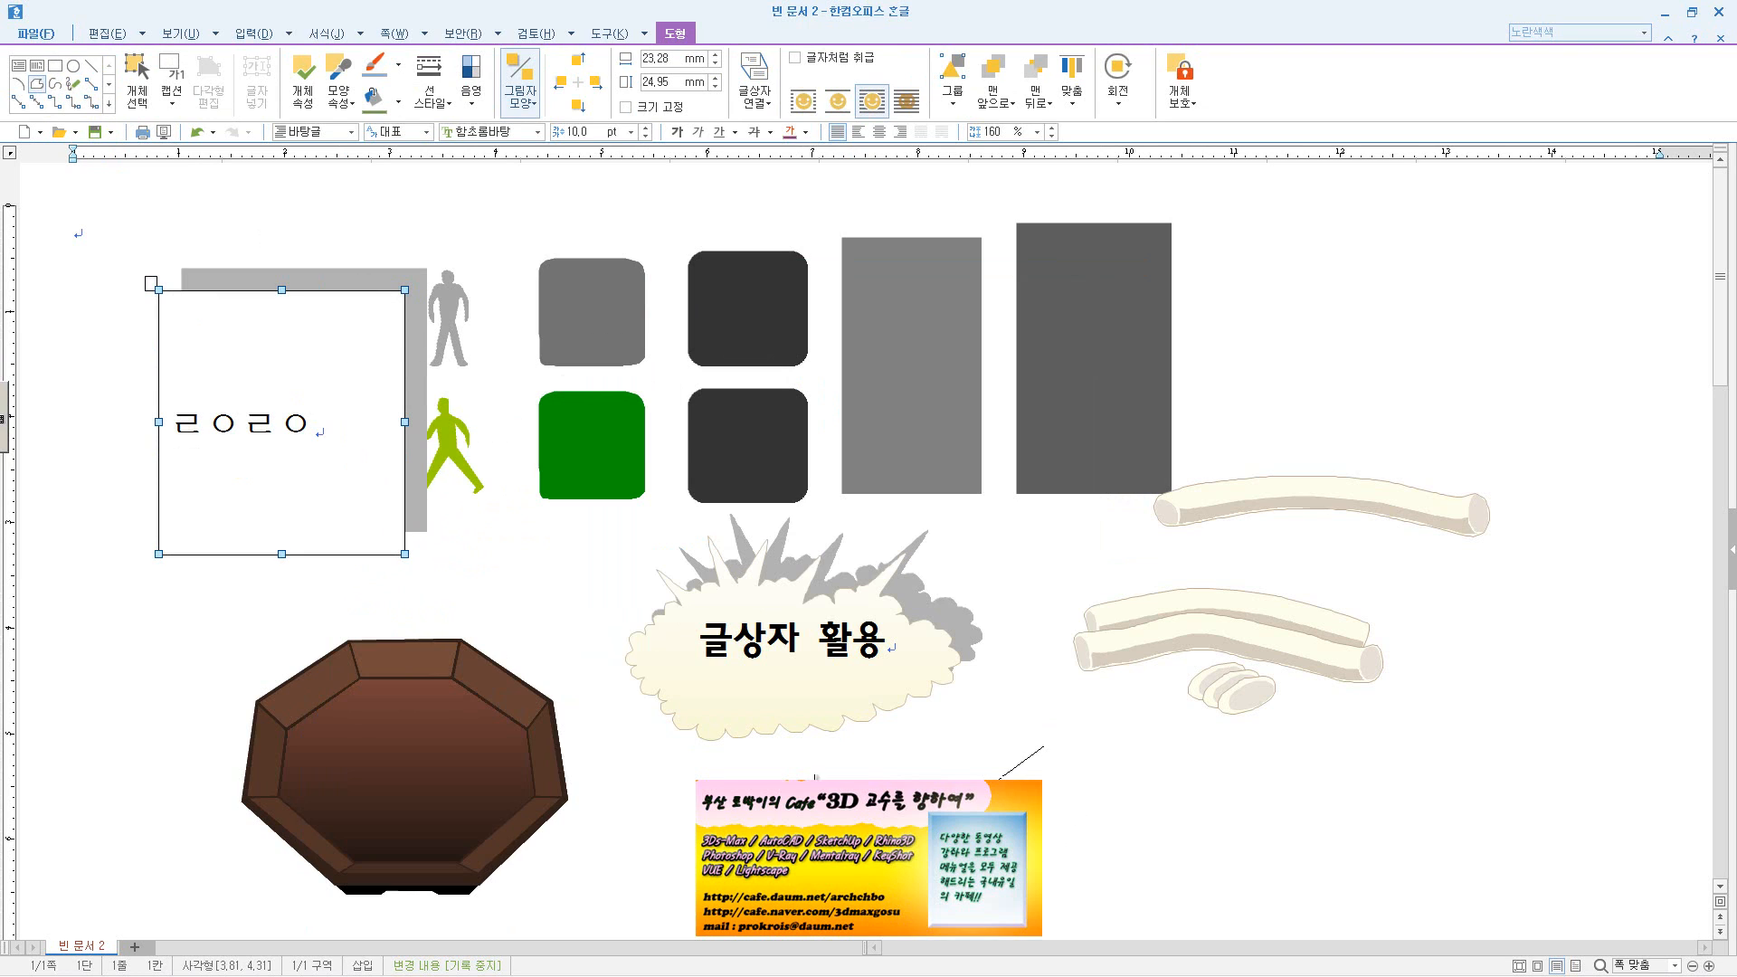
pyautogui.moveTo(815, 787)
pyautogui.mouseDown()
pyautogui.moveTo(1032, 724)
pyautogui.moveTo(1047, 748)
pyautogui.mouseUp()
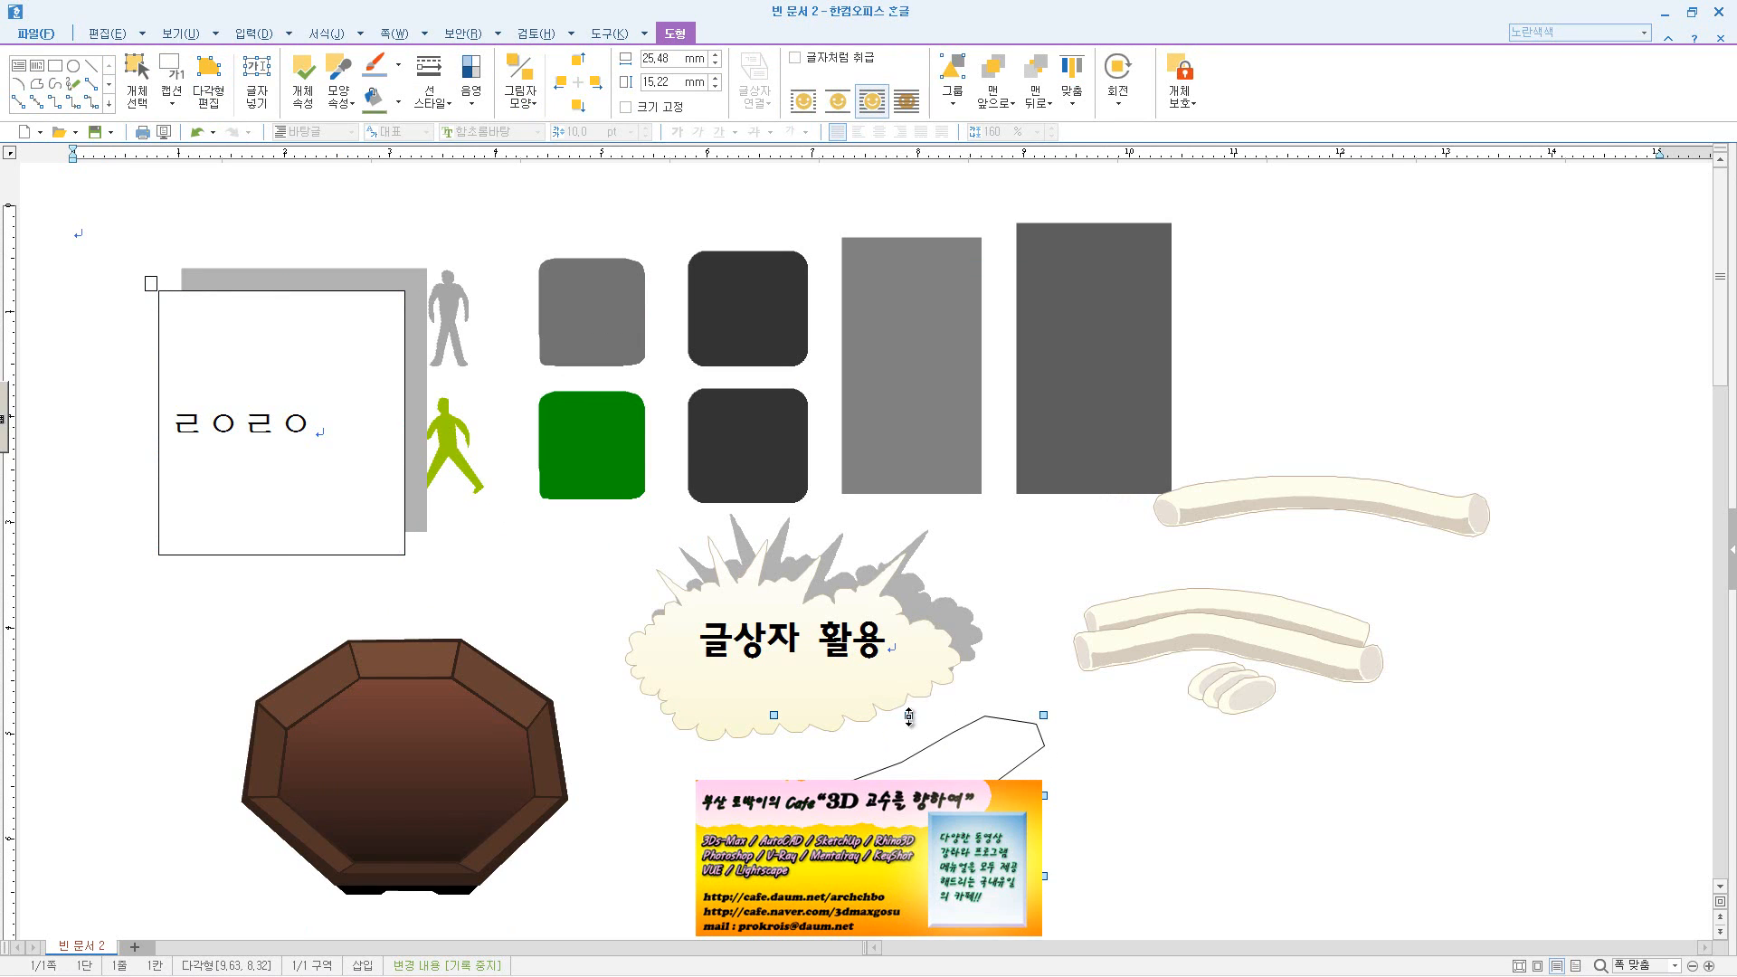
pyautogui.click(1220, 837)
# - Edit the polygon's points, pulling its upper right one outward until the shape is about 35 mm wide
pyautogui.click(997, 771)
pyautogui.click(208, 80)
pyautogui.moveTo(1038, 721); pyautogui.dragTo(1147, 715)
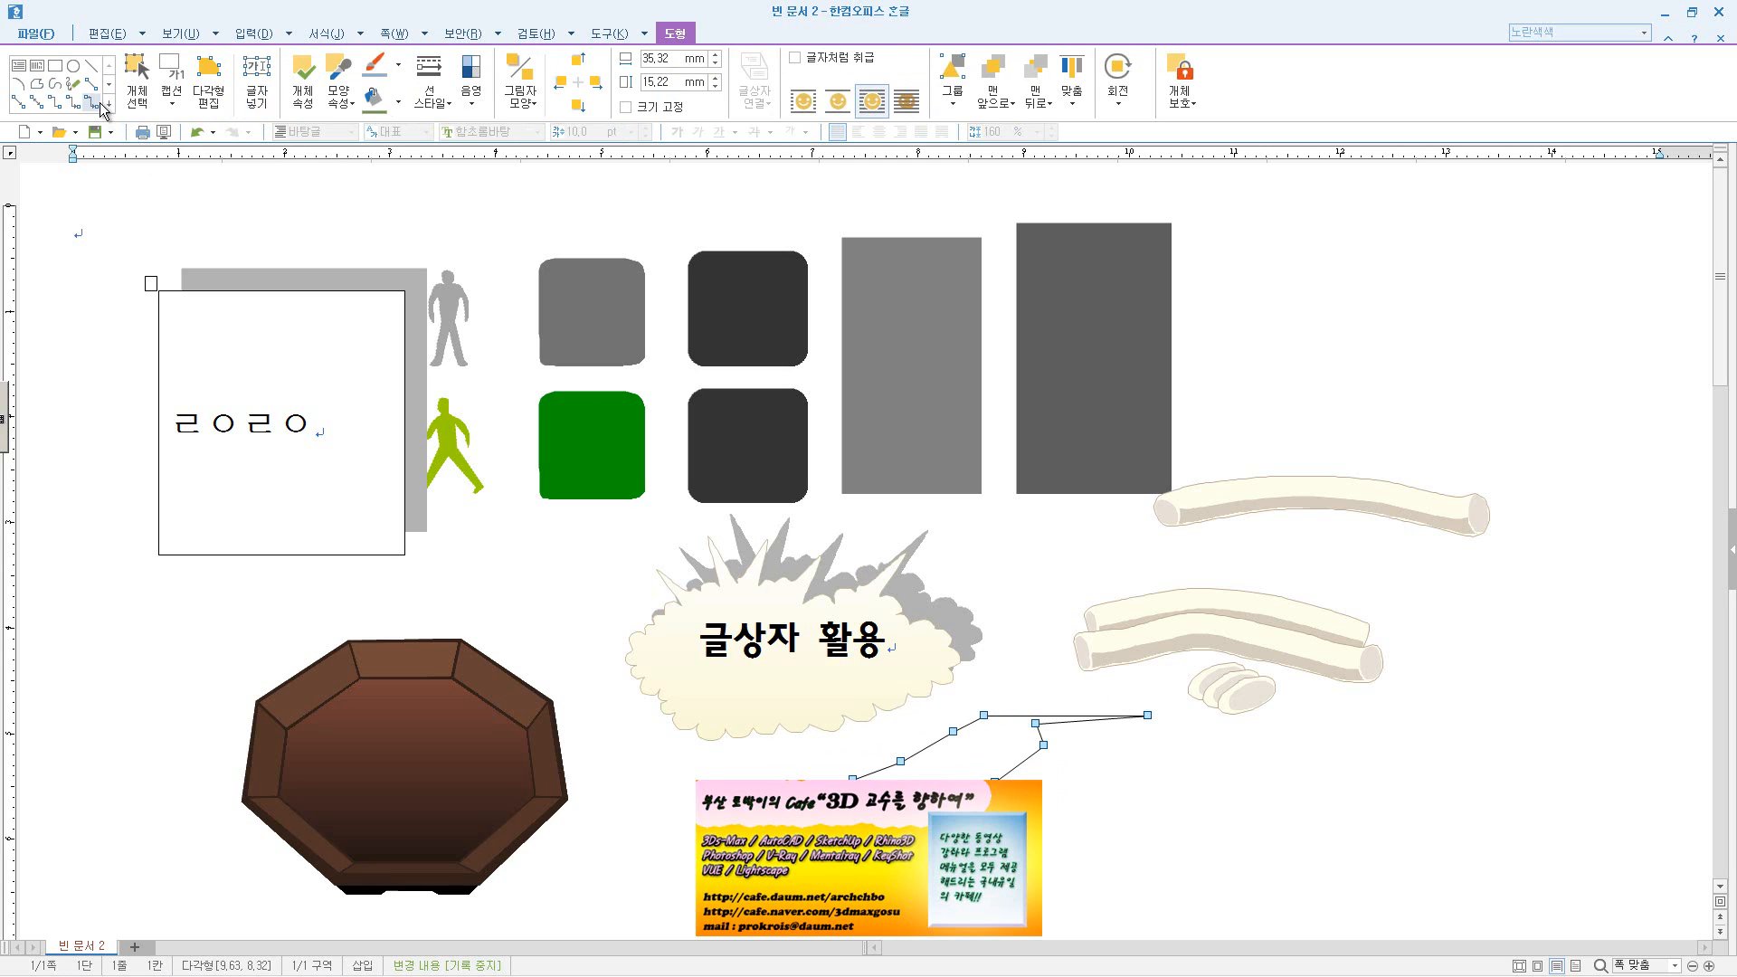
# - Draw a rounded freeform polygon of about 16 × 18 mm right of the banner and make it hold text
pyautogui.click(38, 85)
pyautogui.moveTo(1461, 798)
pyautogui.mouseDown()
pyautogui.moveTo(1545, 869)
pyautogui.moveTo(1601, 721)
pyautogui.moveTo(1461, 798)
pyautogui.mouseUp()
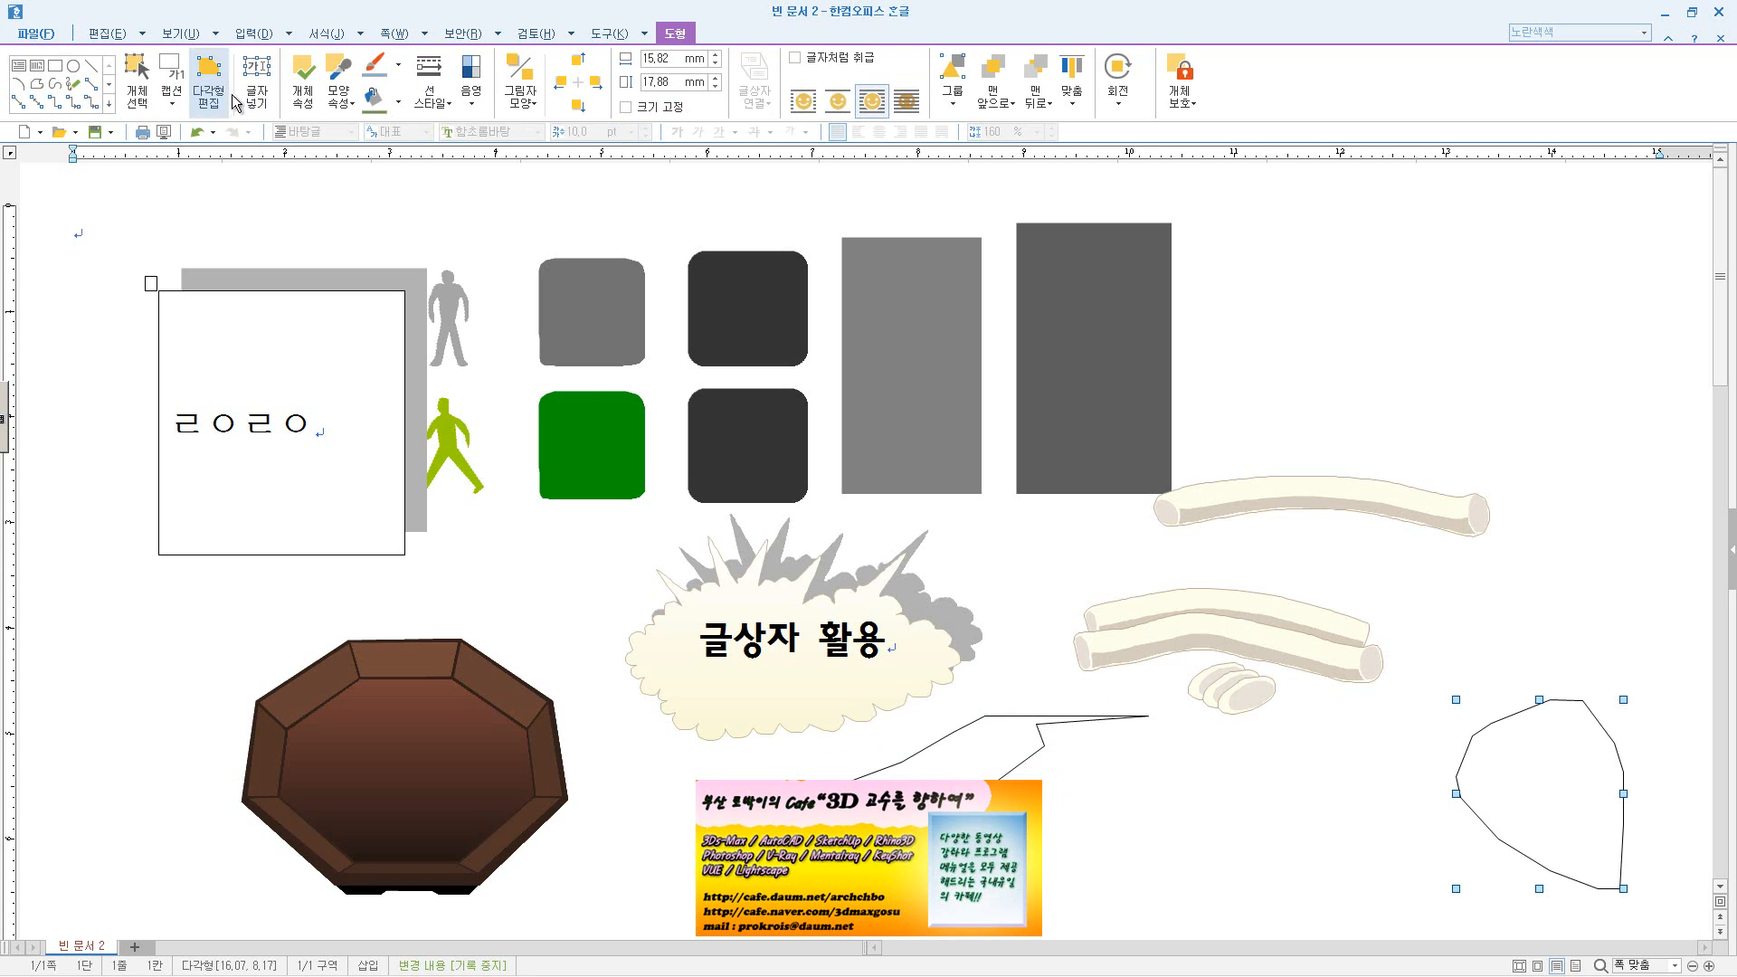
pyautogui.click(257, 82)
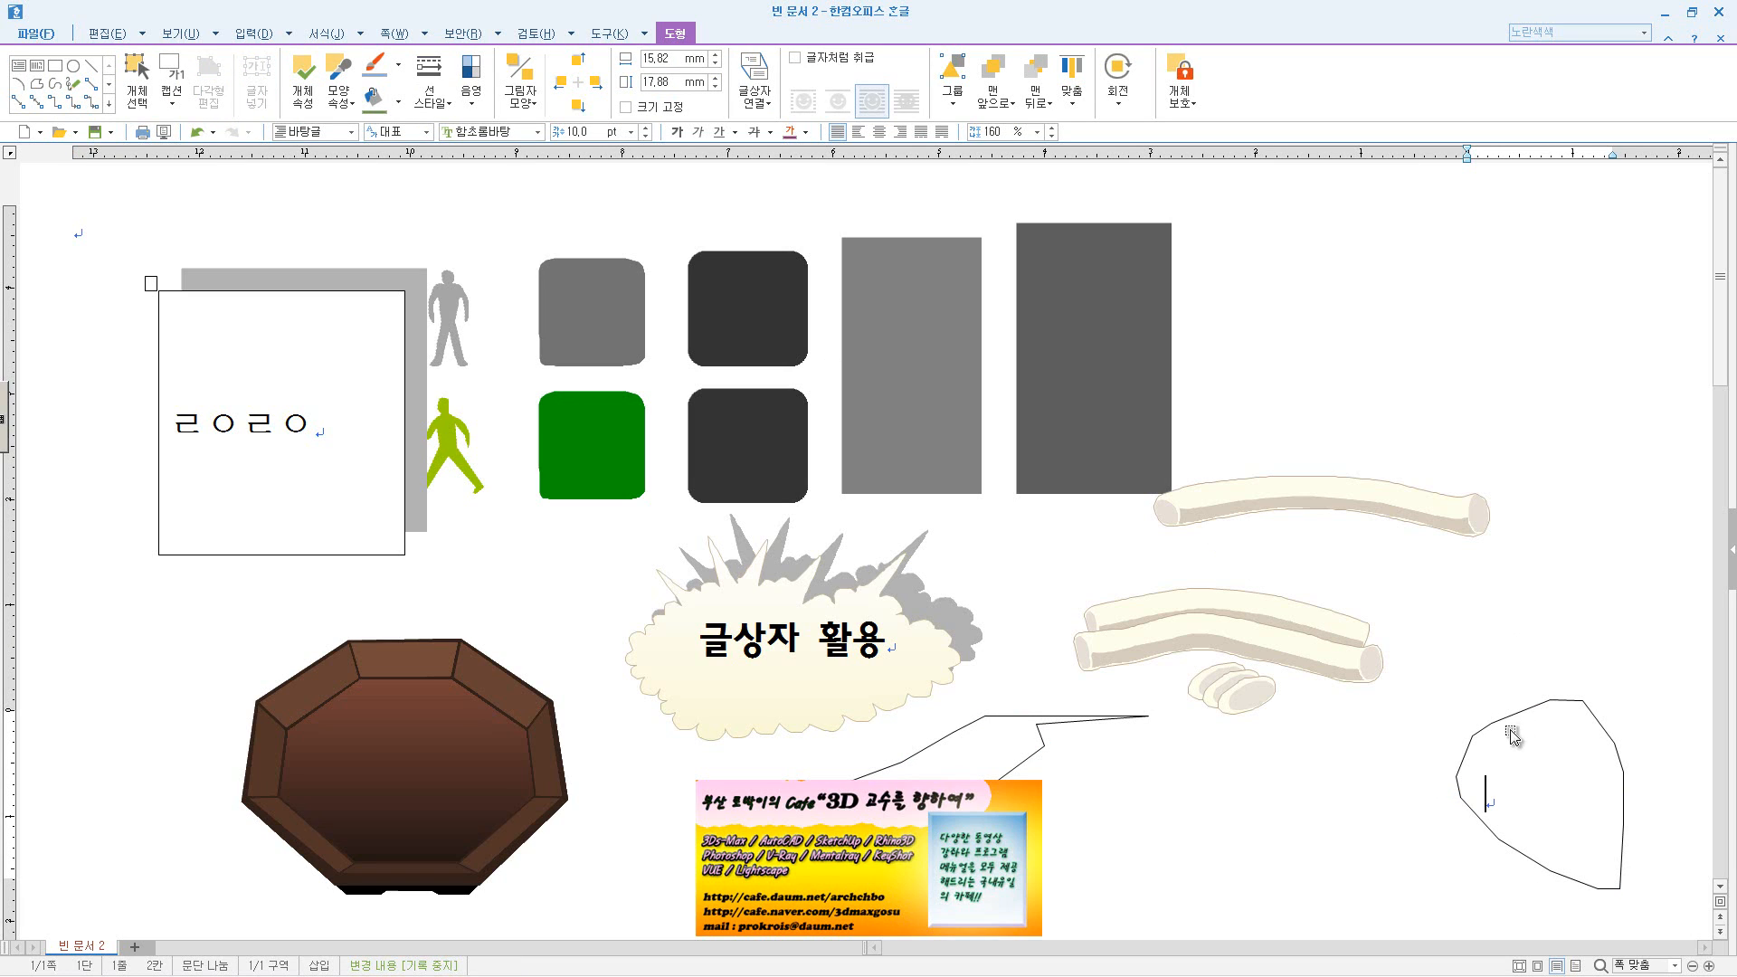
# - Edit the rounded polygon's outline by pulling two of its left points outward, and delete the shape
pyautogui.click(1475, 734)
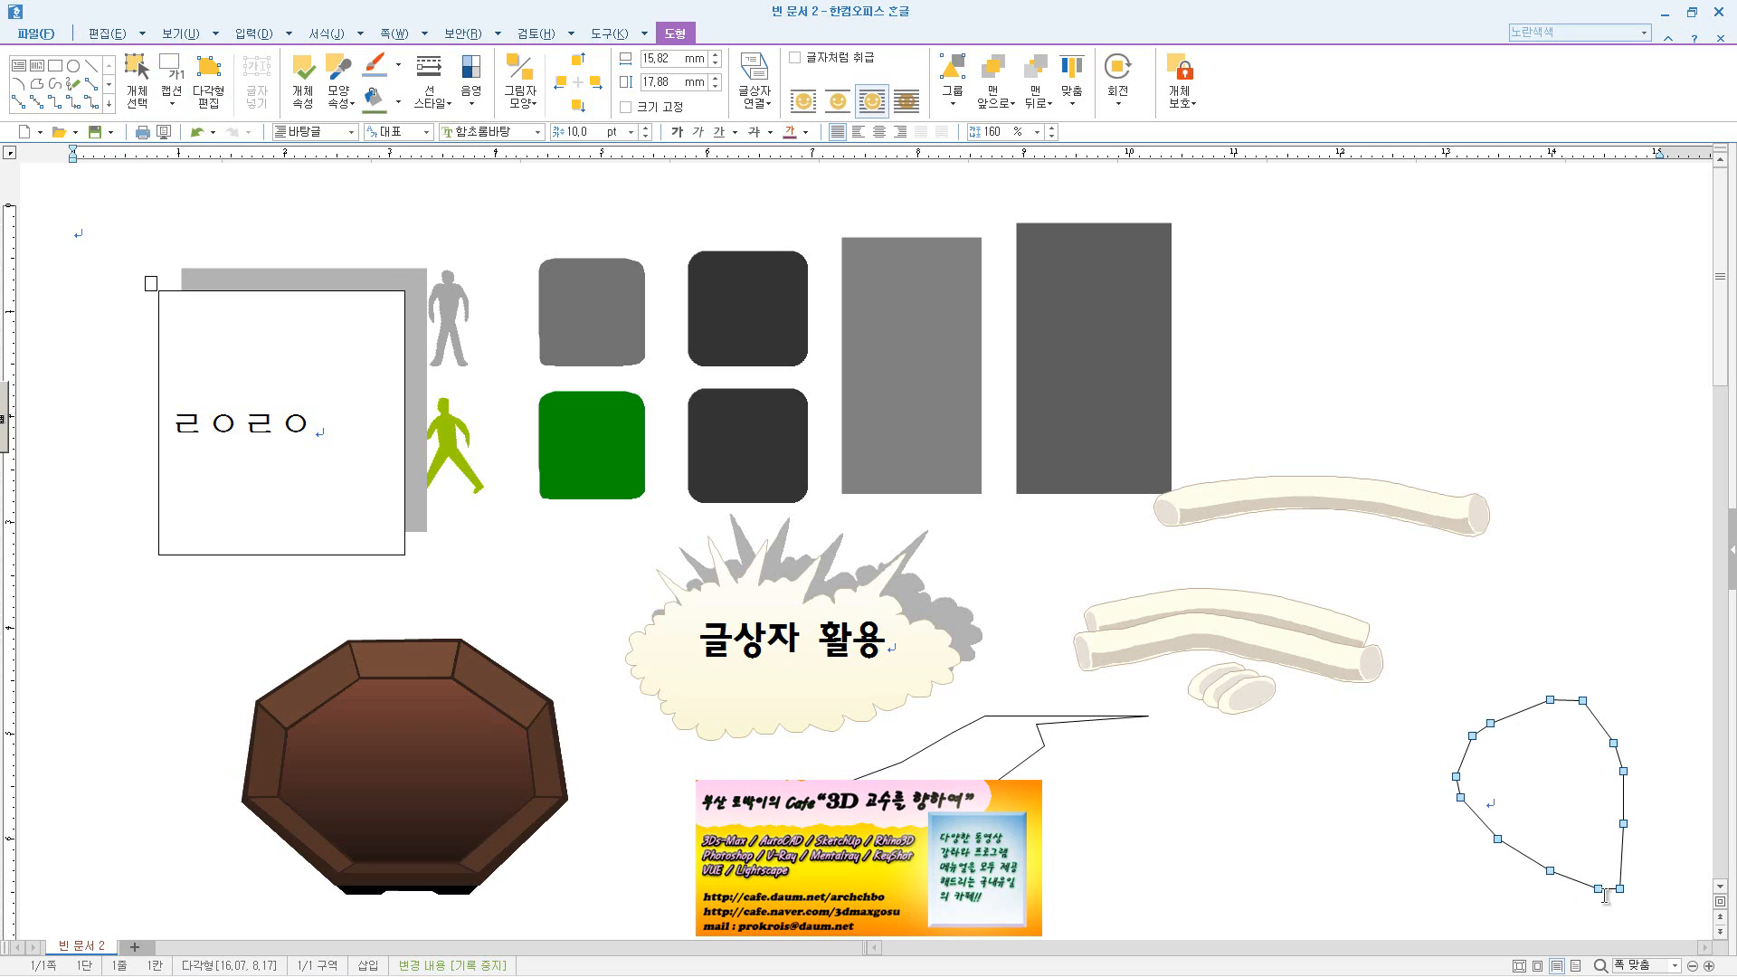
pyautogui.moveTo(1497, 839); pyautogui.dragTo(1409, 872)
pyautogui.moveTo(1463, 798); pyautogui.dragTo(1113, 579)
pyautogui.press('Delete')
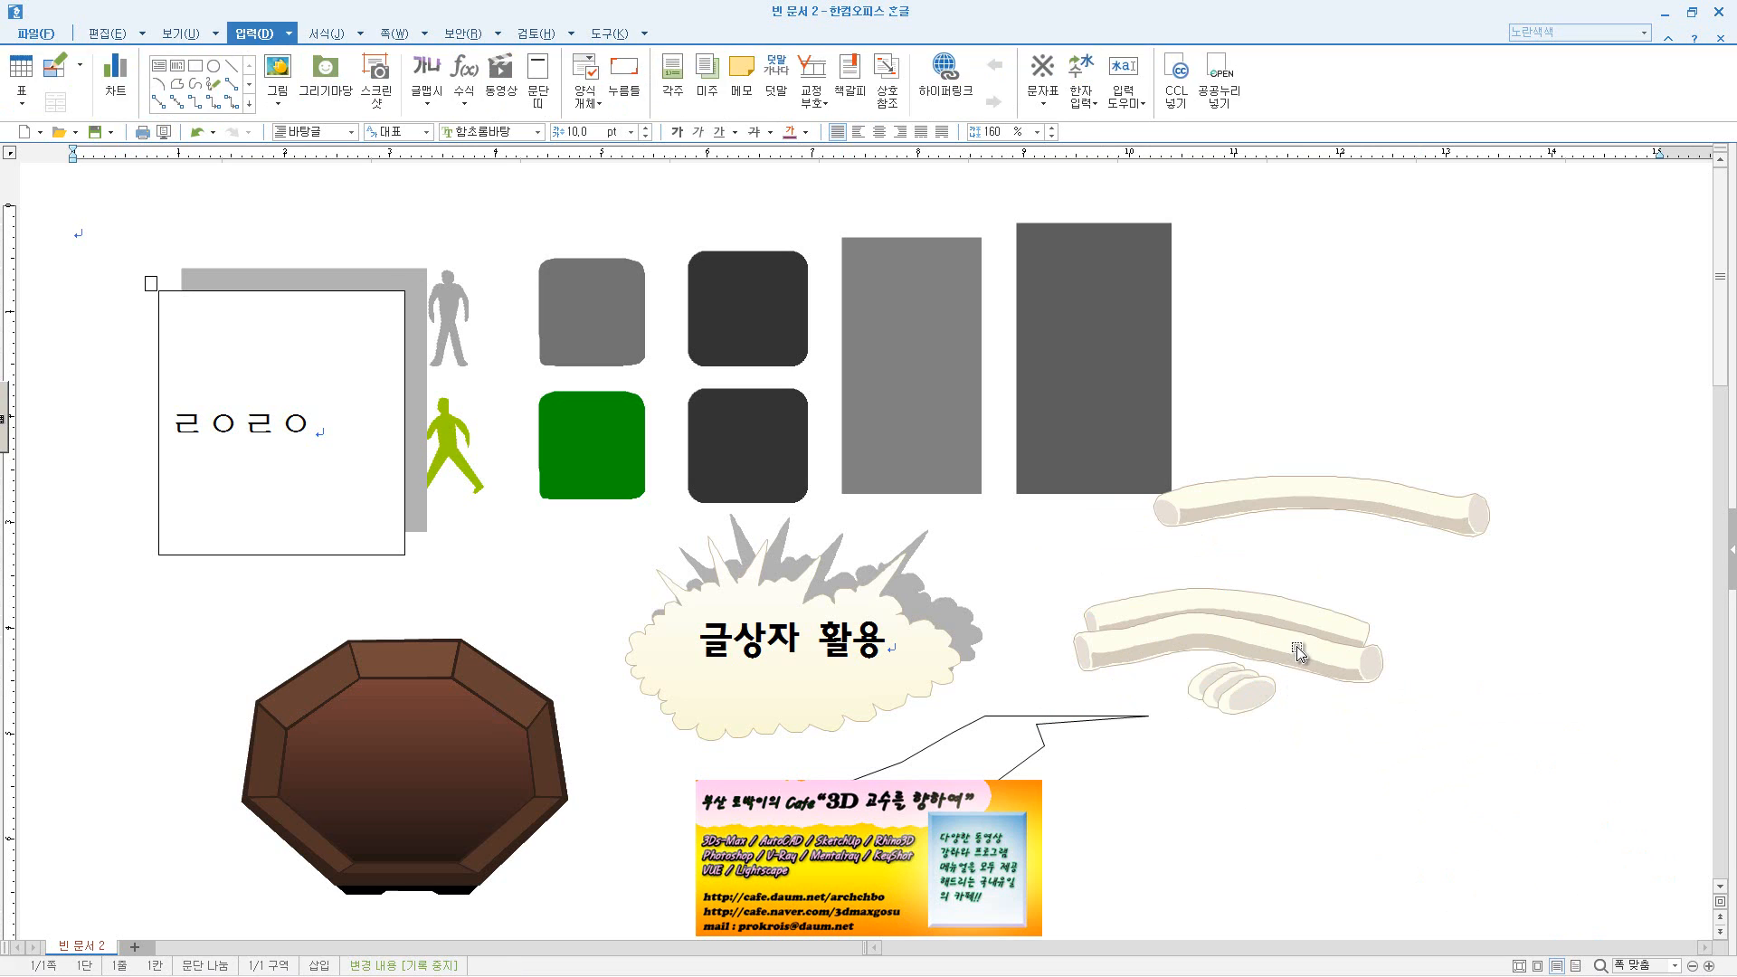
# - Delete all the rice cake pieces, both the long ones and the slices
pyautogui.click(1298, 648)
pyautogui.press('Delete')
pyautogui.click(1344, 489)
pyautogui.press('Delete')
pyautogui.click(1327, 613)
pyautogui.press('Delete')
pyautogui.click(1258, 680)
pyautogui.press('Delete')
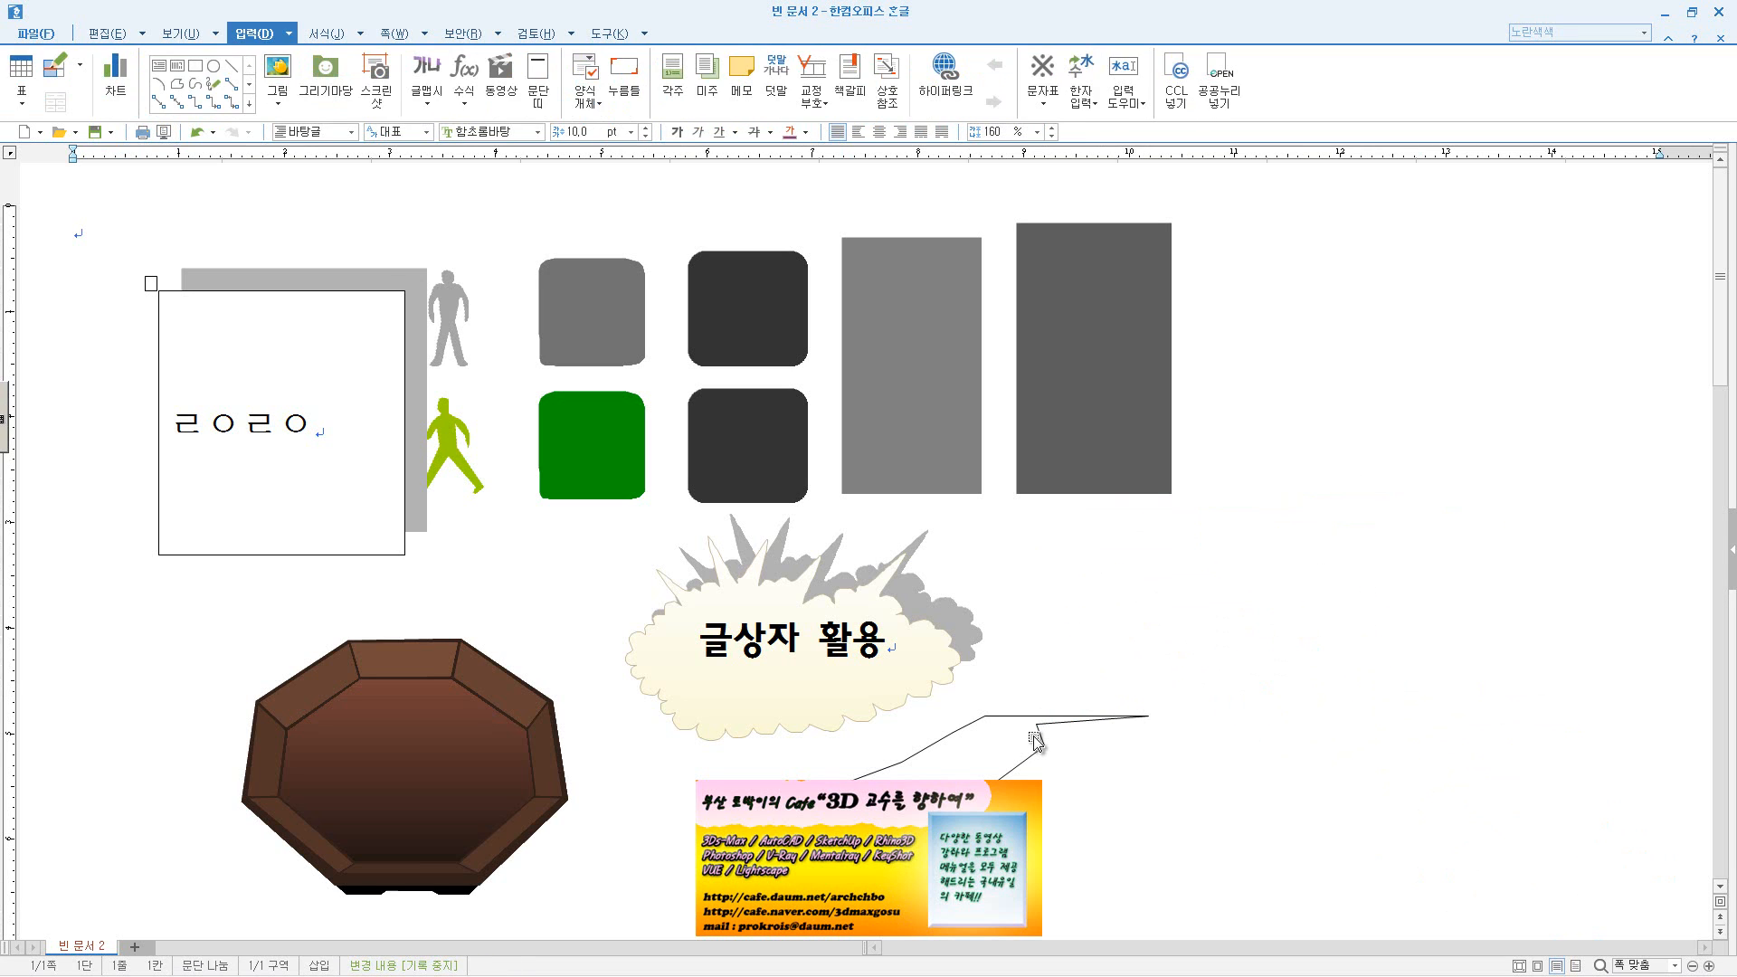
# - Delete the polygon above the banner, the octagonal tray and the tray's black base
pyautogui.click(1034, 738)
pyautogui.press('Delete')
pyautogui.click(894, 701)
pyautogui.click(513, 834)
pyautogui.press('Delete')
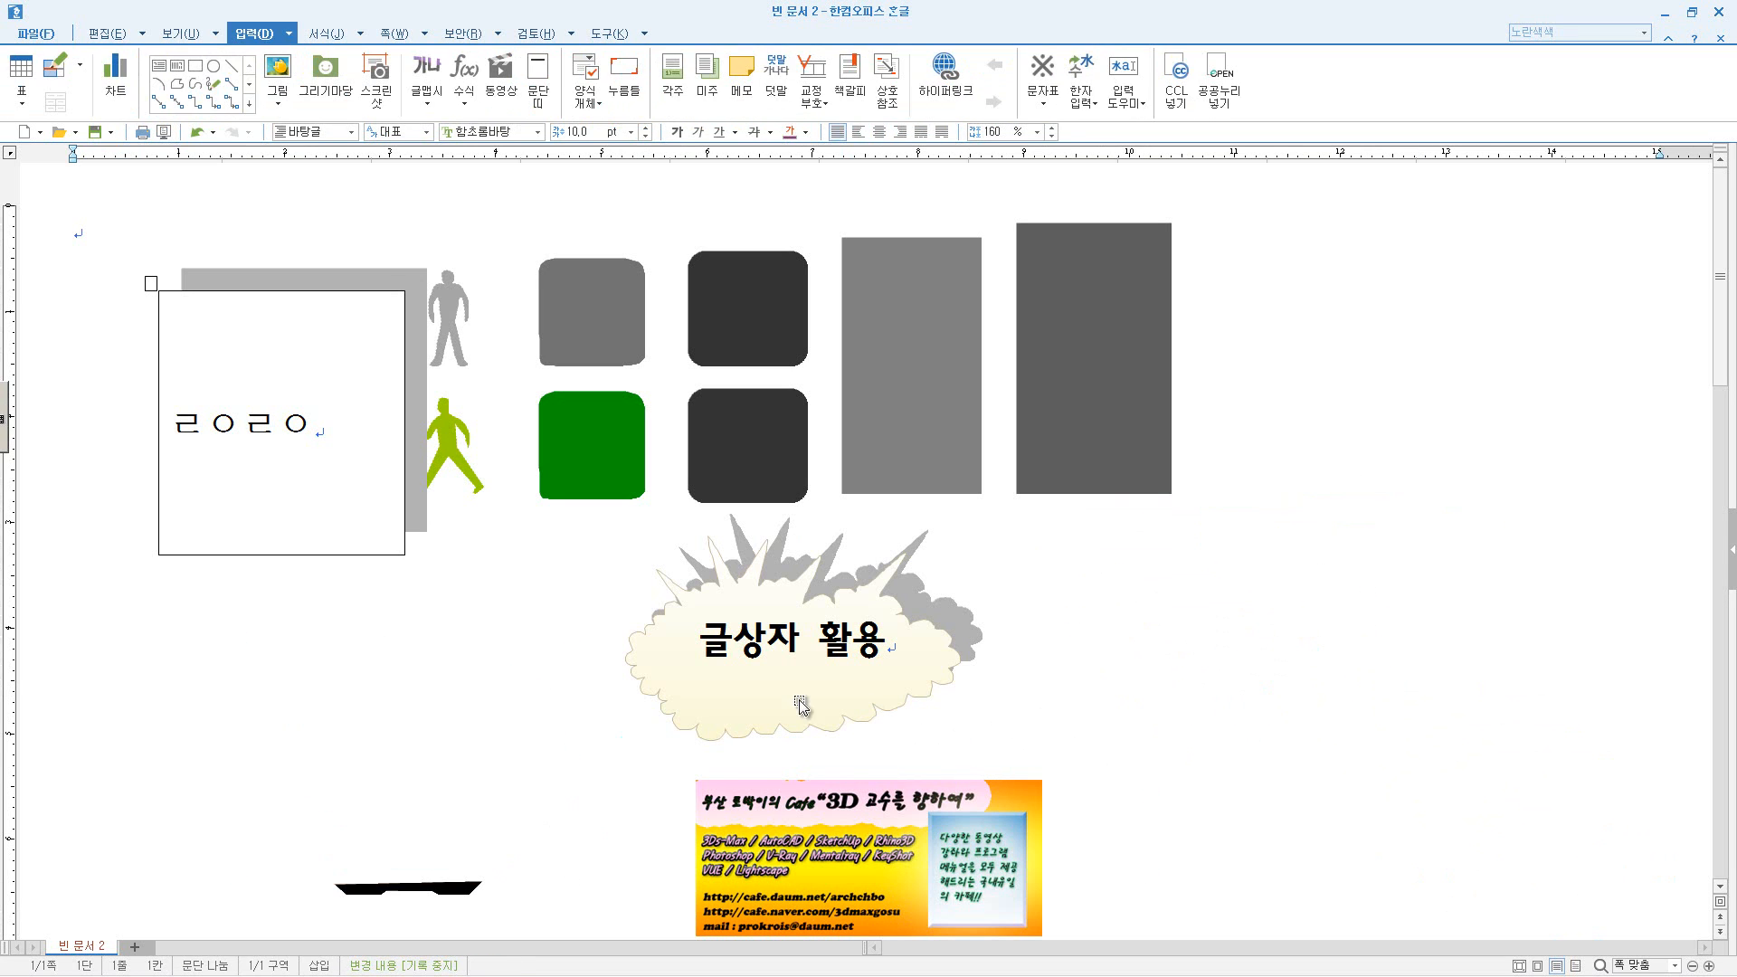
pyautogui.moveTo(837, 675); pyautogui.dragTo(600, 726)
pyautogui.click(472, 886)
pyautogui.press('Delete')
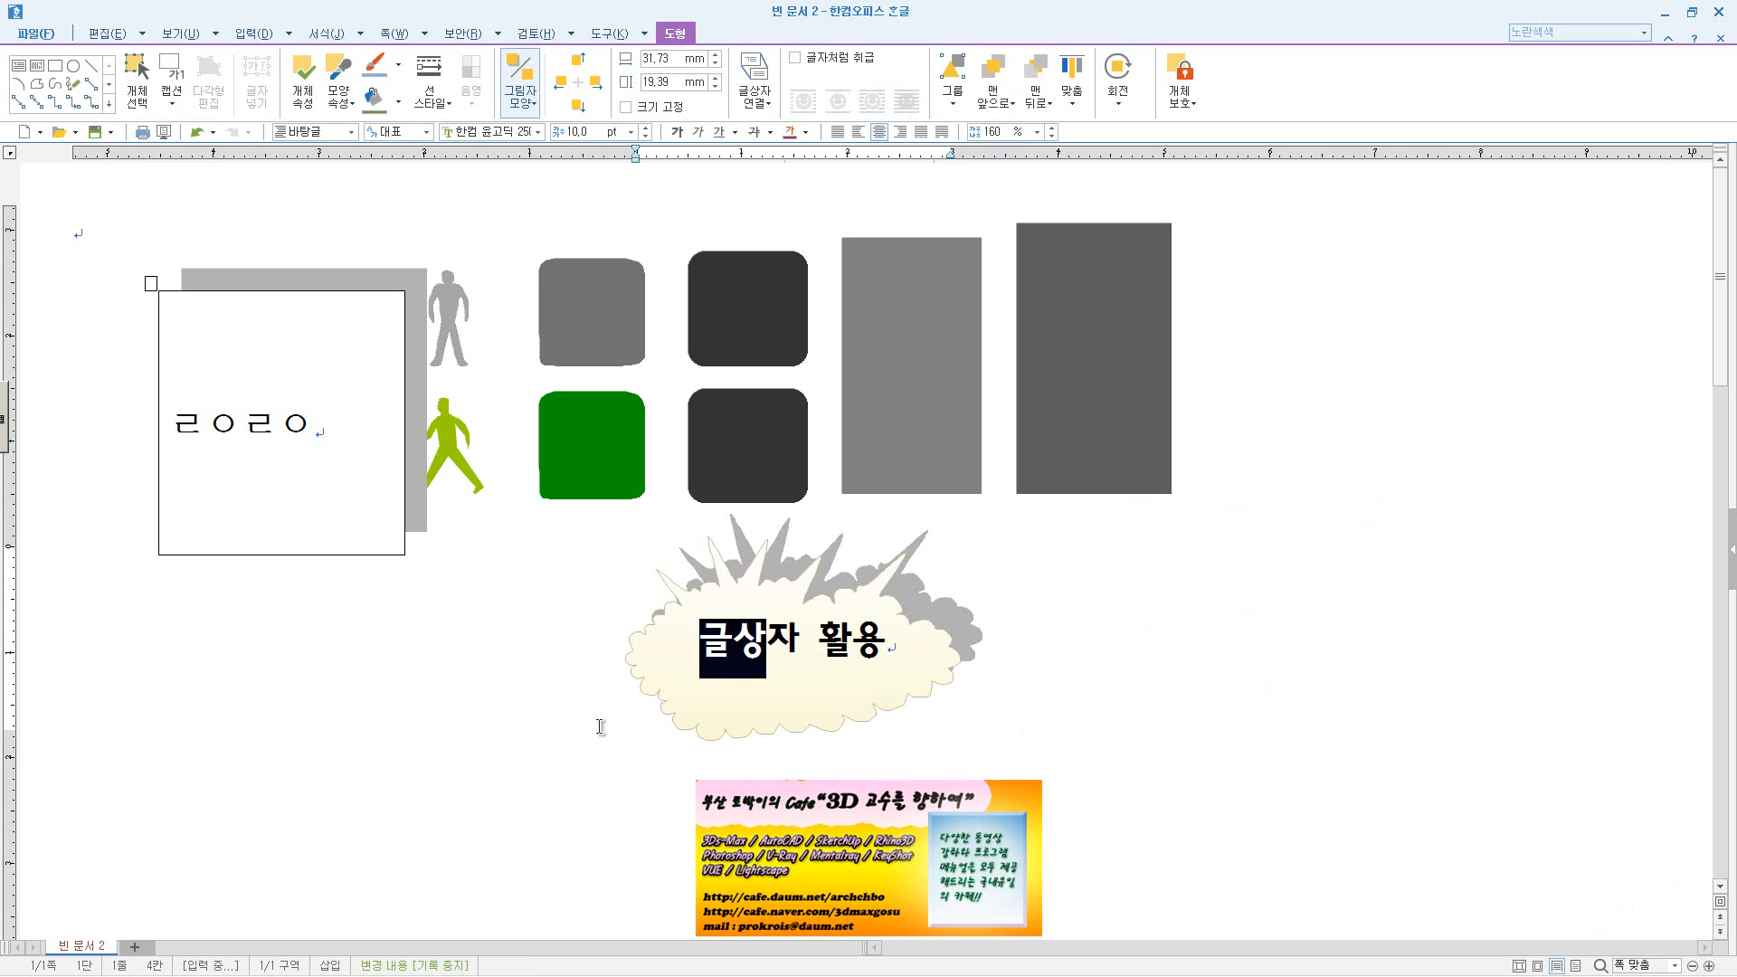
# - Move the cloud text box to the space below the "ㄹㅇㄹㅇ" rectangle
pyautogui.click(867, 679)
pyautogui.click(916, 711)
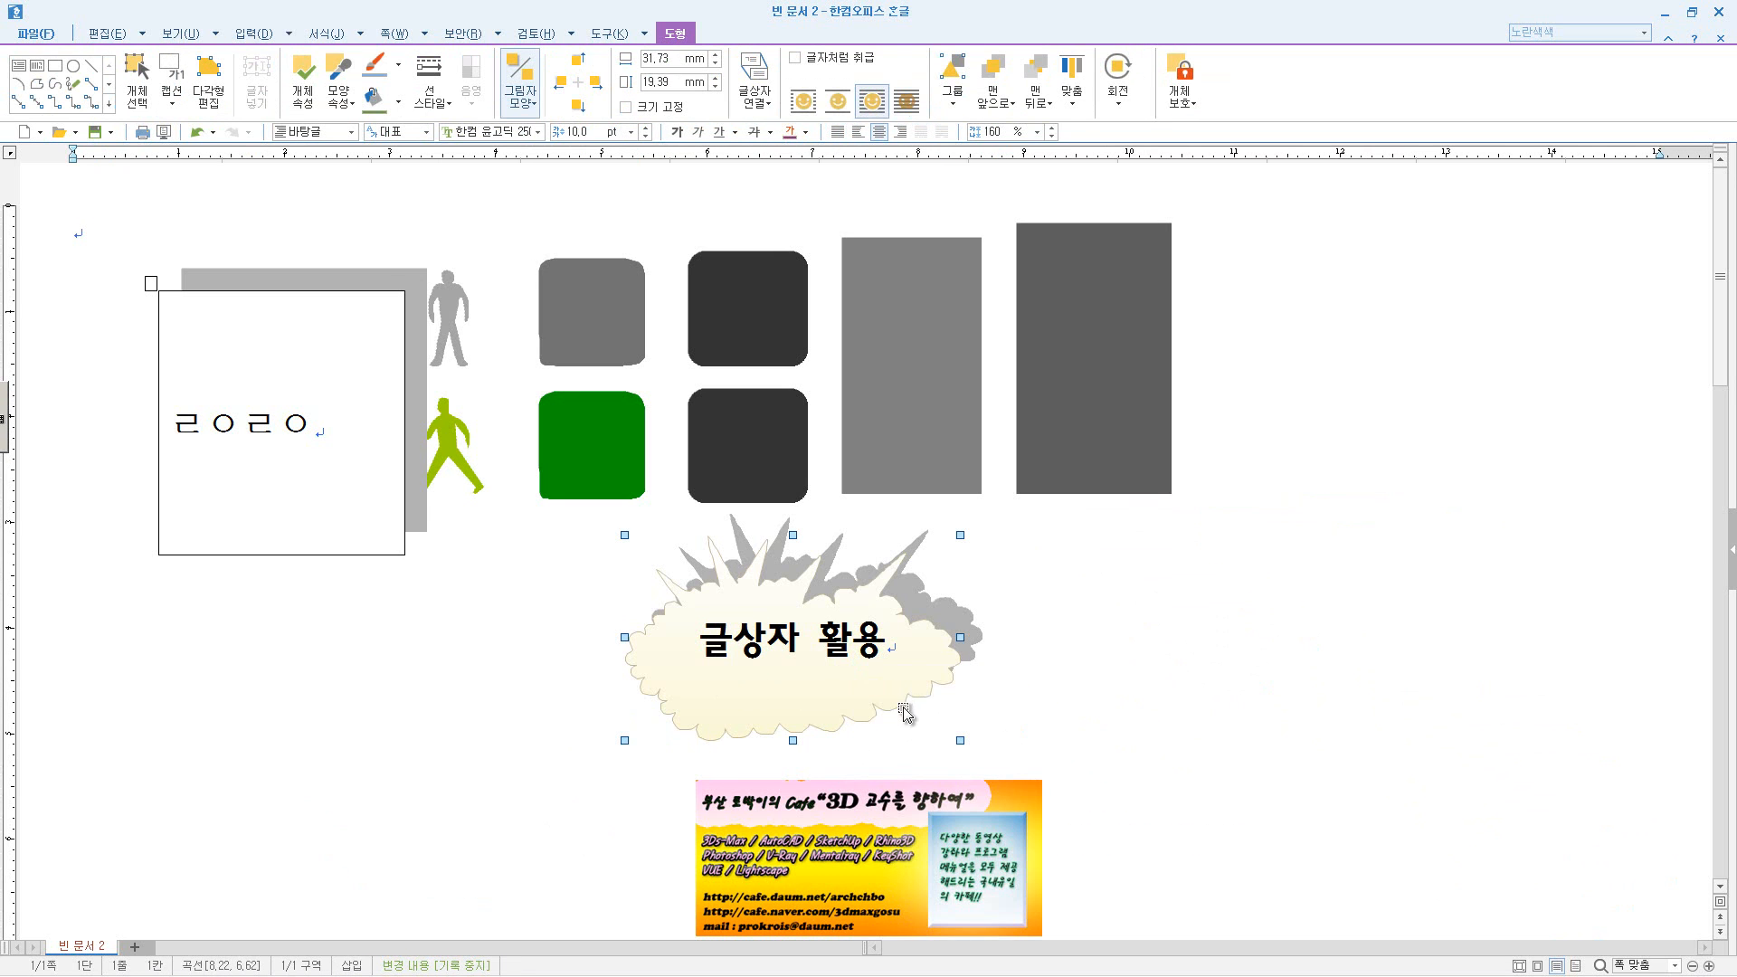
pyautogui.moveTo(892, 719); pyautogui.dragTo(472, 808)
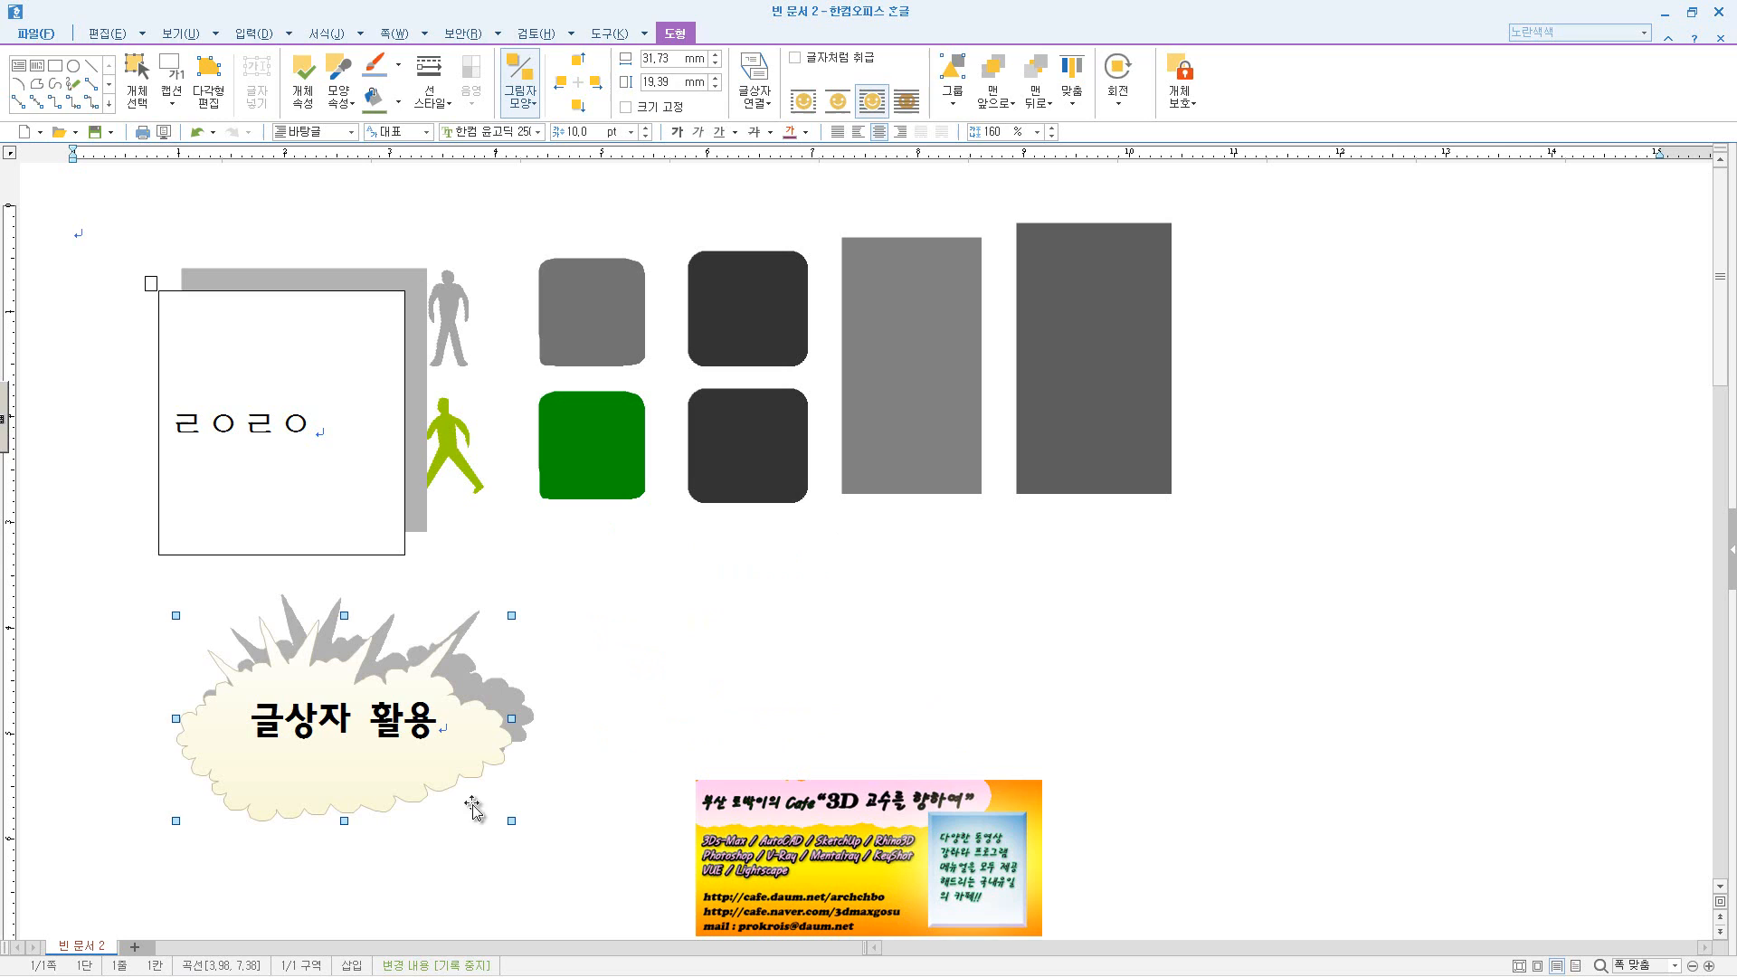
# - Look through the drawing gallery's shared clip art, picking 가족06, and its recently used items
pyautogui.click(664, 813)
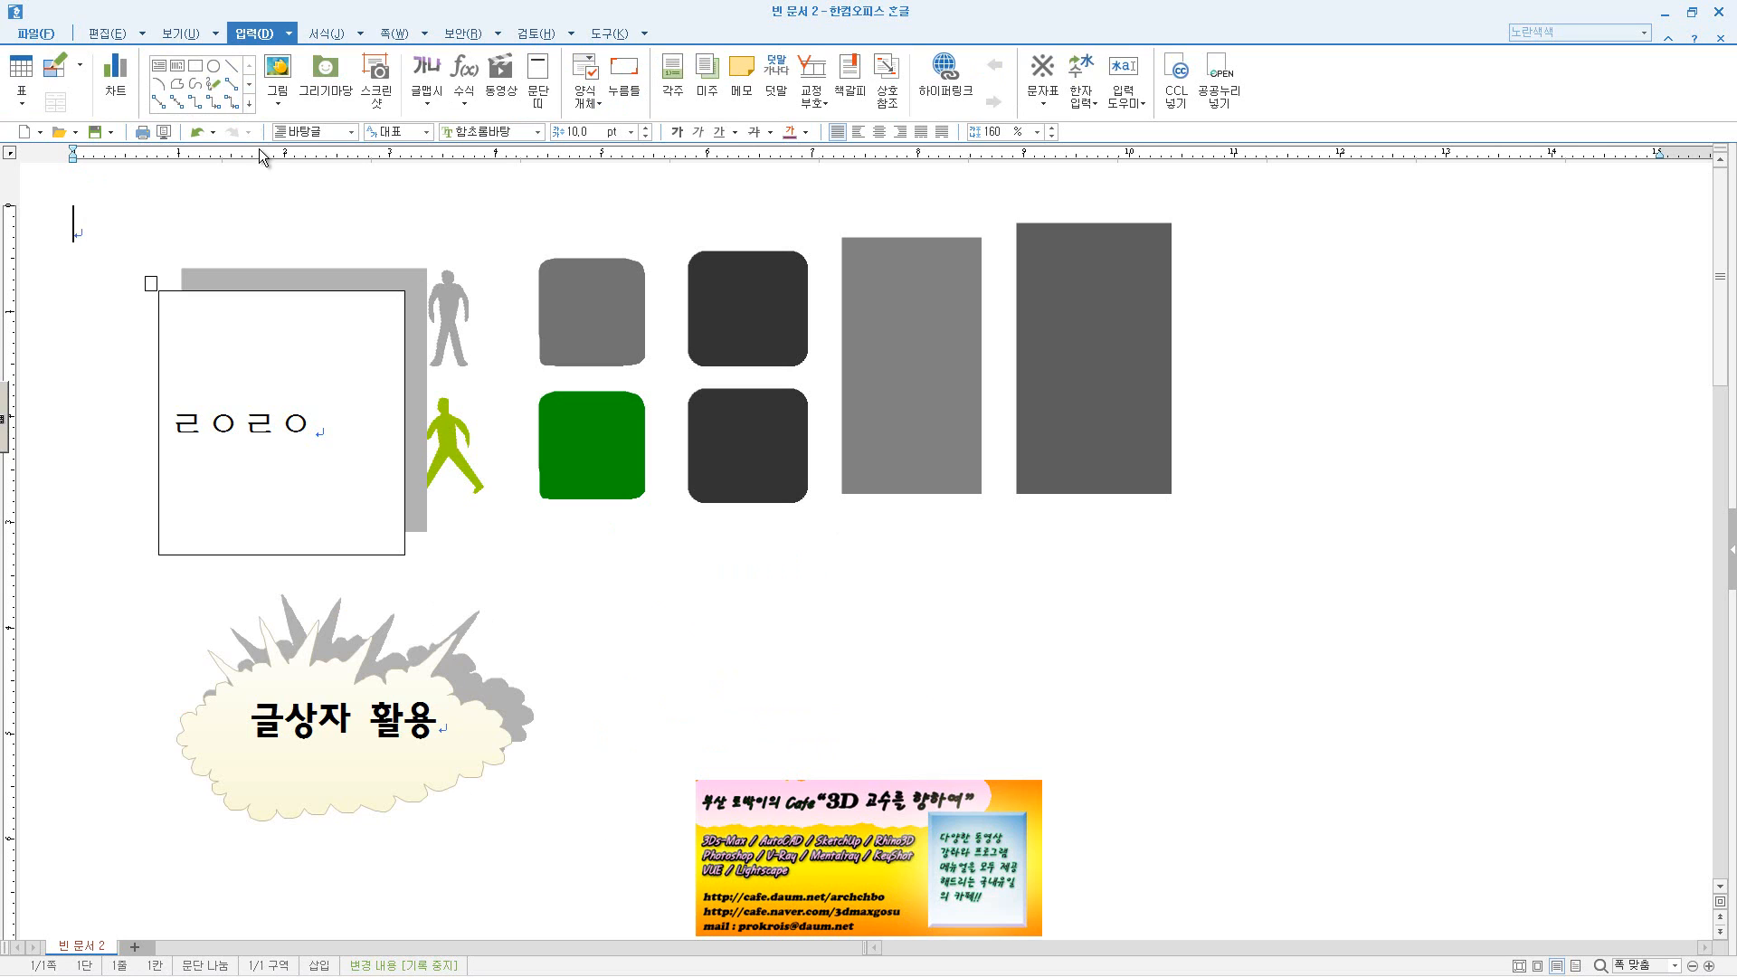
pyautogui.click(318, 74)
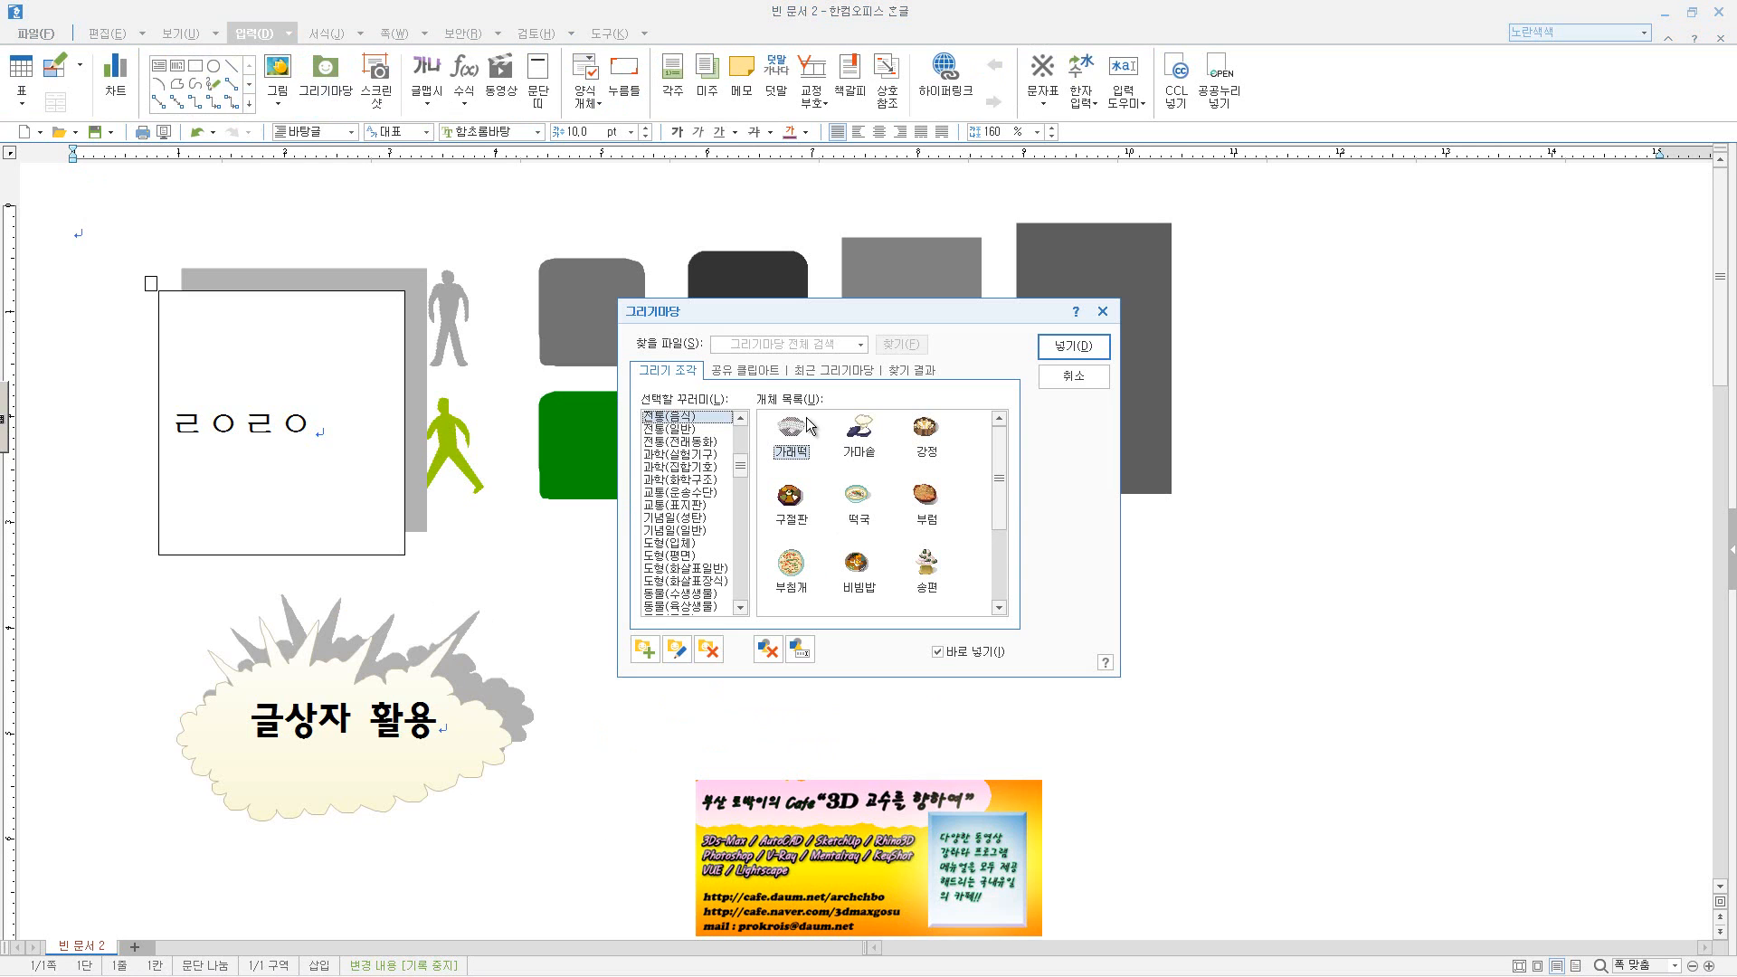
pyautogui.click(1070, 376)
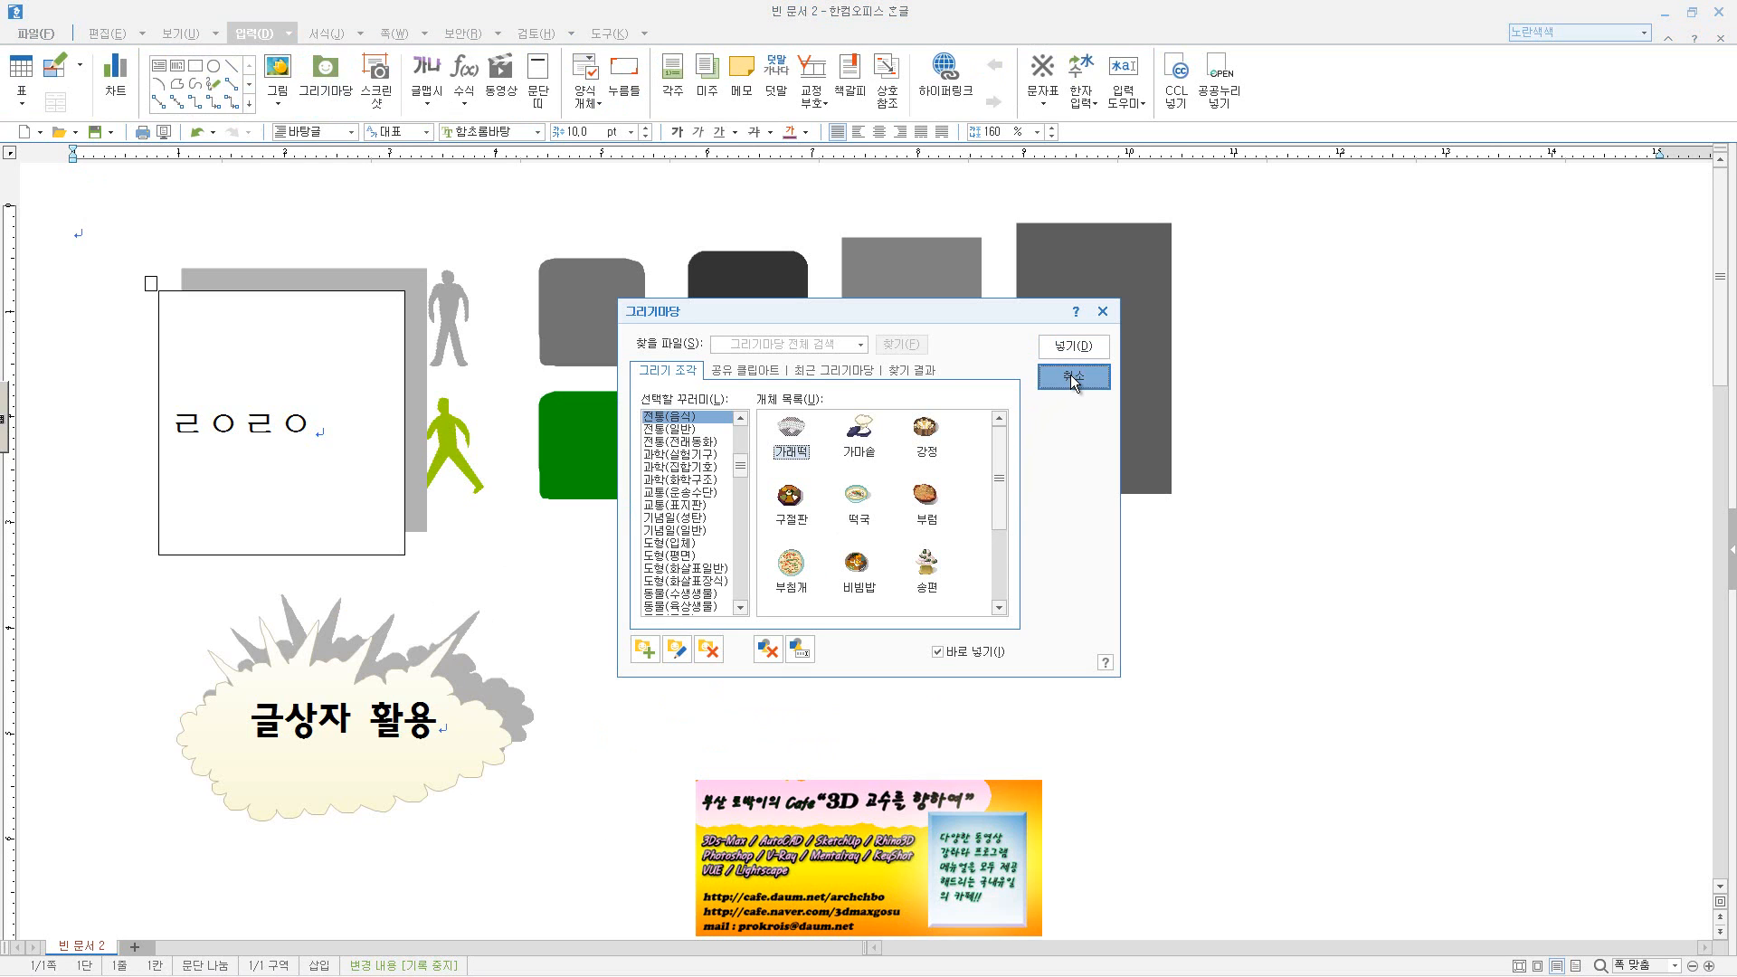
pyautogui.click(746, 370)
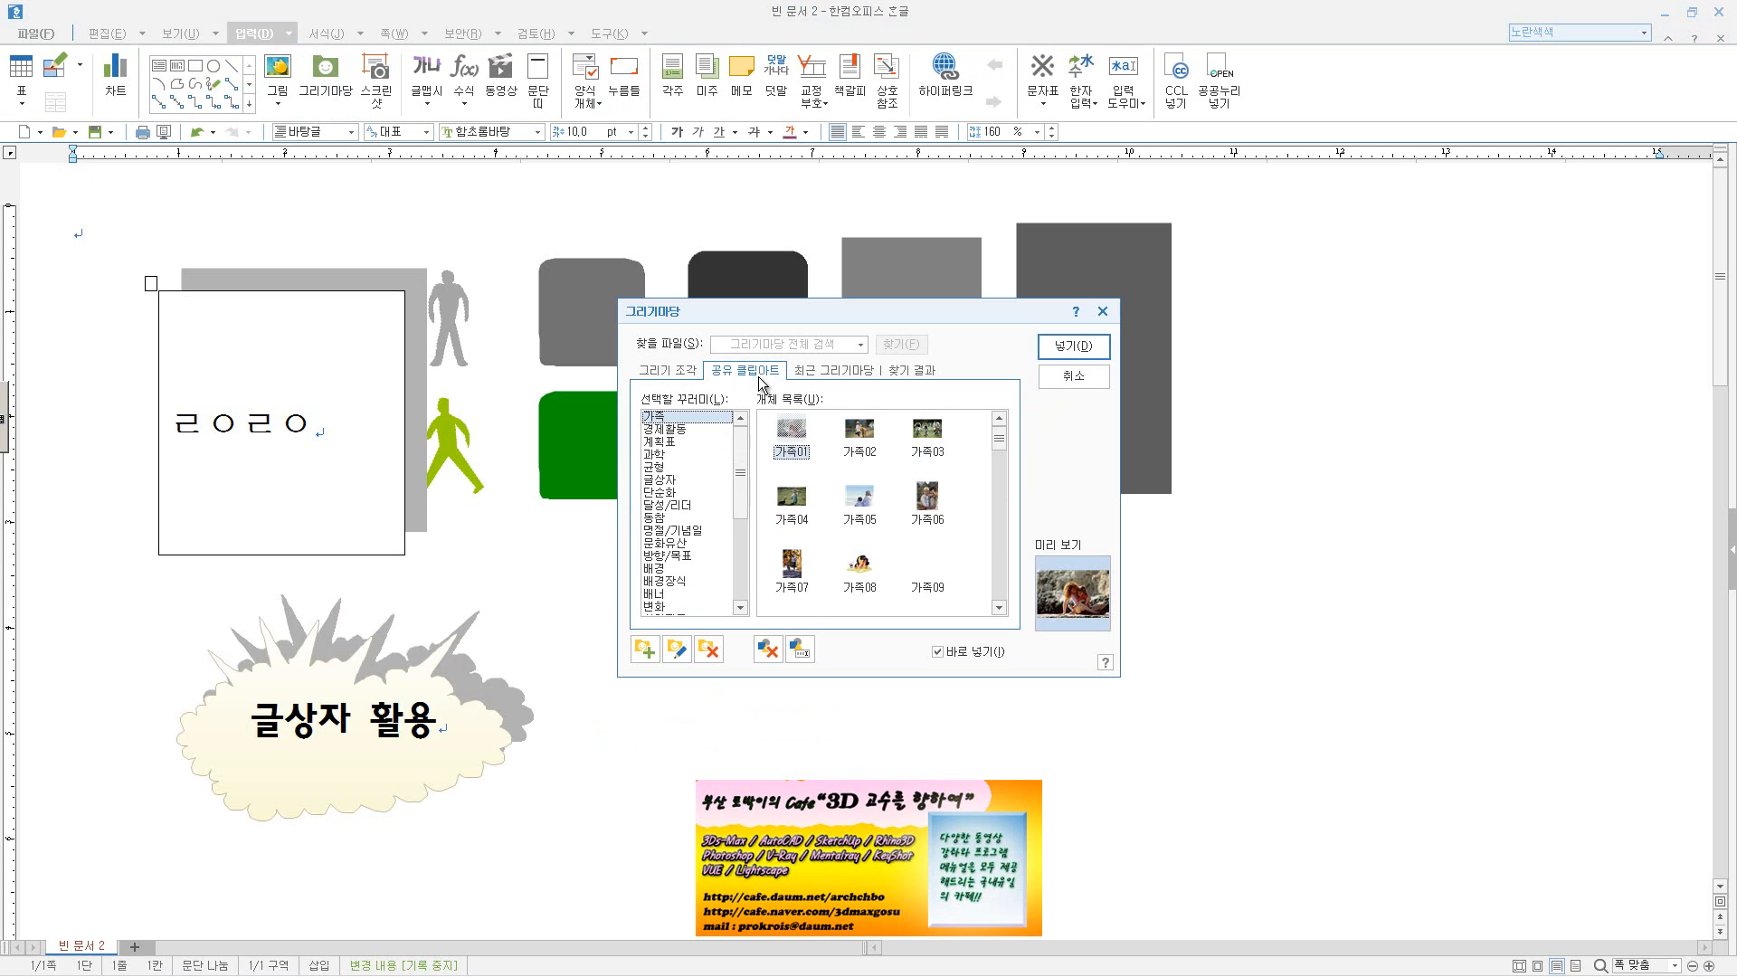
pyautogui.click(932, 512)
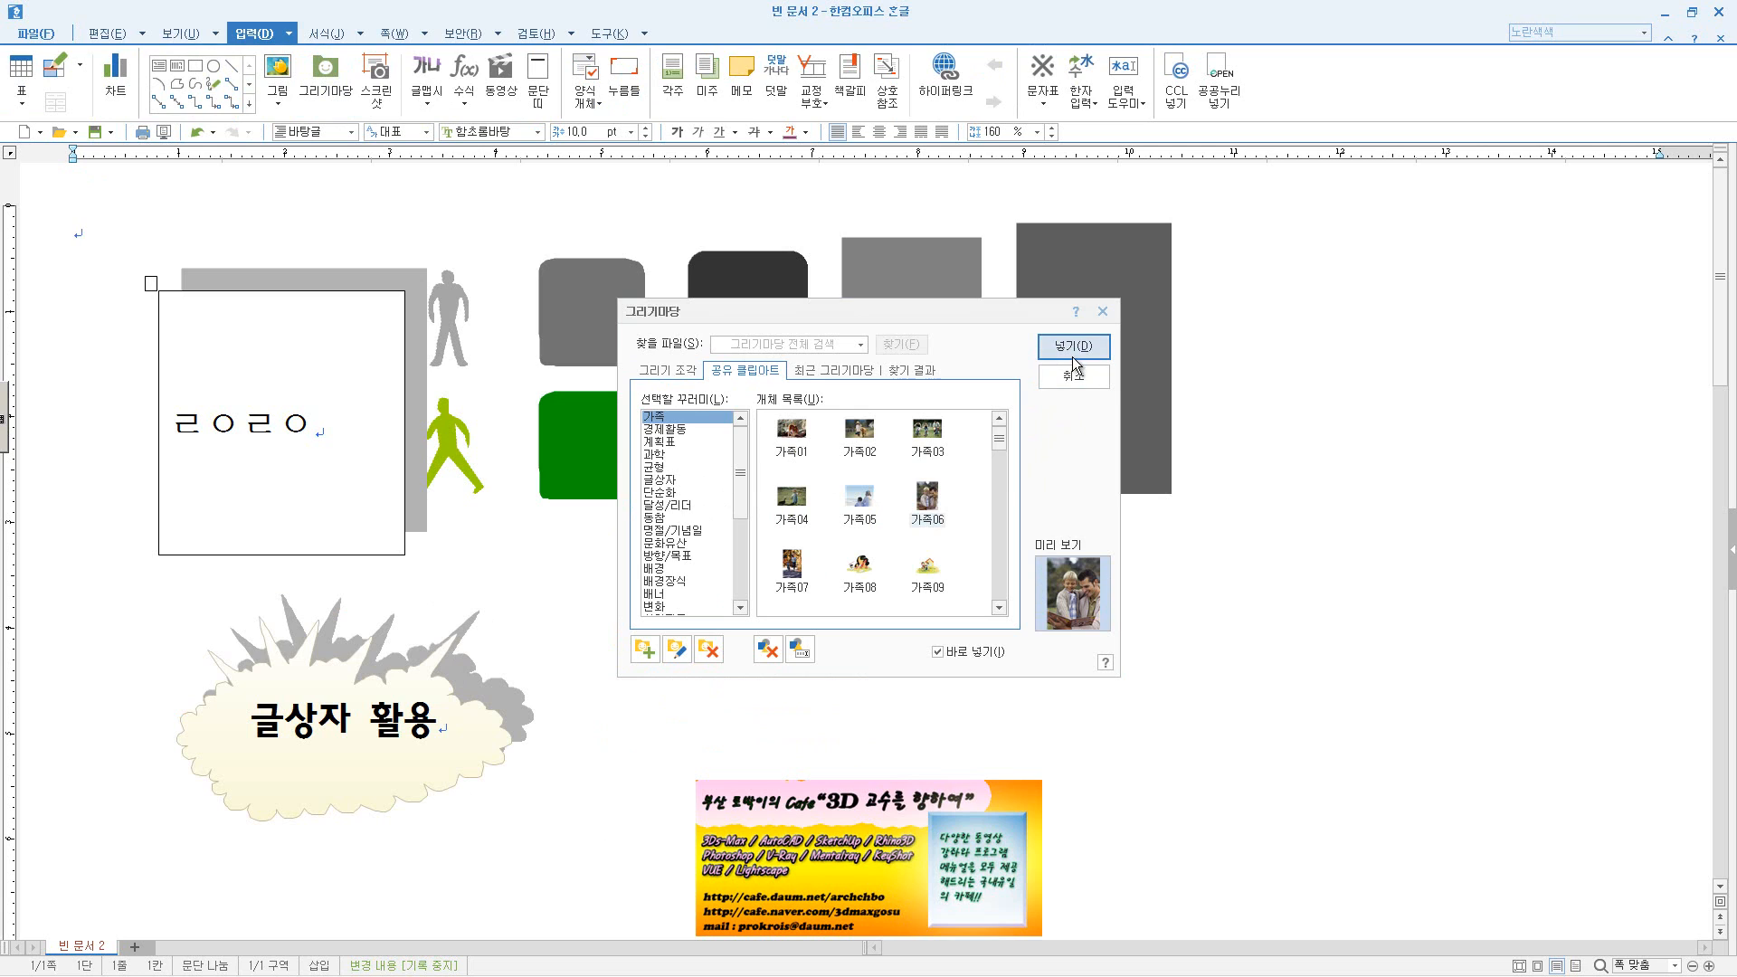
pyautogui.click(853, 371)
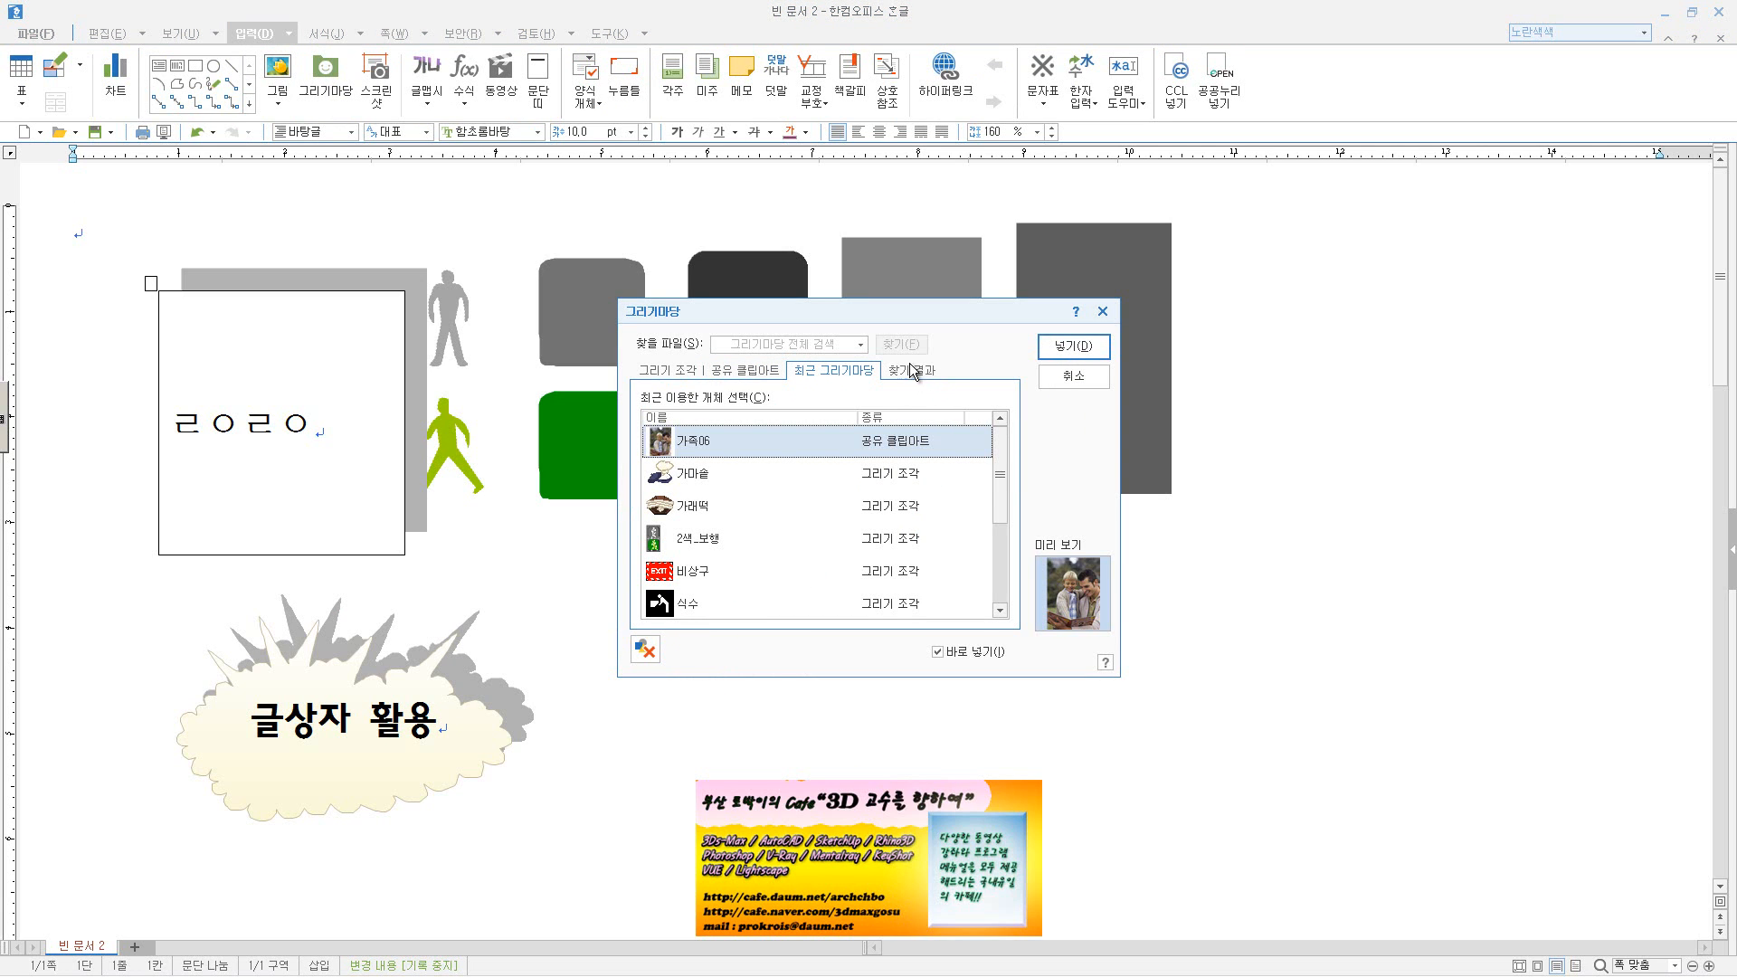
# - Search the gallery for "남자", place the man with the briefcase about 17 by 33 mm, and delete him again
pyautogui.click(735, 346)
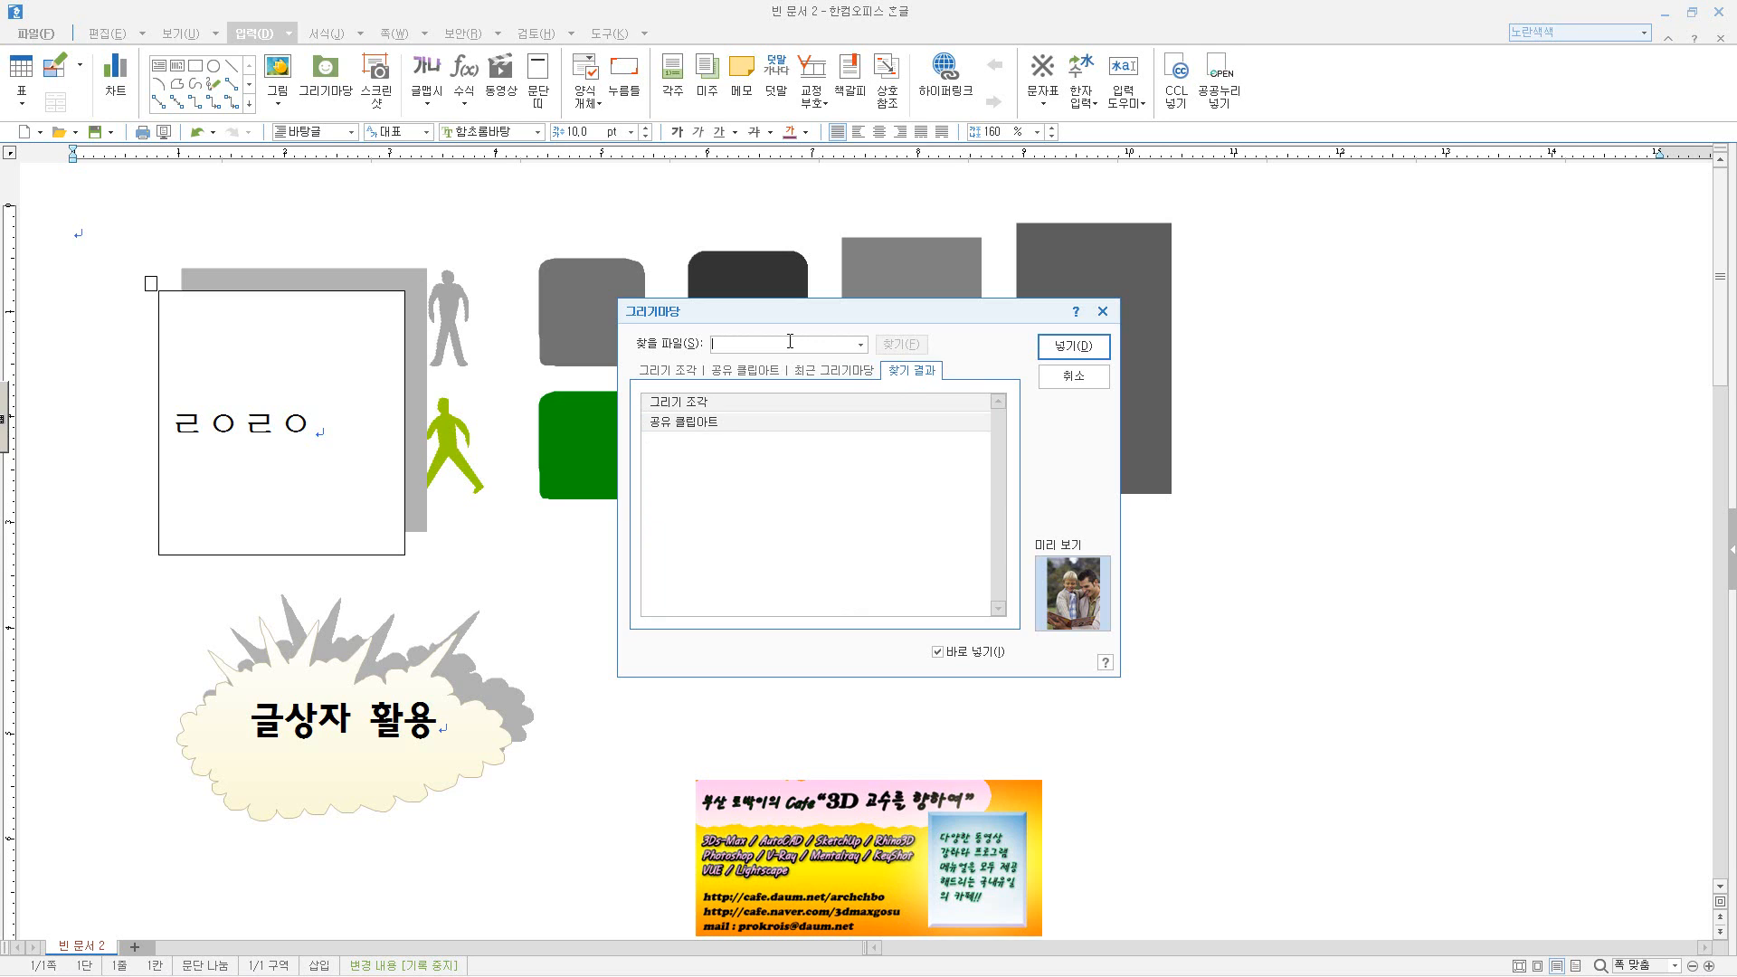
pyautogui.write('ㄴ')
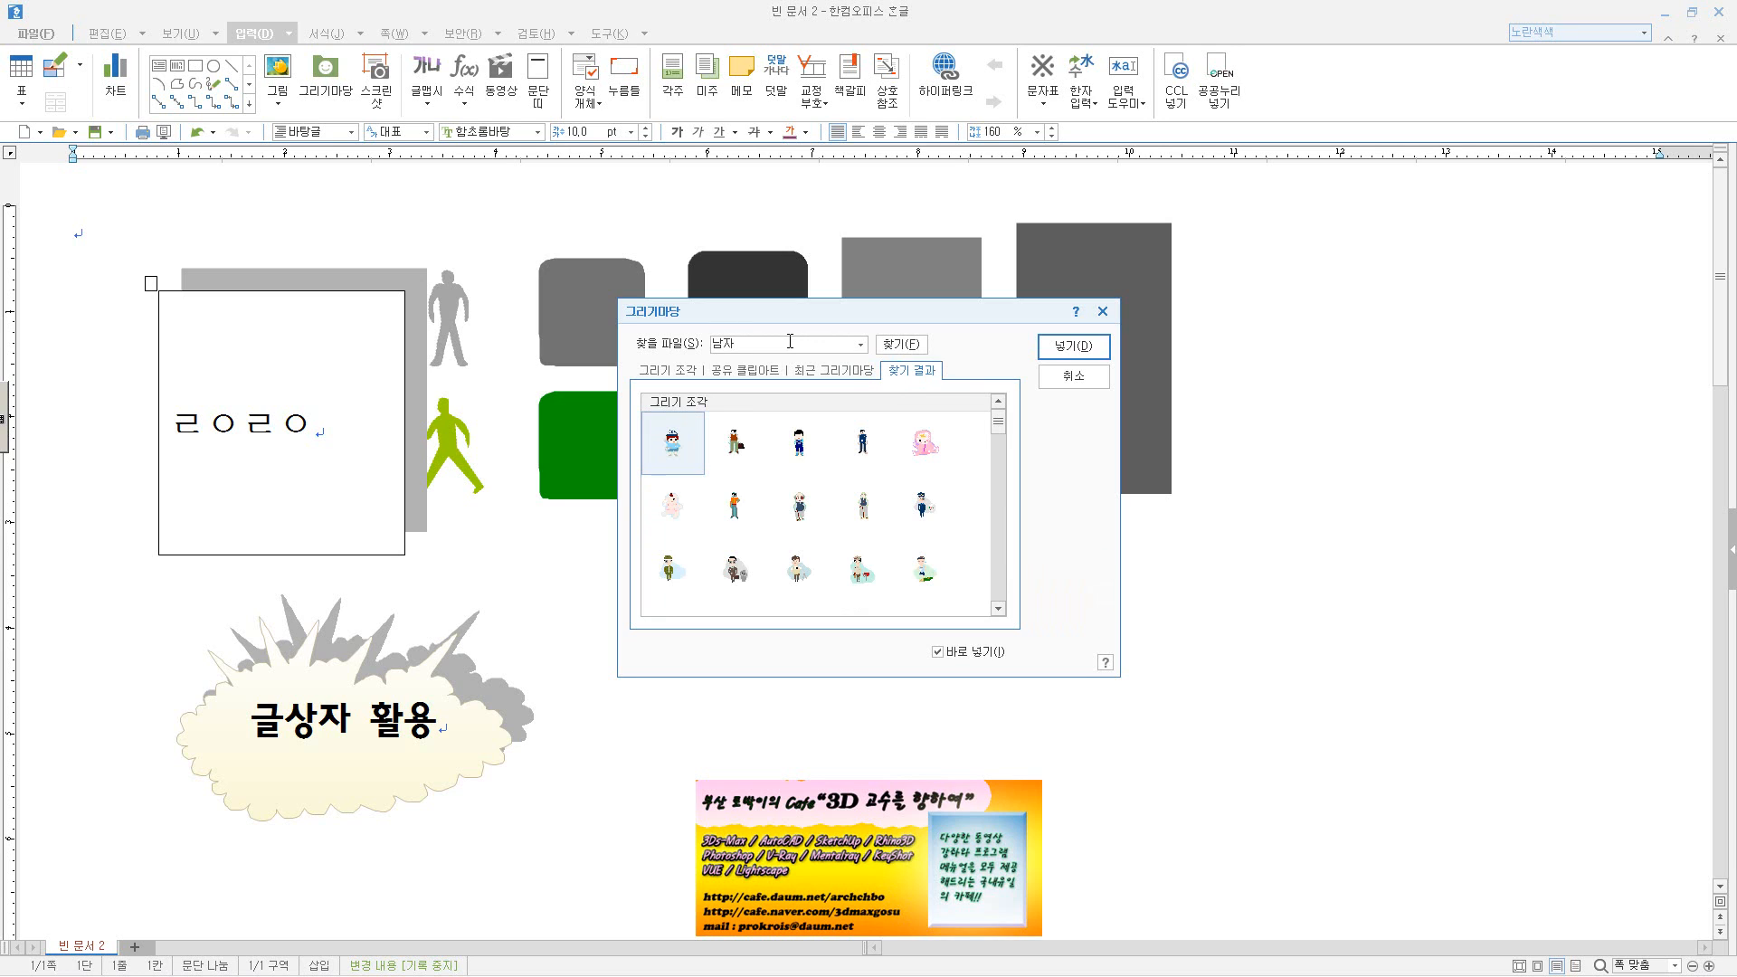
pyautogui.click(735, 443)
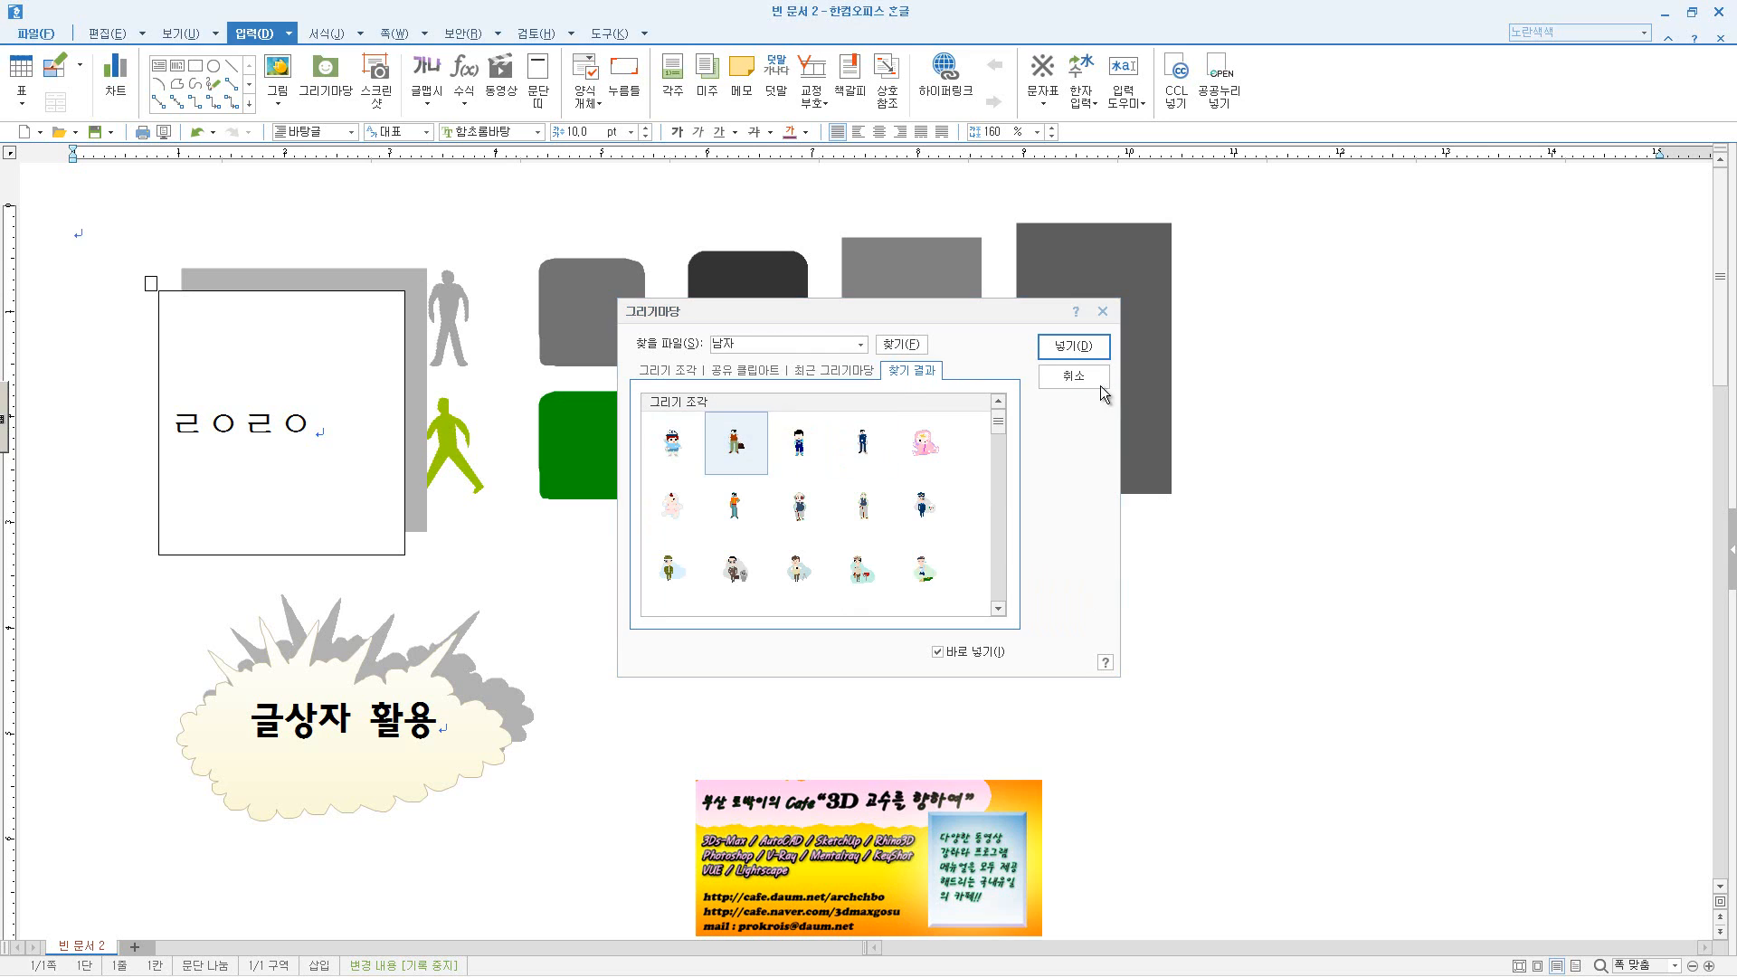
pyautogui.click(1088, 346)
pyautogui.moveTo(695, 594); pyautogui.dragTo(880, 782)
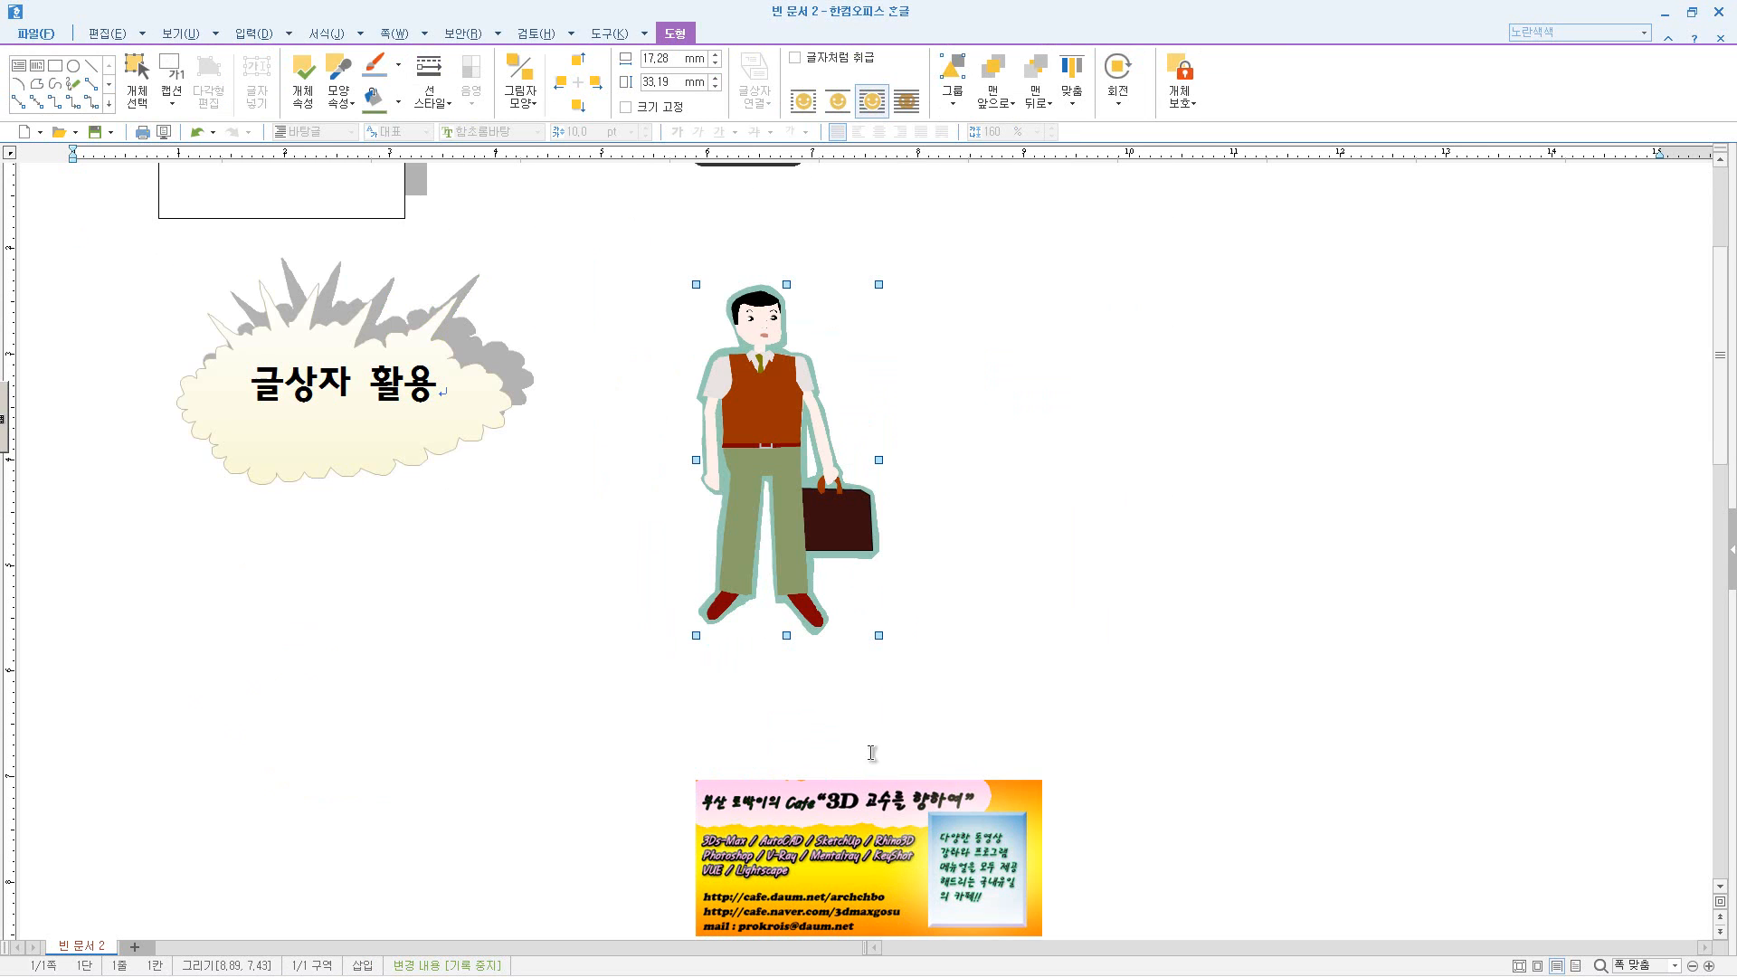
pyautogui.scroll(2, 803, 579)
pyautogui.press('Delete')
# - Delete the cloud text box, the "ㄹㅇㄹㅇ" rectangle and the green walking figure
pyautogui.click(384, 681)
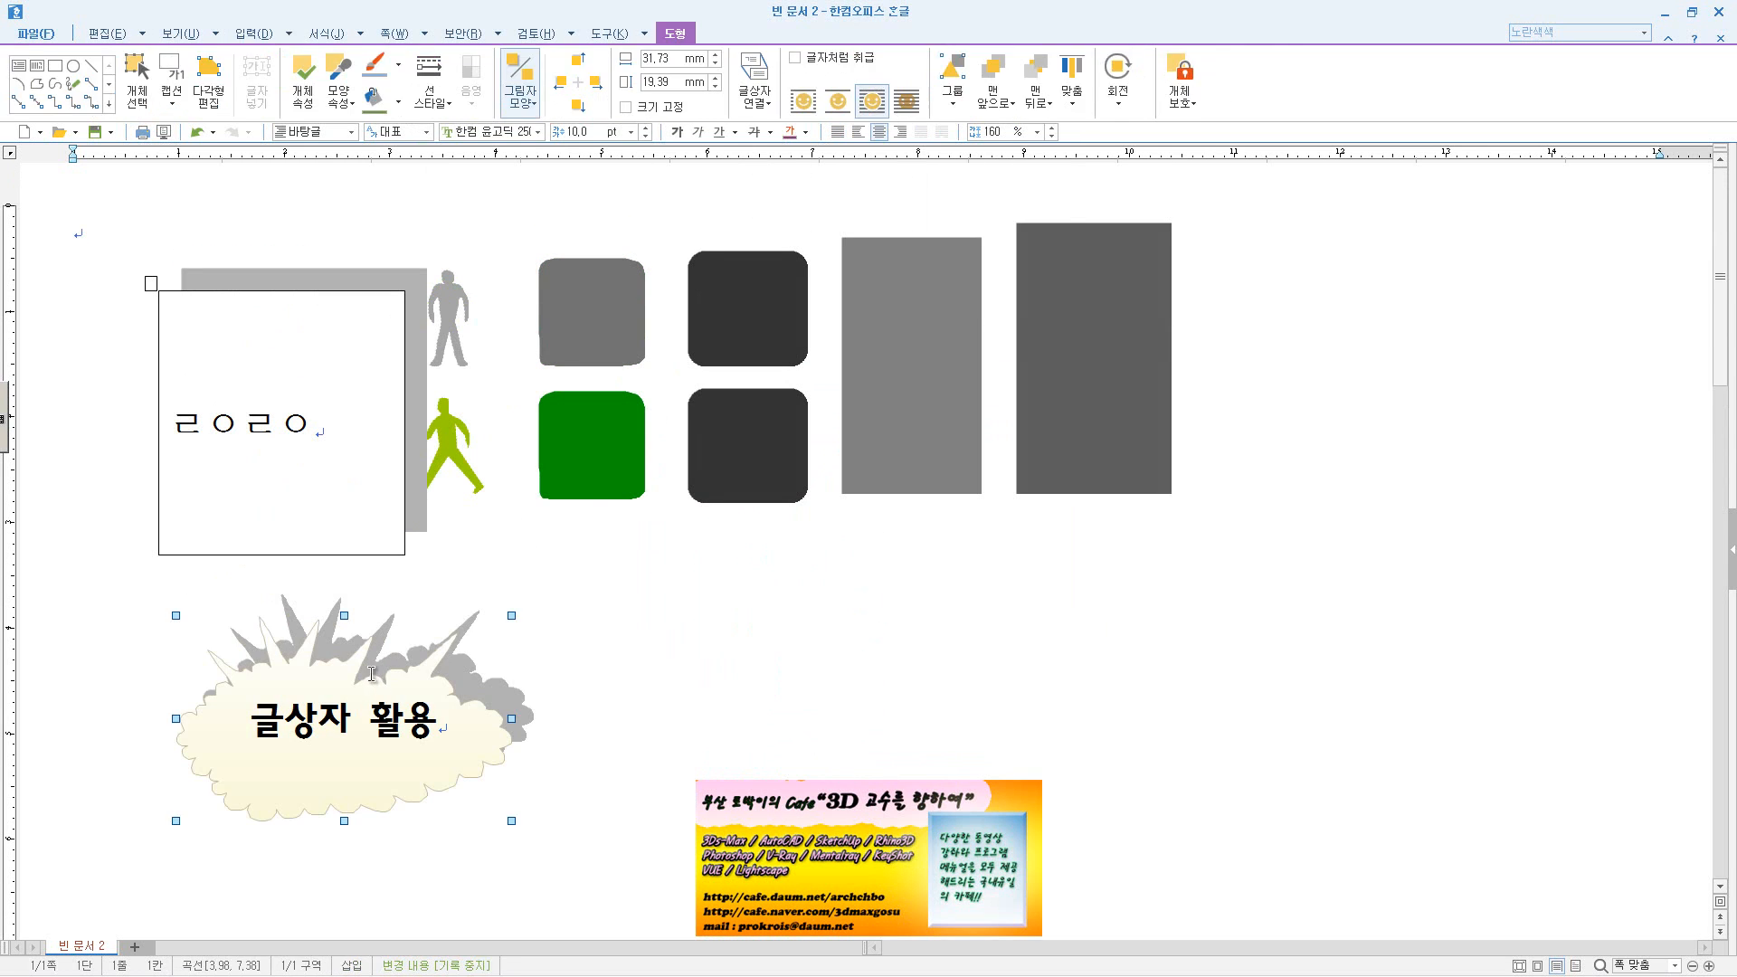
pyautogui.press('Delete')
pyautogui.click(331, 534)
pyautogui.click(366, 554)
pyautogui.press('Delete')
pyautogui.click(471, 468)
pyautogui.press('Delete')
# - Delete the grey standing figure, the four rounded squares and the two tall grey rectangles
pyautogui.click(451, 321)
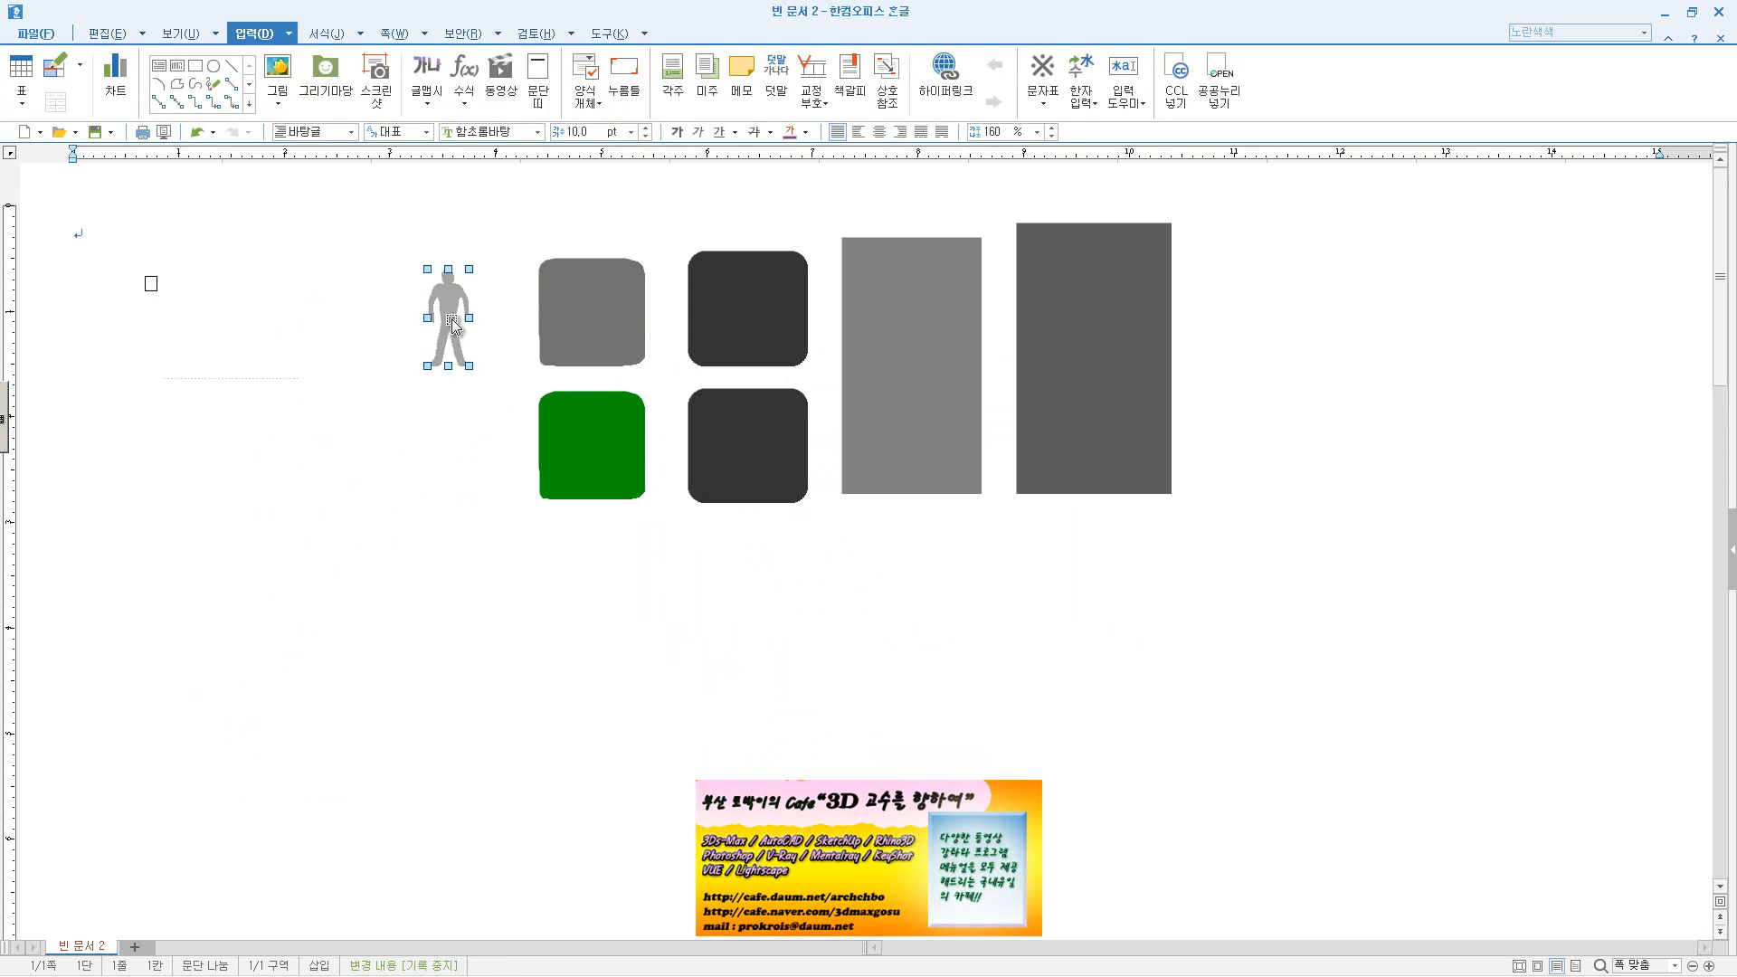
pyautogui.press('Delete')
pyautogui.click(579, 331)
pyautogui.press('Delete')
pyautogui.click(602, 414)
pyautogui.press('Delete')
pyautogui.click(735, 352)
pyautogui.press('Delete')
pyautogui.click(772, 464)
pyautogui.press('Delete')
pyautogui.click(932, 421)
pyautogui.press('Delete')
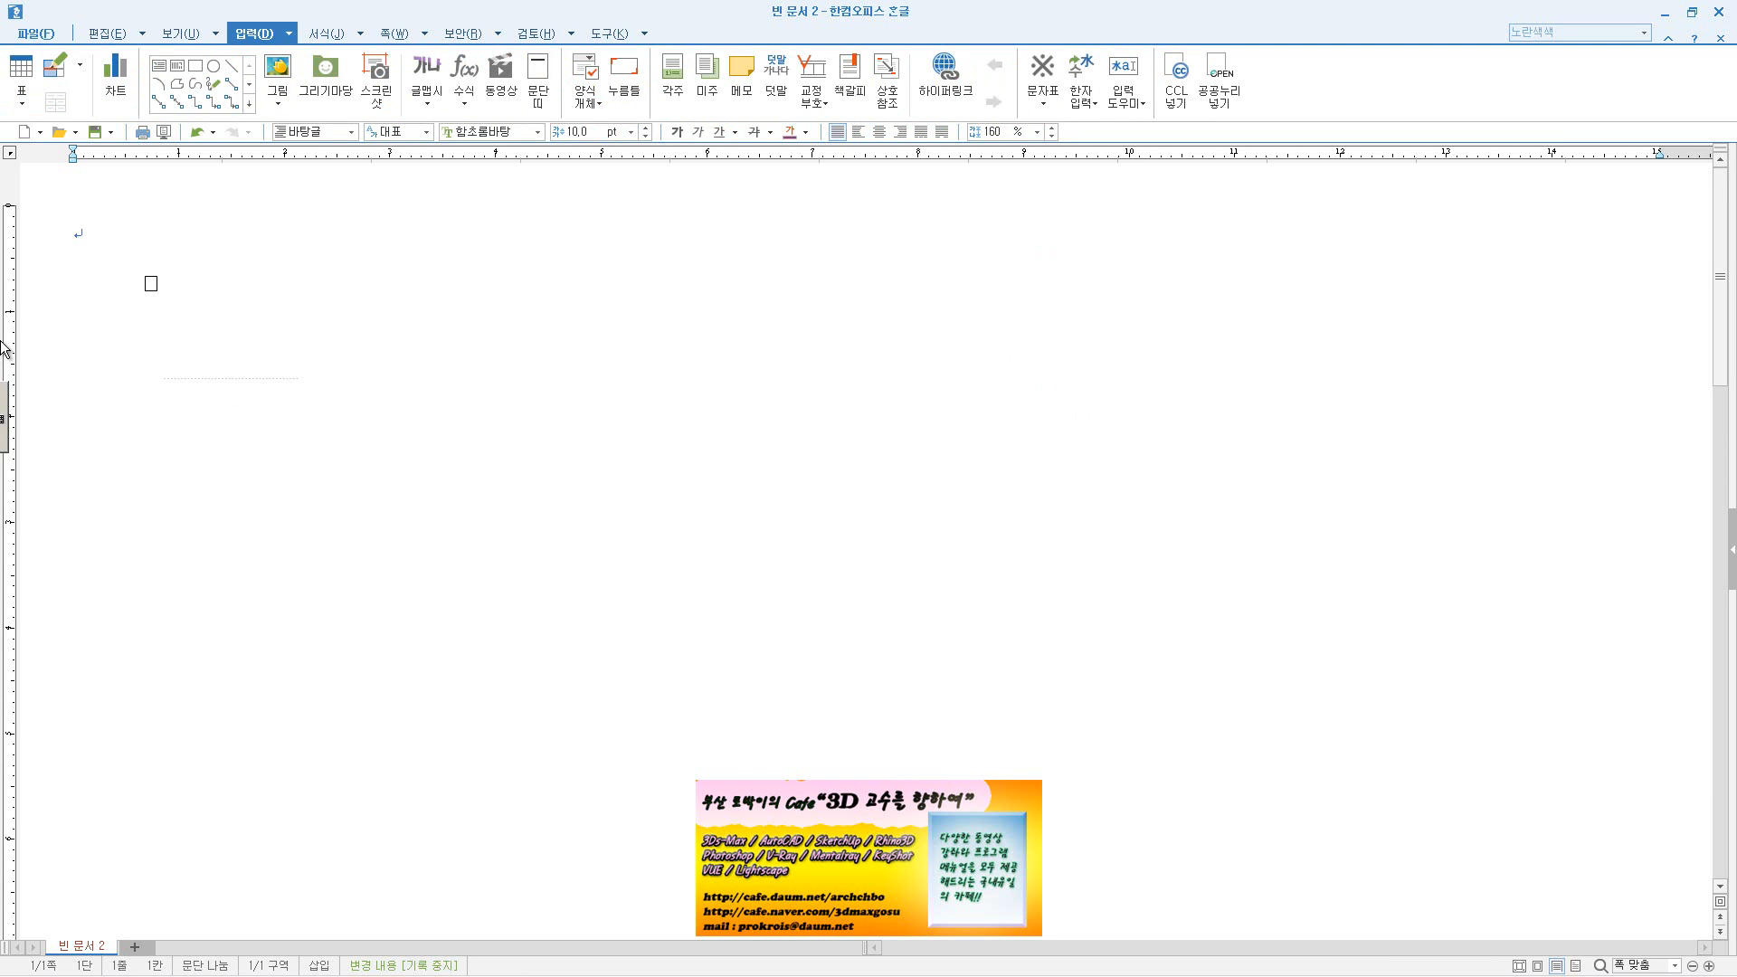
# - Draw a circle about 15.5 mm in diameter in the upper part of the empty page
pyautogui.click(214, 67)
pyautogui.moveTo(483, 349); pyautogui.dragTo(647, 512)
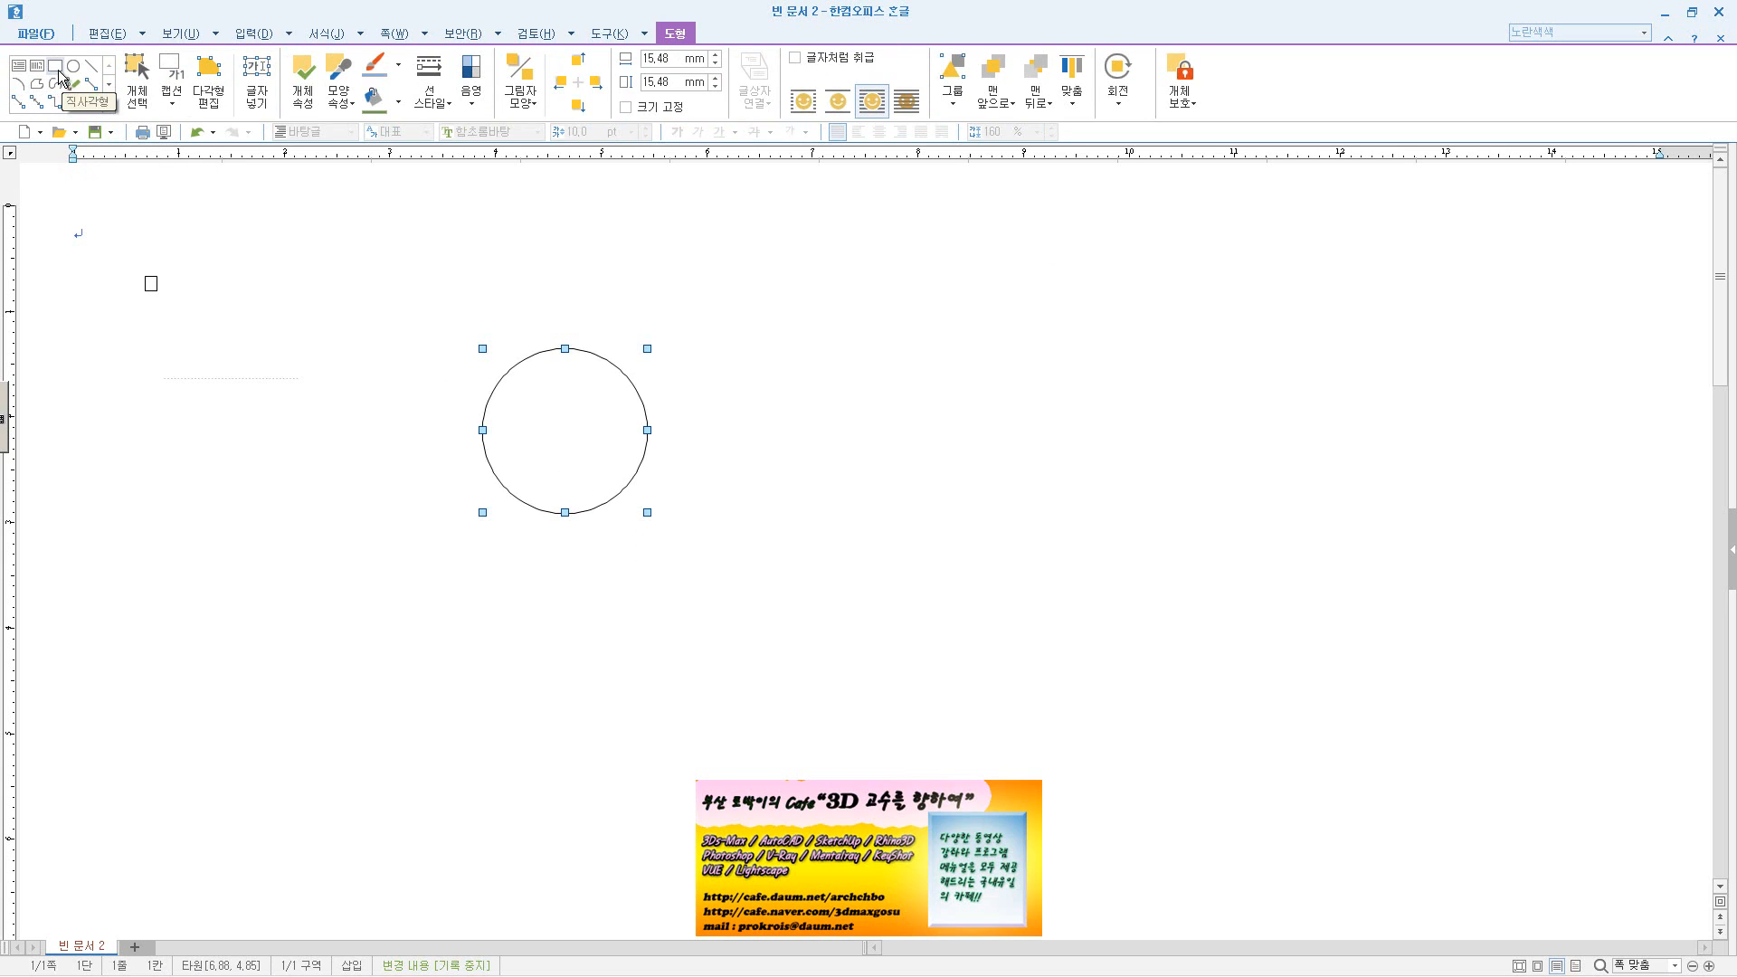
# - Add a 사다리꼴 shape from the gallery's 기본도형 set, about 10 by 19 mm, overlapping the circle's lower part and extending below it
pyautogui.click(109, 105)
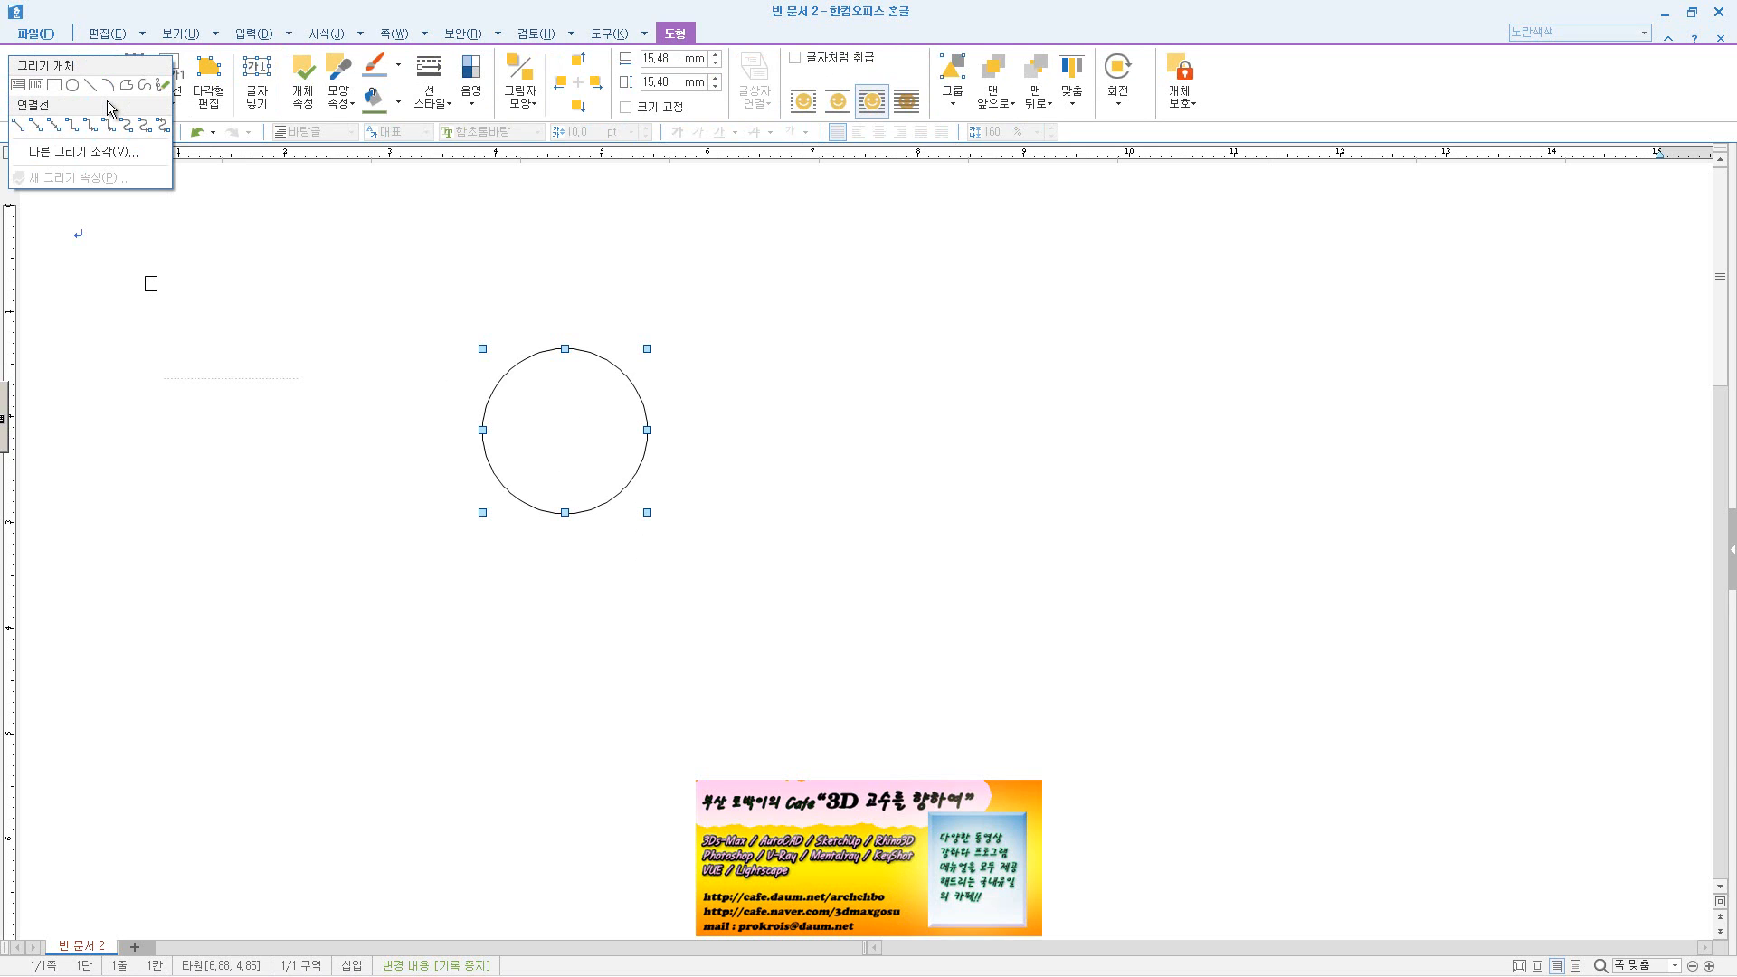
pyautogui.click(109, 151)
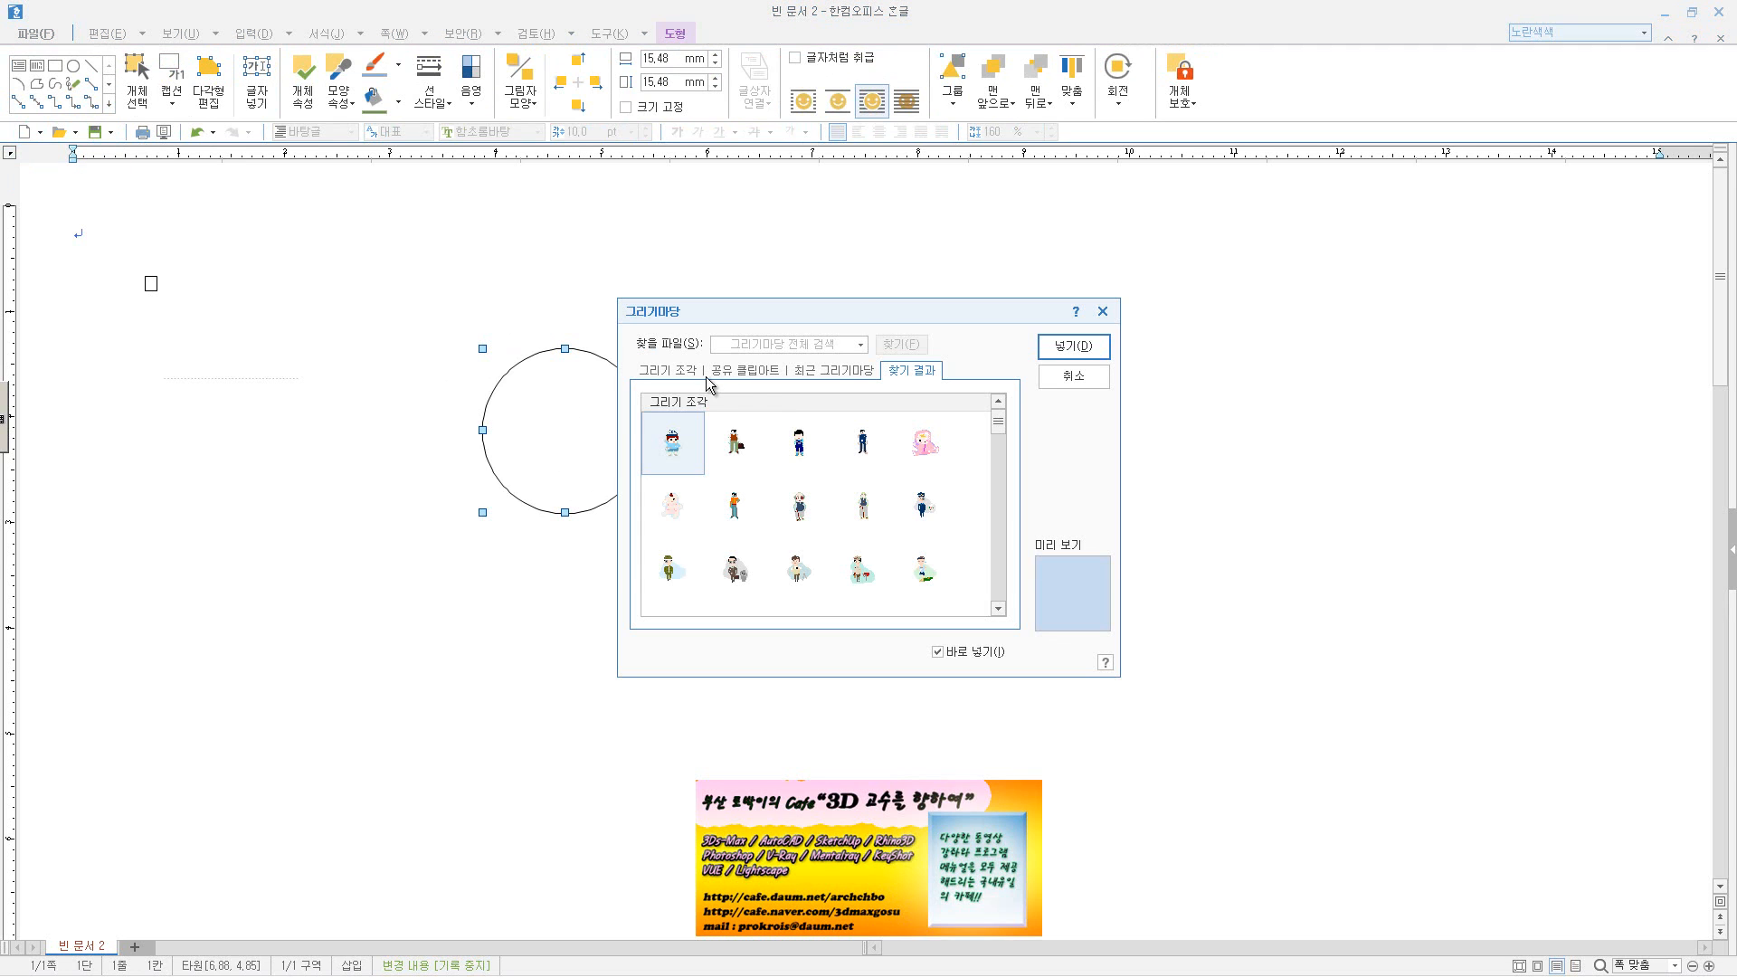
pyautogui.click(682, 373)
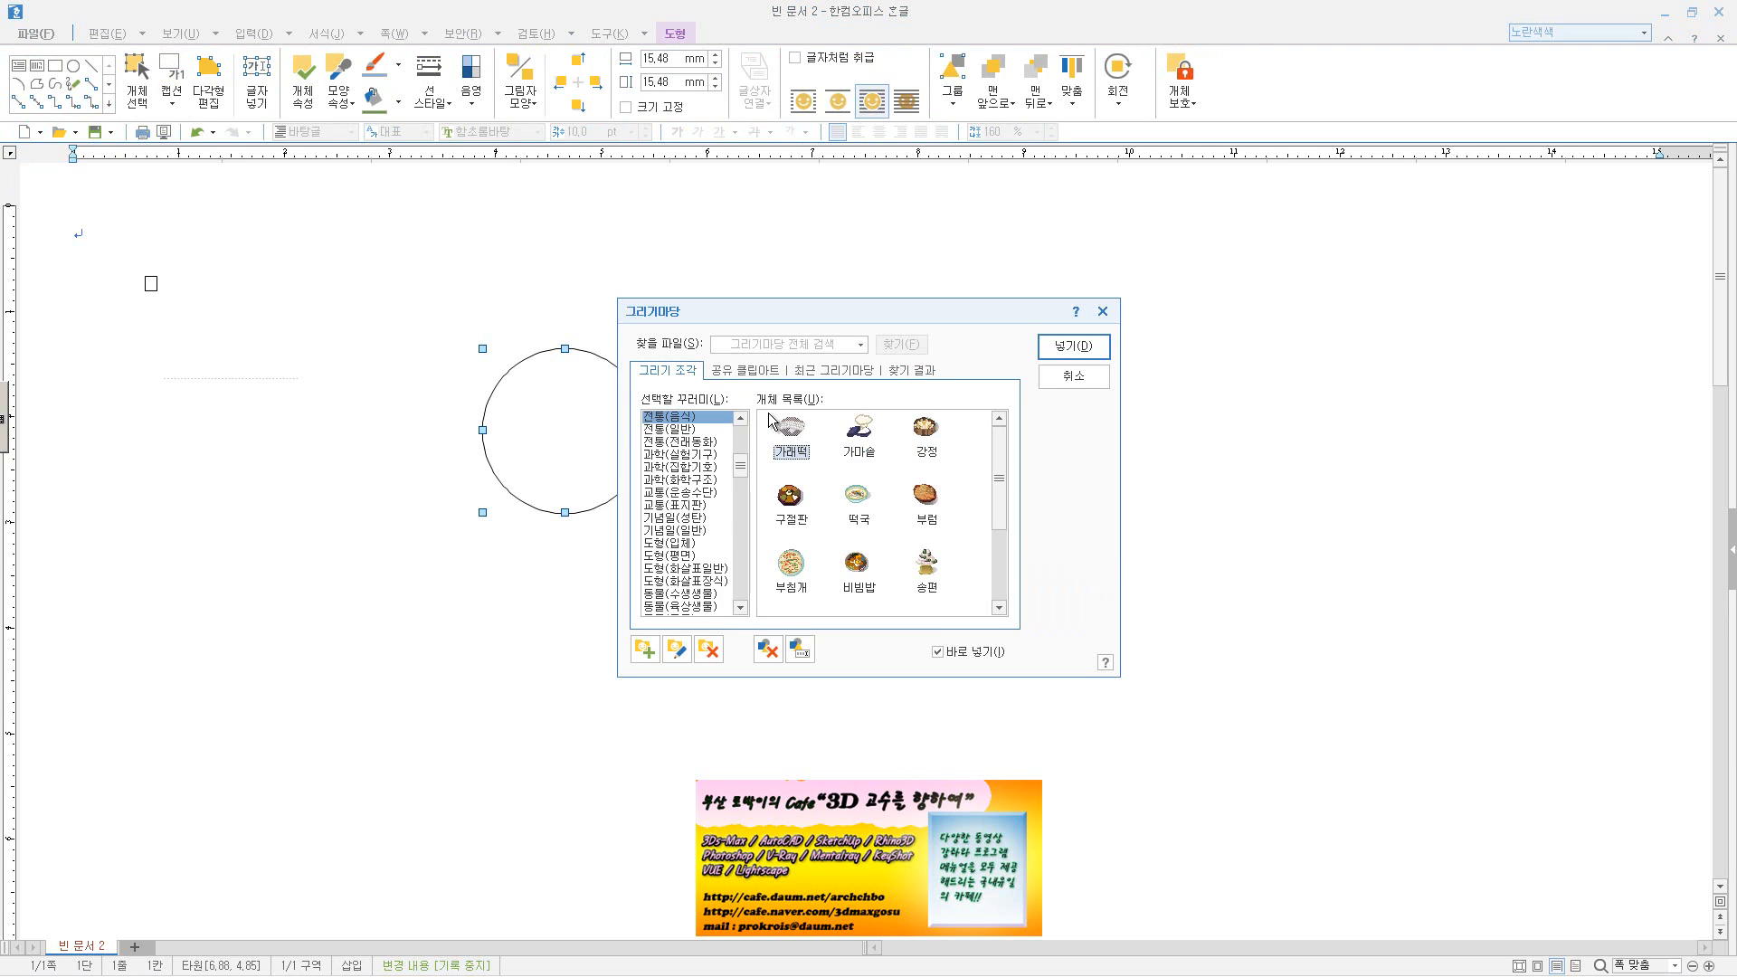
pyautogui.moveTo(742, 457); pyautogui.dragTo(733, 392)
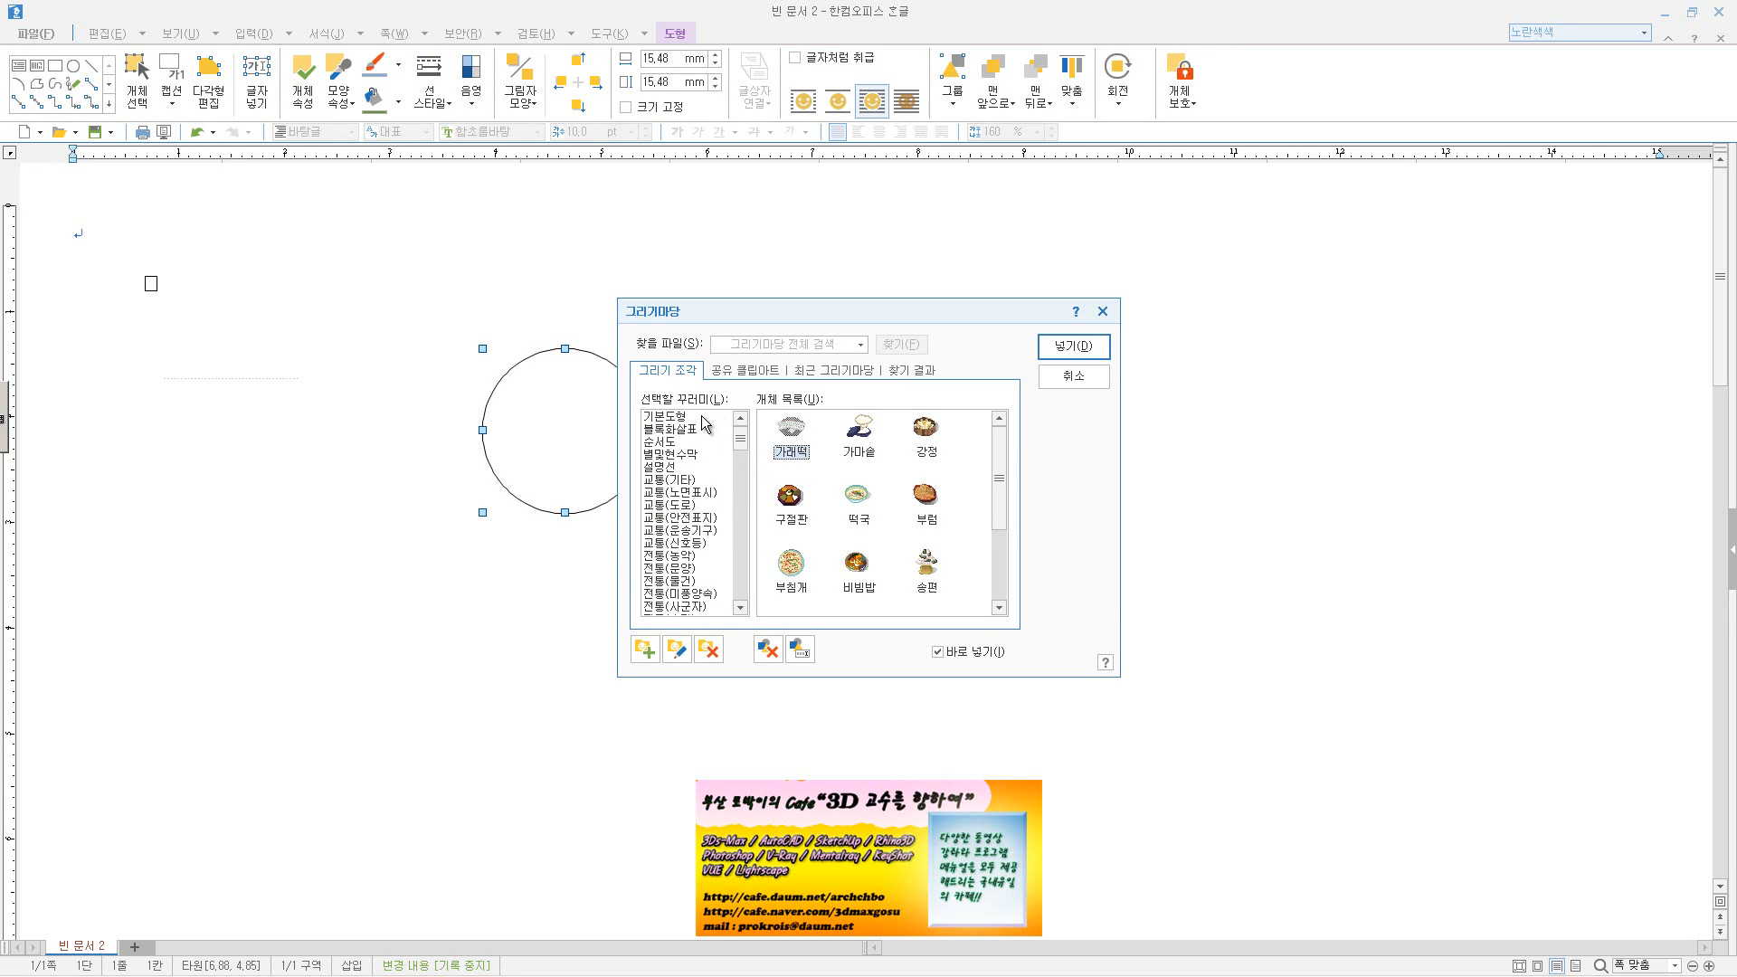
pyautogui.click(702, 415)
pyautogui.moveTo(973, 317); pyautogui.dragTo(1139, 277)
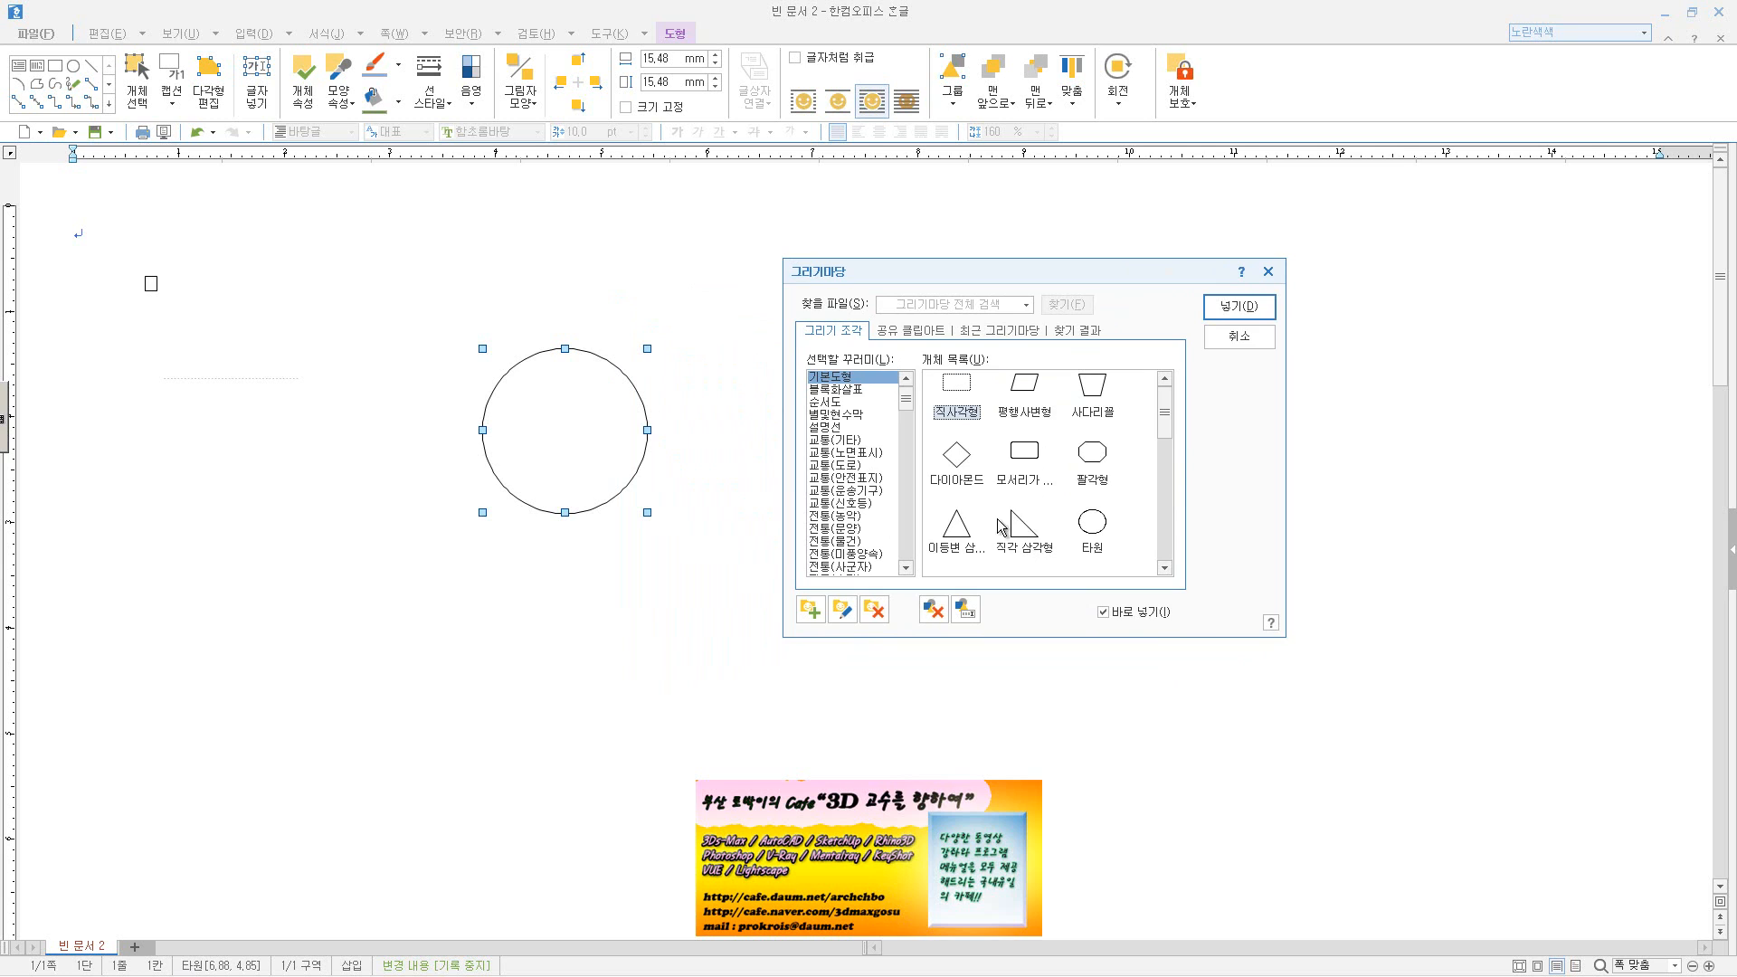
pyautogui.click(1093, 387)
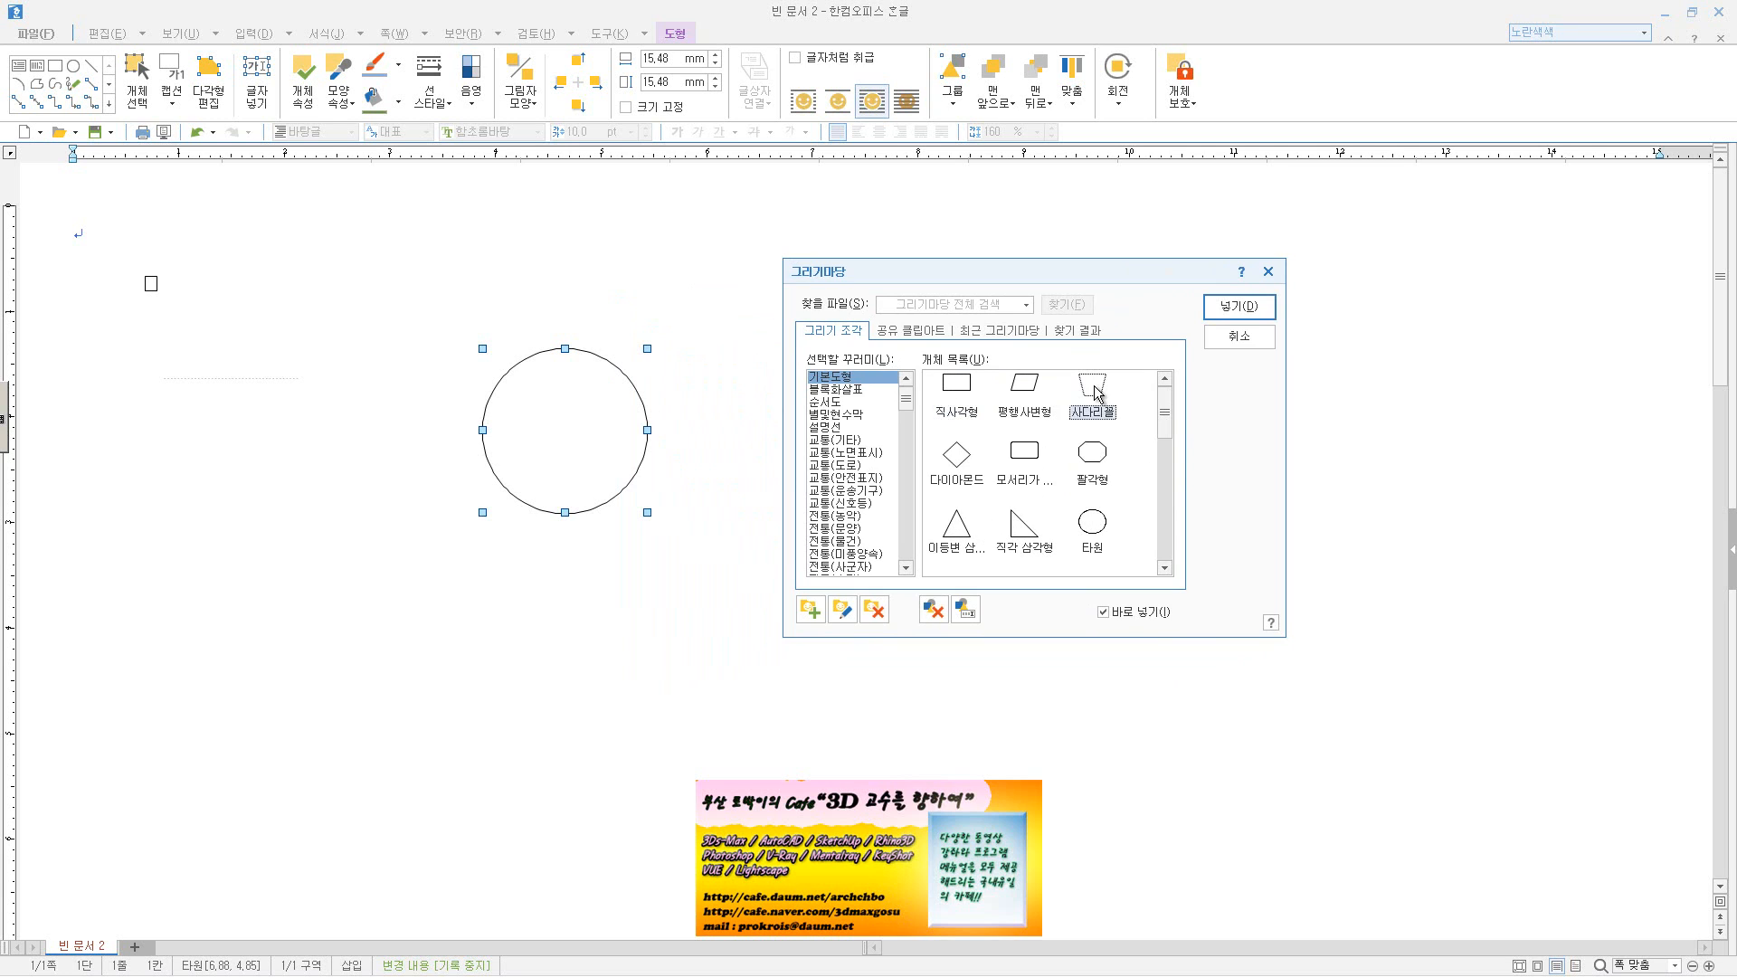
pyautogui.click(1238, 308)
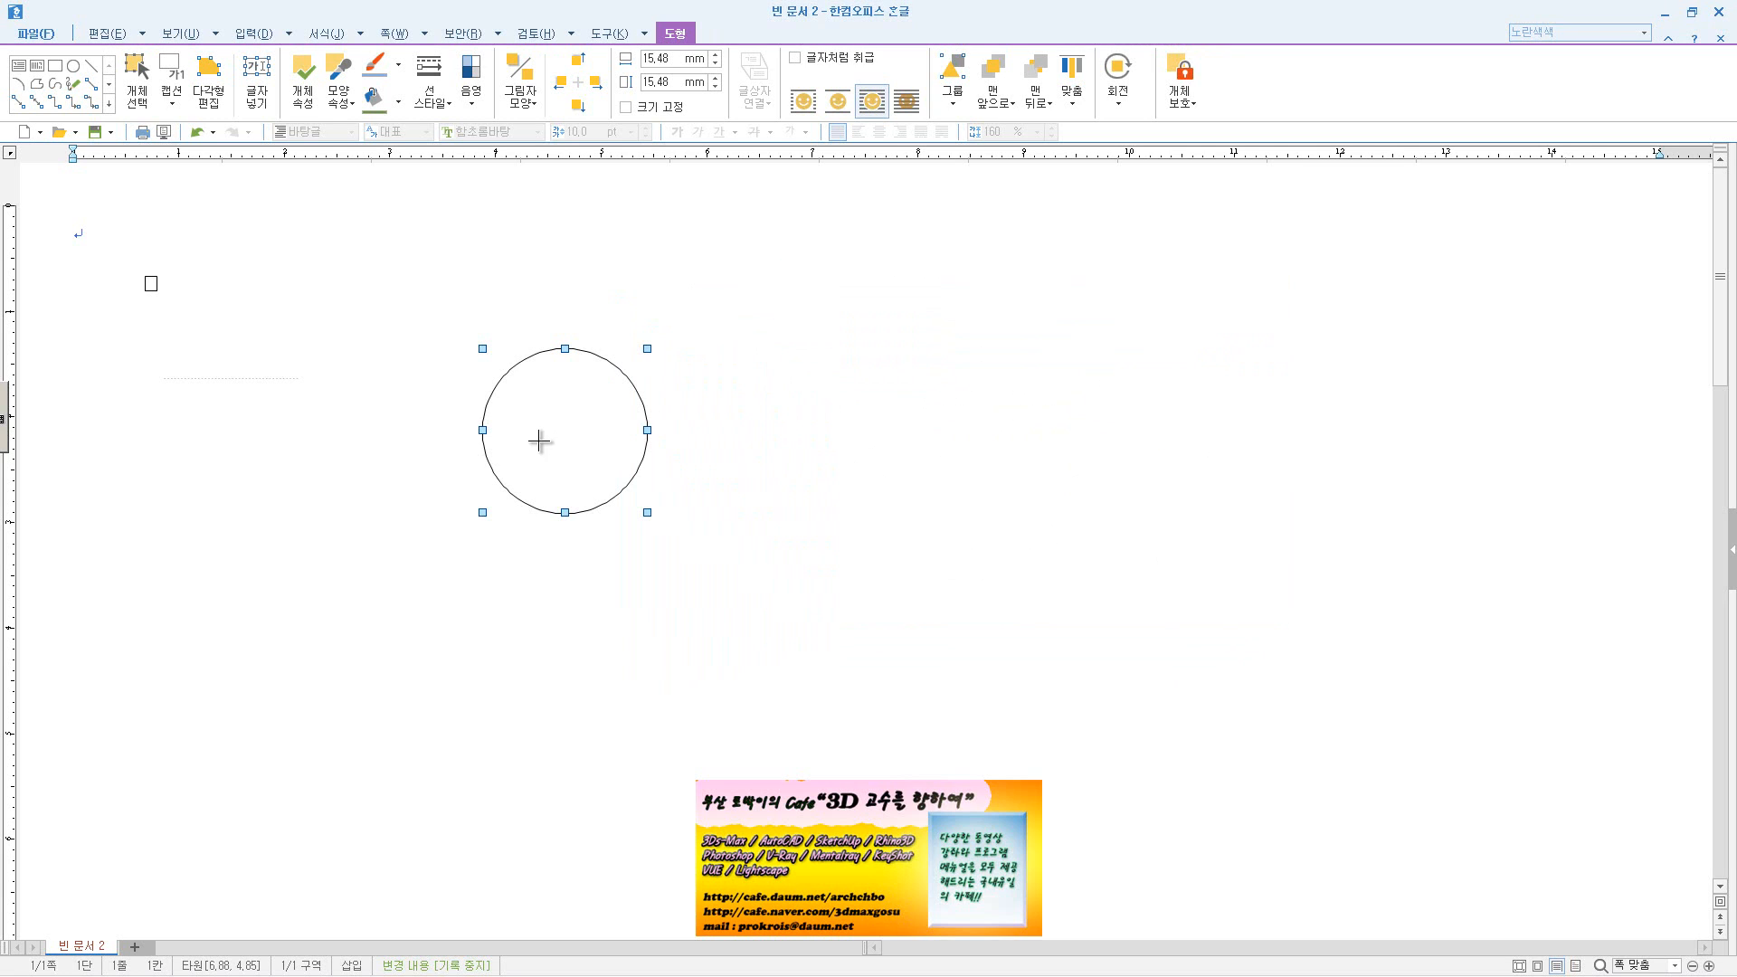
pyautogui.moveTo(525, 454)
pyautogui.mouseDown()
pyautogui.moveTo(605, 534)
pyautogui.moveTo(591, 569)
pyautogui.moveTo(552, 538)
pyautogui.moveTo(585, 568)
pyautogui.moveTo(565, 674)
pyautogui.mouseUp()
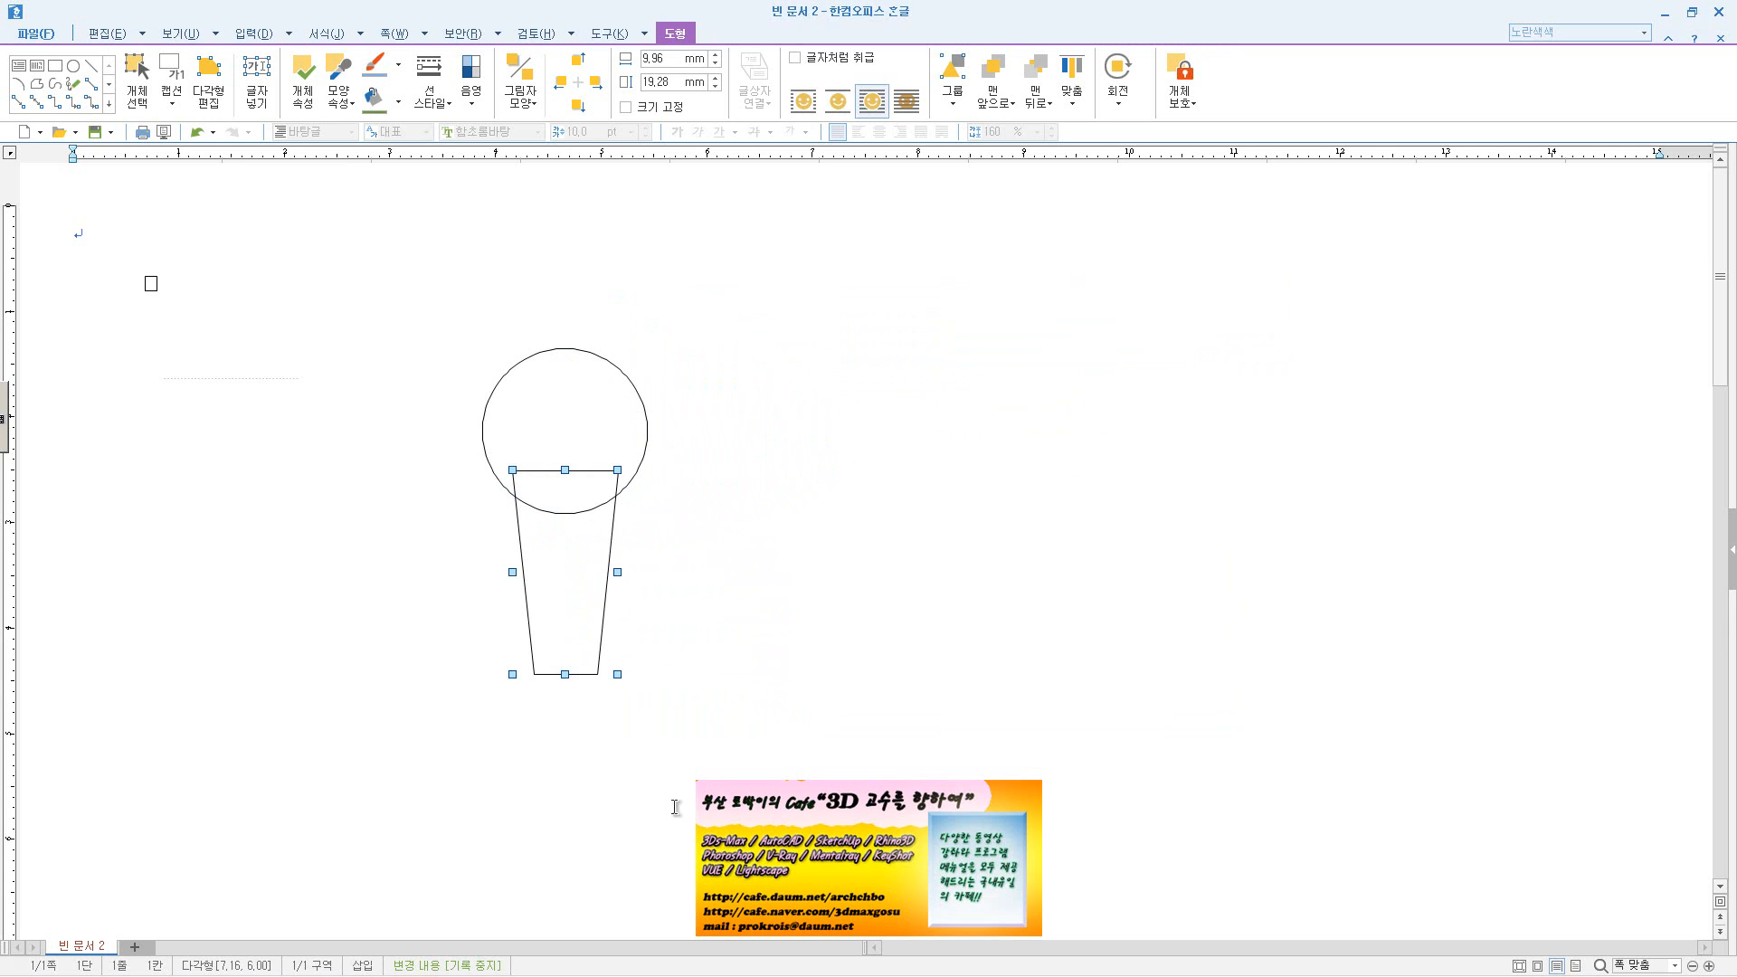
pyautogui.click(693, 621)
# - Fill the circle with dark green and the trapezoid with a lighter green
pyautogui.click(631, 465)
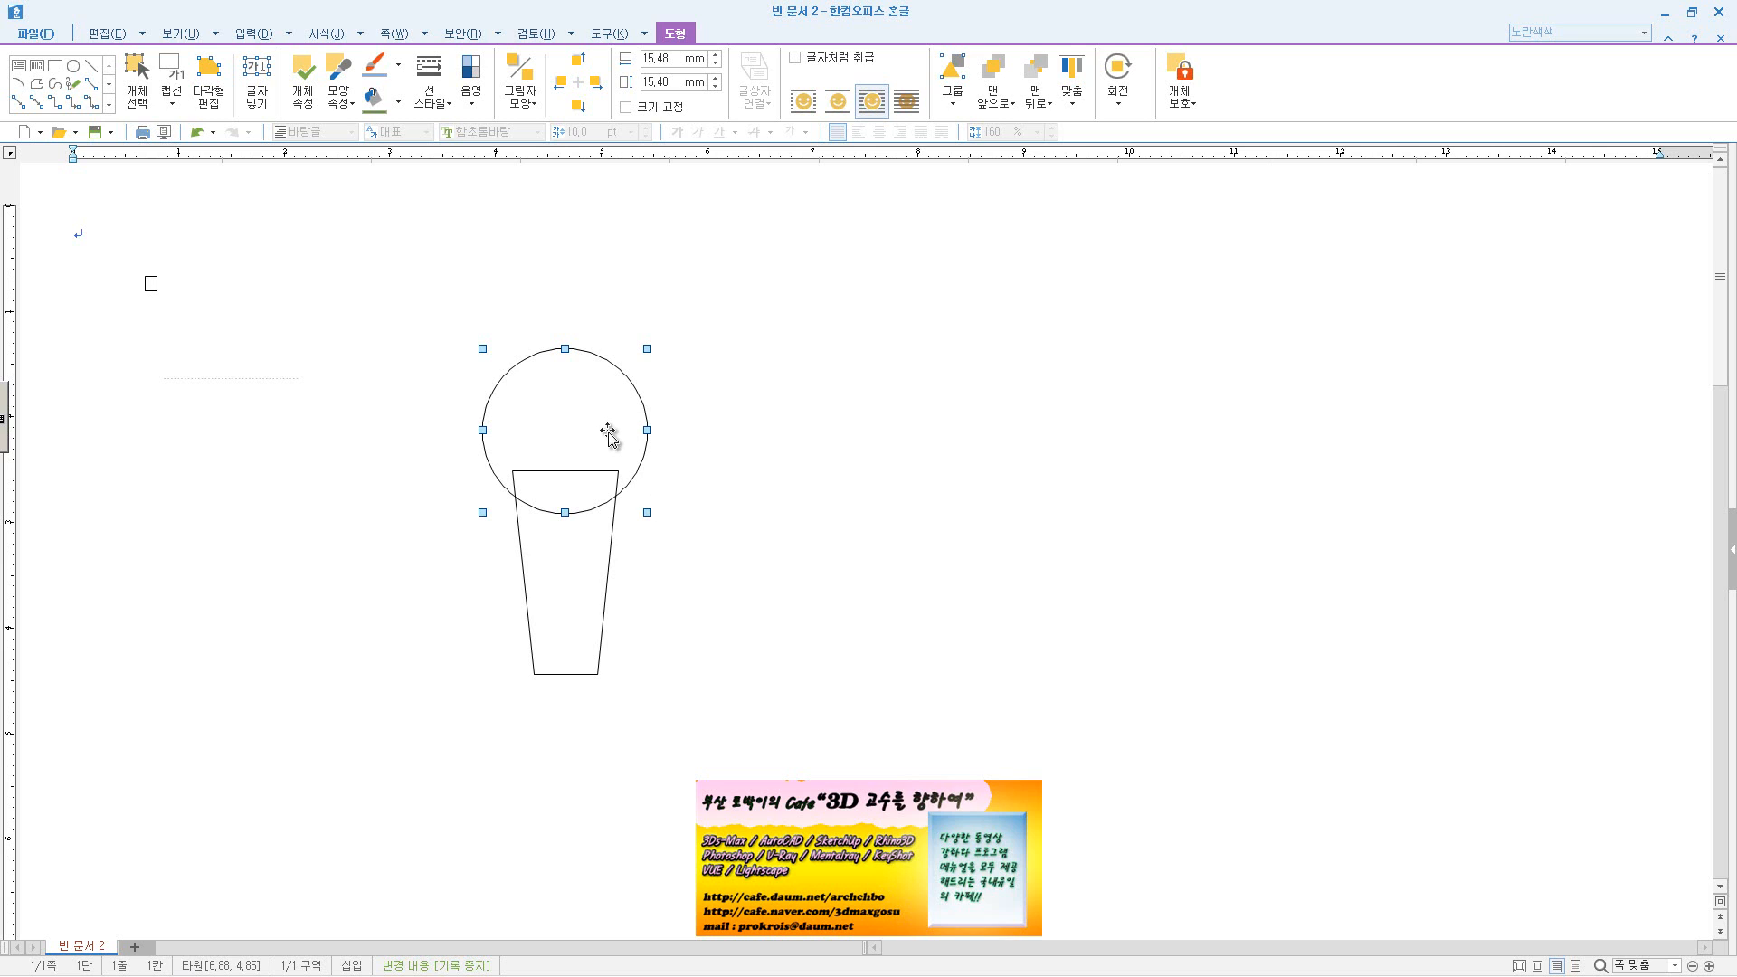
pyautogui.click(398, 101)
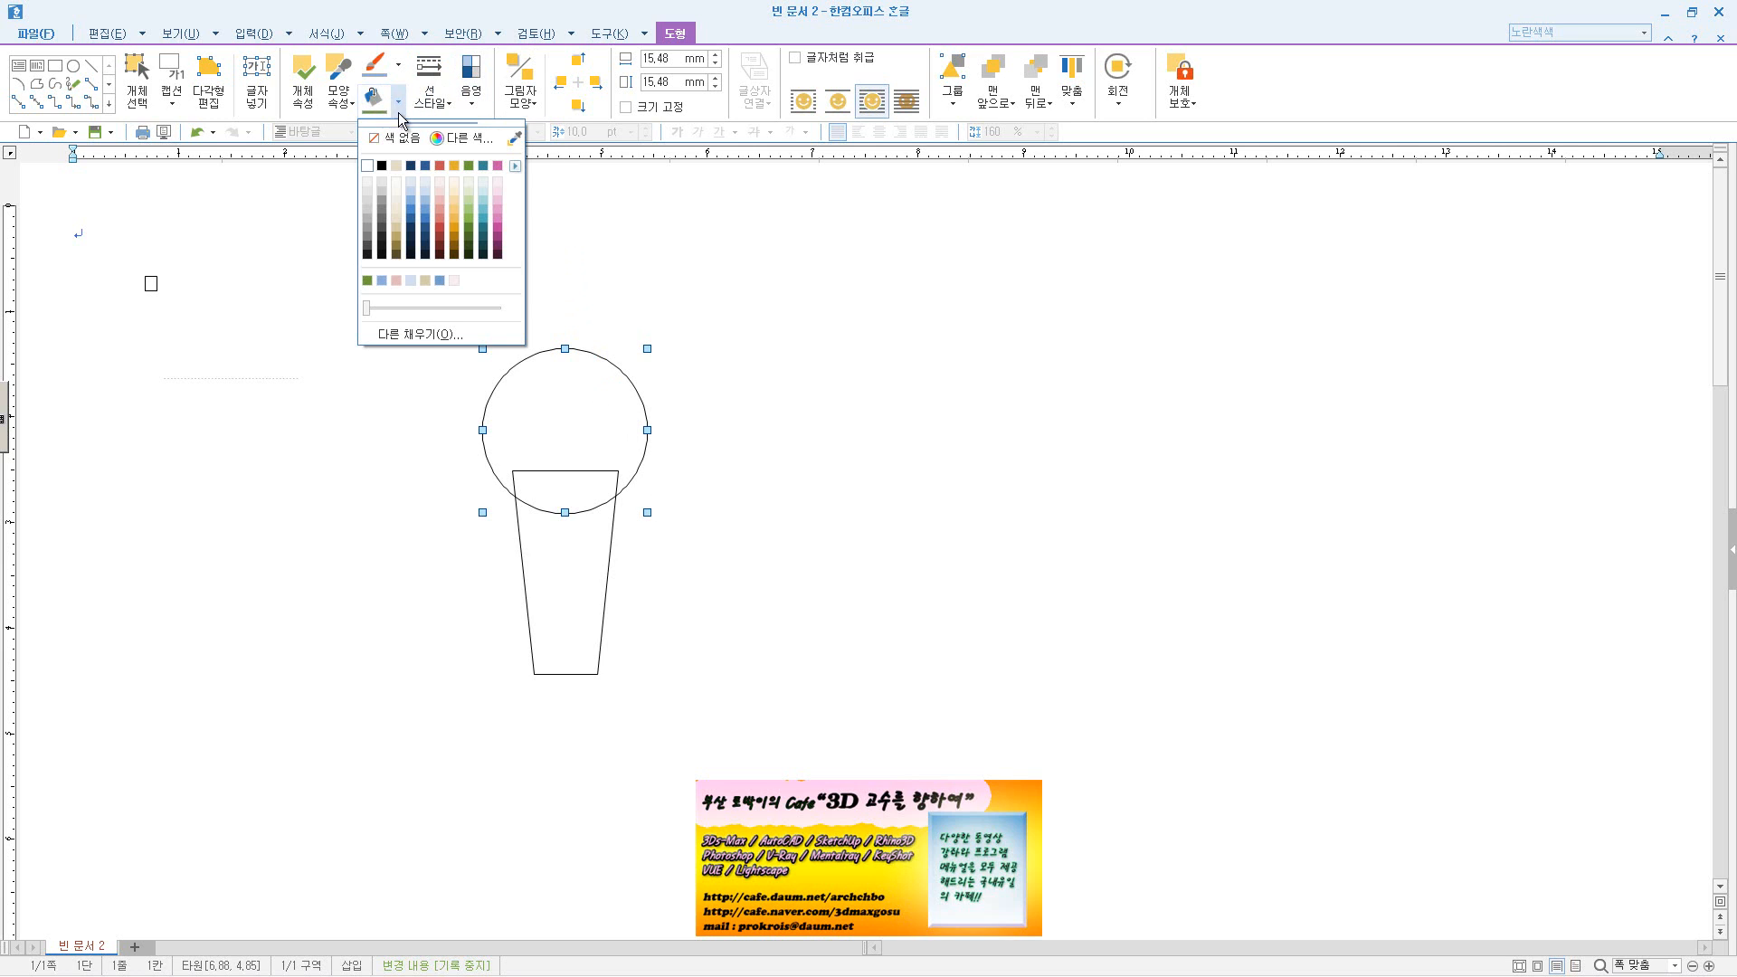
pyautogui.click(473, 233)
pyautogui.click(611, 539)
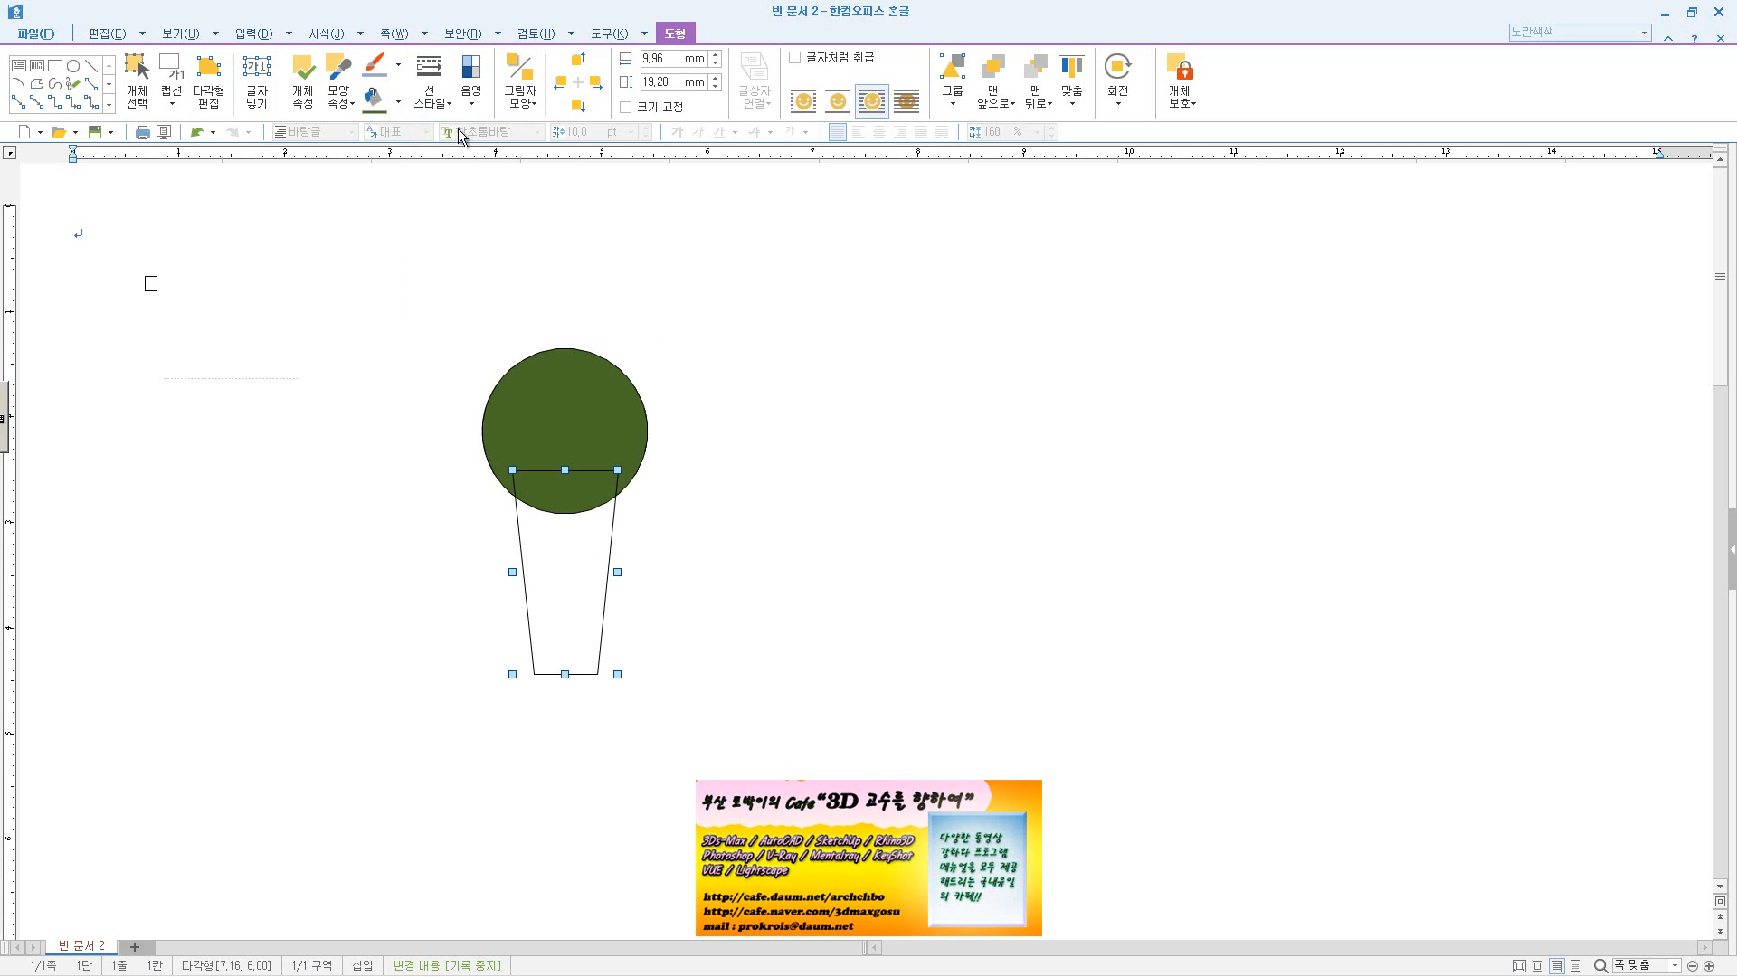
pyautogui.click(398, 101)
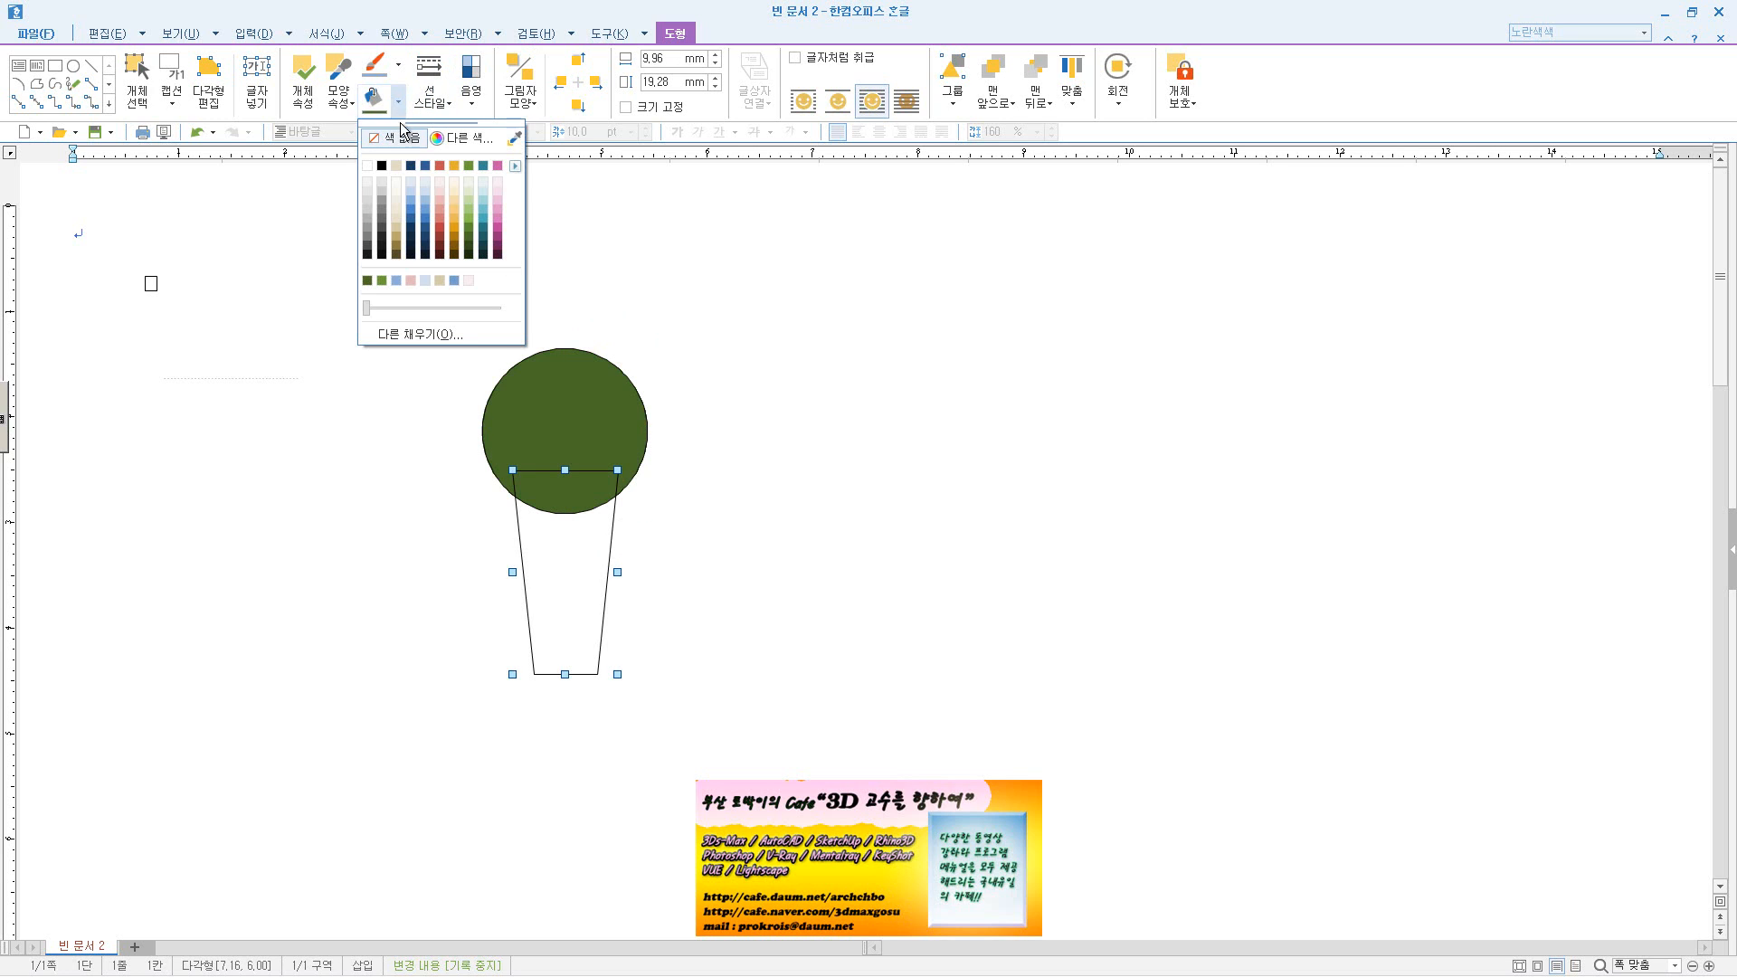
pyautogui.click(469, 217)
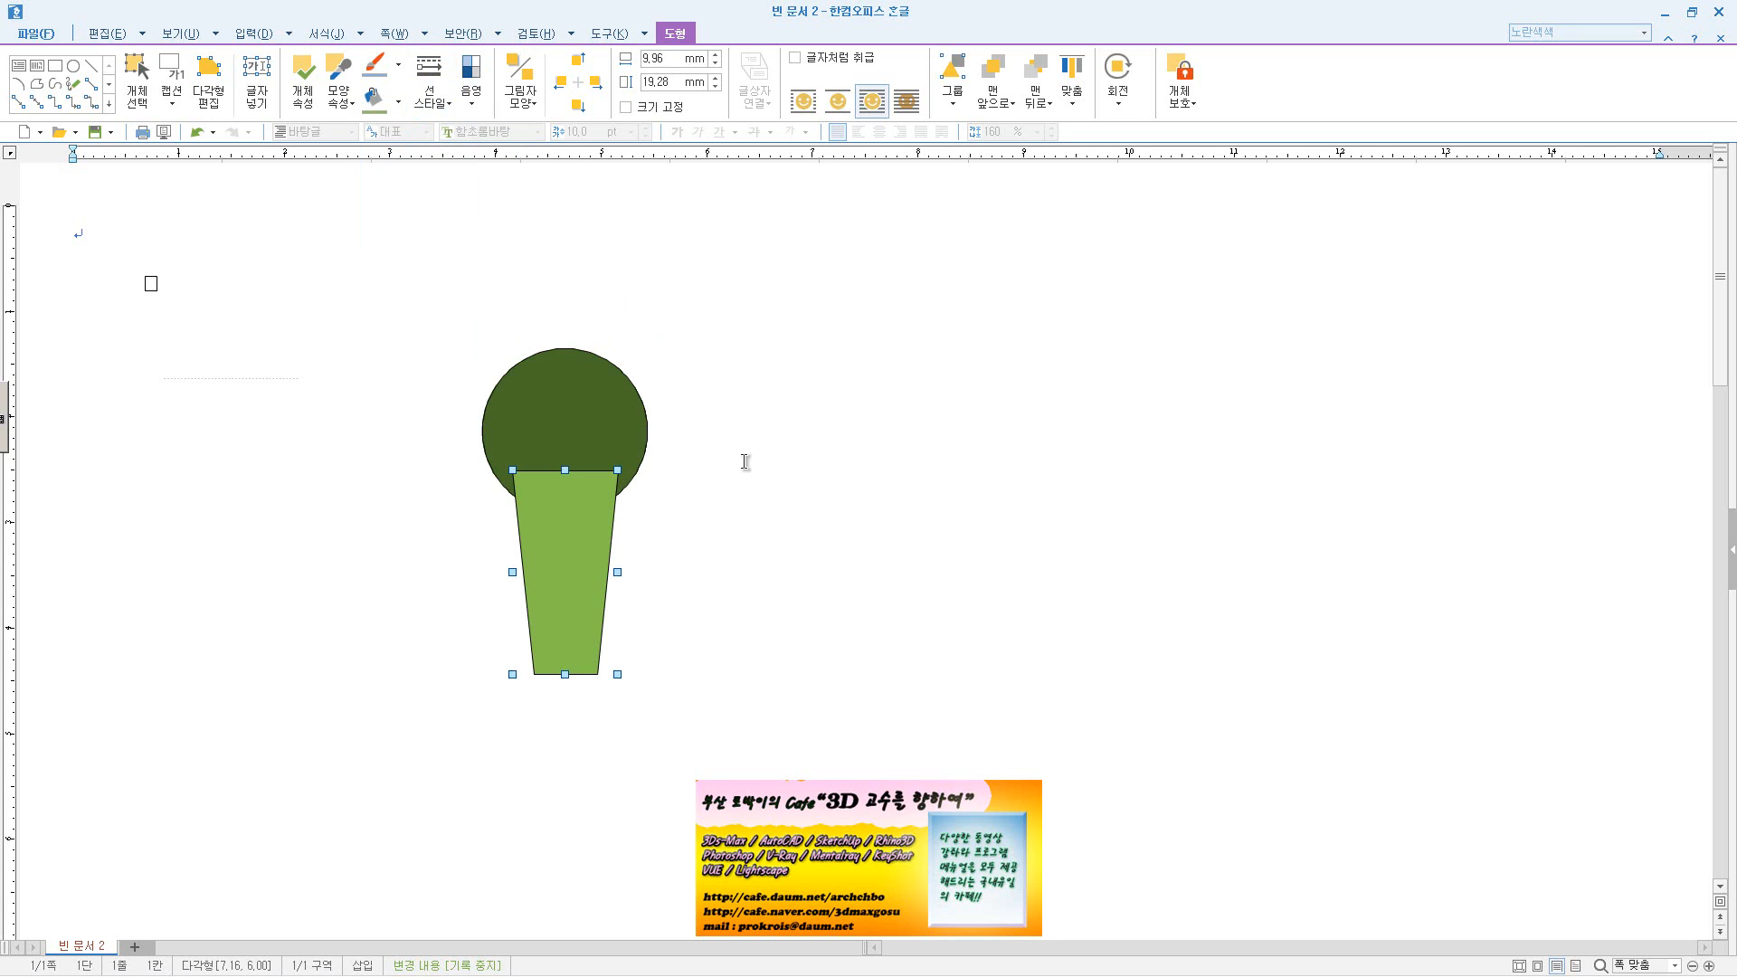
pyautogui.click(696, 579)
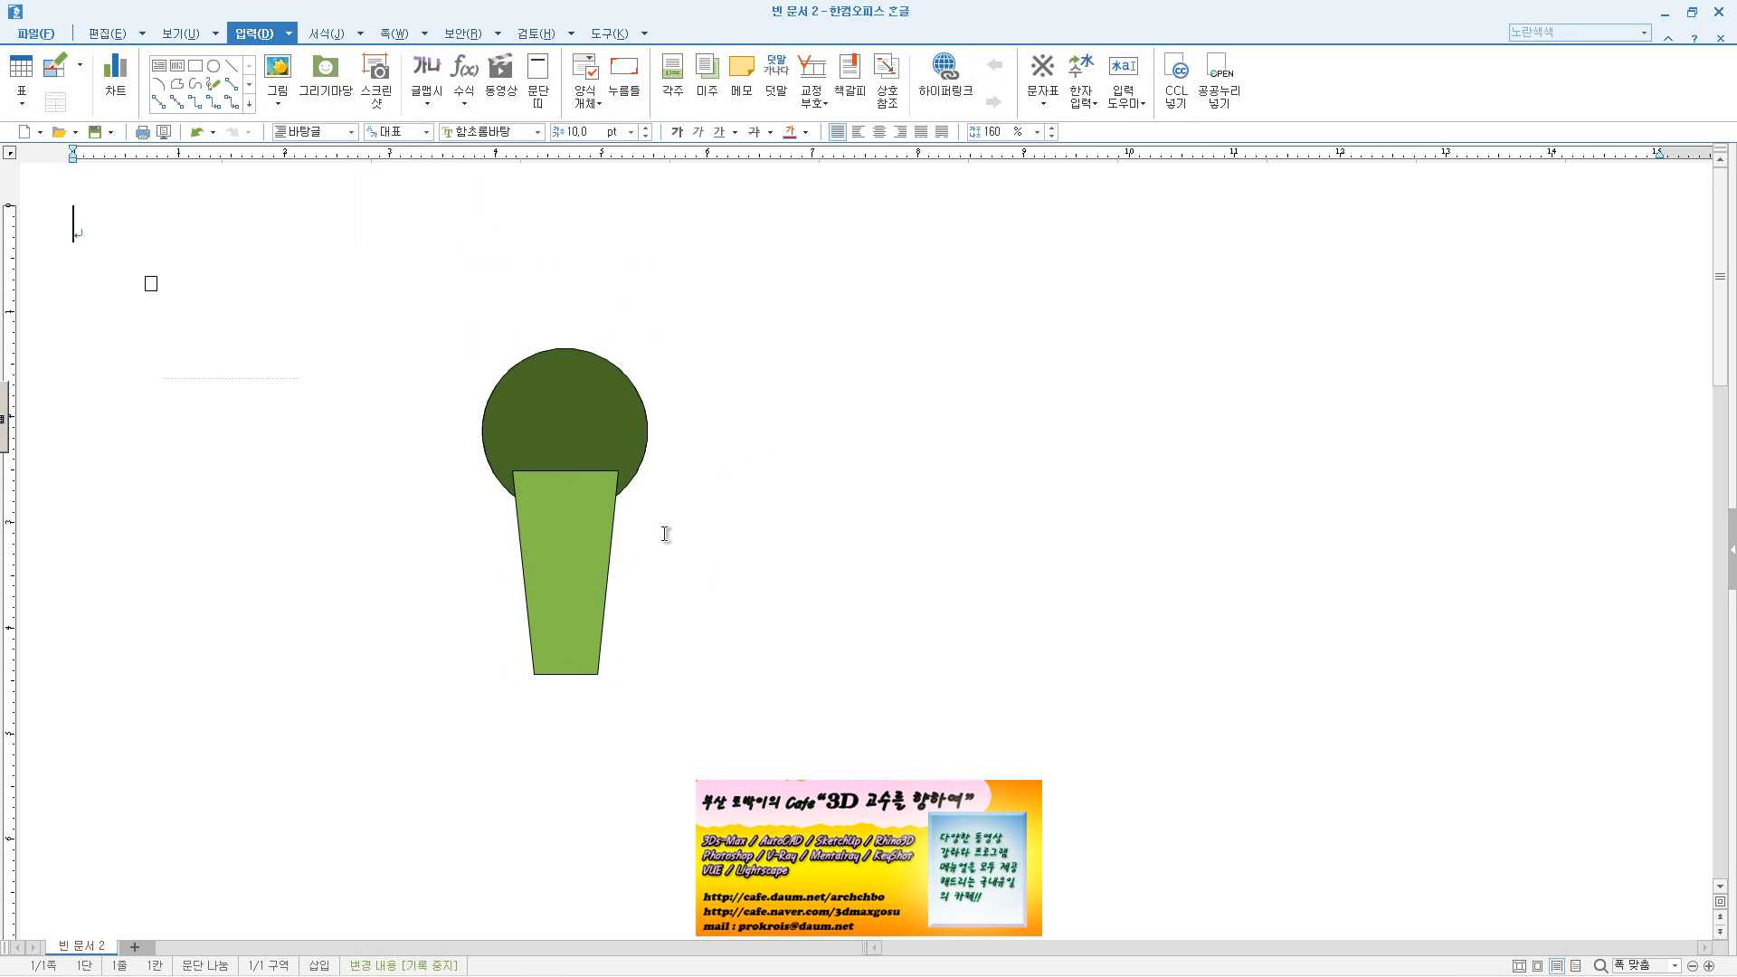
# - Send the light green trapezoid one level back so that it sits behind the circle
pyautogui.click(527, 488)
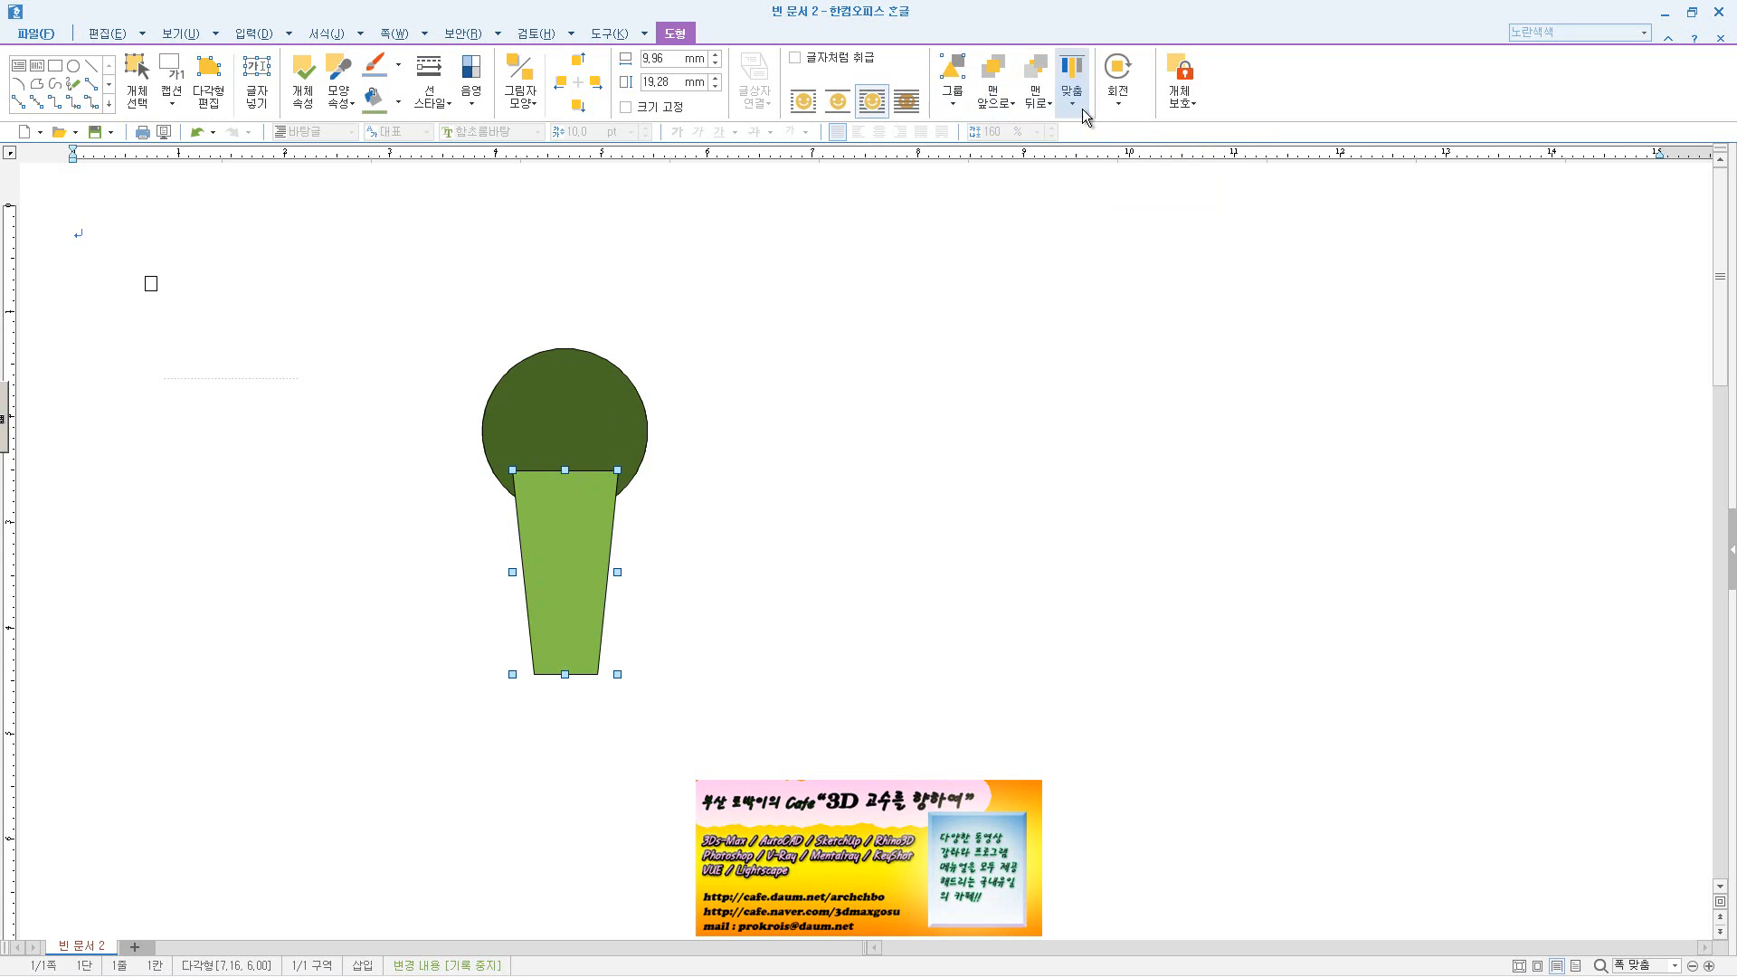
pyautogui.click(1040, 102)
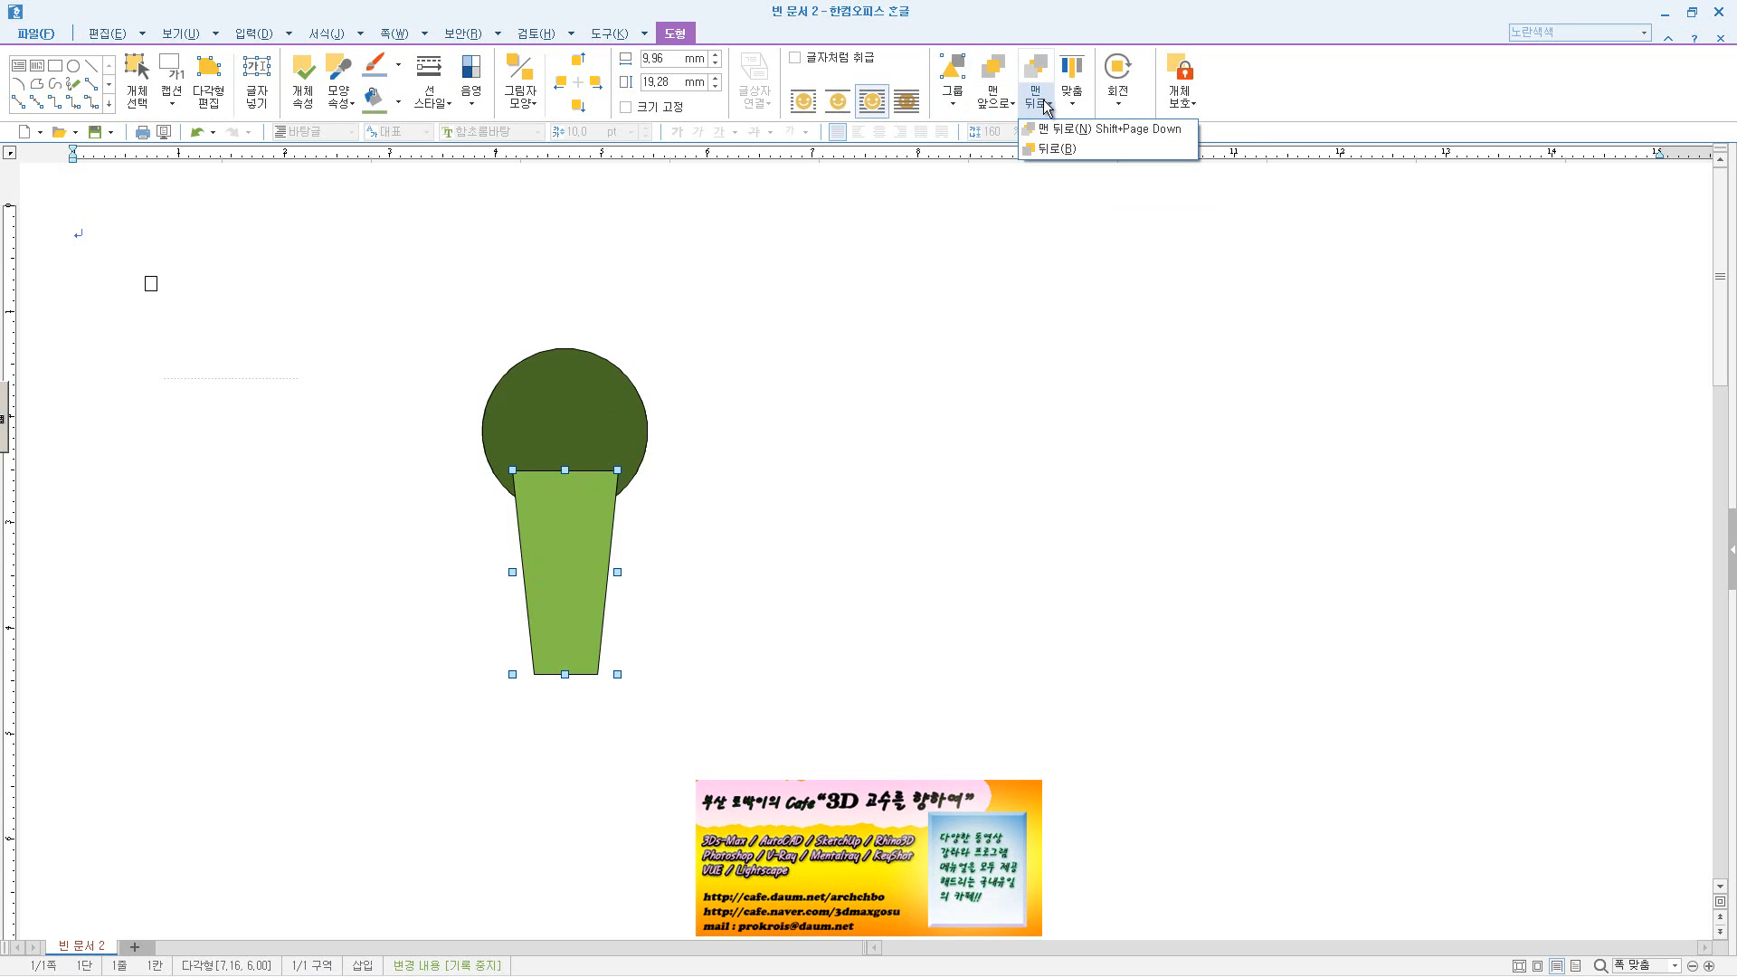
pyautogui.click(1052, 109)
pyautogui.click(1038, 101)
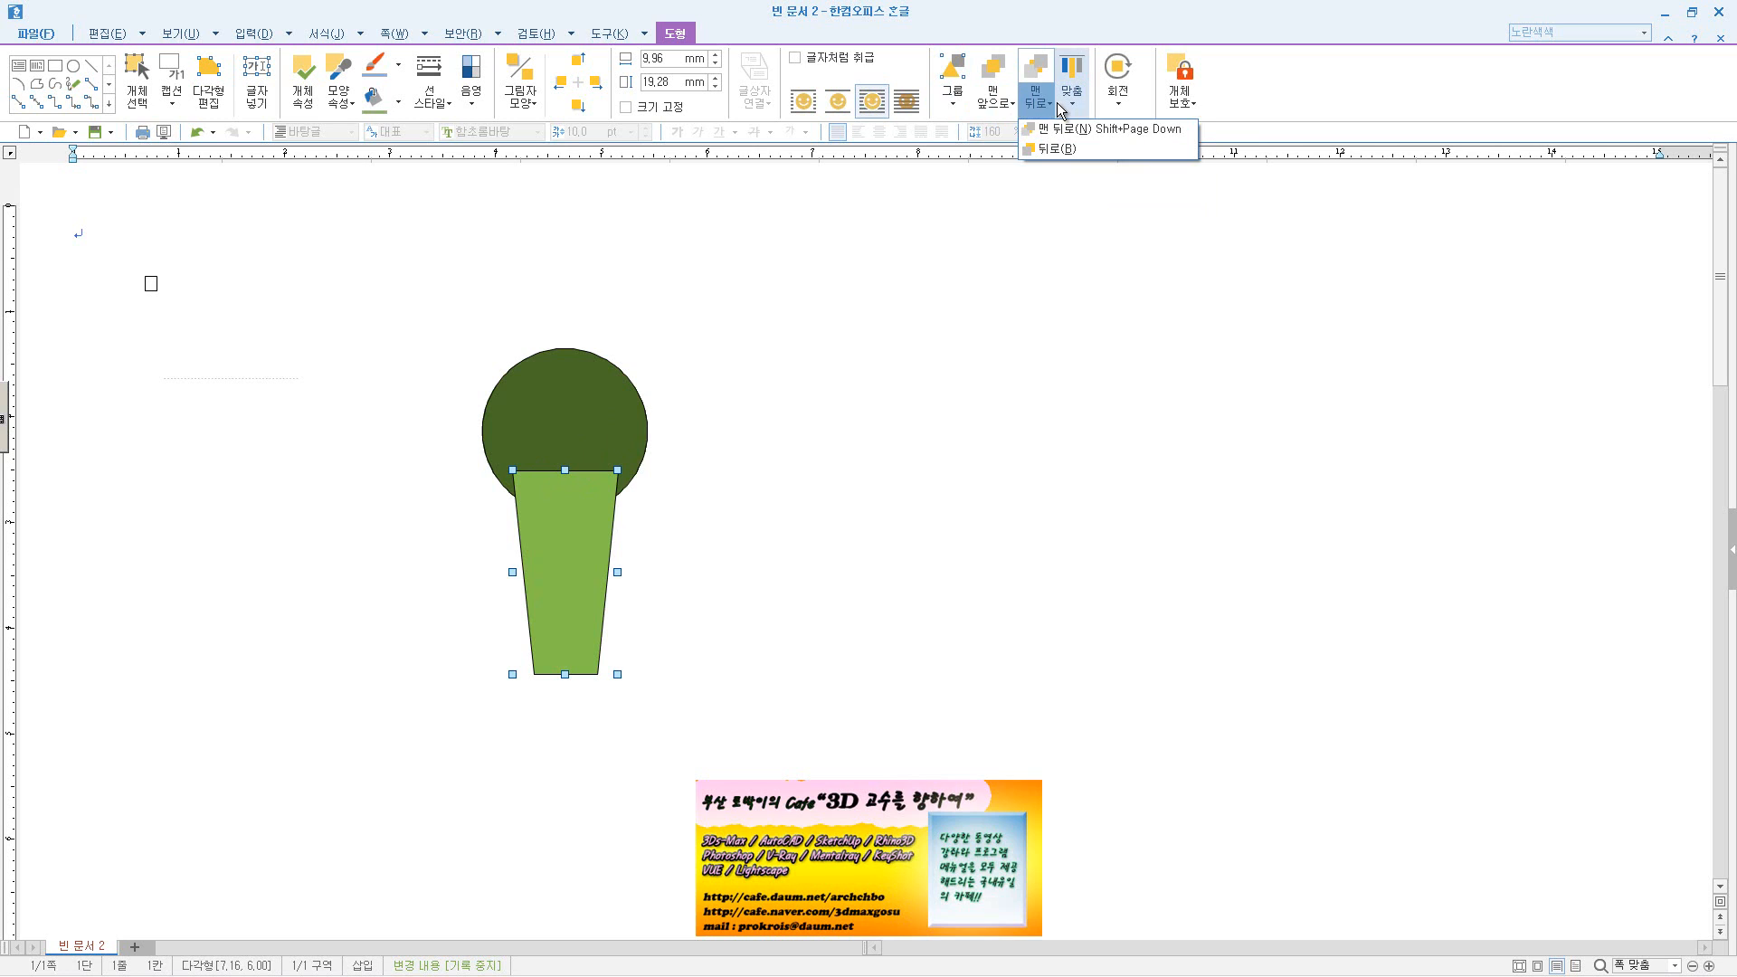
pyautogui.click(1056, 103)
pyautogui.click(1057, 103)
pyautogui.click(1062, 156)
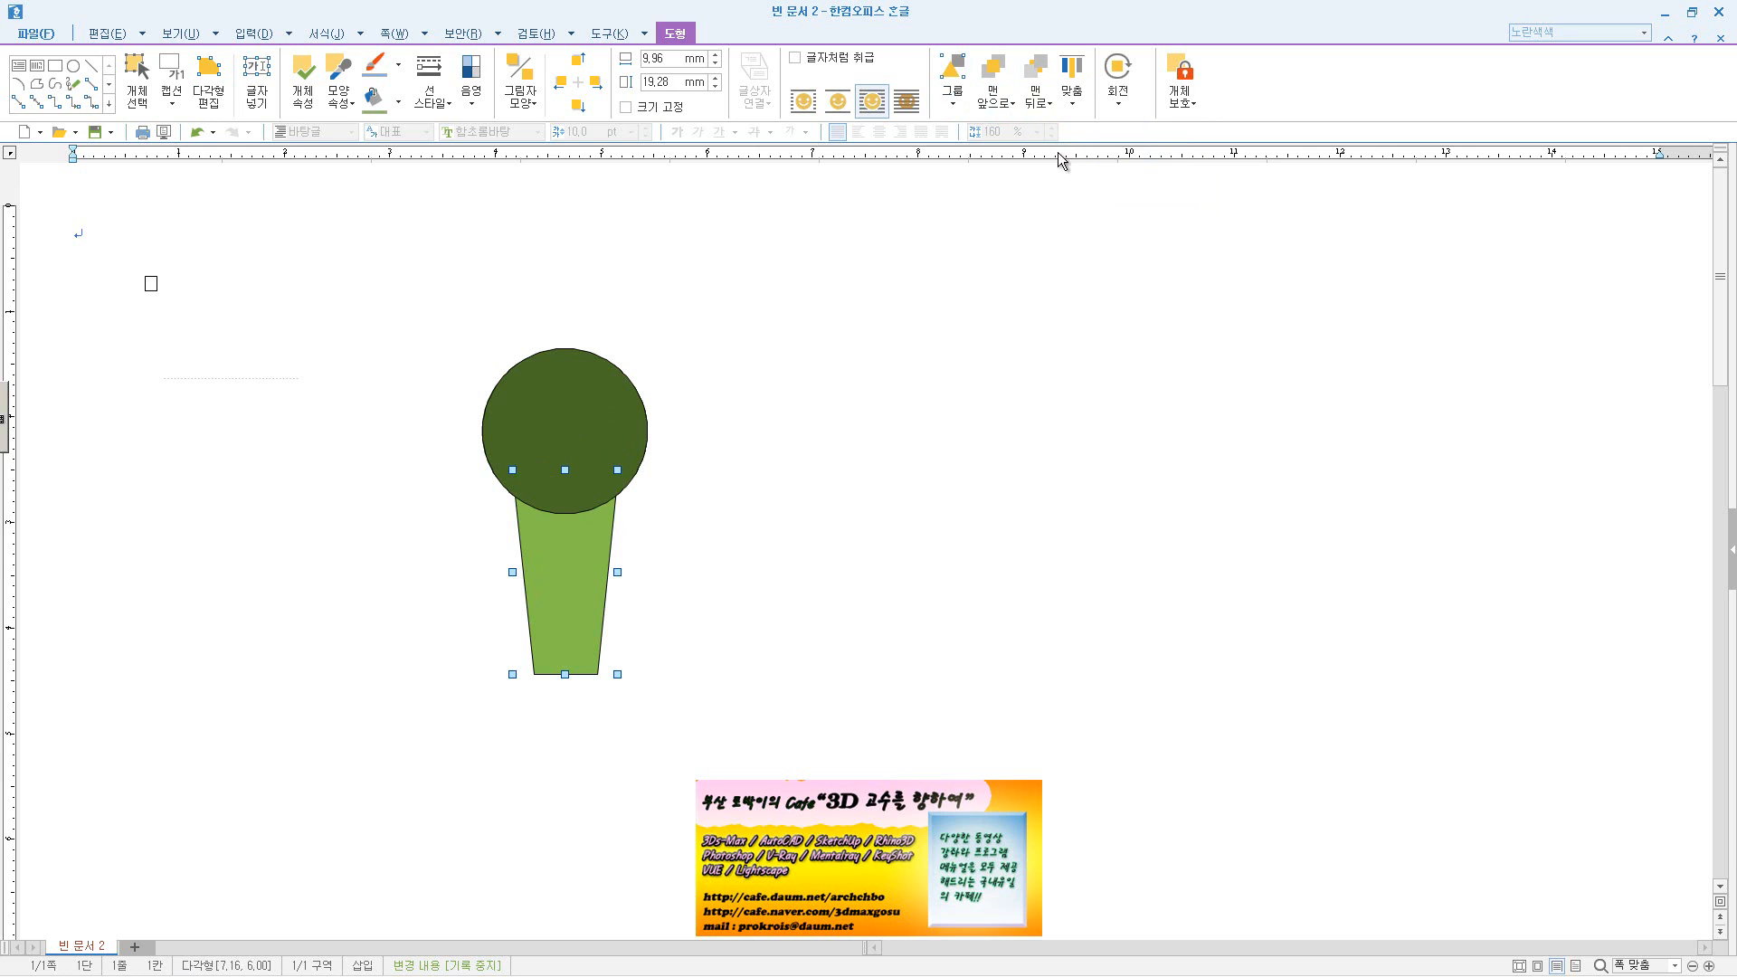
pyautogui.click(667, 548)
# - Turn the dark green circle into a text box containing "Tip" and centre the text
pyautogui.click(638, 457)
pyautogui.rightClick(622, 446)
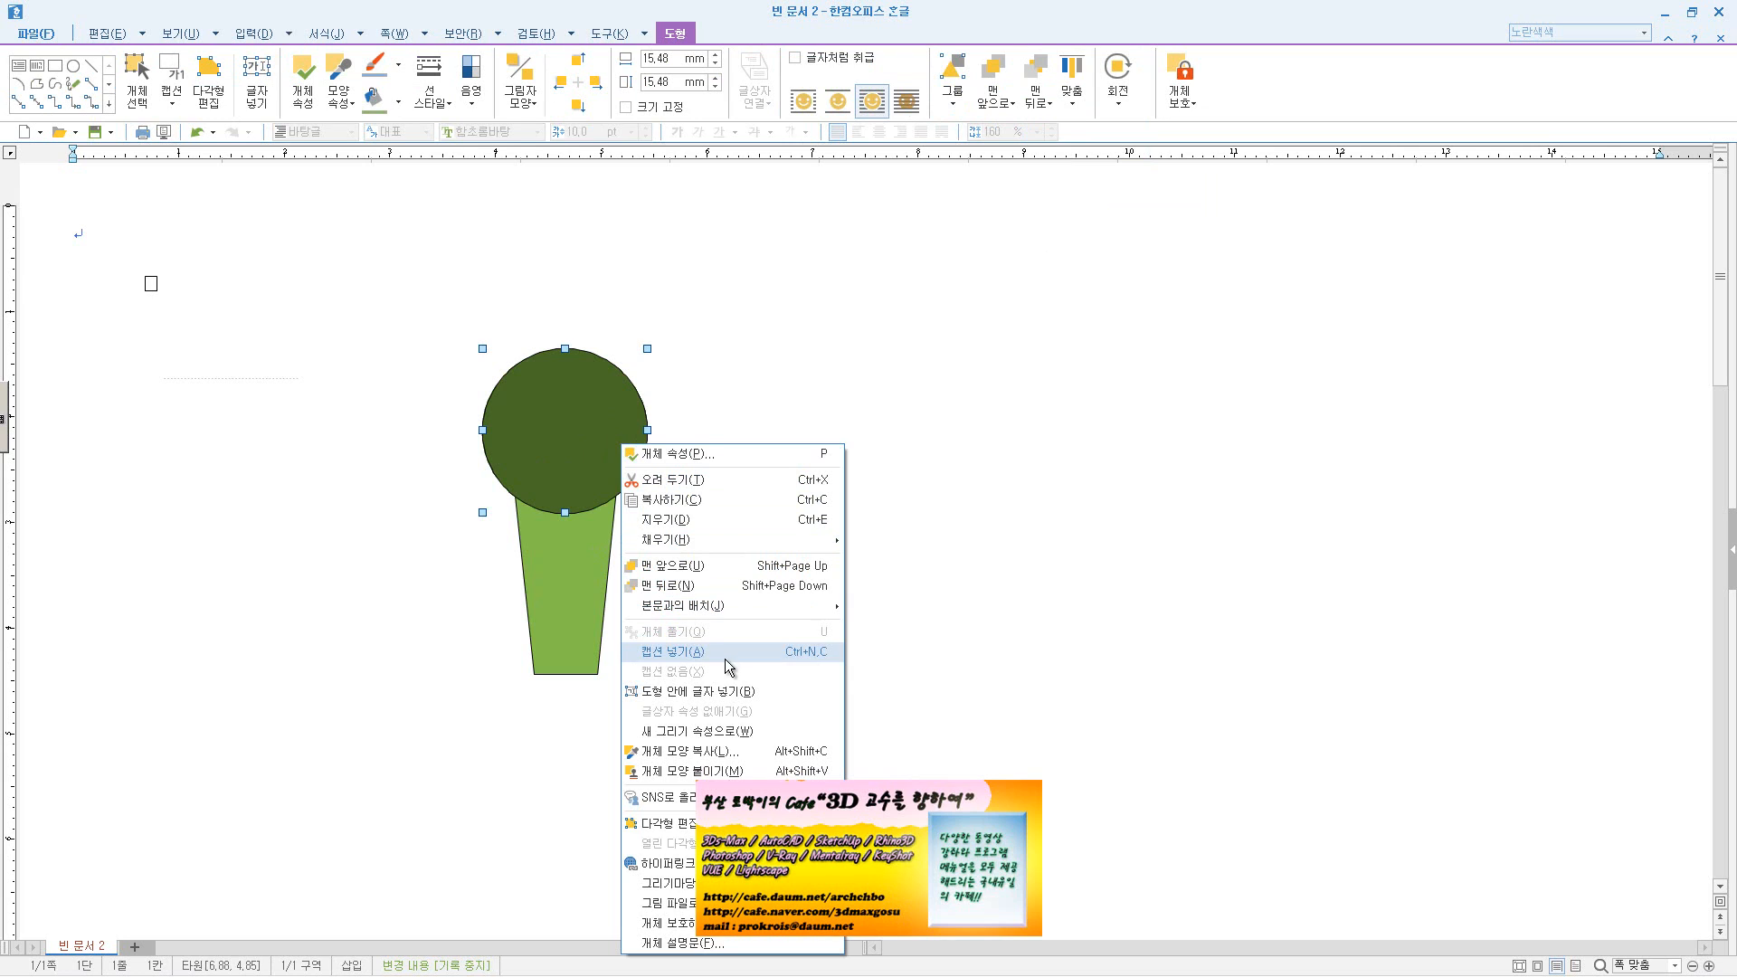
pyautogui.click(725, 691)
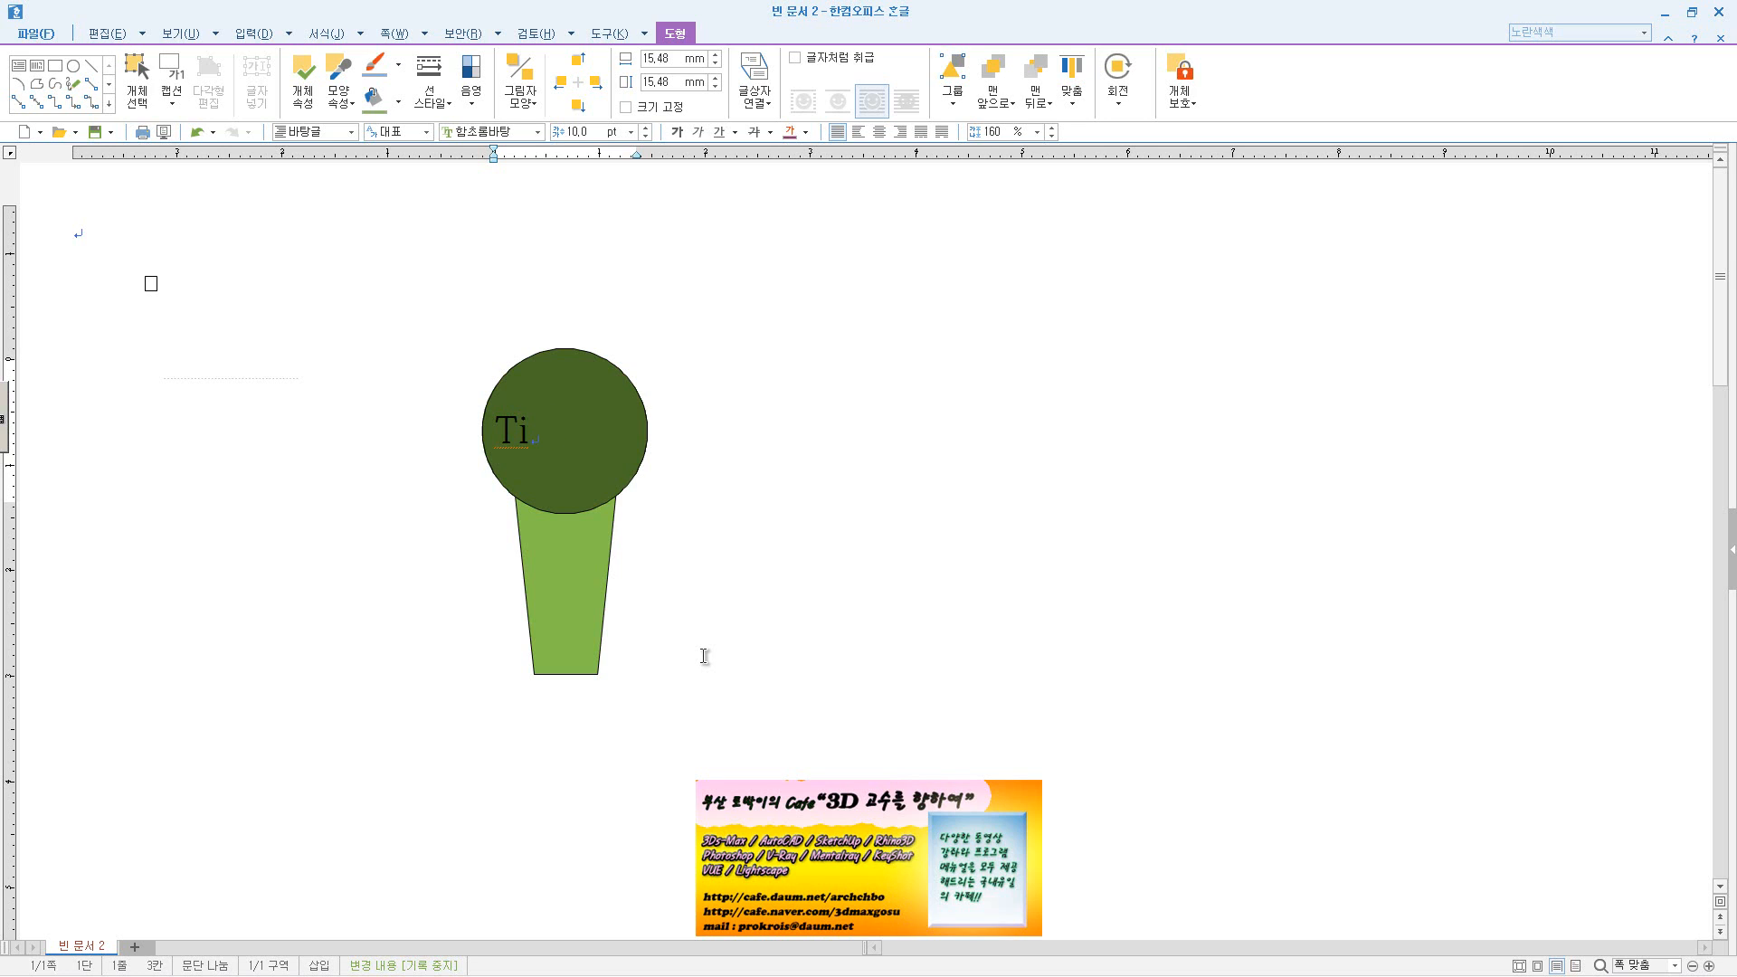
pyautogui.click(878, 132)
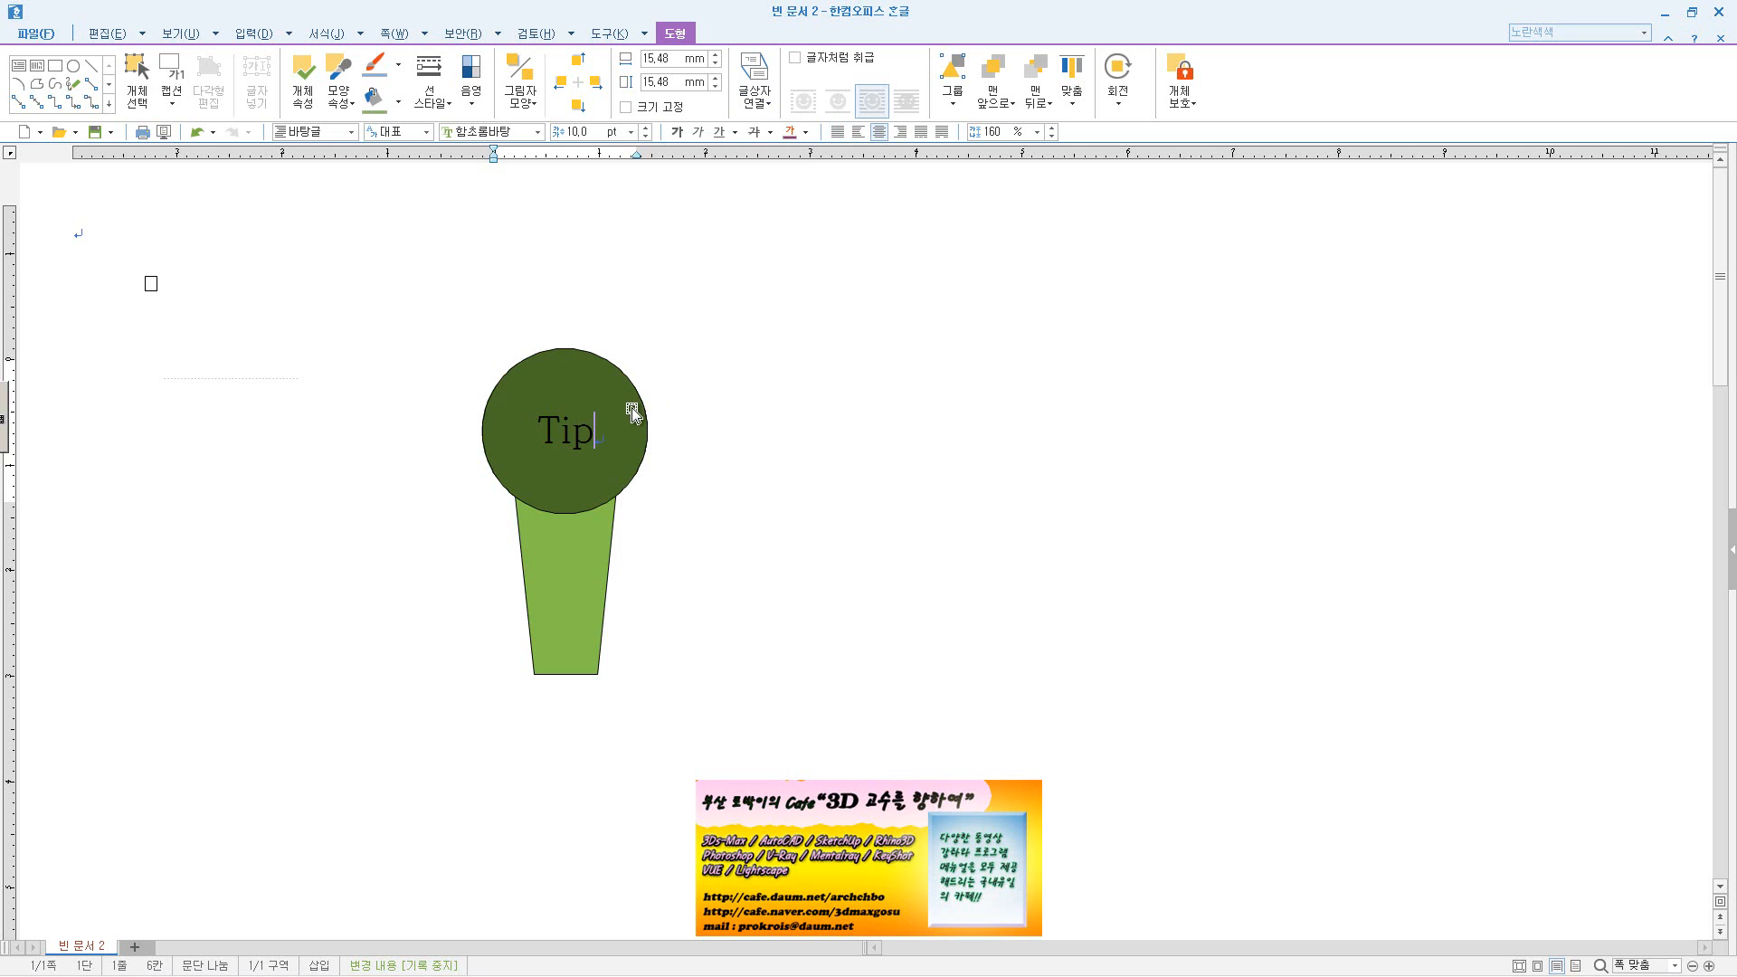
# - Colour the "Tip" text in the dark green circle white
pyautogui.doubleClick(588, 434)
pyautogui.press('F12')
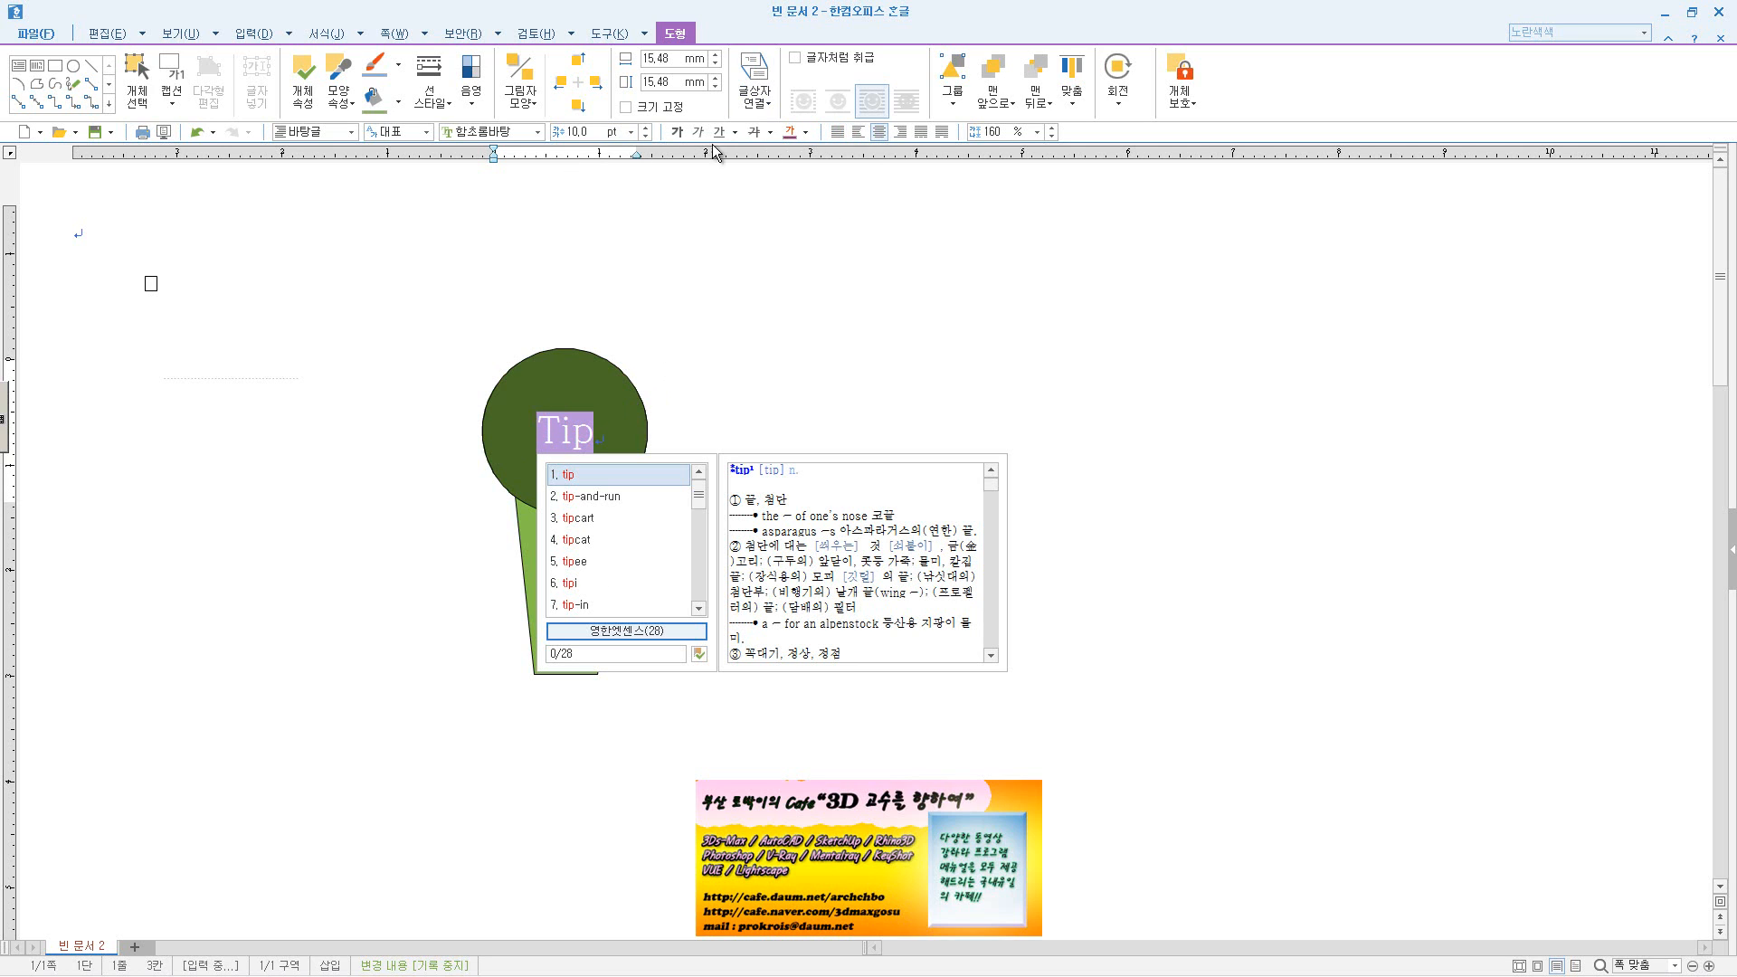
pyautogui.click(808, 133)
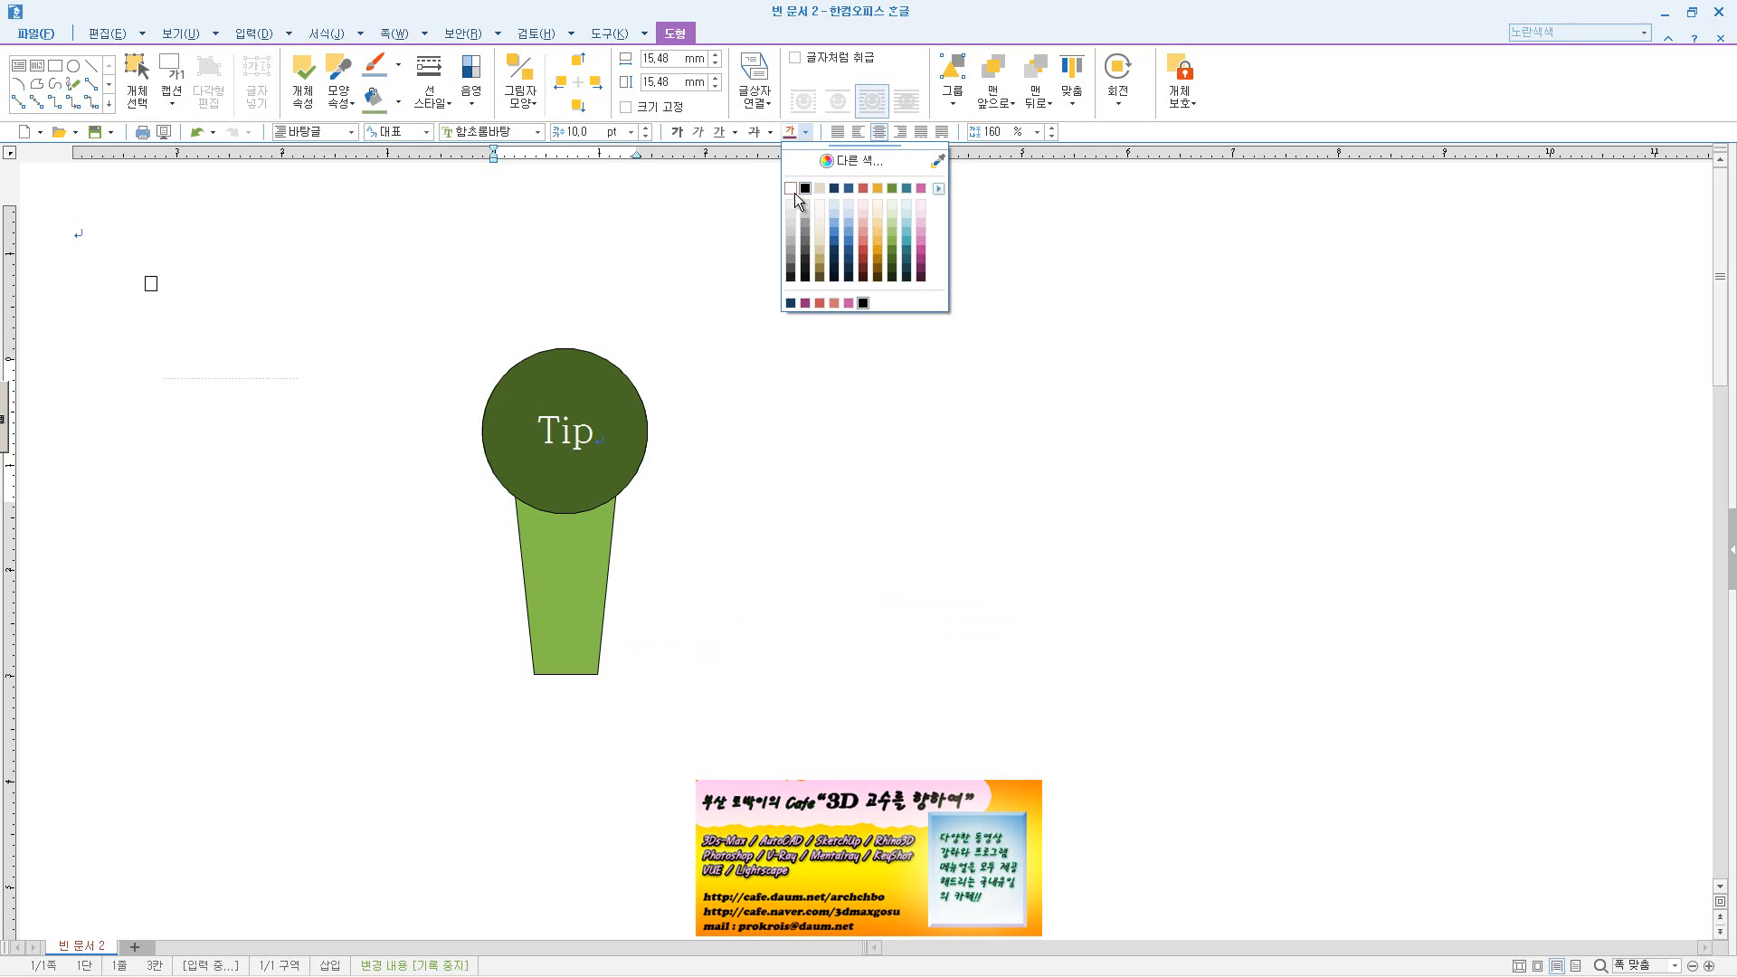
pyautogui.click(792, 190)
pyautogui.click(720, 533)
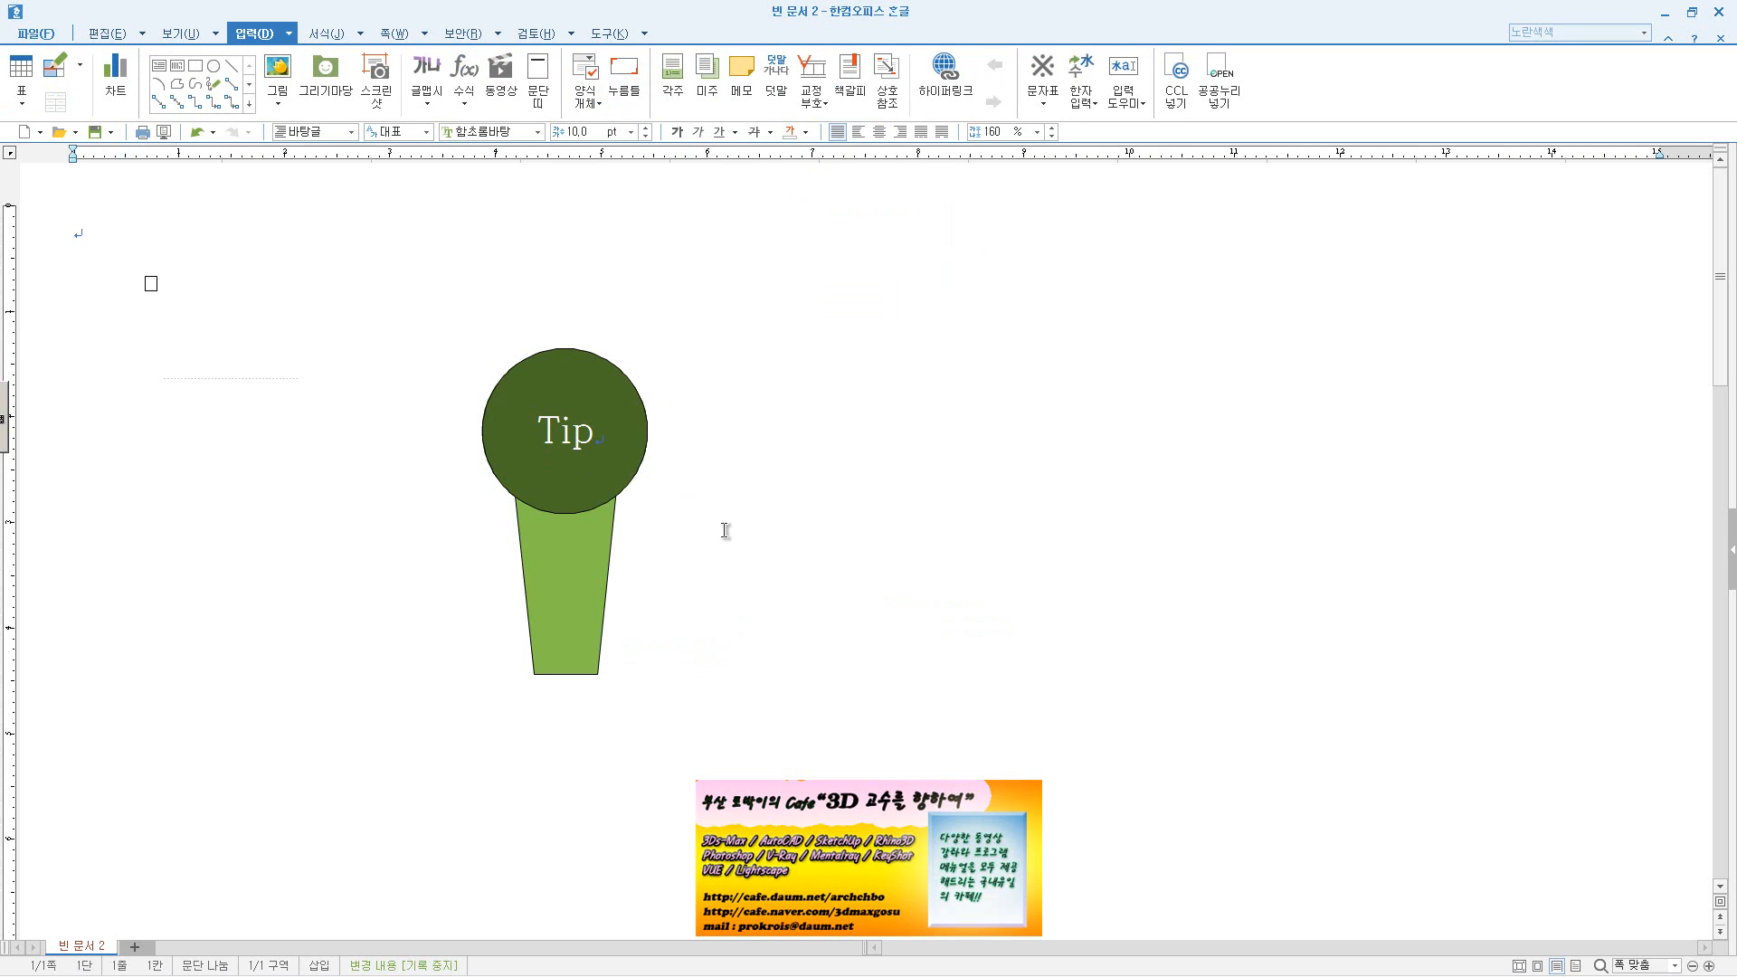
# - Group the circle and the trapezoid into one object and move it to the page's upper-left corner
pyautogui.click(650, 478)
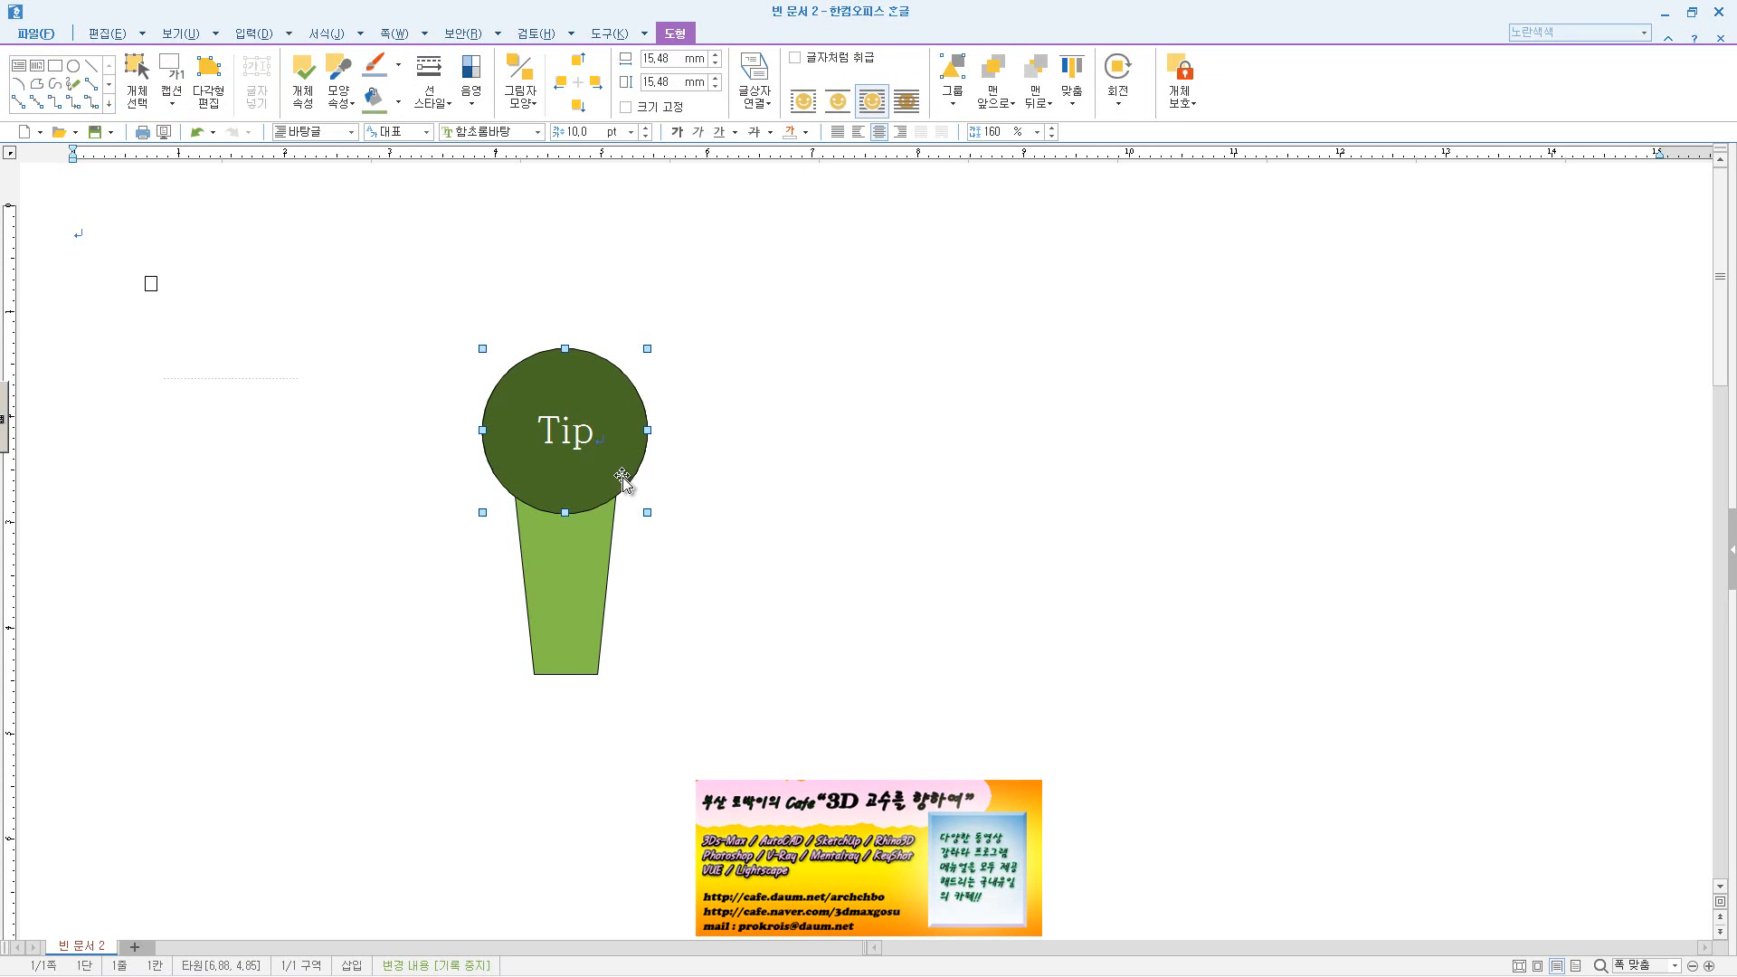
pyautogui.click(704, 628)
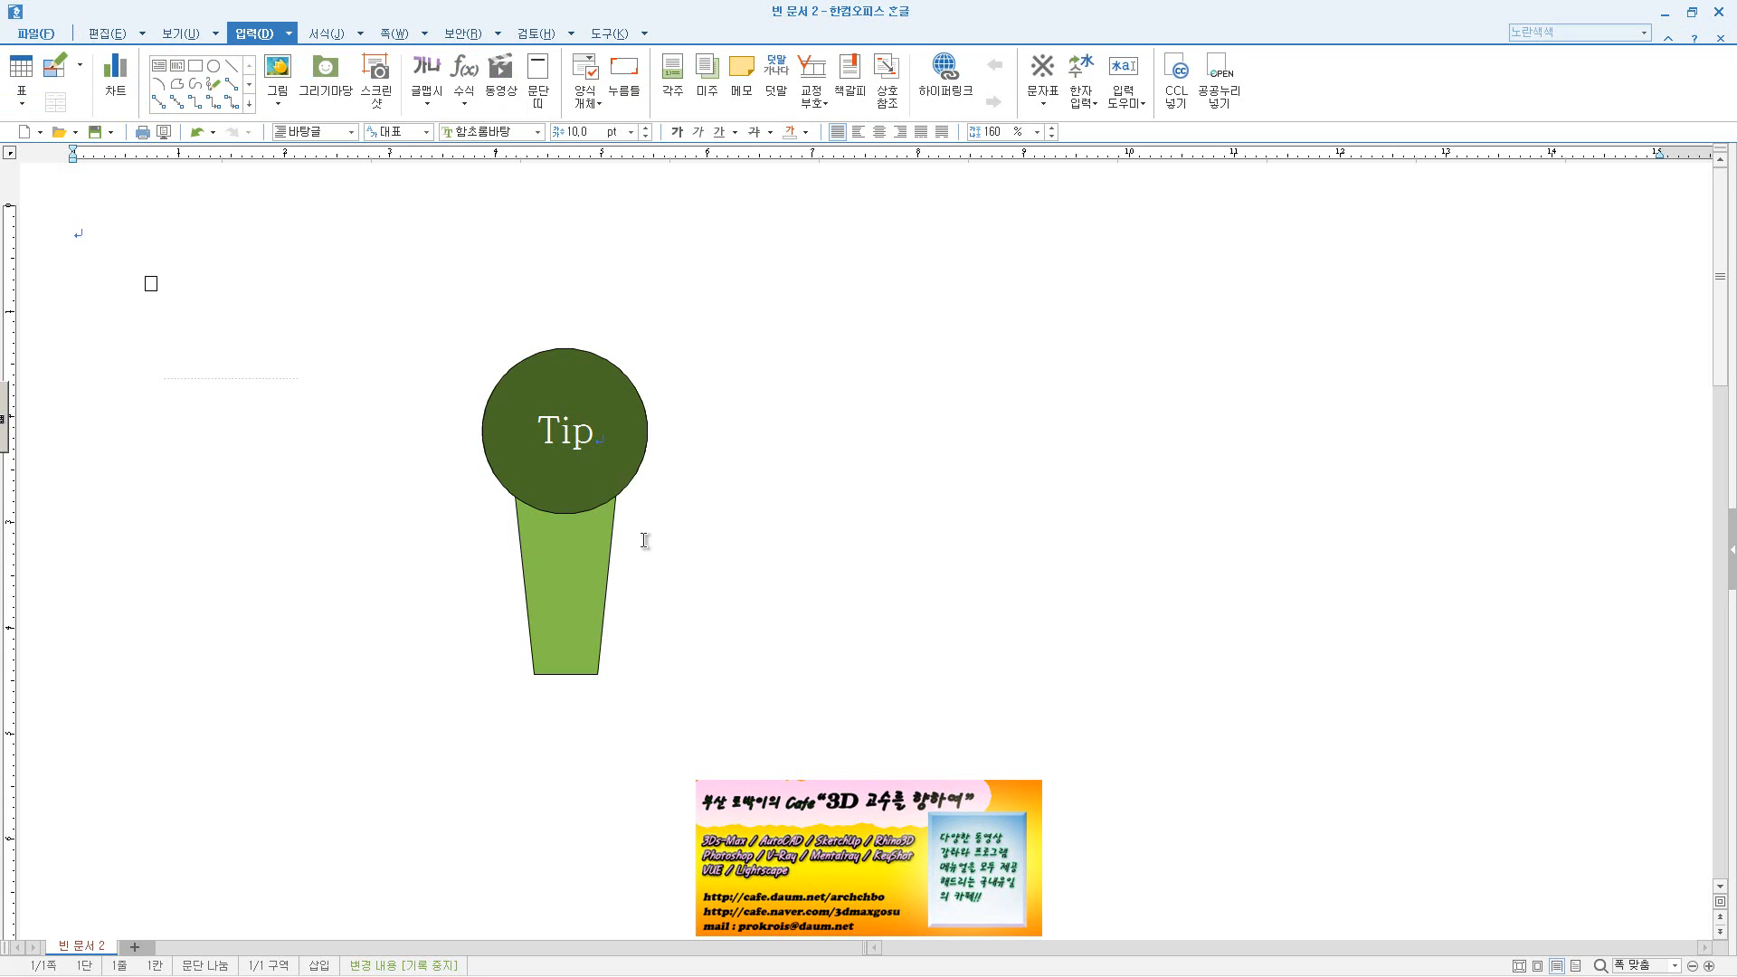
pyautogui.click(613, 477)
pyautogui.keyDown('shift'); pyautogui.click(601, 575); pyautogui.keyUp('shift')
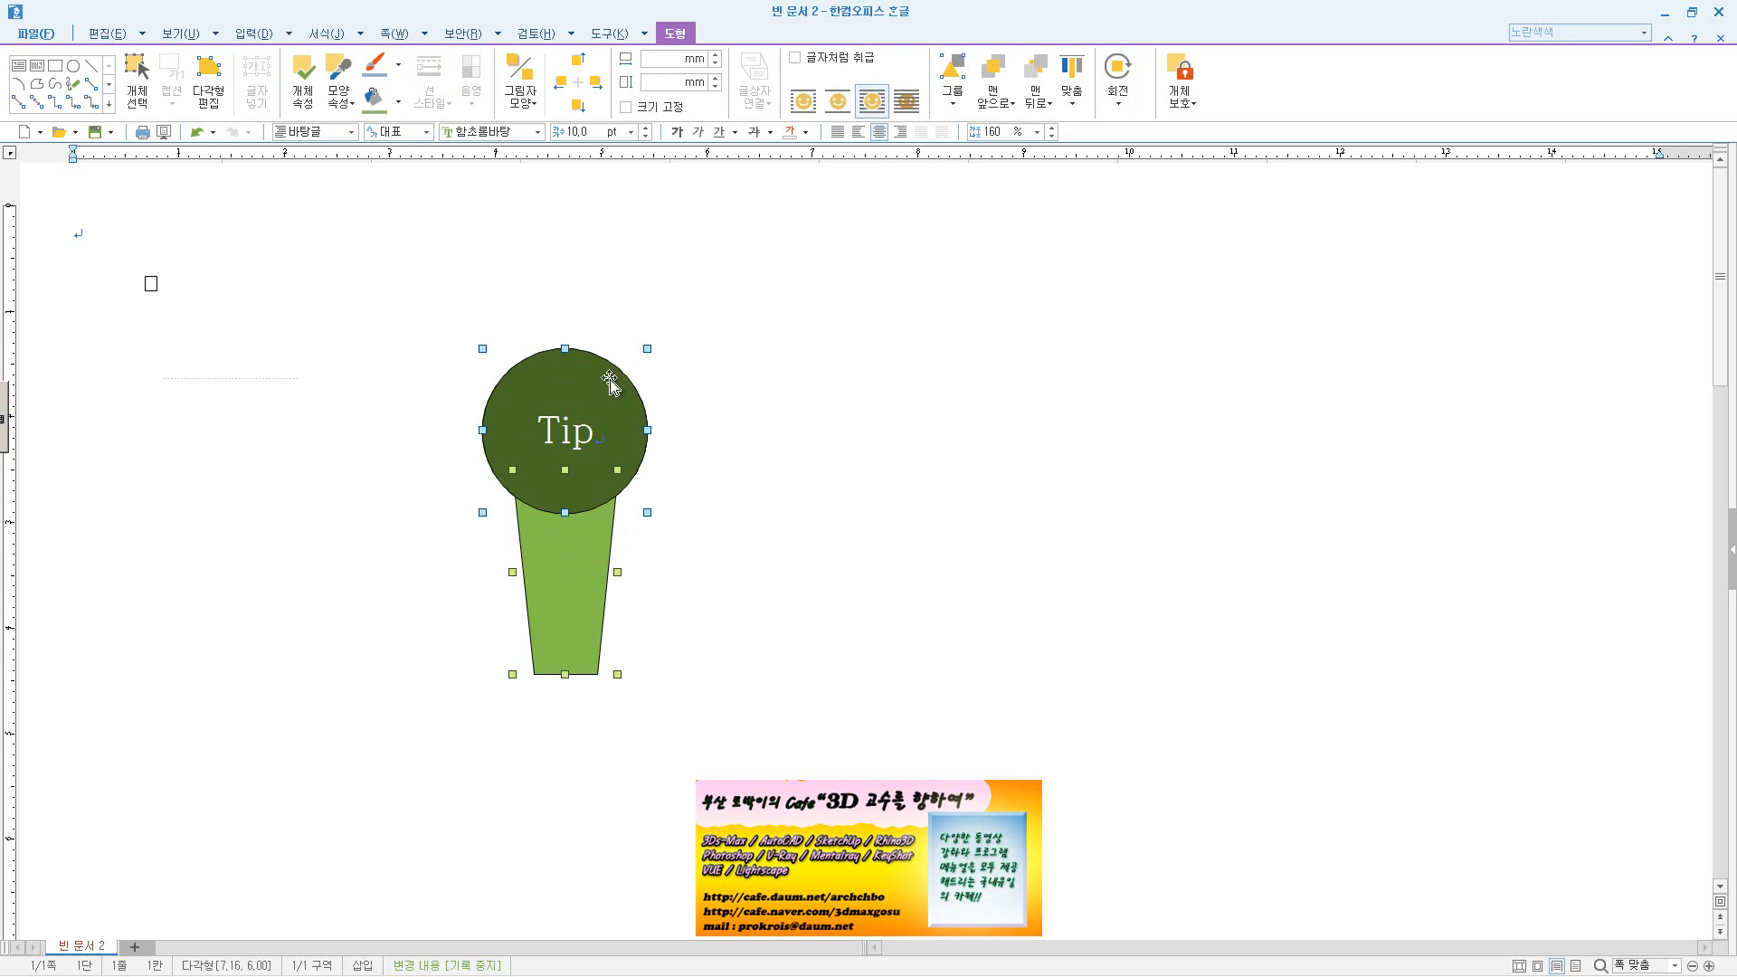
pyautogui.rightClick(576, 406)
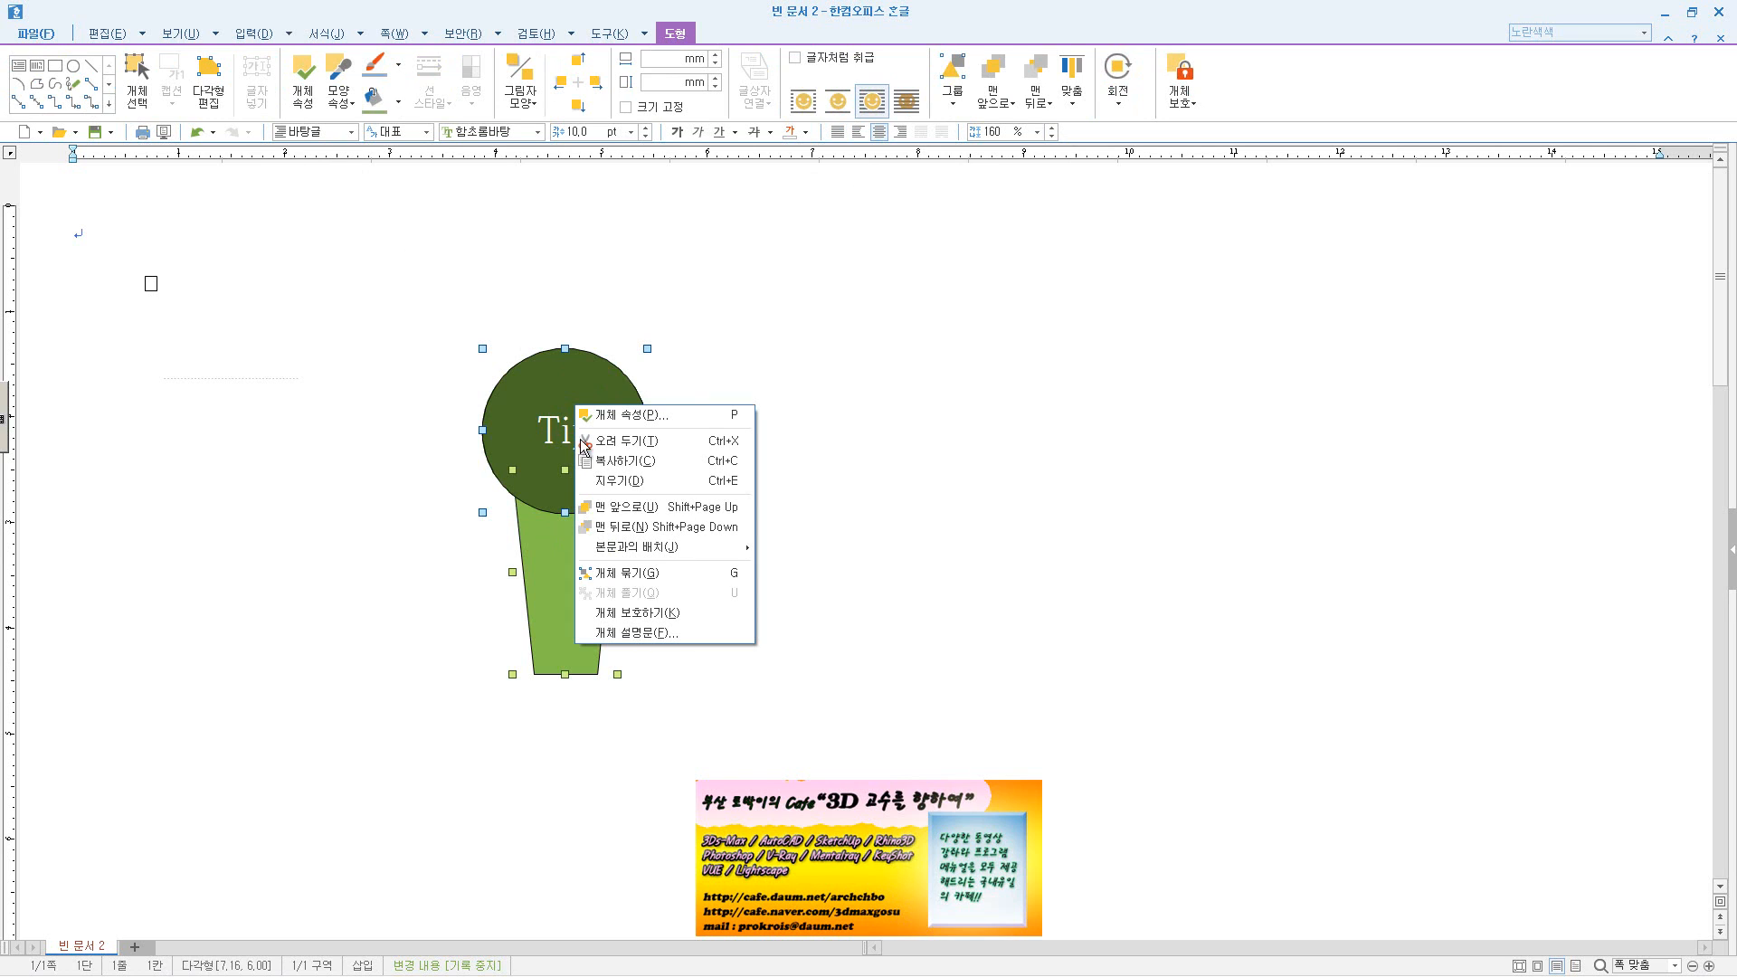
pyautogui.click(655, 573)
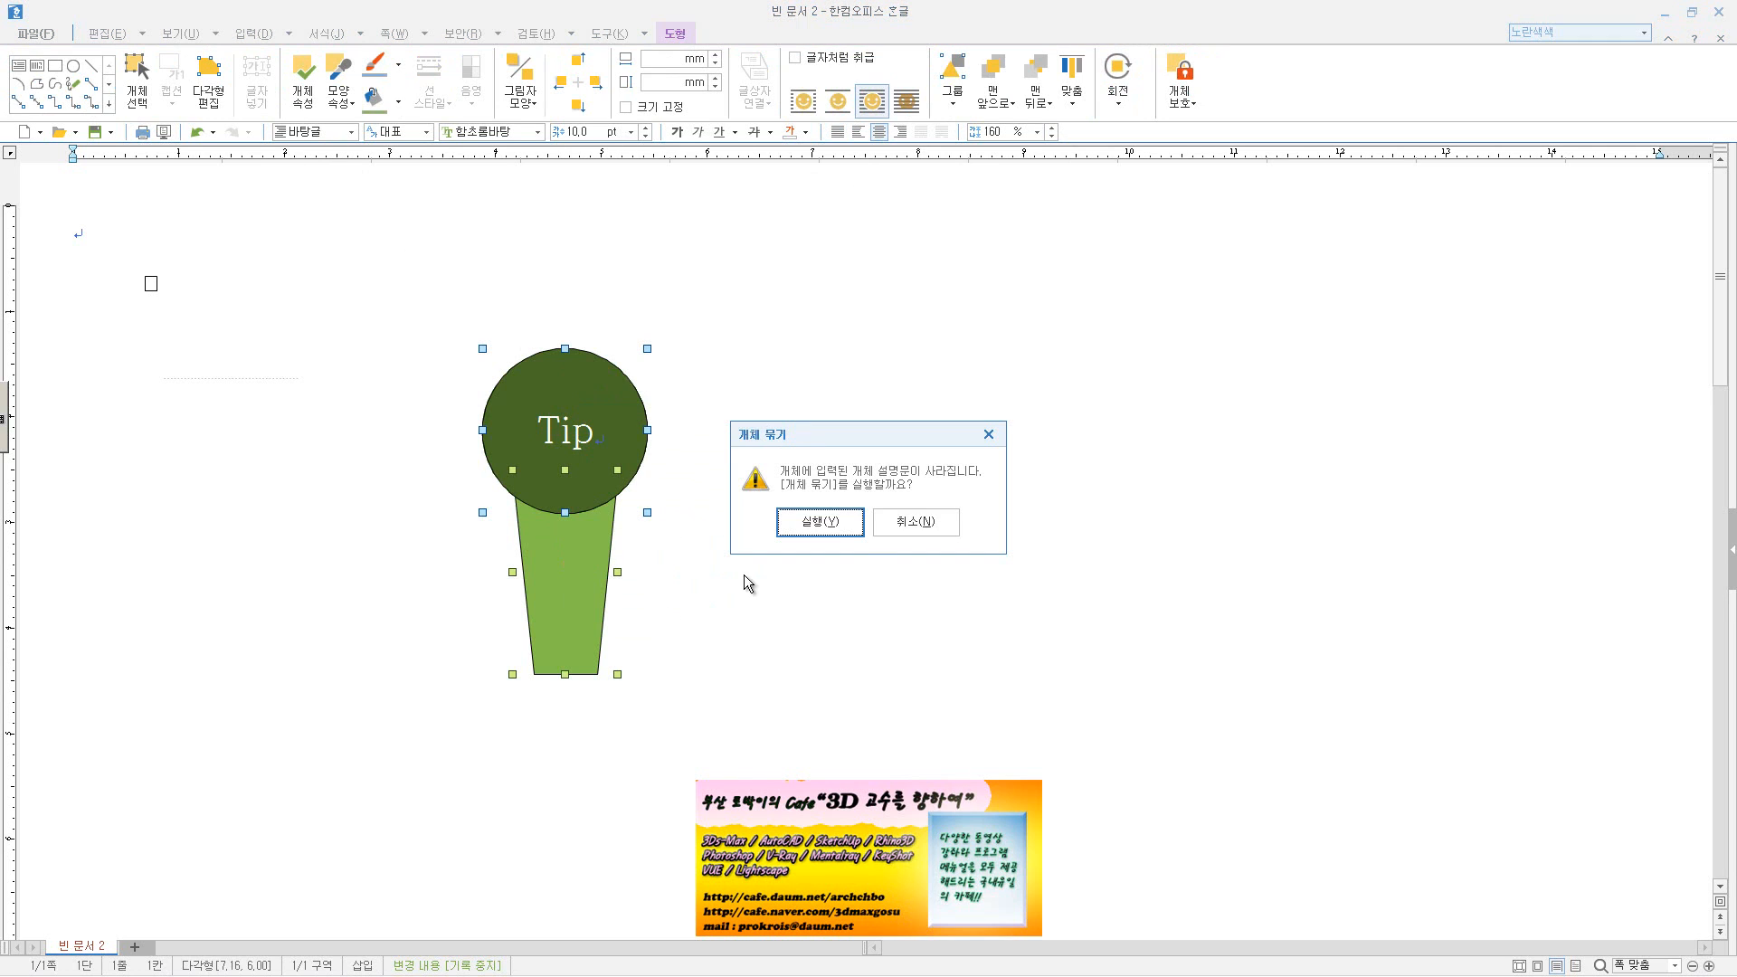
pyautogui.click(820, 522)
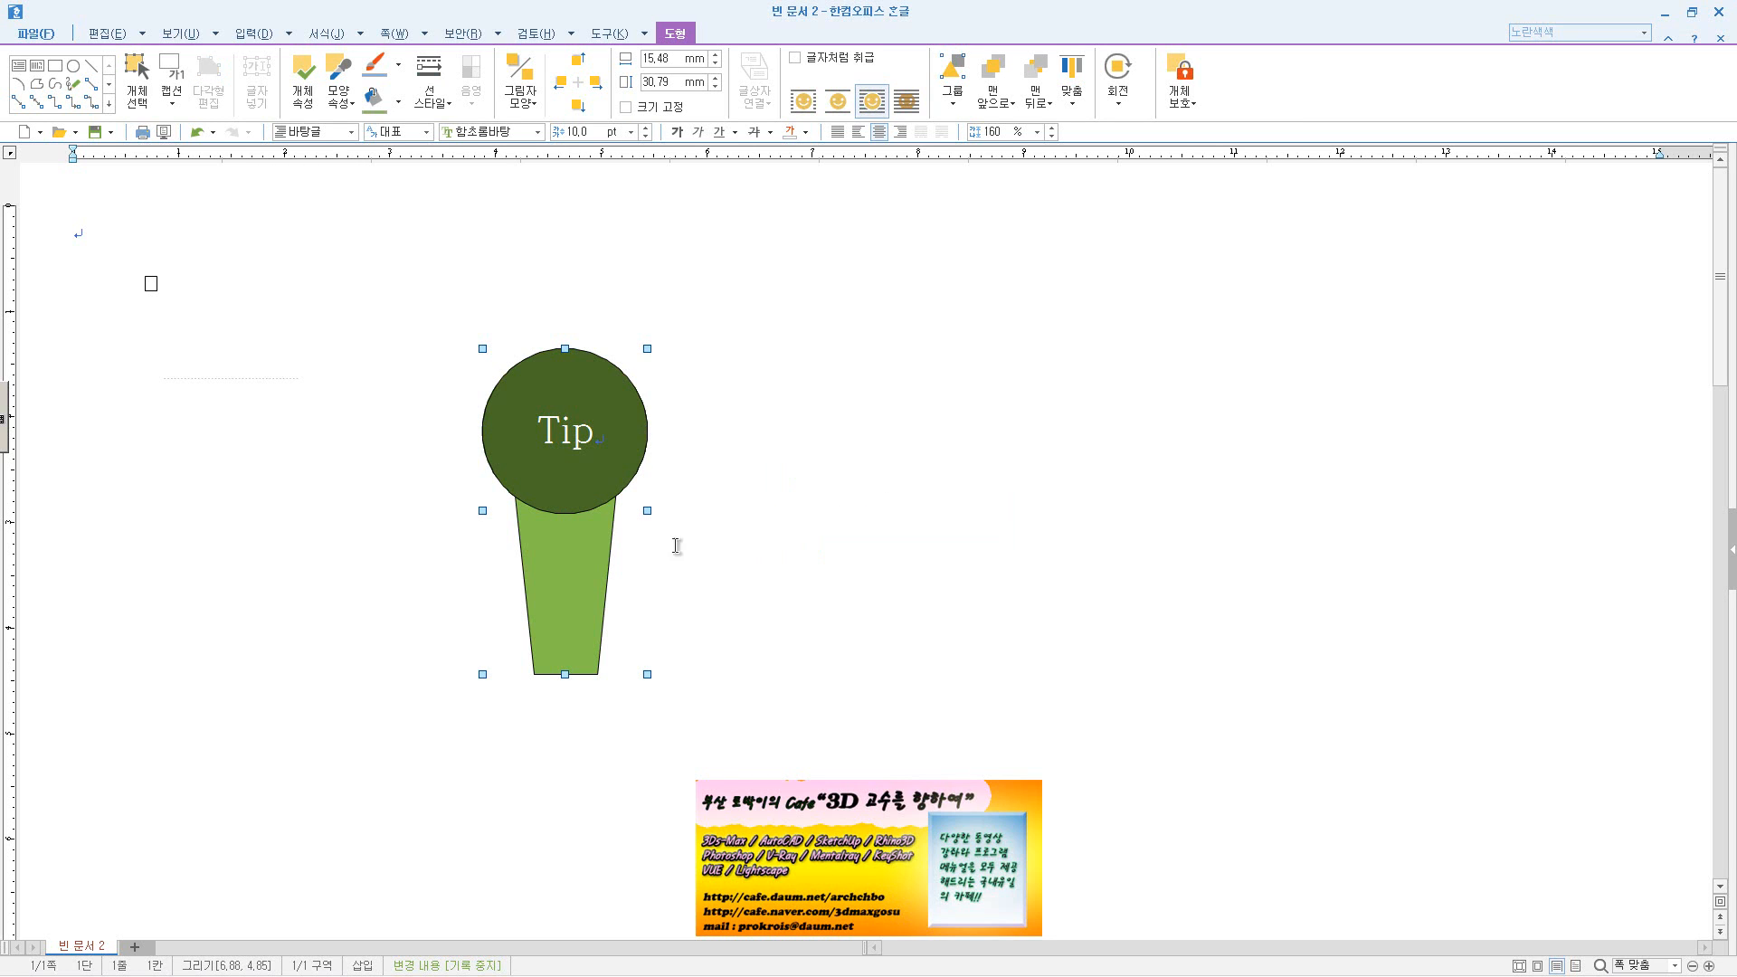
pyautogui.moveTo(601, 527); pyautogui.dragTo(230, 405)
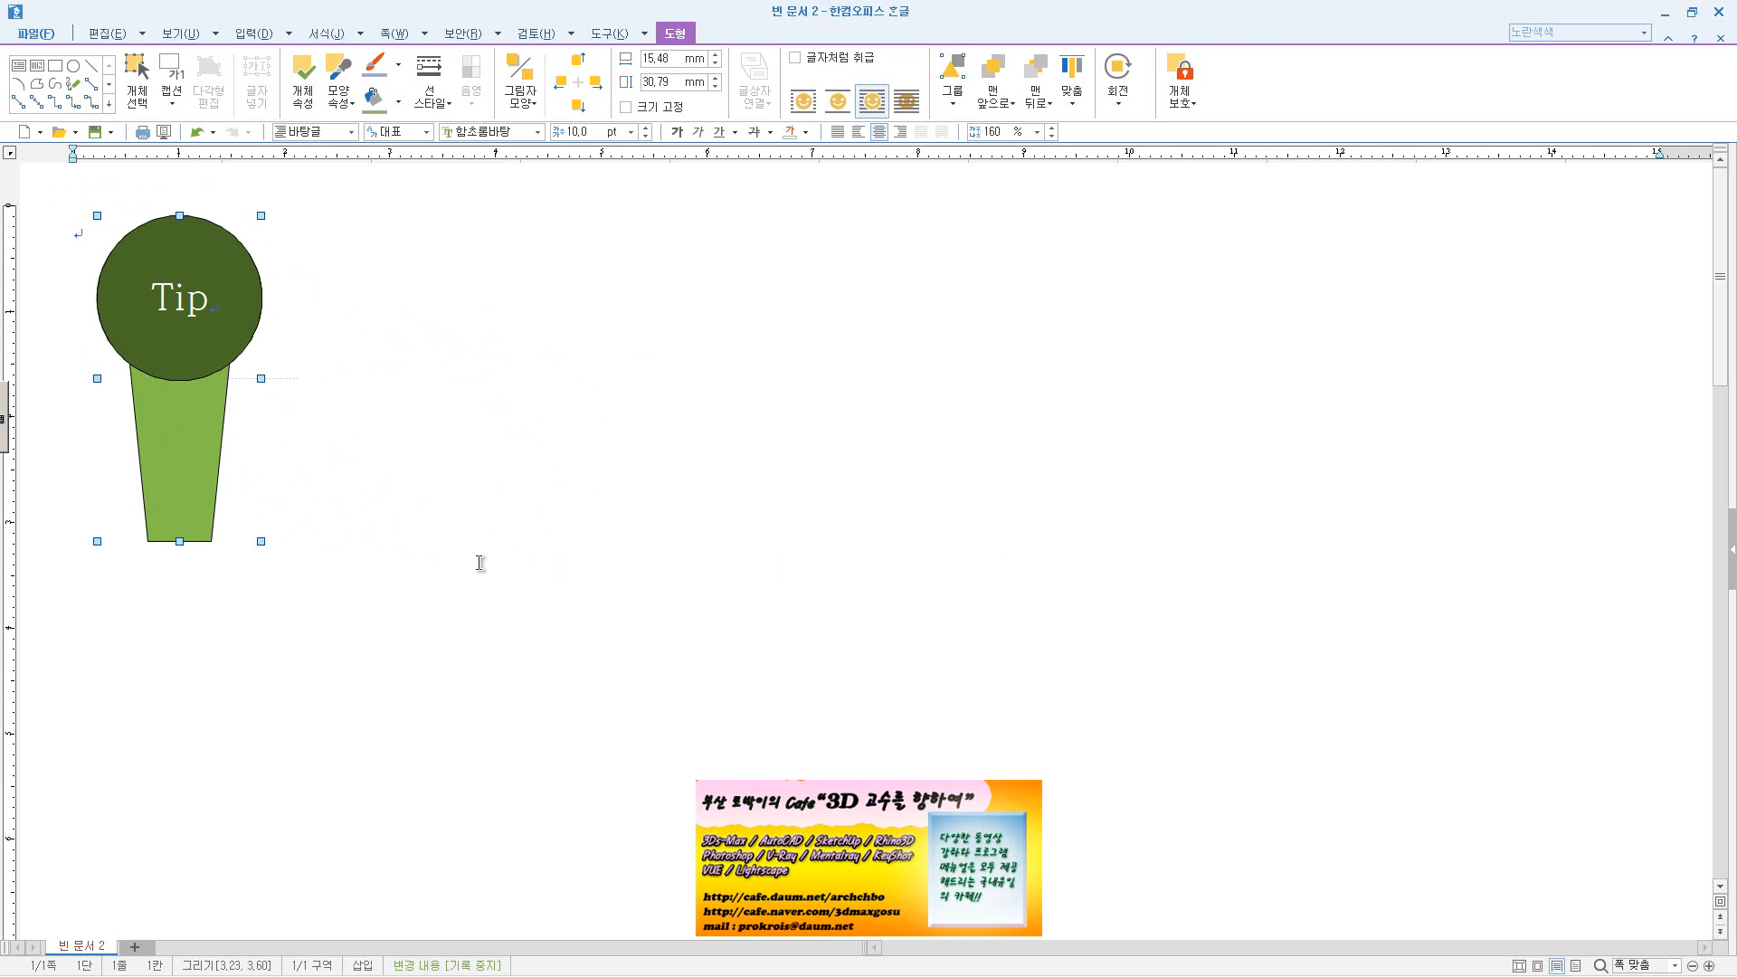
pyautogui.click(383, 194)
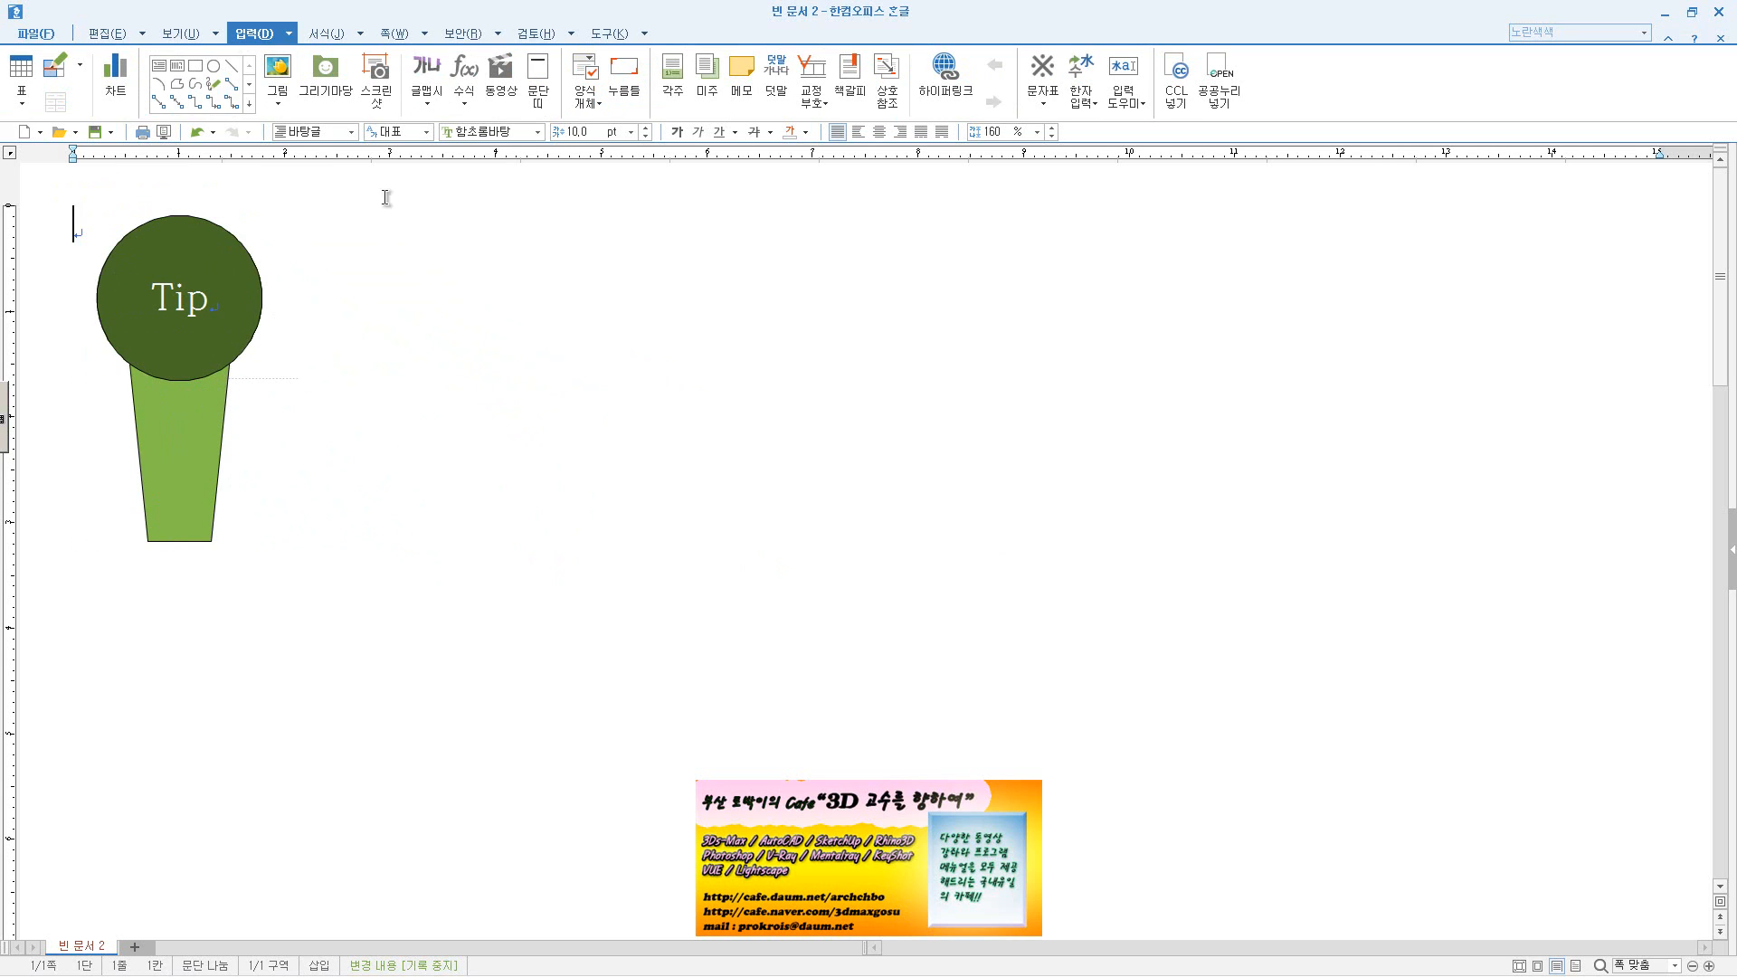
pyautogui.click(251, 102)
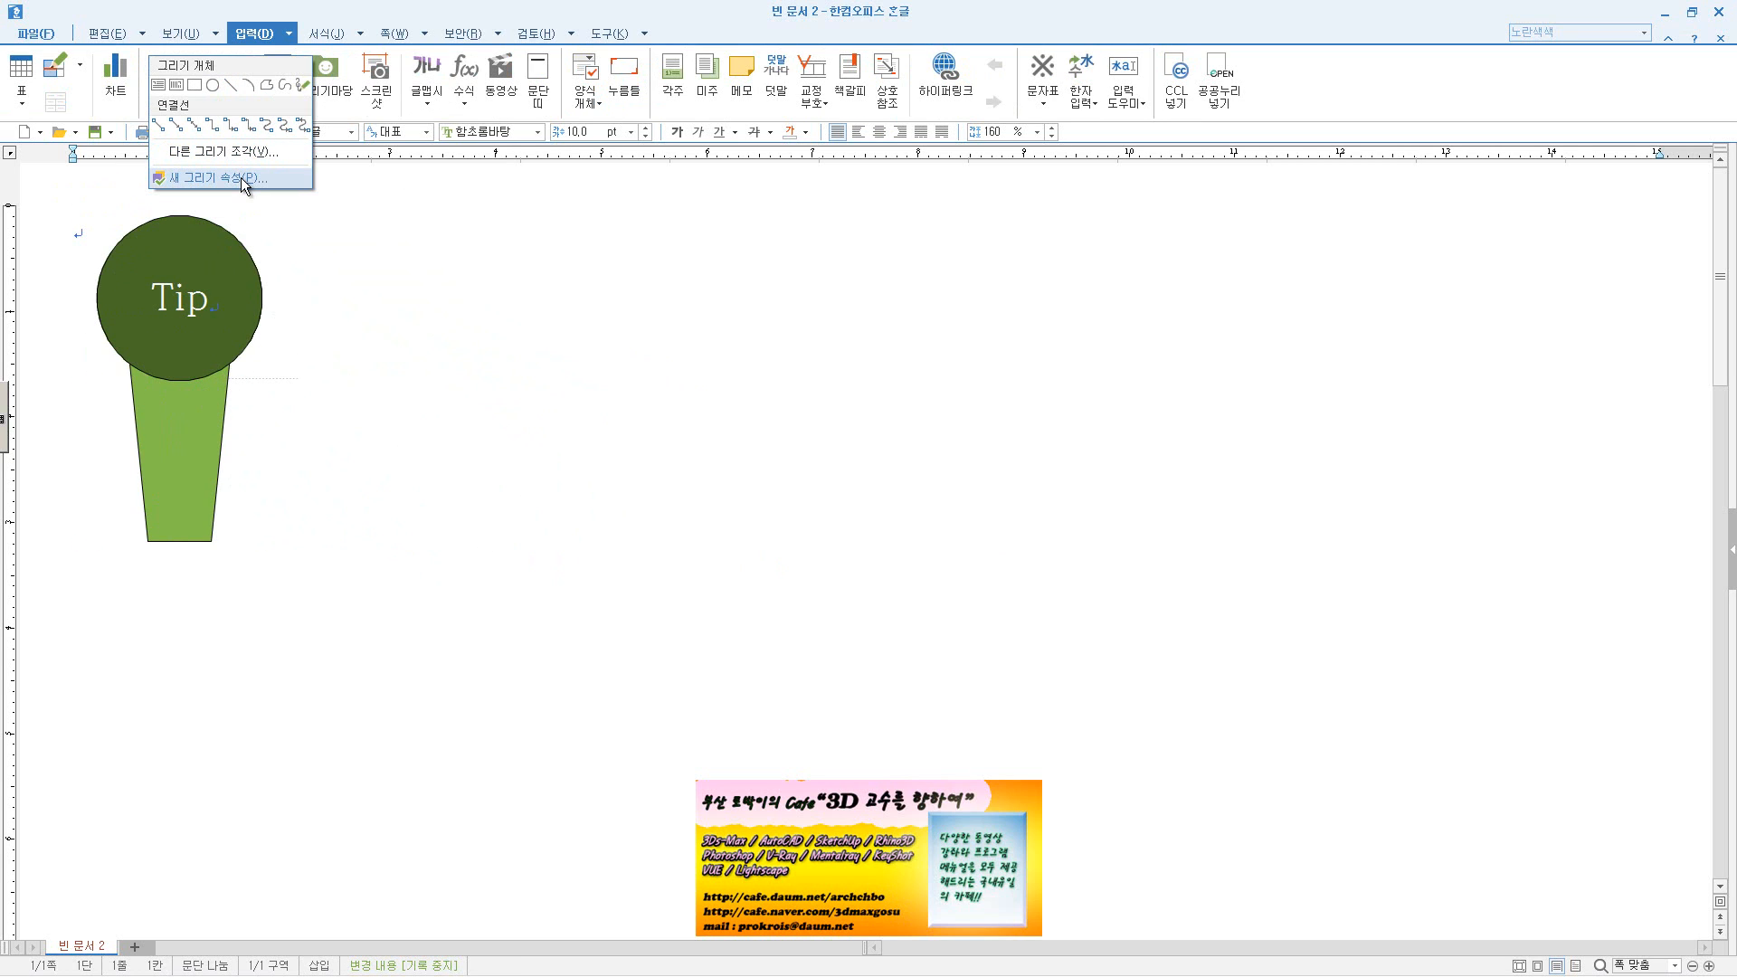
pyautogui.click(224, 151)
pyautogui.moveTo(893, 313); pyautogui.dragTo(620, 229)
pyautogui.click(724, 441)
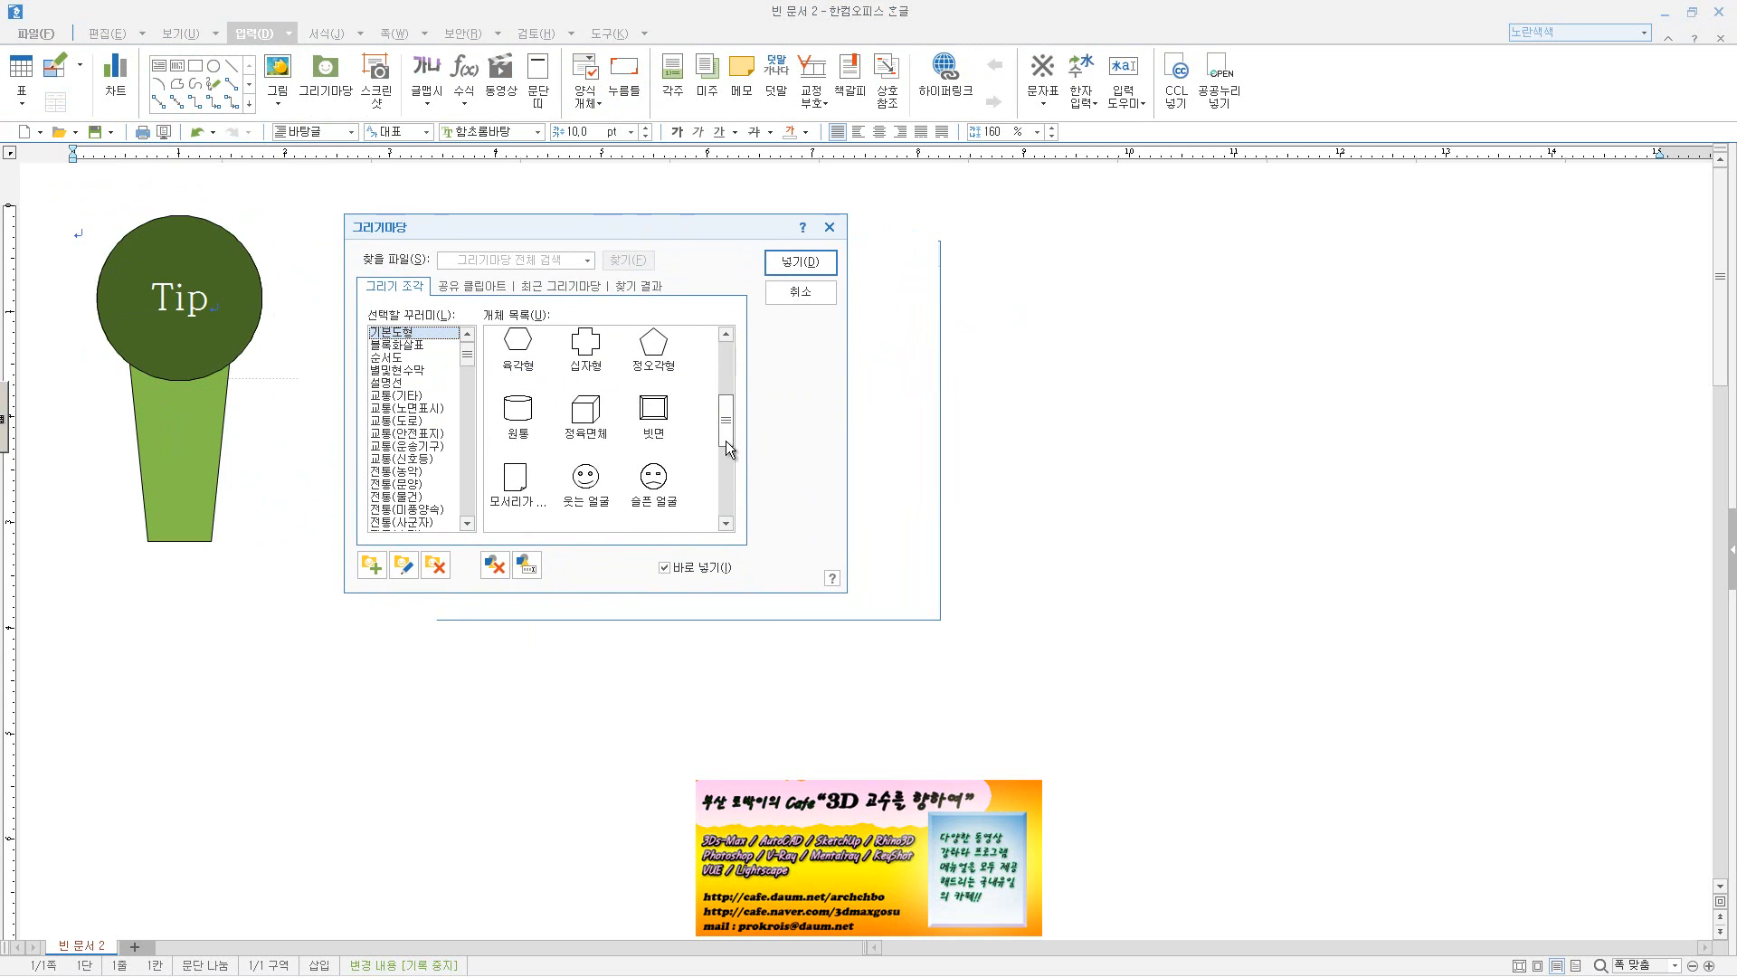
pyautogui.click(729, 460)
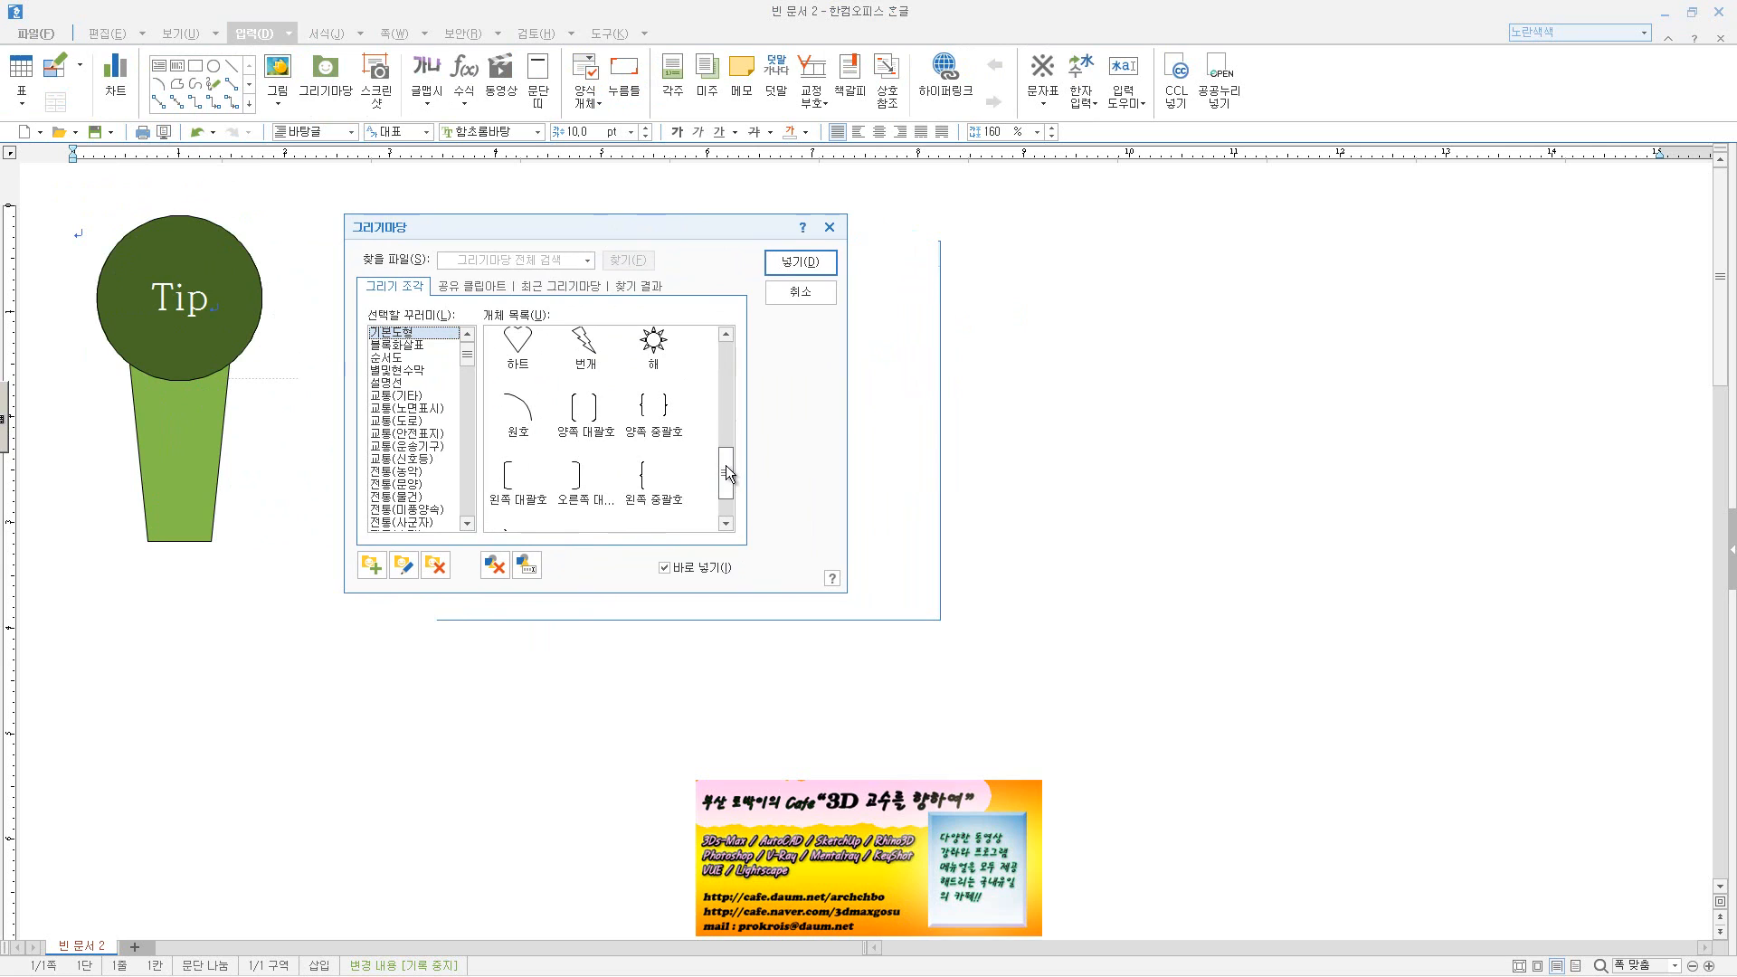
pyautogui.moveTo(726, 462); pyautogui.dragTo(732, 399)
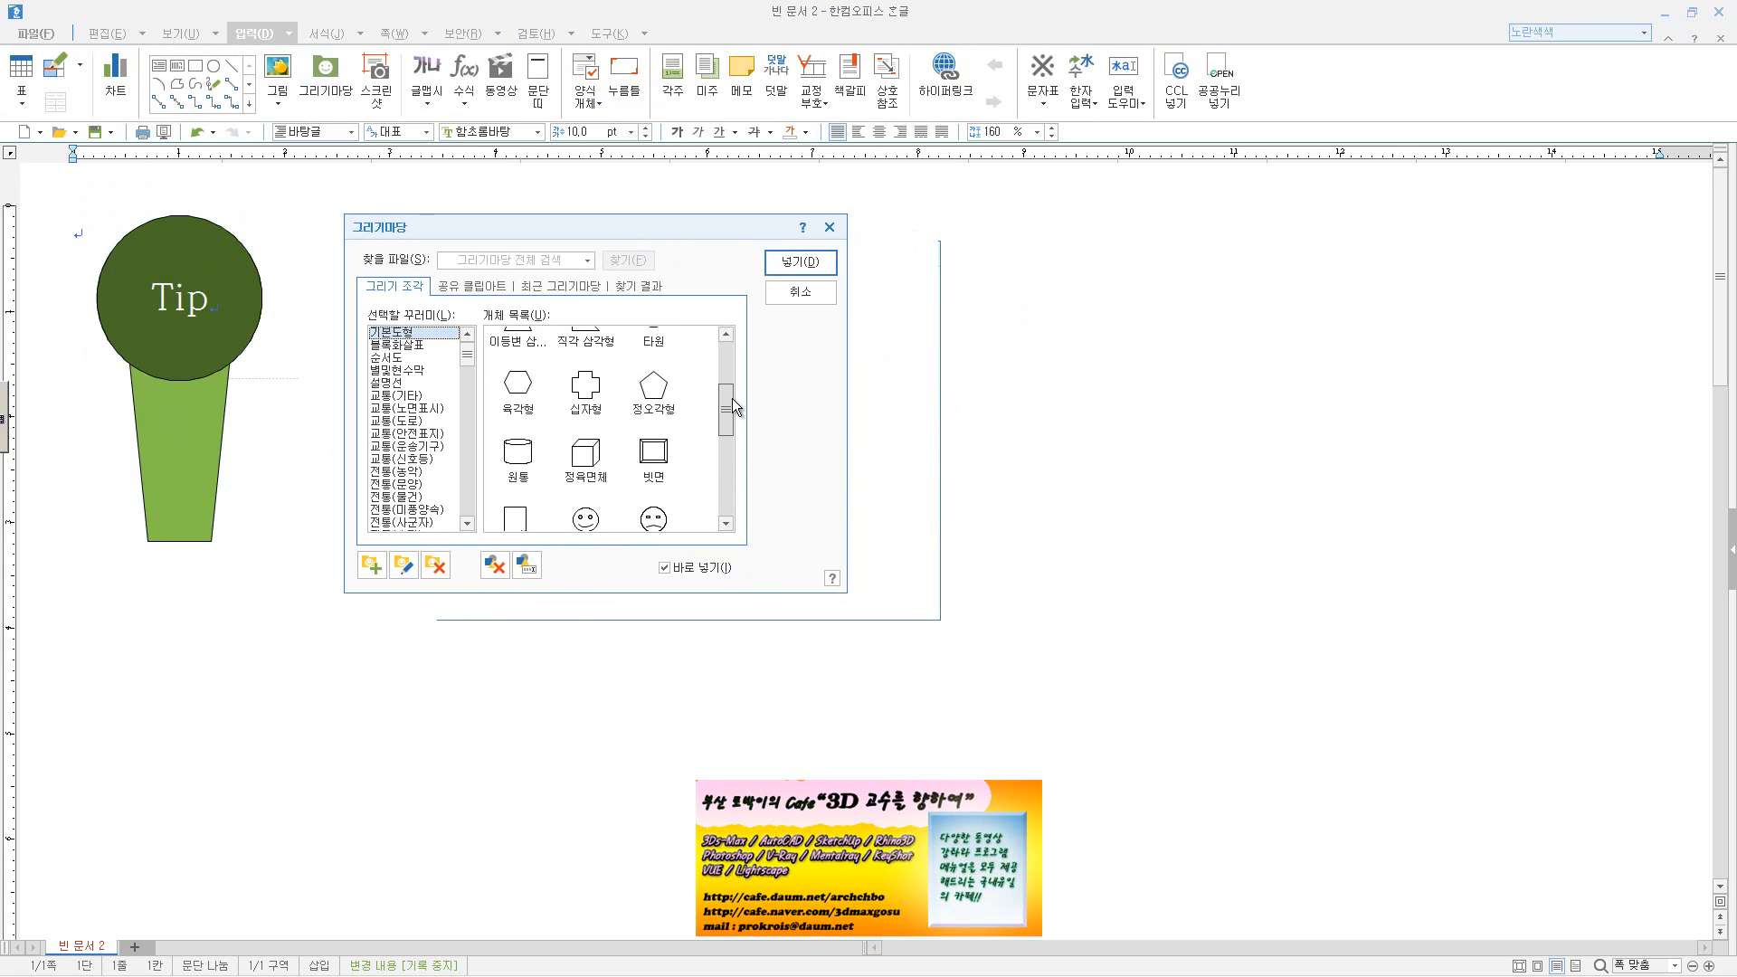
pyautogui.click(815, 292)
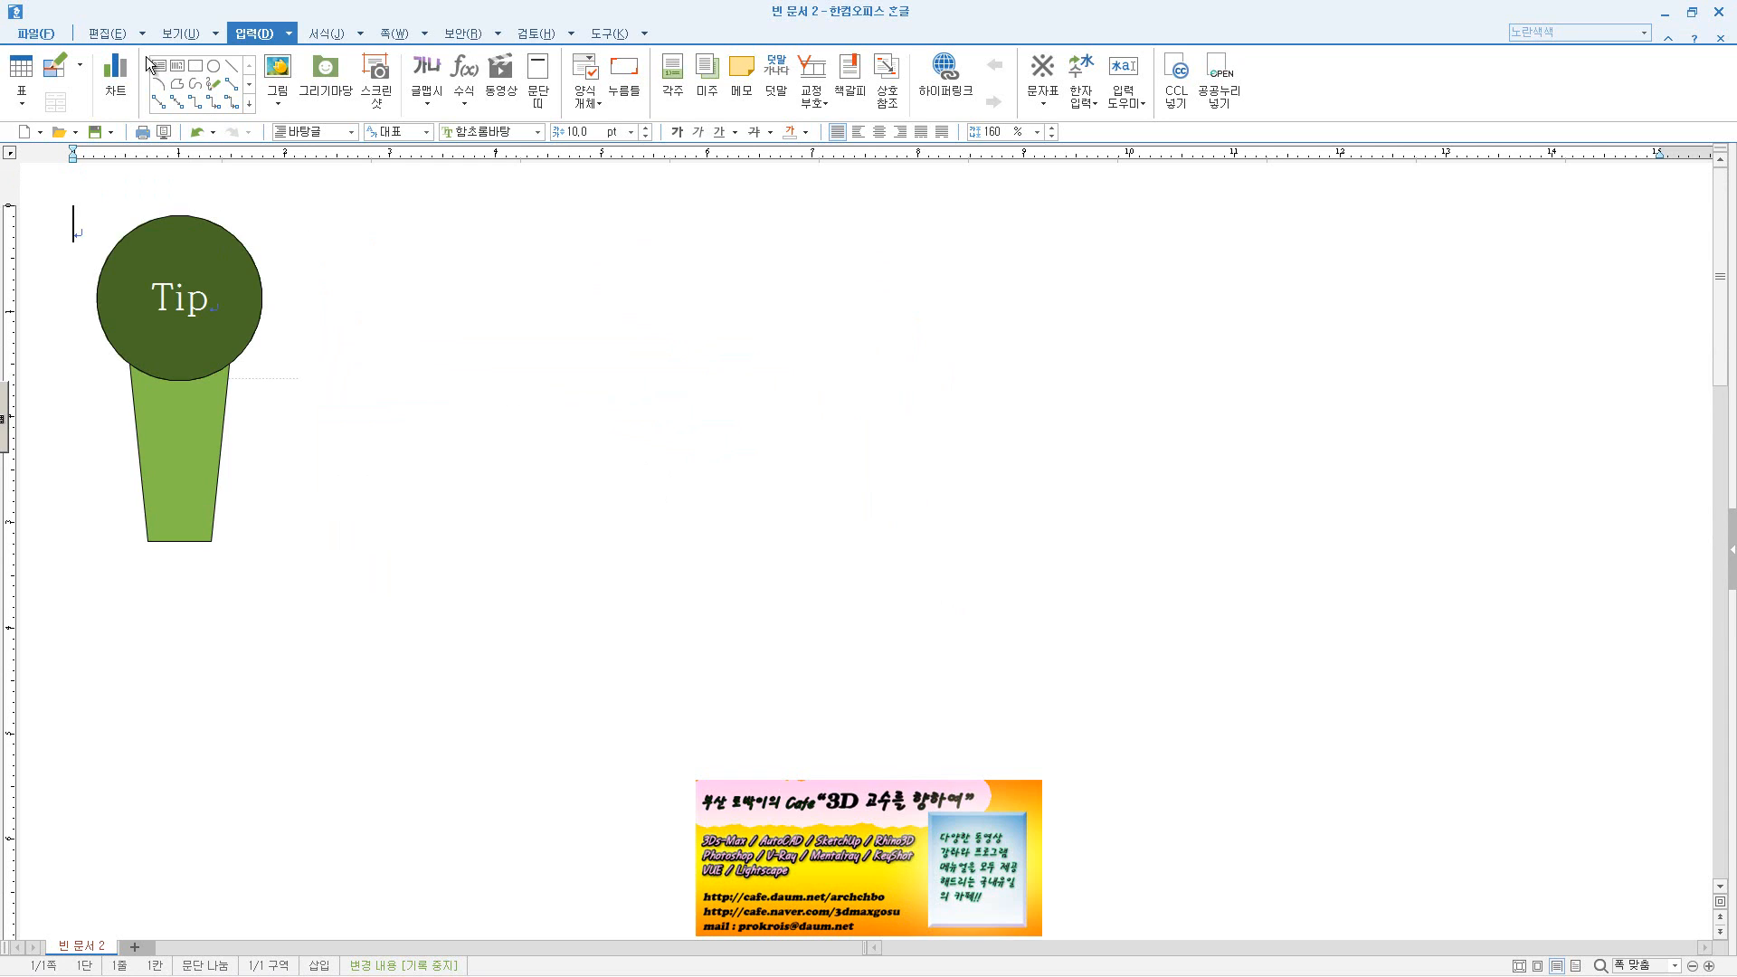
# - Draw a rectangle about 17 by 24 mm on the page, beside the "Tip" graphic
pyautogui.click(194, 65)
pyautogui.moveTo(457, 305); pyautogui.dragTo(642, 558)
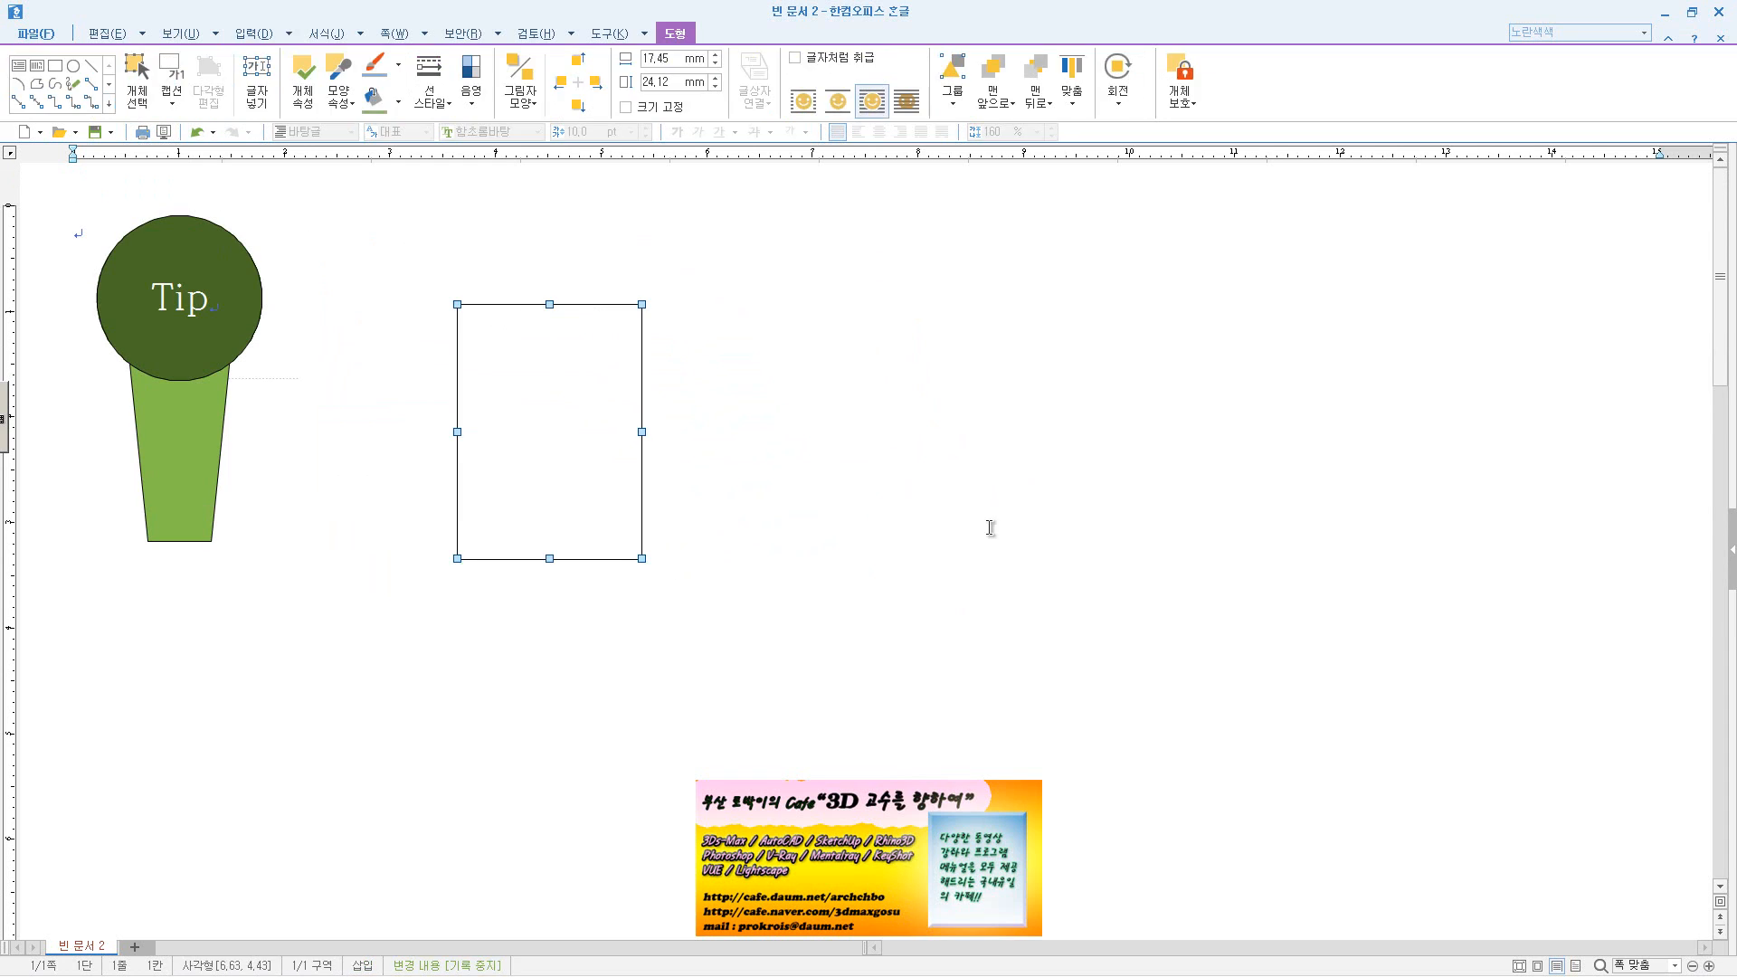
pyautogui.click(700, 330)
pyautogui.click(601, 338)
# - Add a 정오각형 from the gallery's 기본도형 set, about 4 by 4 mm, inside the rectangle's upper-left area
pyautogui.click(109, 103)
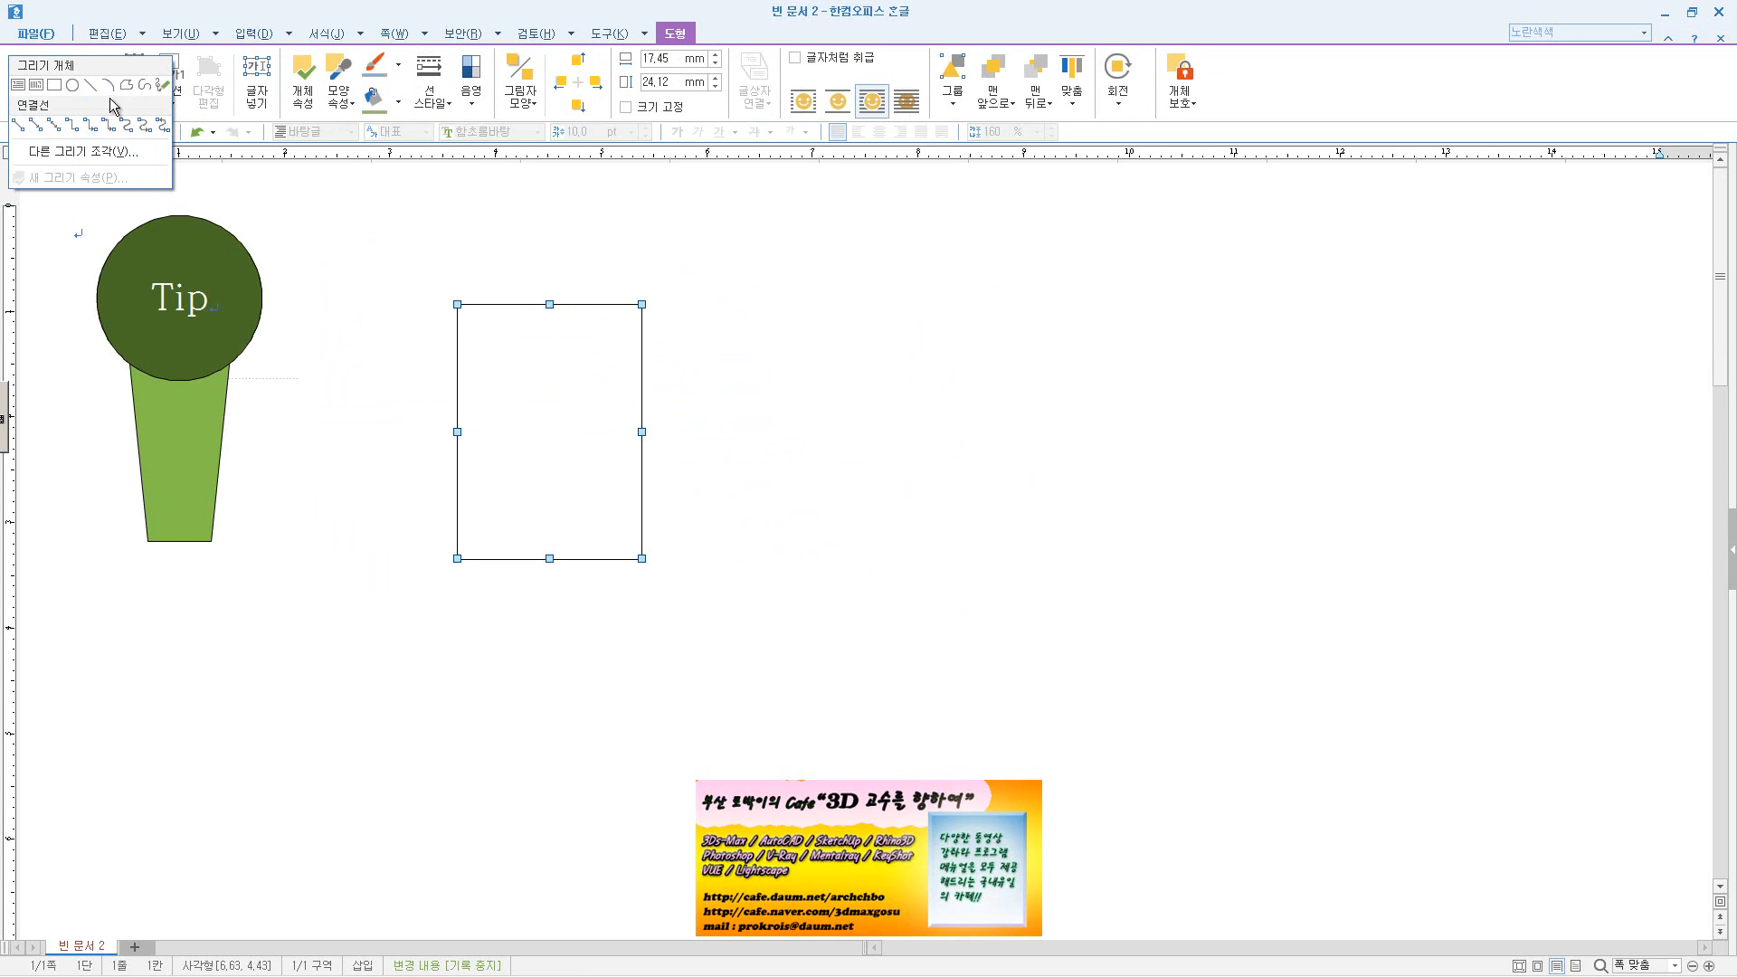
pyautogui.click(87, 154)
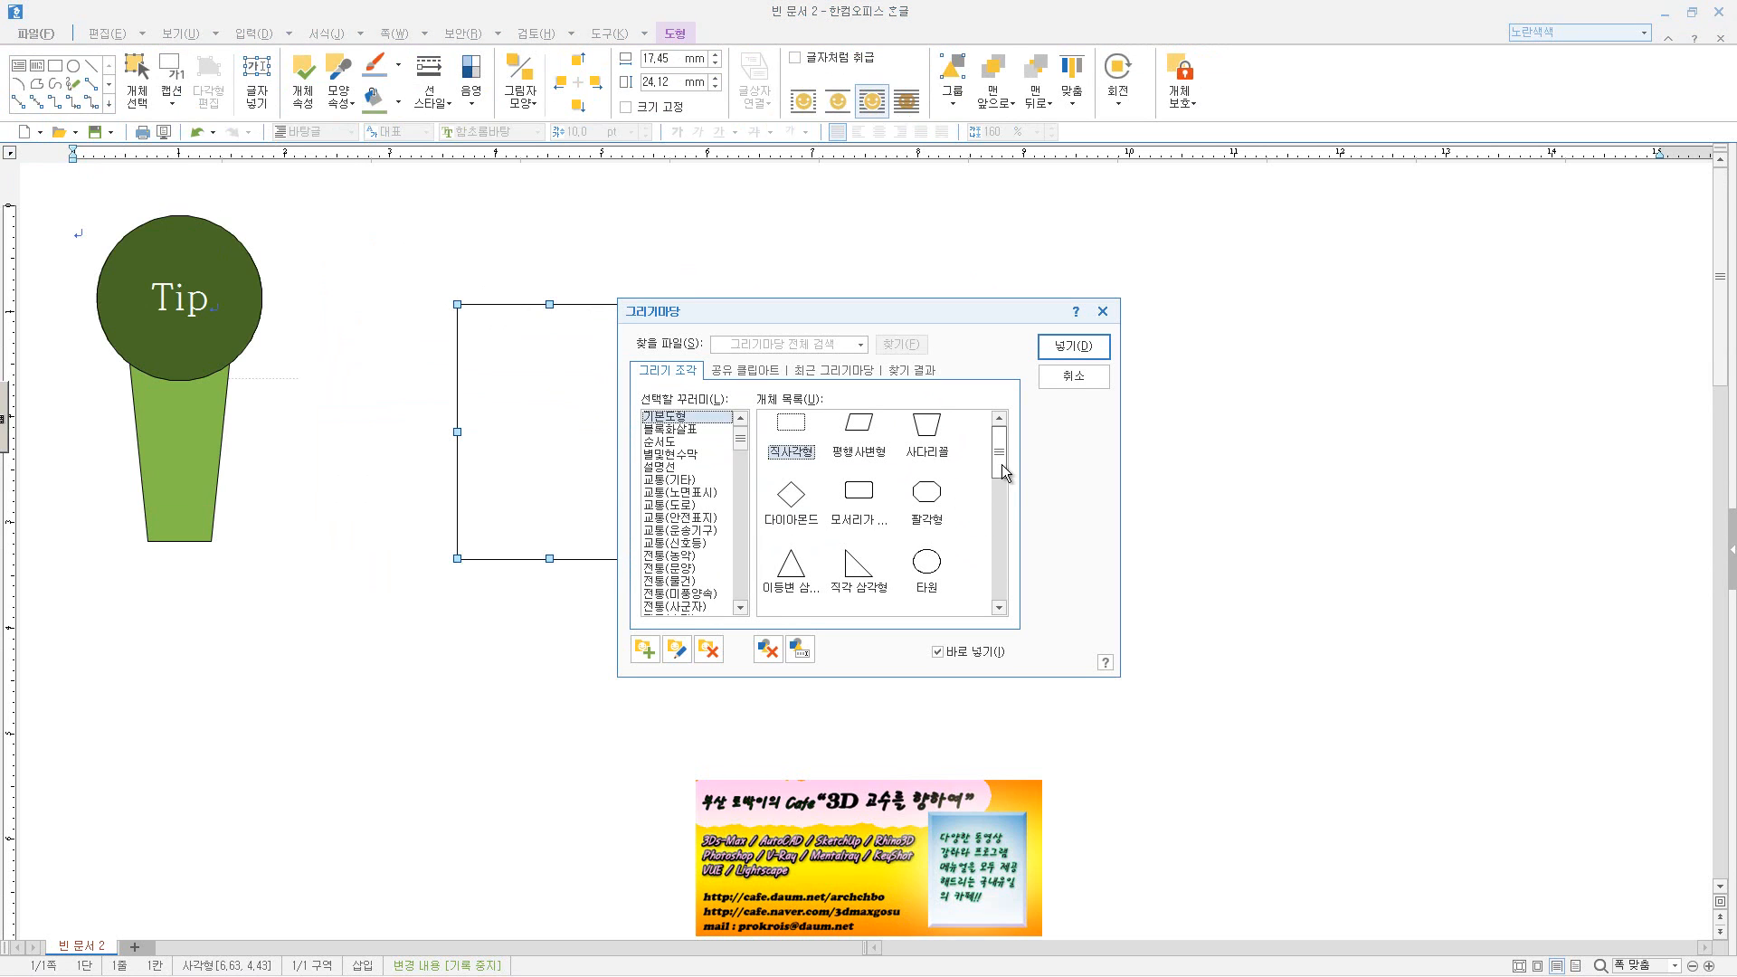
pyautogui.moveTo(1002, 464); pyautogui.dragTo(1006, 497)
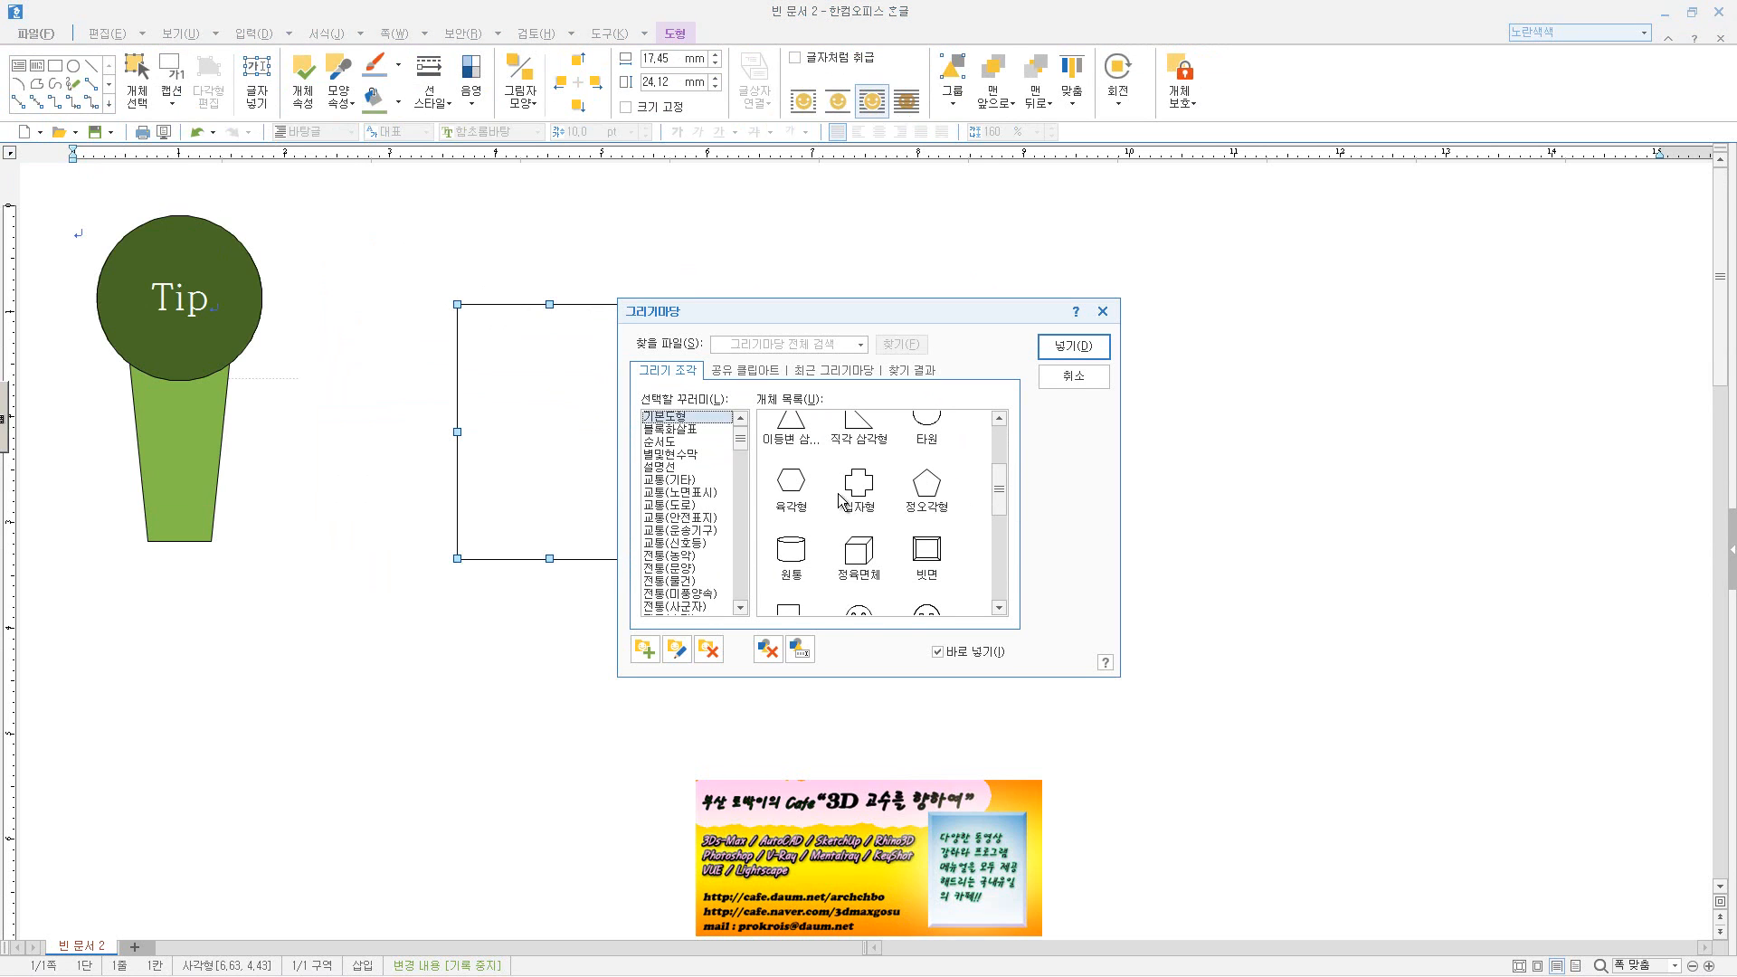
pyautogui.click(927, 486)
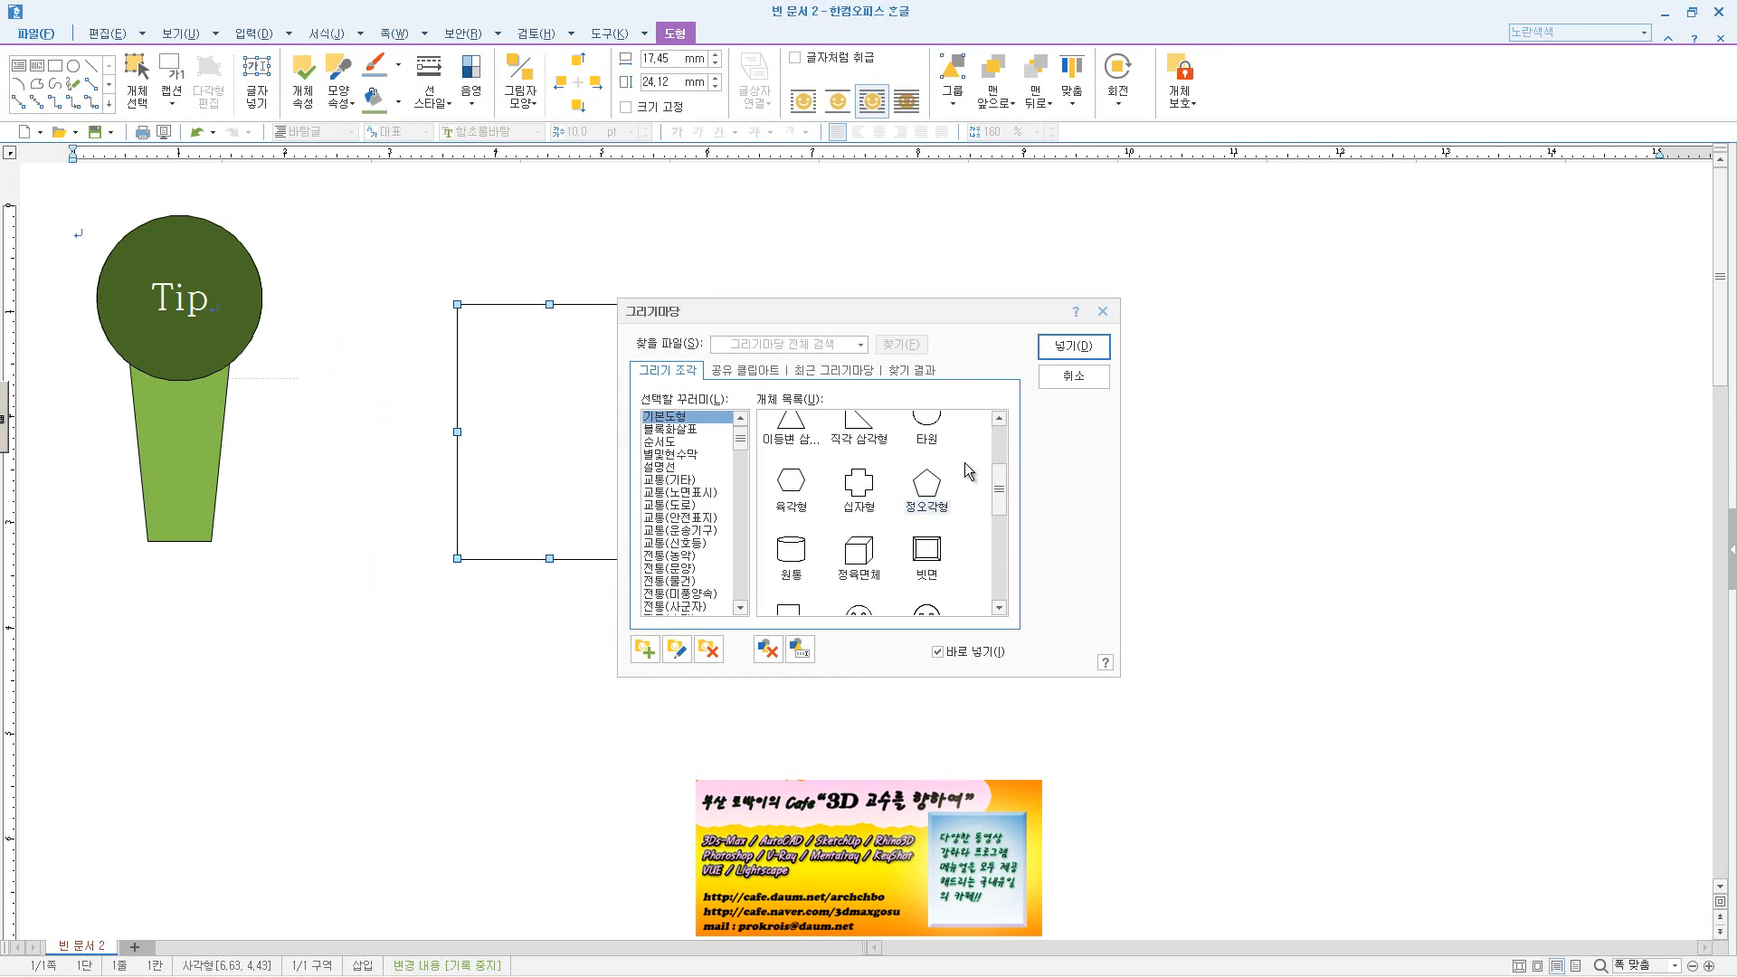
pyautogui.click(1073, 346)
pyautogui.moveTo(508, 351); pyautogui.dragTo(467, 390)
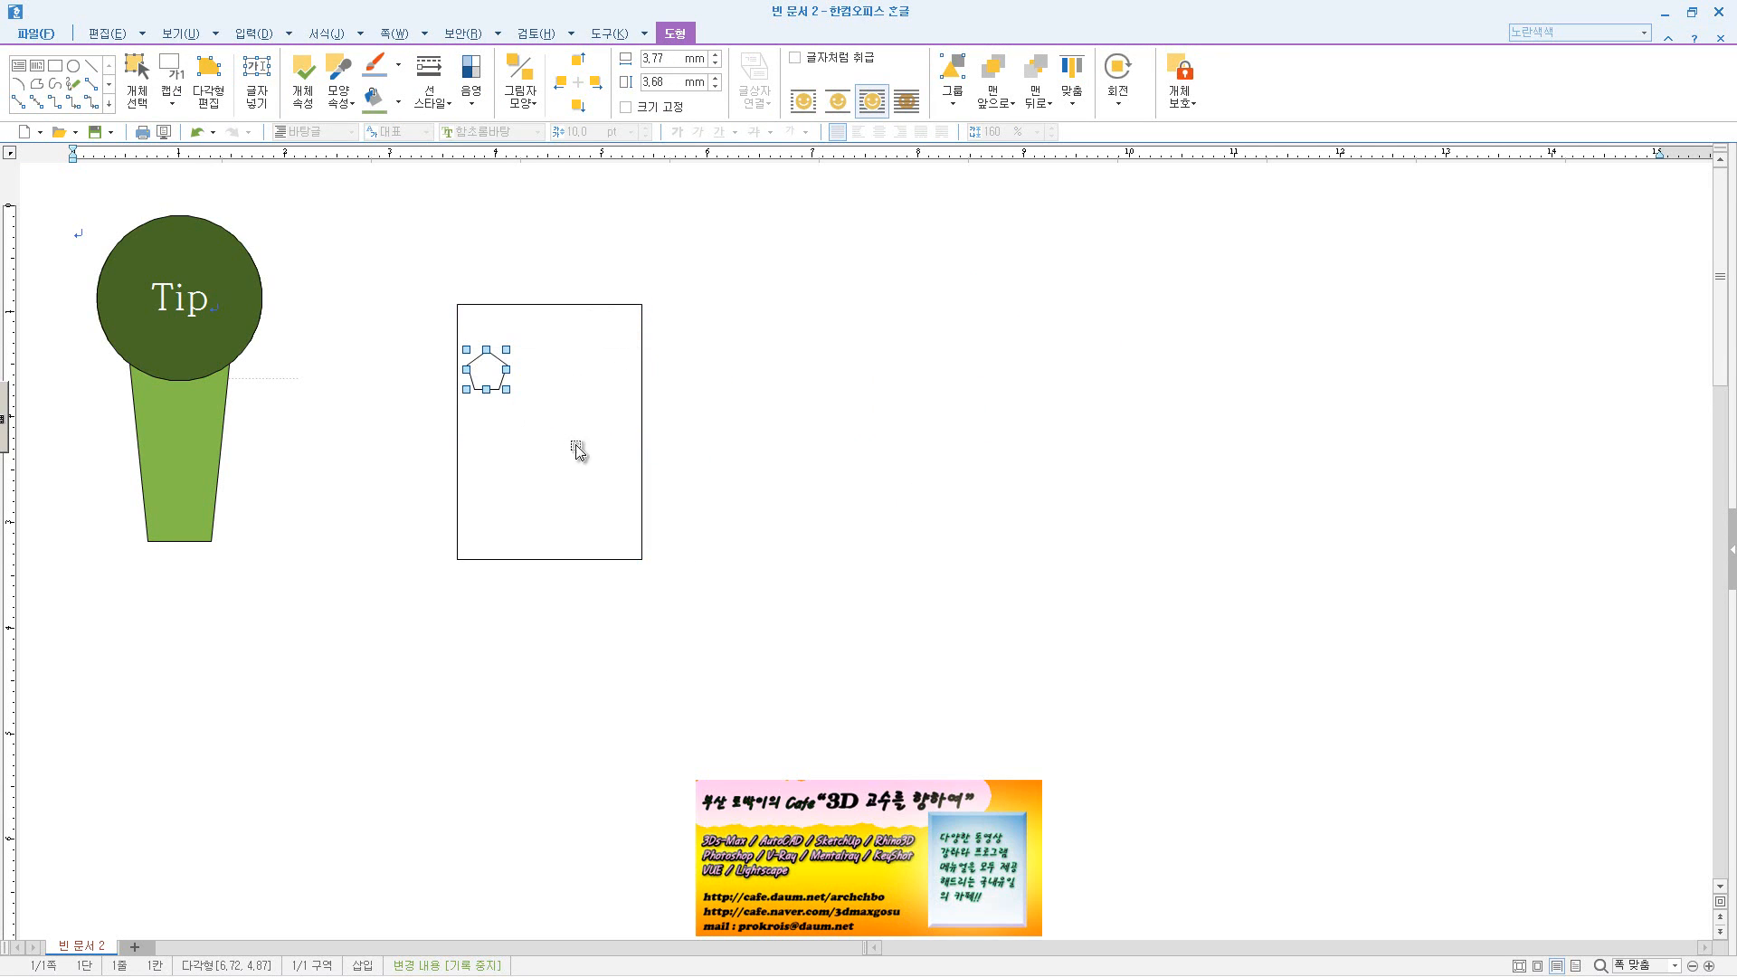
# - Copy the small pentagon twice to make a row of three across the rectangle's upper part
pyautogui.moveTo(500, 391); pyautogui.dragTo(931, 426)
pyautogui.press('Delete')
pyautogui.click(496, 371)
pyautogui.moveTo(500, 384); pyautogui.dragTo(618, 388)
# - Select all three pentagons and align them by their top edges with 위쪽 맞춤
pyautogui.click(608, 384)
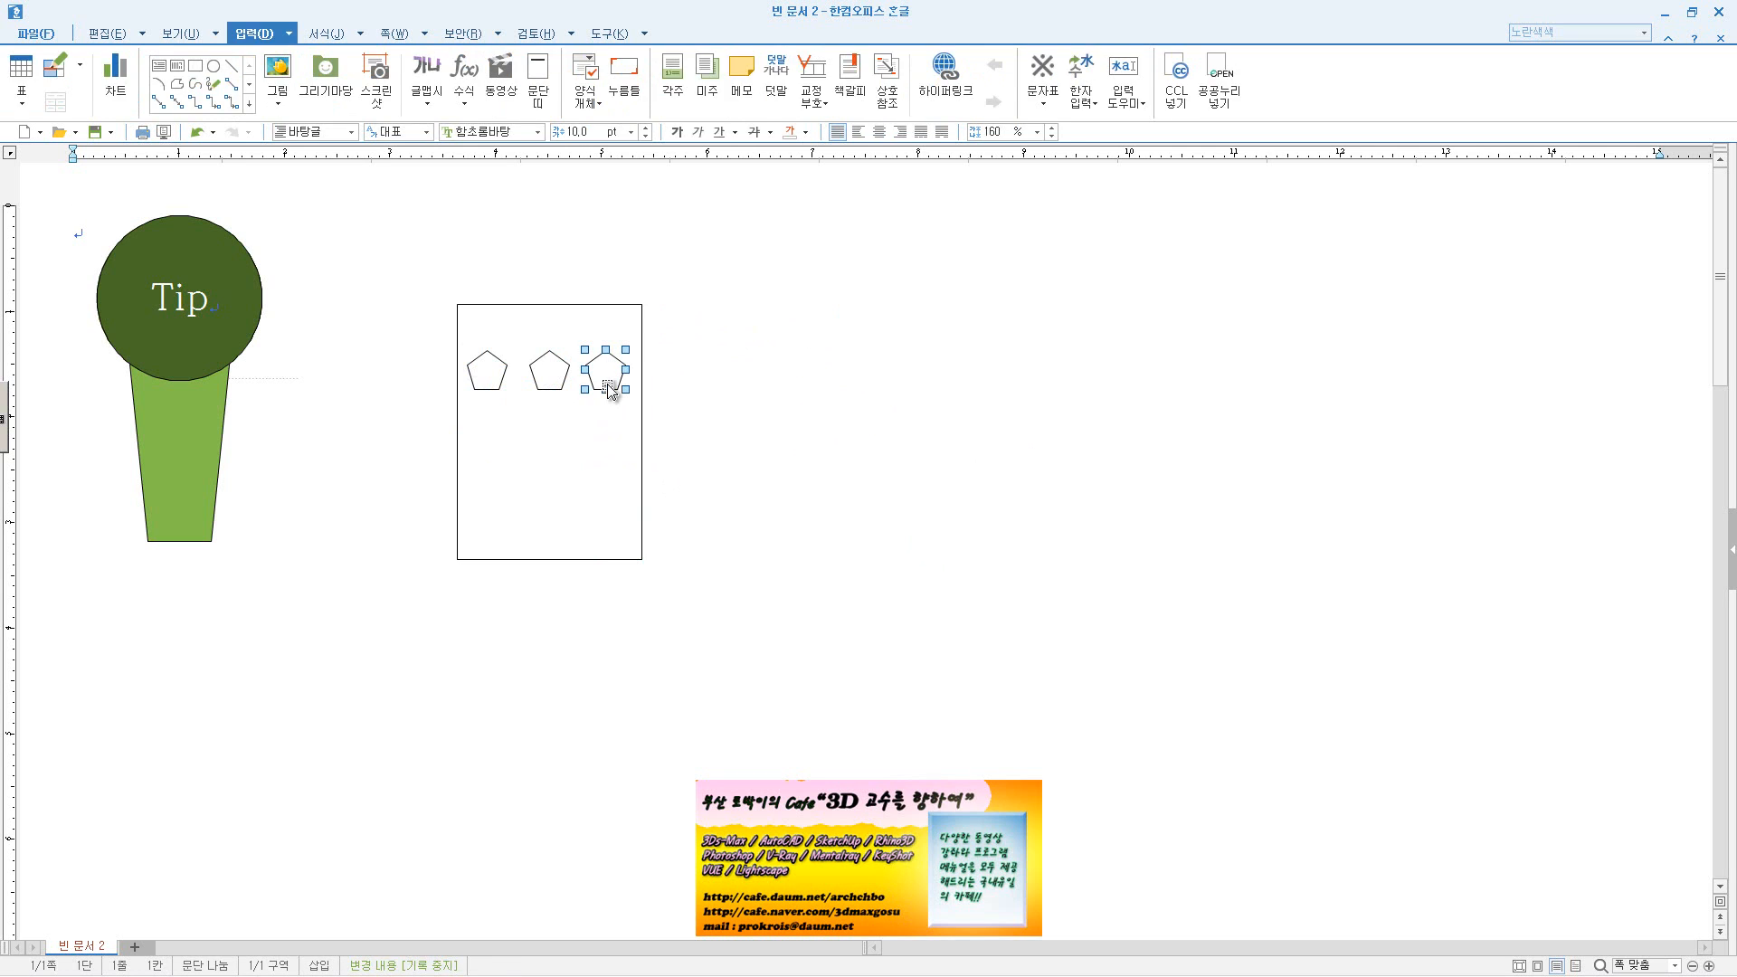
pyautogui.keyDown('shift'); pyautogui.click(553, 387); pyautogui.keyUp('shift')
pyautogui.keyDown('shift'); pyautogui.click(505, 391); pyautogui.keyUp('shift')
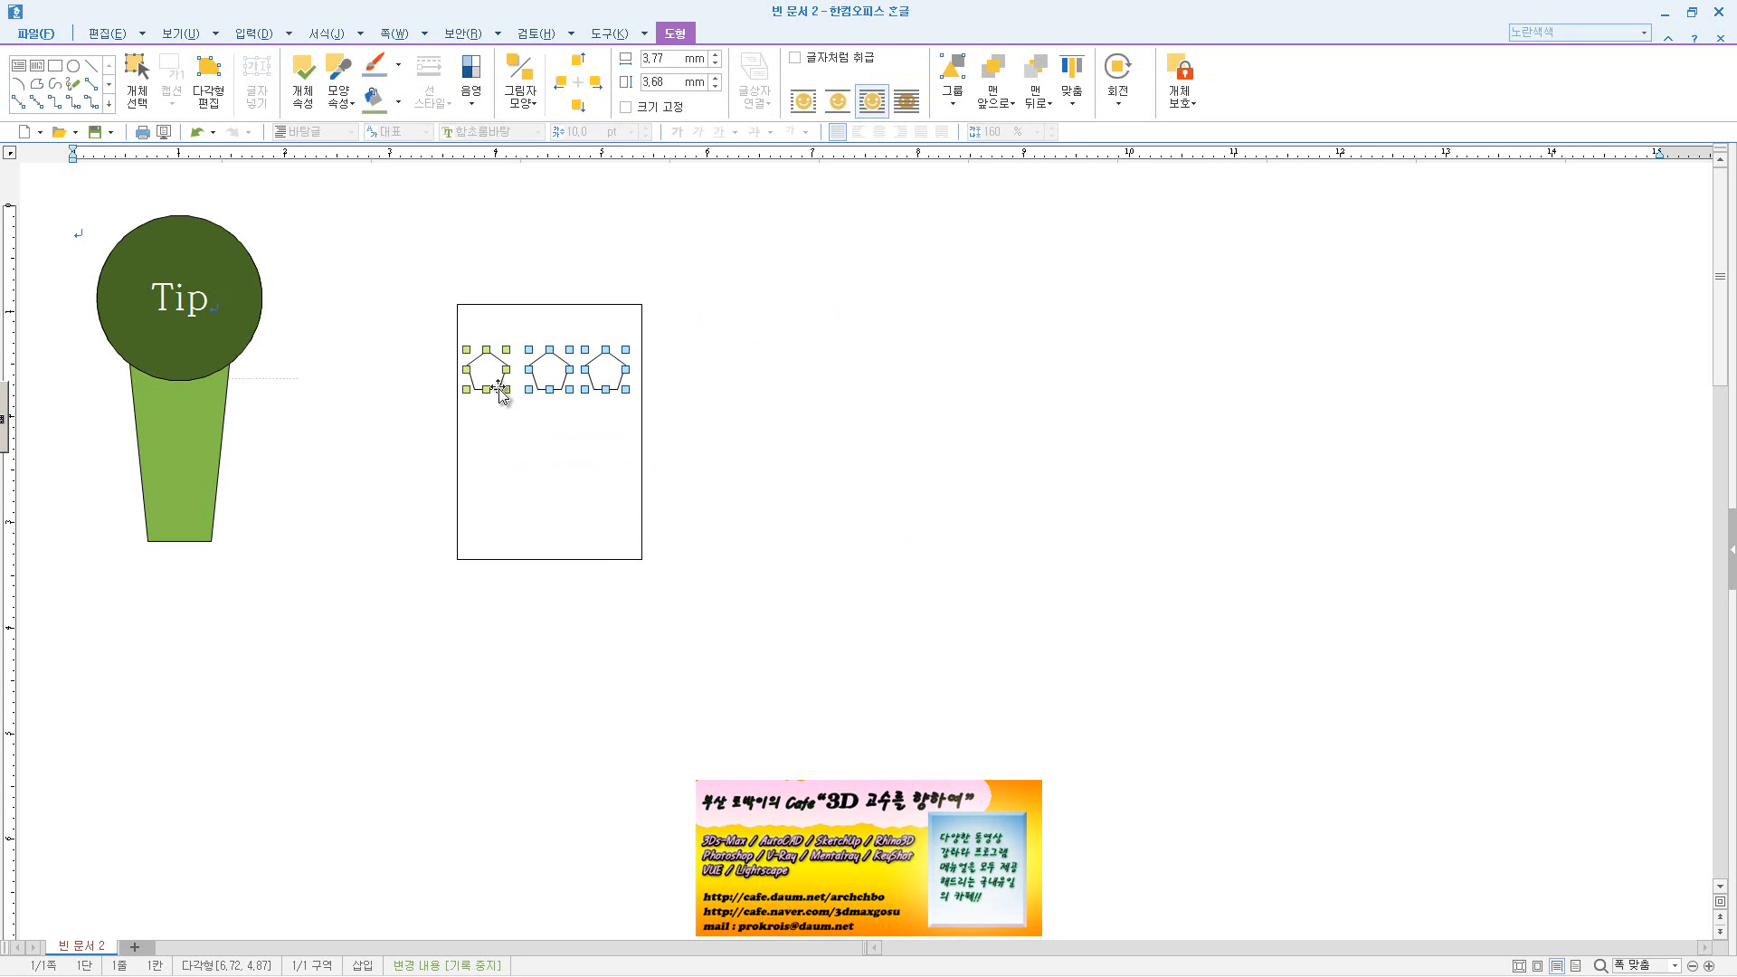
pyautogui.click(747, 413)
pyautogui.click(608, 380)
pyautogui.keyDown('shift'); pyautogui.click(547, 380); pyautogui.keyUp('shift')
pyautogui.keyDown('shift'); pyautogui.click(487, 381); pyautogui.keyUp('shift')
pyautogui.click(1075, 116)
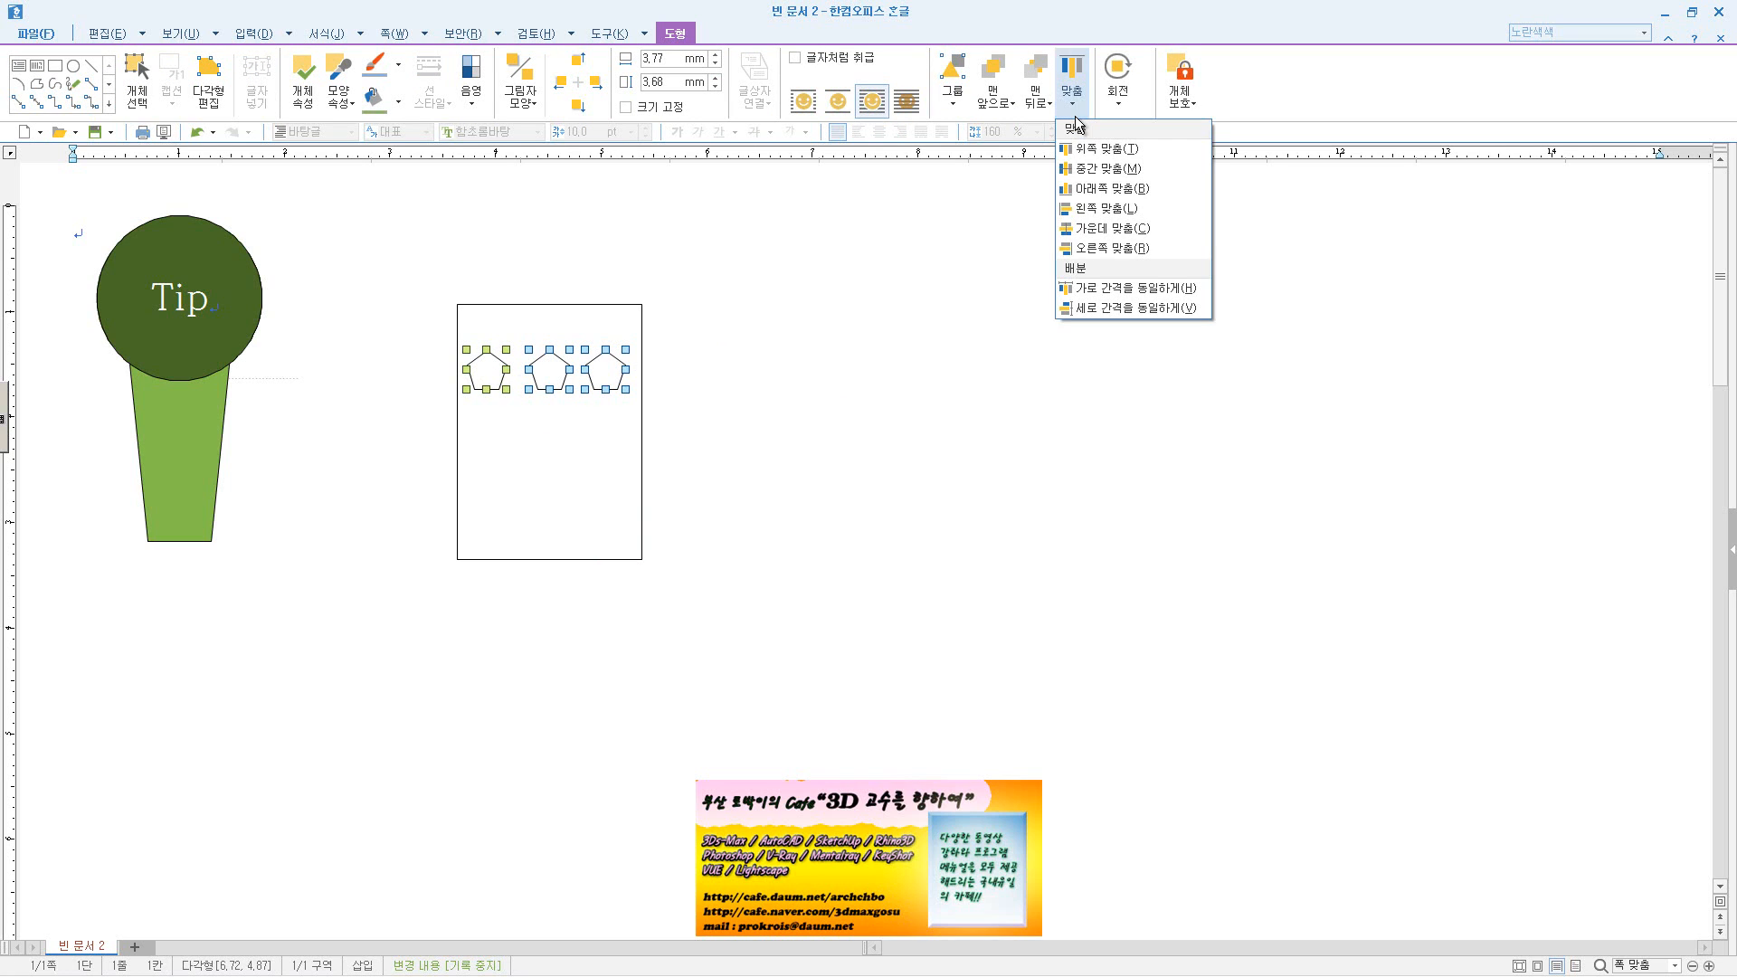
pyautogui.click(1107, 155)
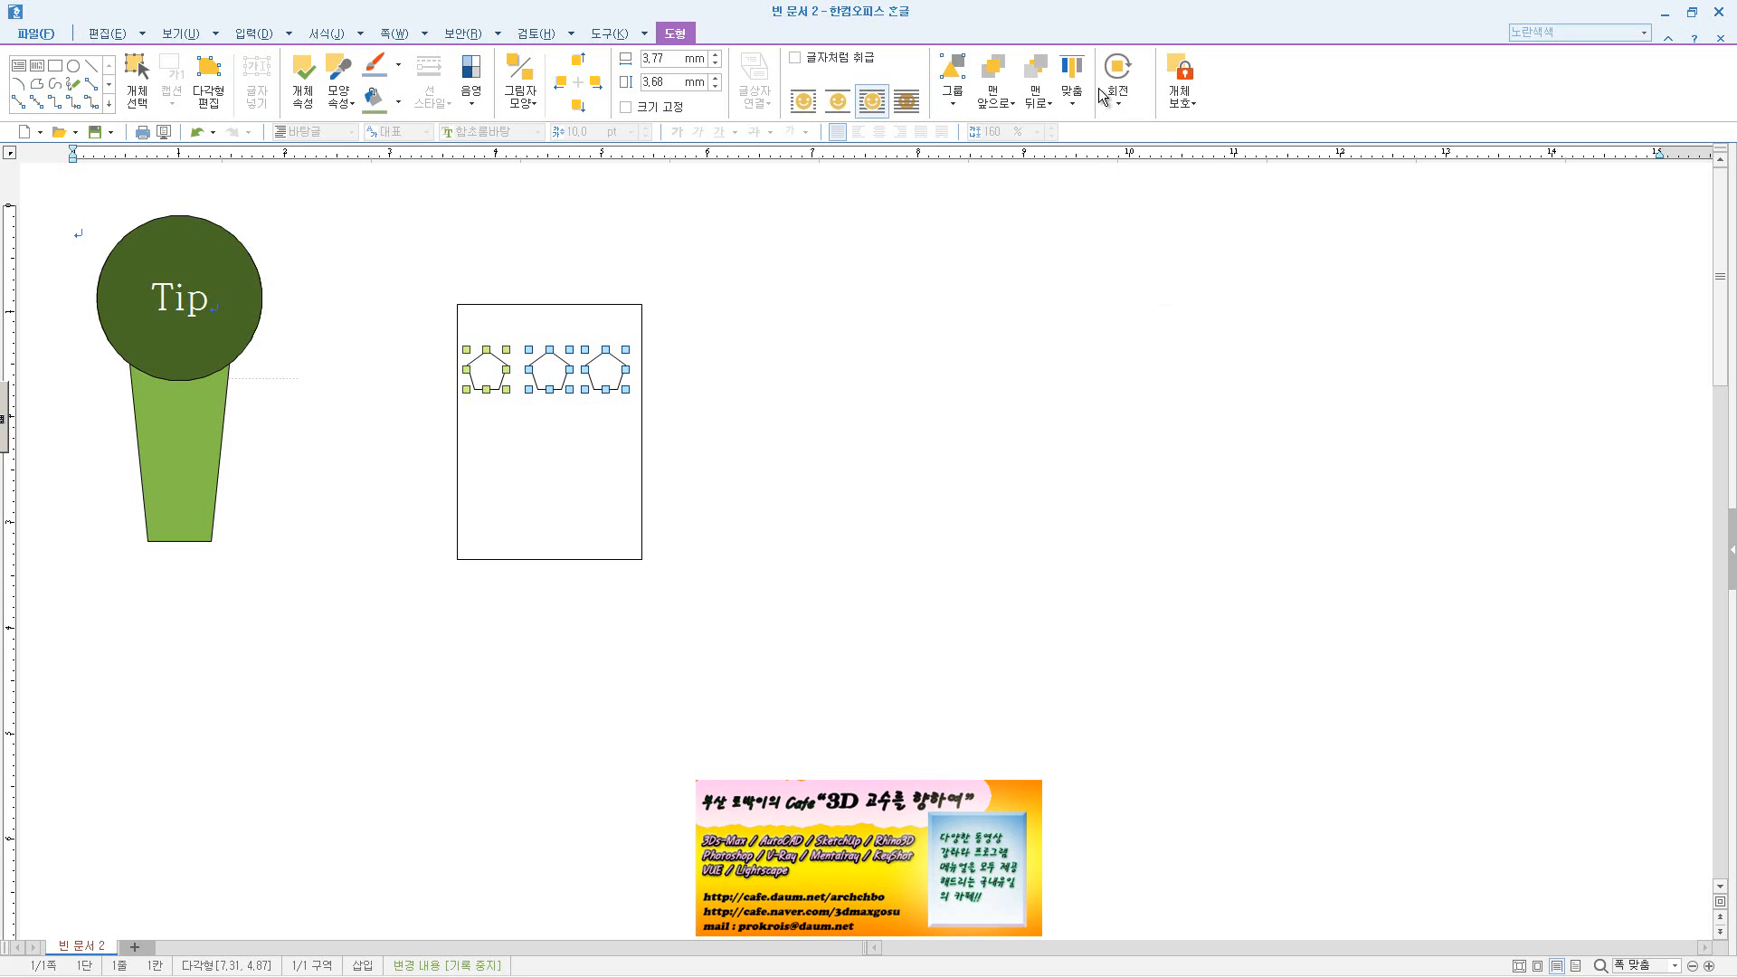
pyautogui.click(1075, 99)
pyautogui.click(1109, 155)
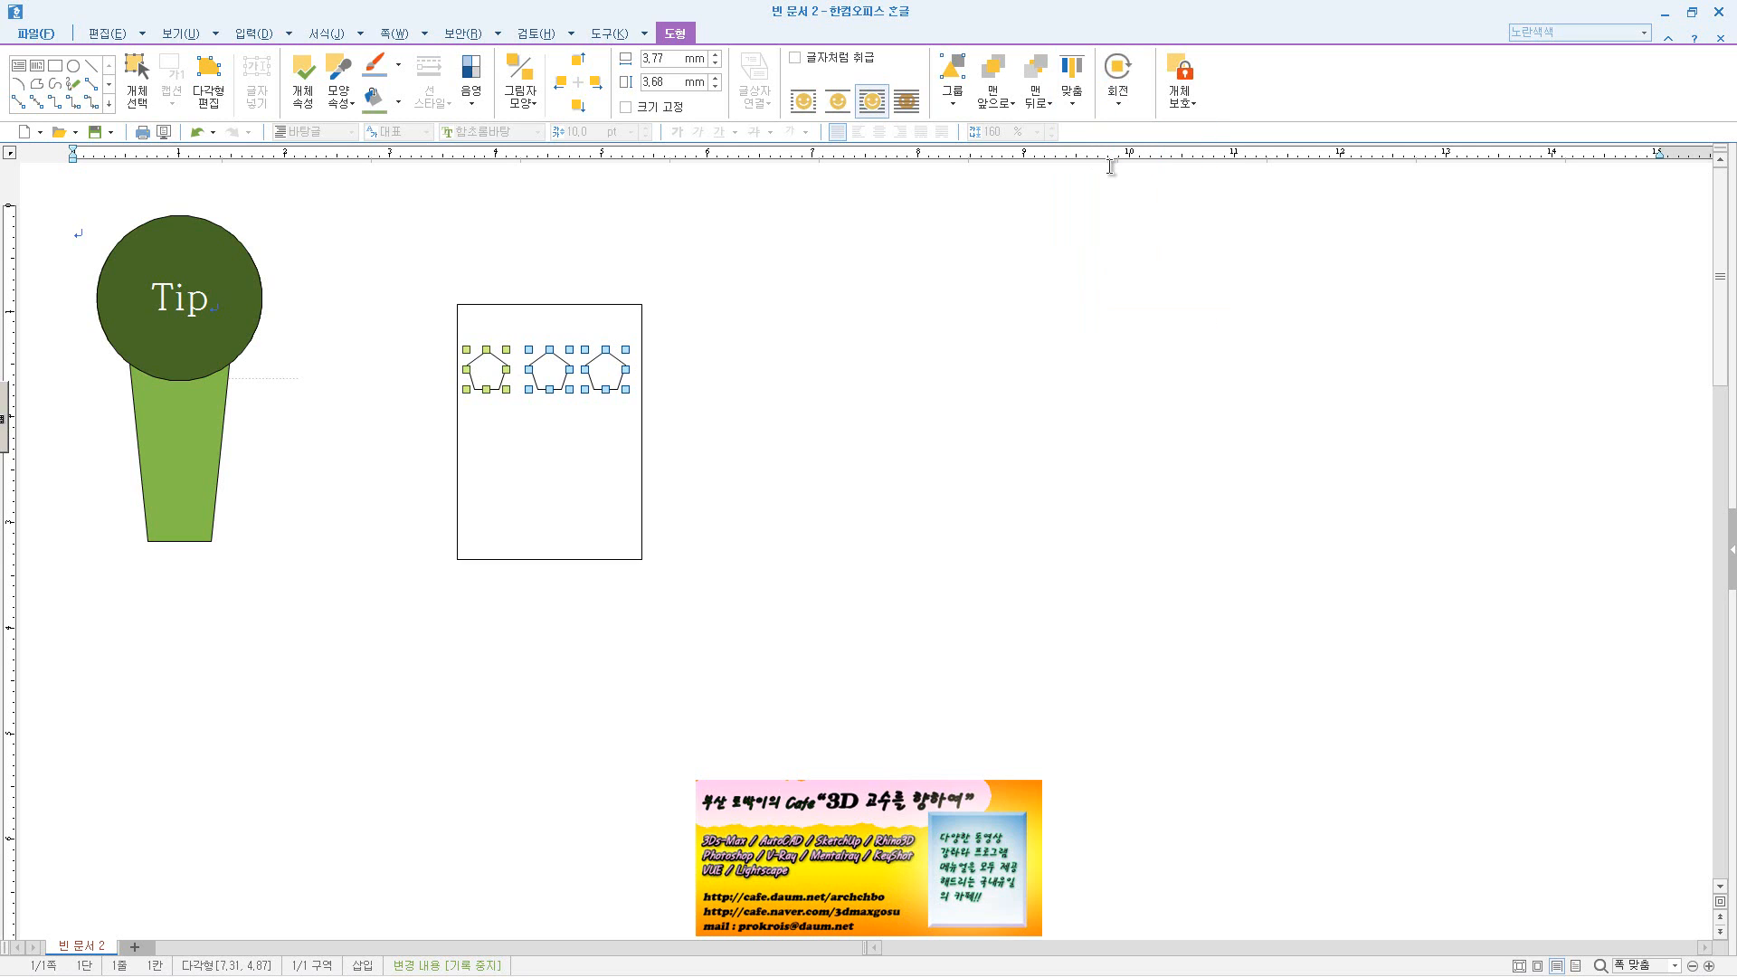
# - Try 가운데 맞춤, 오른쪽 맞춤 and 왼쪽 맞춤 on the three pentagons, undoing each alignment
pyautogui.click(1074, 100)
pyautogui.click(1122, 223)
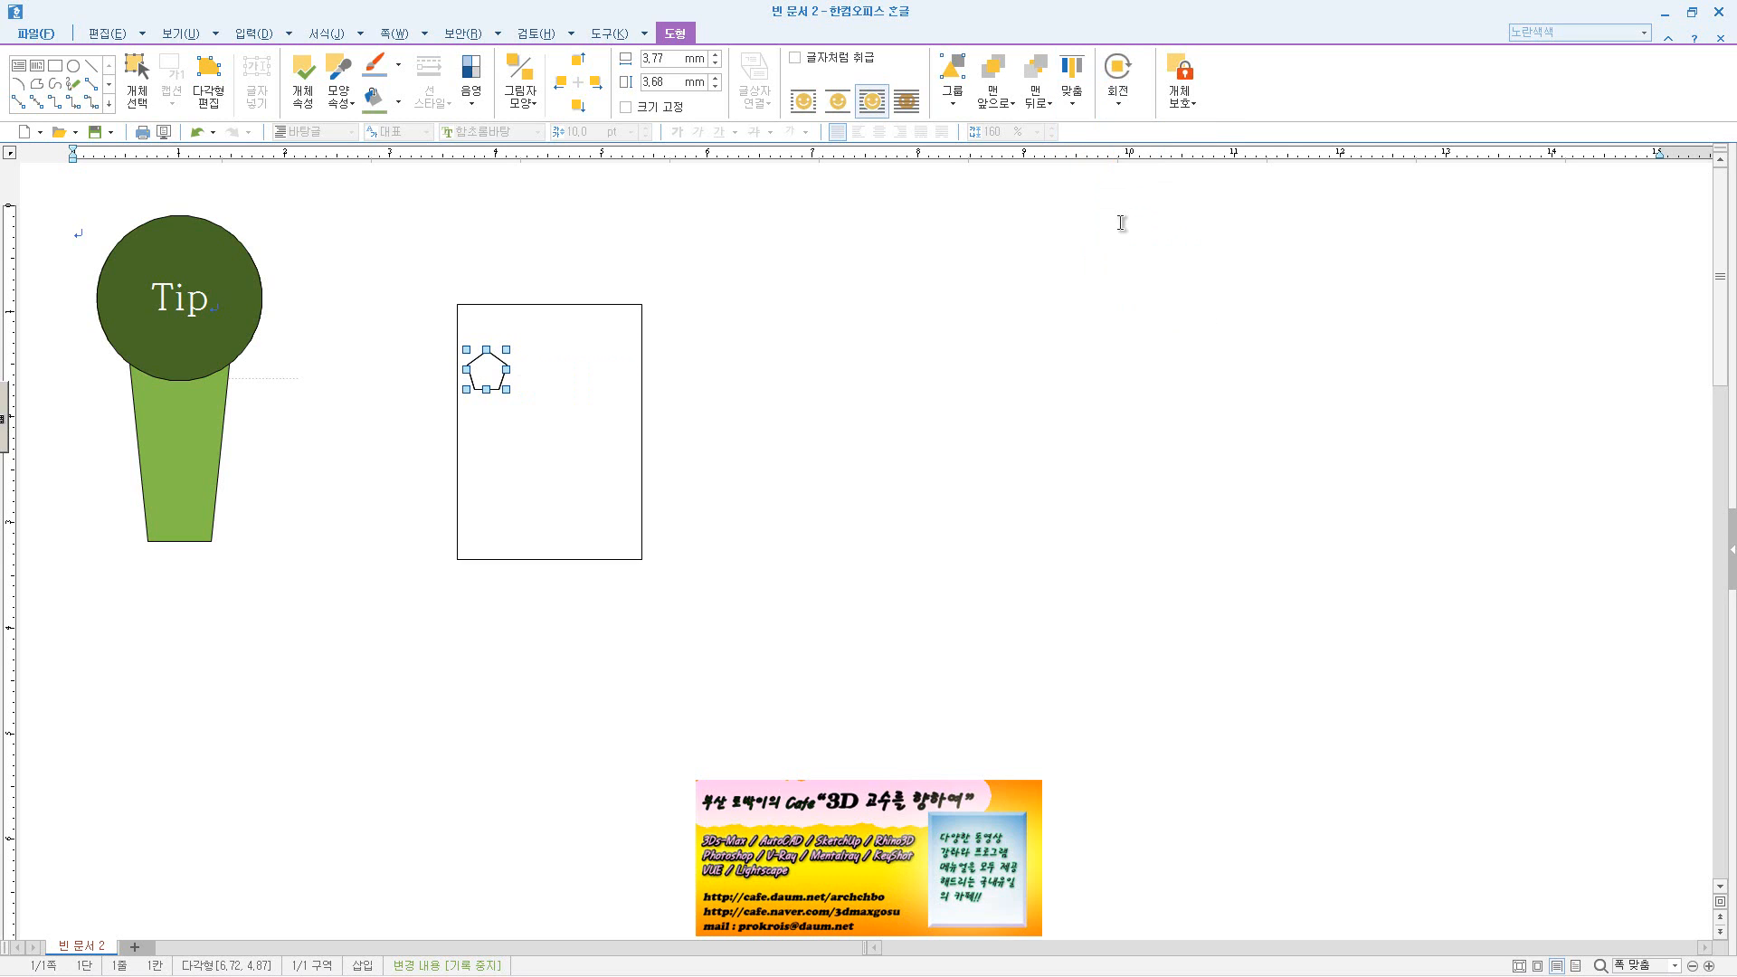
pyautogui.hotkey('ctrl', 'z')
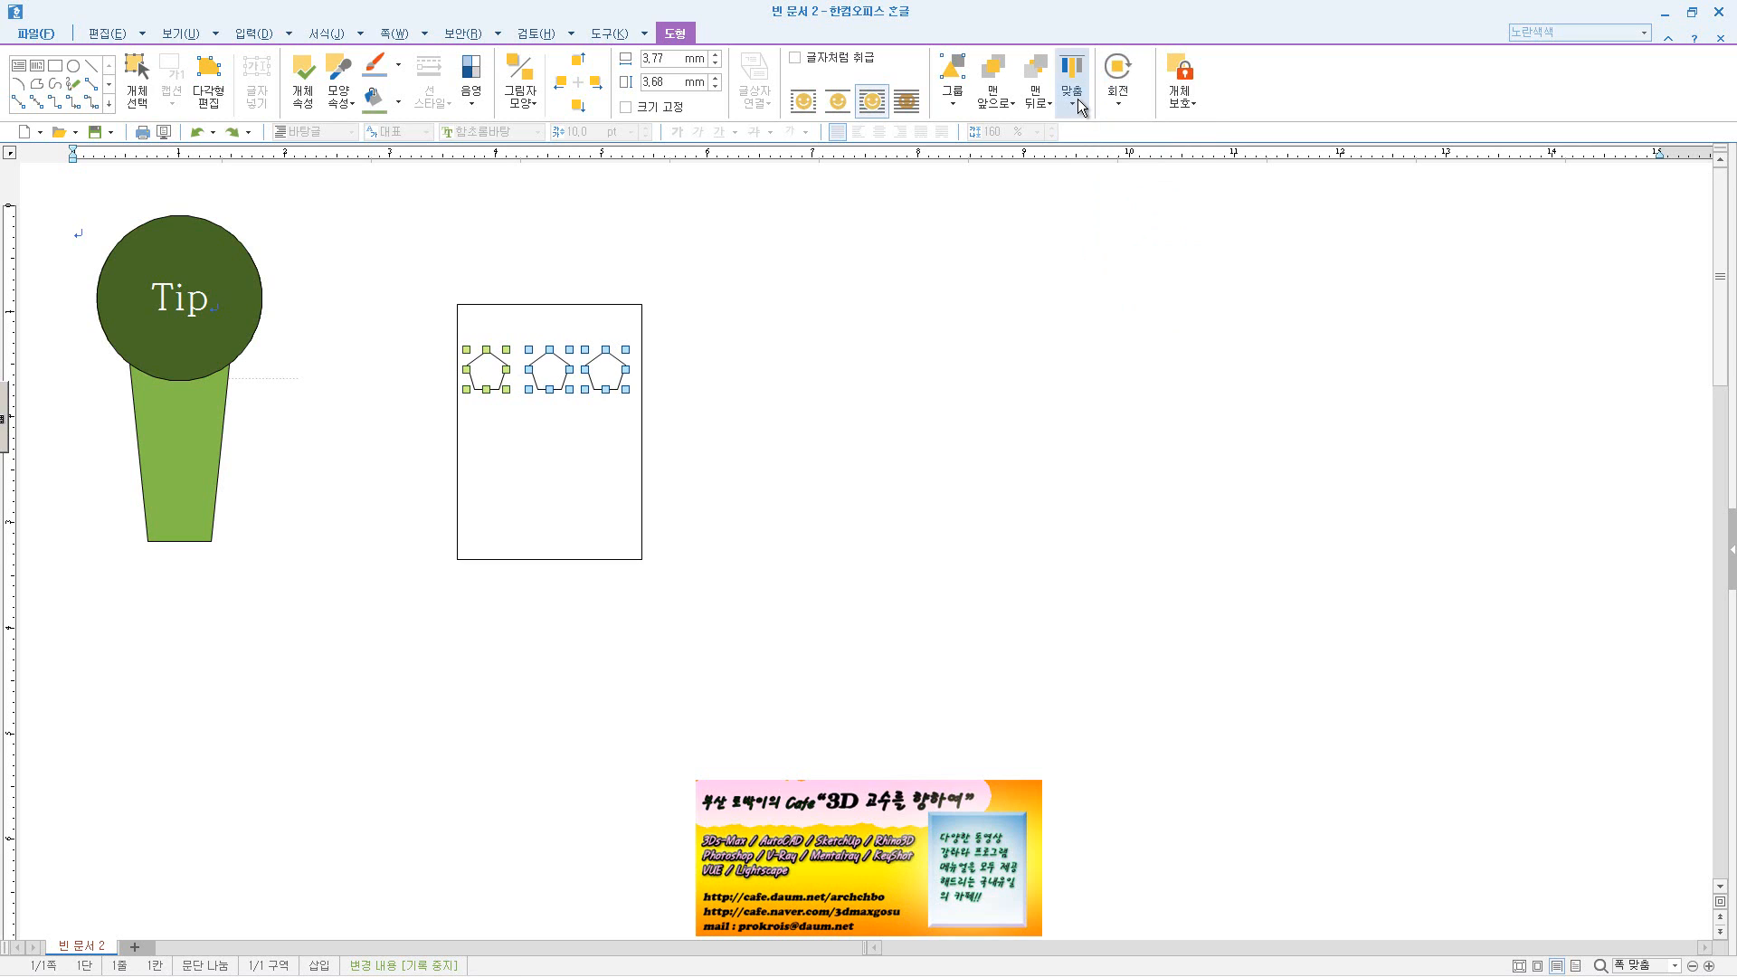
pyautogui.click(1074, 100)
pyautogui.click(1141, 247)
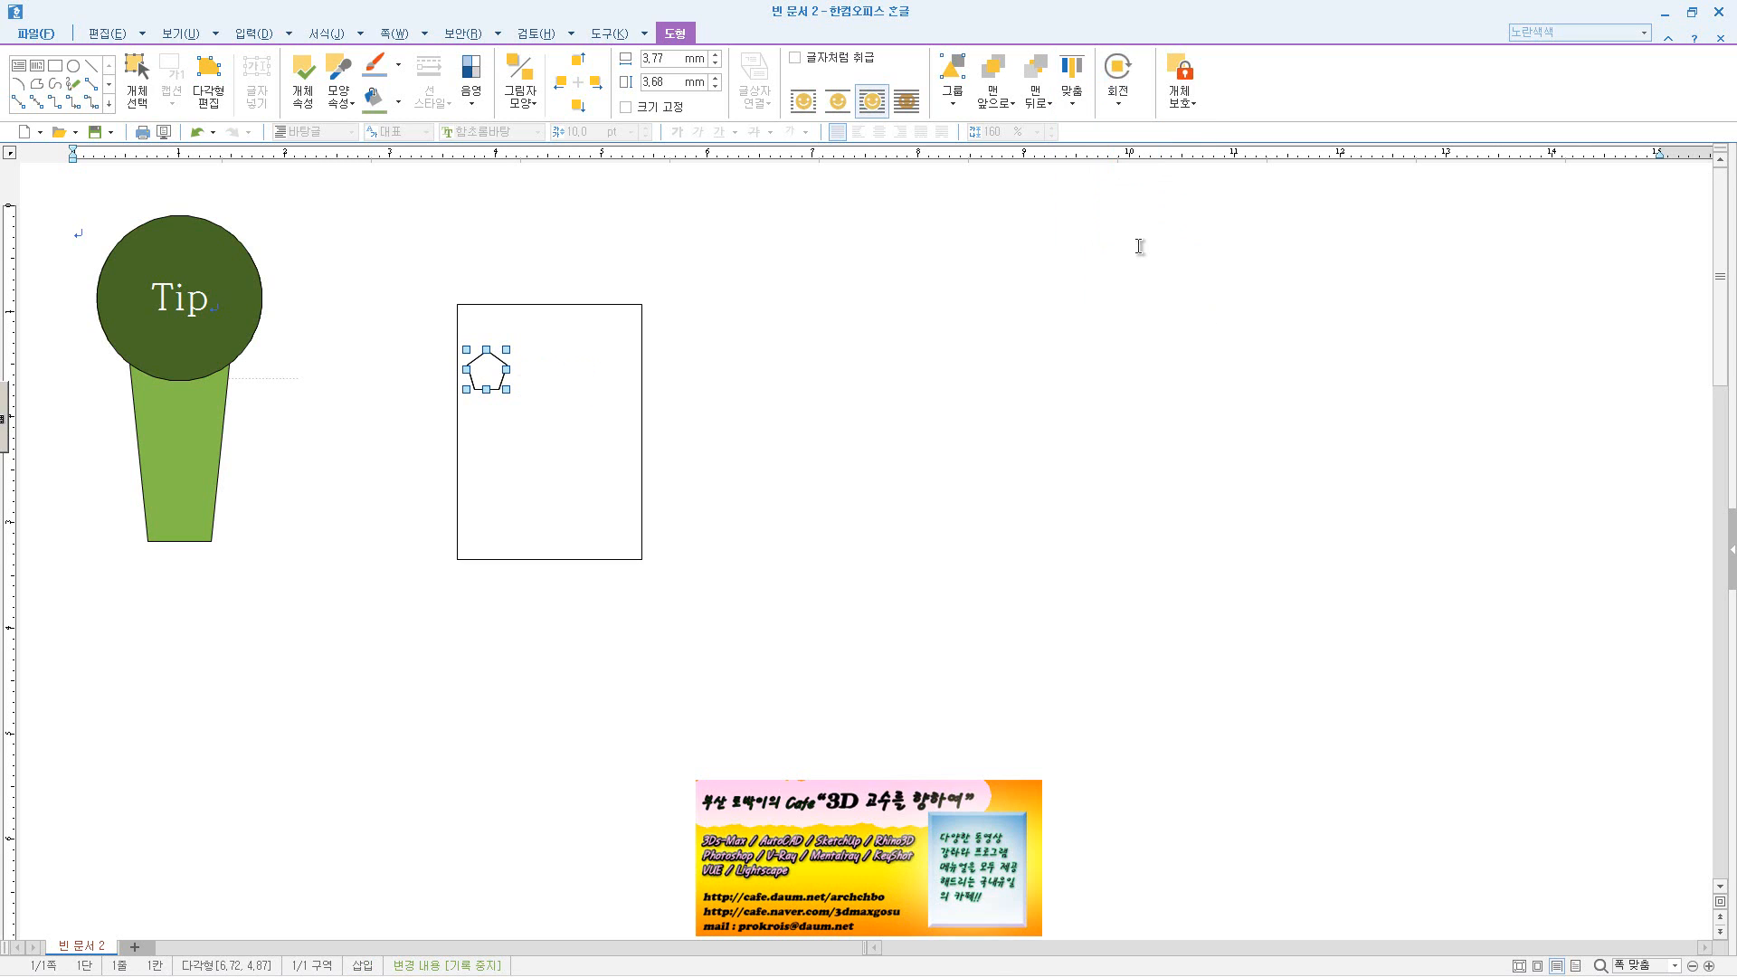
pyautogui.hotkey('ctrl', 'z')
pyautogui.click(1075, 99)
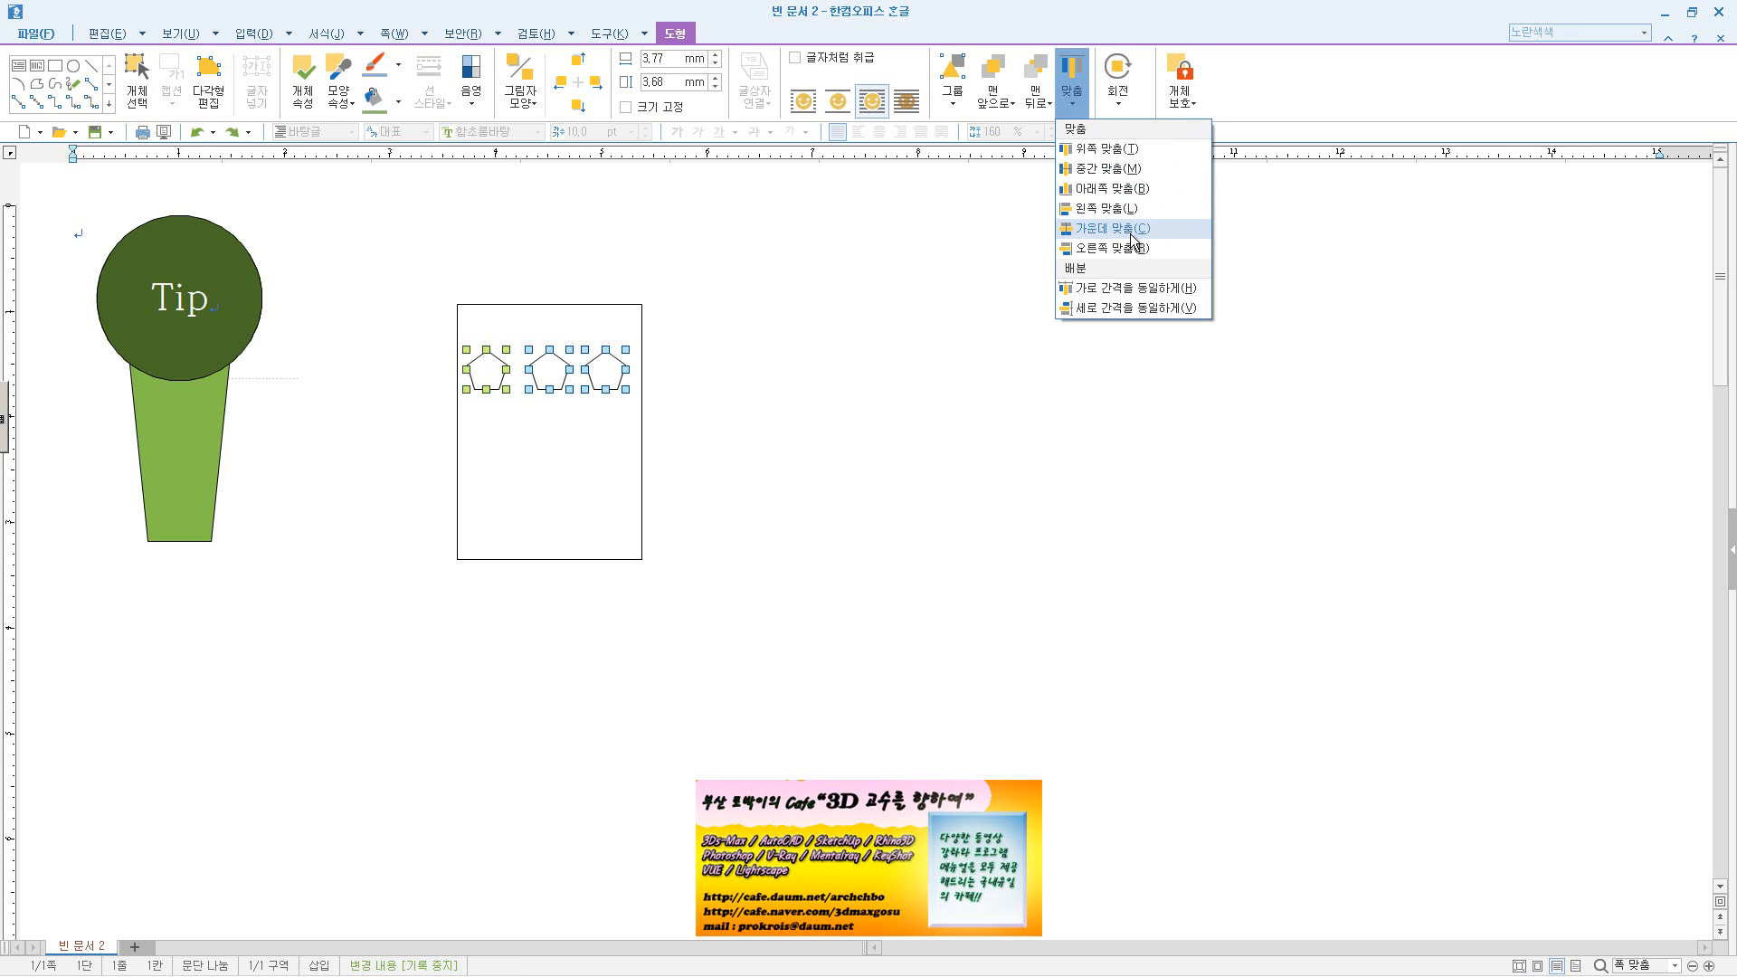
pyautogui.click(1128, 209)
pyautogui.hotkey('ctrl', 'z')
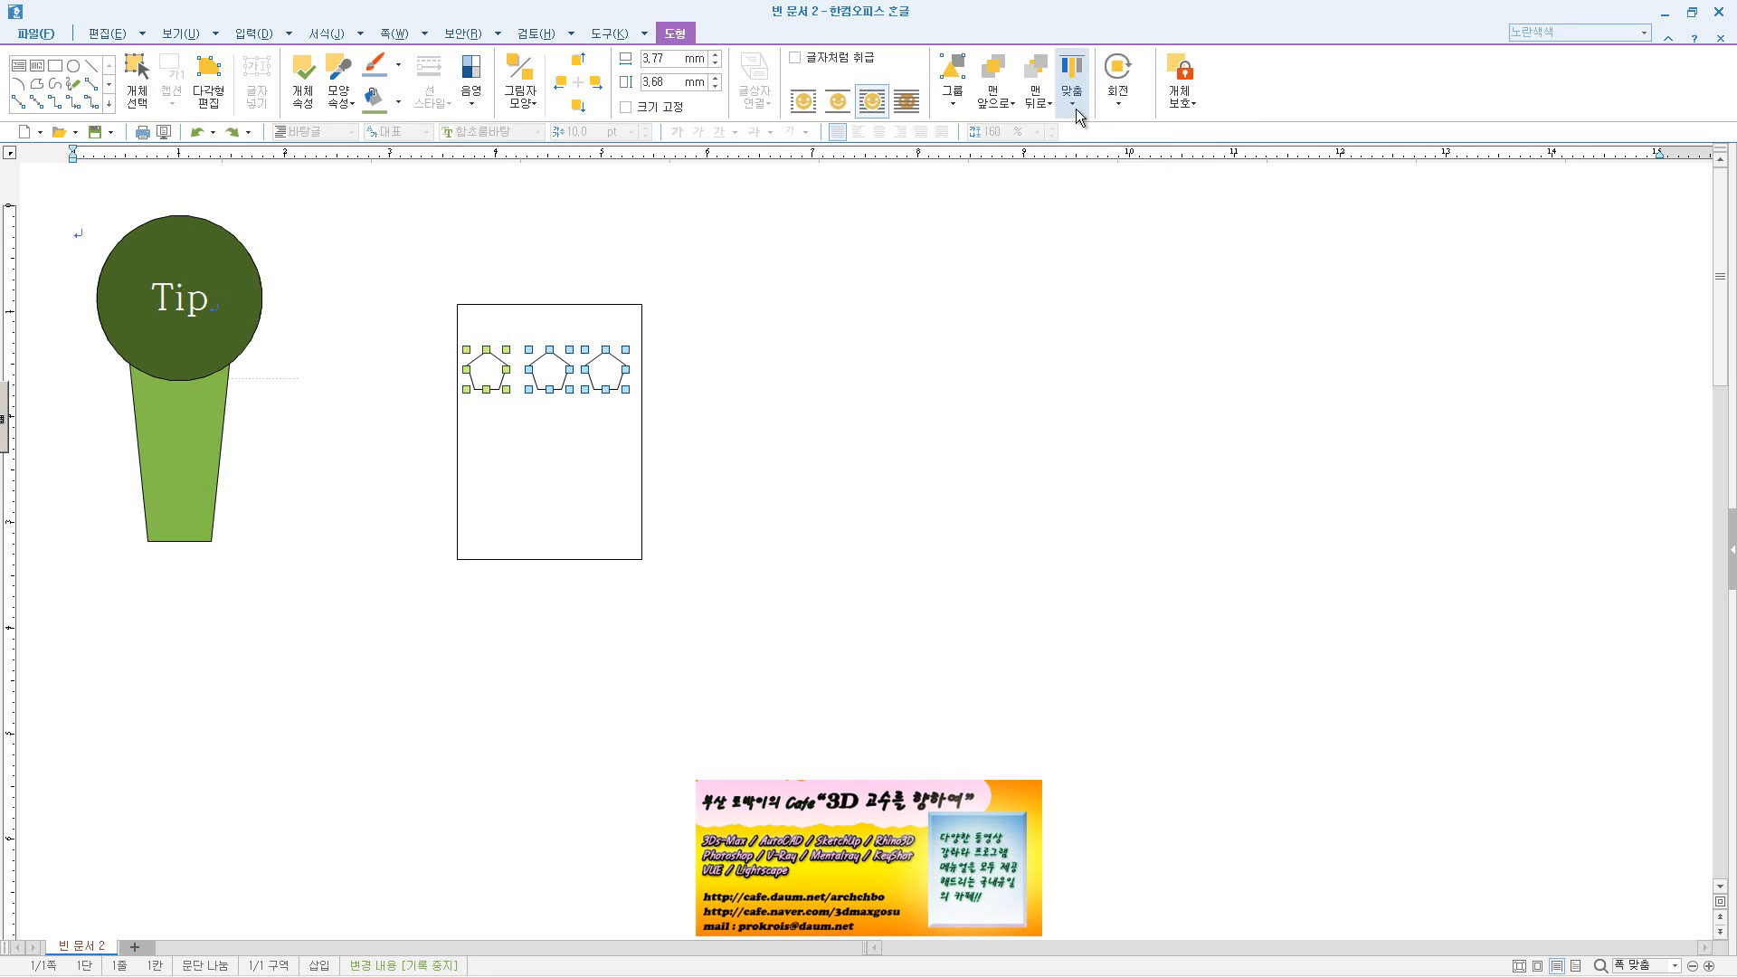
# - Align the three pentagons with 아래쪽 맞춤, then include the rectangle and align them to its bottom edge
pyautogui.click(1073, 98)
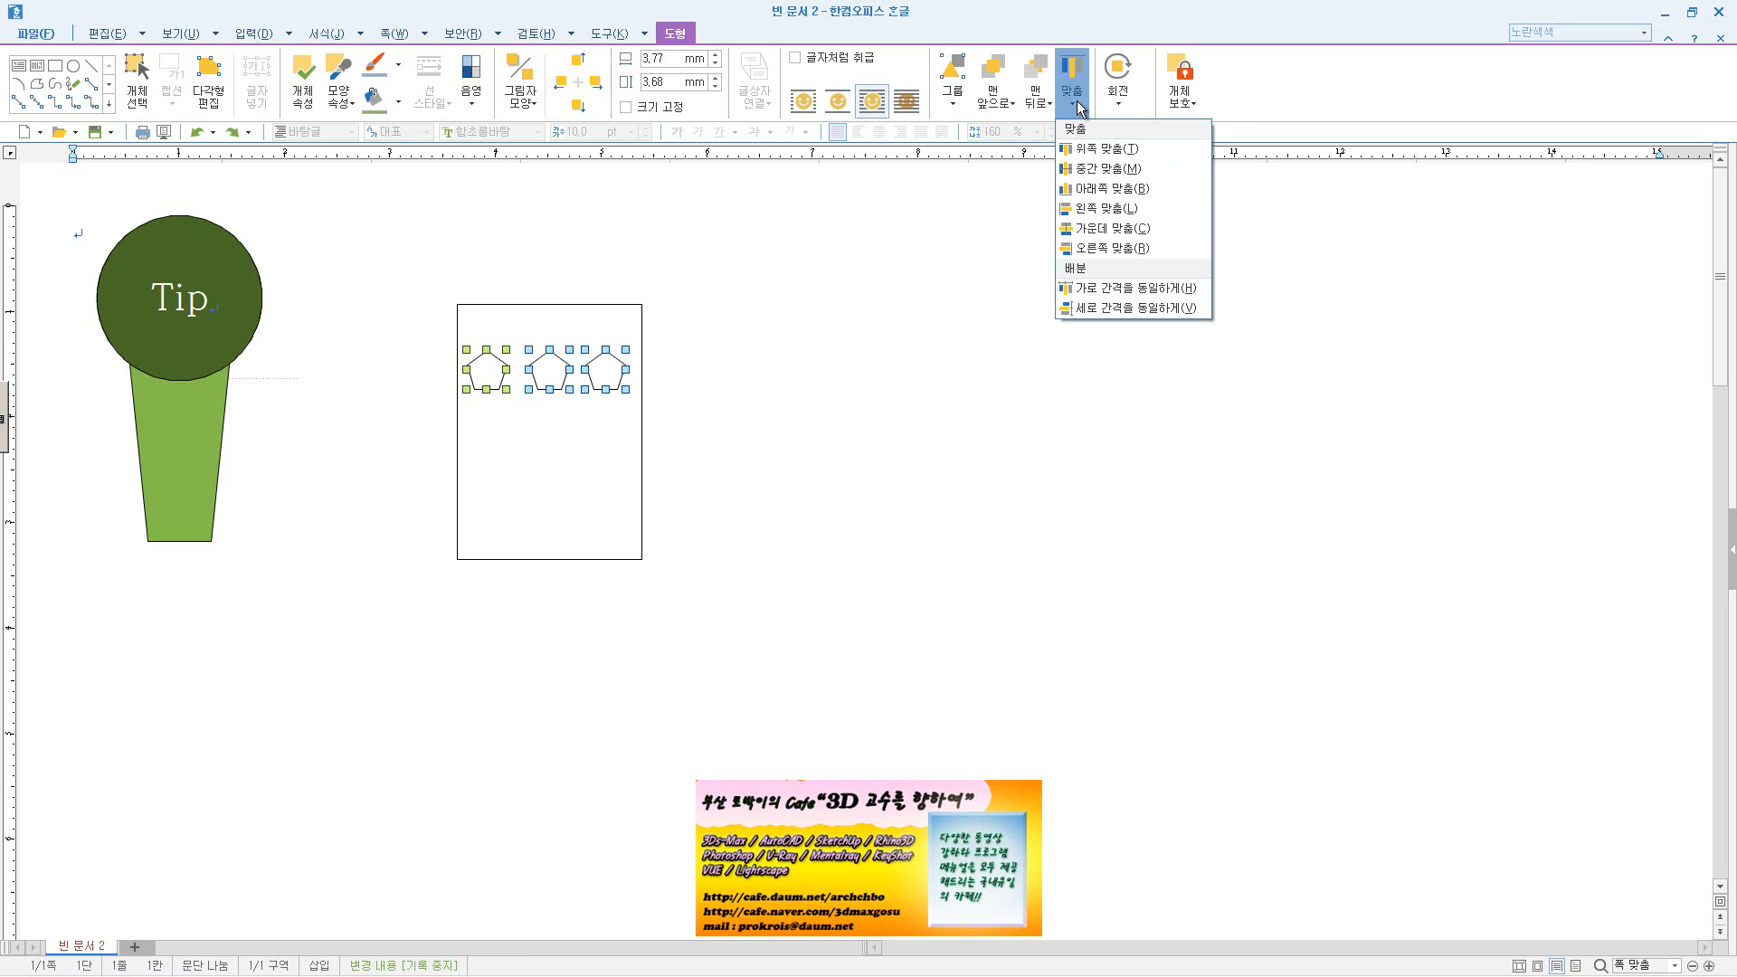
pyautogui.click(1121, 183)
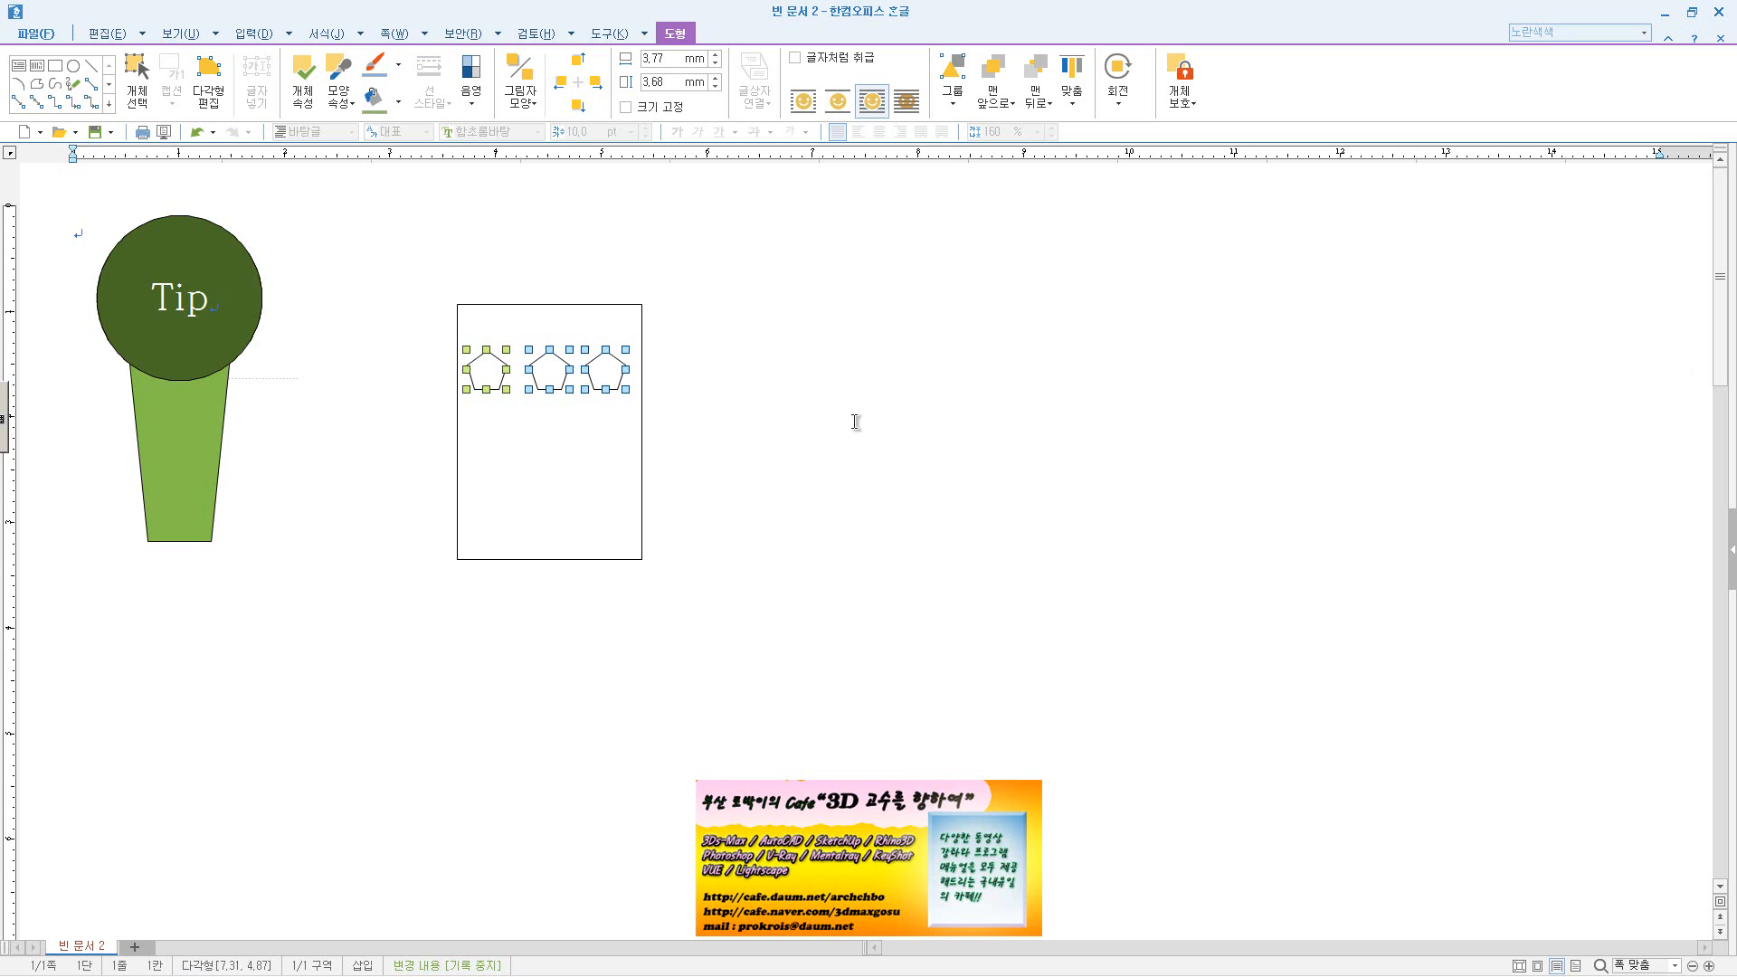
pyautogui.keyDown('shift'); pyautogui.click(624, 558); pyautogui.keyUp('shift')
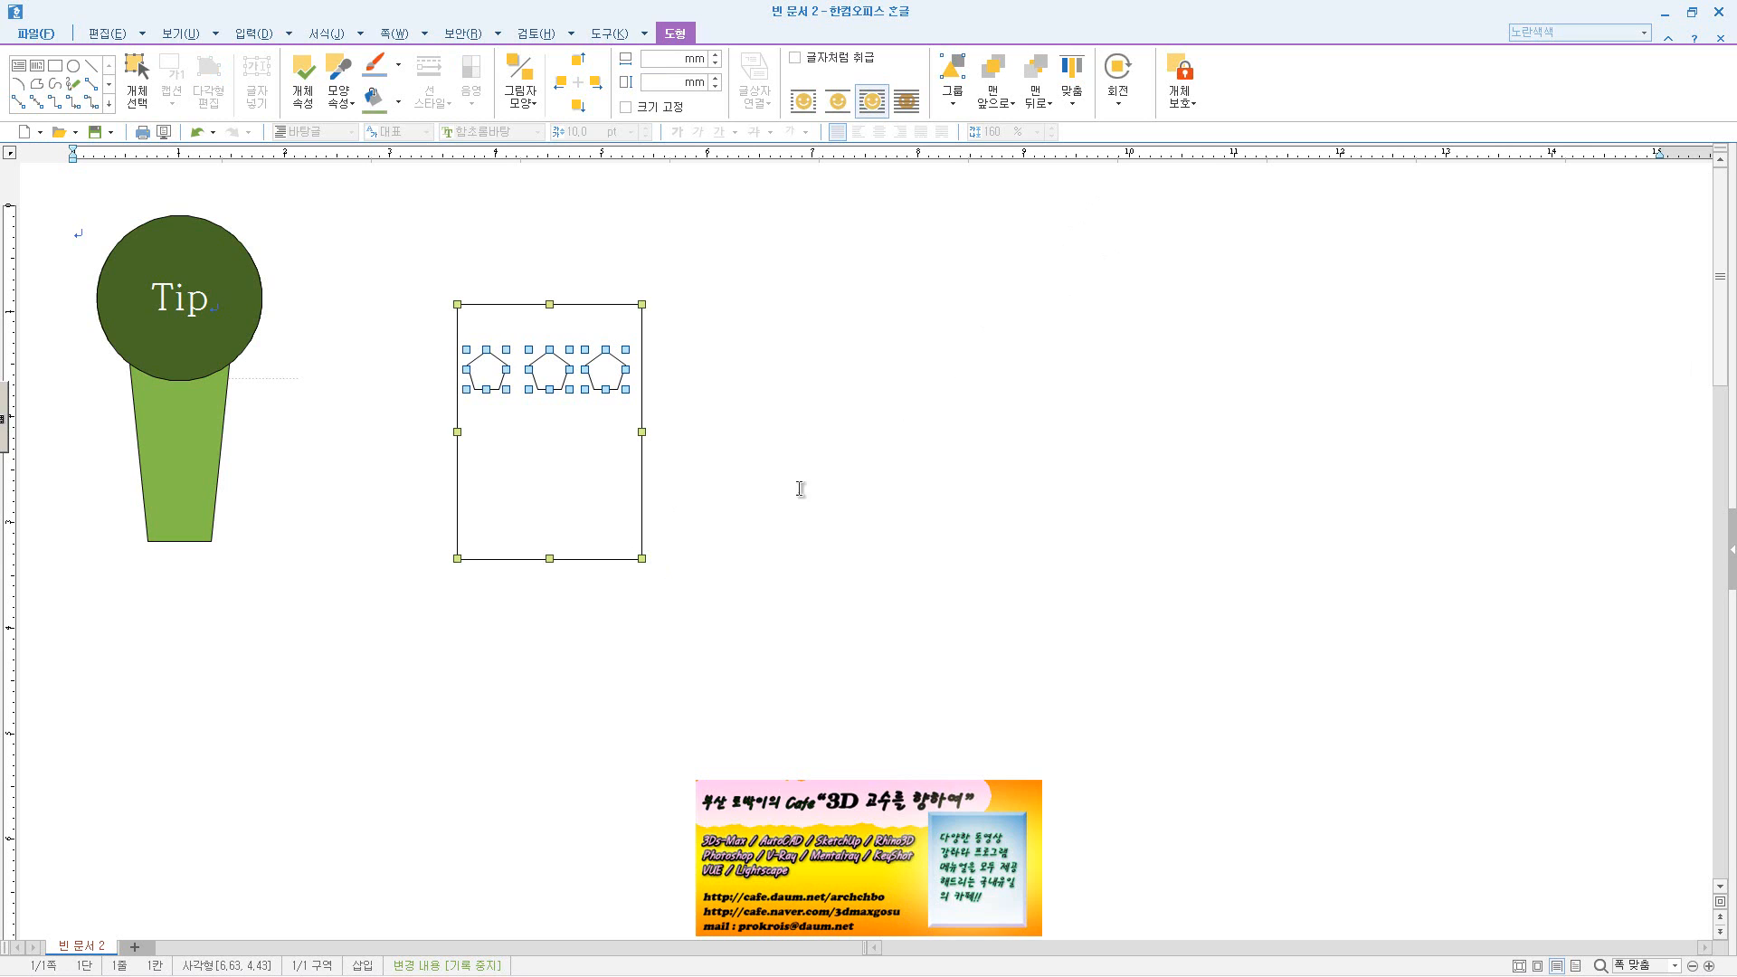
pyautogui.click(1074, 105)
pyautogui.click(1128, 188)
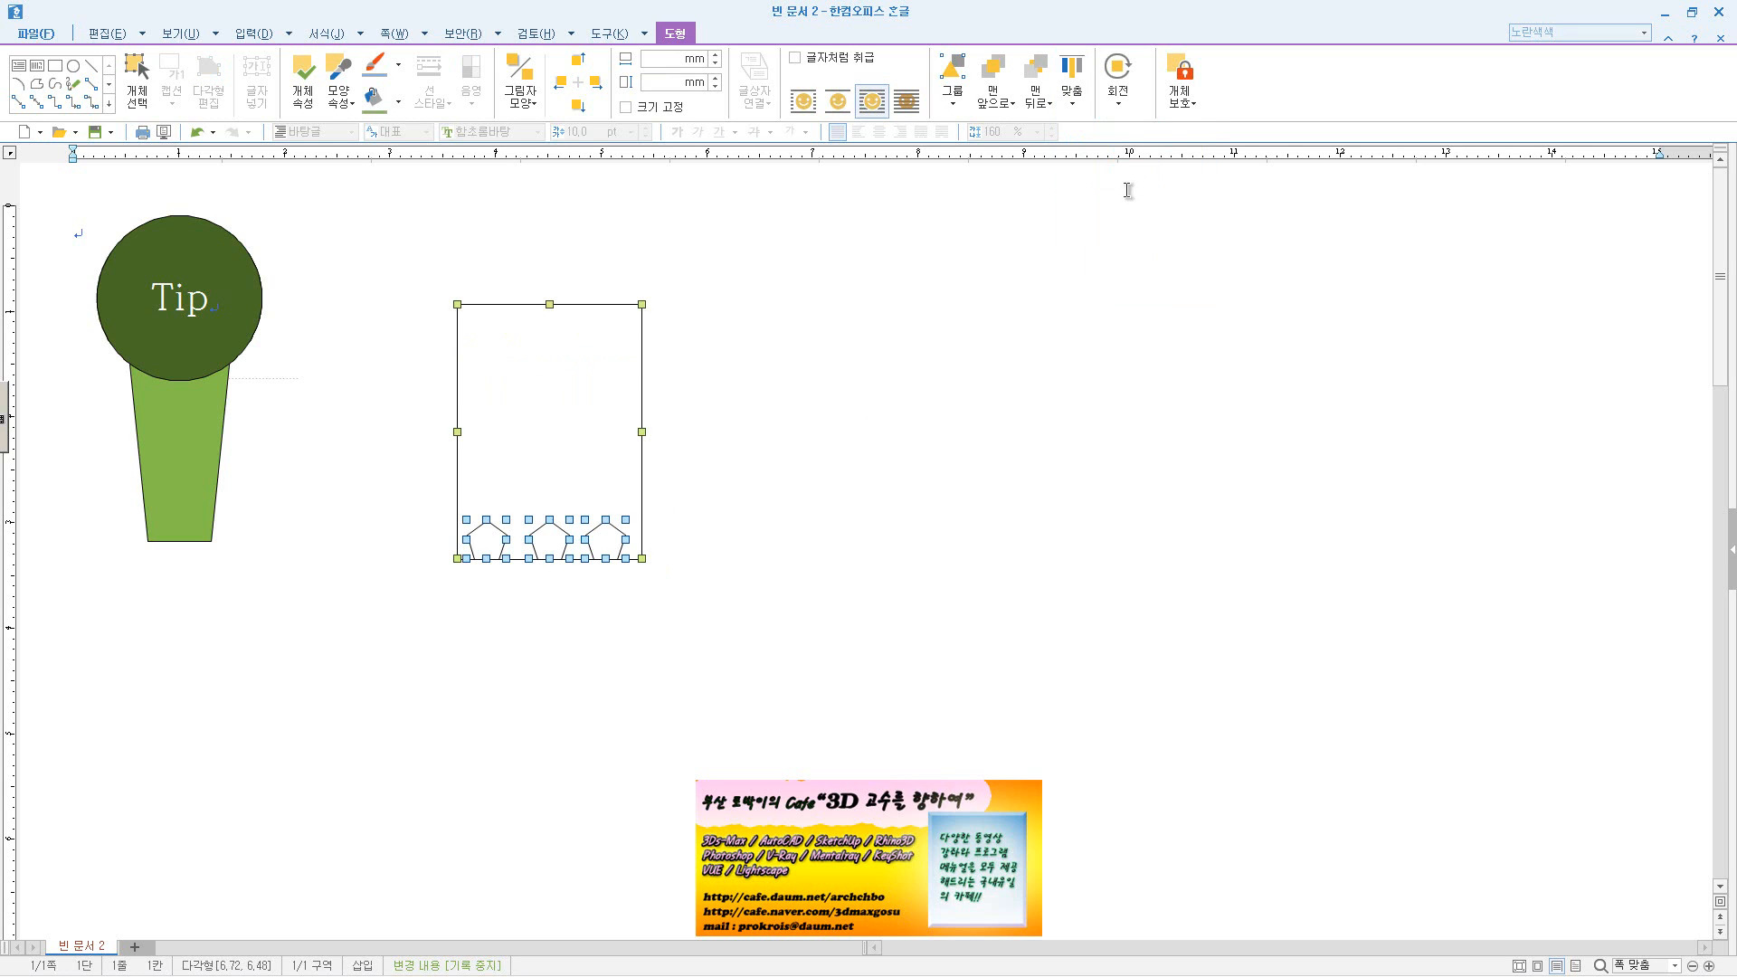
pyautogui.click(651, 571)
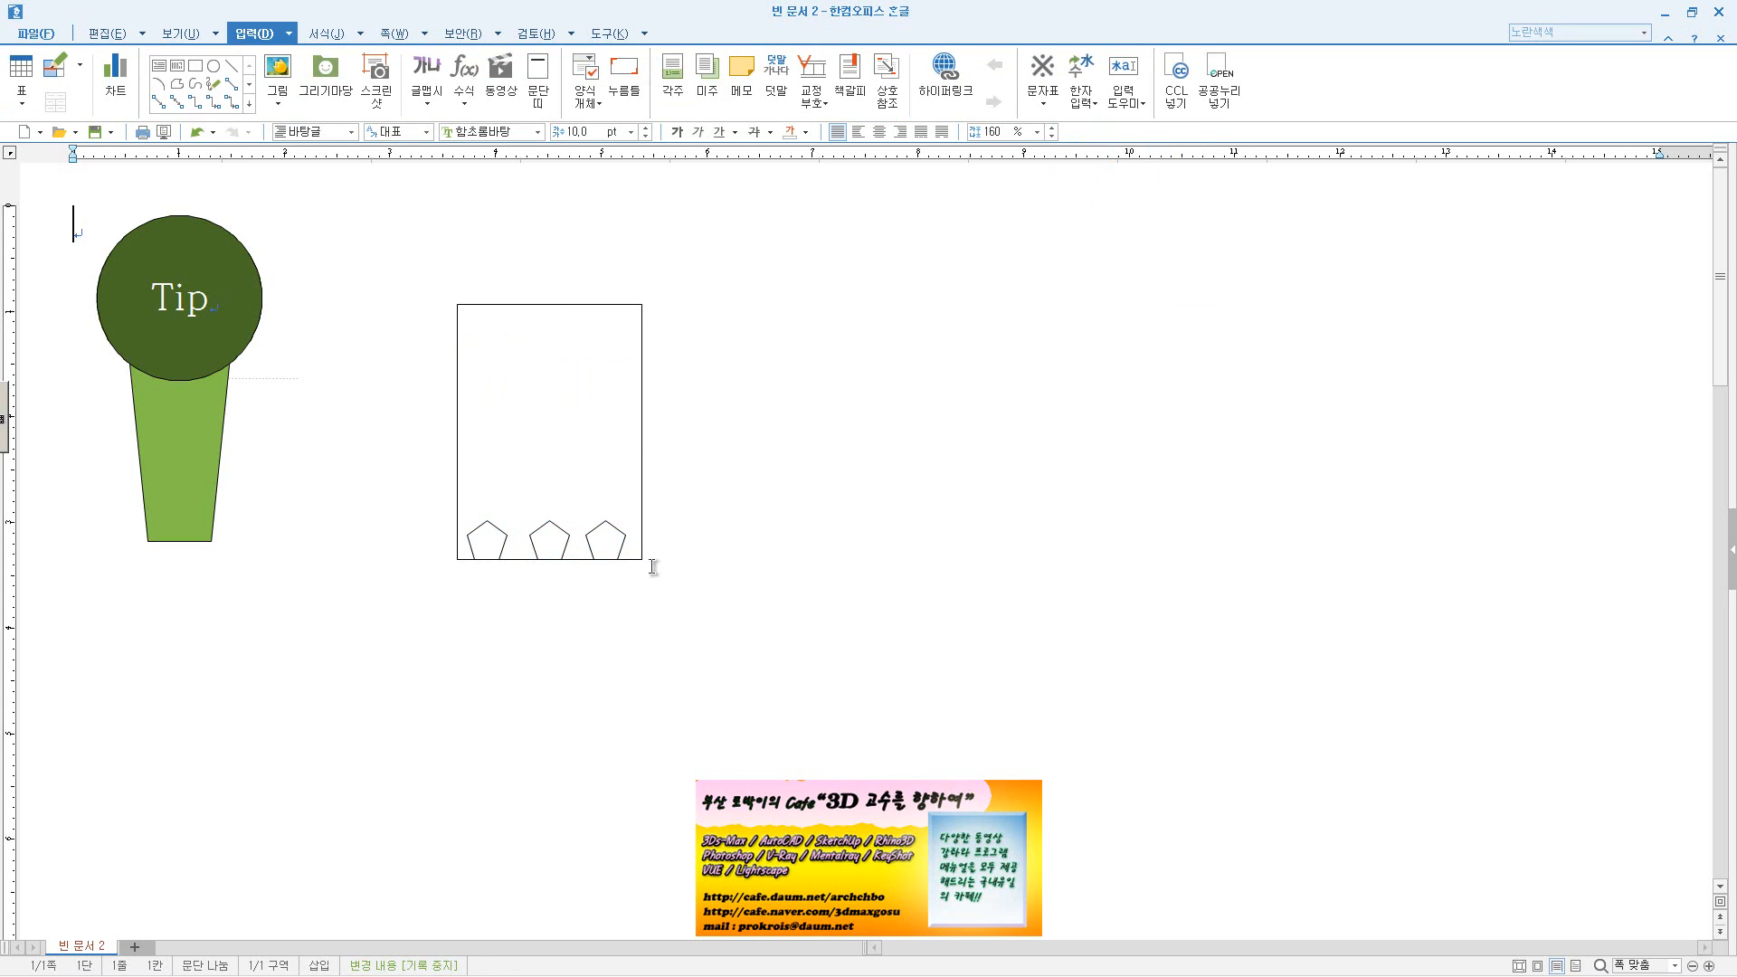
# - Select the three pentagons together and move the row back to the rectangle's upper part
pyautogui.click(594, 538)
pyautogui.keyDown('shift'); pyautogui.click(535, 534); pyautogui.keyUp('shift')
pyautogui.moveTo(547, 536); pyautogui.dragTo(561, 355)
pyautogui.click(709, 422)
# - Nudge the middle pentagon slightly left within the row
pyautogui.click(613, 360)
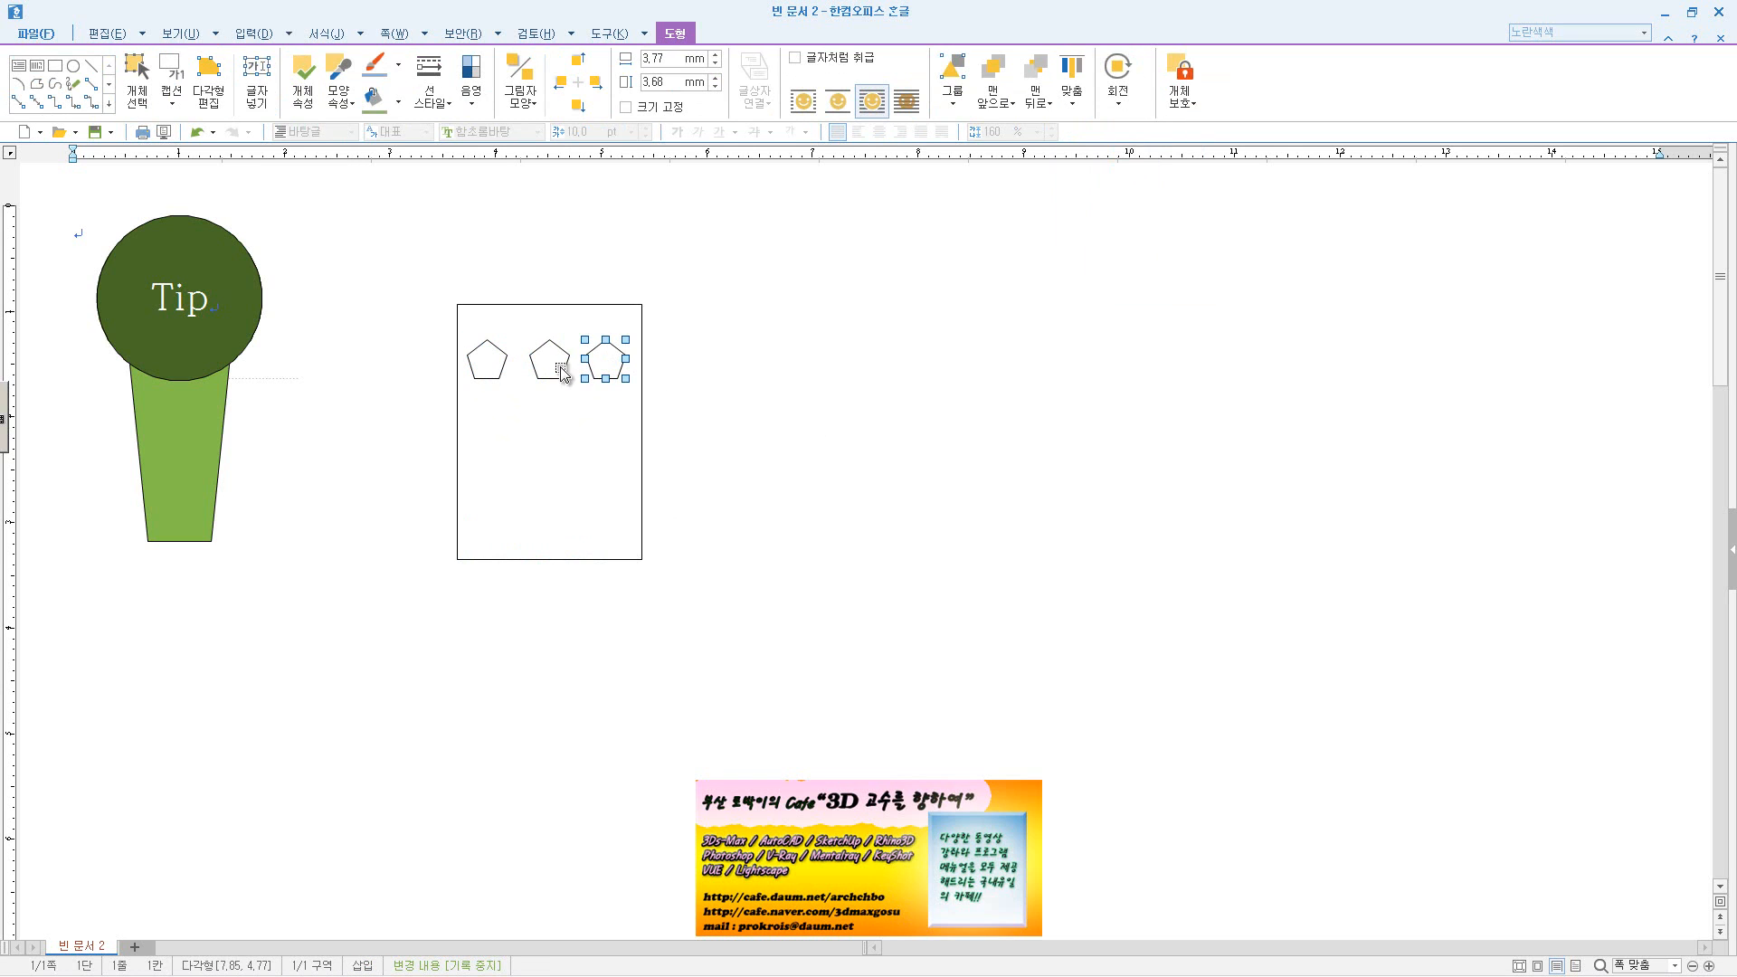
pyautogui.keyDown('shift'); pyautogui.click(561, 370); pyautogui.keyUp('shift')
pyautogui.click(639, 398)
pyautogui.click(553, 371)
pyautogui.press('Left')
pyautogui.click(715, 389)
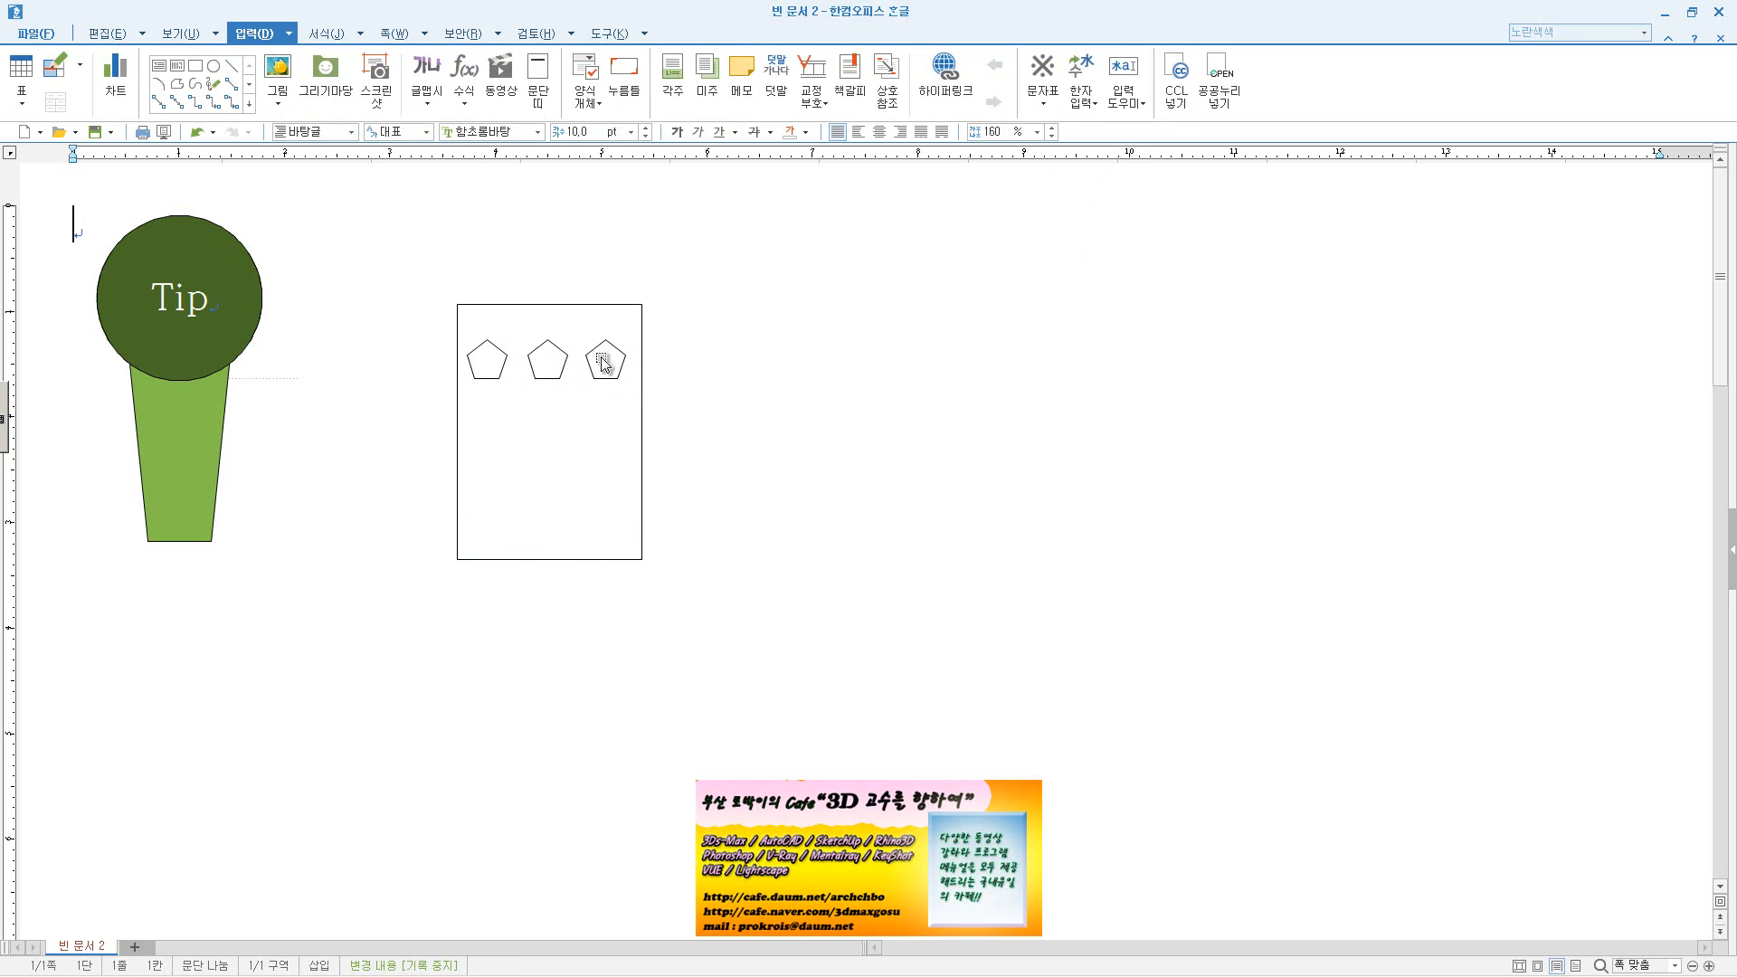
# - Nudge the right, middle and left pentagons slightly to the right to even out the row's spacing
pyautogui.click(601, 361)
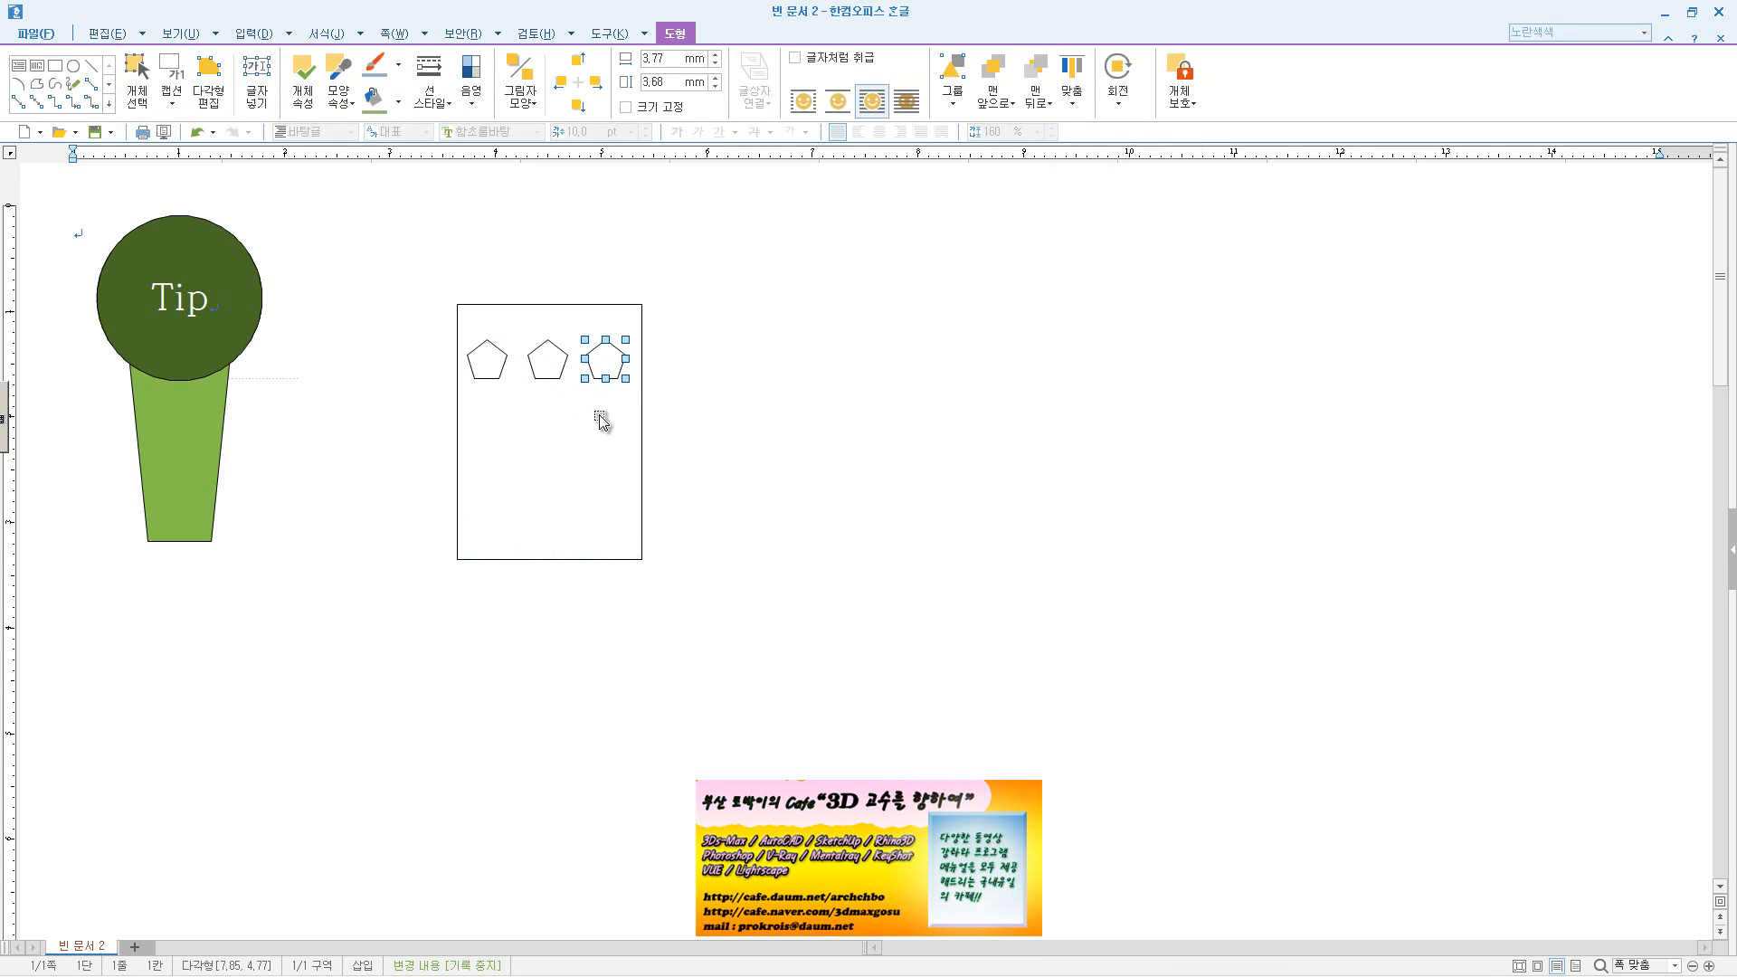
pyautogui.press('Left')
pyautogui.press('Right')
pyautogui.press('Right')
pyautogui.click(689, 425)
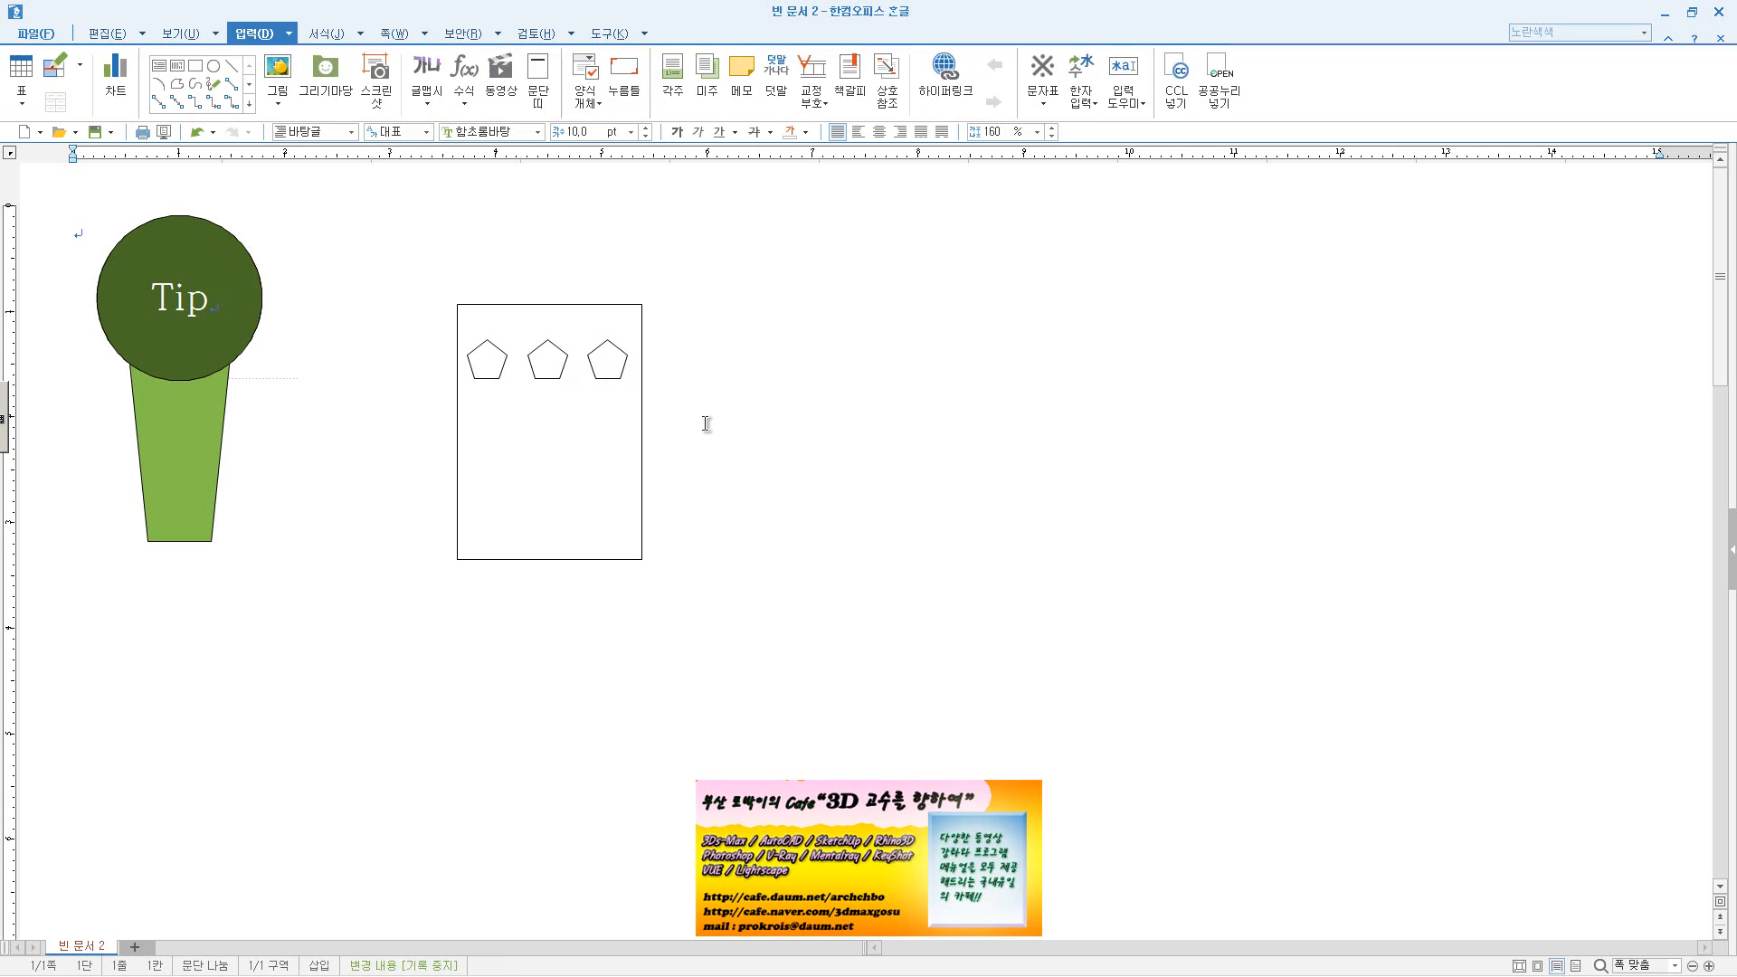
pyautogui.click(545, 378)
pyautogui.click(497, 376)
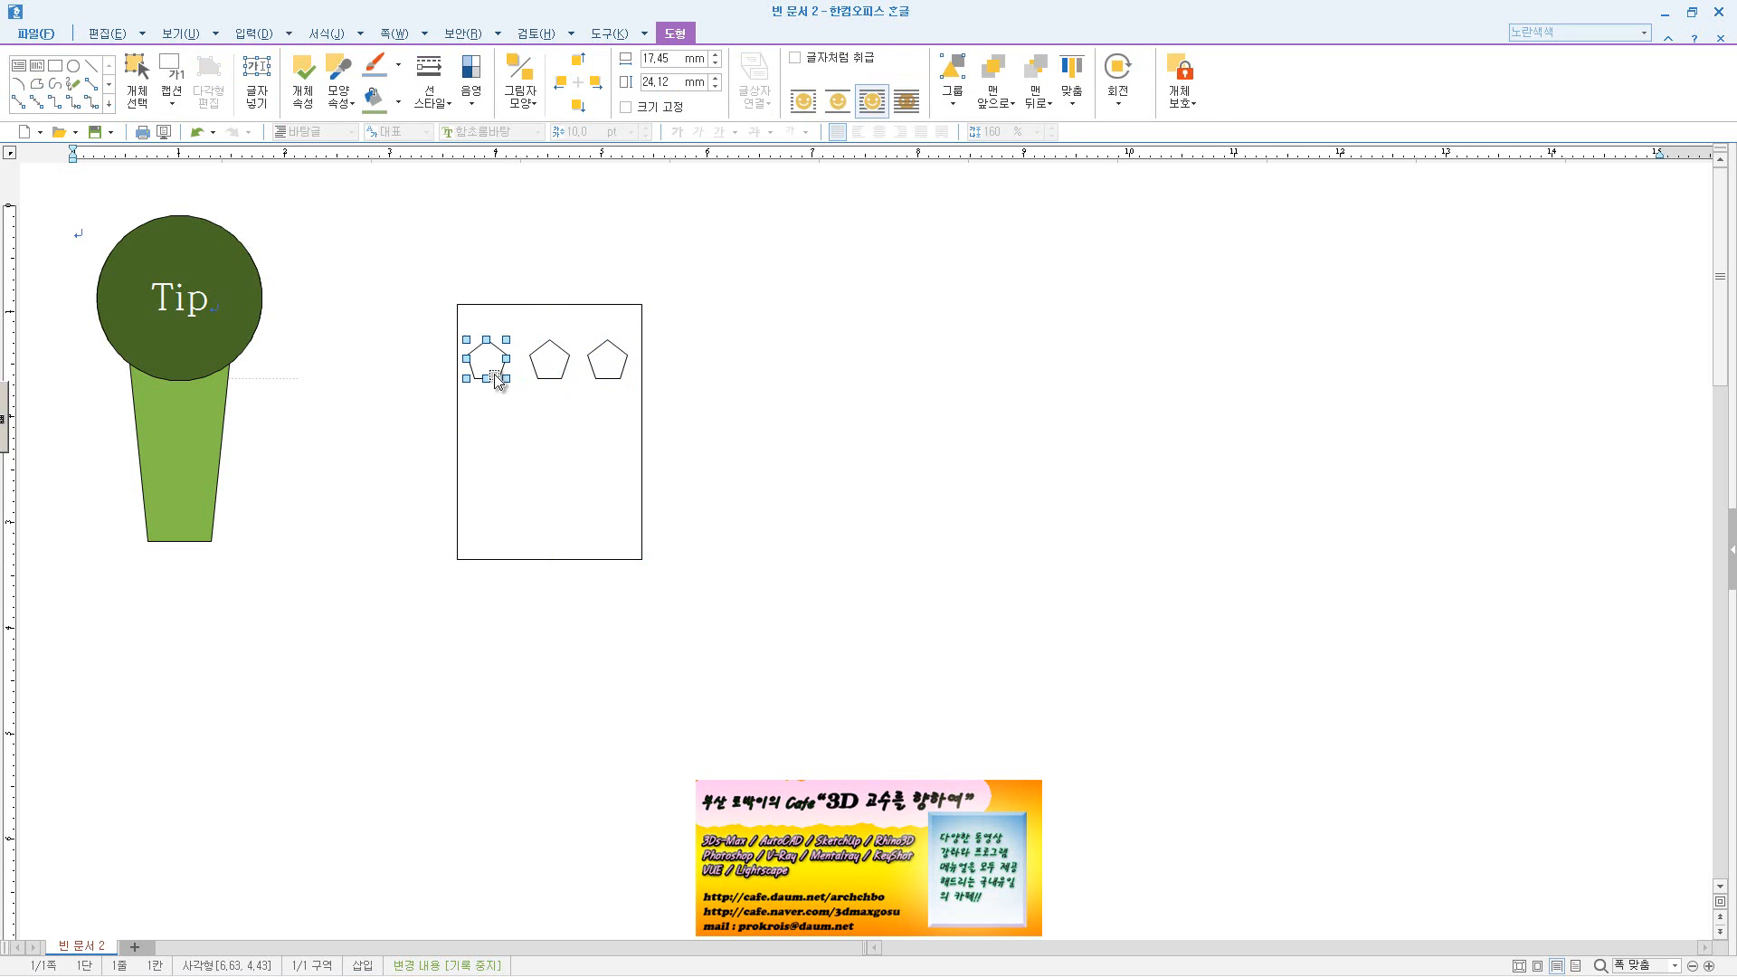
pyautogui.click(756, 452)
pyautogui.click(622, 376)
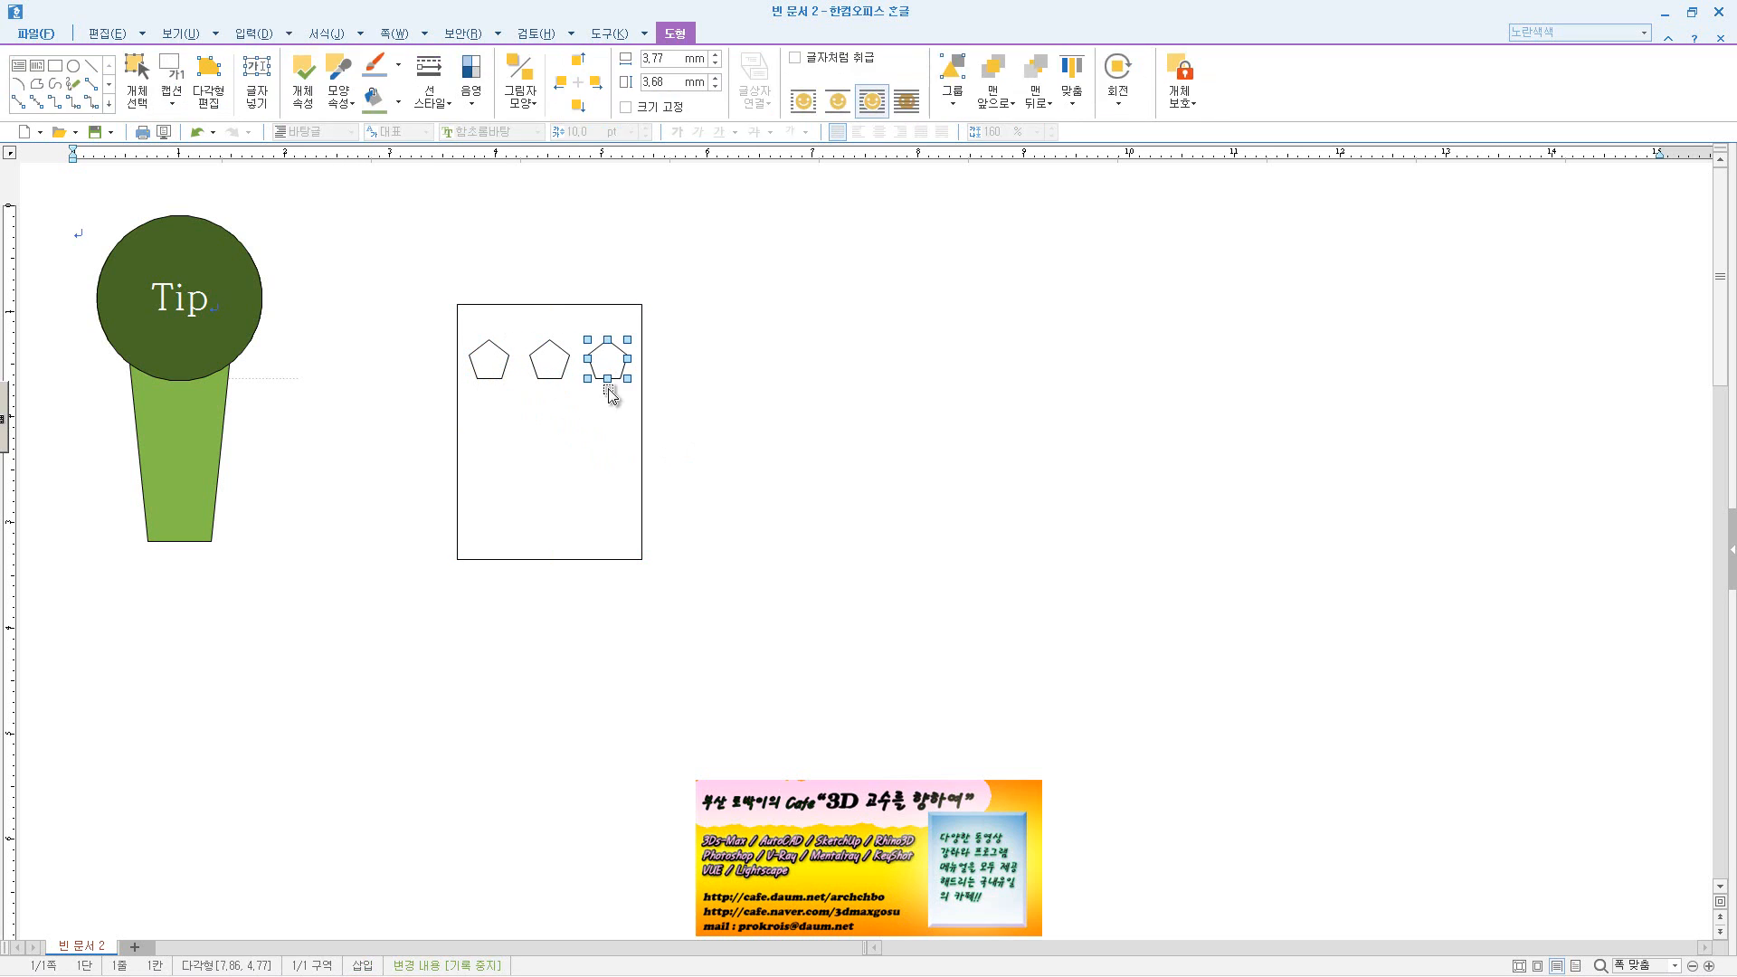
# - Add an isosceles triangle from the gallery's 기본도형 set as a roof on the rectangle, about 17.5 by 12.8 mm
pyautogui.click(108, 103)
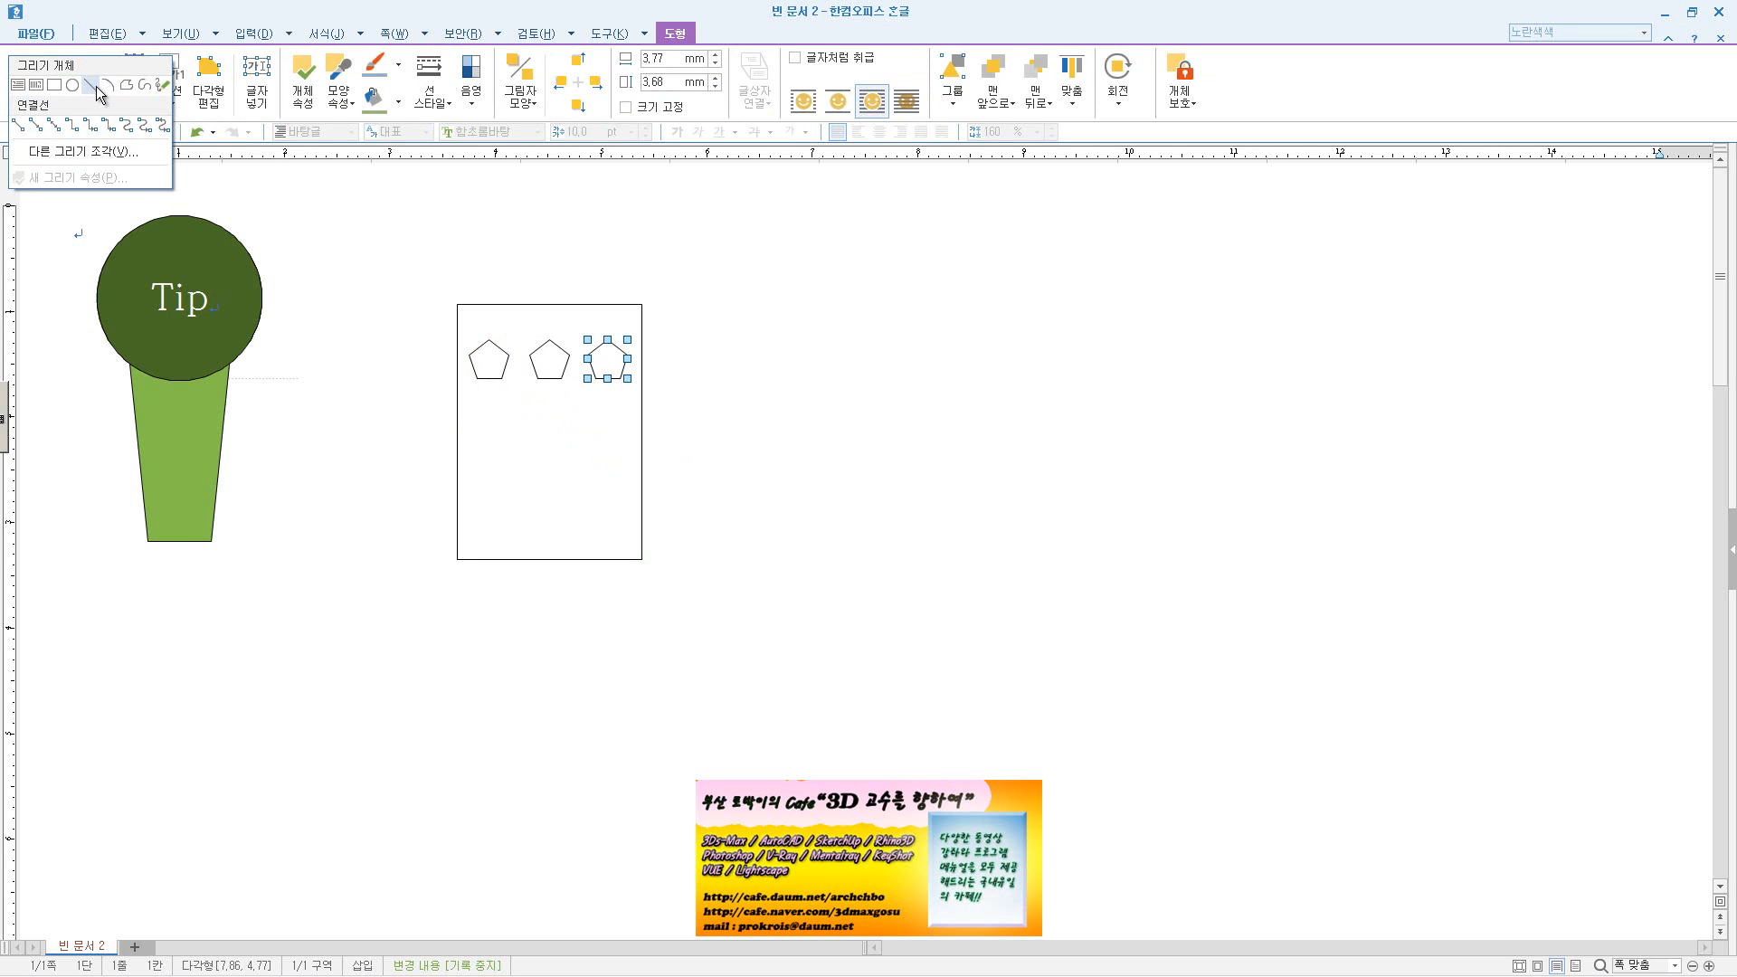
pyautogui.click(108, 152)
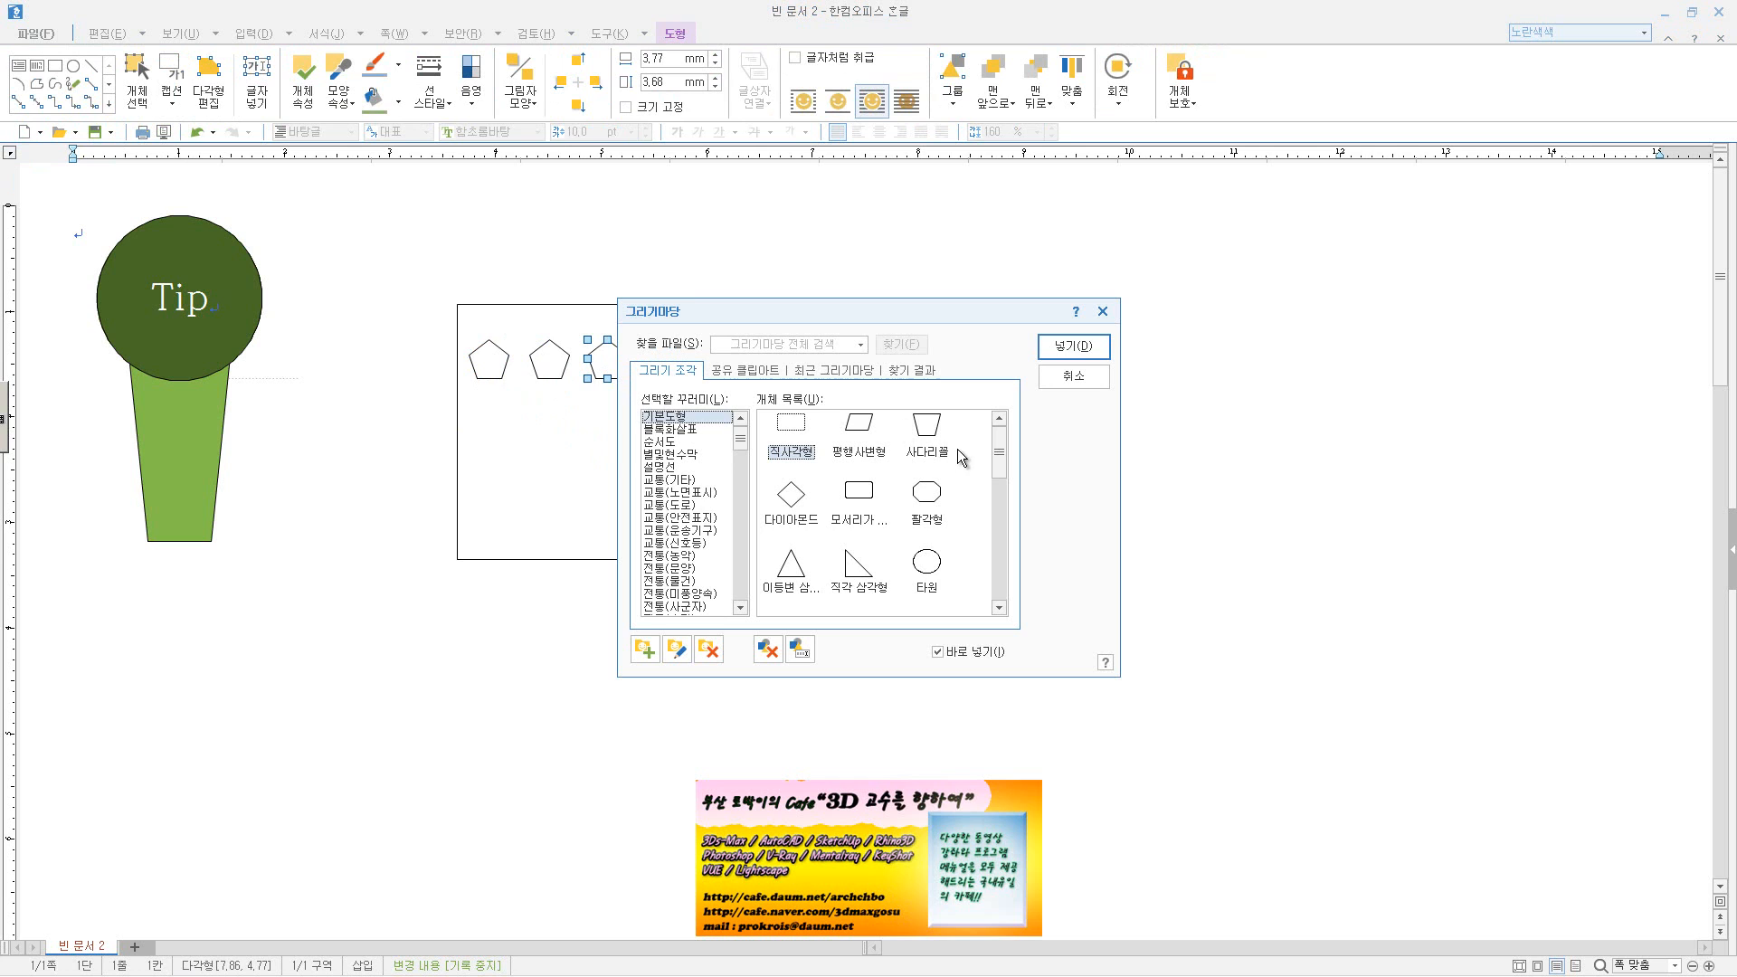
pyautogui.moveTo(962, 311); pyautogui.dragTo(1160, 360)
pyautogui.click(994, 604)
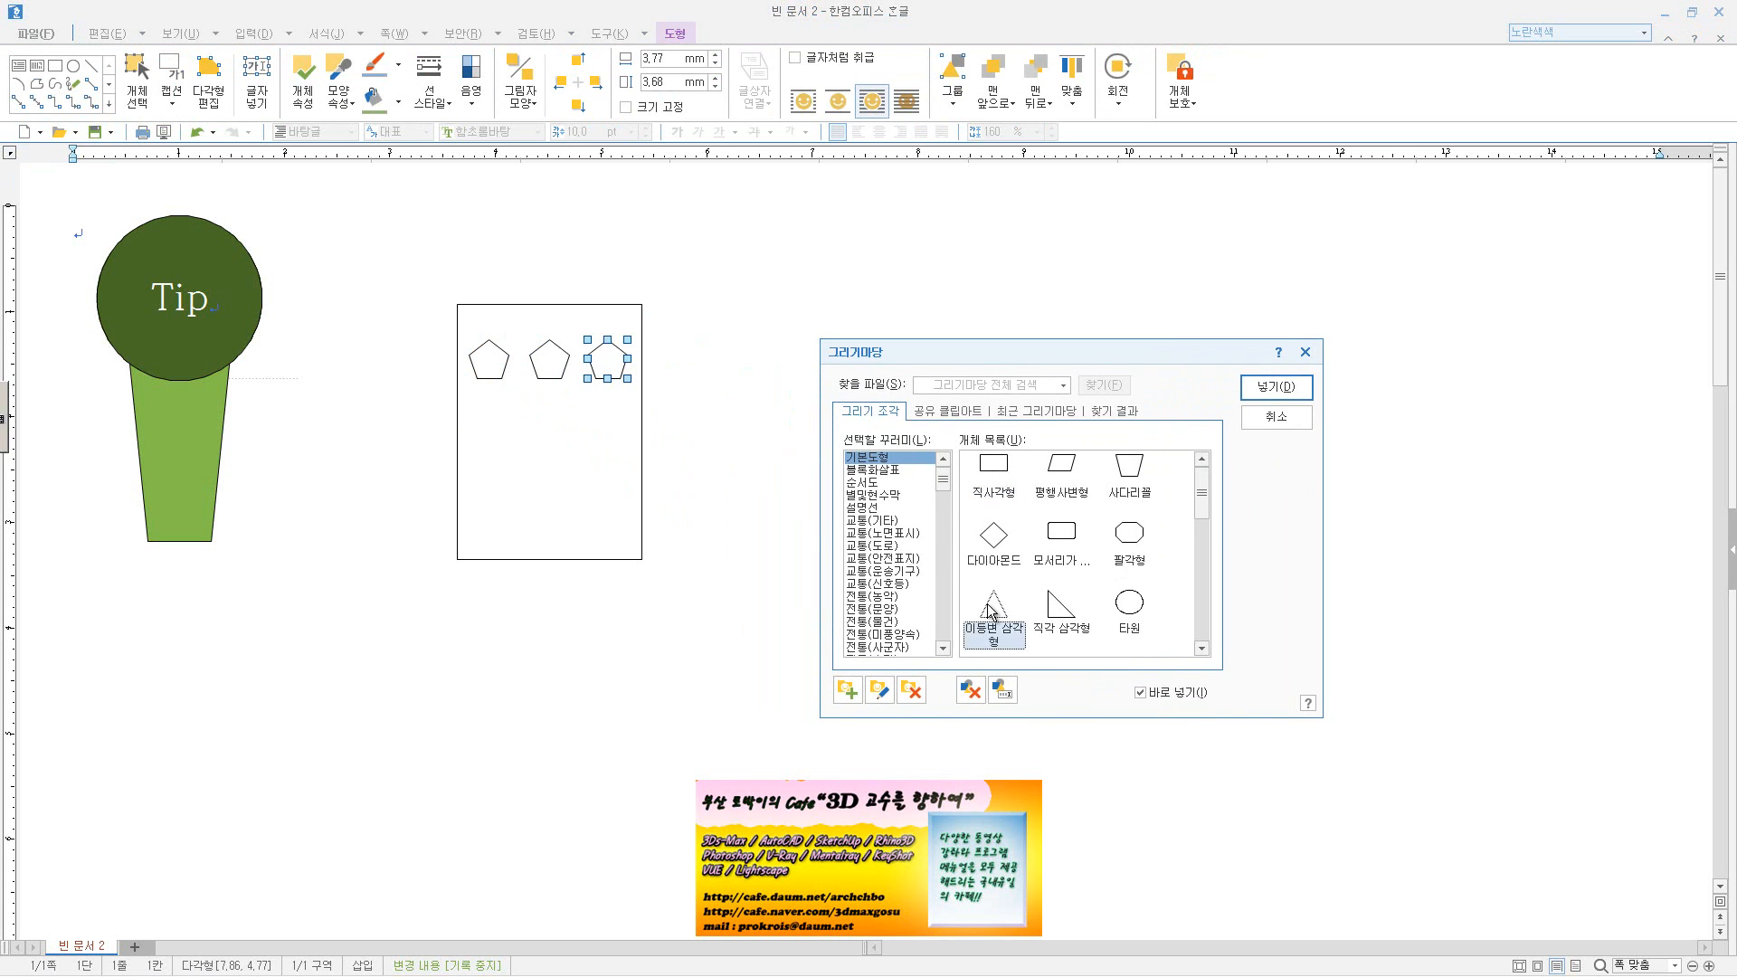
pyautogui.click(1275, 388)
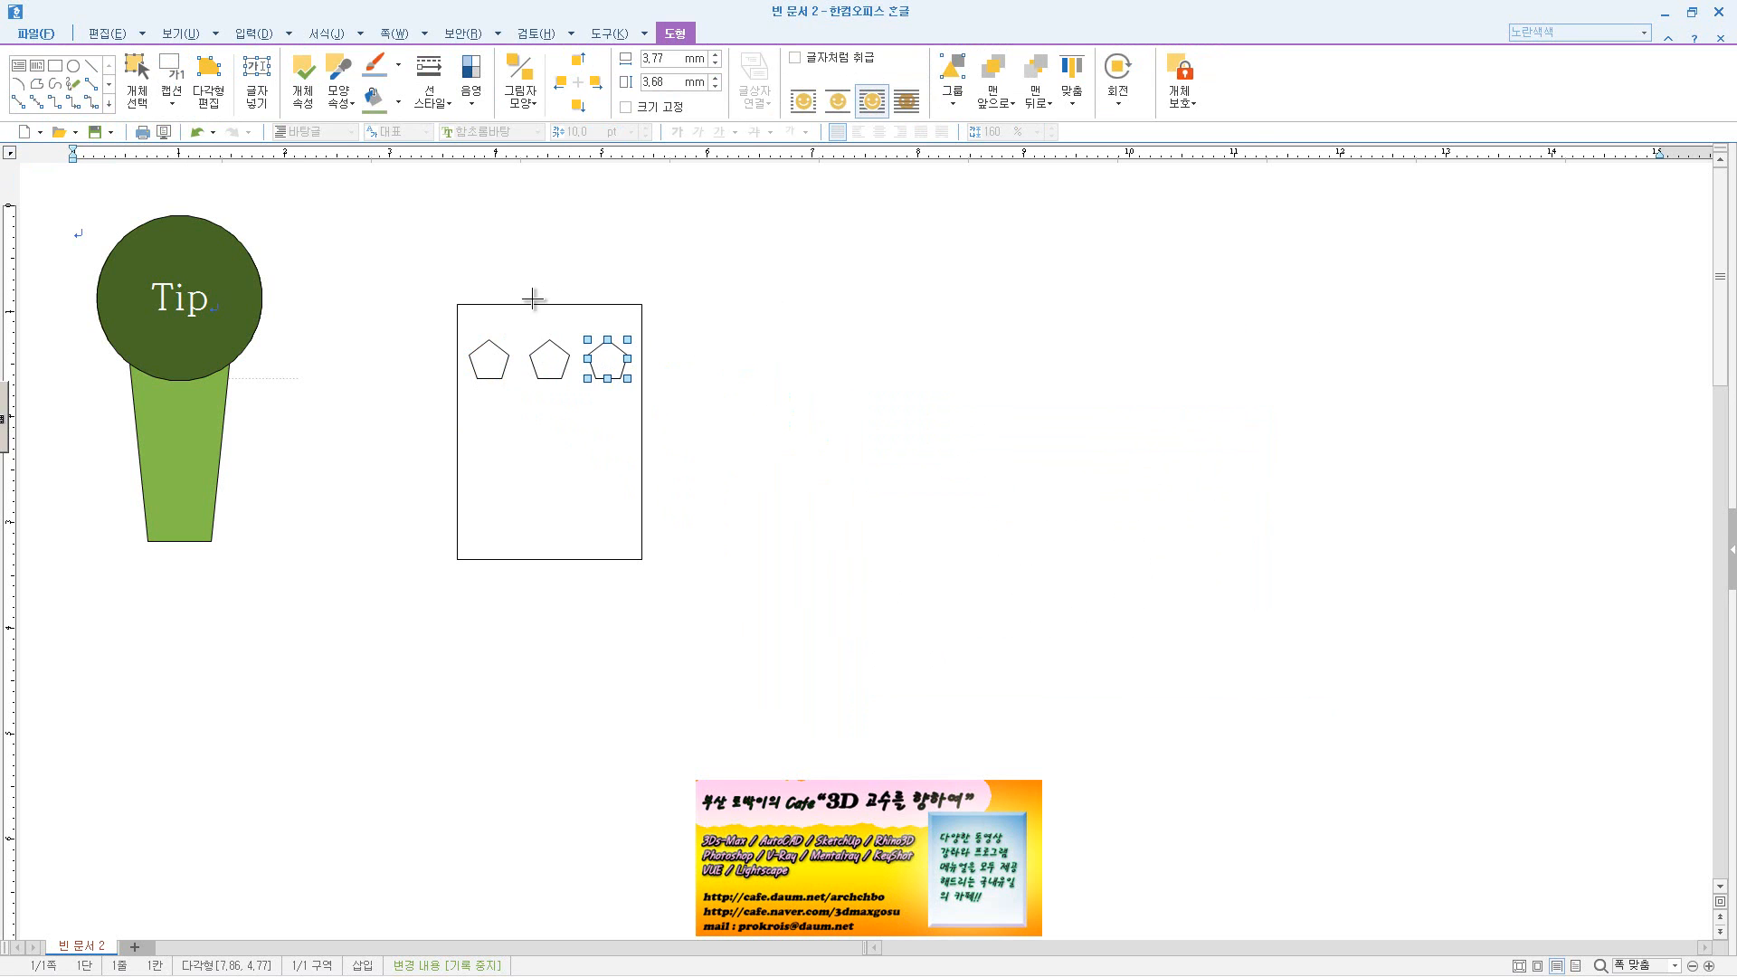
pyautogui.moveTo(457, 303); pyautogui.dragTo(642, 314)
pyautogui.moveTo(558, 429); pyautogui.dragTo(643, 305)
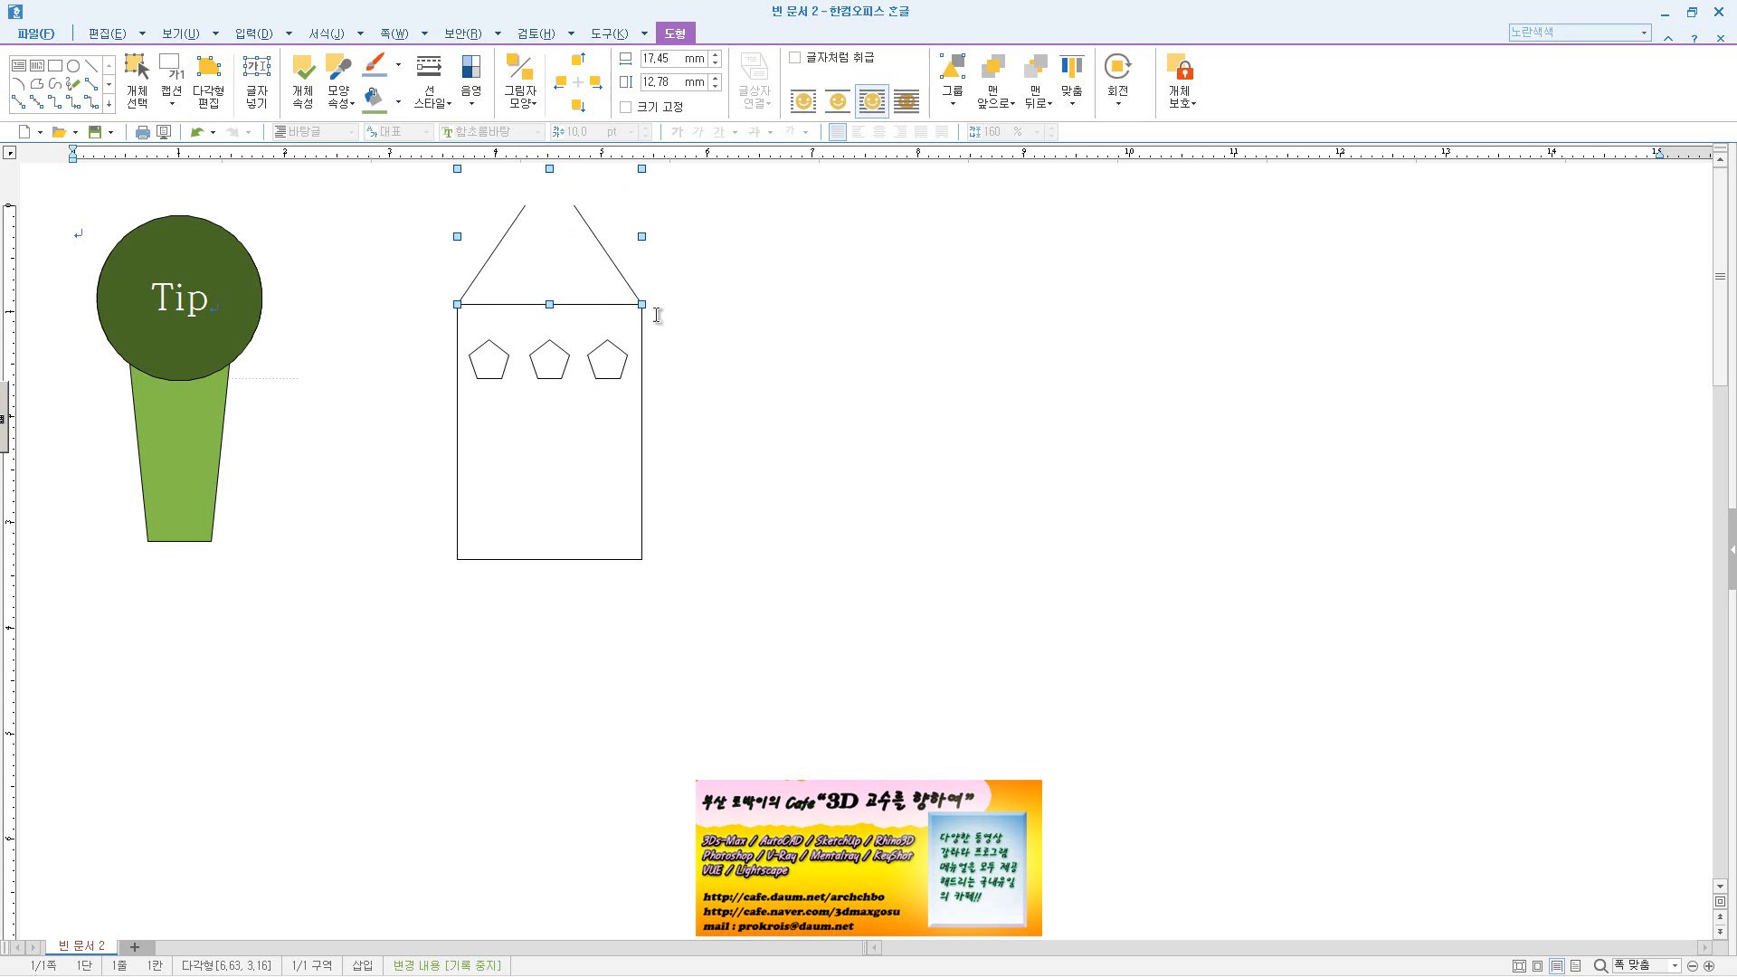
pyautogui.click(761, 368)
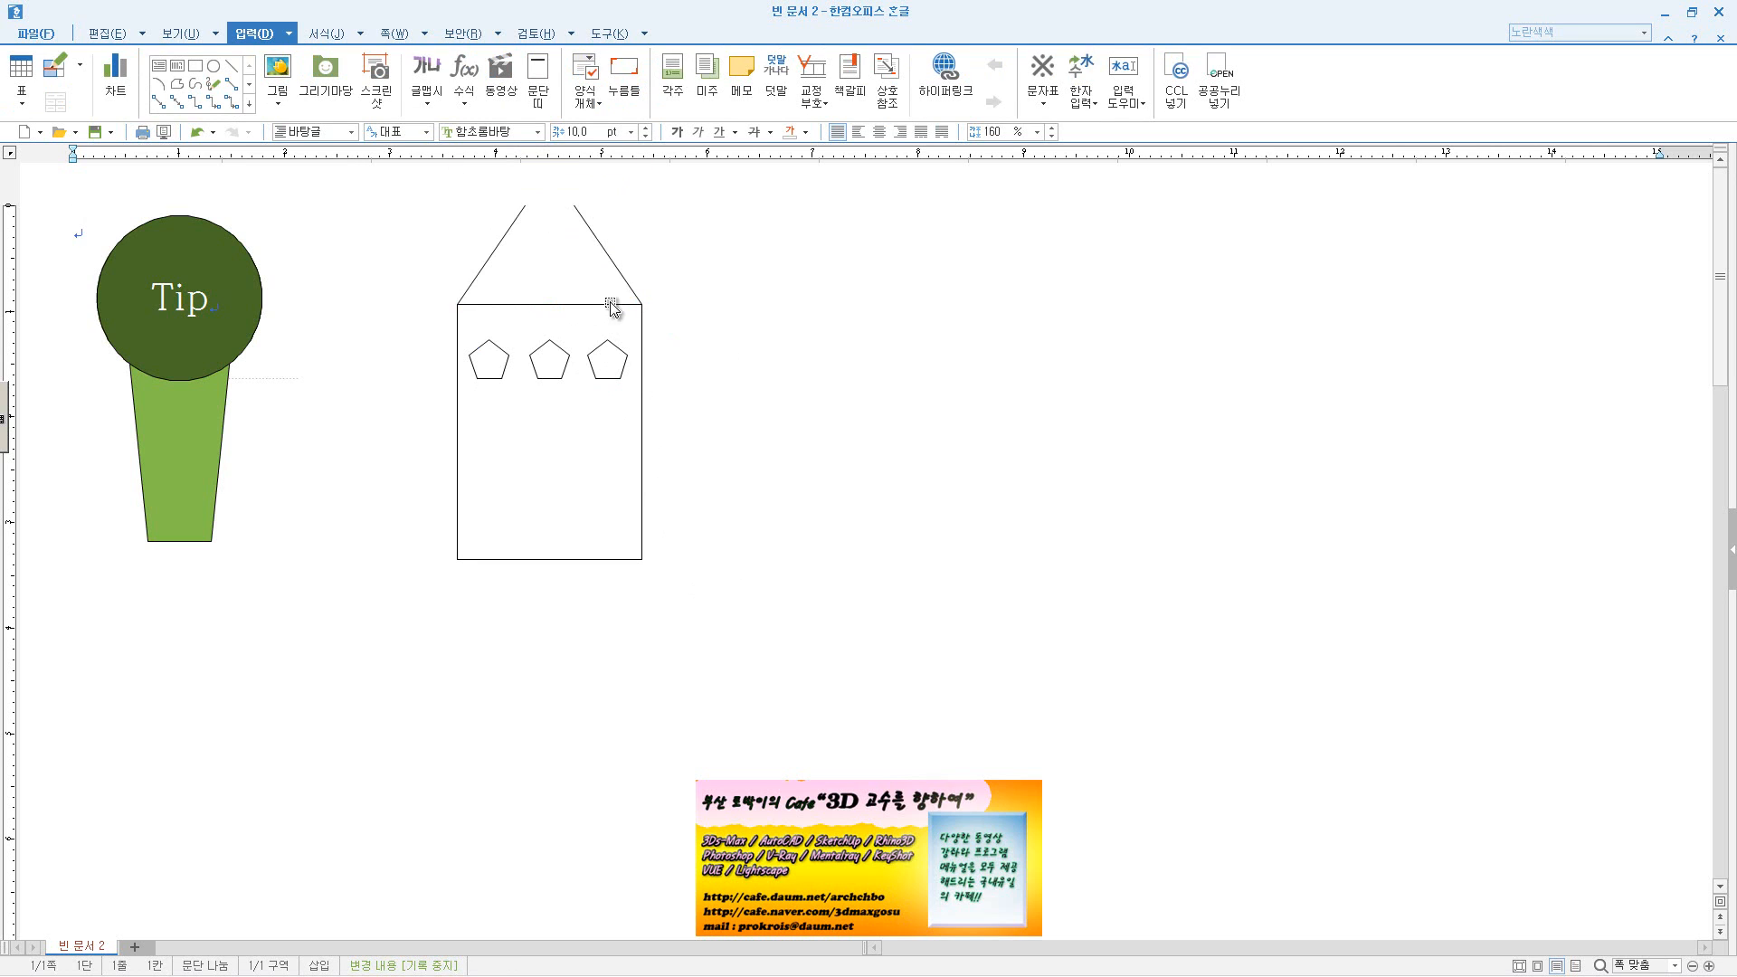
# - Select the triangle, the three pentagons and the rectangle, and move them down together until the whole roof lies on the page
pyautogui.click(619, 276)
pyautogui.keyDown('shift'); pyautogui.click(605, 361); pyautogui.keyUp('shift')
pyautogui.keyDown('shift'); pyautogui.click(549, 366); pyautogui.keyUp('shift')
pyautogui.keyDown('shift'); pyautogui.click(496, 366); pyautogui.keyUp('shift')
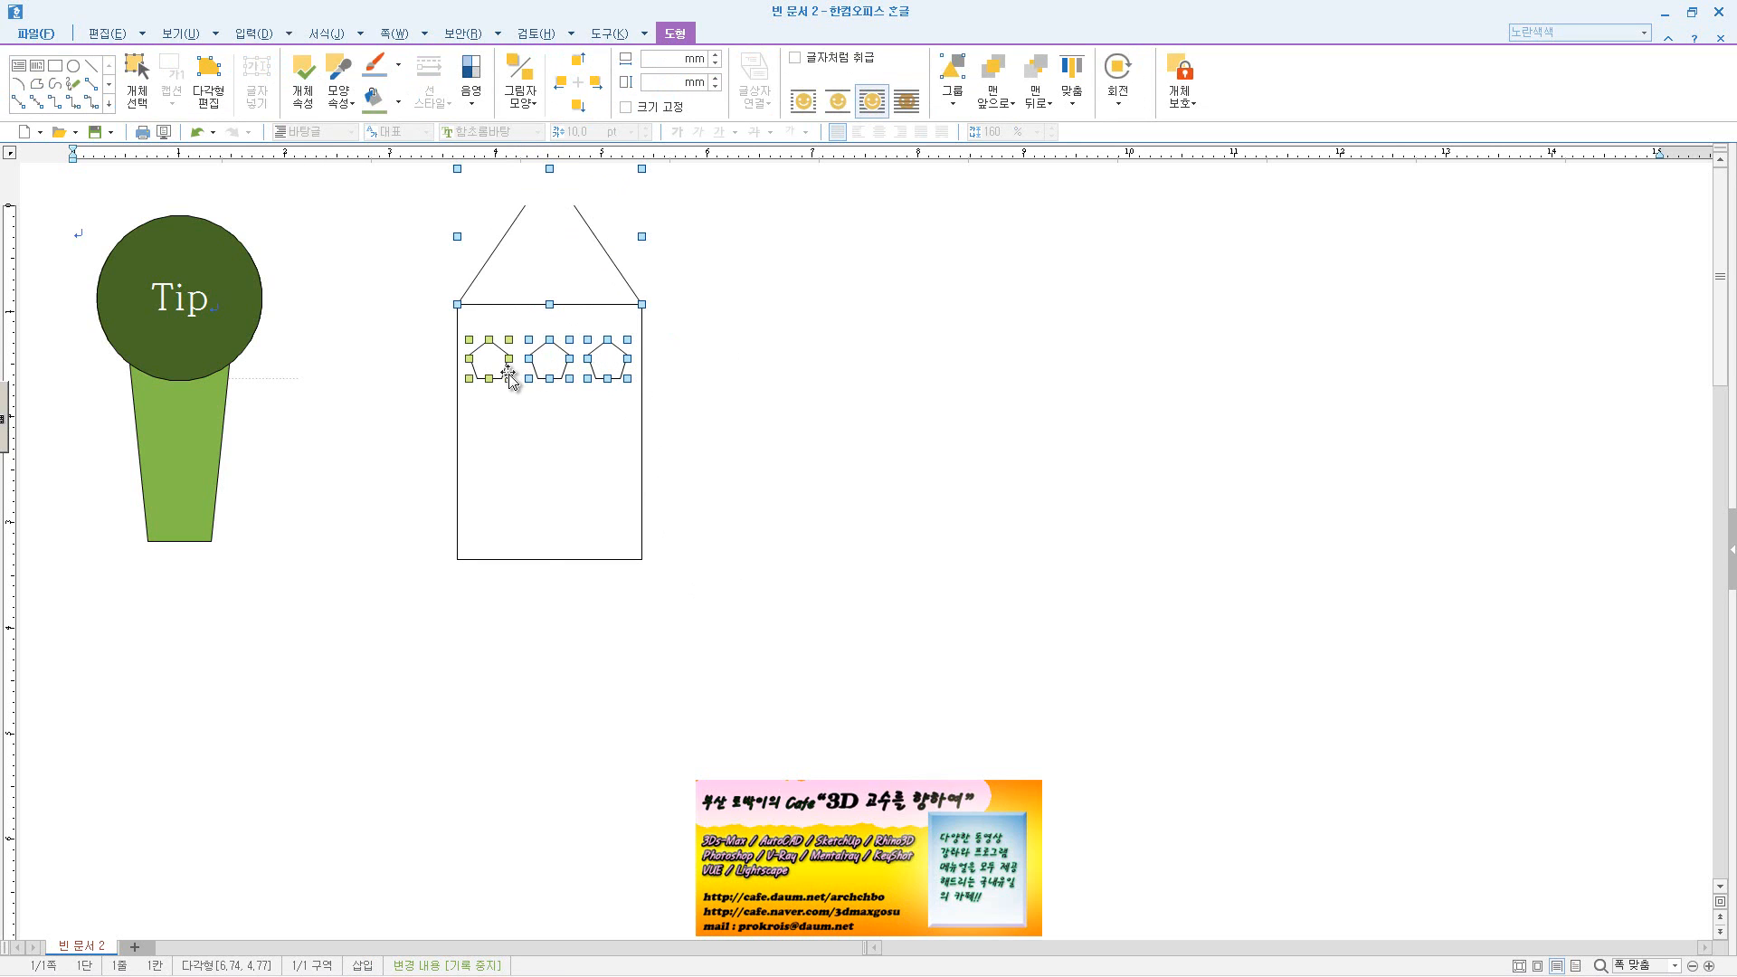
pyautogui.keyDown('shift'); pyautogui.click(552, 560); pyautogui.keyUp('shift')
pyautogui.moveTo(552, 559); pyautogui.dragTo(574, 730)
pyautogui.click(772, 568)
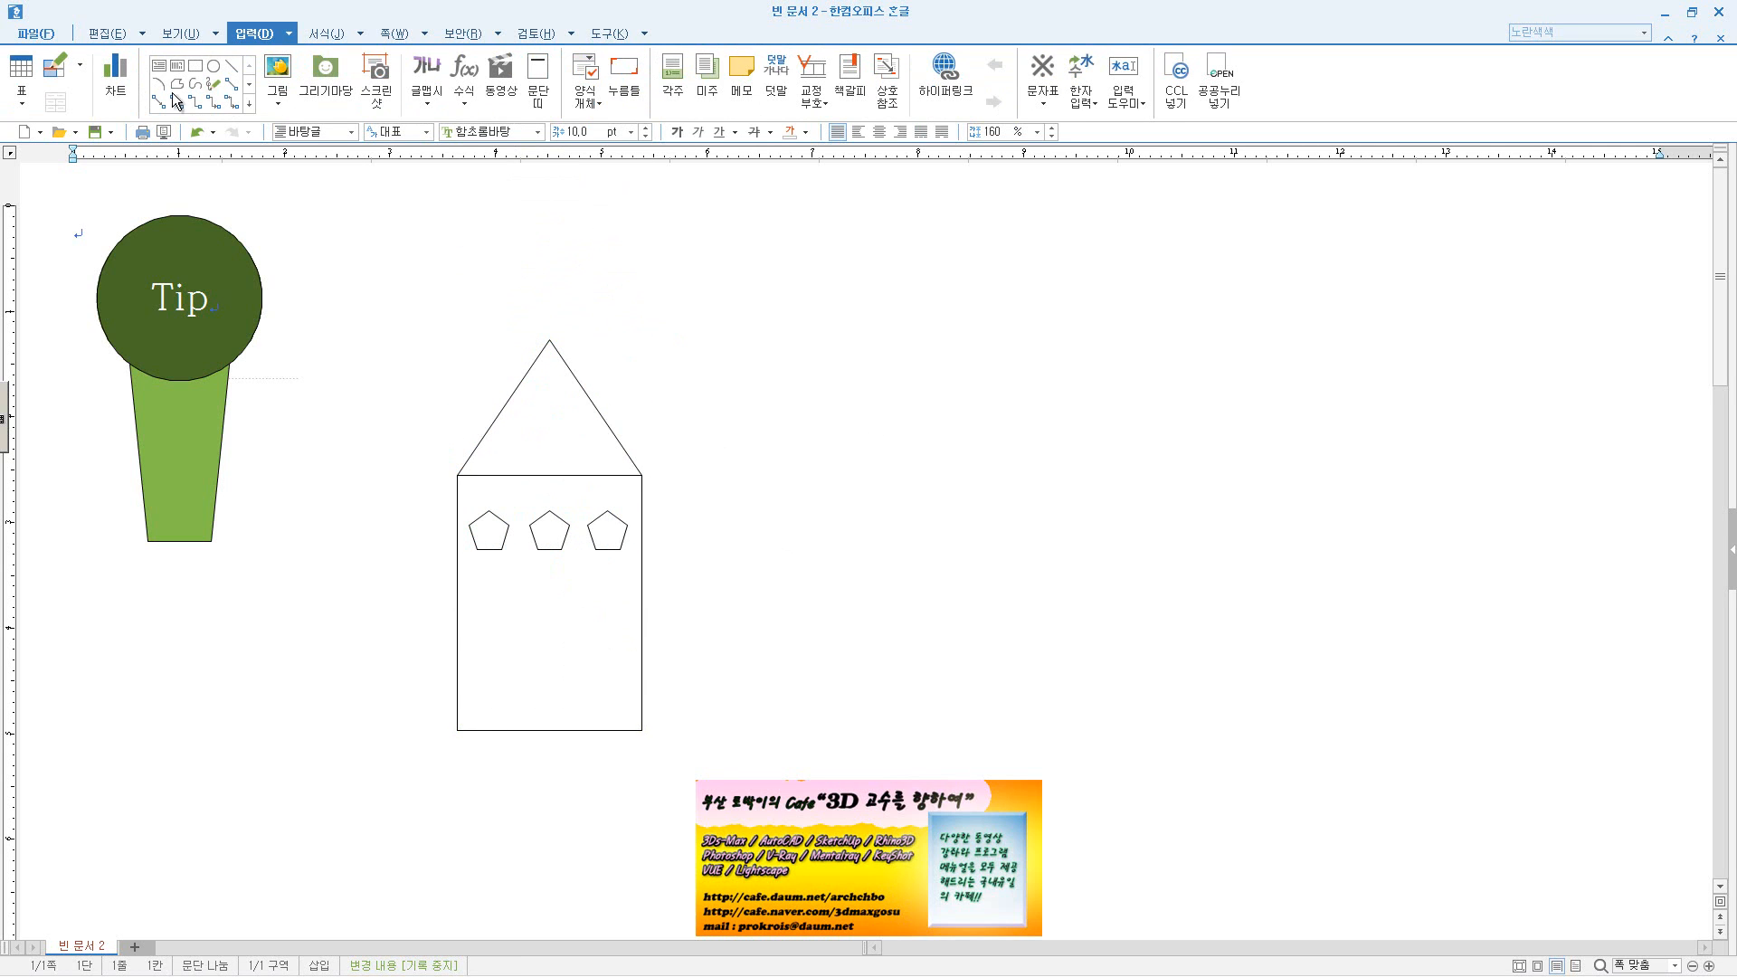
# - Browse the drawing gallery's shape sets, including 순서도, 별및현수막, 생활(가구) and 기본도형, and close it without inserting anything
pyautogui.click(250, 103)
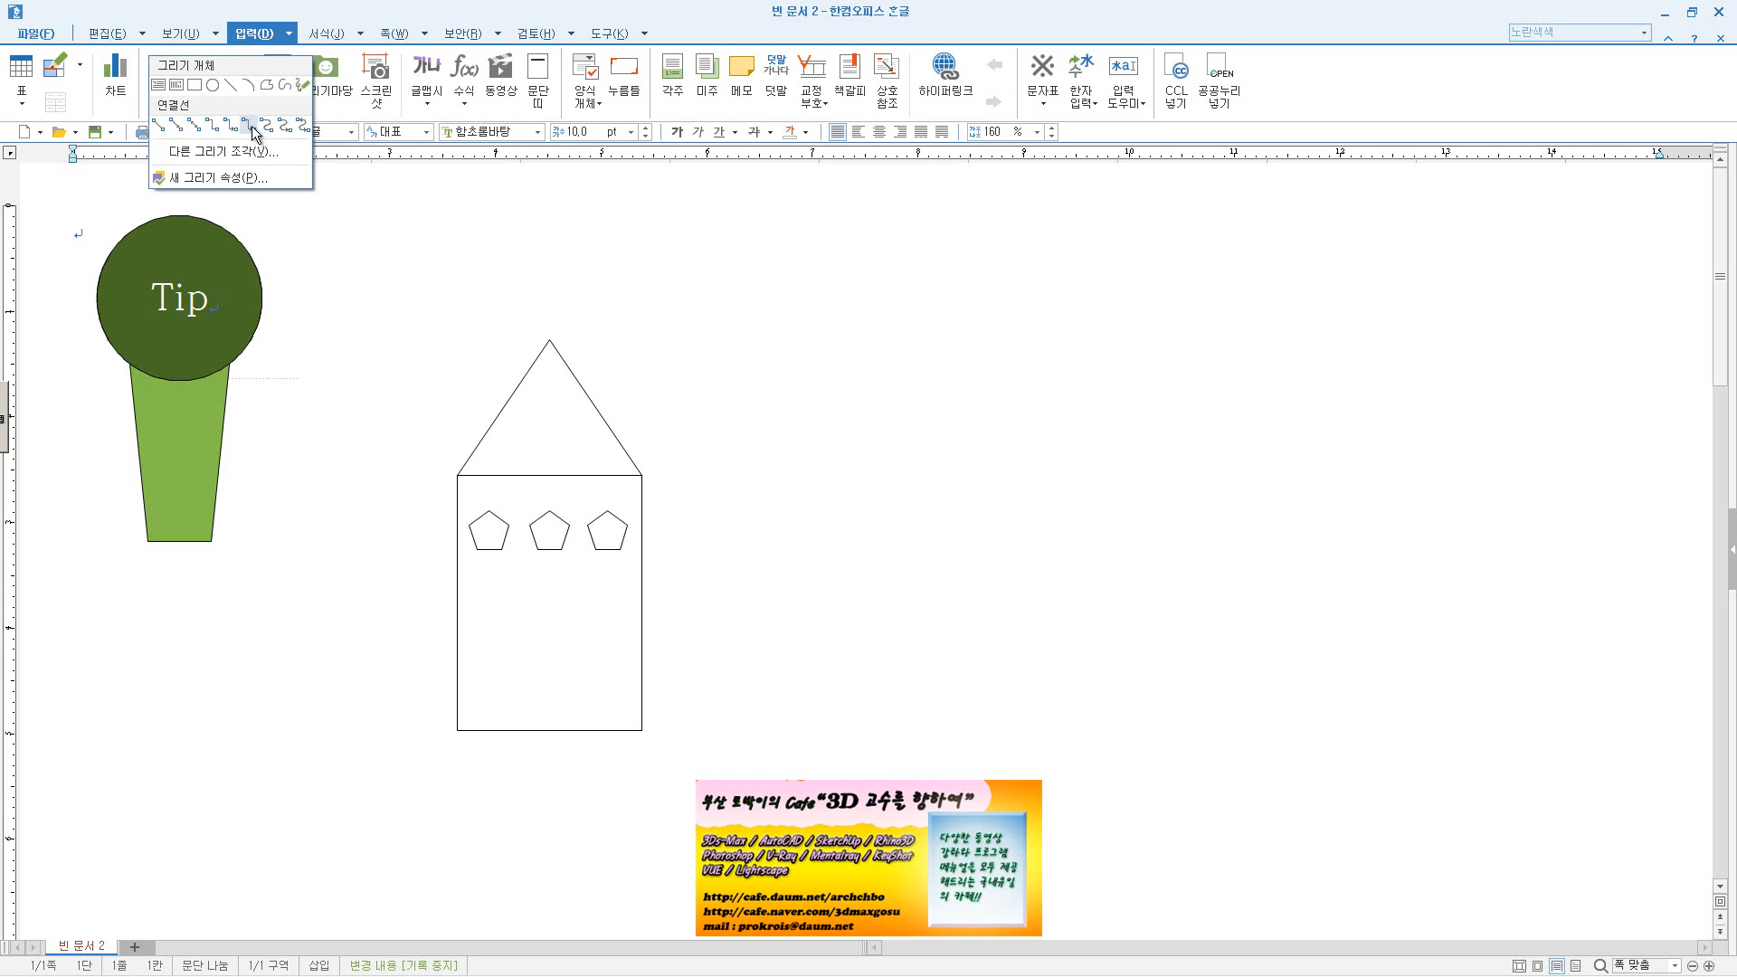
pyautogui.click(256, 145)
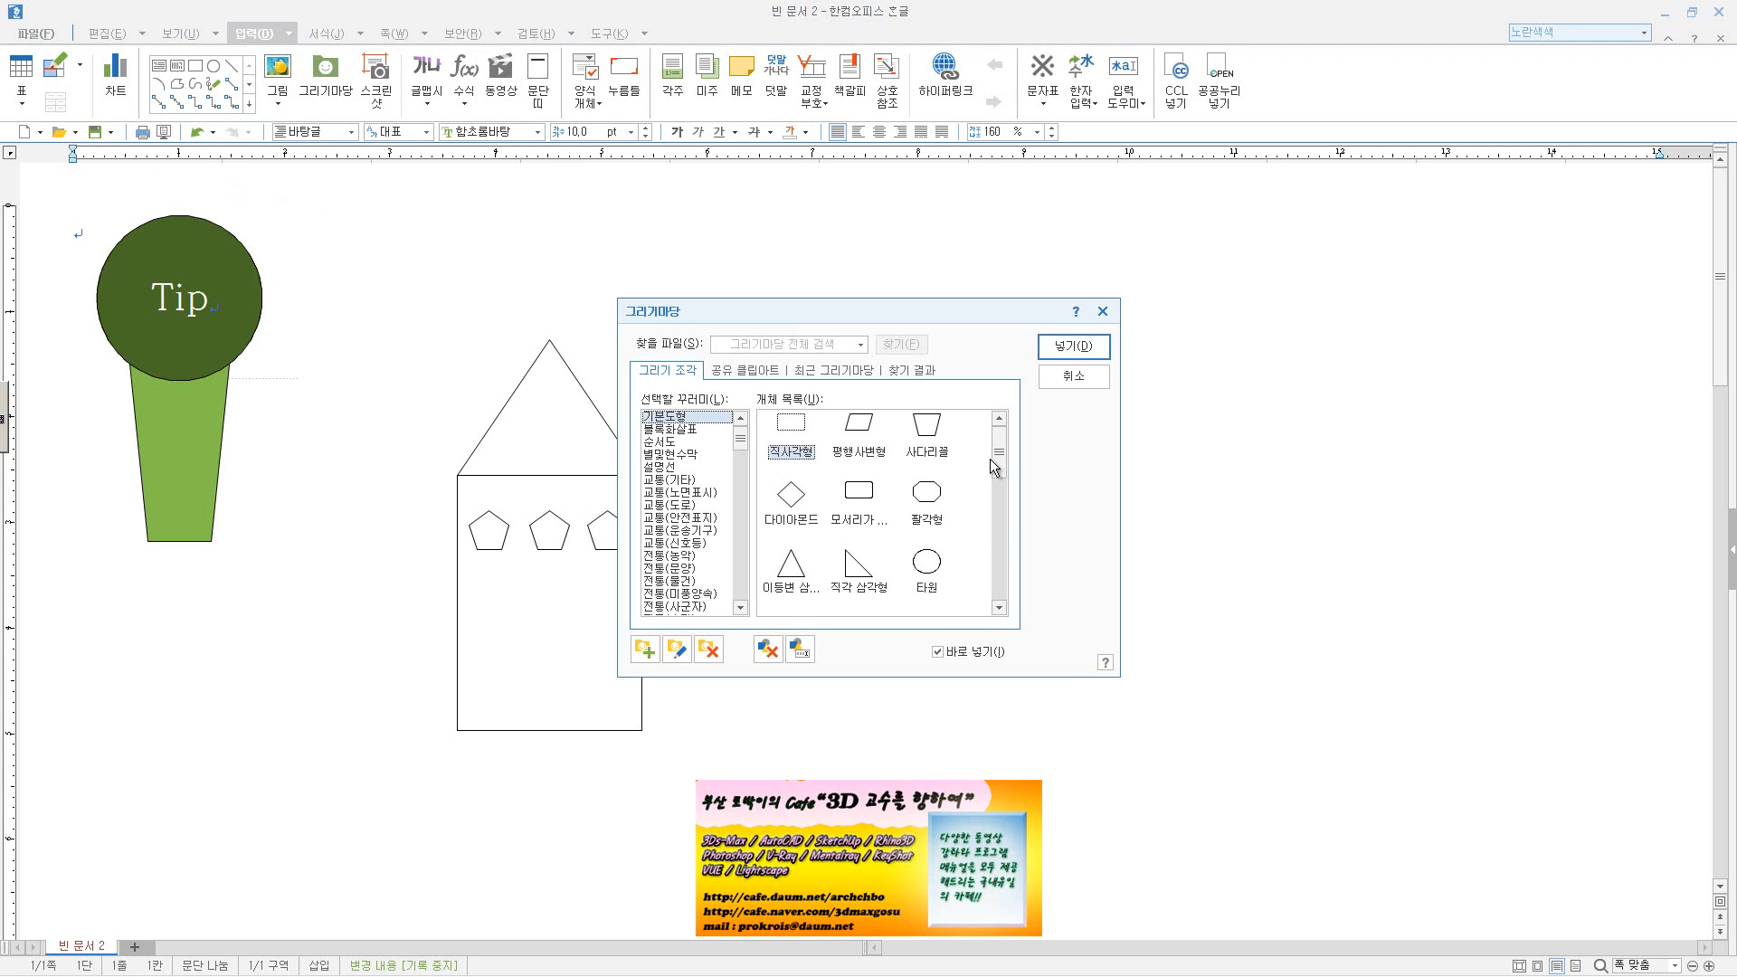
pyautogui.moveTo(990, 459); pyautogui.dragTo(996, 594)
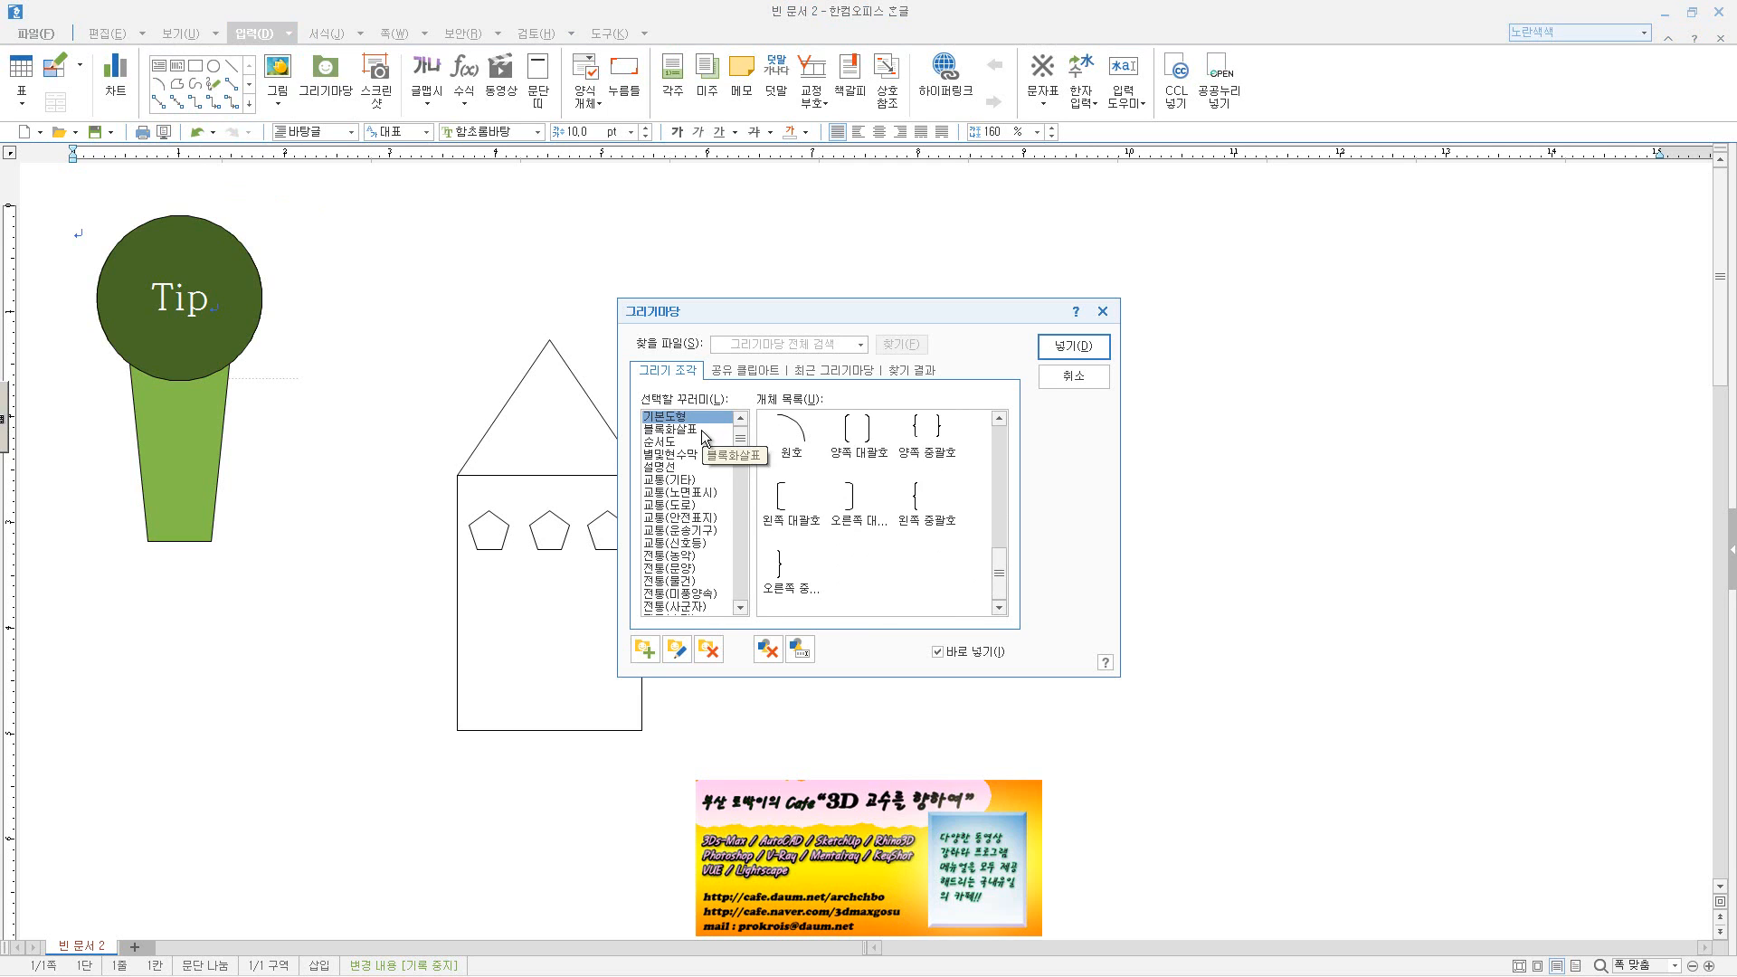
pyautogui.click(689, 441)
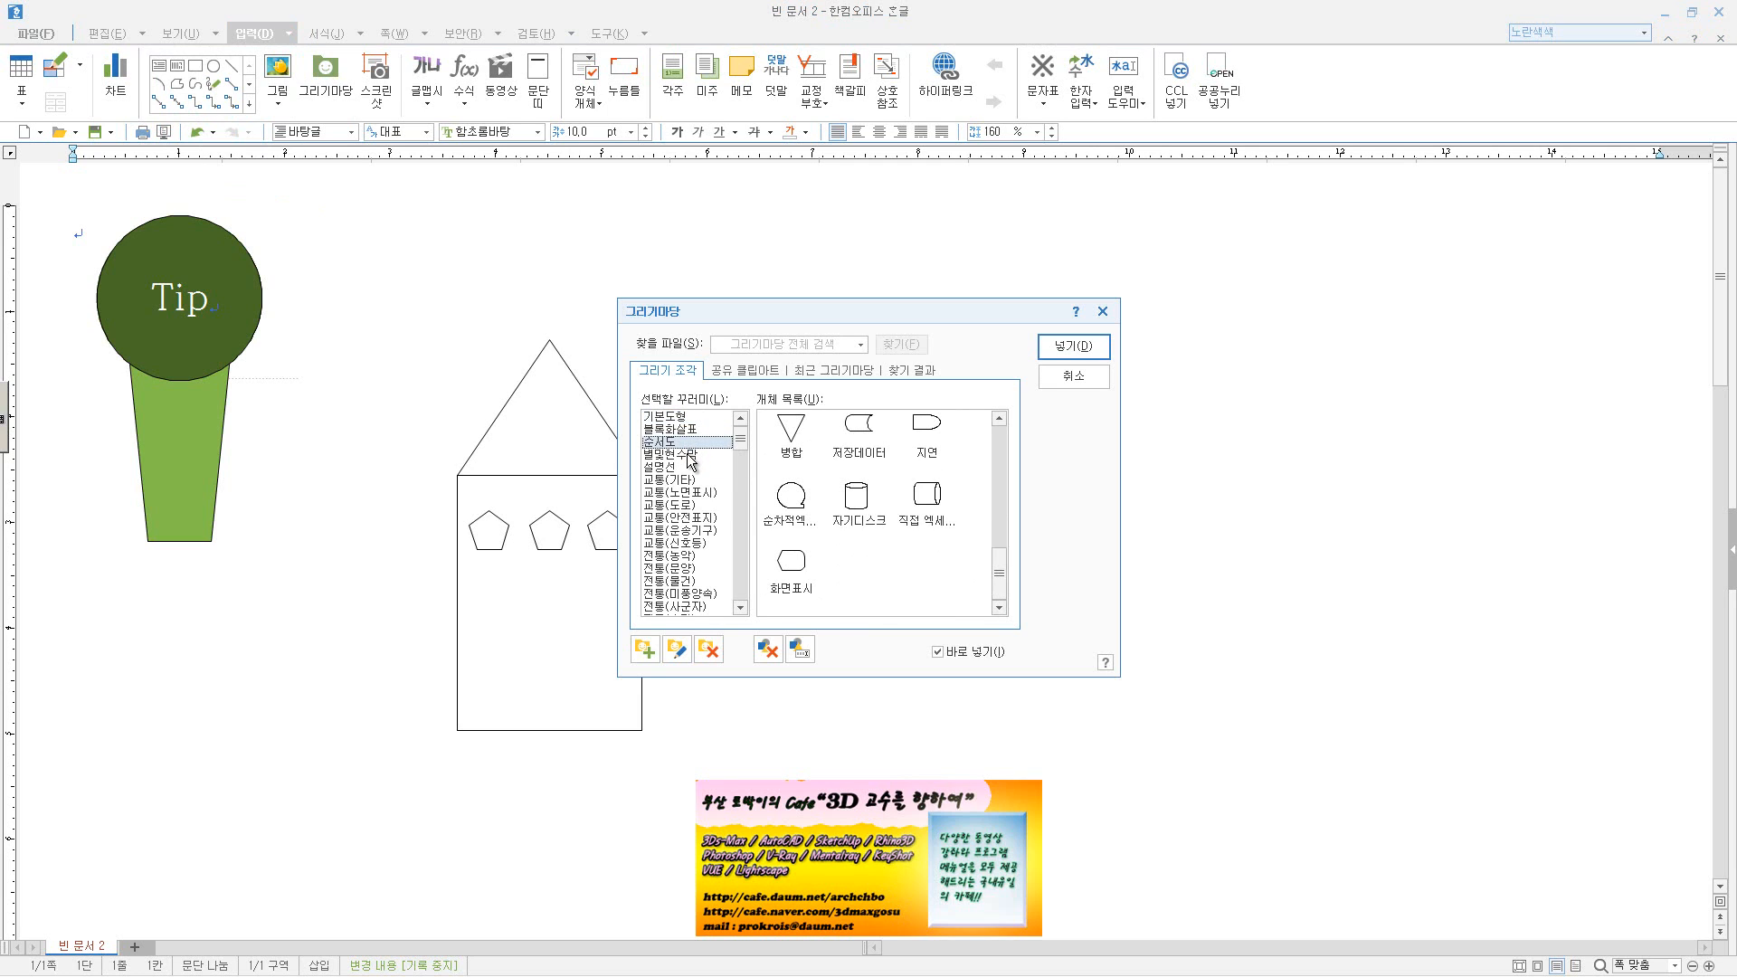
pyautogui.click(691, 454)
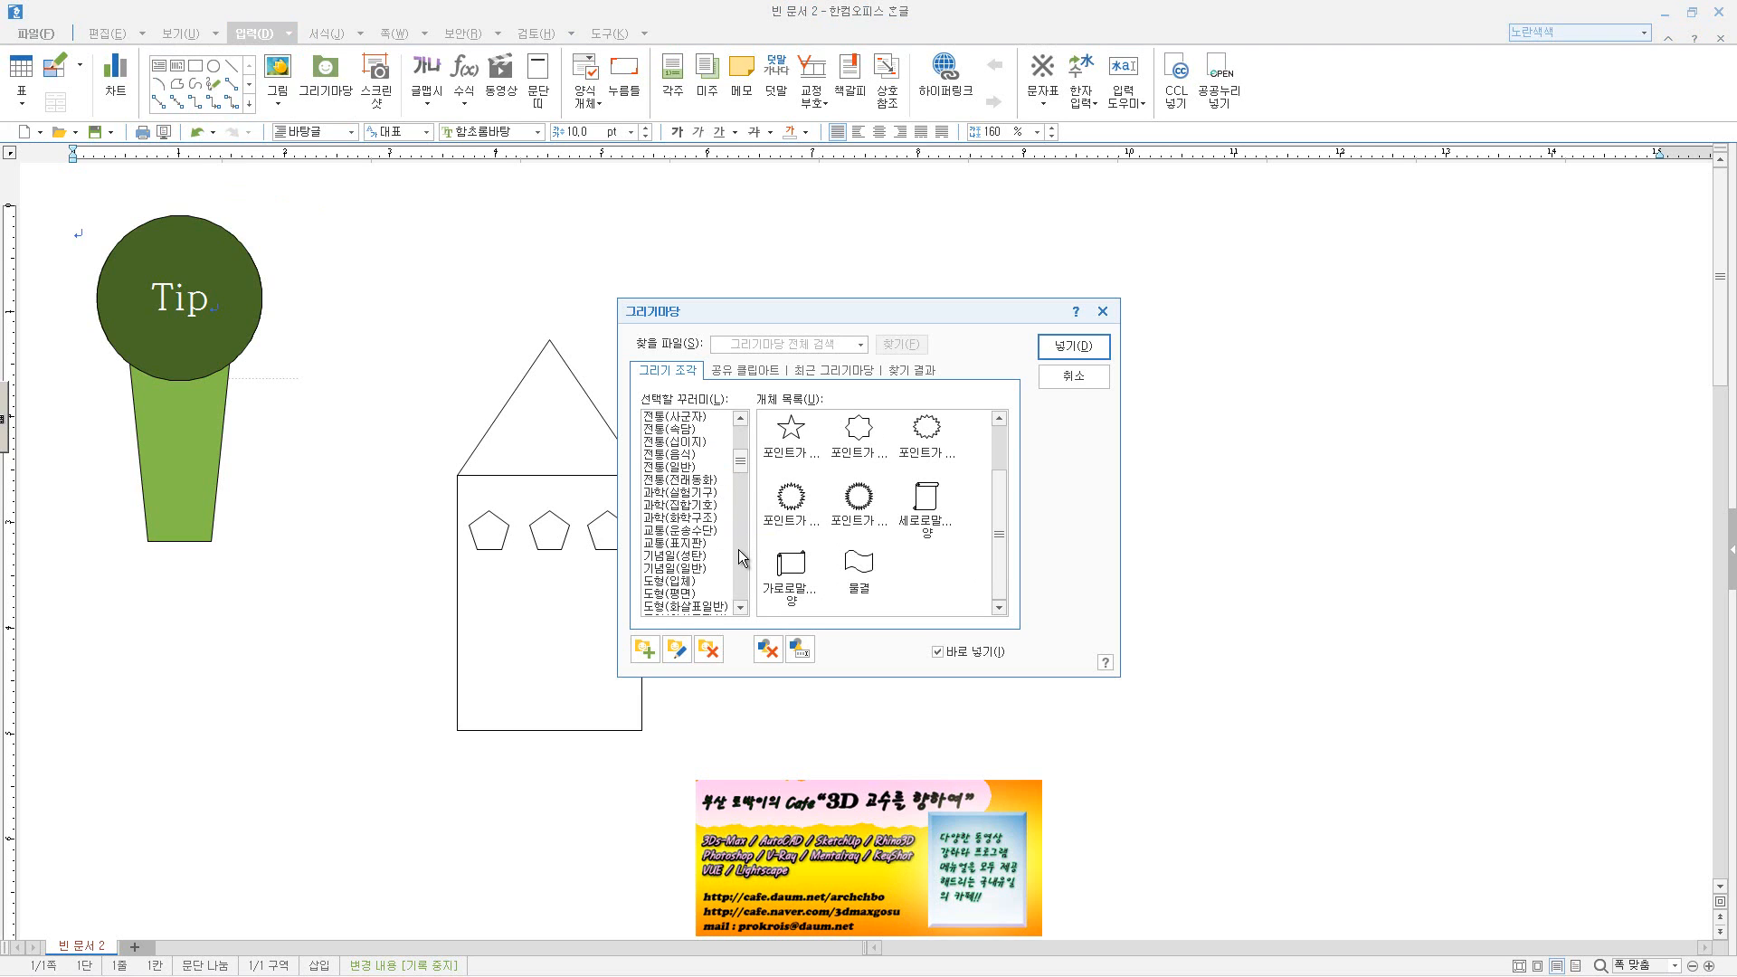
pyautogui.scroll(-5, 744, 559)
pyautogui.click(692, 532)
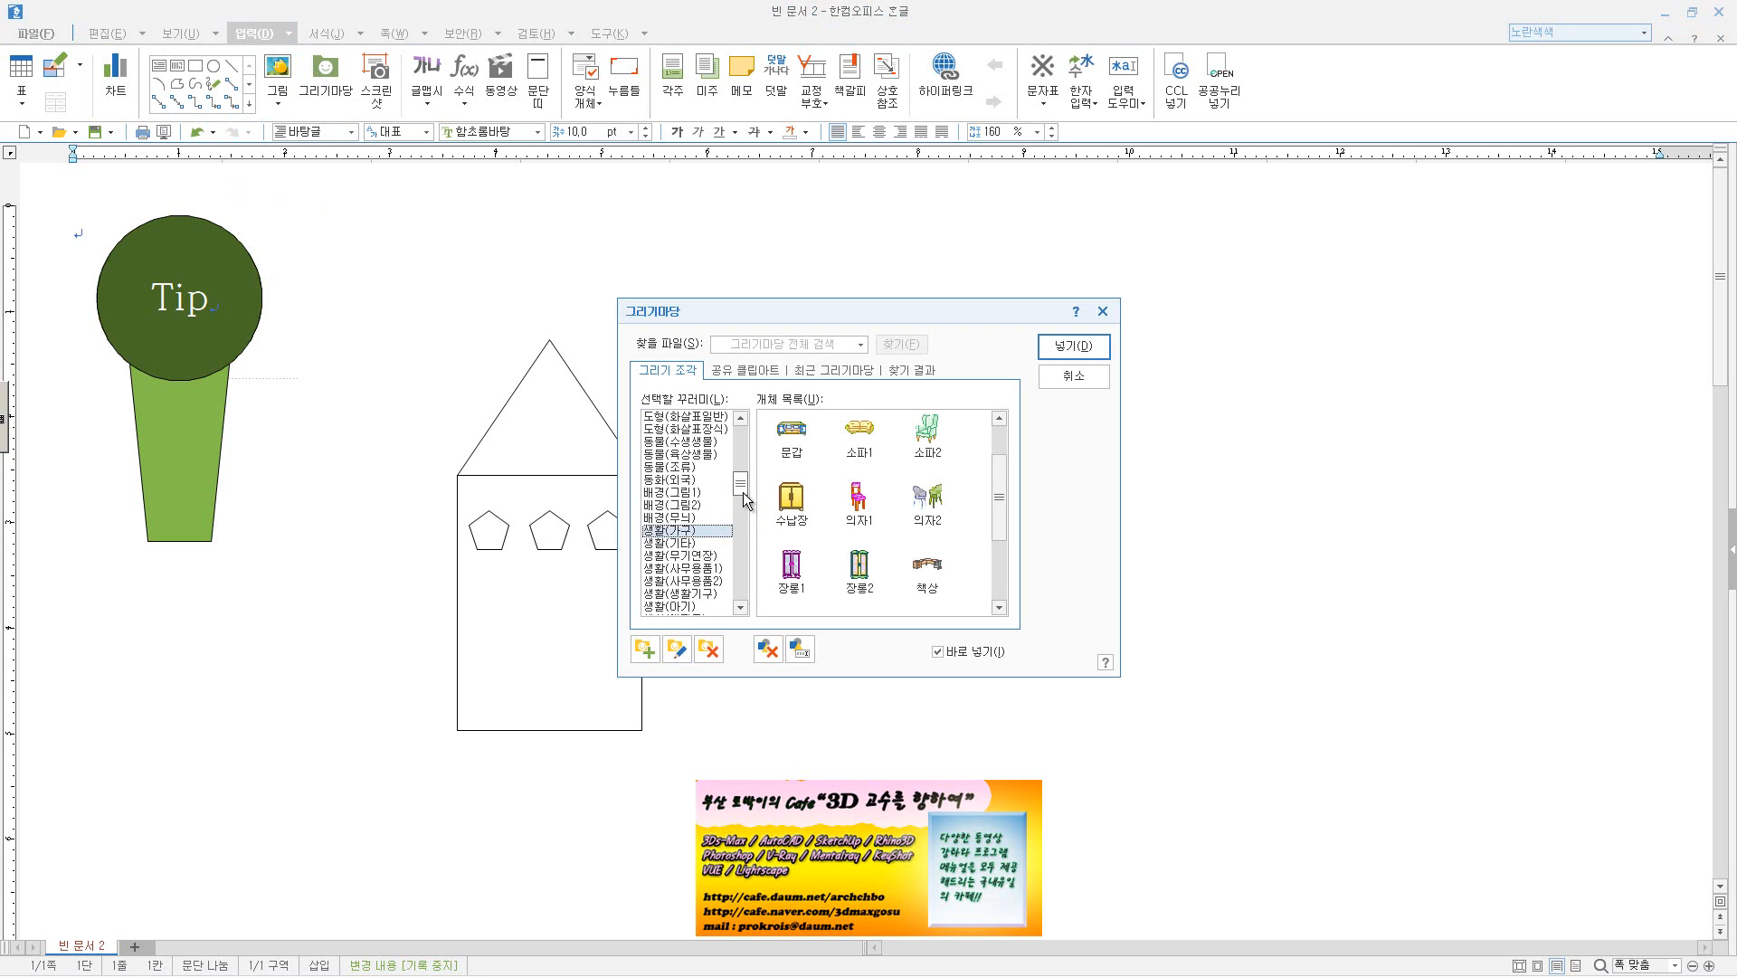
pyautogui.moveTo(740, 486); pyautogui.dragTo(740, 438)
pyautogui.click(694, 417)
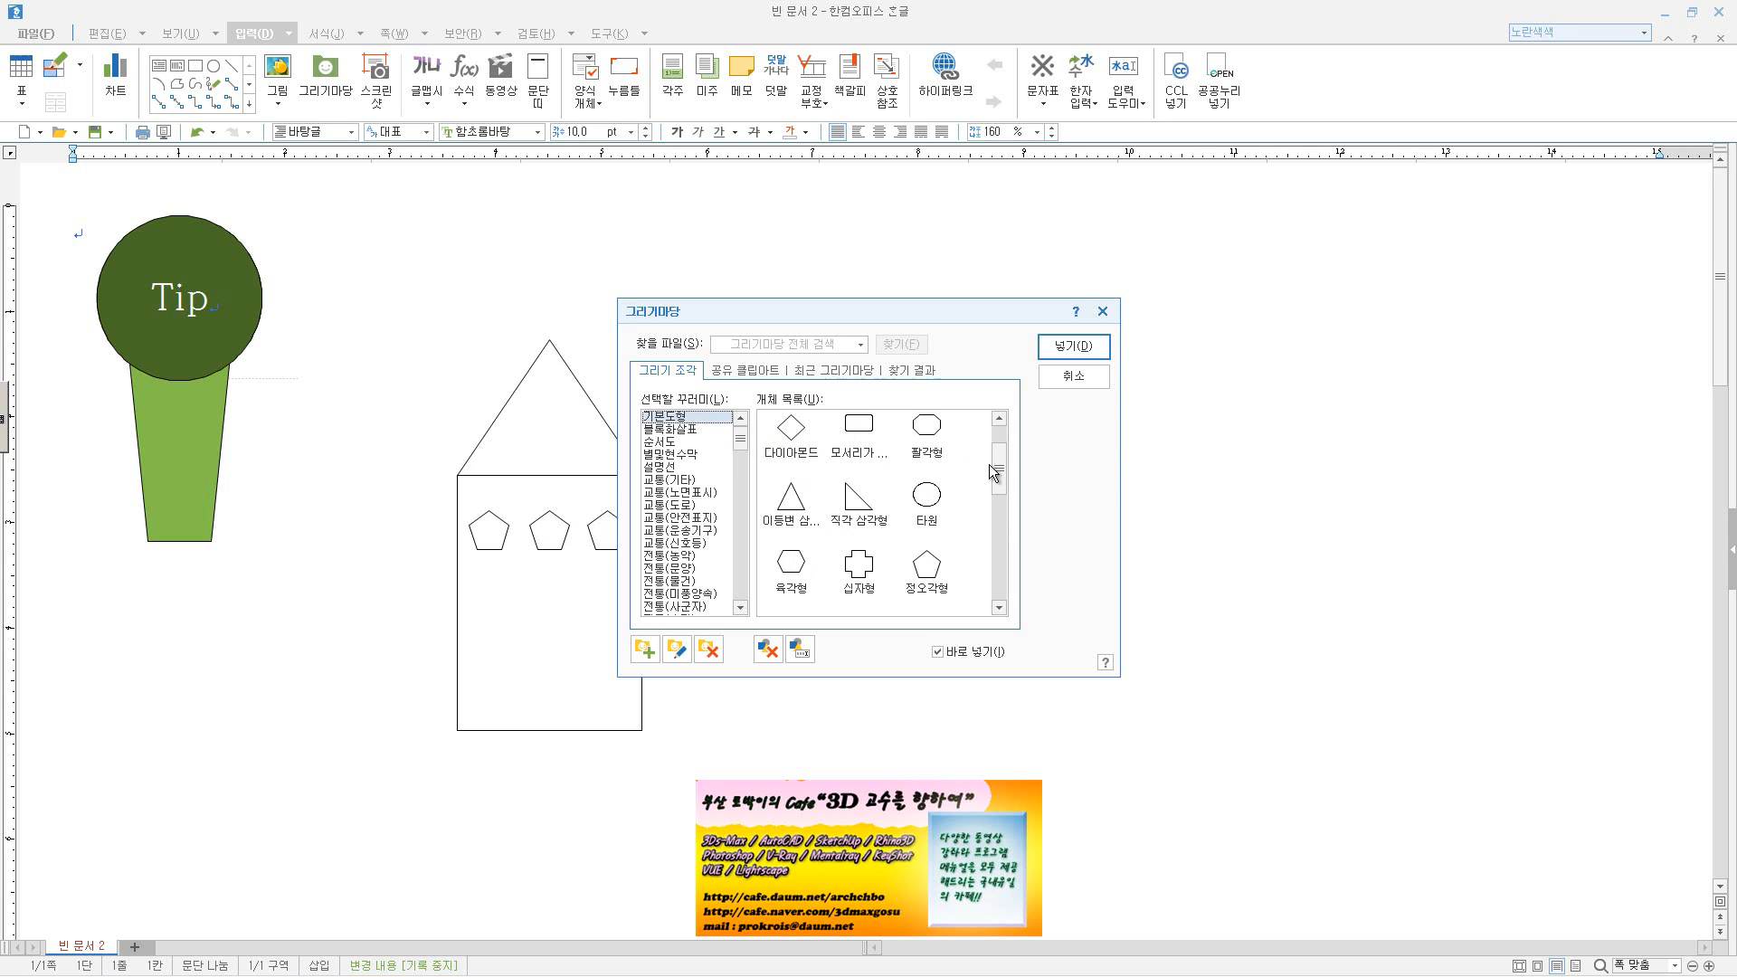
pyautogui.moveTo(999, 478); pyautogui.dragTo(999, 512)
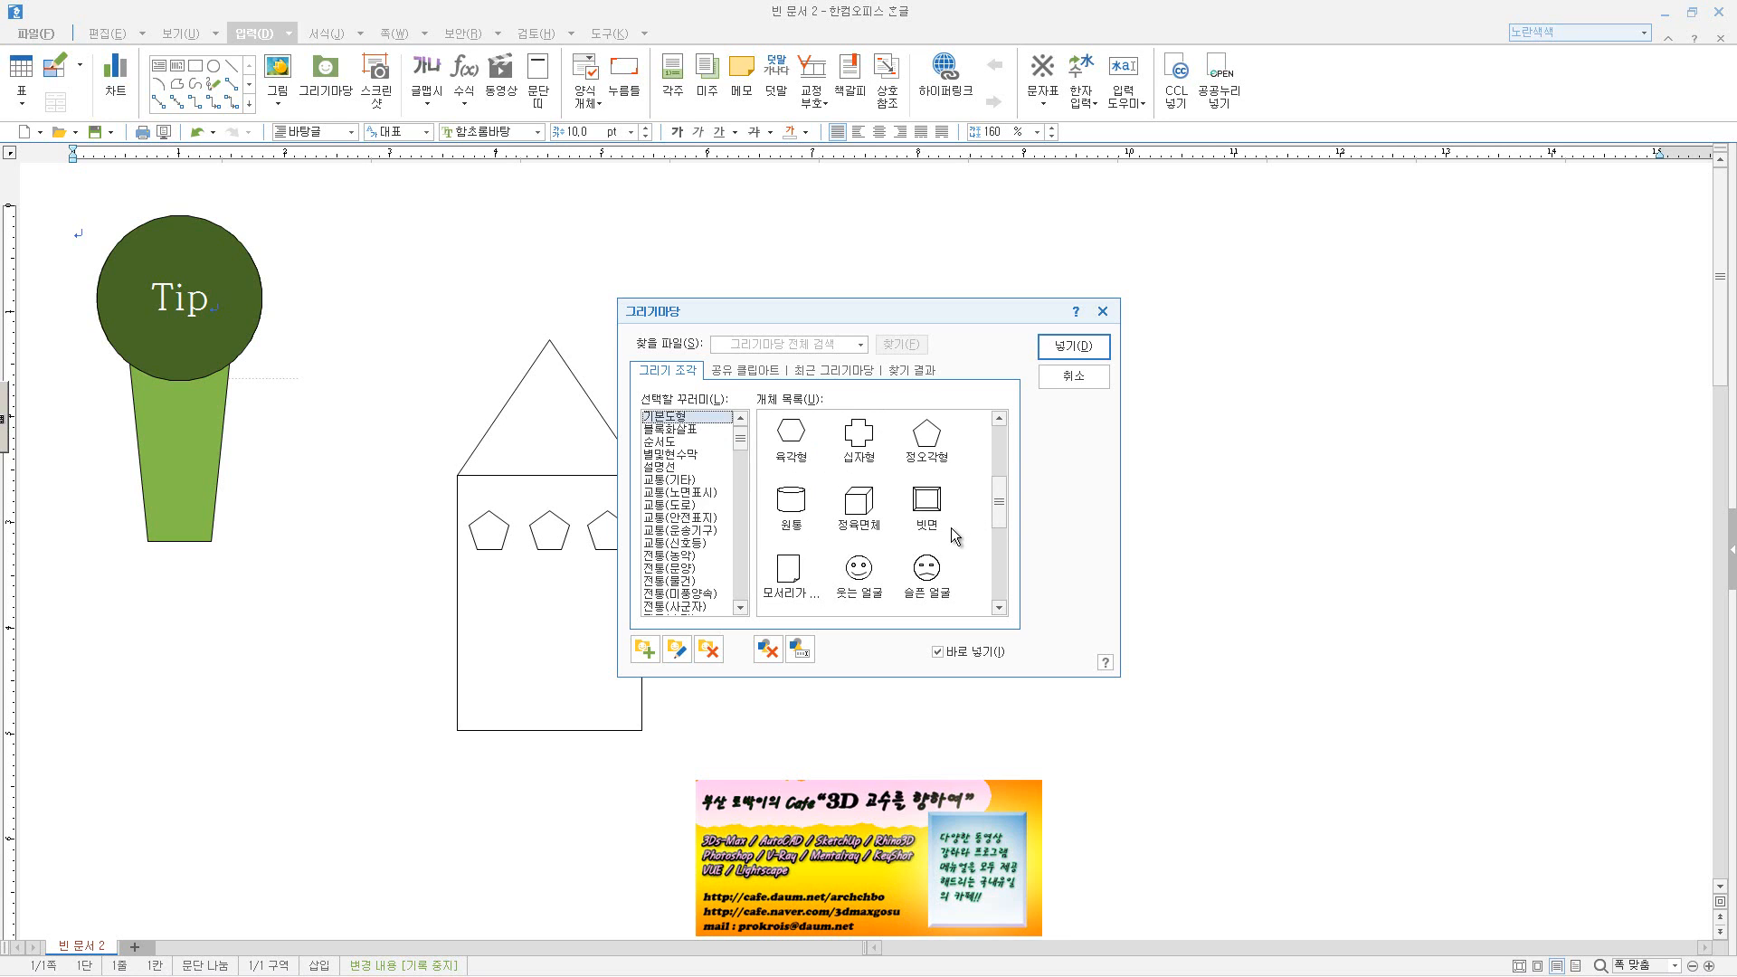
pyautogui.scroll(-1, 997, 532)
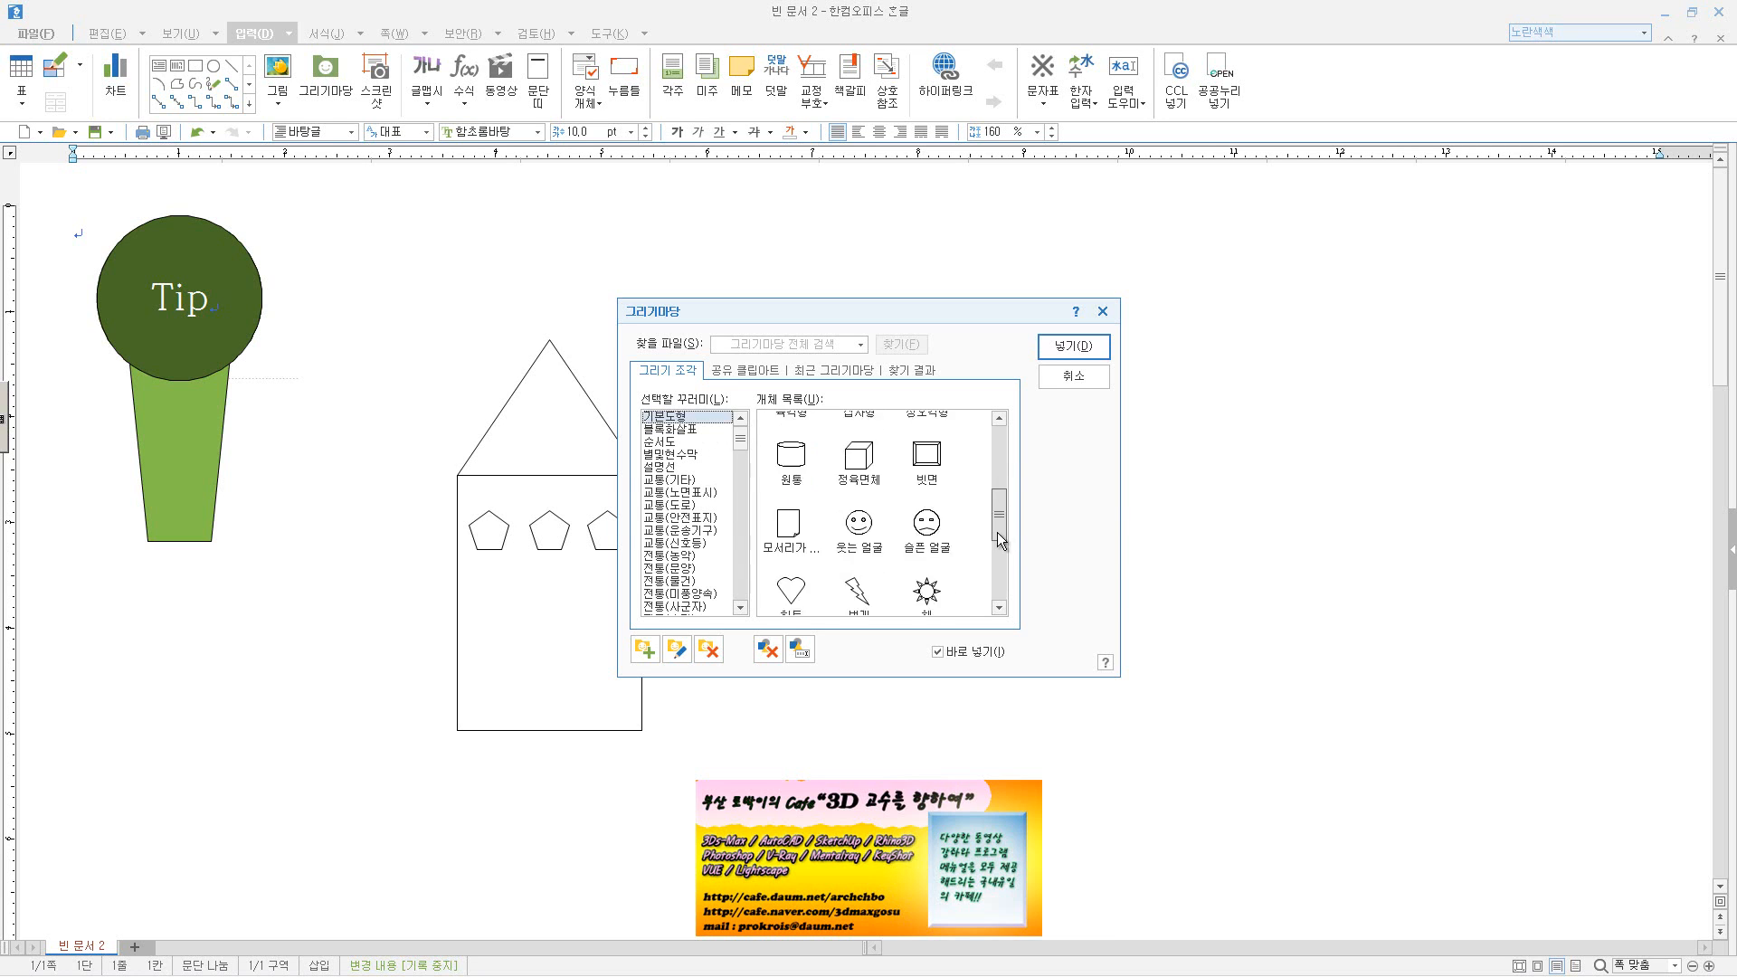
pyautogui.scroll(-5, 997, 532)
pyautogui.scroll(10, 998, 507)
pyautogui.click(1077, 378)
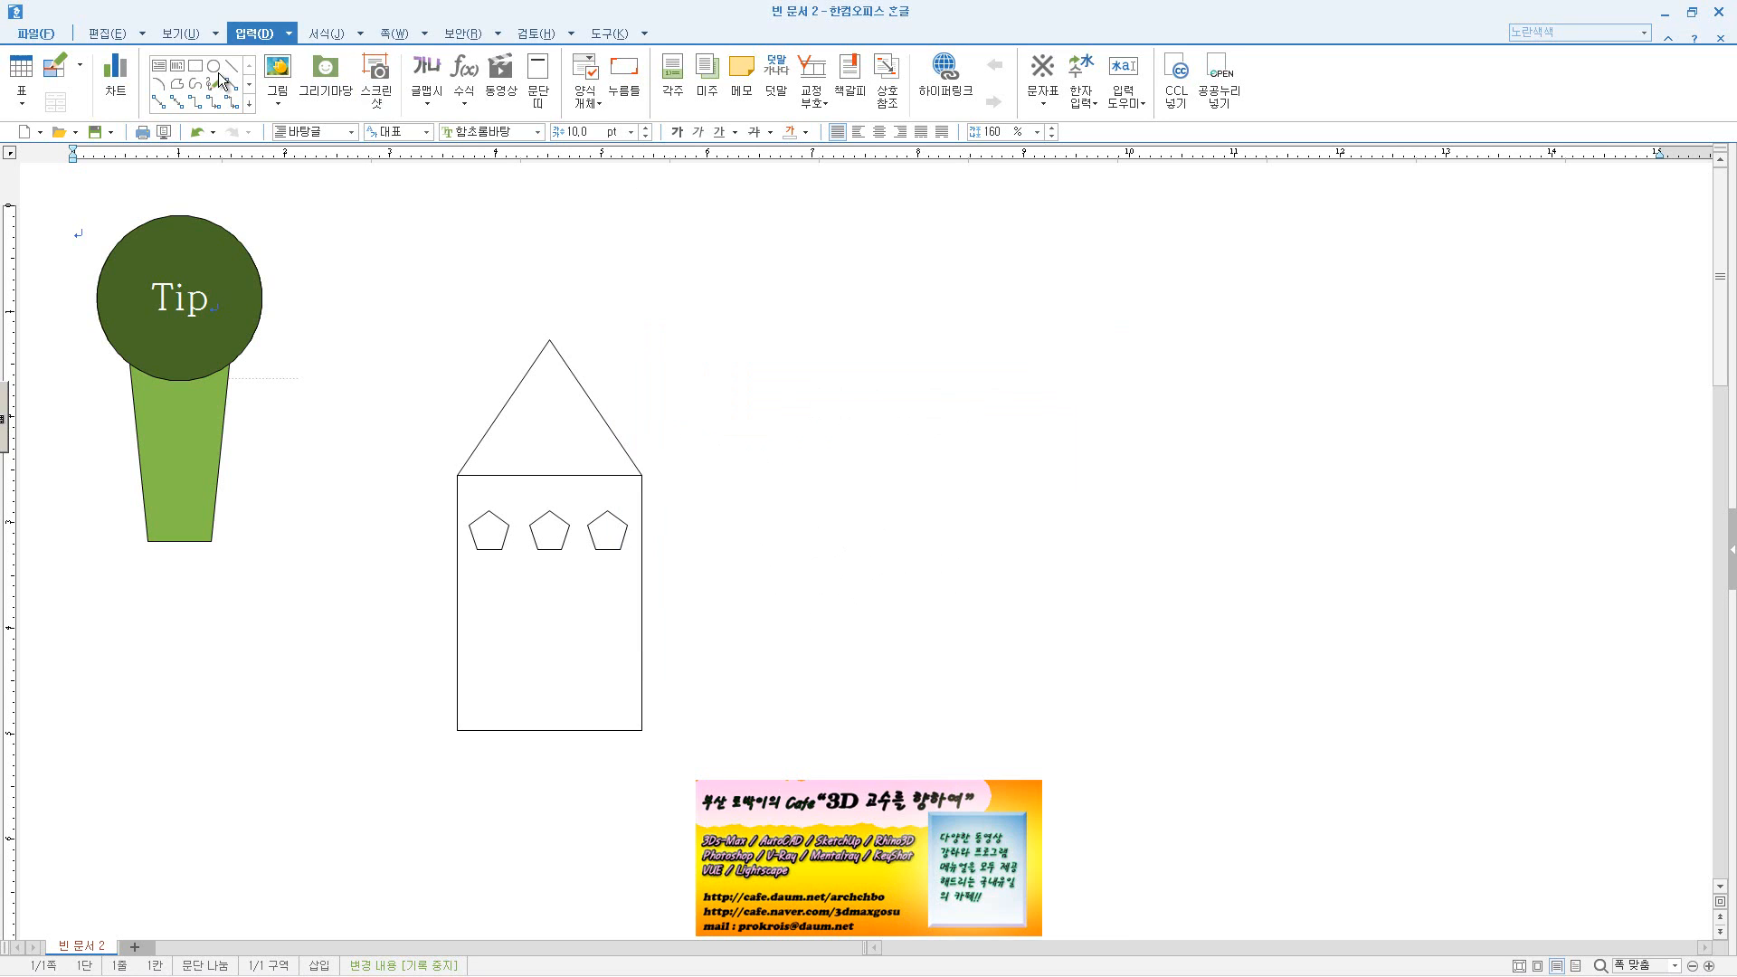
# - Place a 30 by 30 mm rectangle starting at the house body's bottom edge
pyautogui.click(195, 66)
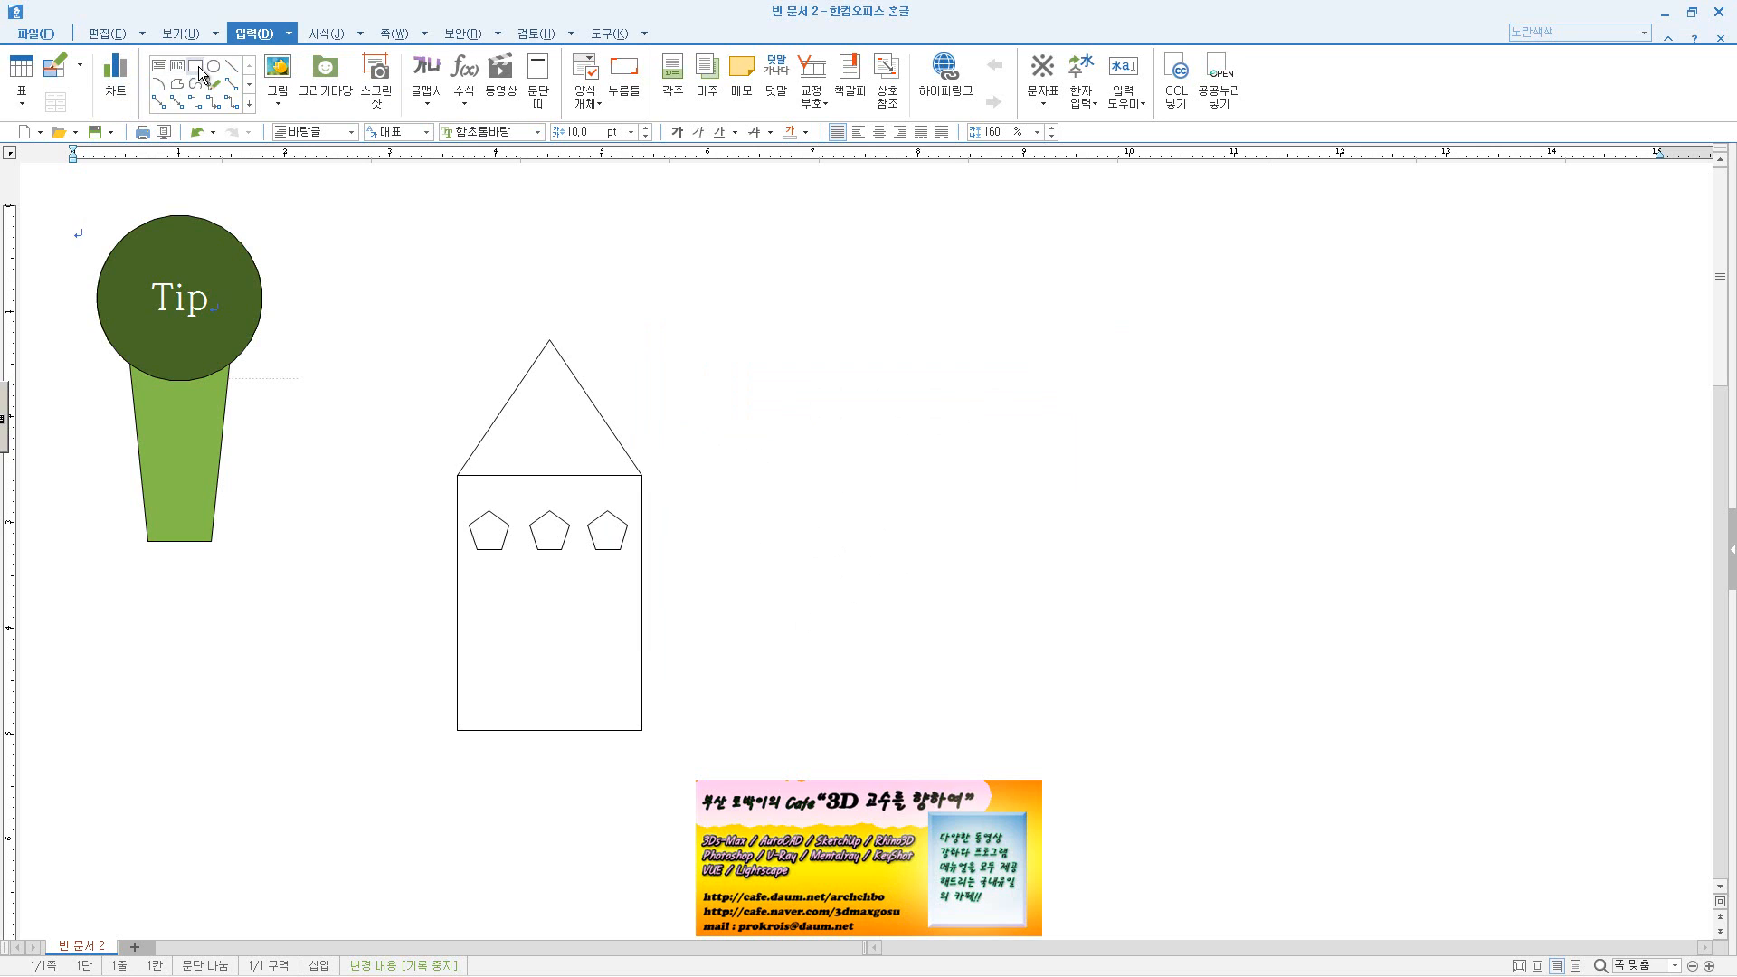
pyautogui.click(532, 729)
pyautogui.click(1095, 337)
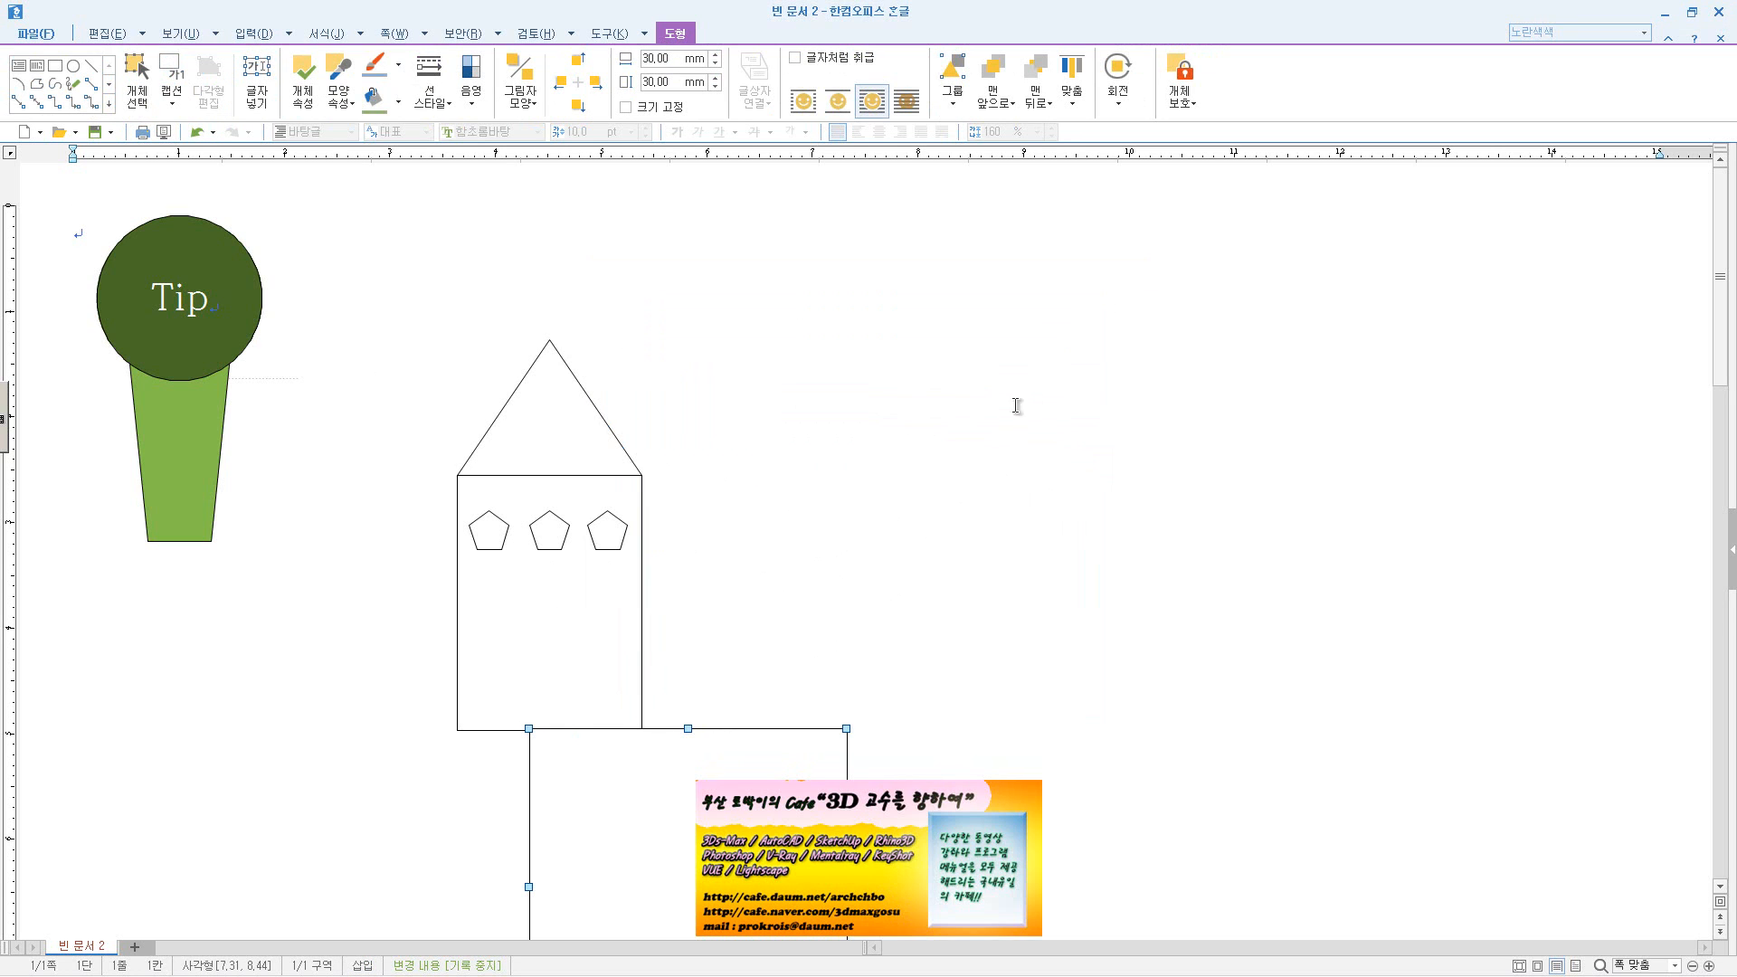
# - Resize the new rectangle to about 7.4 by 11.8 mm and move it to the bottom centre of the house body as a door
pyautogui.scroll(-4, 829, 632)
pyautogui.scroll(3, 821, 608)
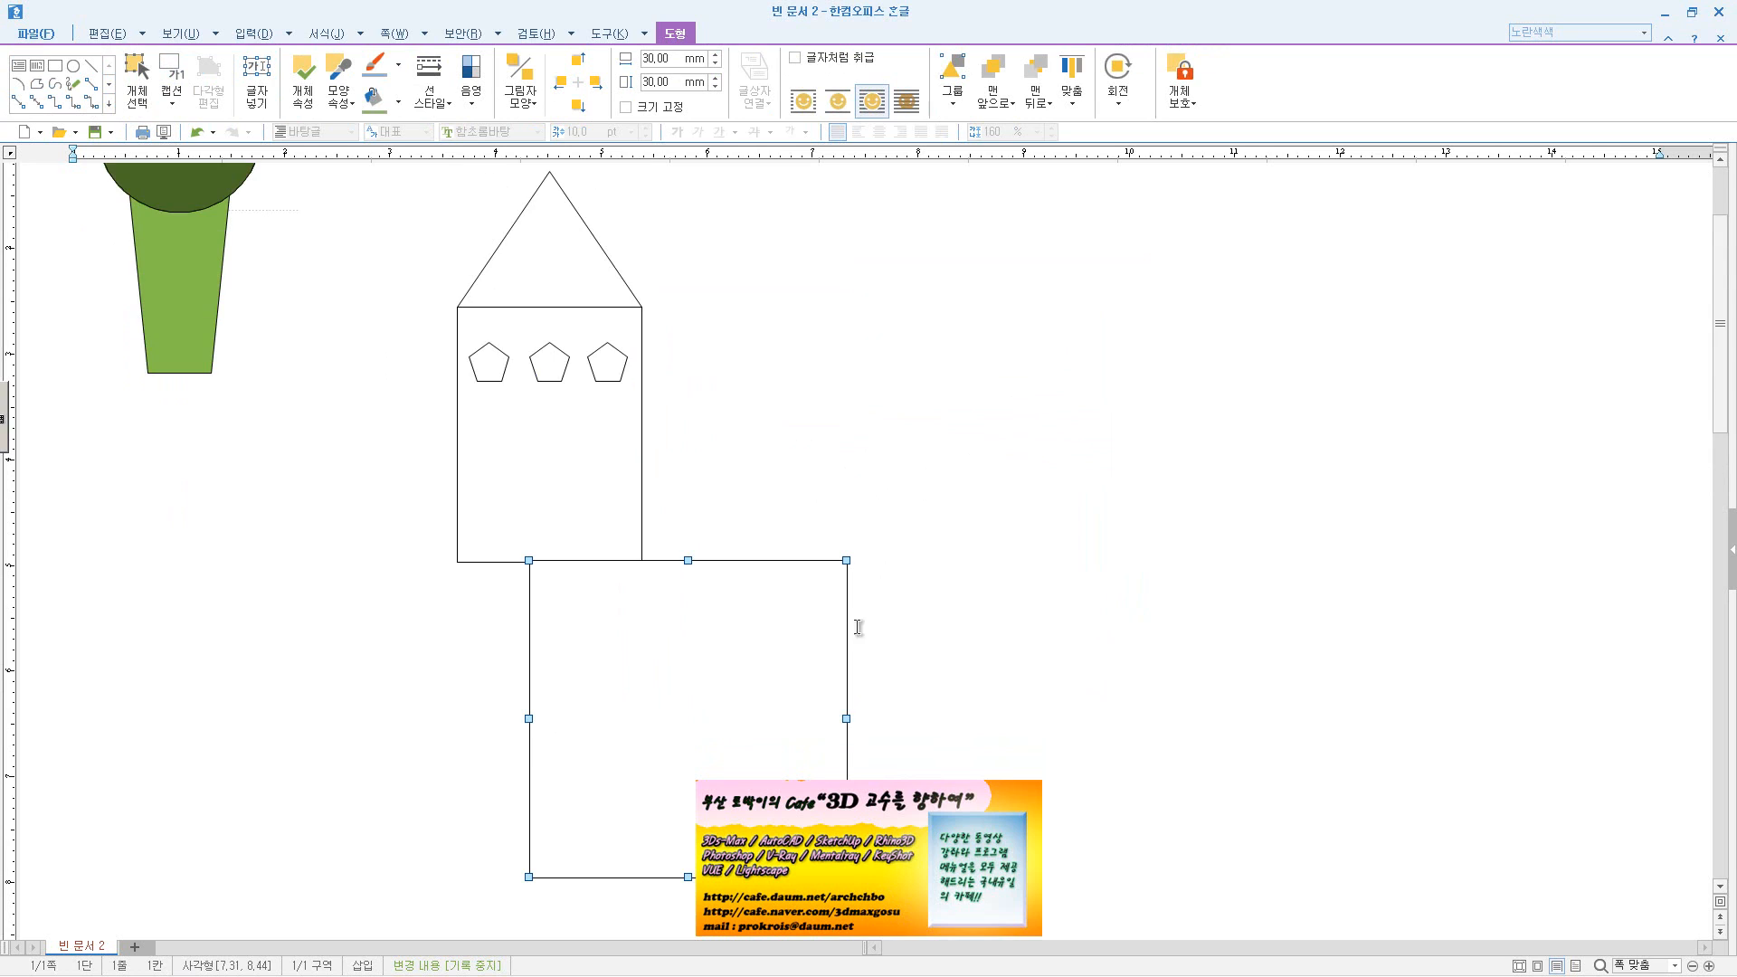
pyautogui.moveTo(846, 722); pyautogui.dragTo(642, 728)
pyautogui.moveTo(586, 876); pyautogui.dragTo(595, 685)
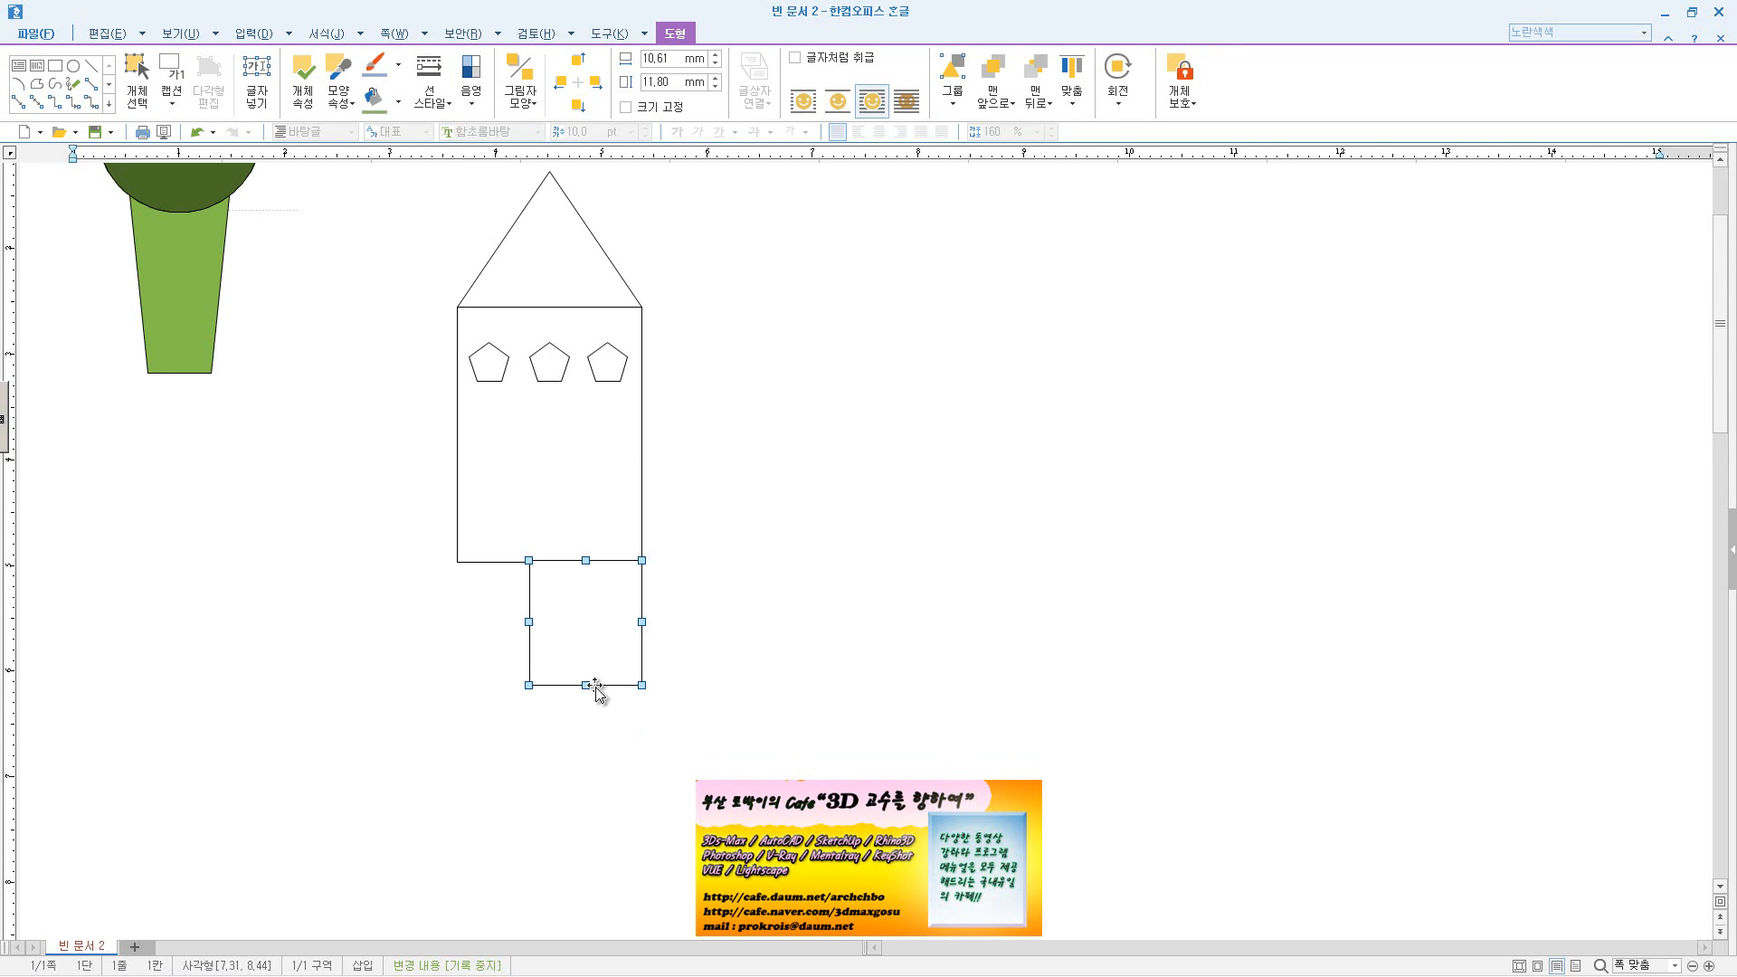
pyautogui.moveTo(643, 625); pyautogui.dragTo(607, 623)
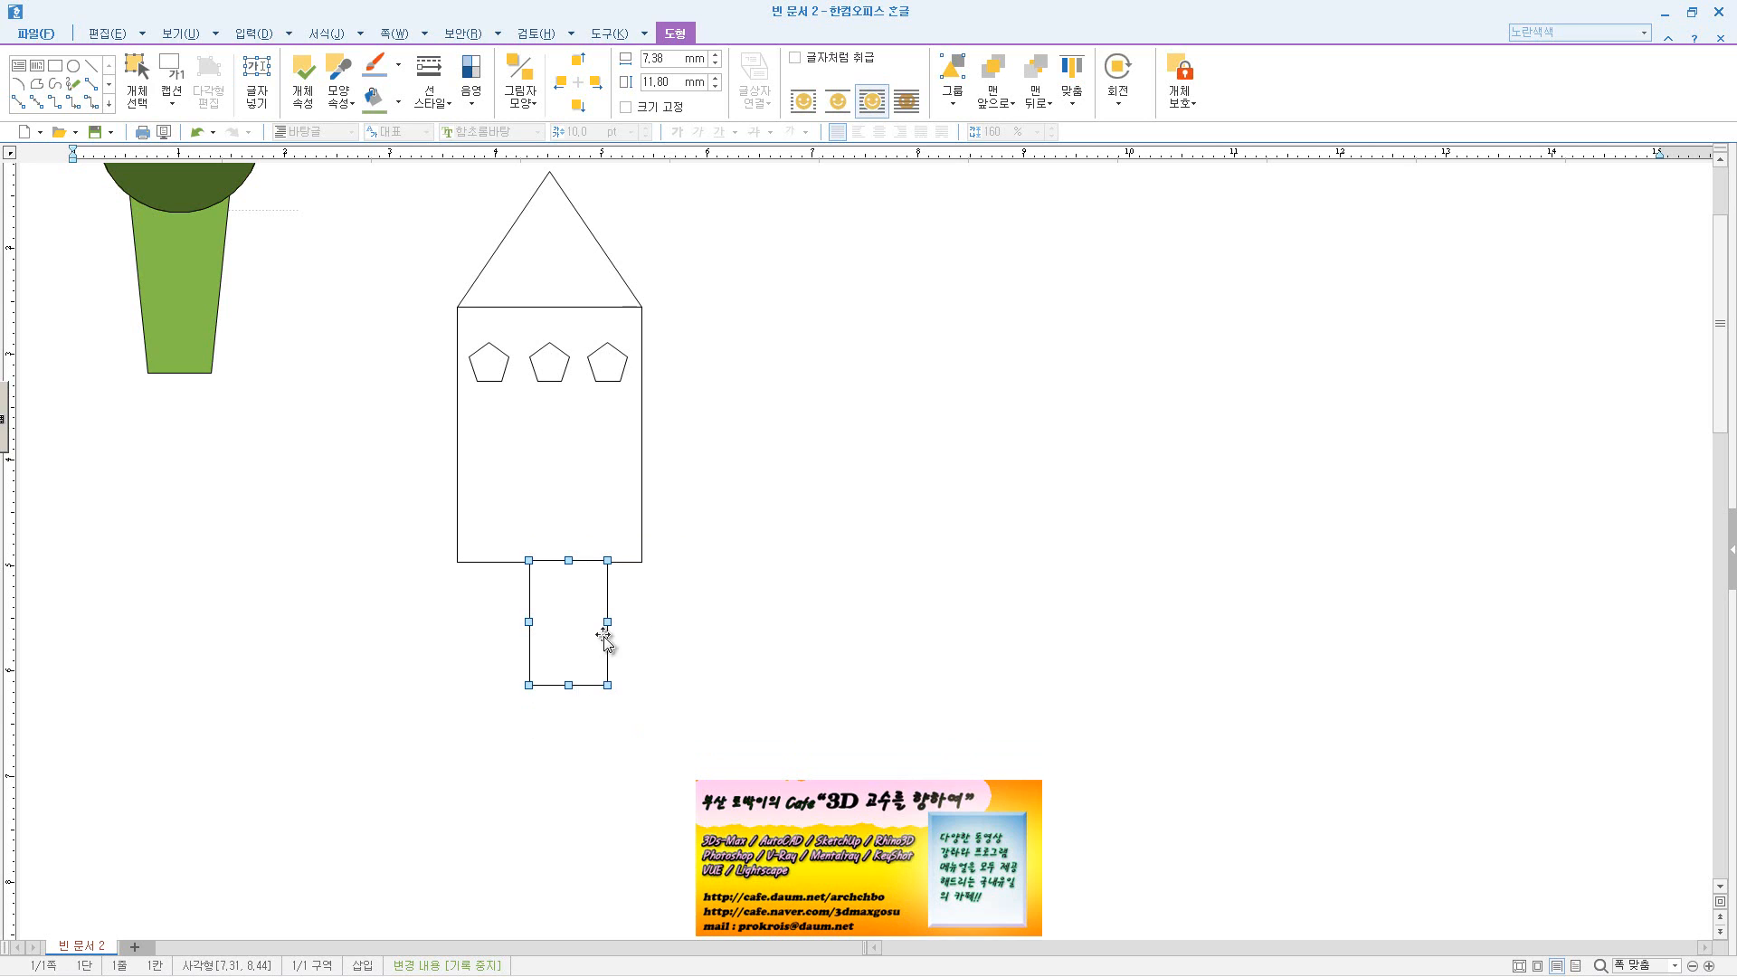
pyautogui.moveTo(588, 685); pyautogui.dragTo(564, 573)
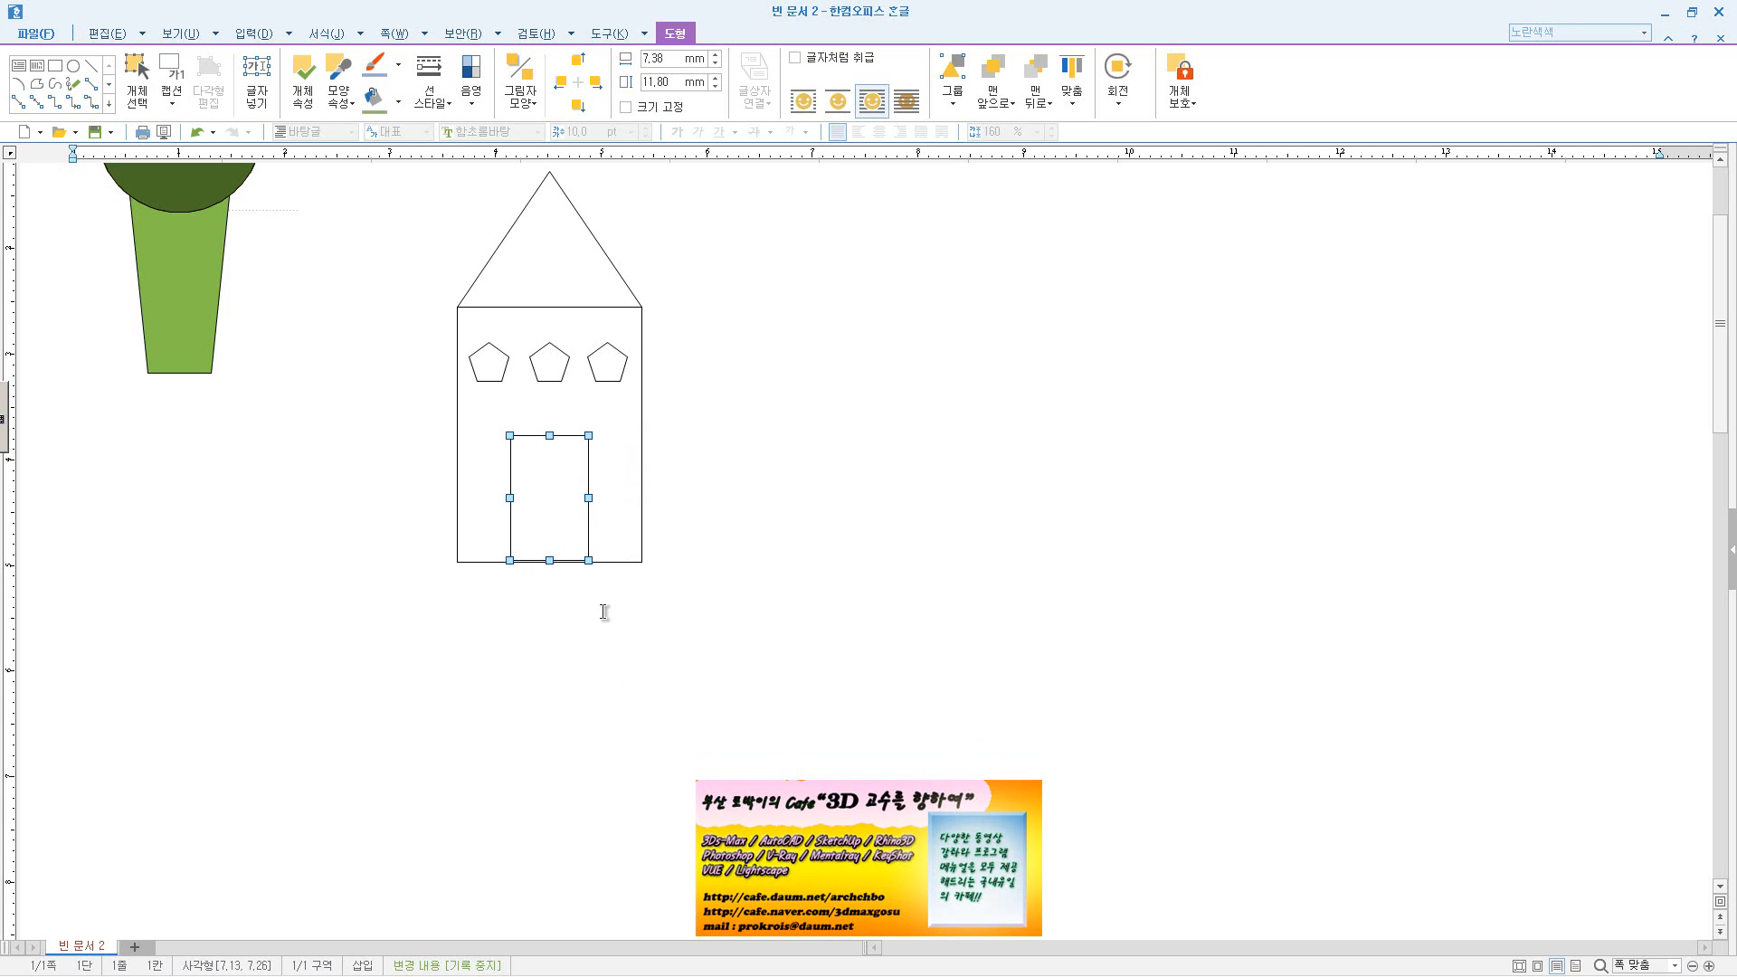
# - Nudge the door rectangle slightly left and down so it sits on the house body's bottom edge
pyautogui.press('Left')
pyautogui.press('Left')
pyautogui.press('Left')
pyautogui.press('Down')
pyautogui.press('Down')
pyautogui.press('Left')
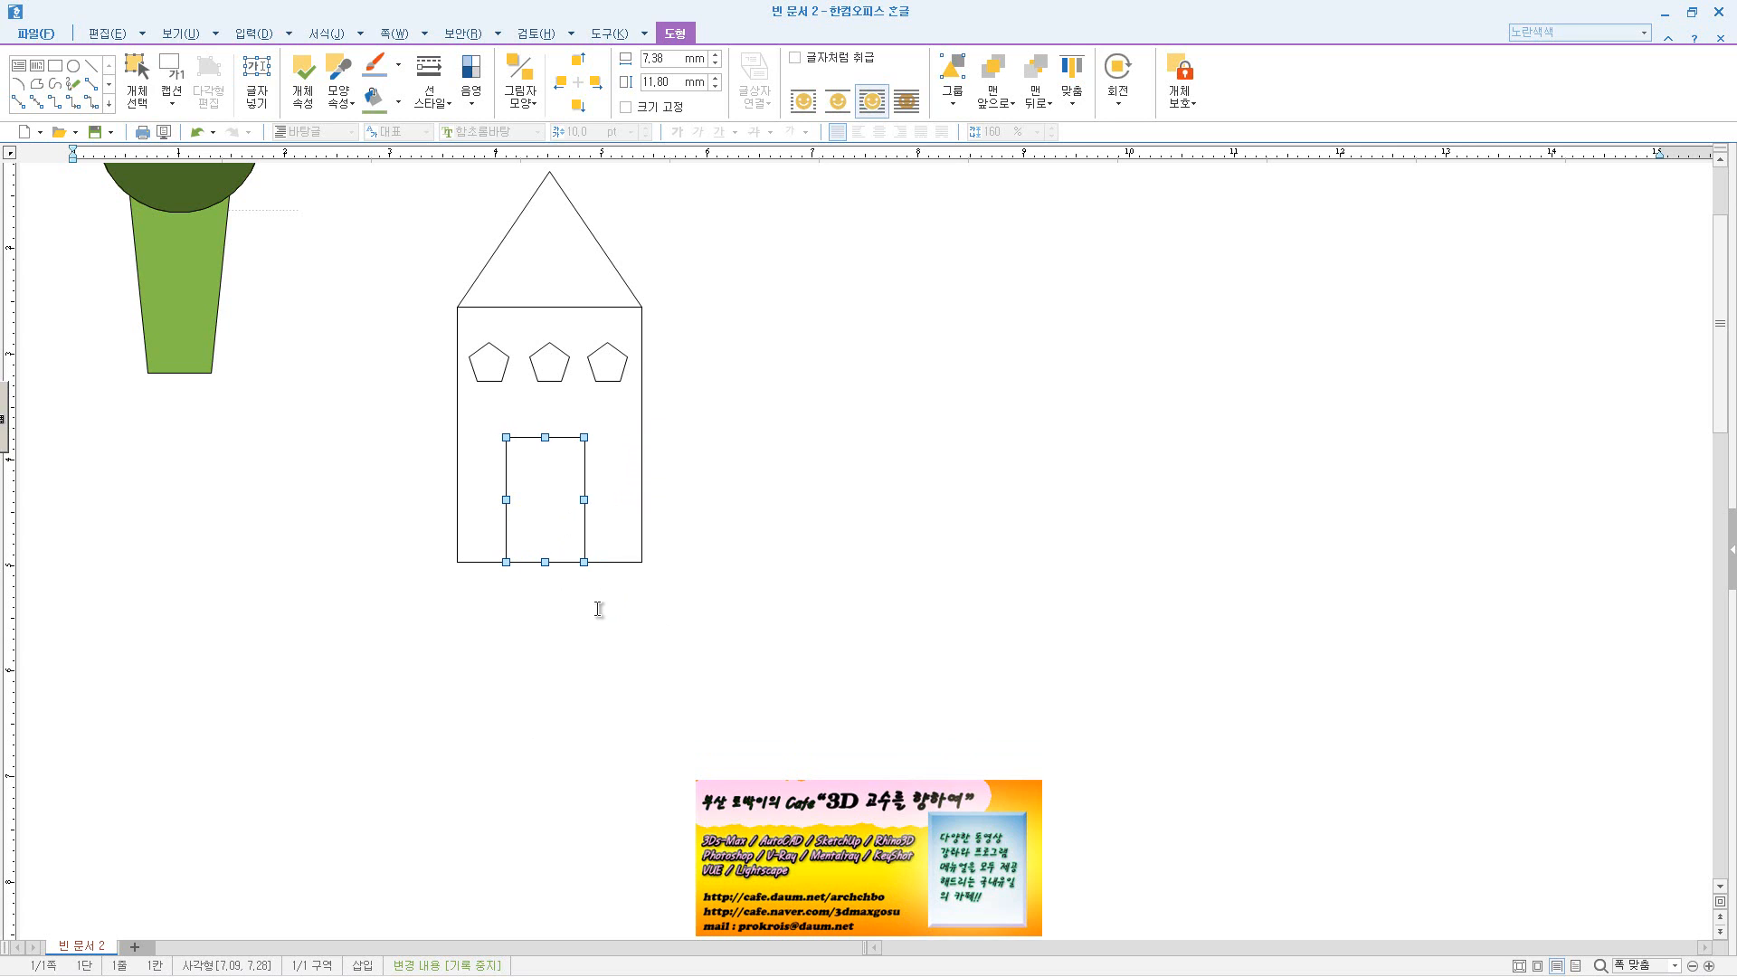
# - Duplicate the door rectangle, align the copy over it and shrink it to about 4.6 by 10.6 mm as an inner door panel
pyautogui.scroll(2, 598, 609)
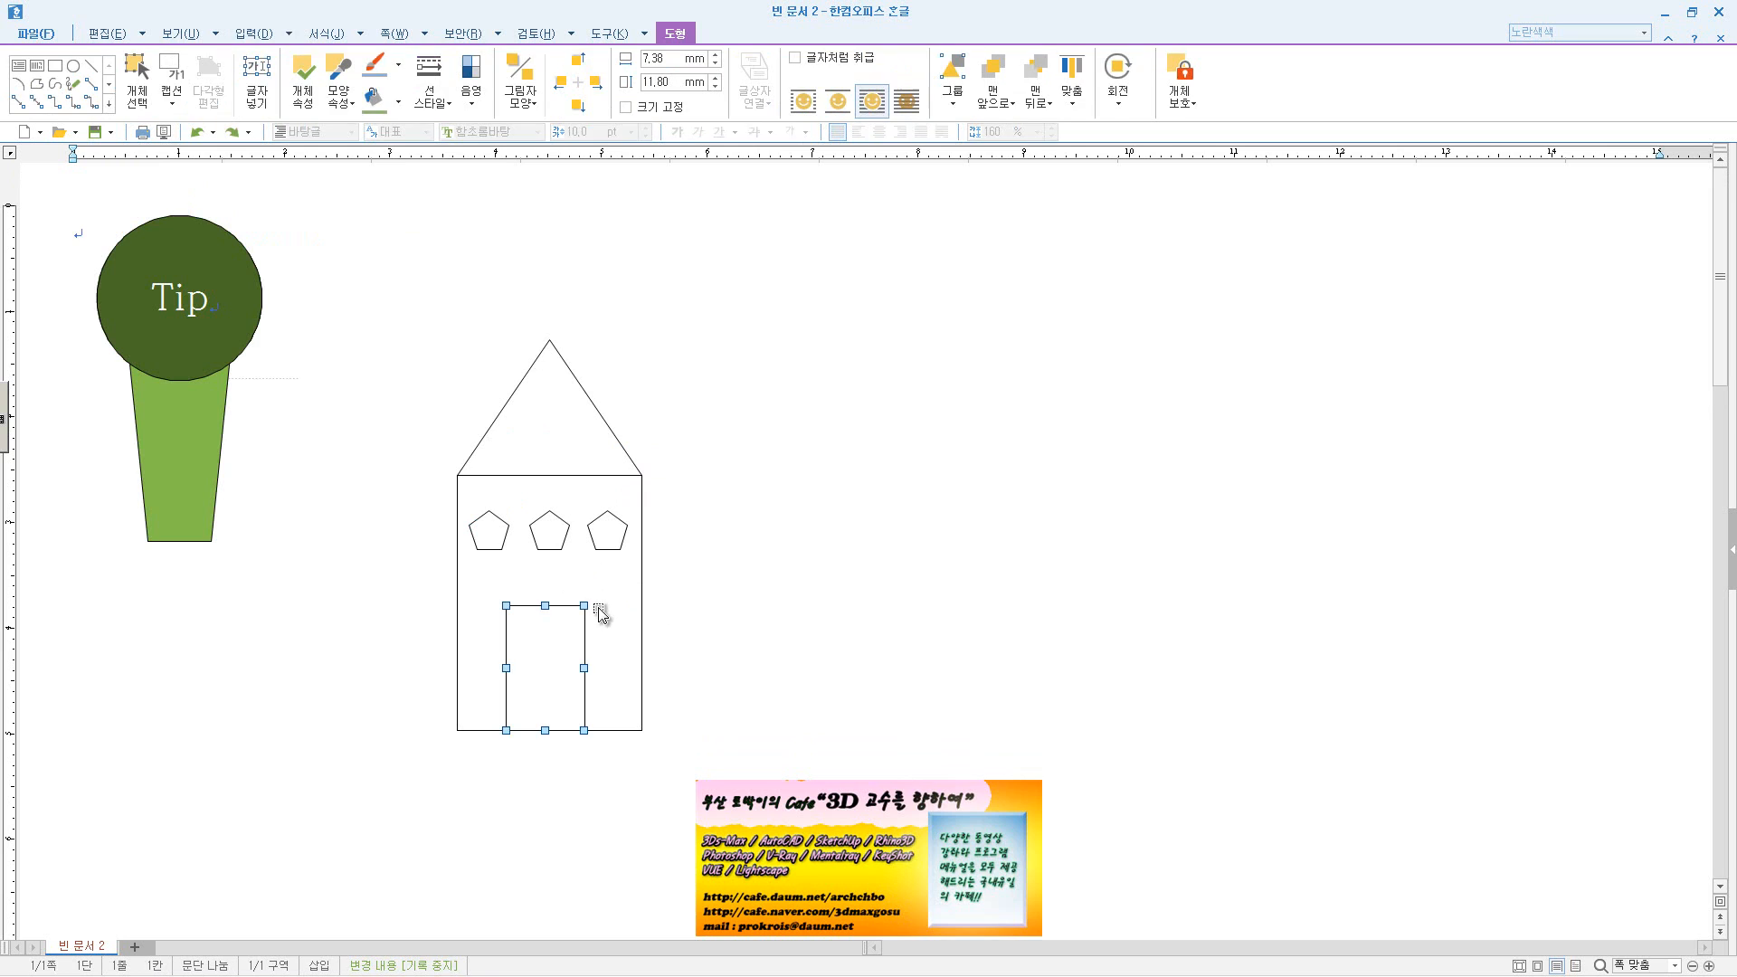
pyautogui.click(588, 618)
pyautogui.click(585, 626)
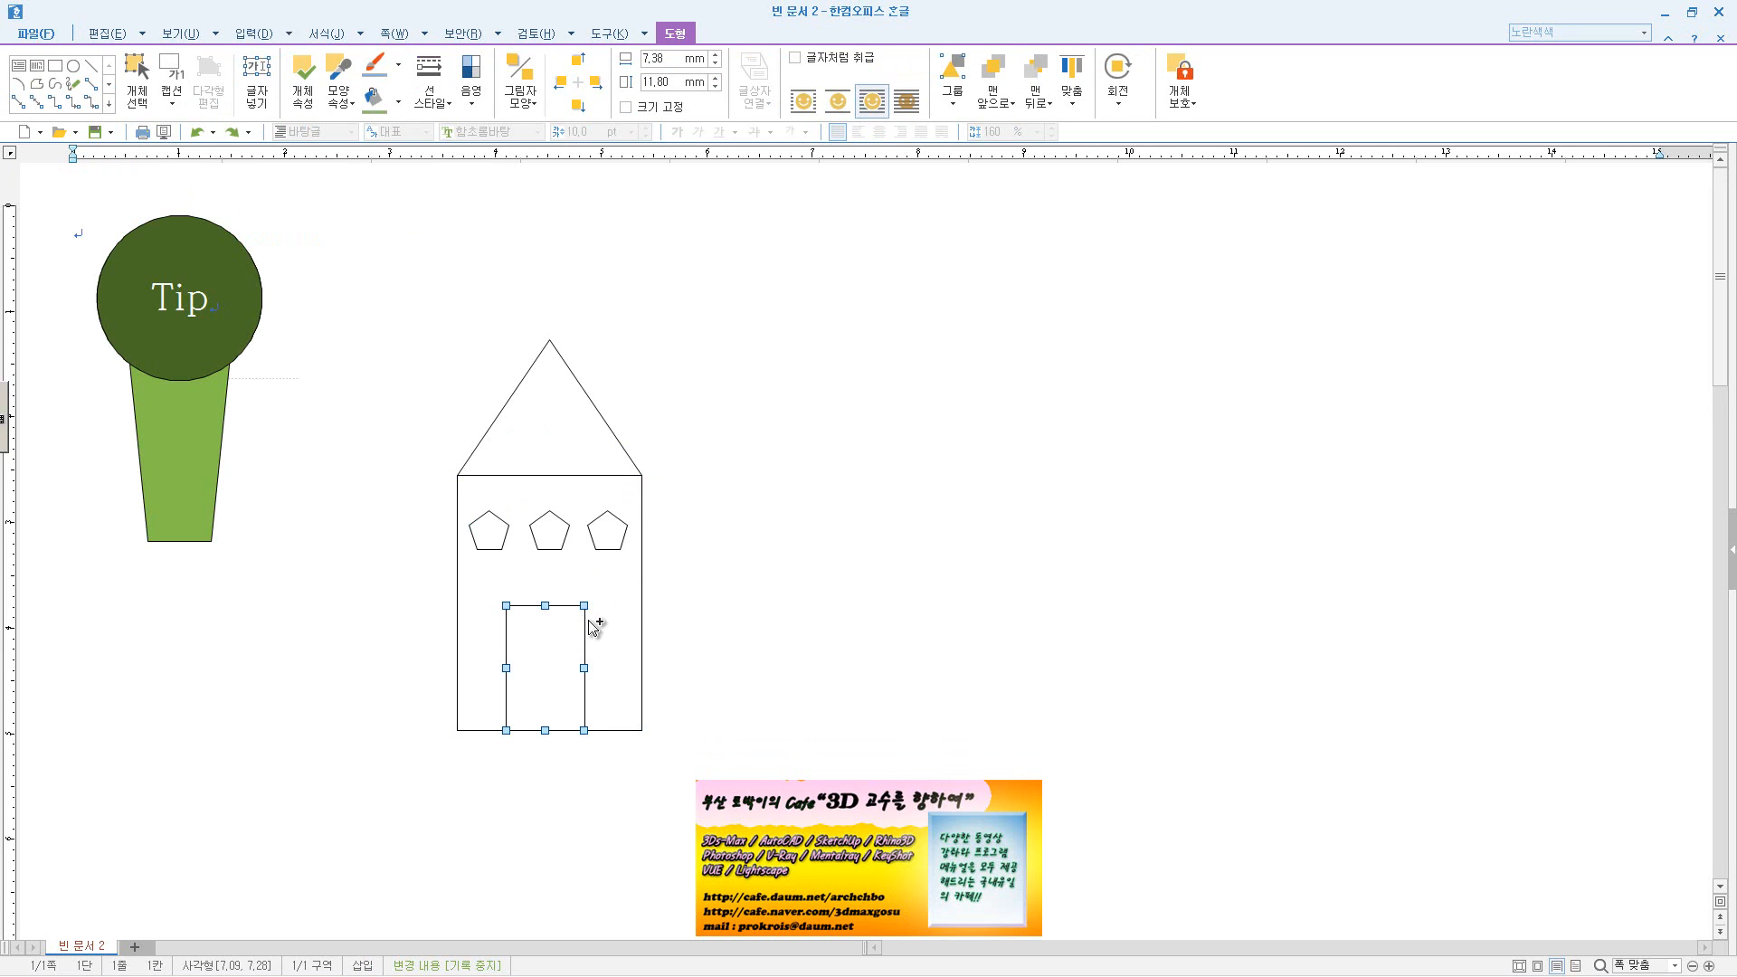
pyautogui.hotkey('ctrl', 'v')
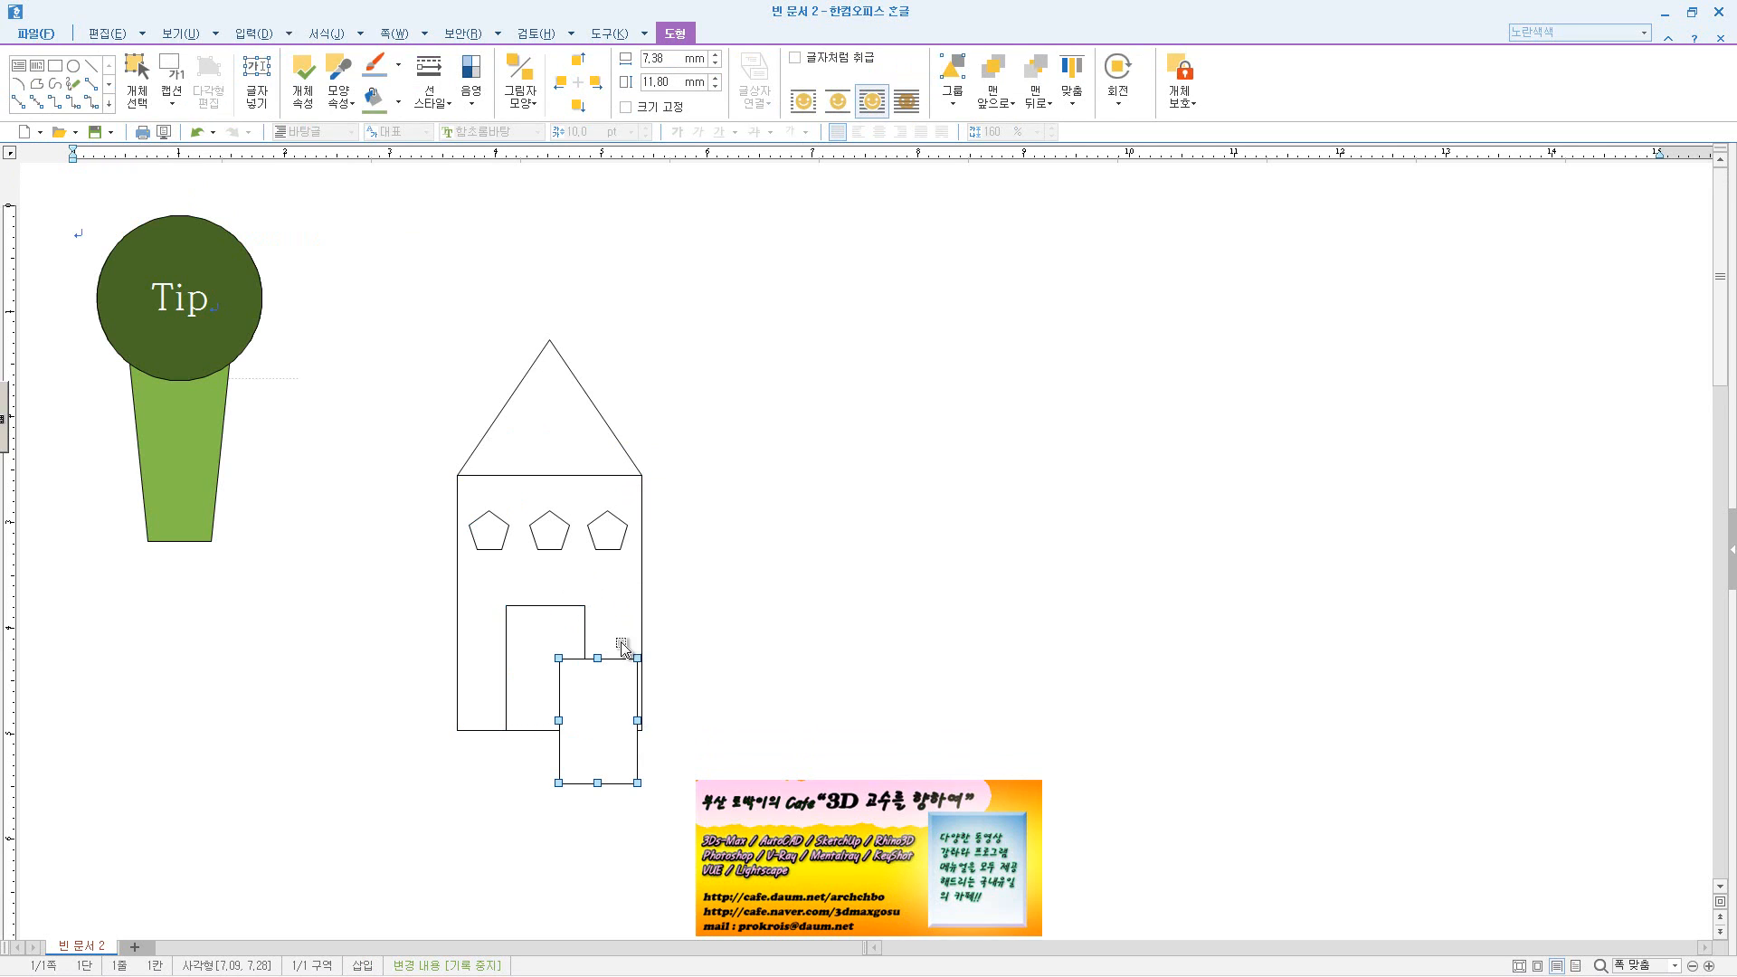
pyautogui.moveTo(615, 674); pyautogui.dragTo(548, 619)
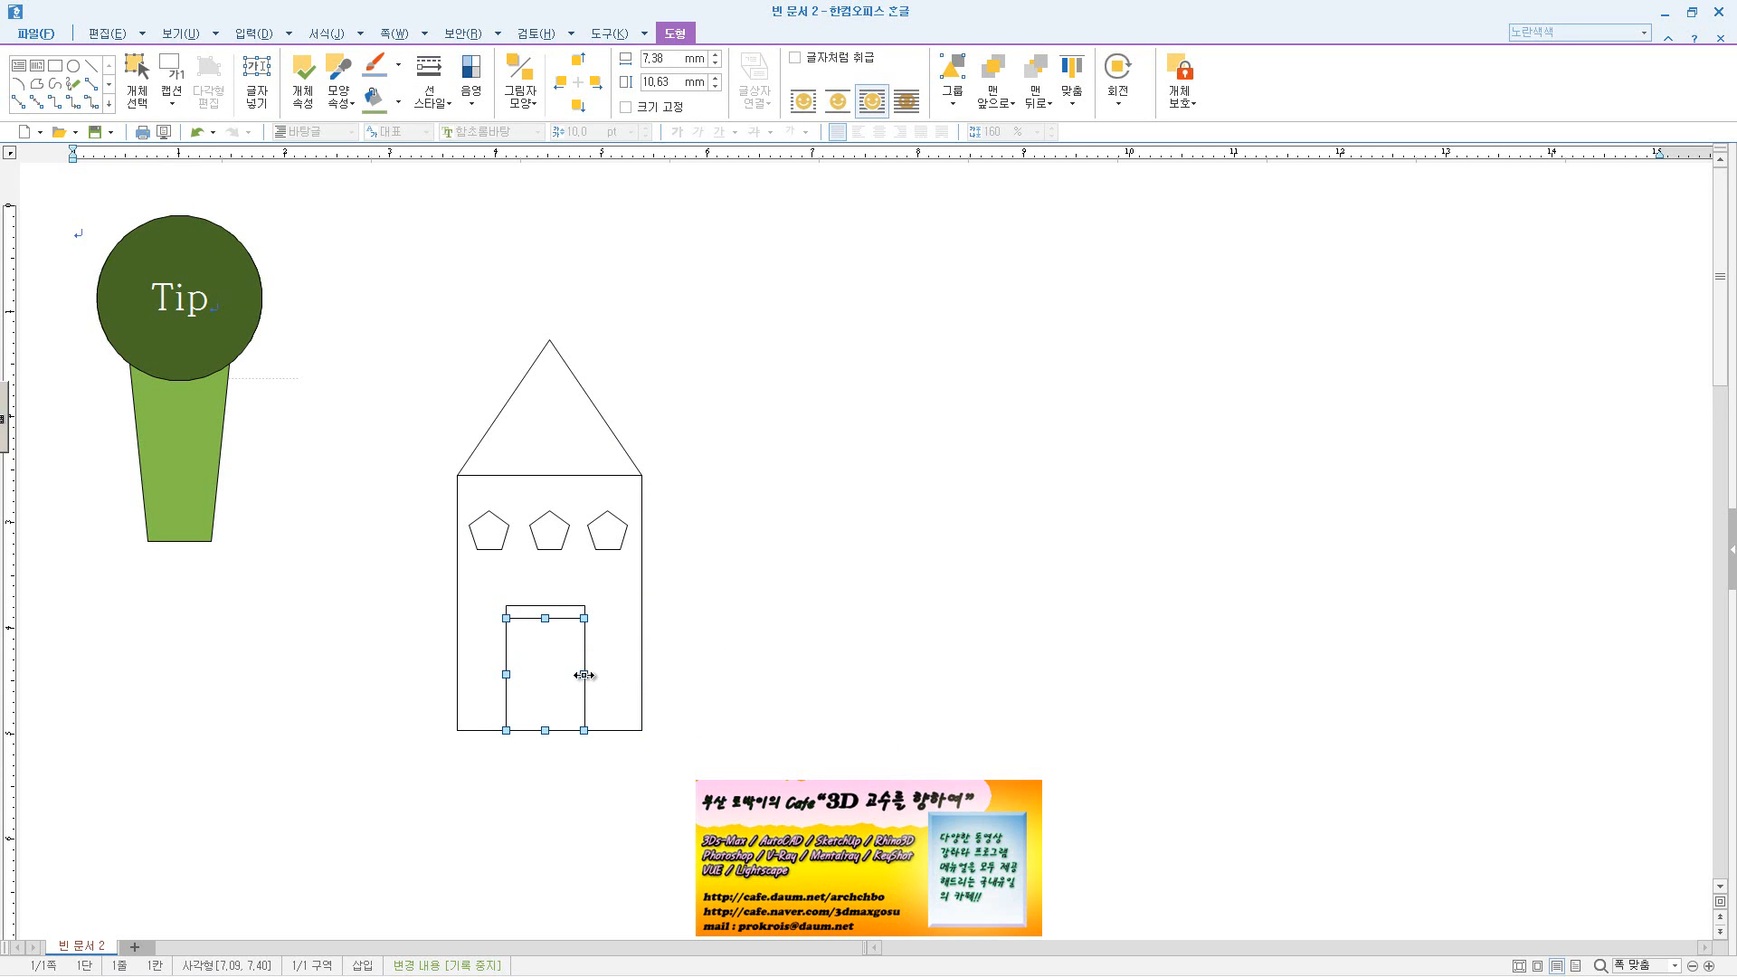
pyautogui.moveTo(584, 674); pyautogui.dragTo(521, 677)
pyautogui.click(680, 724)
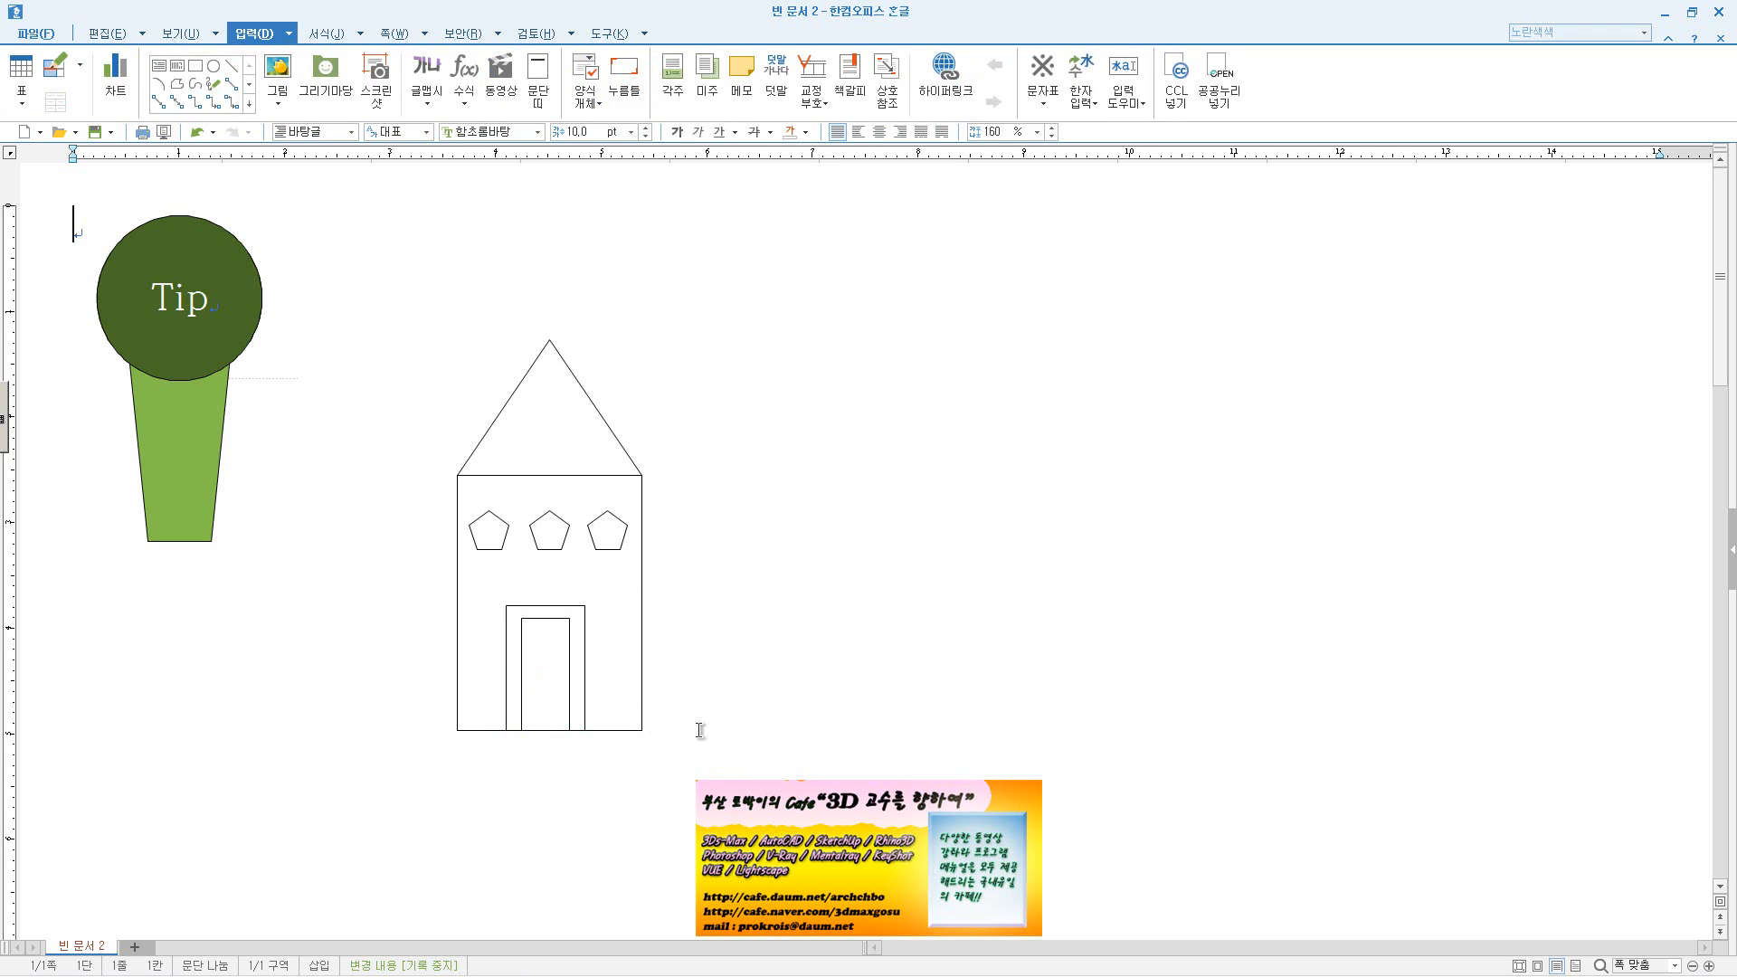
# - Fill the large house body rectangle with pink
pyautogui.click(642, 608)
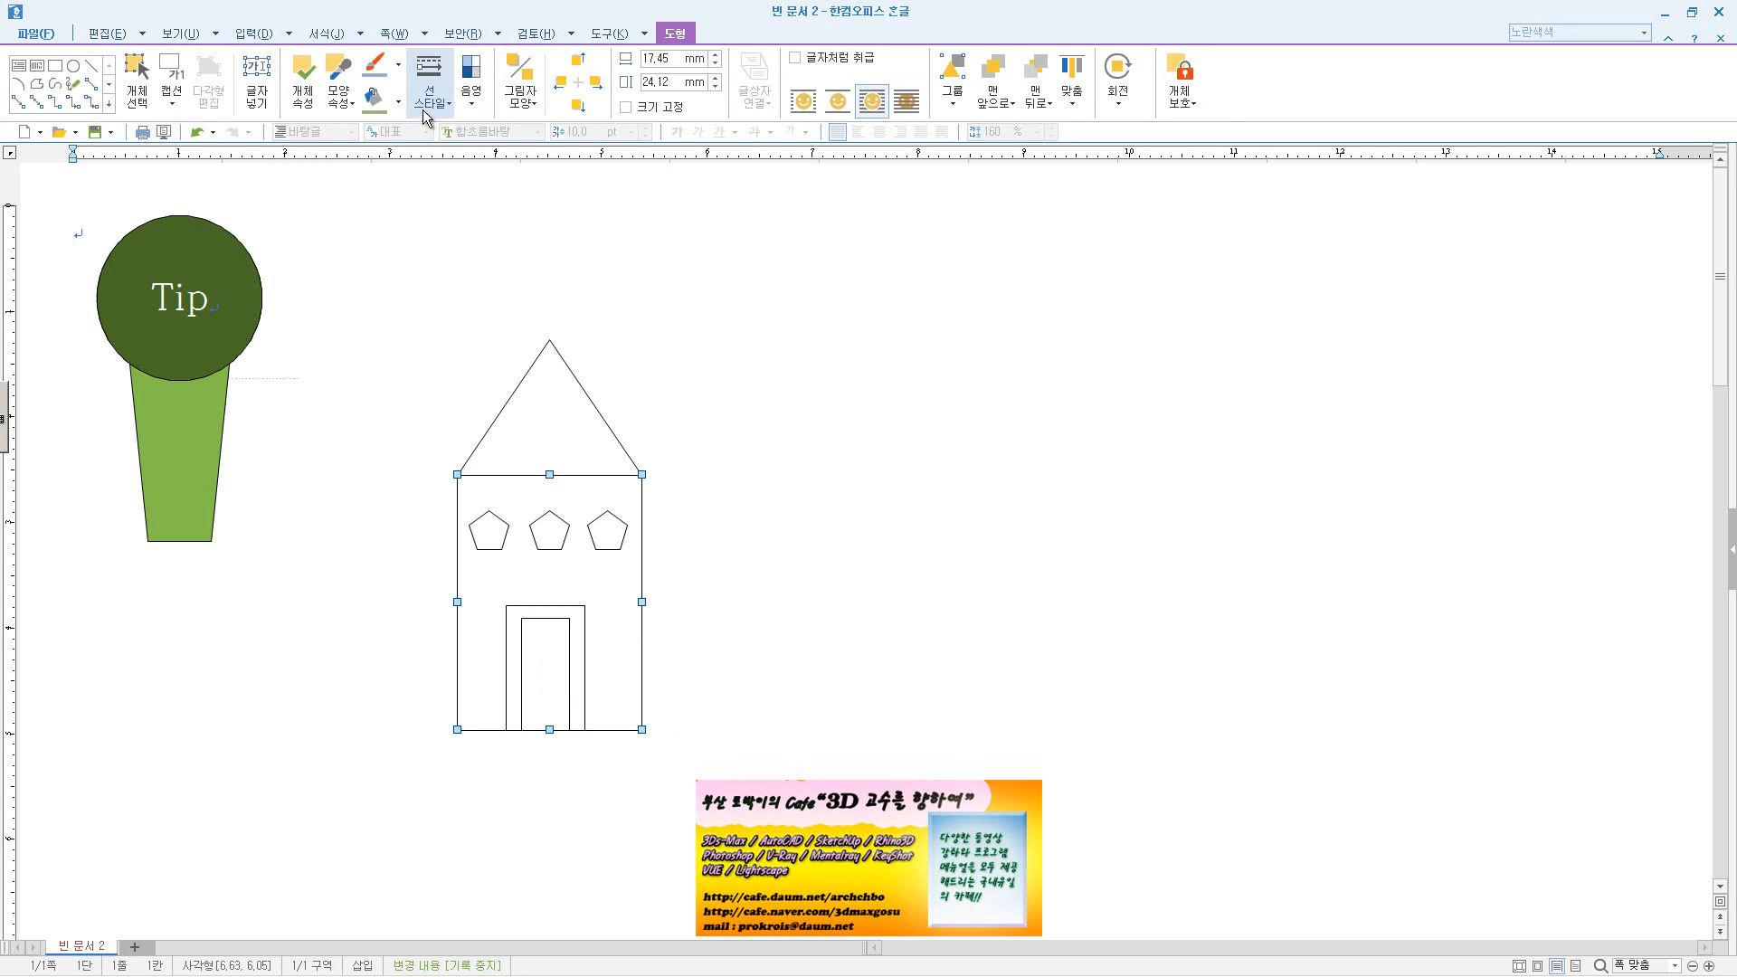
pyautogui.click(399, 105)
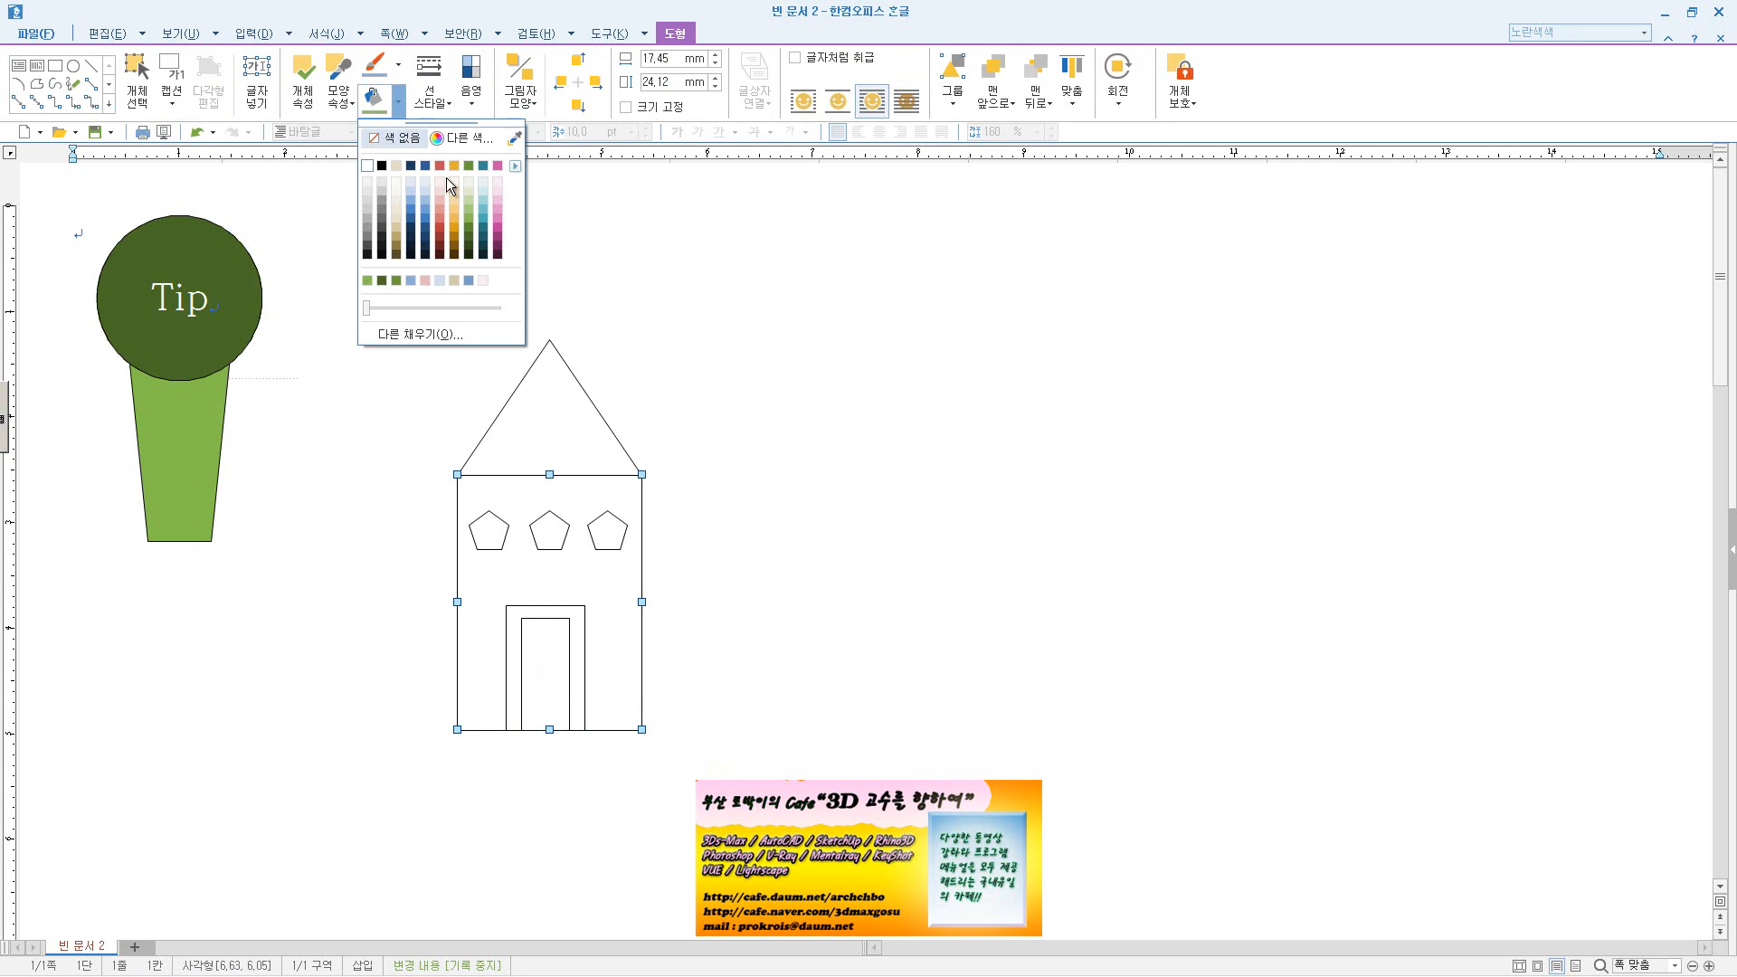
pyautogui.click(497, 221)
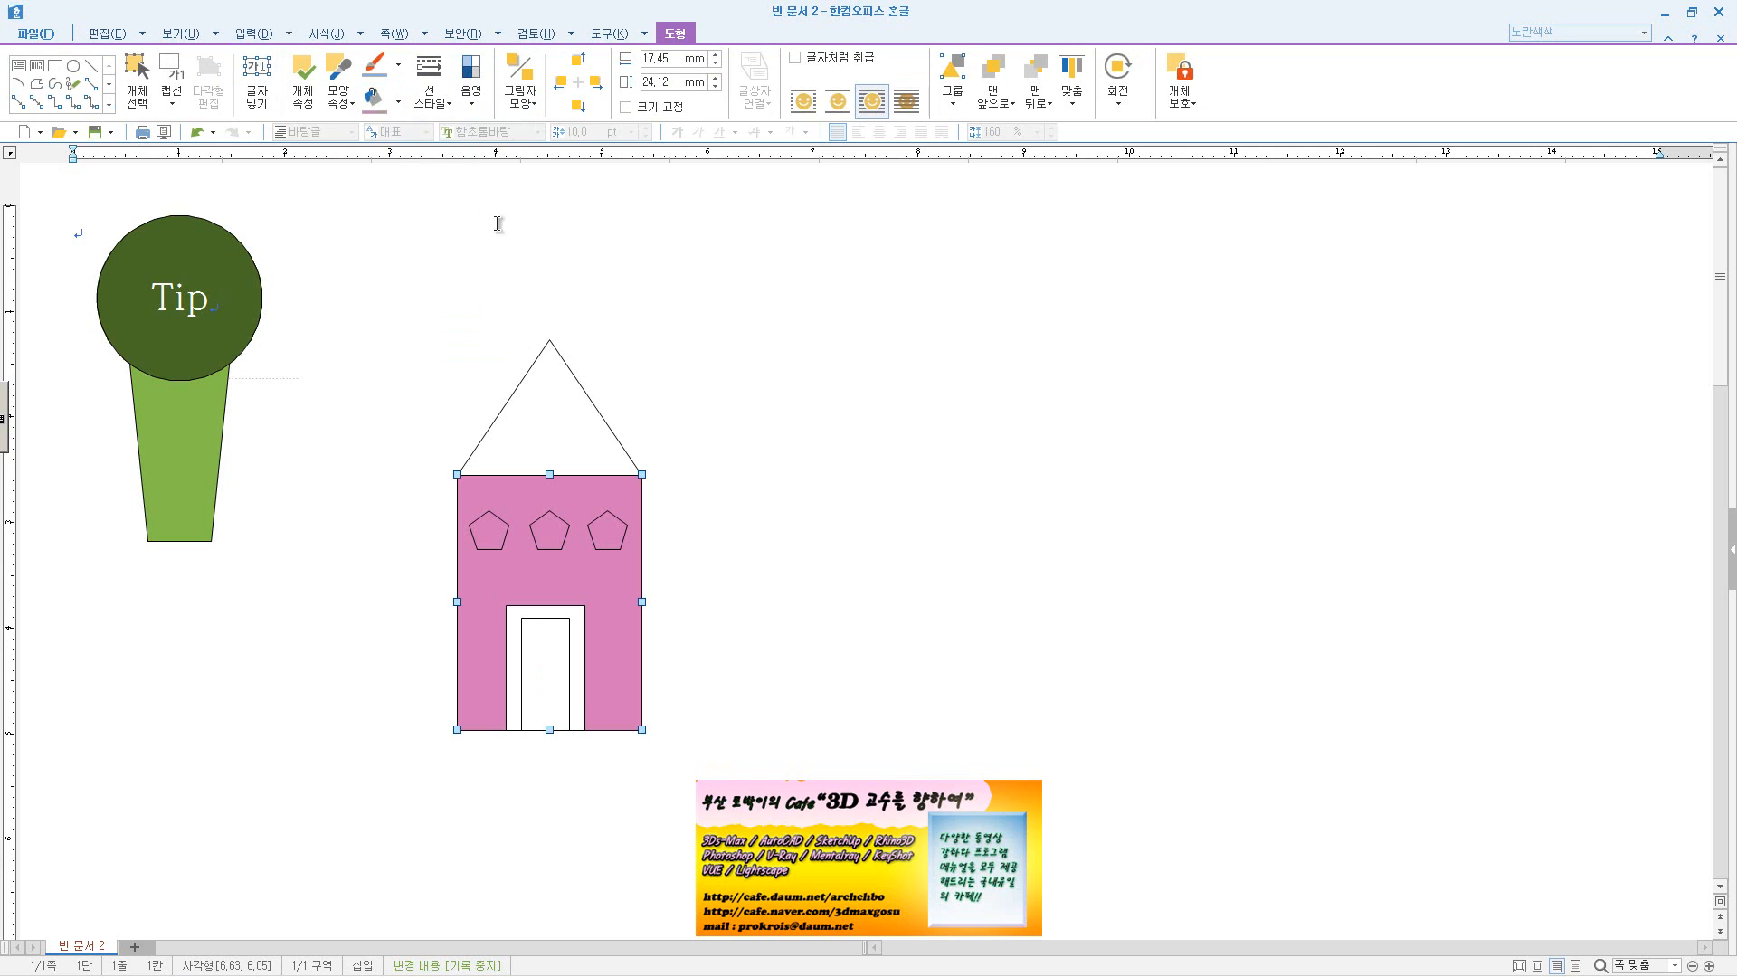
# - Fill the three pentagon windows with black
pyautogui.click(496, 543)
pyautogui.keyDown('shift'); pyautogui.click(555, 543); pyautogui.keyUp('shift')
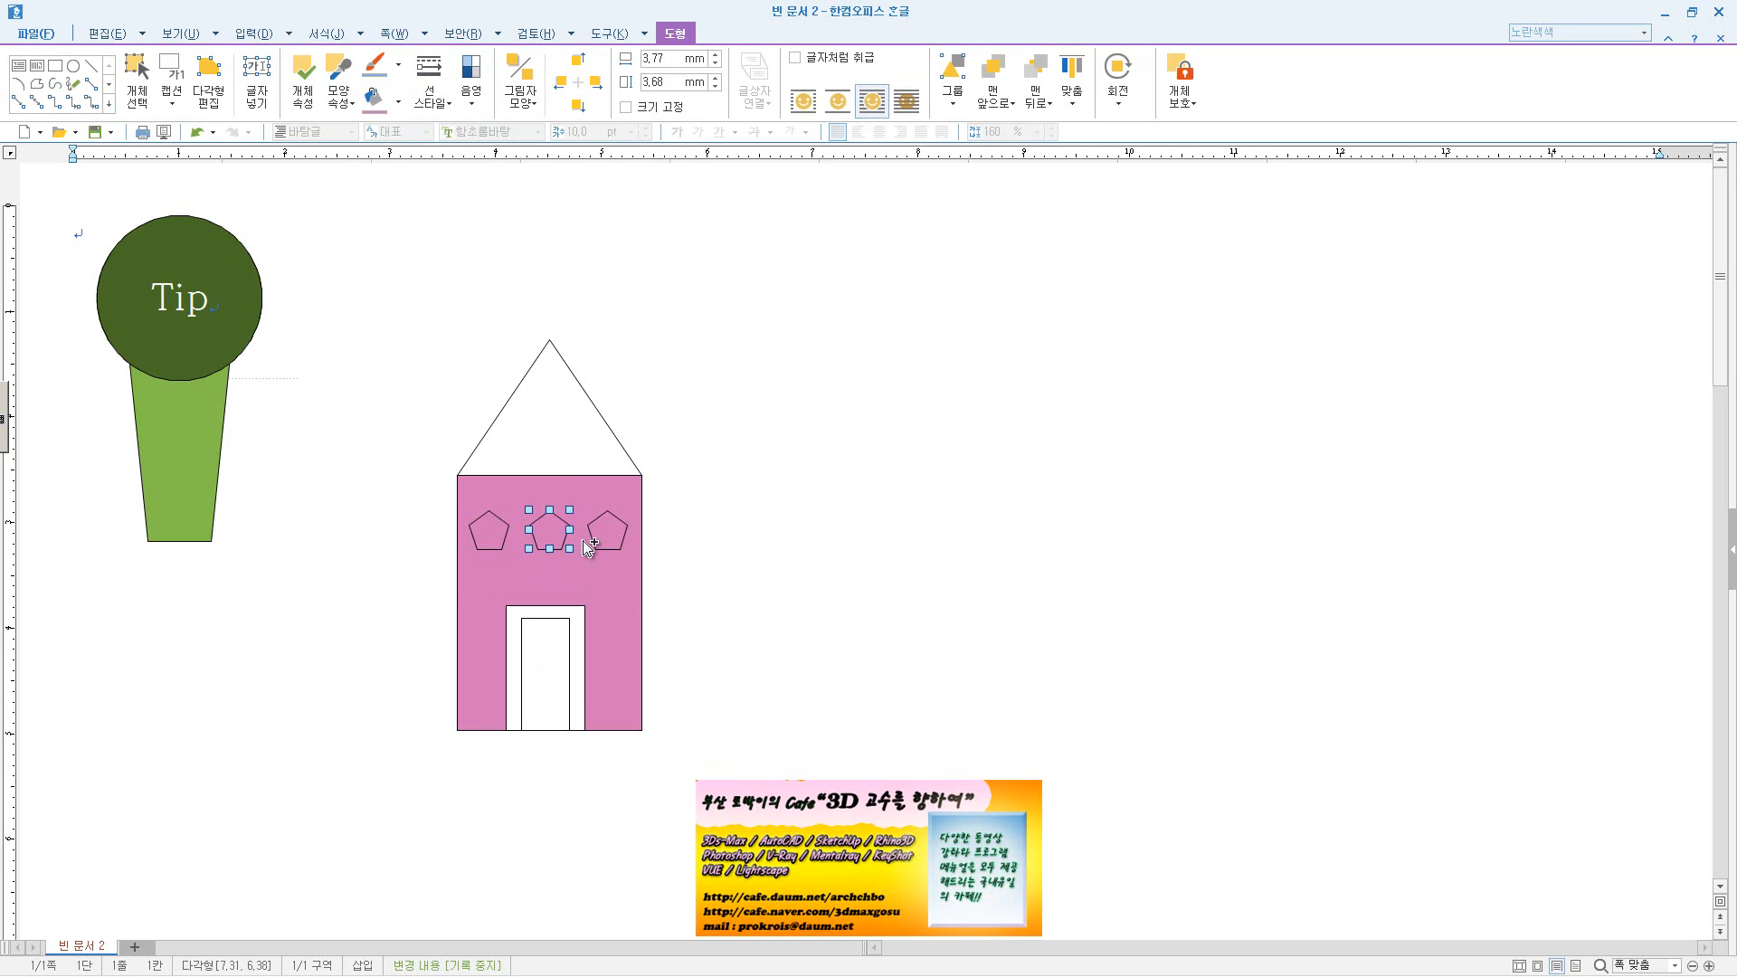
pyautogui.keyDown('shift'); pyautogui.click(607, 533); pyautogui.keyUp('shift')
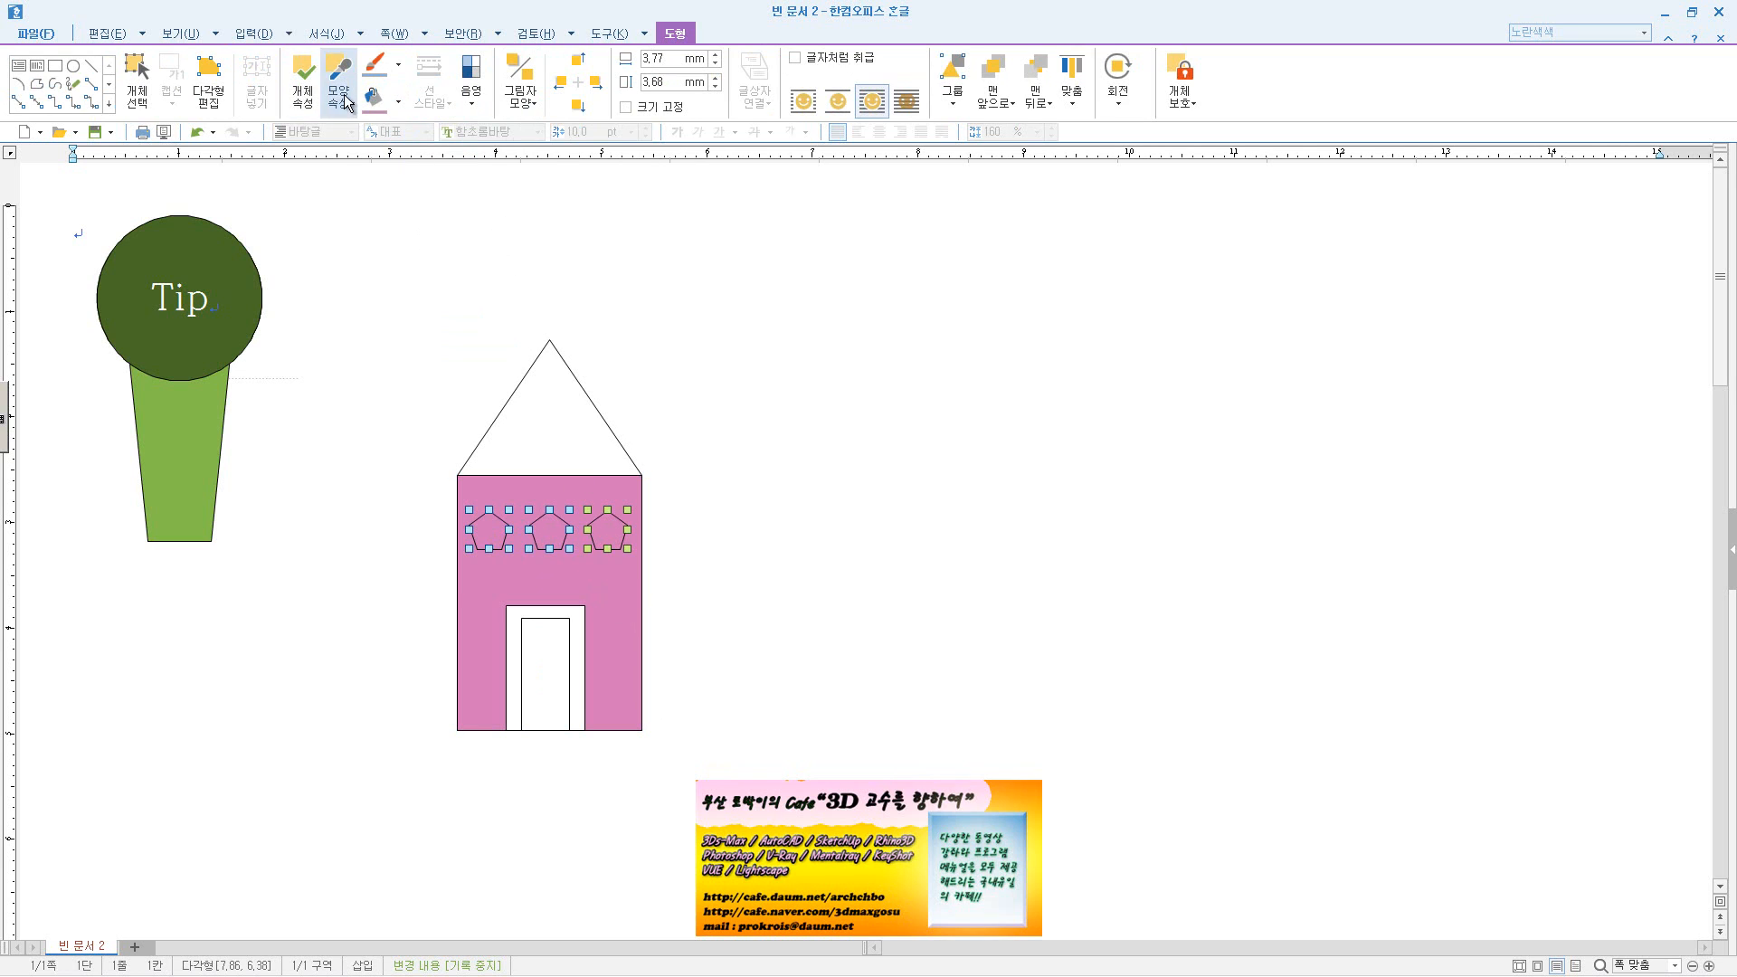
pyautogui.click(398, 102)
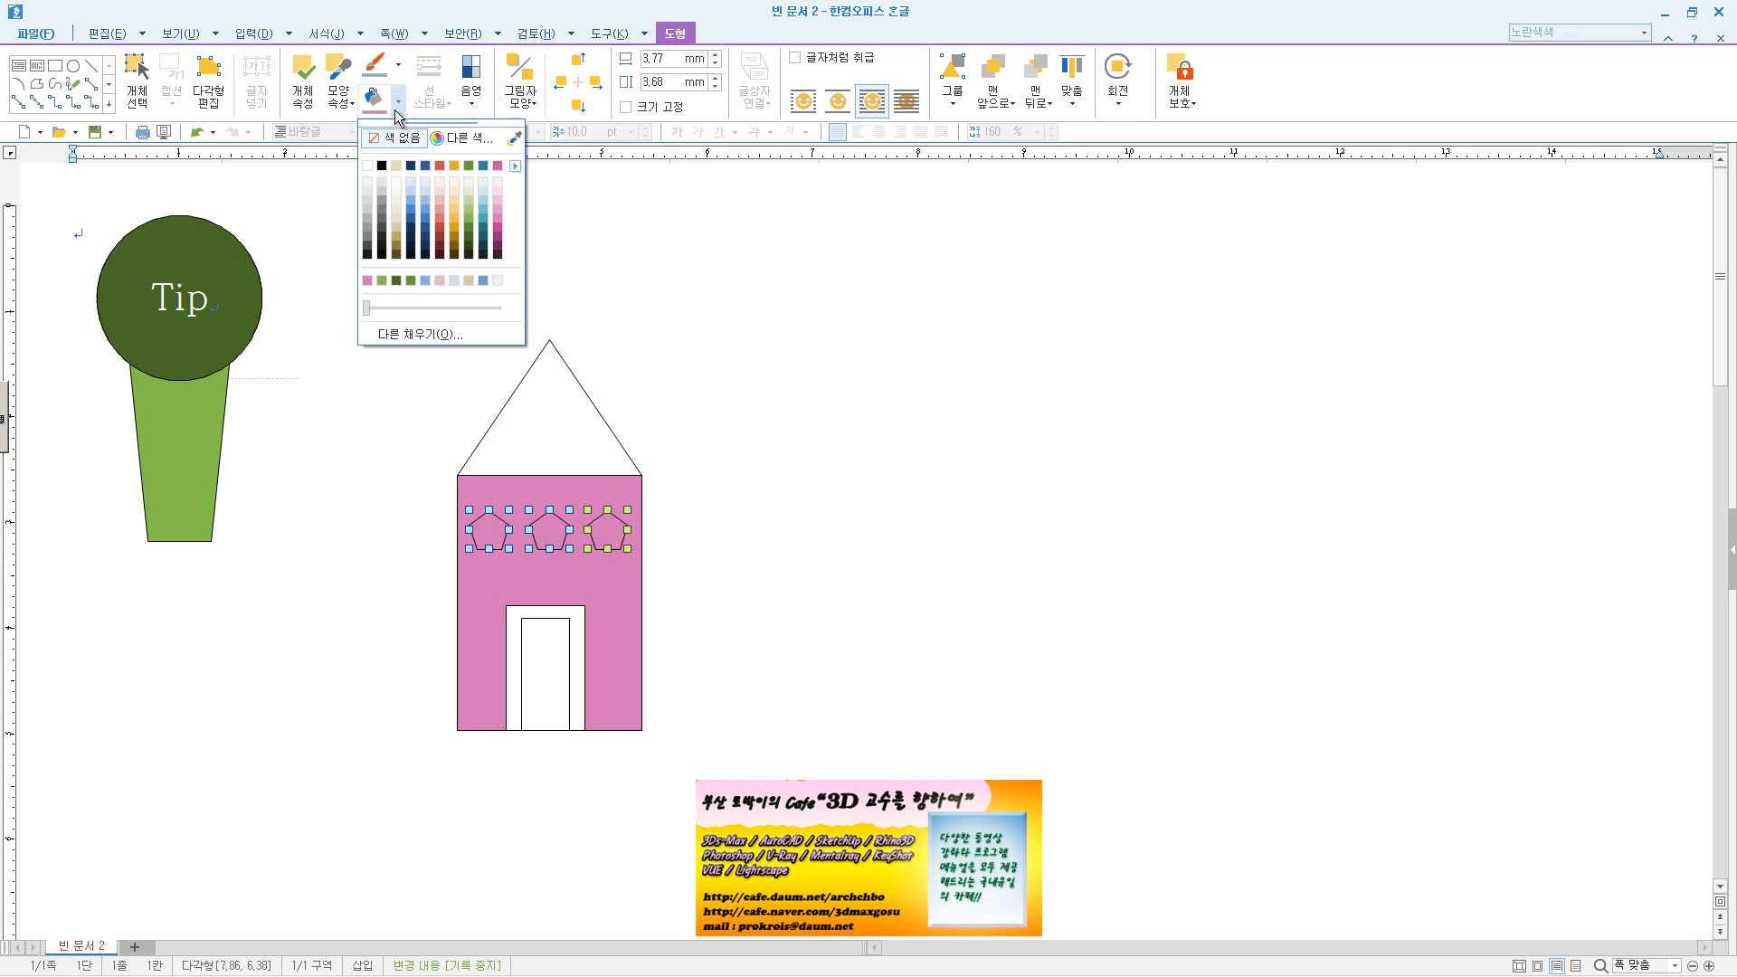
pyautogui.click(381, 167)
pyautogui.press('Escape')
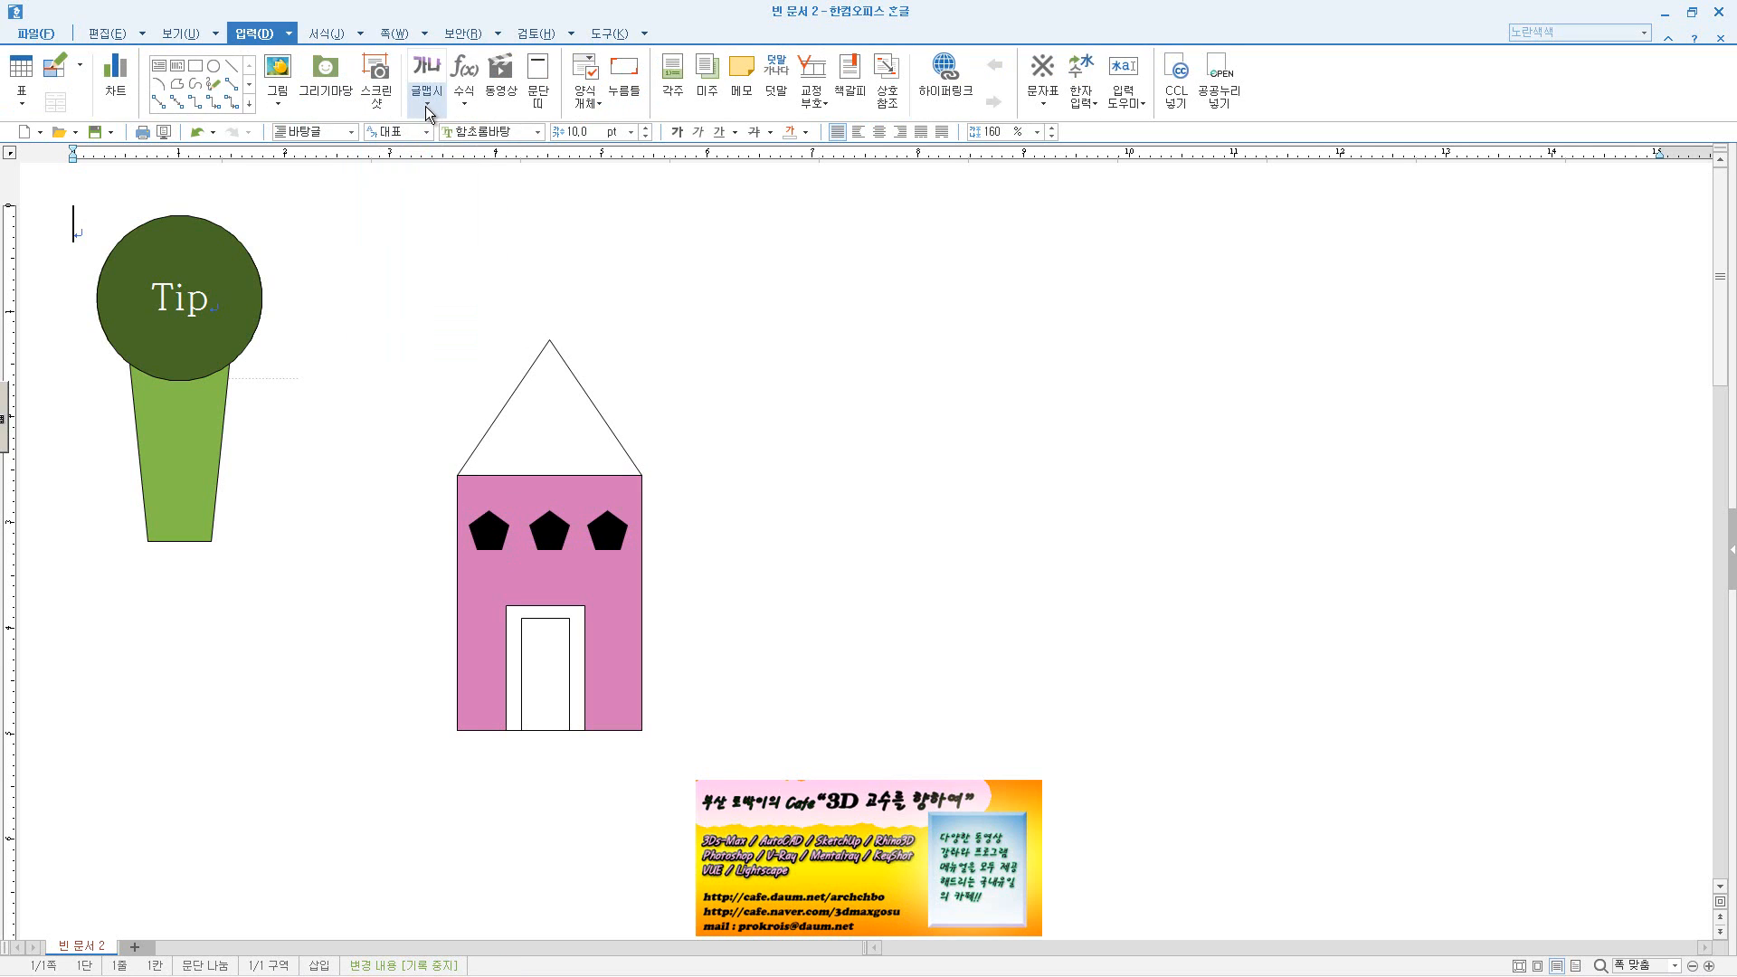
# - Fill the three pentagon windows with white
pyautogui.click(555, 539)
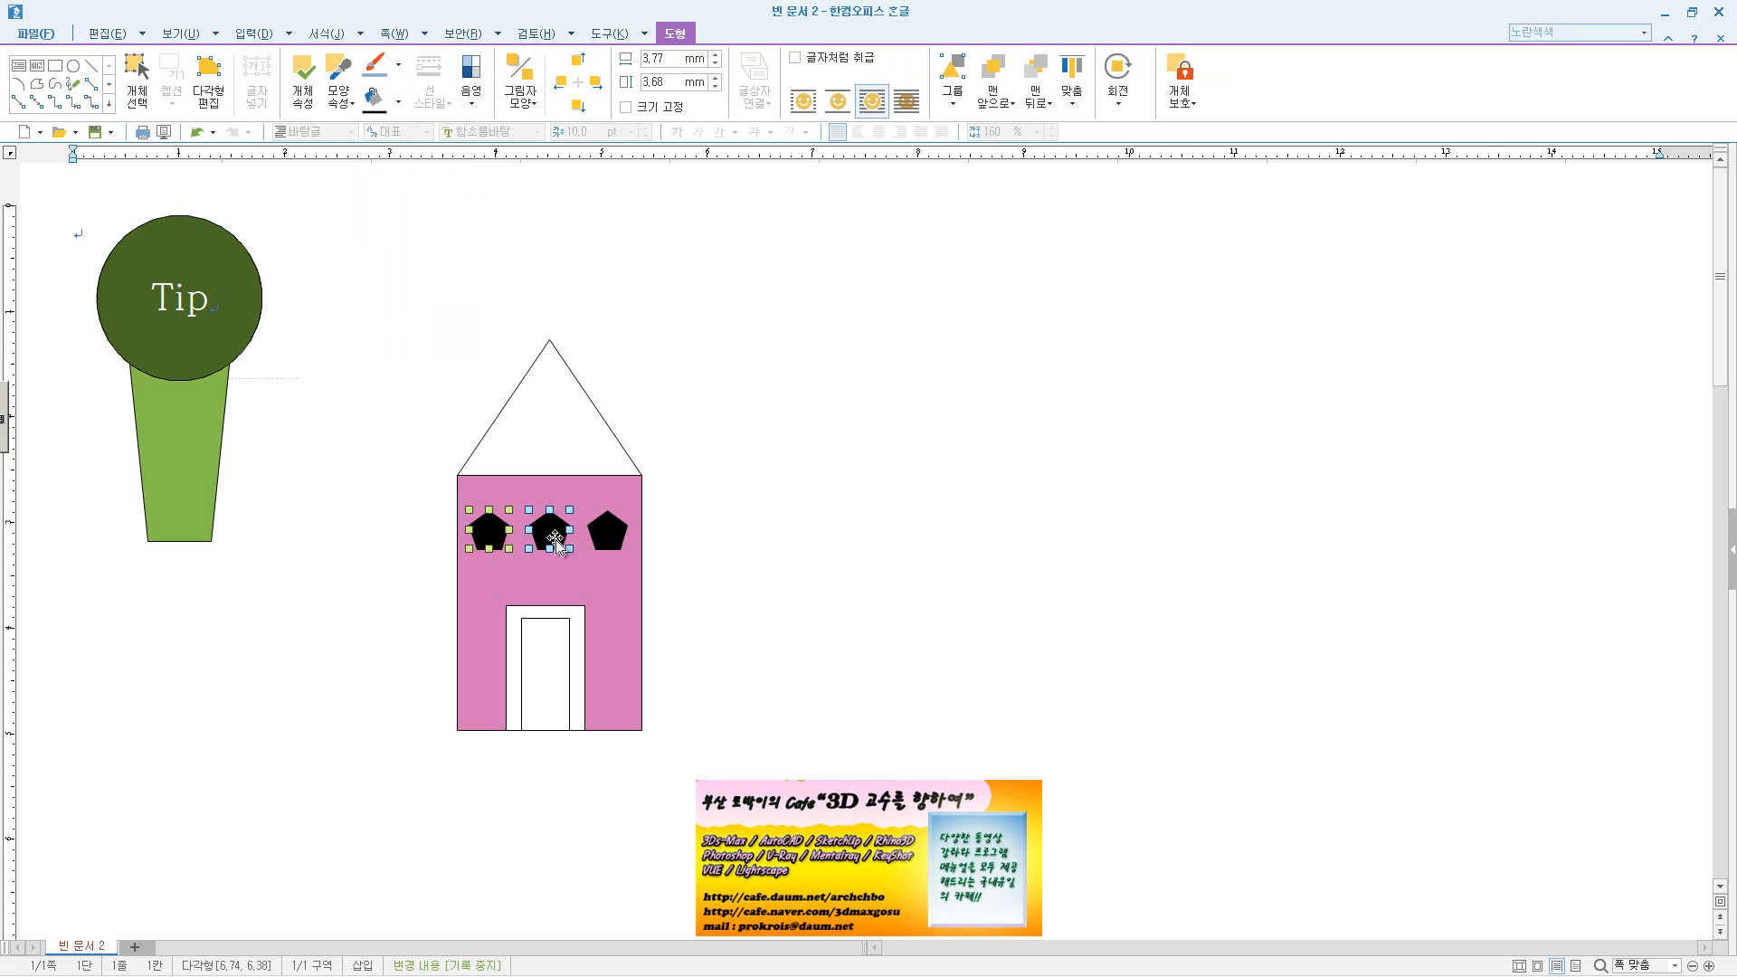
pyautogui.keyDown('shift'); pyautogui.click(594, 513); pyautogui.keyUp('shift')
pyautogui.click(398, 101)
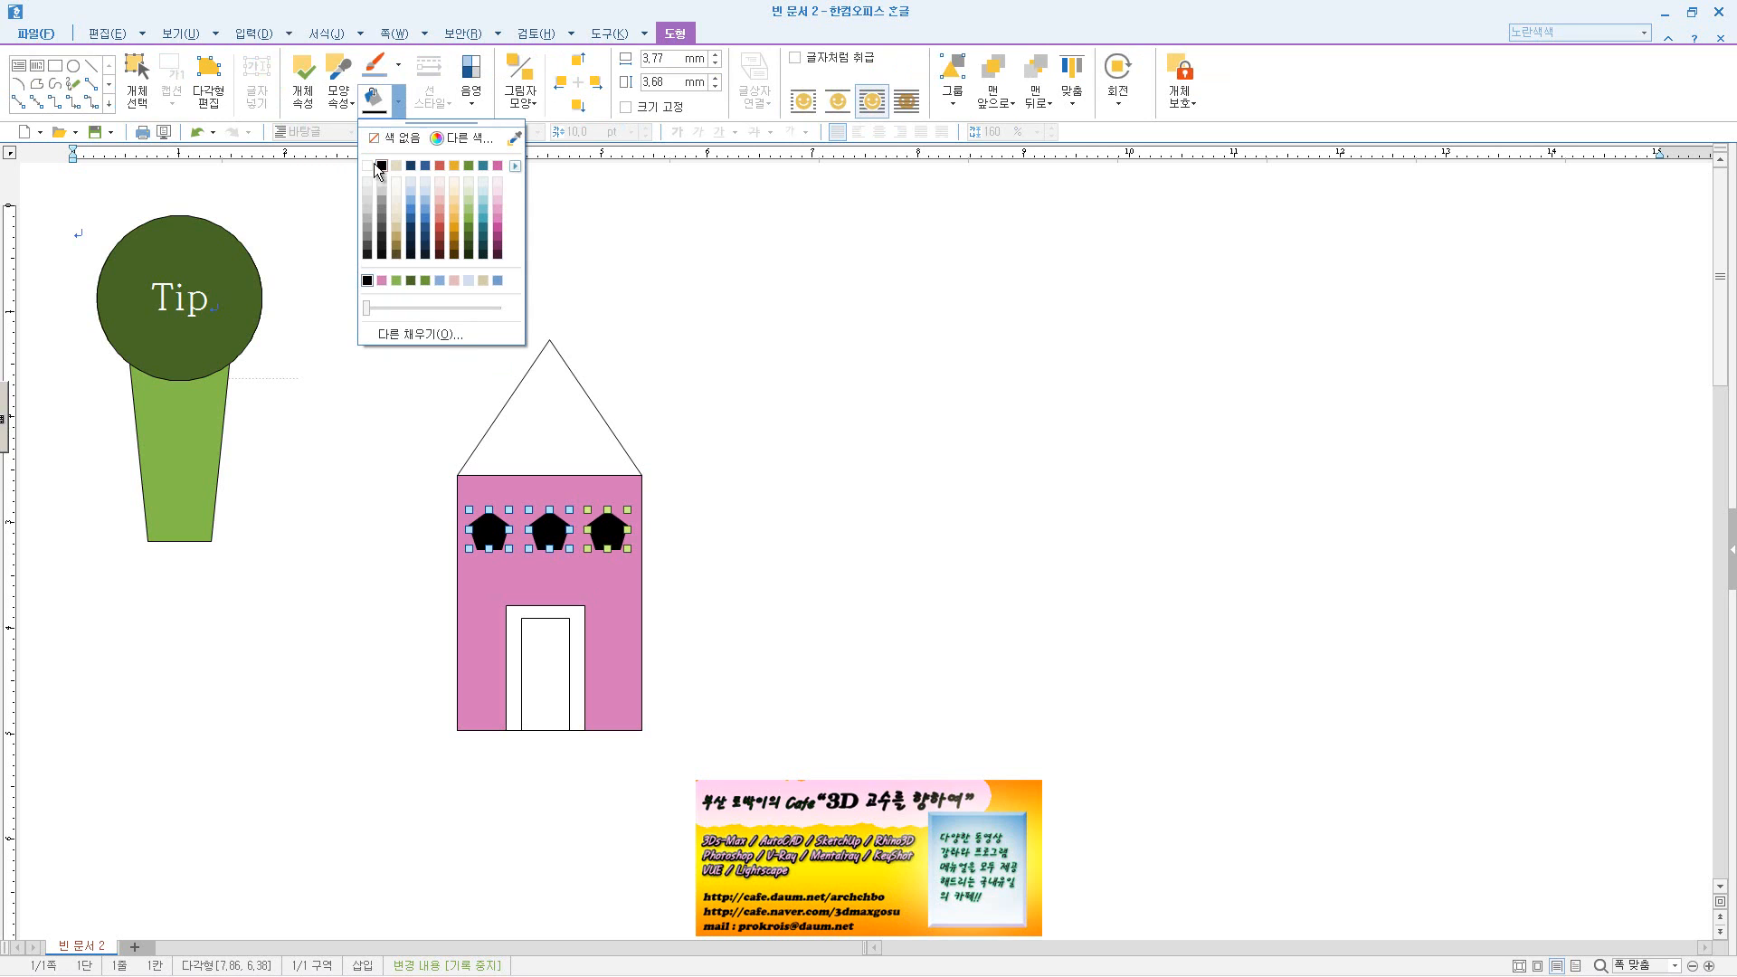
pyautogui.click(378, 194)
# - Fill the outer door rectangle with dark magenta and the inner door panel with light pink
pyautogui.click(574, 690)
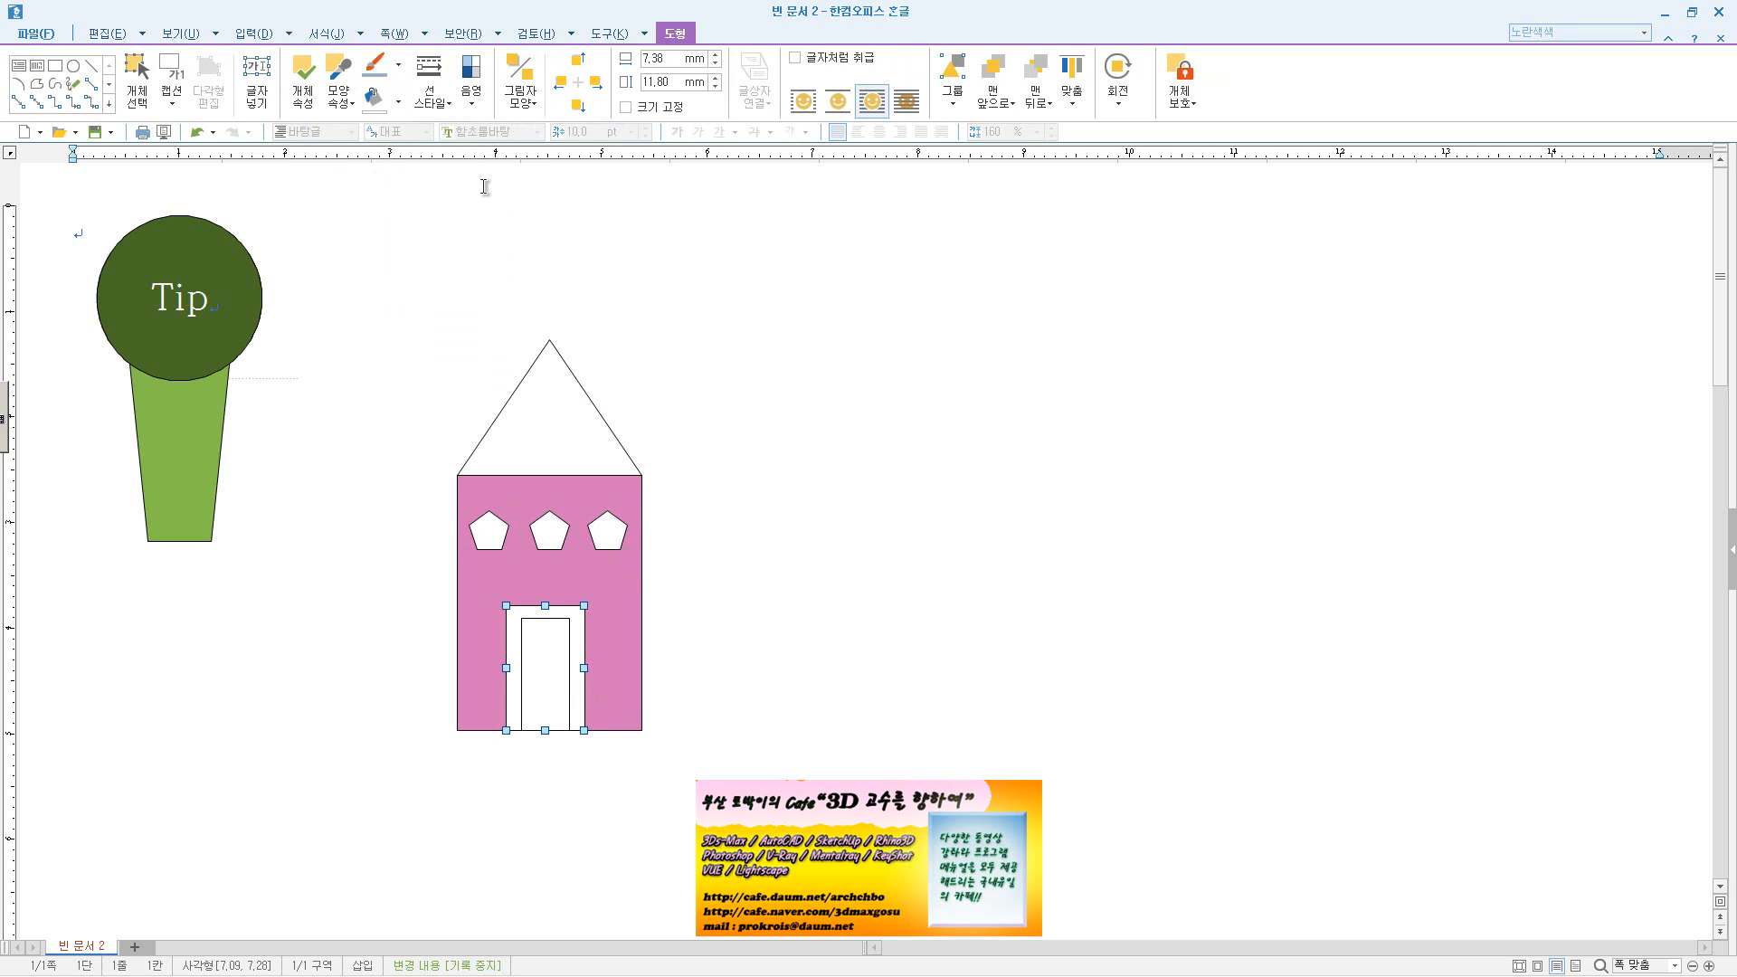
pyautogui.click(398, 101)
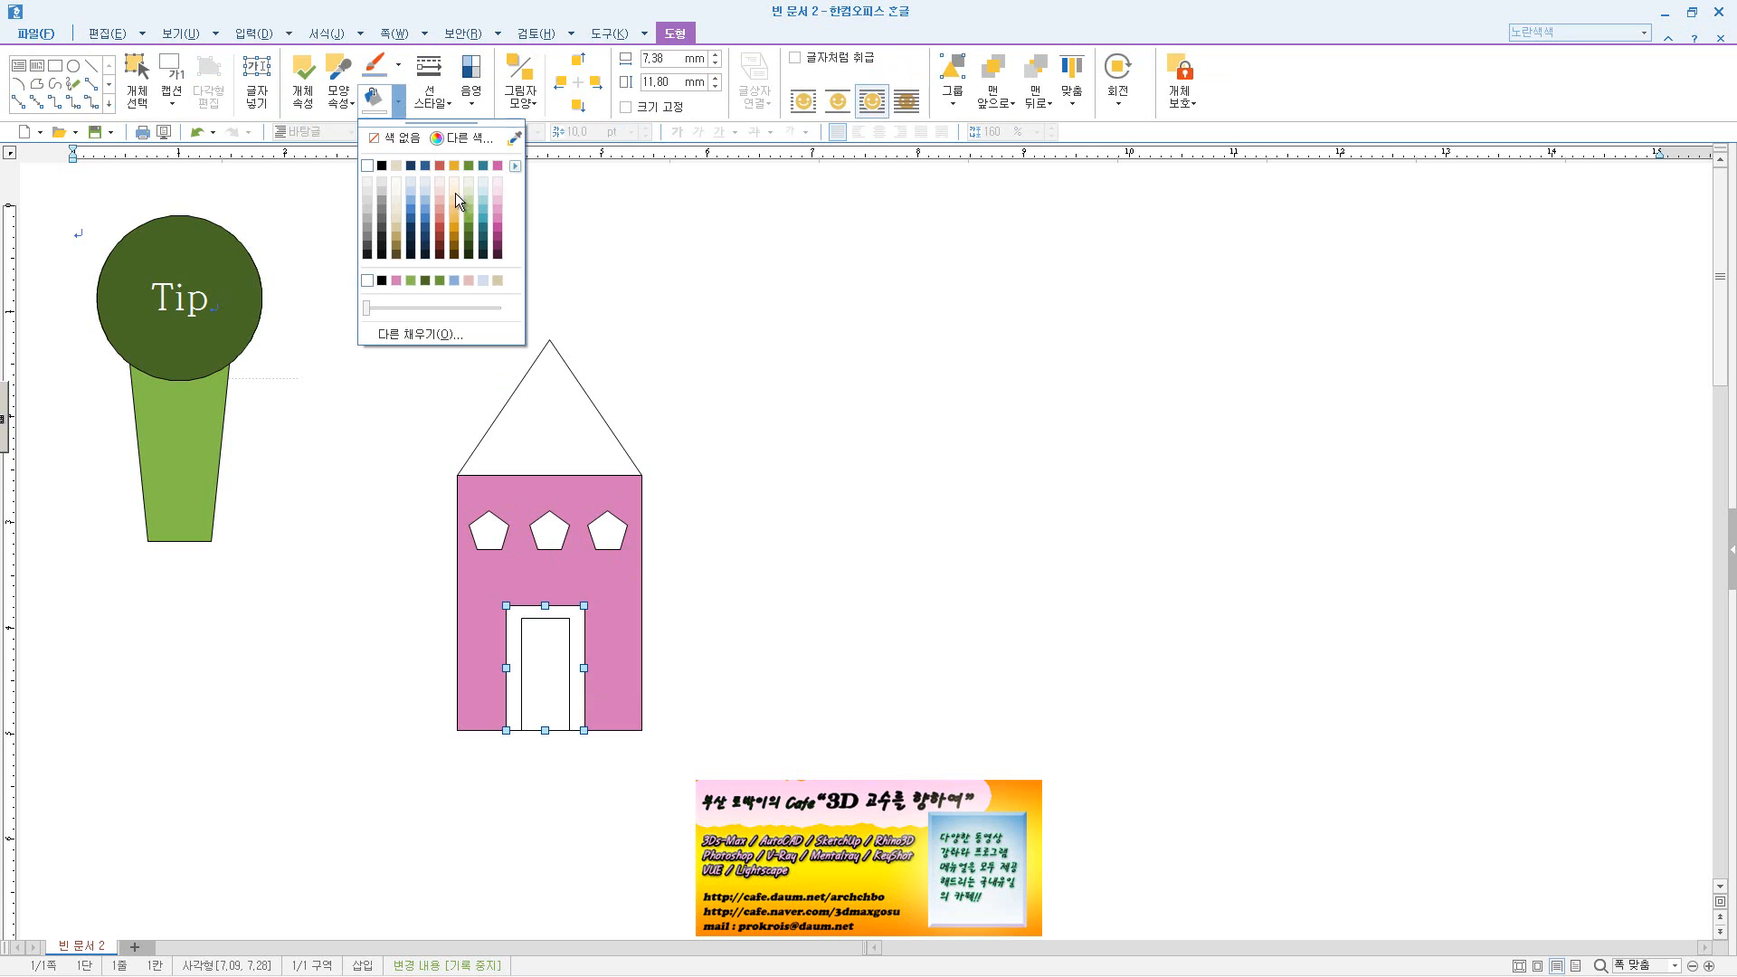
pyautogui.click(498, 231)
pyautogui.click(555, 660)
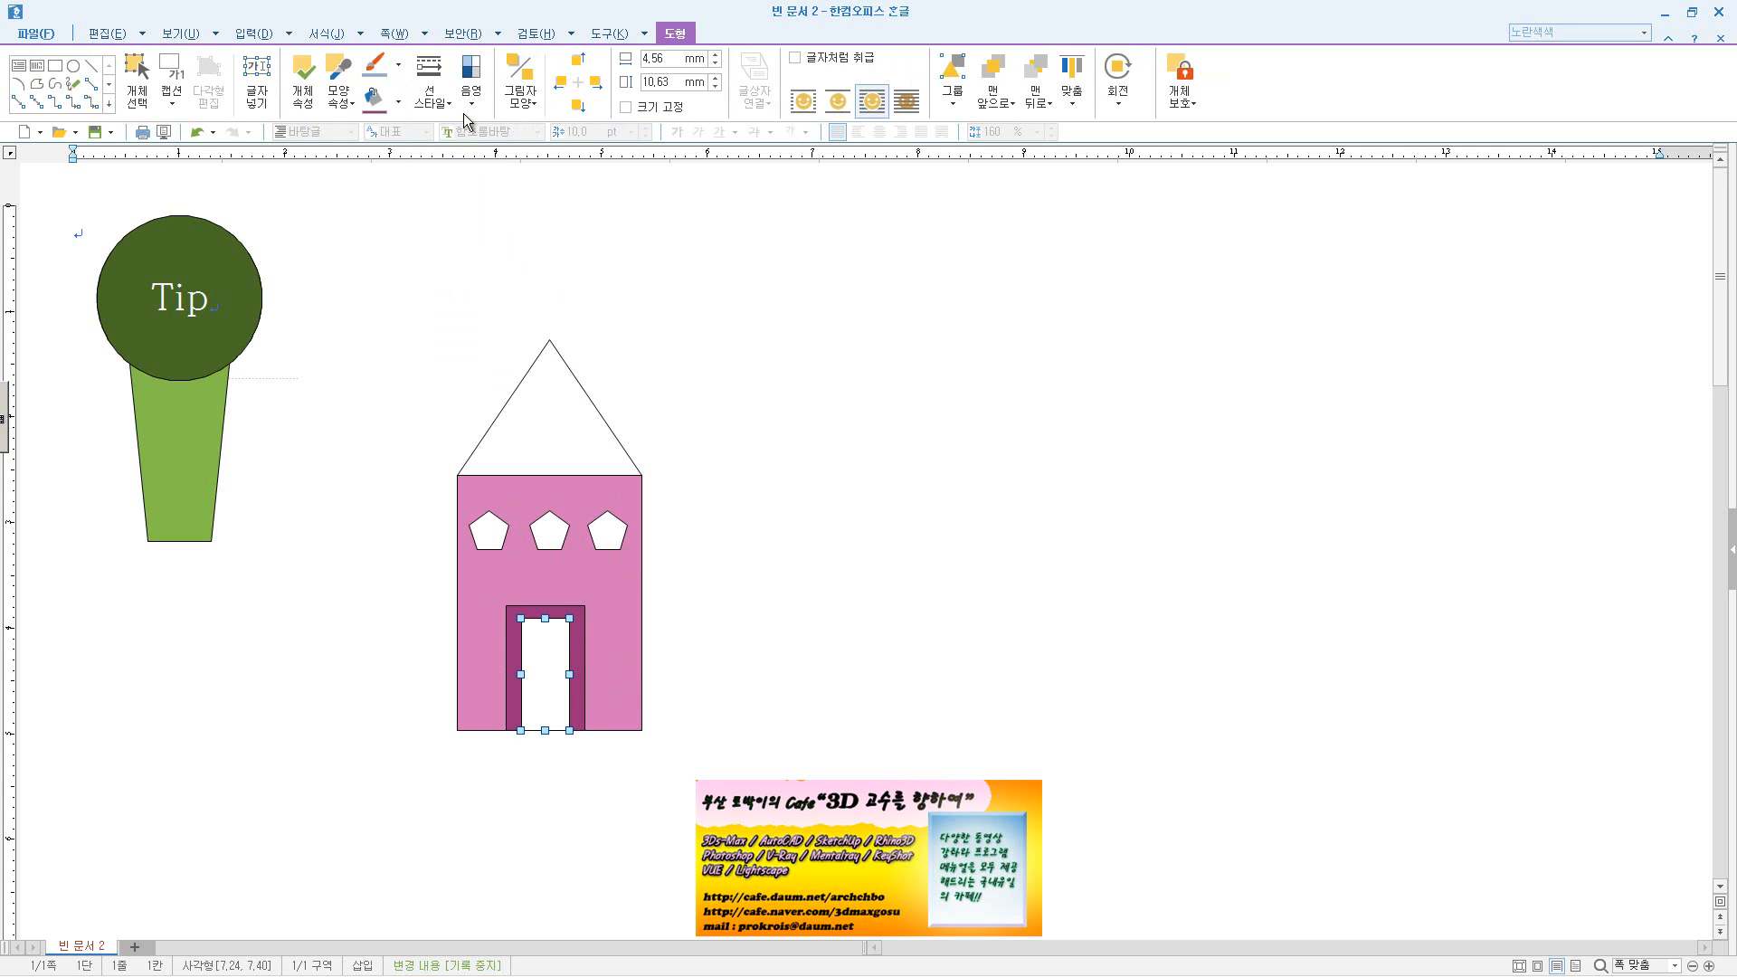
pyautogui.click(399, 107)
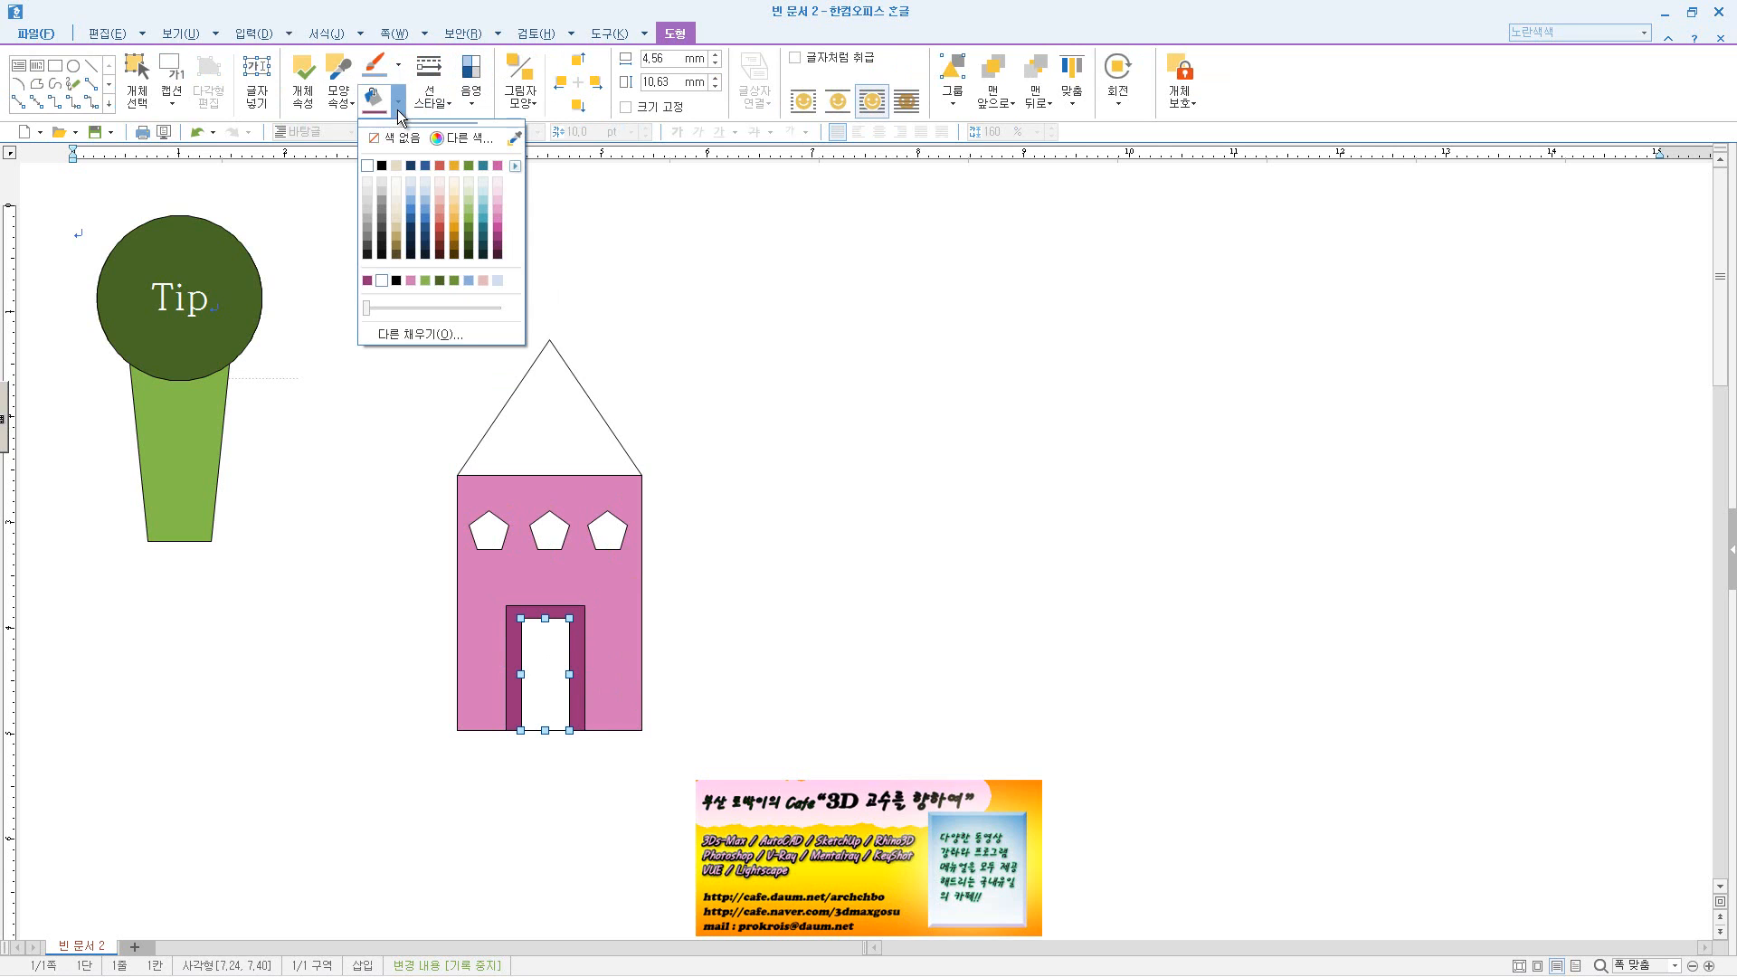
pyautogui.click(497, 217)
# - Fill the roof triangle with dark blue
pyautogui.click(597, 408)
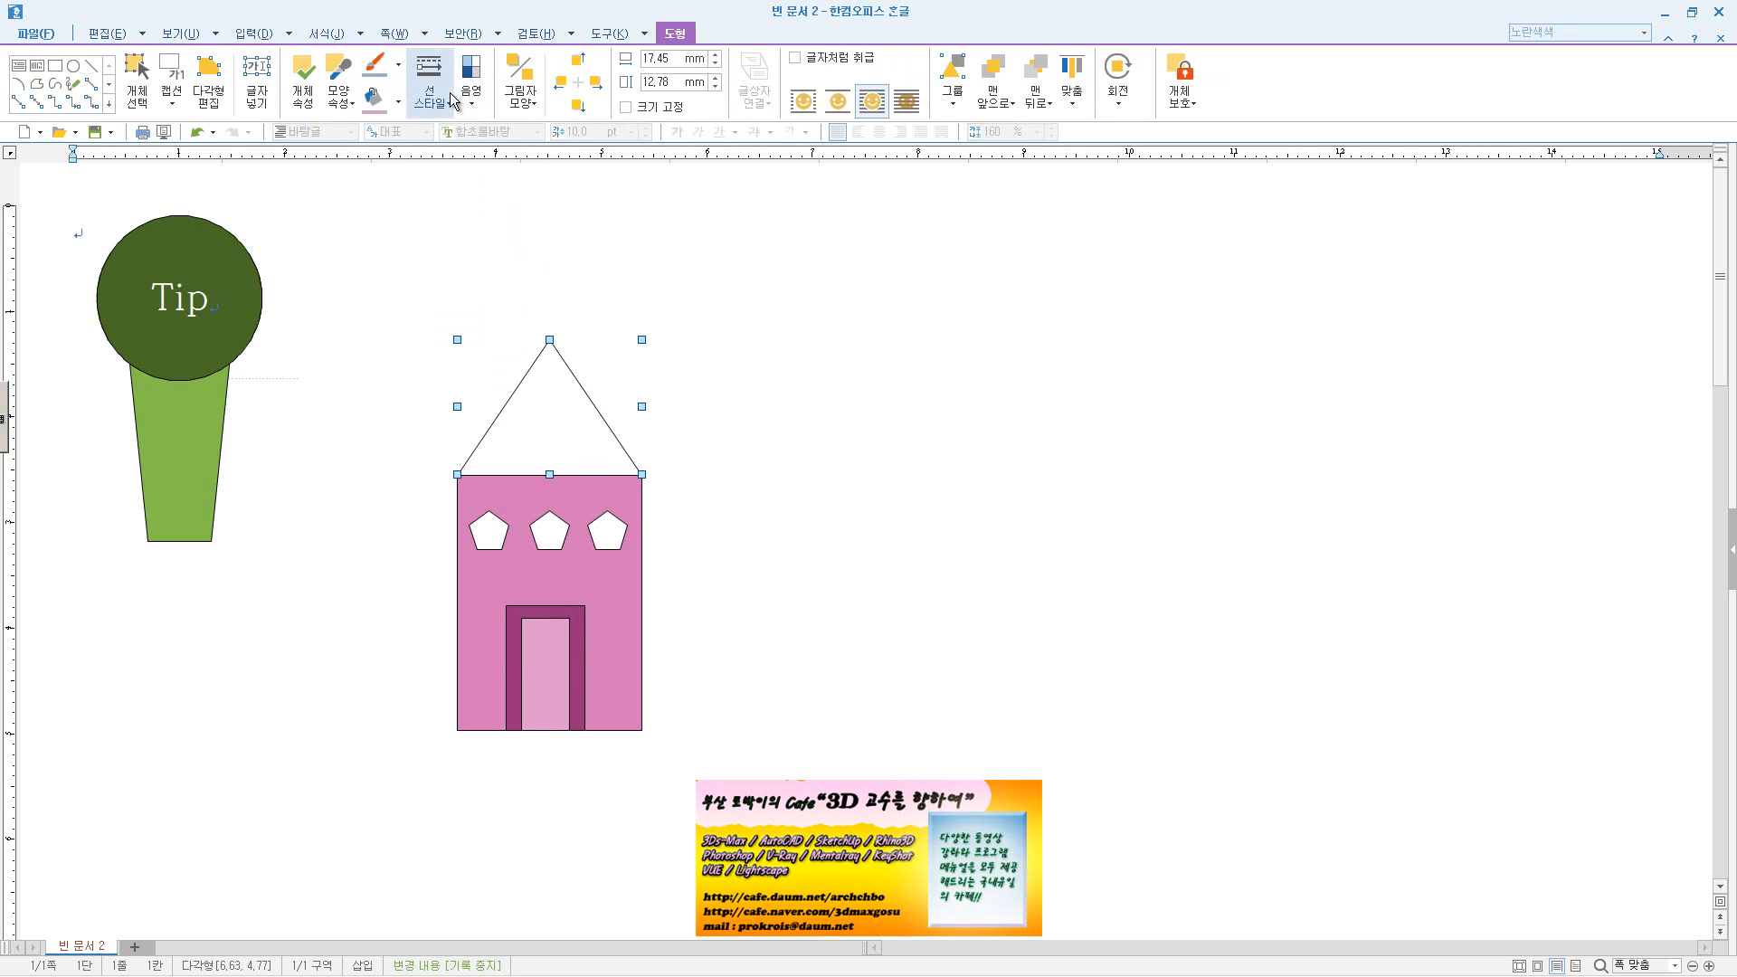
pyautogui.click(399, 107)
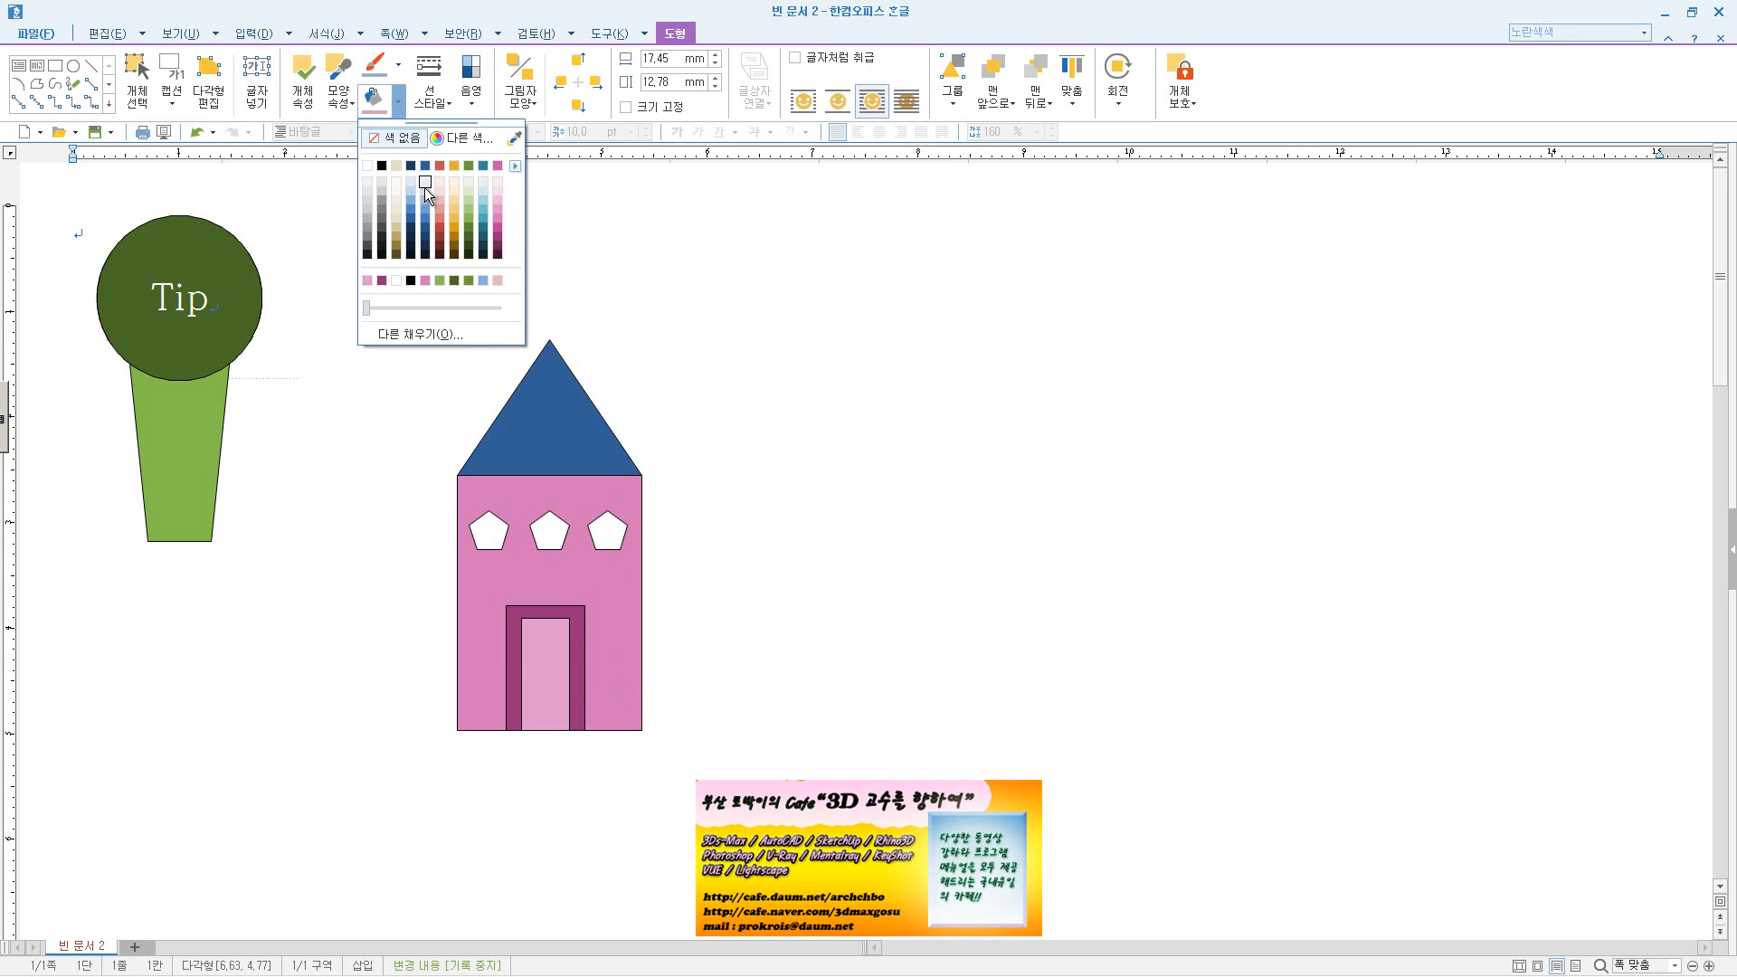
pyautogui.click(425, 239)
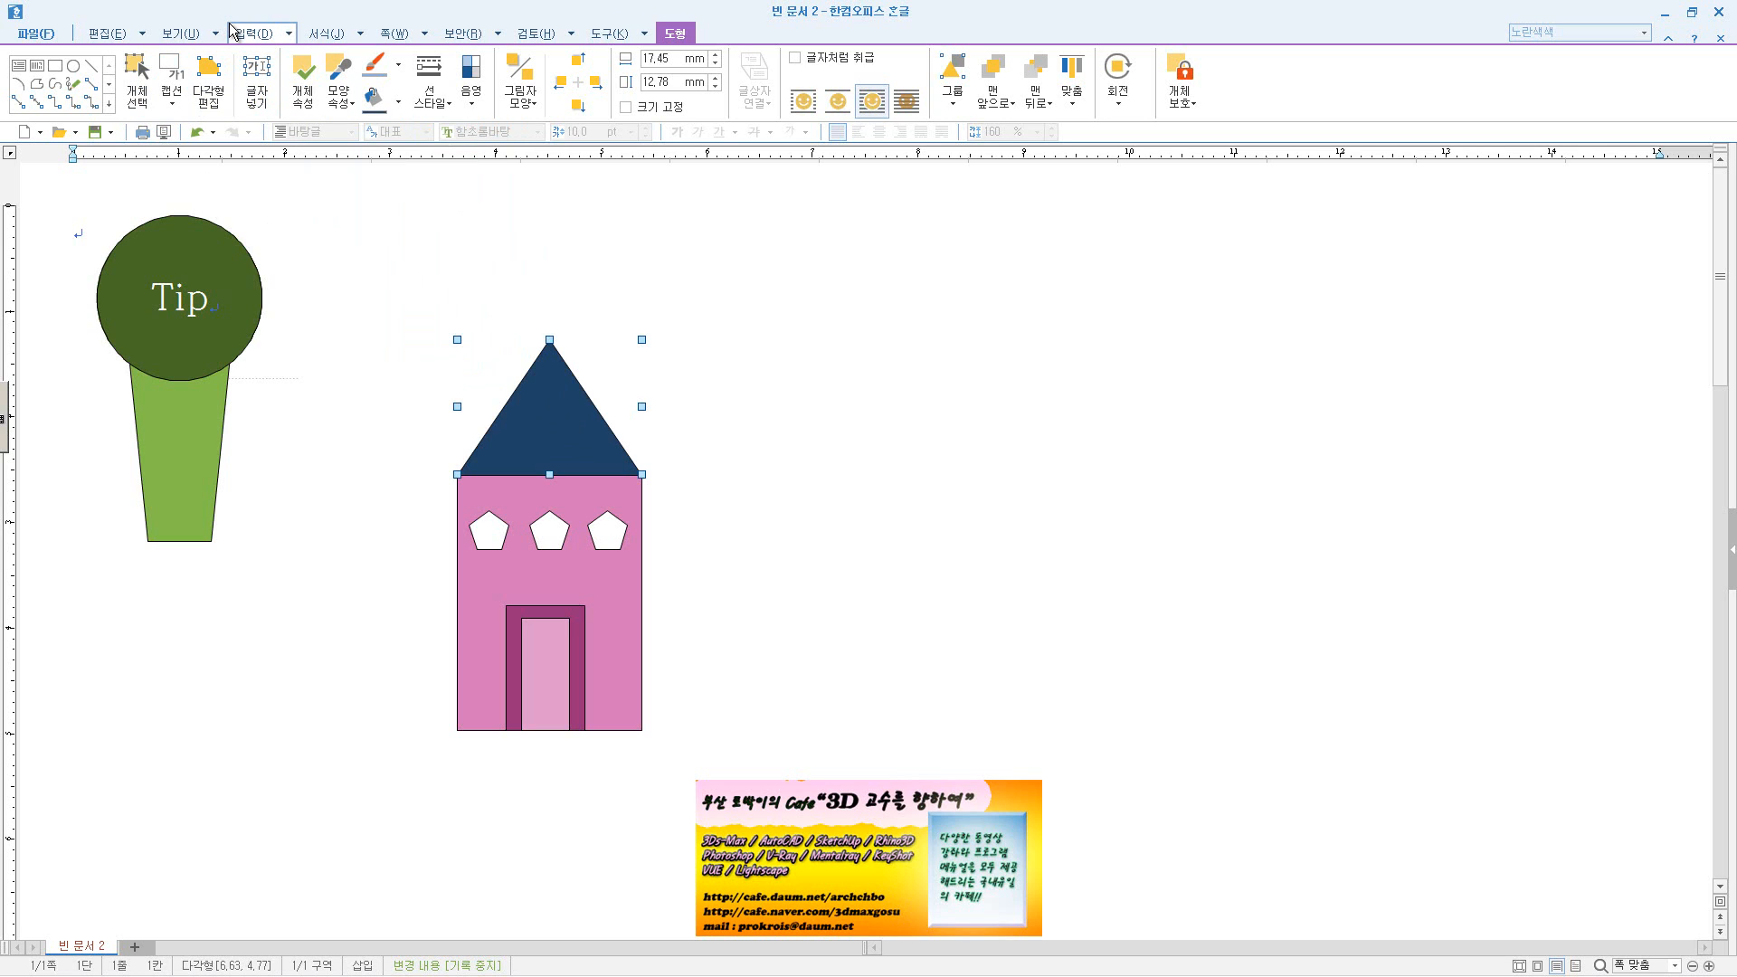
# - Draw a chimney rectangle about 1 by 3.9 mm over the roof's right slope
pyautogui.click(55, 65)
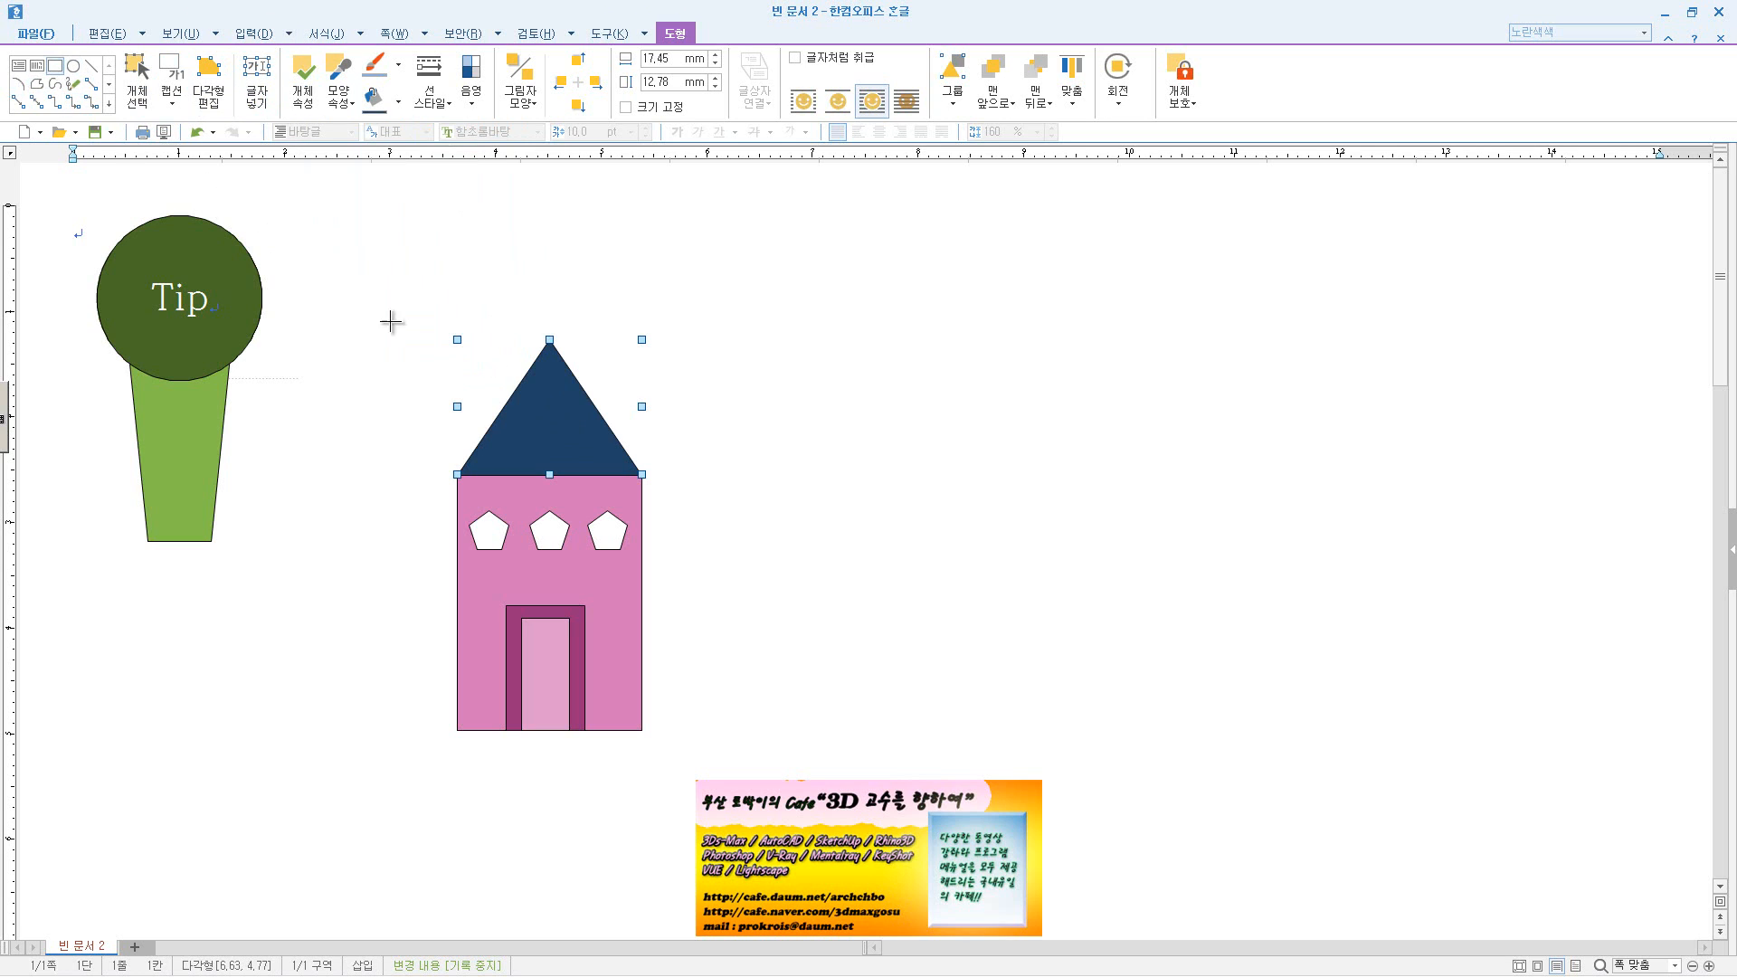
pyautogui.moveTo(591, 413)
pyautogui.mouseDown()
pyautogui.moveTo(603, 372)
pyautogui.moveTo(611, 430)
pyautogui.moveTo(616, 412)
pyautogui.mouseUp()
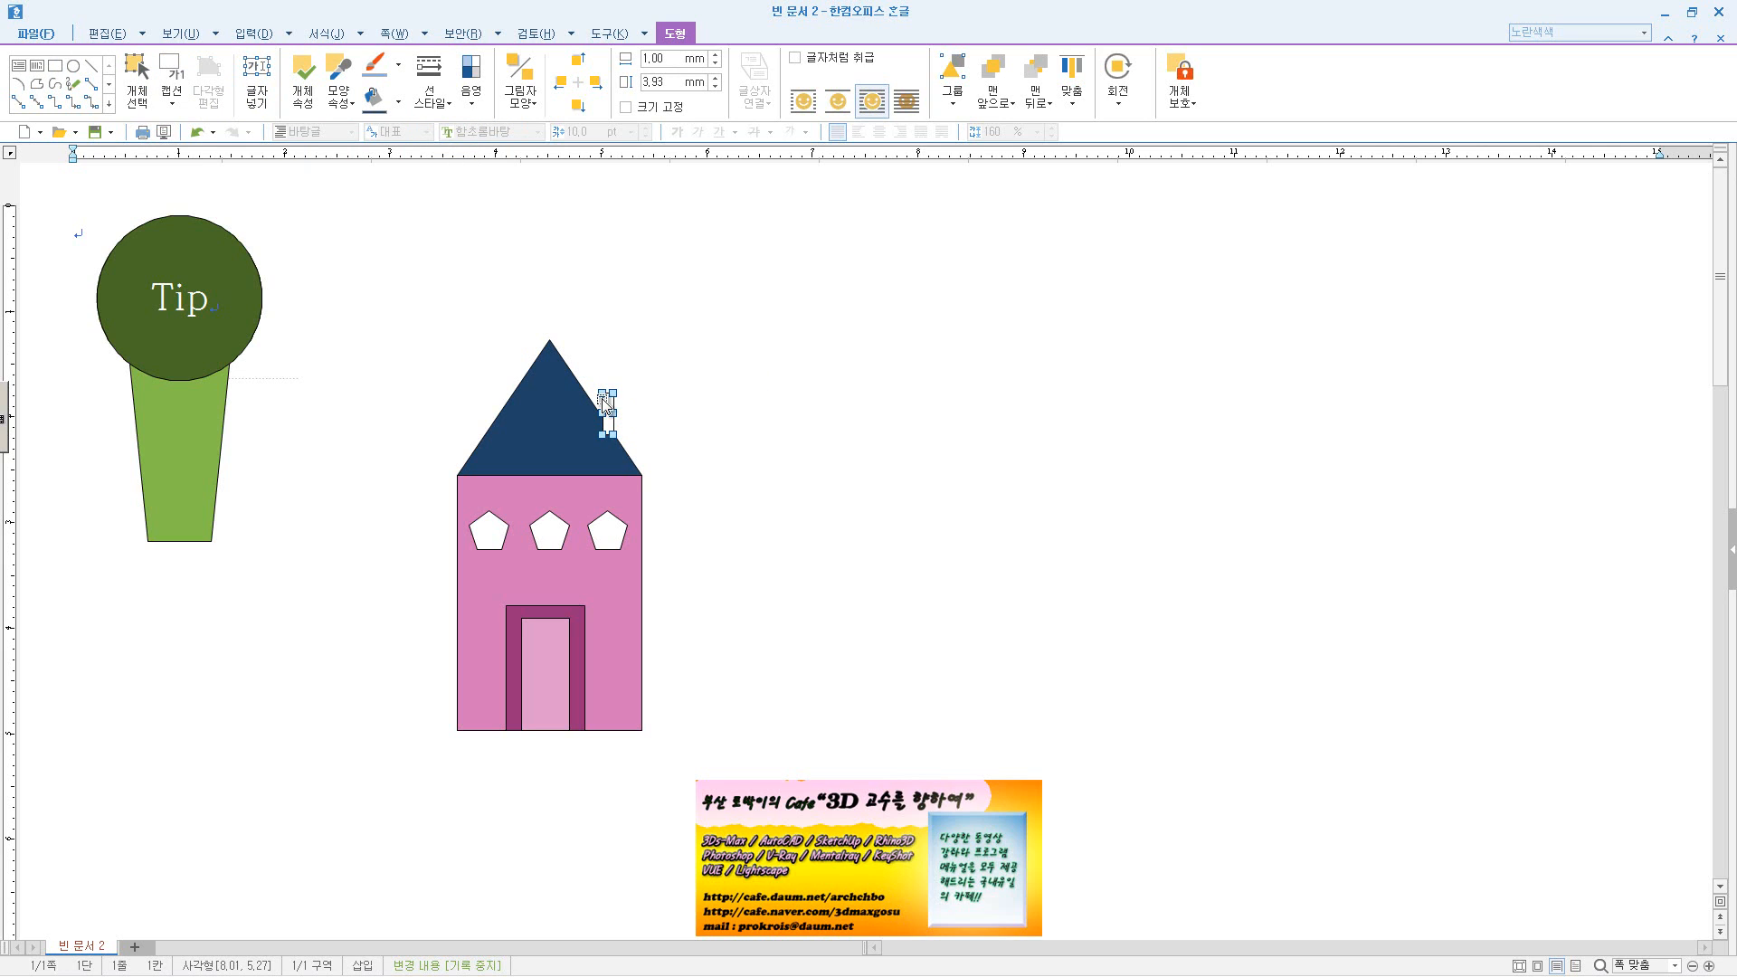
pyautogui.click(702, 450)
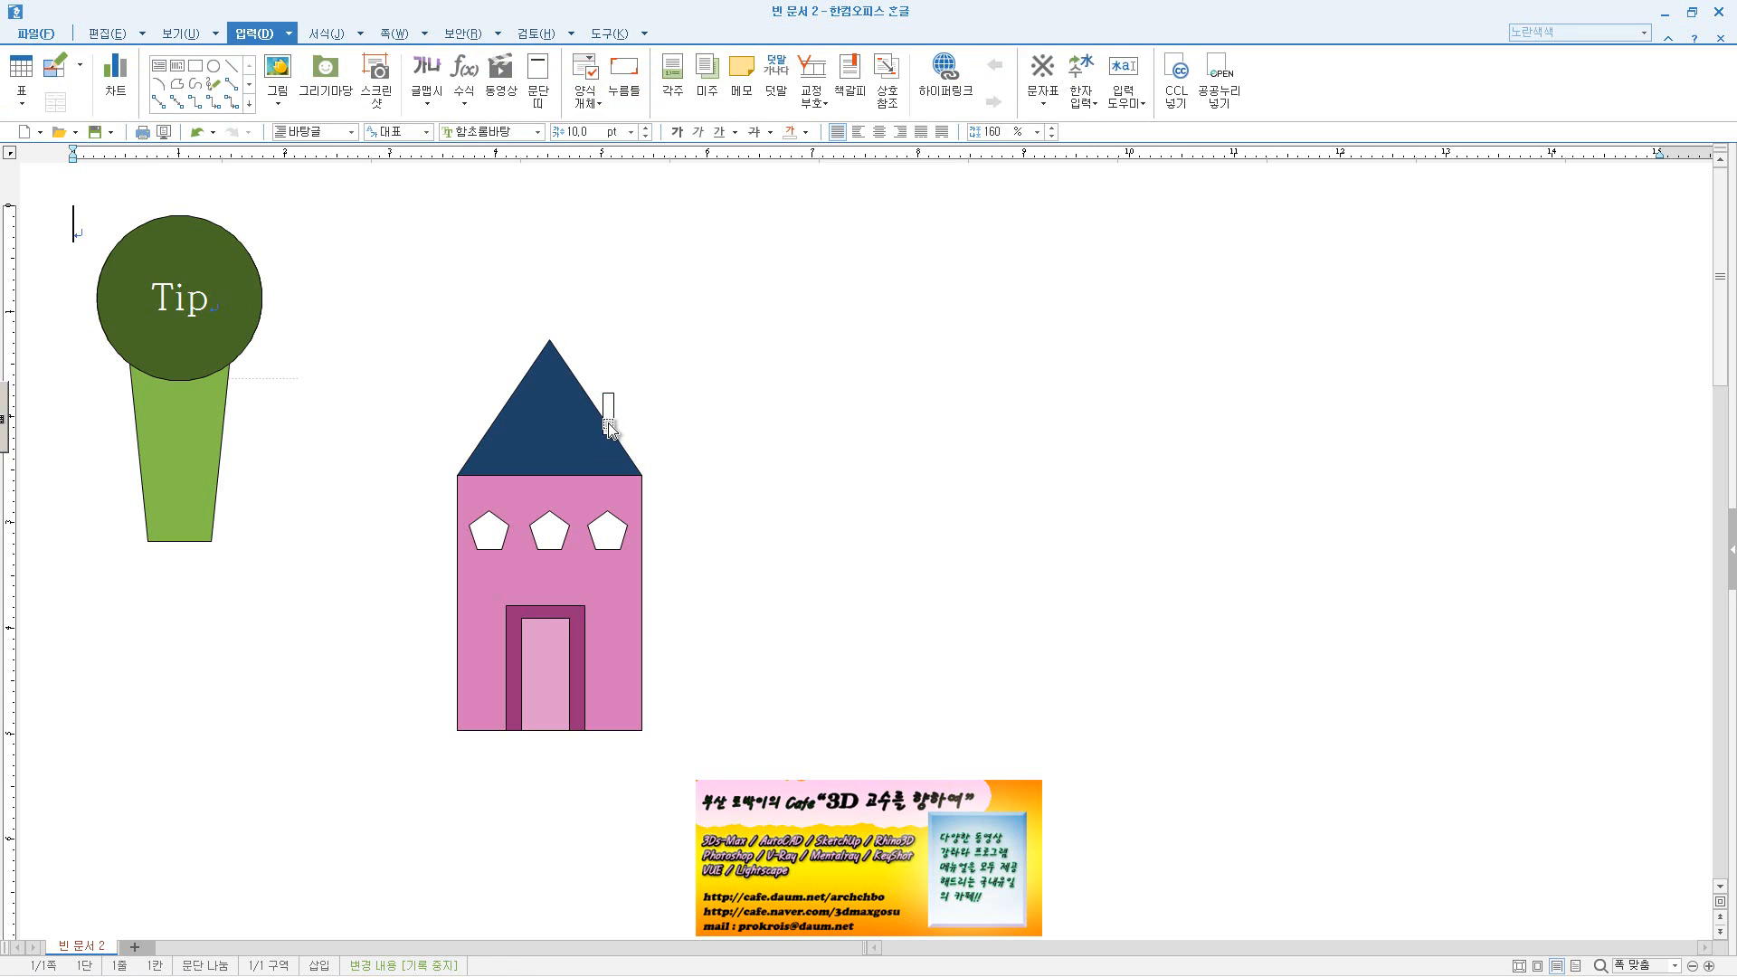
# - Fill the chimney rectangle with green
pyautogui.click(610, 427)
pyautogui.click(379, 98)
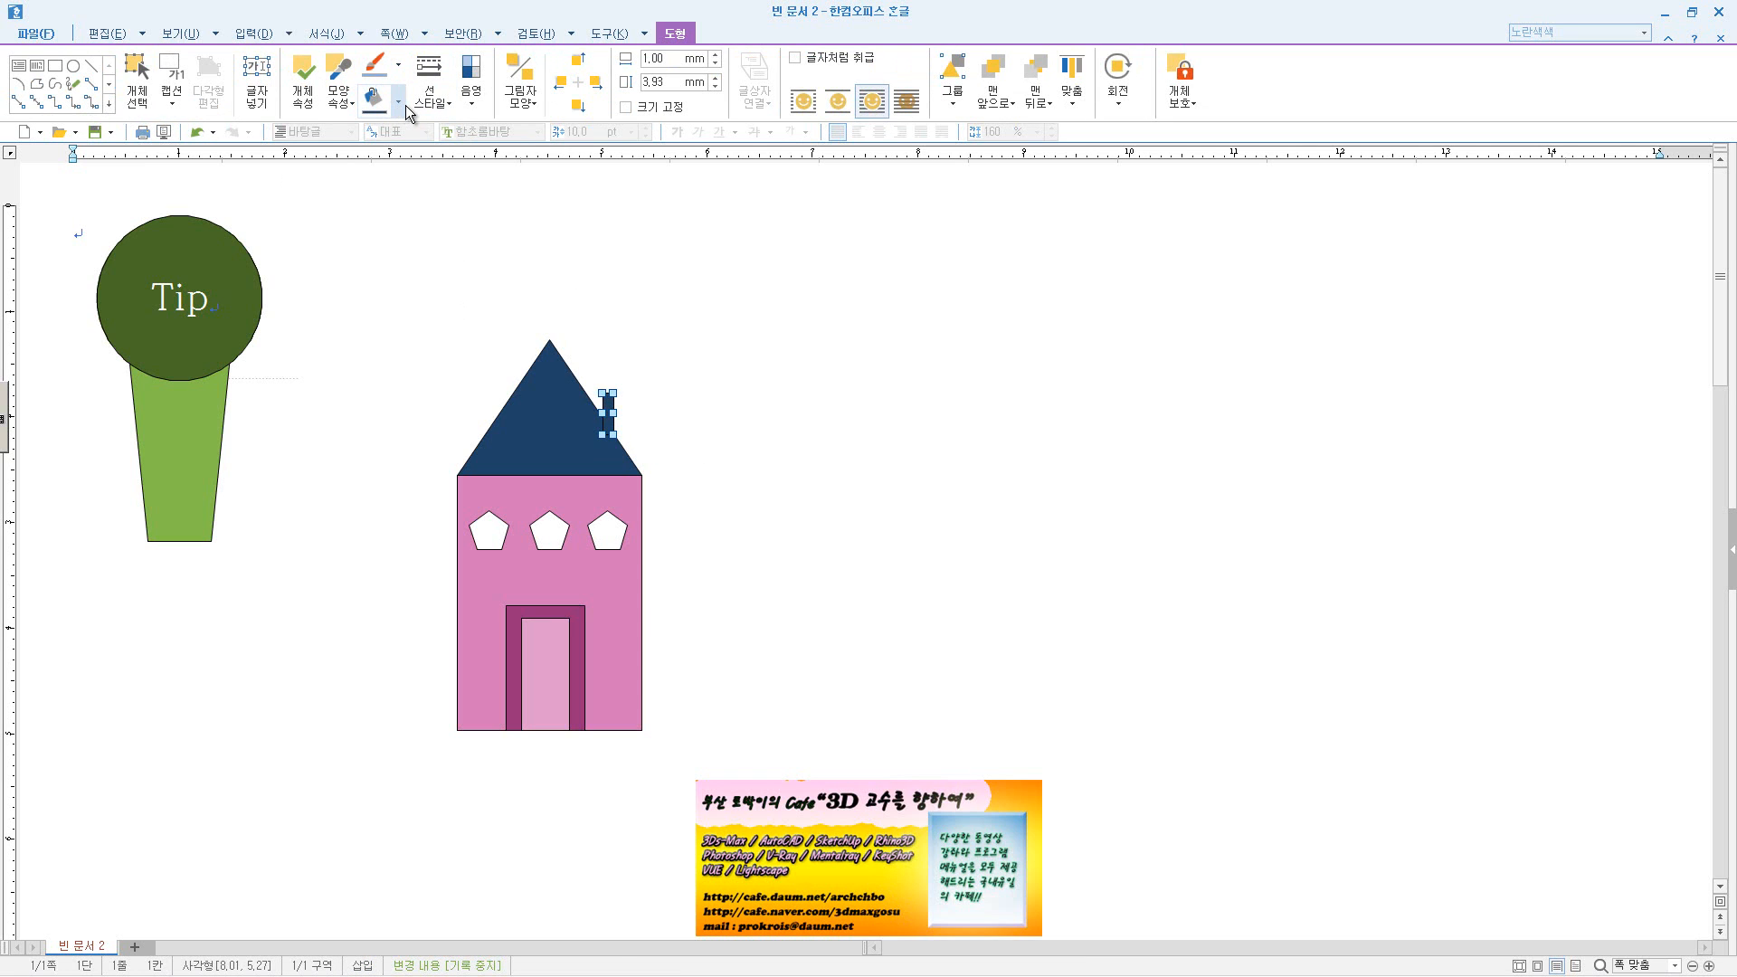
pyautogui.click(398, 102)
pyautogui.click(468, 226)
pyautogui.click(667, 456)
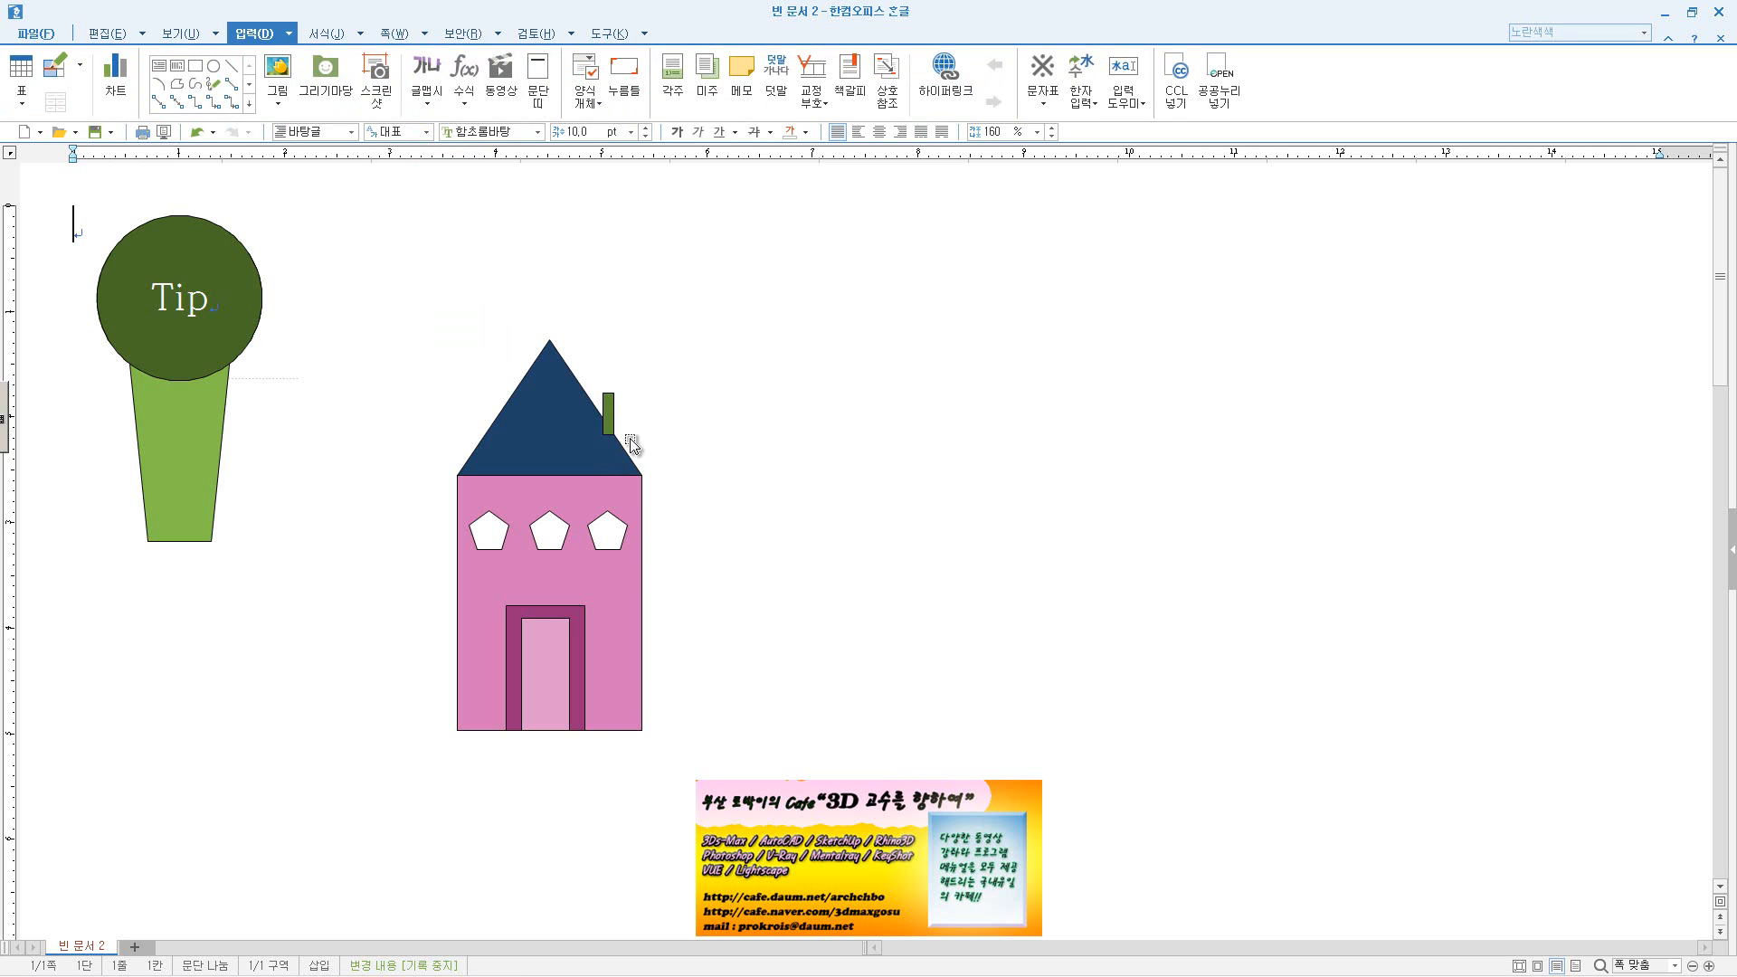
pyautogui.click(576, 438)
pyautogui.rightClick(575, 436)
pyautogui.click(742, 414)
pyautogui.click(611, 403)
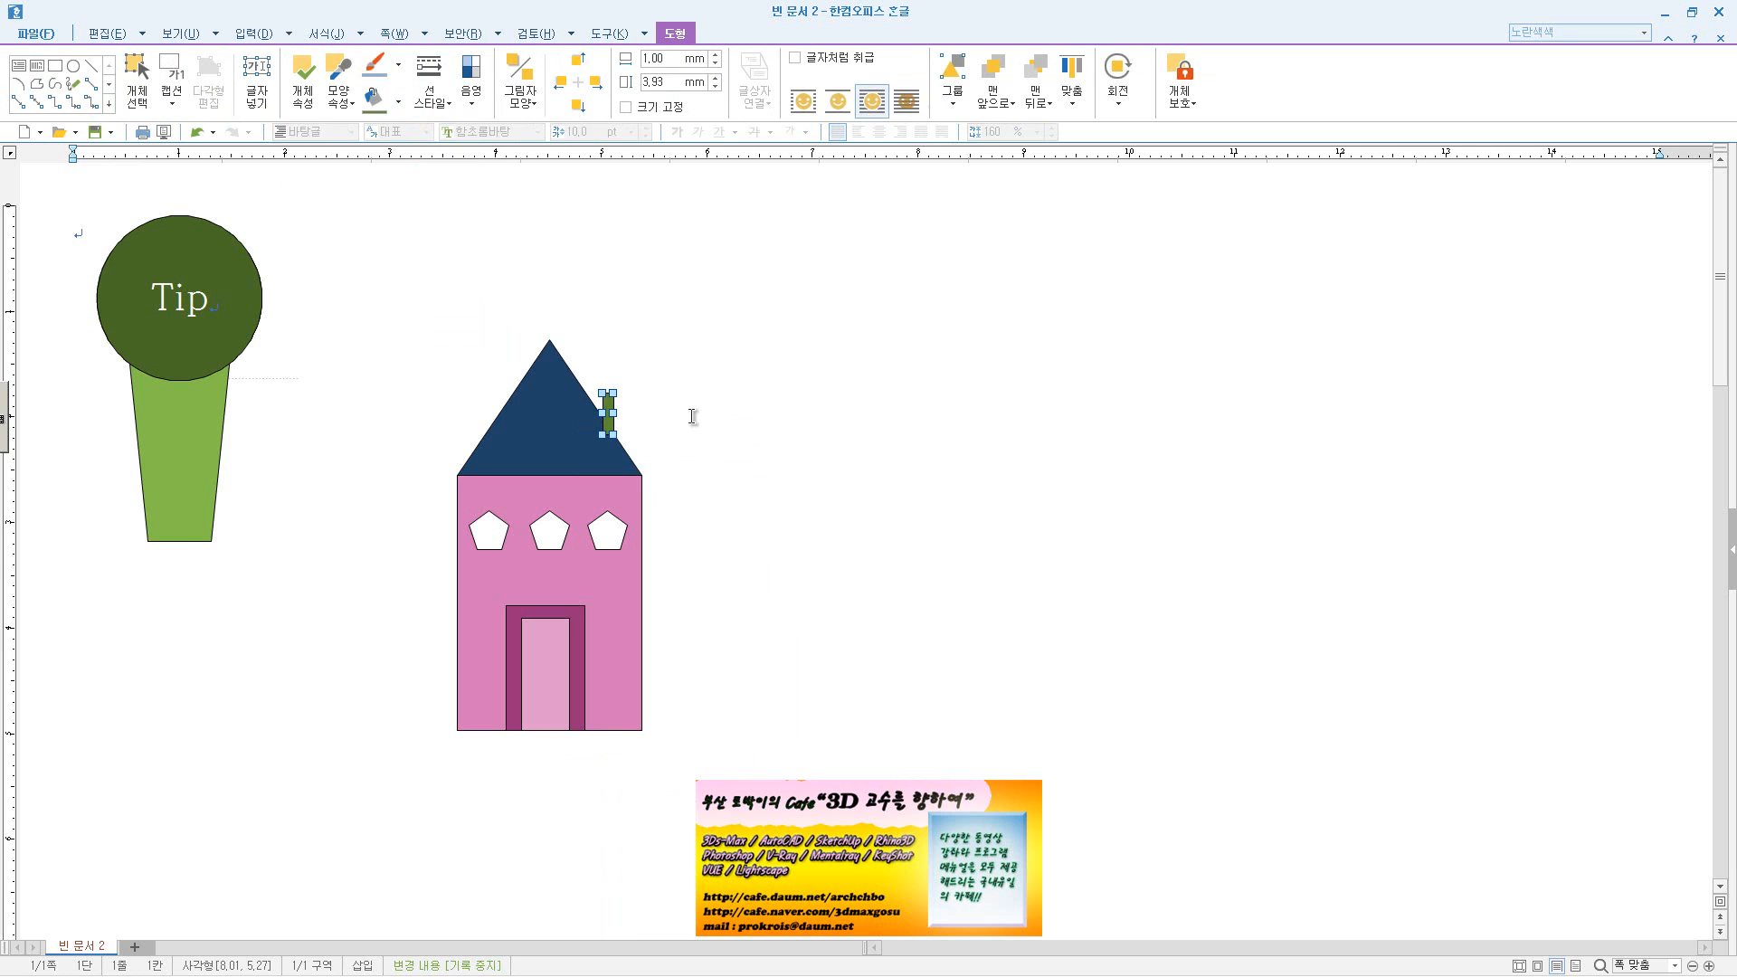
pyautogui.click(692, 416)
# - Bring the roof triangle one level forward (앞으로) so it overlaps the chimney's base
pyautogui.click(541, 416)
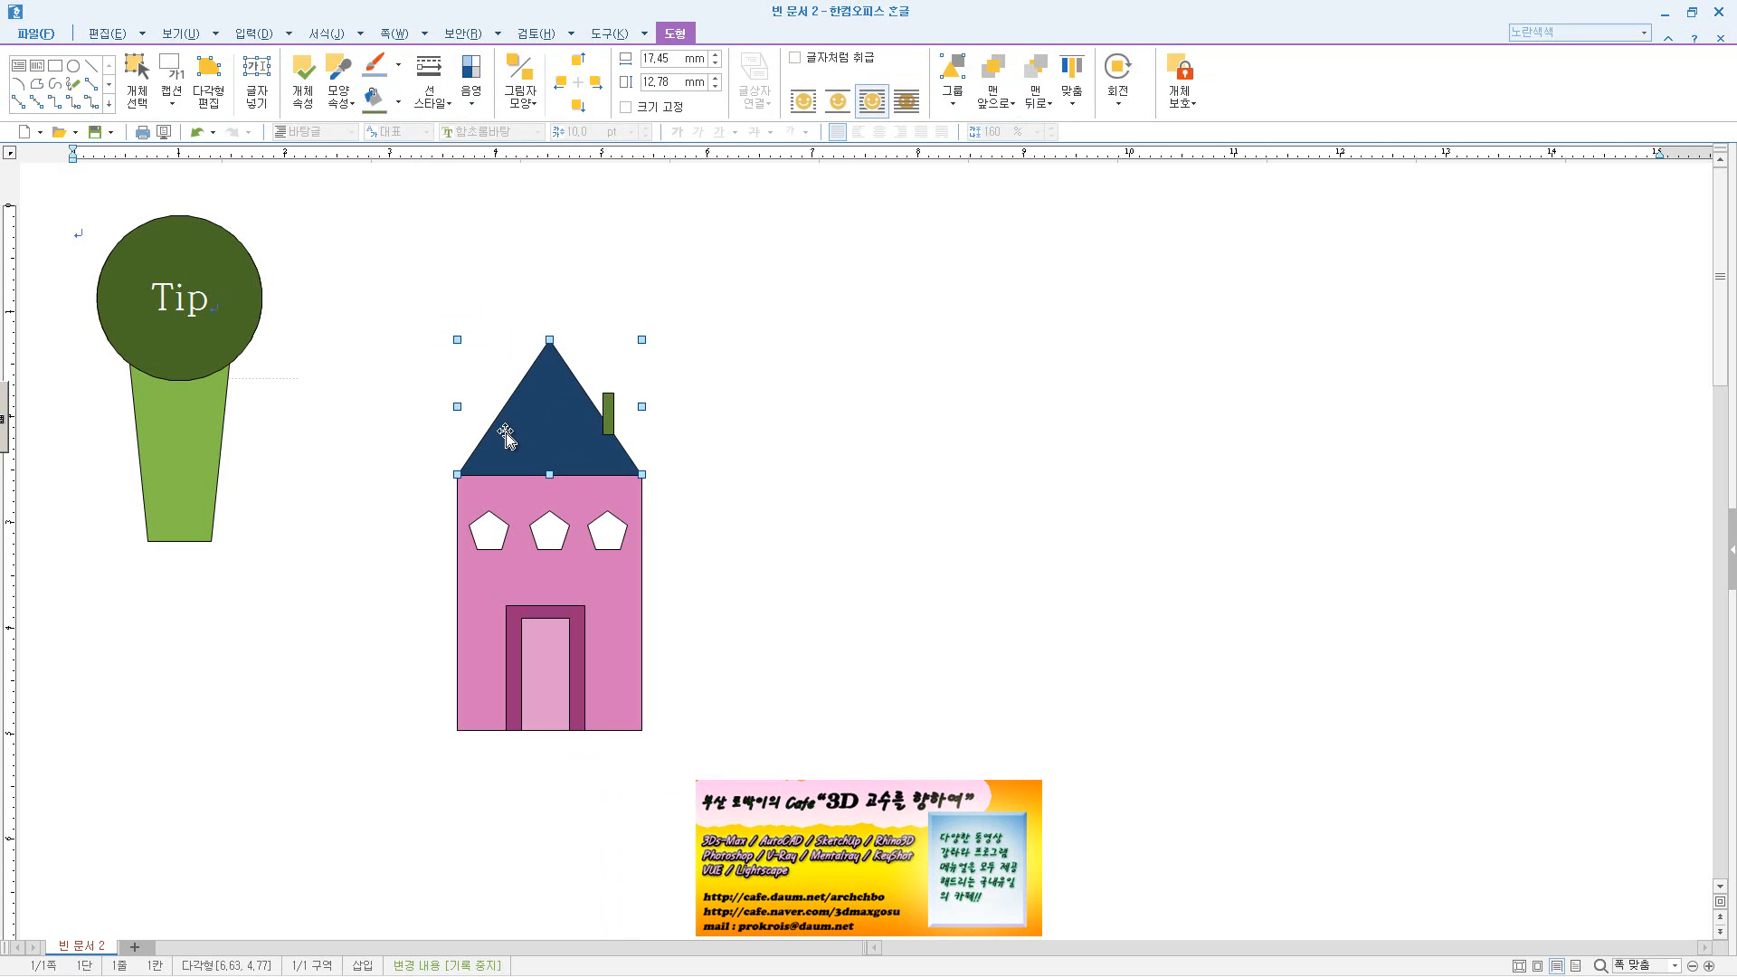
pyautogui.click(996, 95)
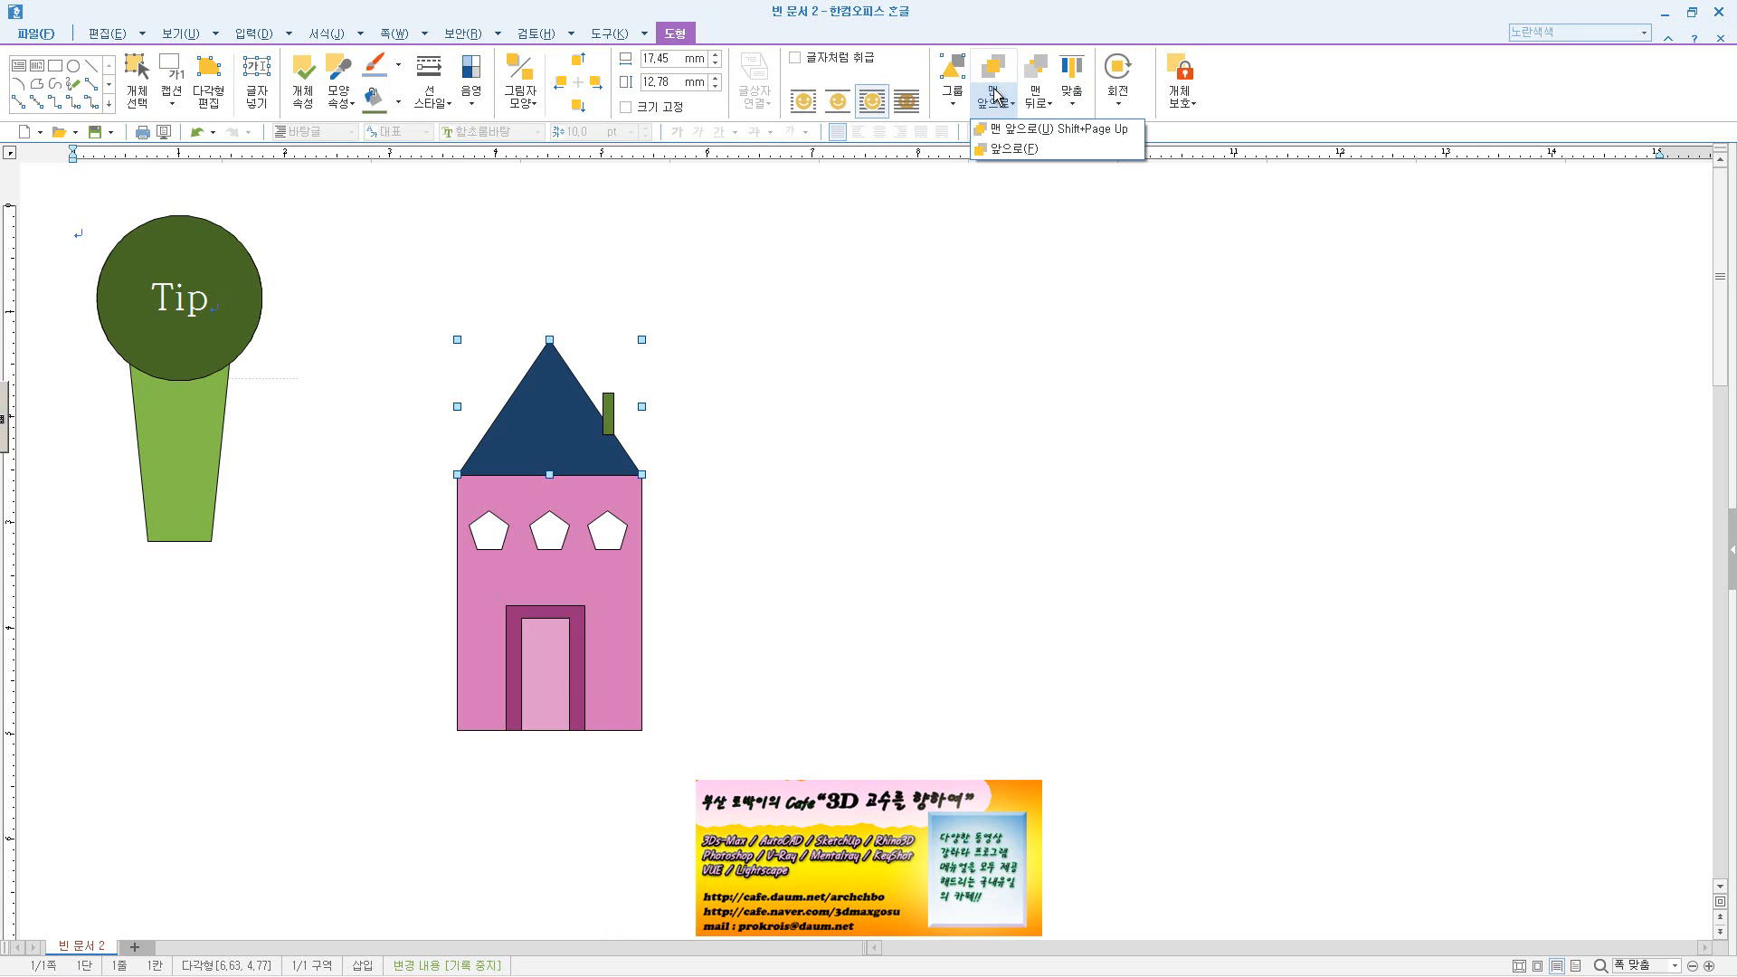
pyautogui.click(1015, 148)
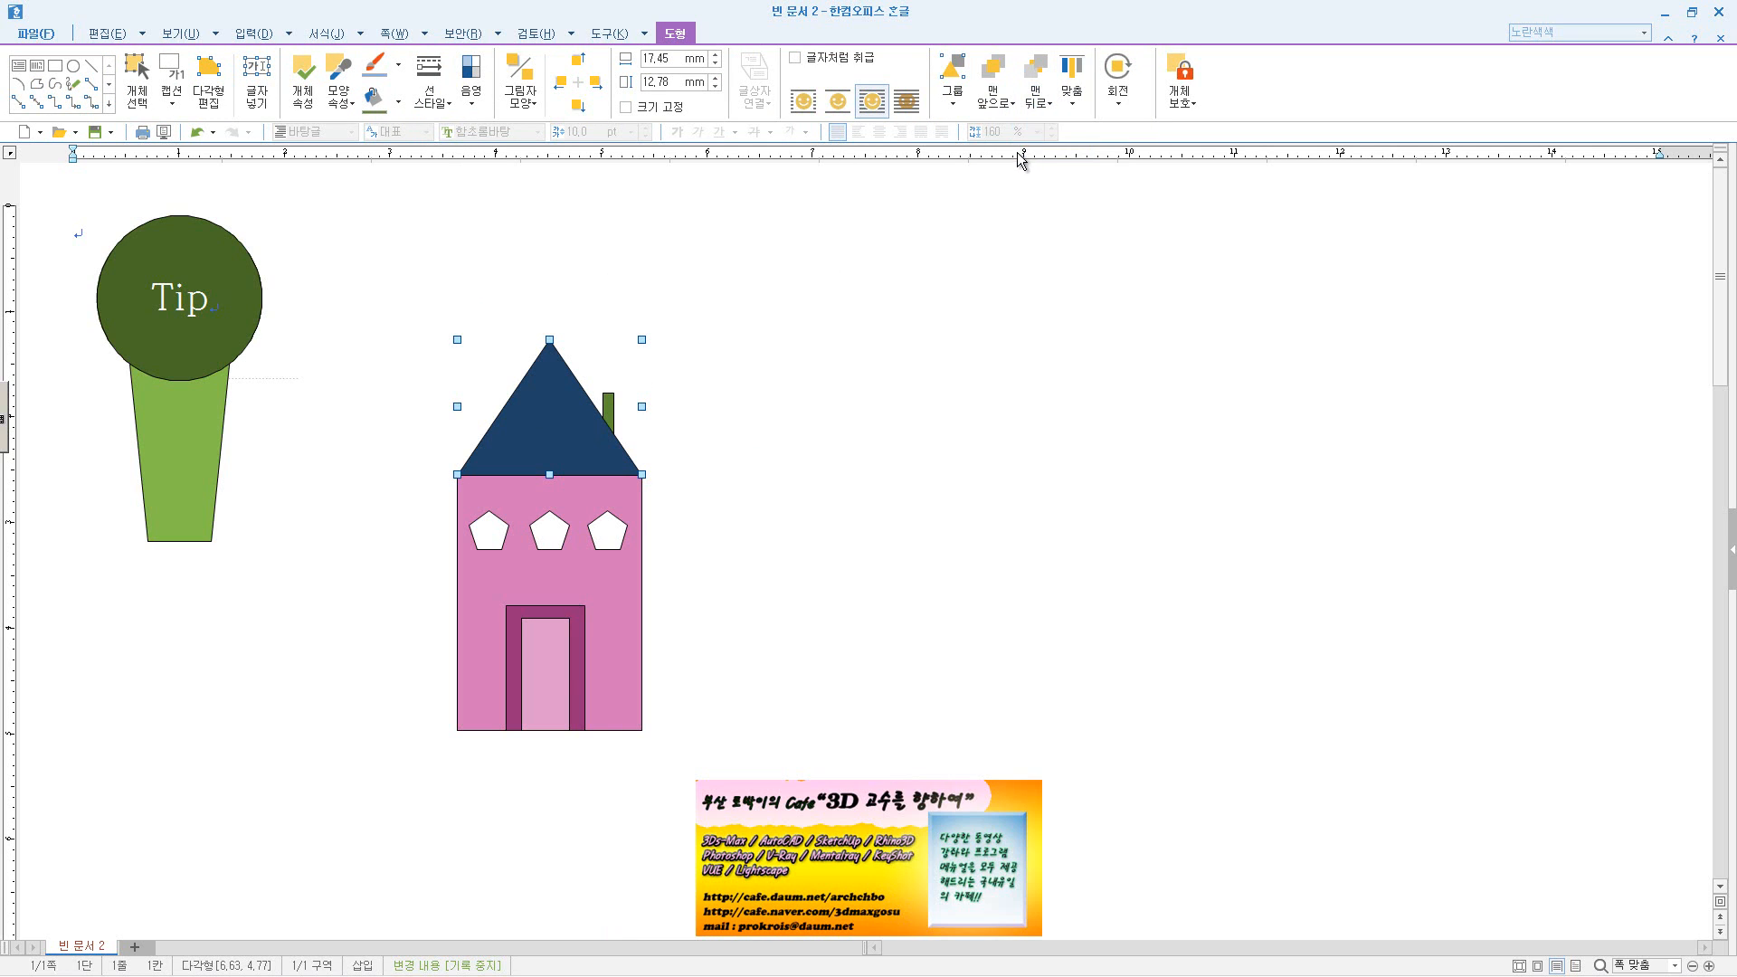
pyautogui.click(610, 502)
pyautogui.click(715, 458)
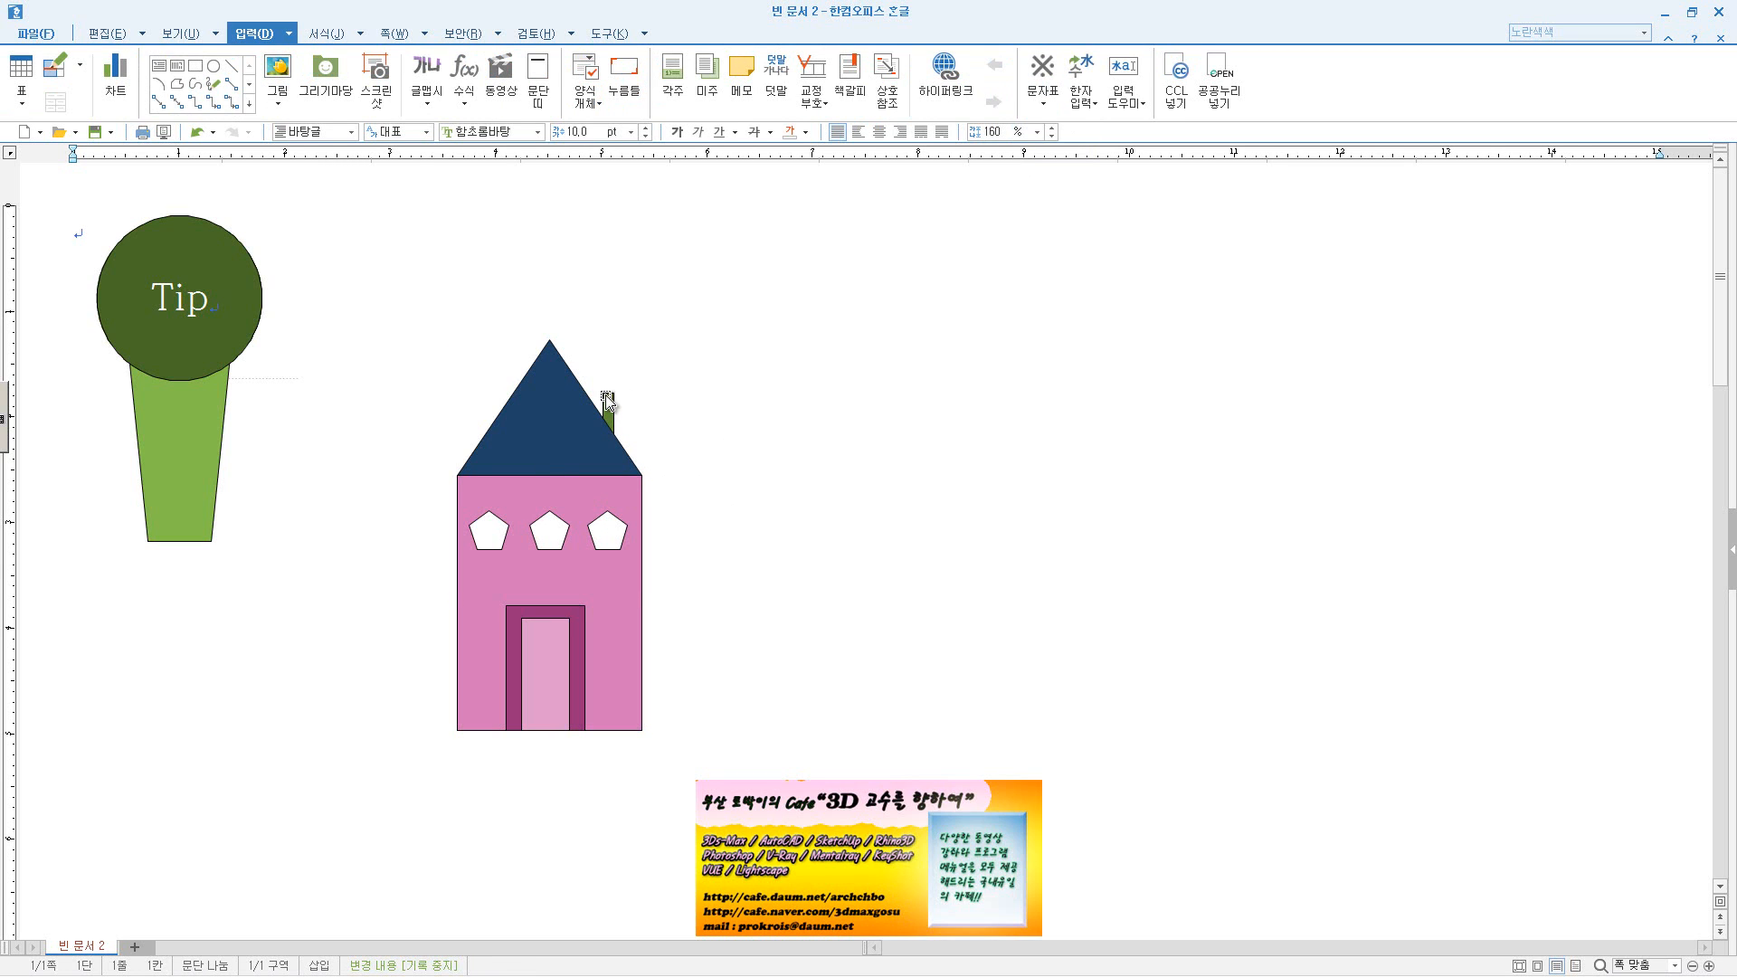
# - Group the house's roof, chimney, three windows, door shapes and body into one object (개체 묶기)
pyautogui.click(568, 408)
pyautogui.click(609, 398)
pyautogui.keyDown('shift'); pyautogui.click(490, 532); pyautogui.keyUp('shift')
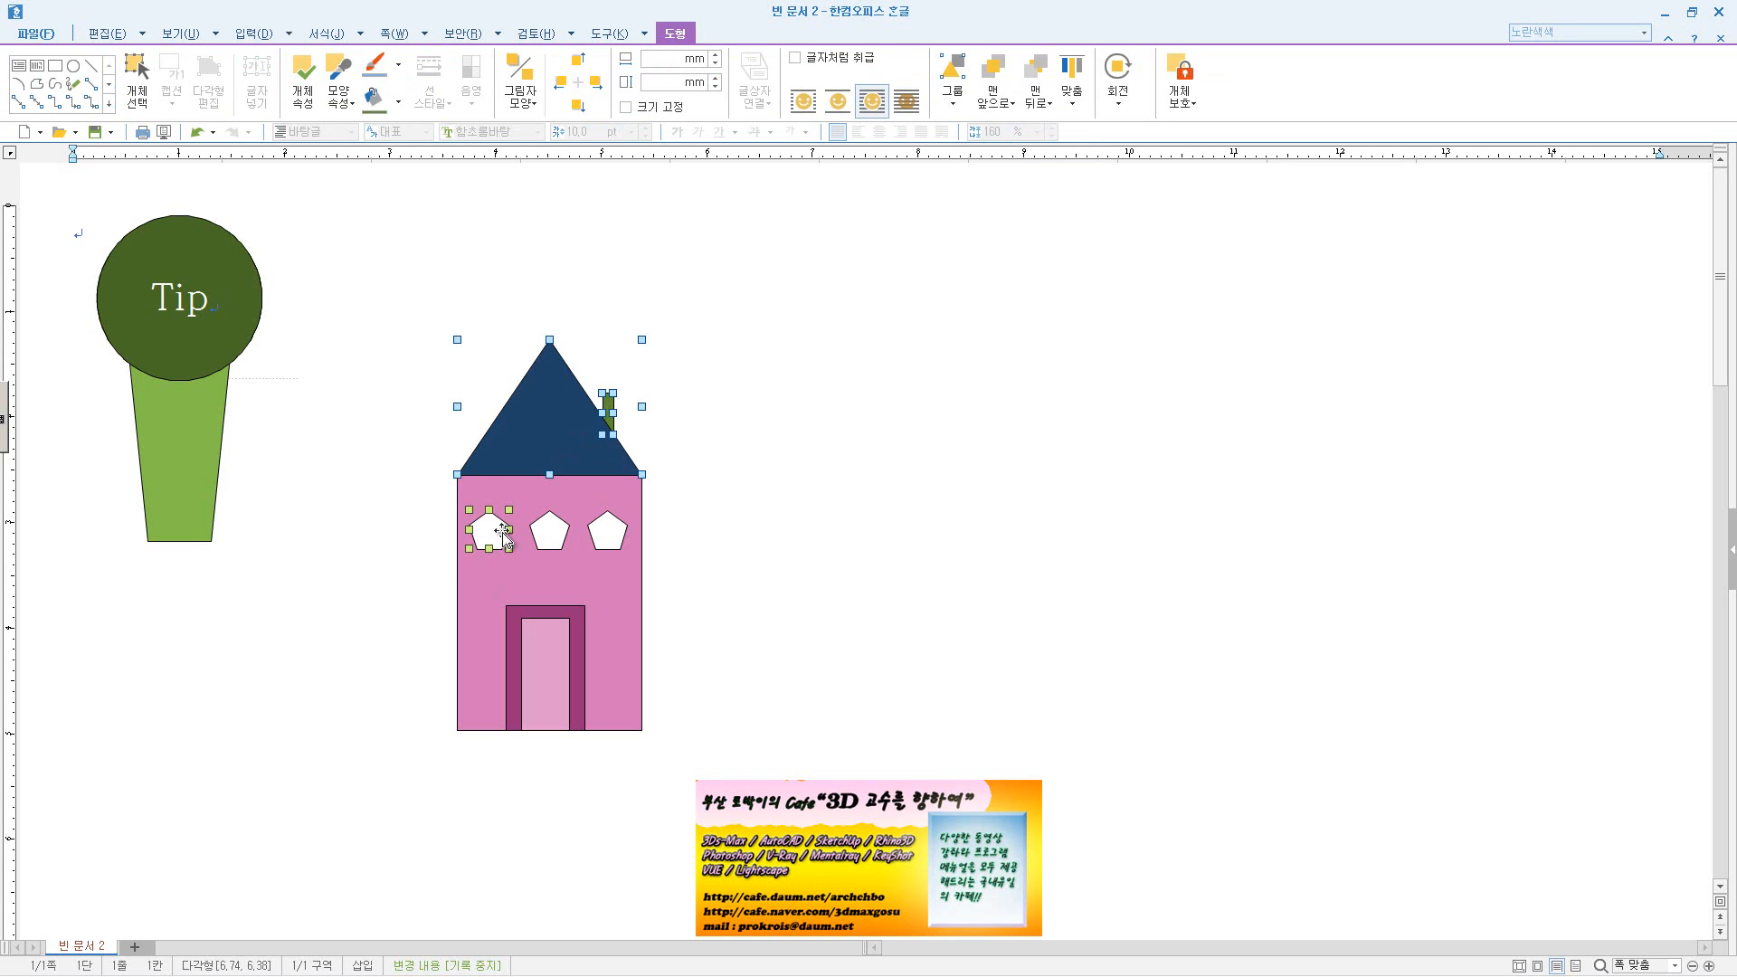
pyautogui.keyDown('shift'); pyautogui.click(553, 532); pyautogui.keyUp('shift')
pyautogui.keyDown('shift'); pyautogui.click(611, 535); pyautogui.keyUp('shift')
pyautogui.keyDown('shift'); pyautogui.click(554, 653); pyautogui.keyUp('shift')
pyautogui.keyDown('shift'); pyautogui.click(579, 633); pyautogui.keyUp('shift')
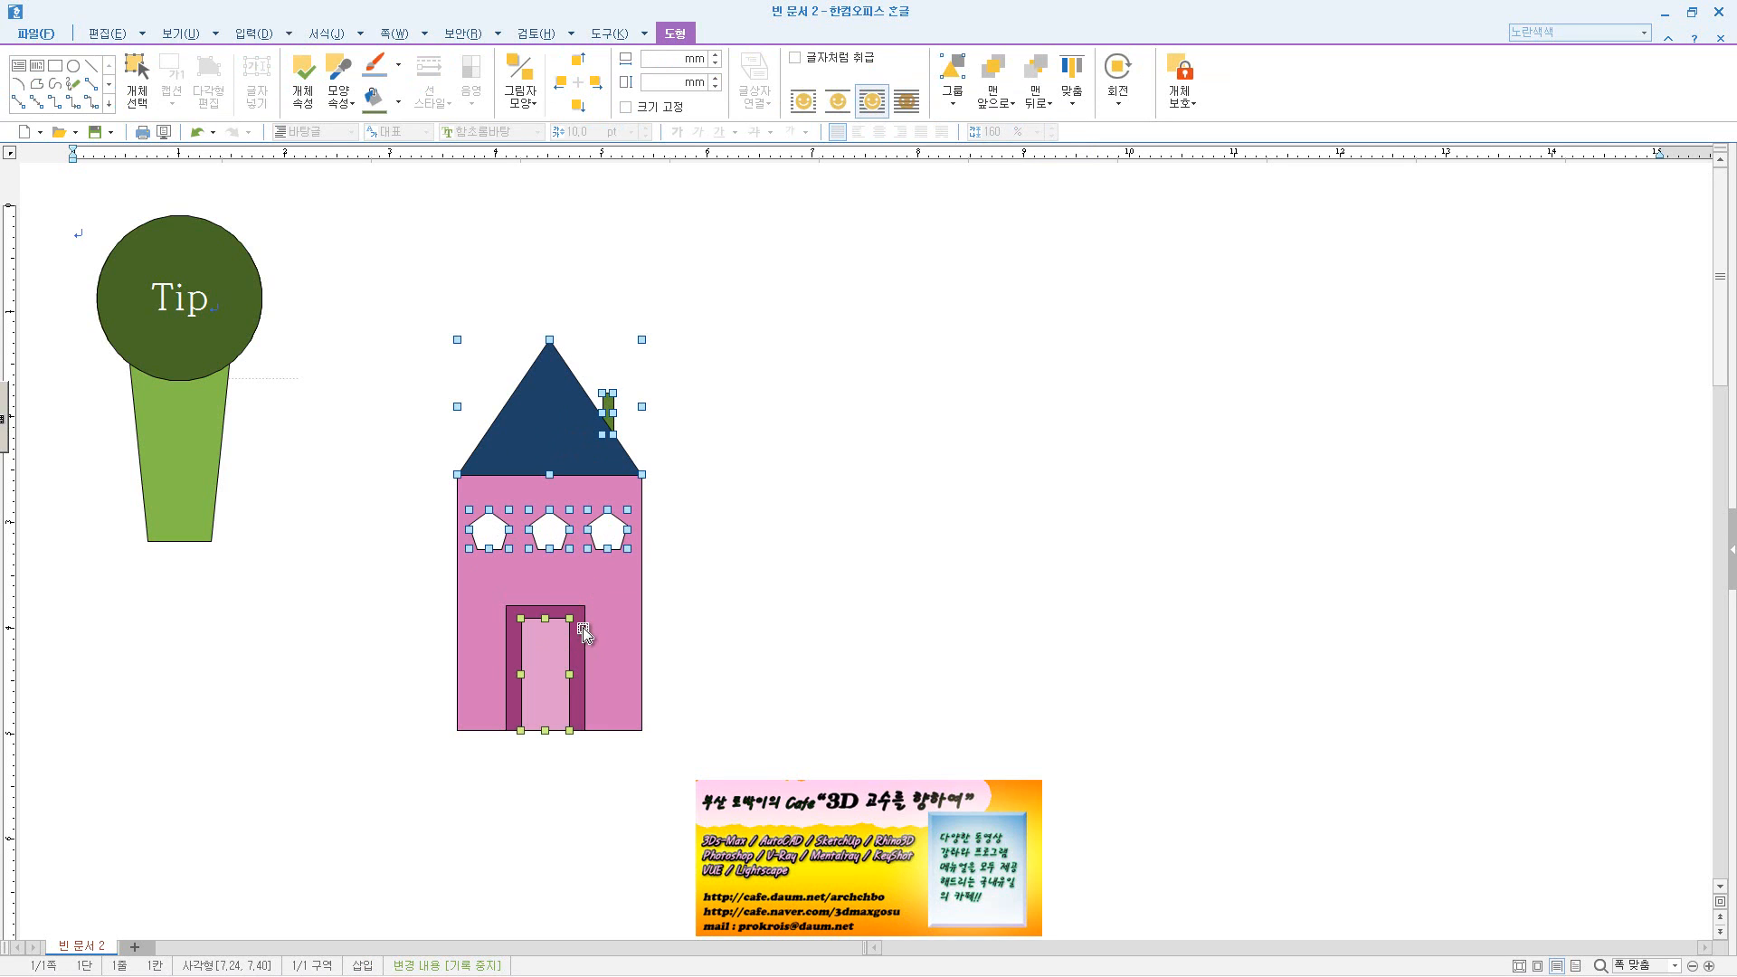
pyautogui.rightClick(620, 618)
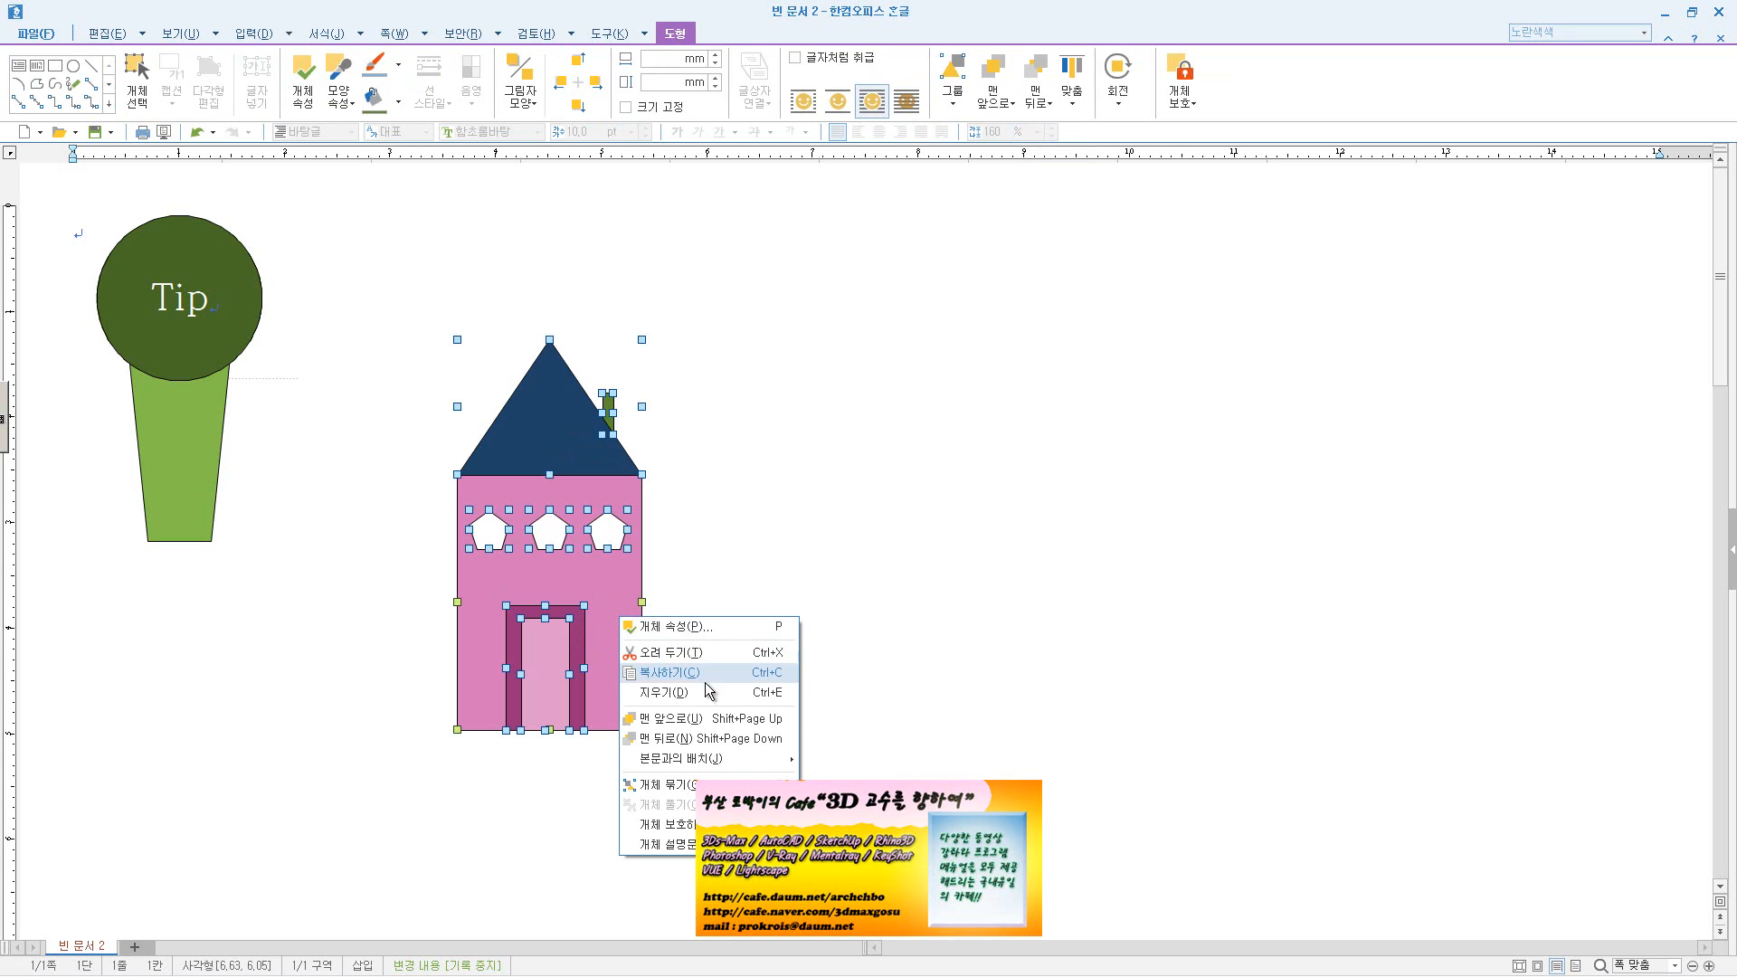
pyautogui.click(687, 784)
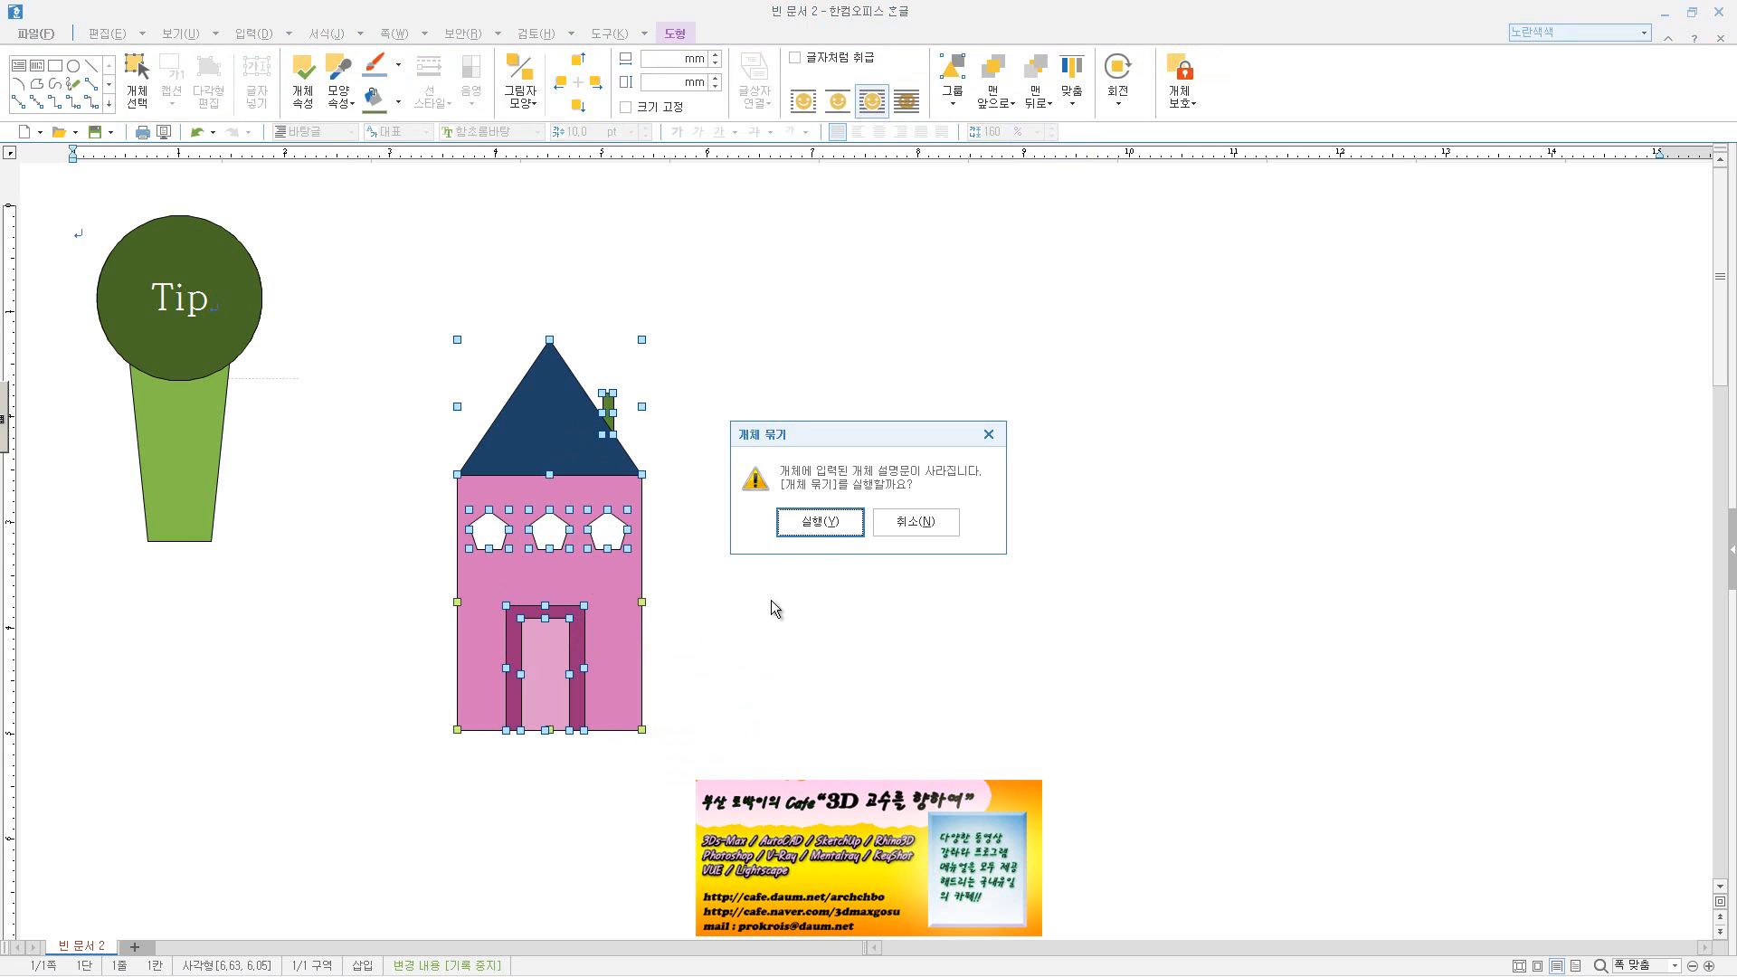
pyautogui.click(819, 520)
# - Reposition the grouped house near the Tip graphic and place a duplicate of it alongside to the right
pyautogui.moveTo(577, 550); pyautogui.dragTo(892, 443)
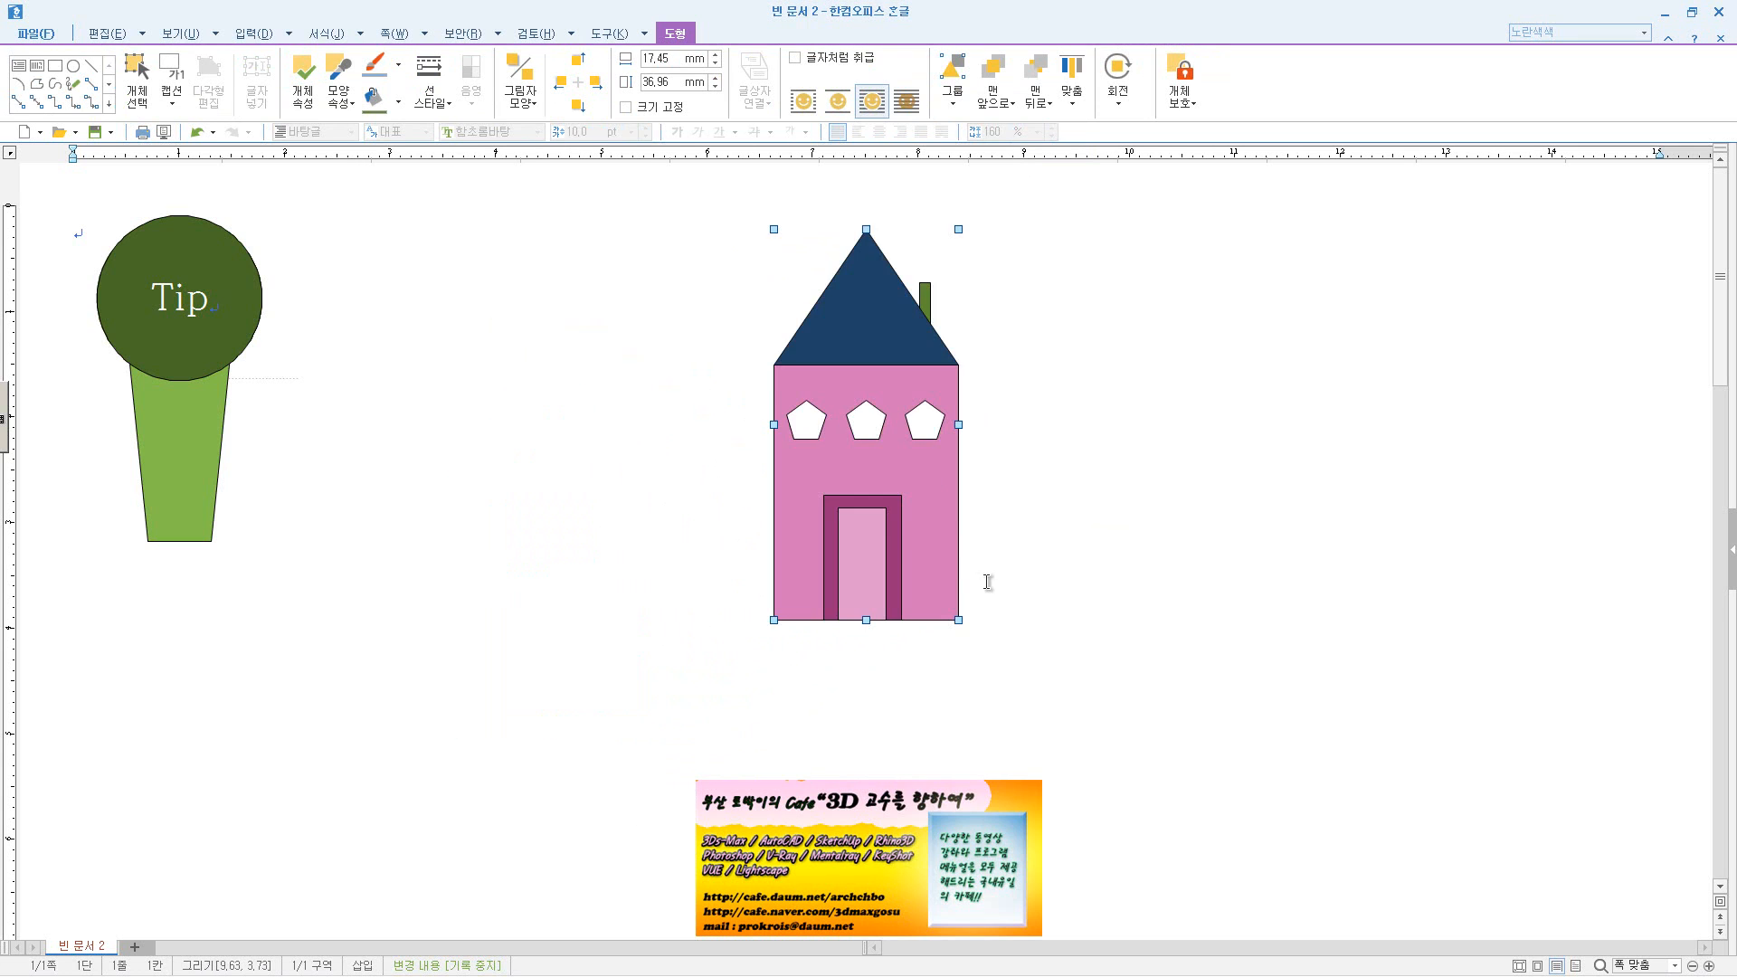
pyautogui.moveTo(896, 520); pyautogui.dragTo(780, 549)
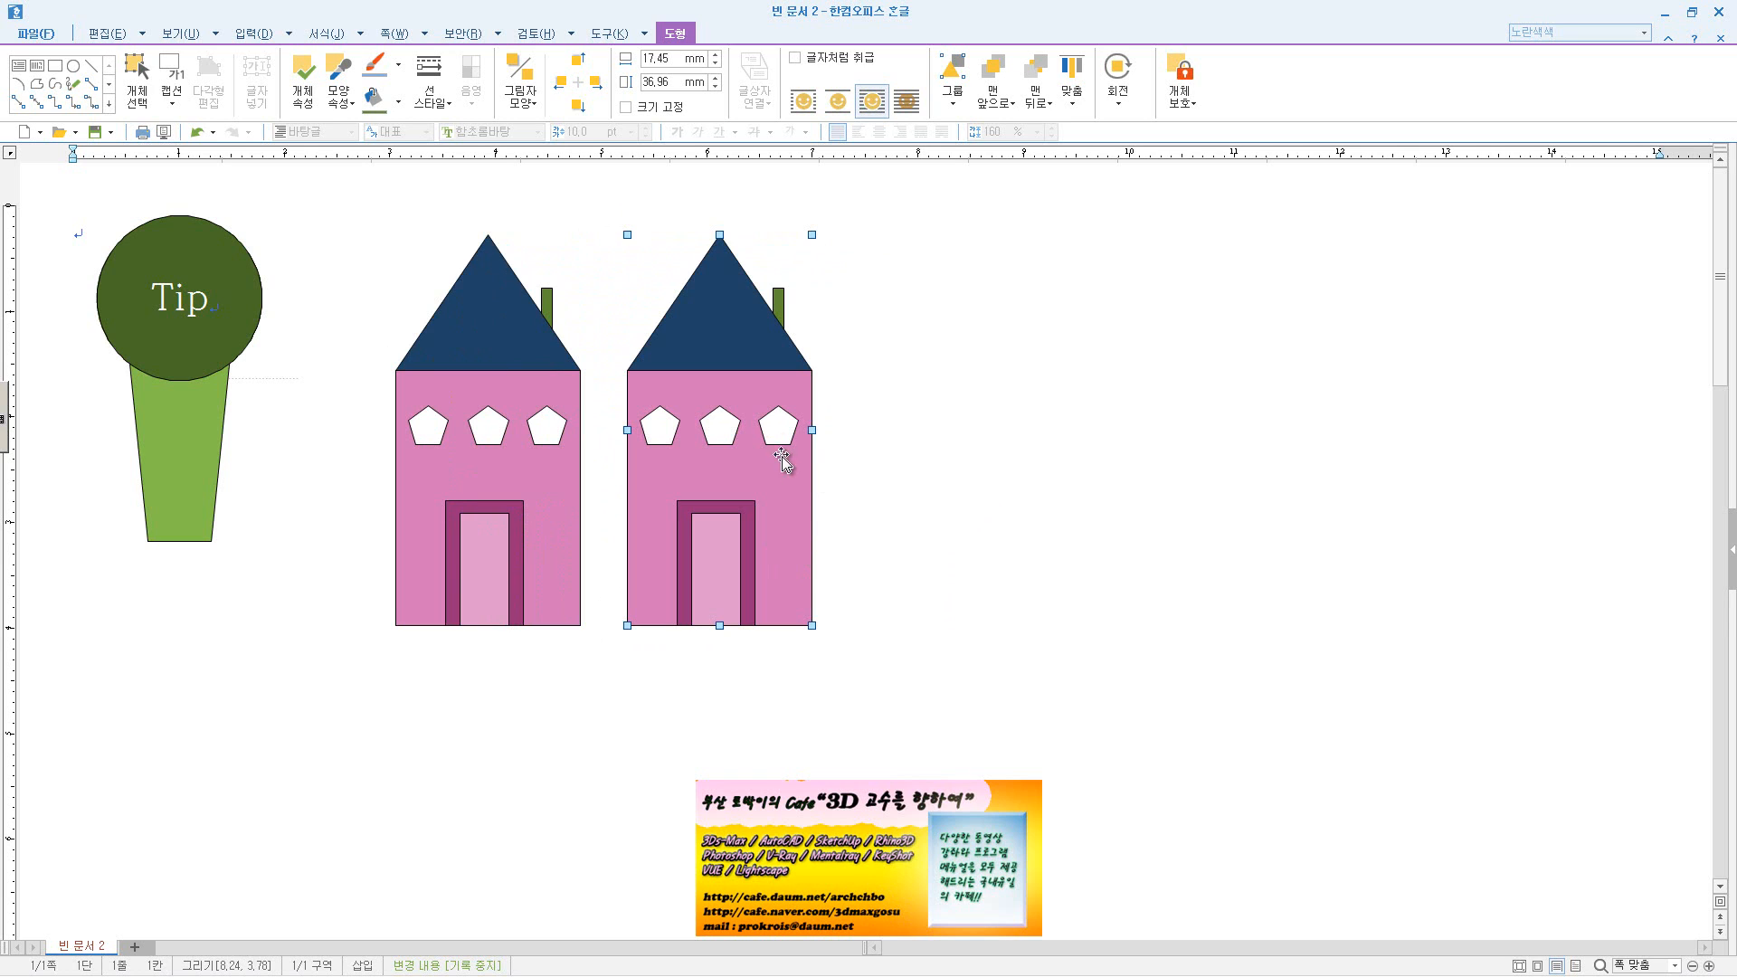
# - Ungroup the duplicated house (개체 풀기) and clear the selection
pyautogui.rightClick(787, 507)
pyautogui.click(886, 702)
pyautogui.press('Escape')
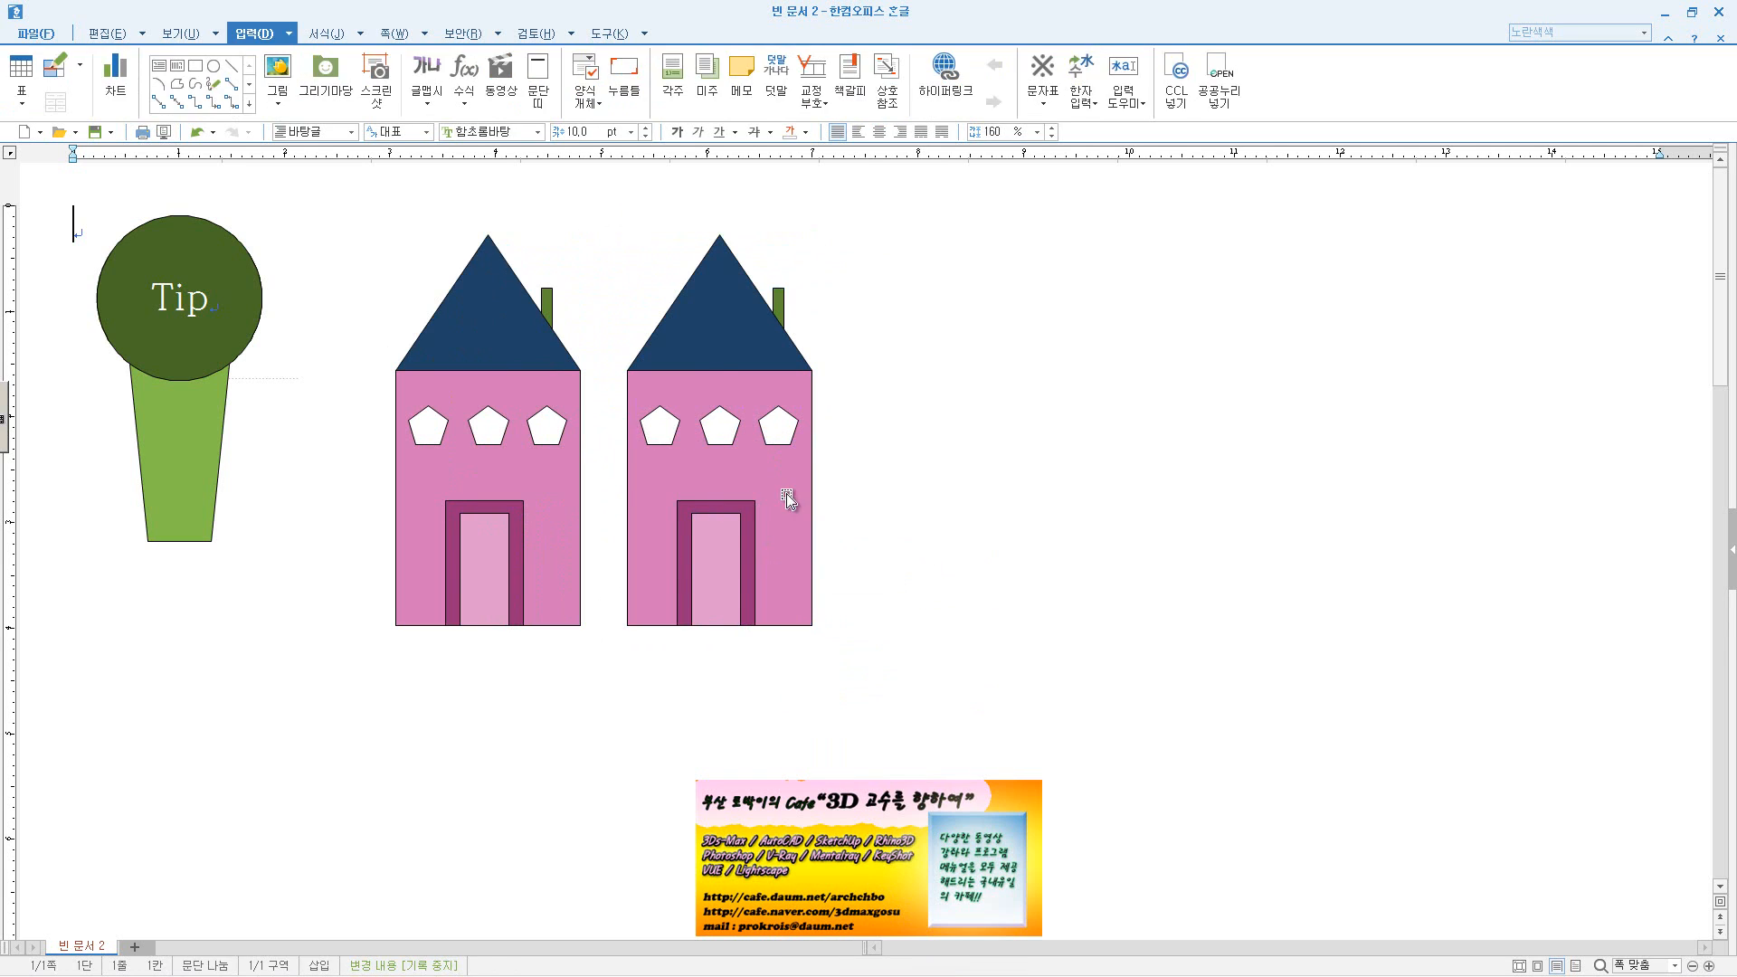
# - Fill the duplicated house's body rectangle with tan
pyautogui.click(783, 496)
pyautogui.click(400, 102)
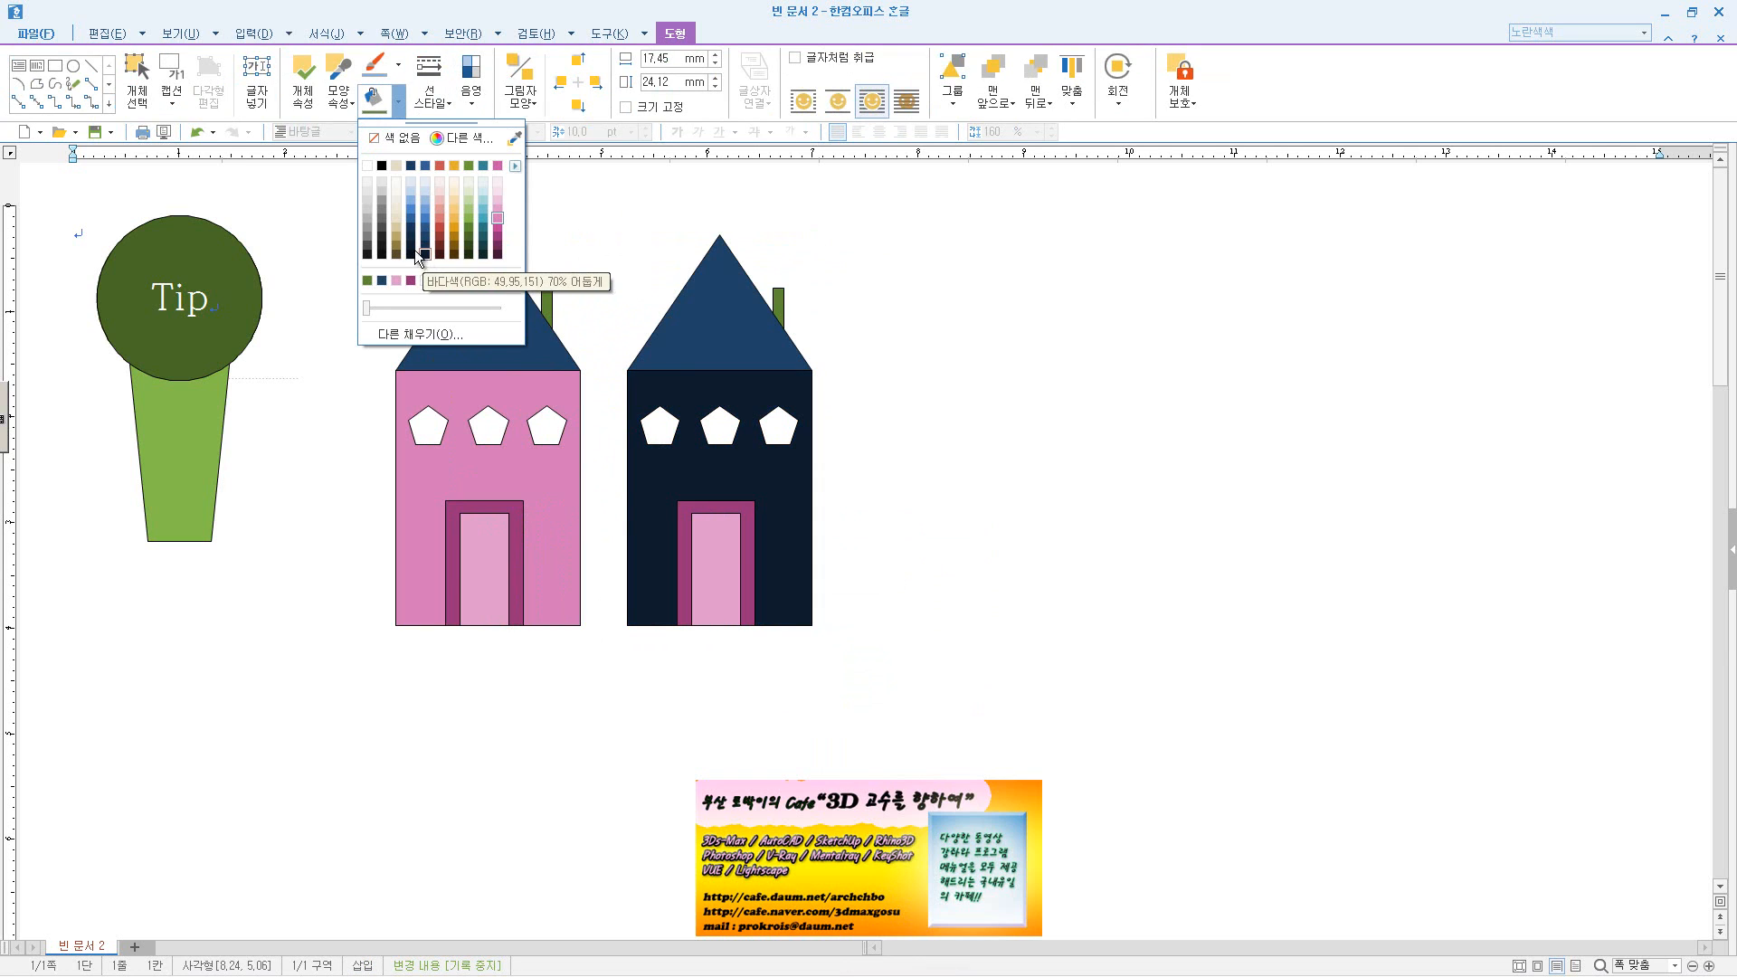
pyautogui.click(396, 237)
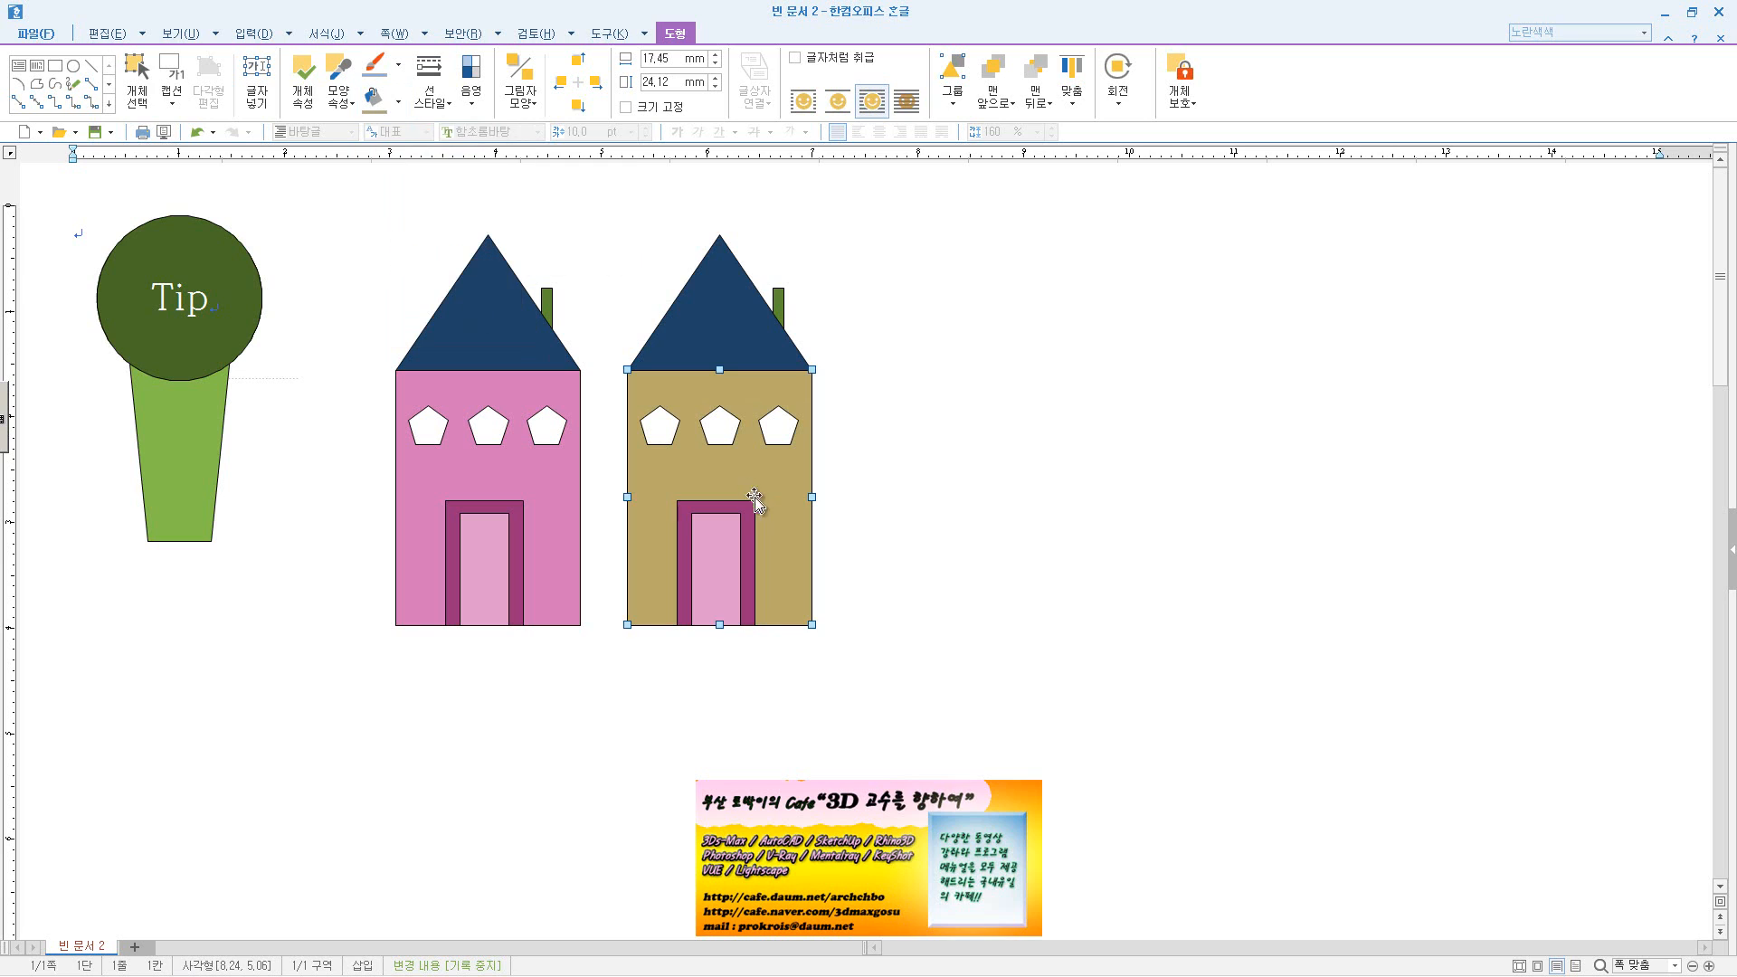
pyautogui.click(720, 423)
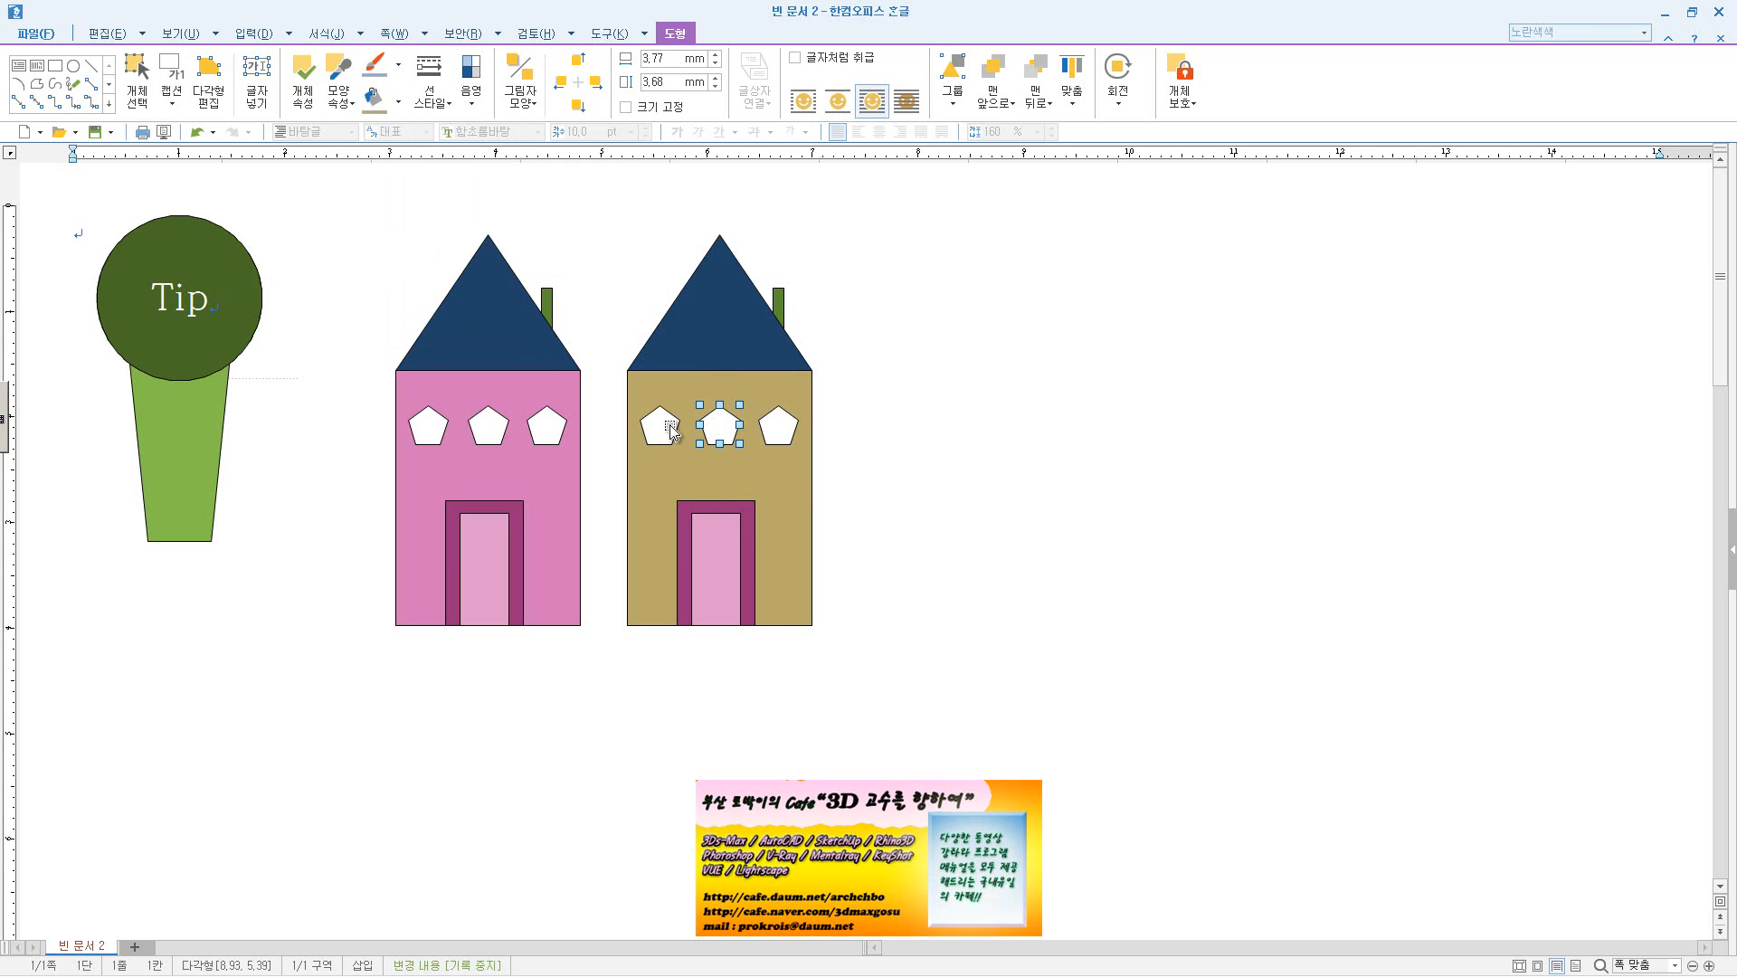
pyautogui.keyDown('shift'); pyautogui.click(663, 433); pyautogui.keyUp('shift')
pyautogui.keyDown('shift'); pyautogui.click(778, 426); pyautogui.keyUp('shift')
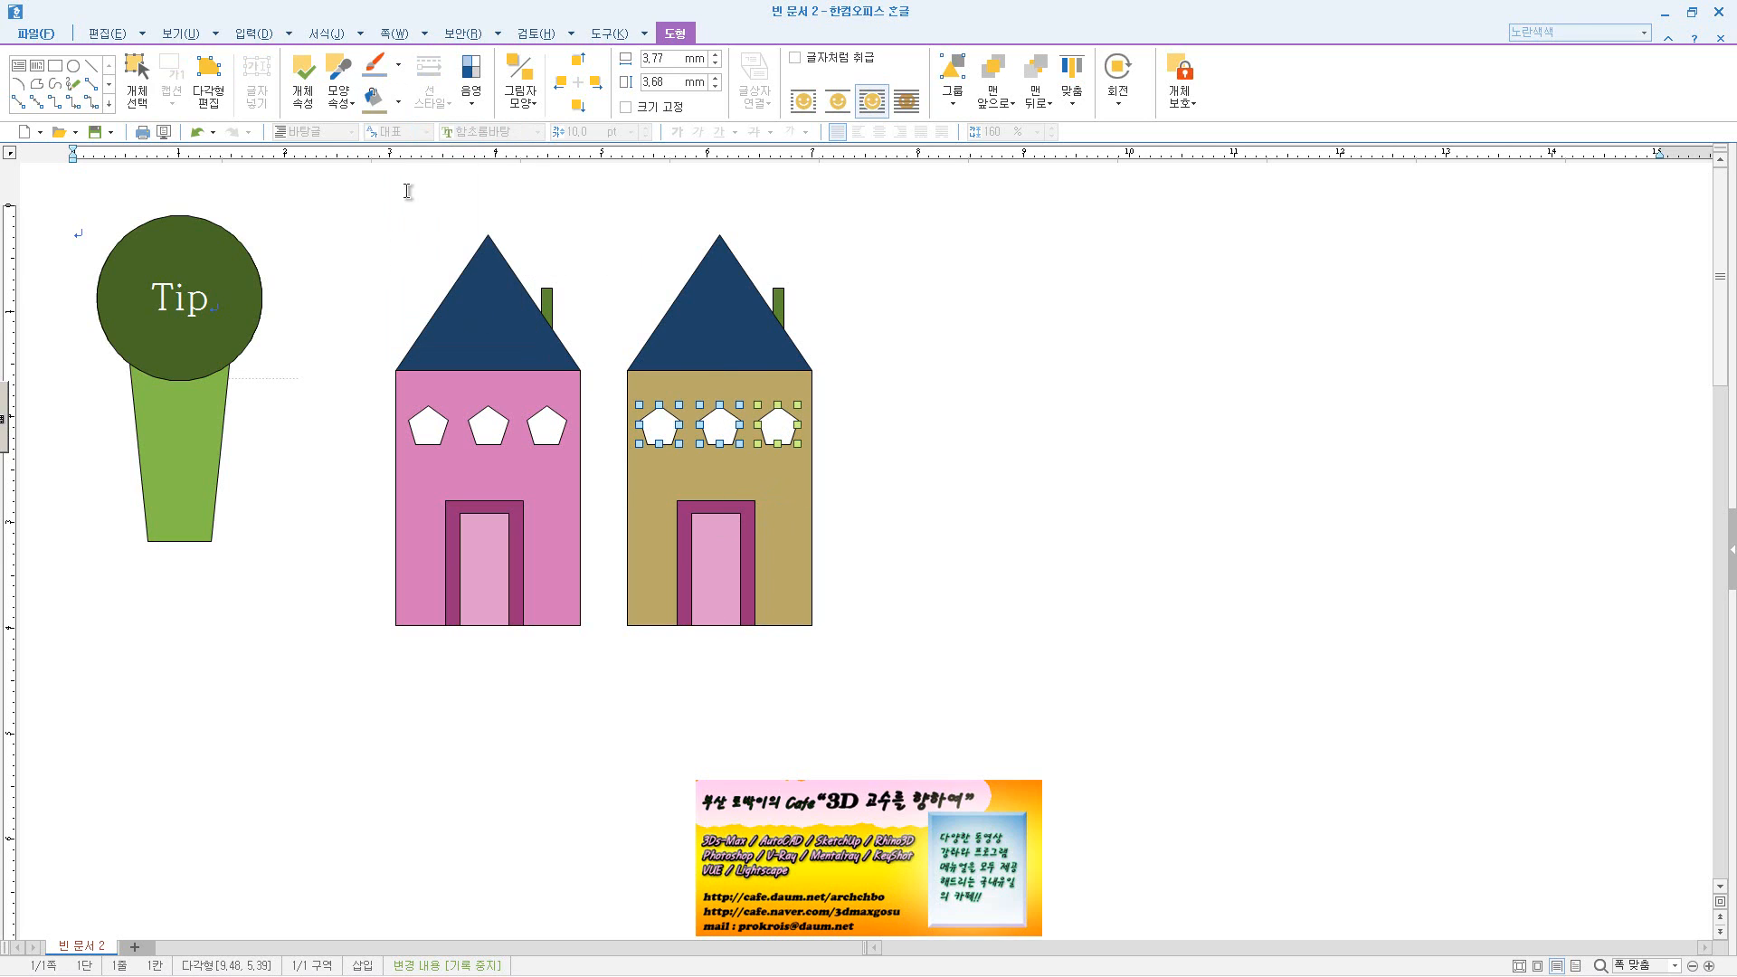
# - Fill the duplicated house's roof triangle with strong pink
pyautogui.click(737, 347)
pyautogui.click(398, 102)
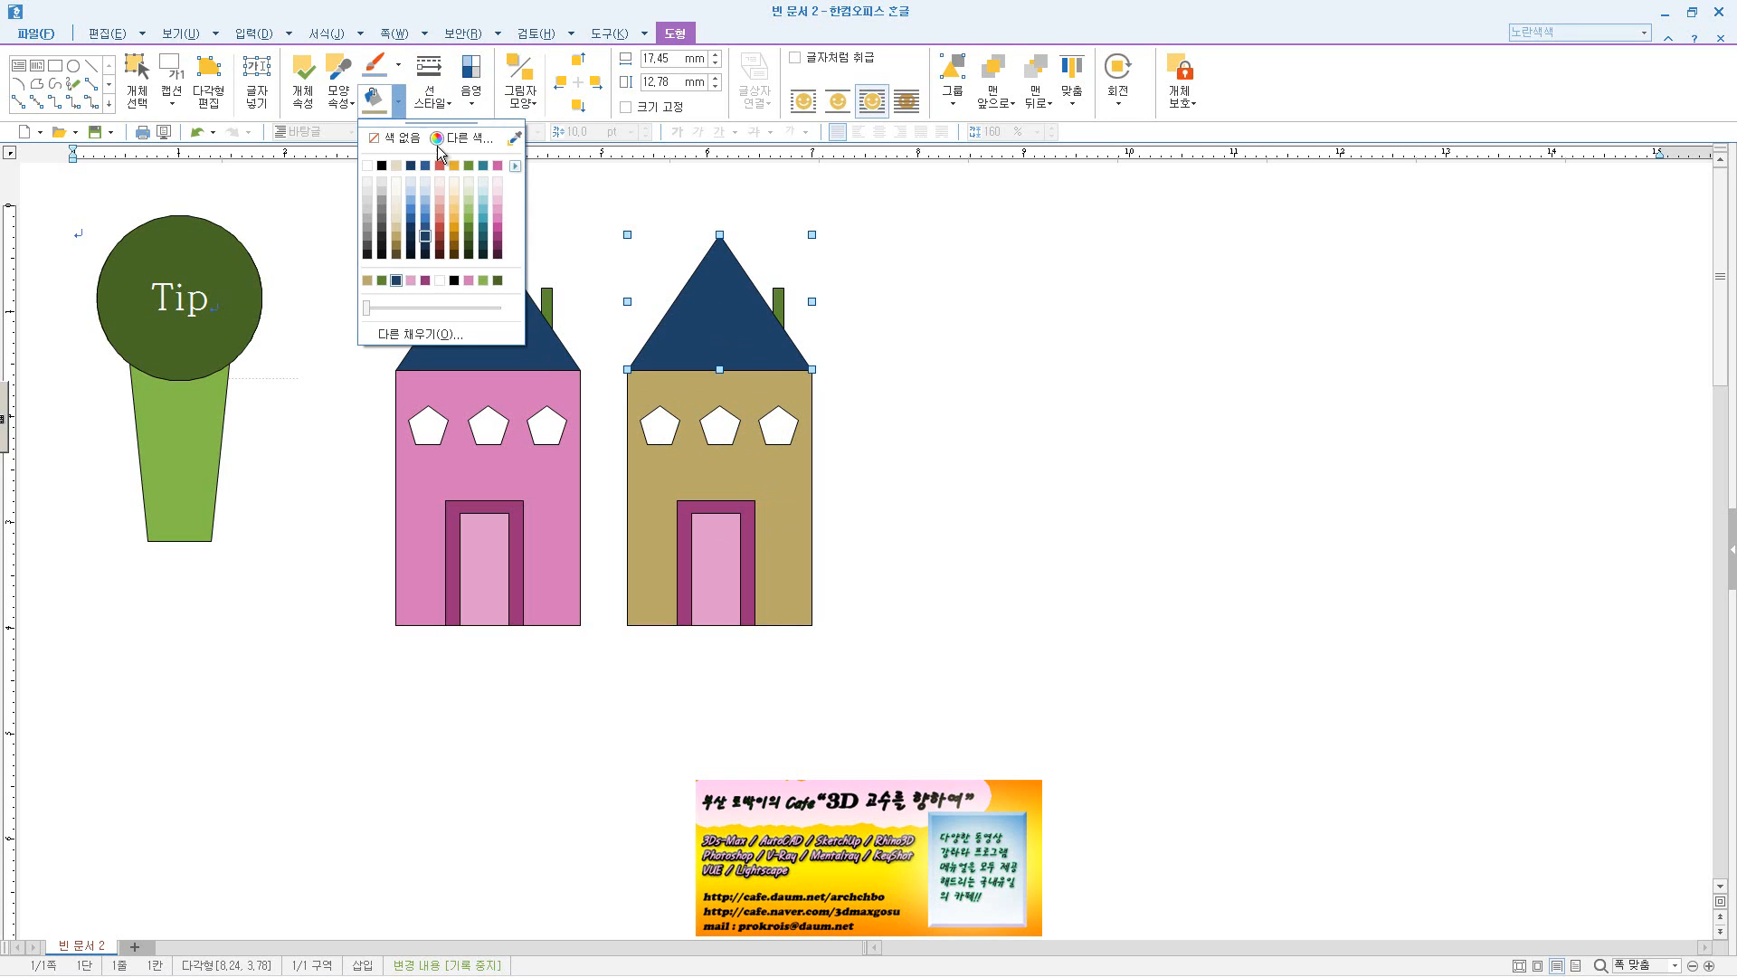
pyautogui.click(497, 211)
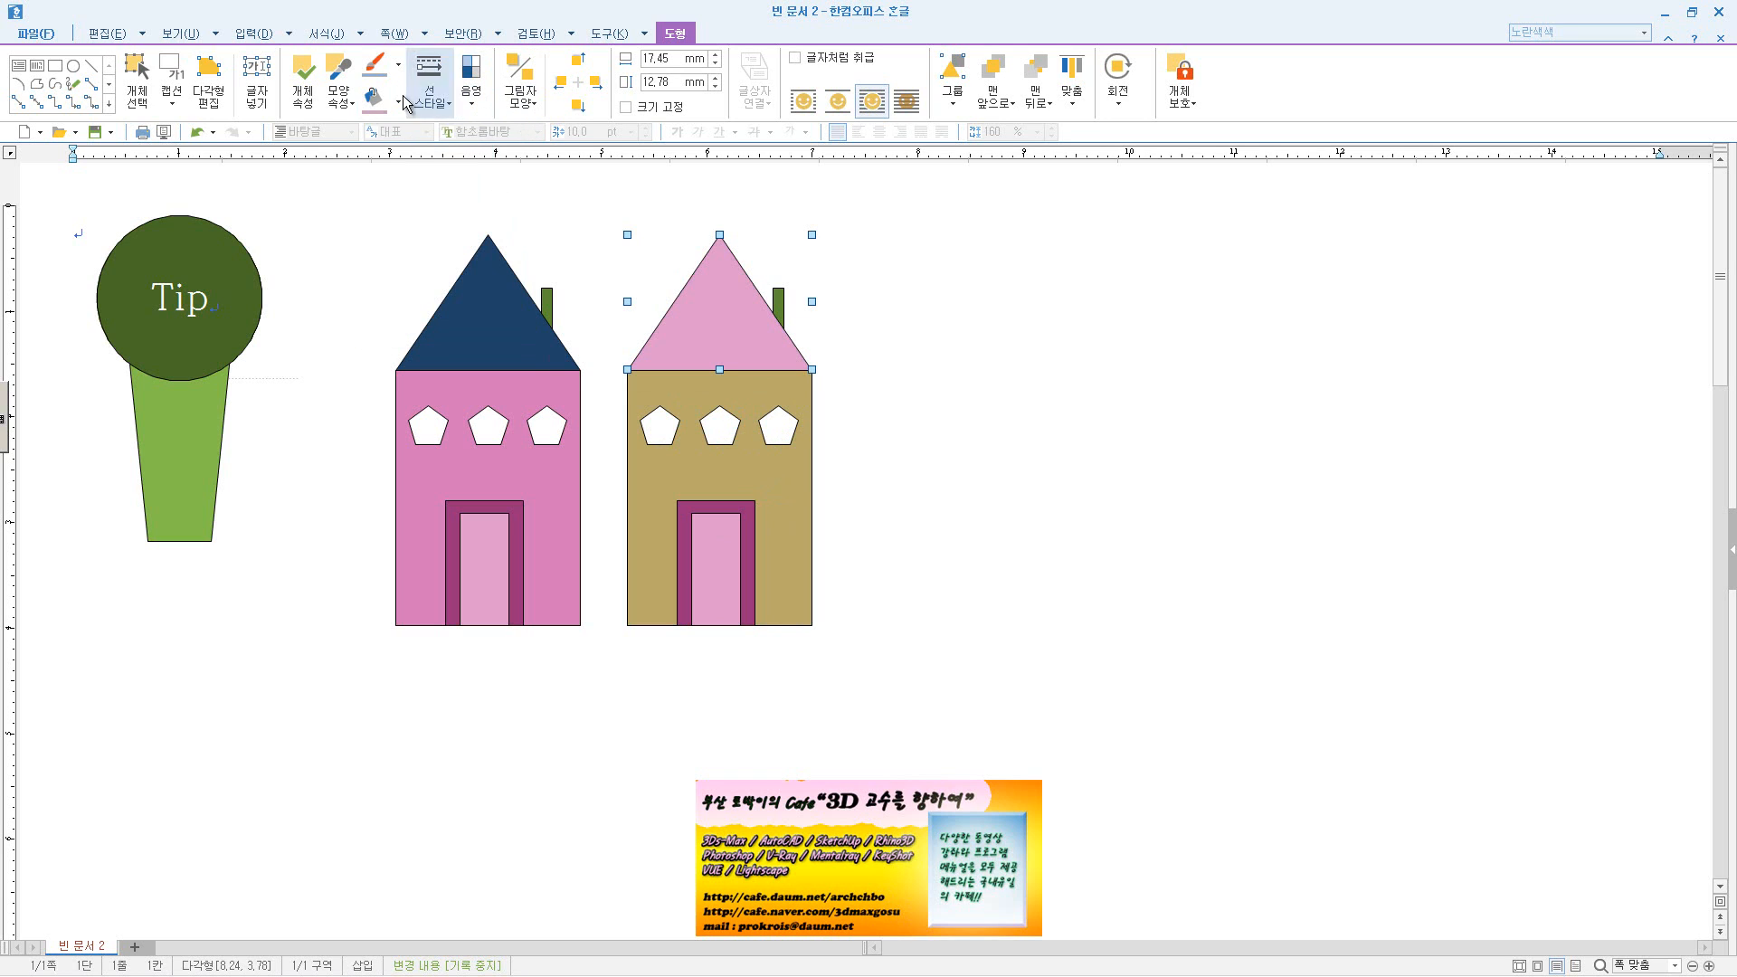
pyautogui.click(400, 102)
pyautogui.click(497, 166)
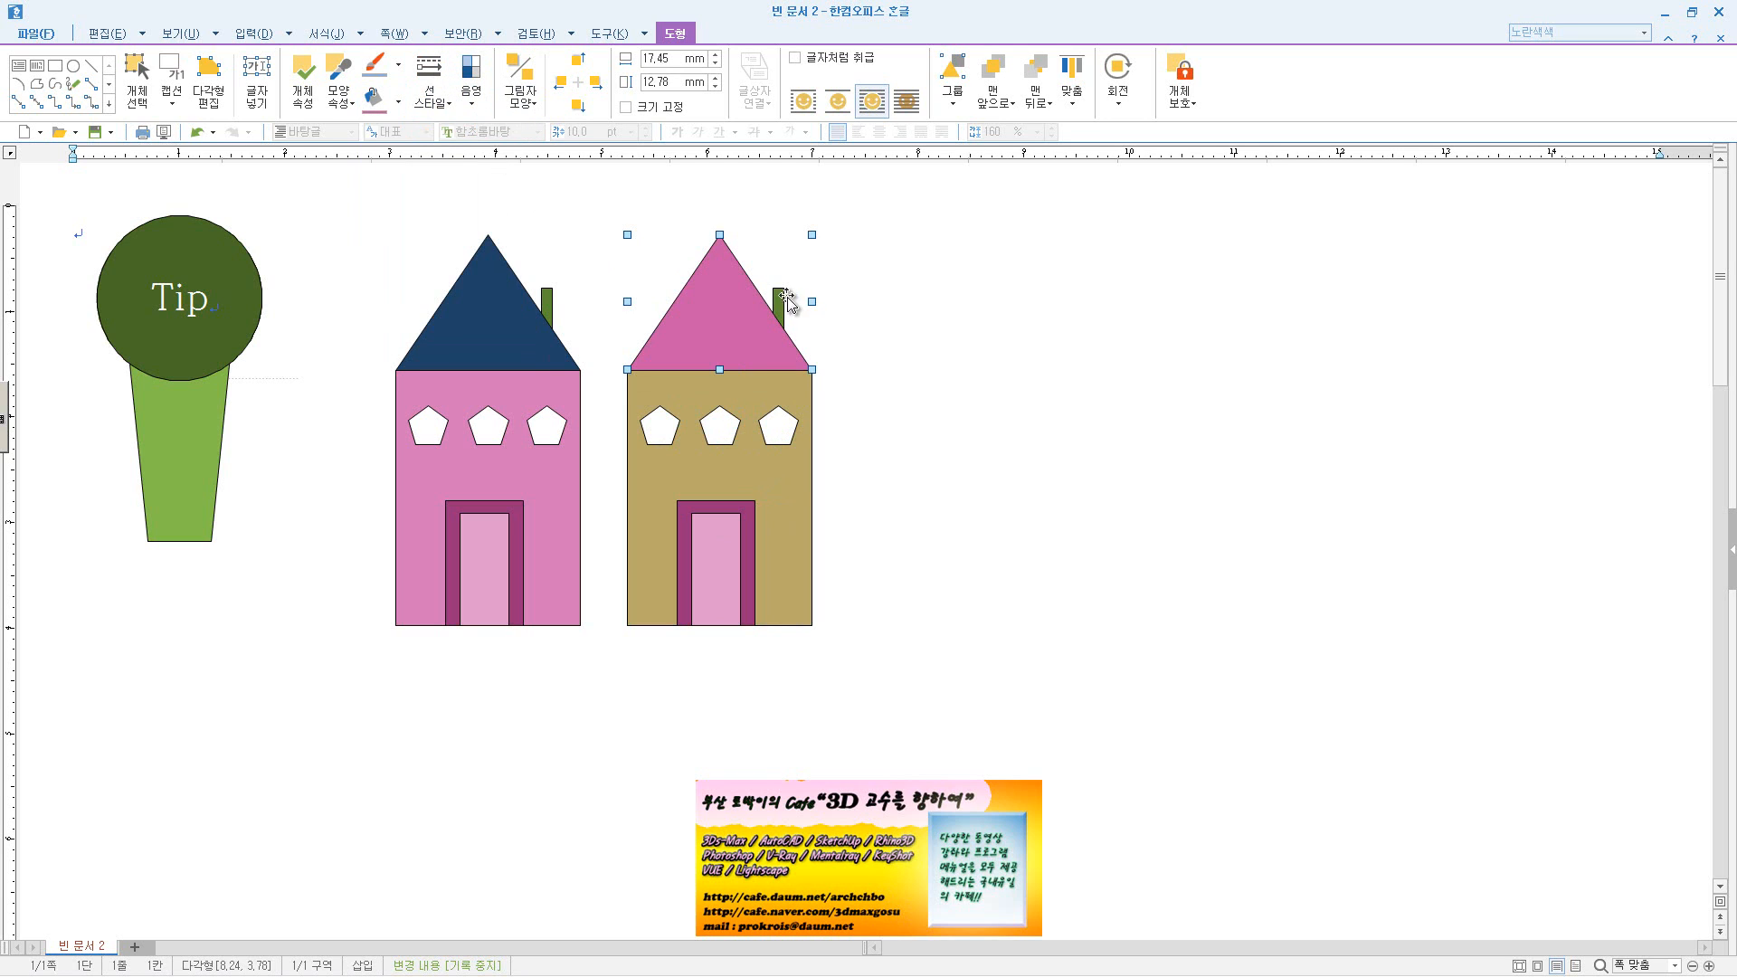
# - Fill the duplicated house's chimney with the recently used light green
pyautogui.click(781, 299)
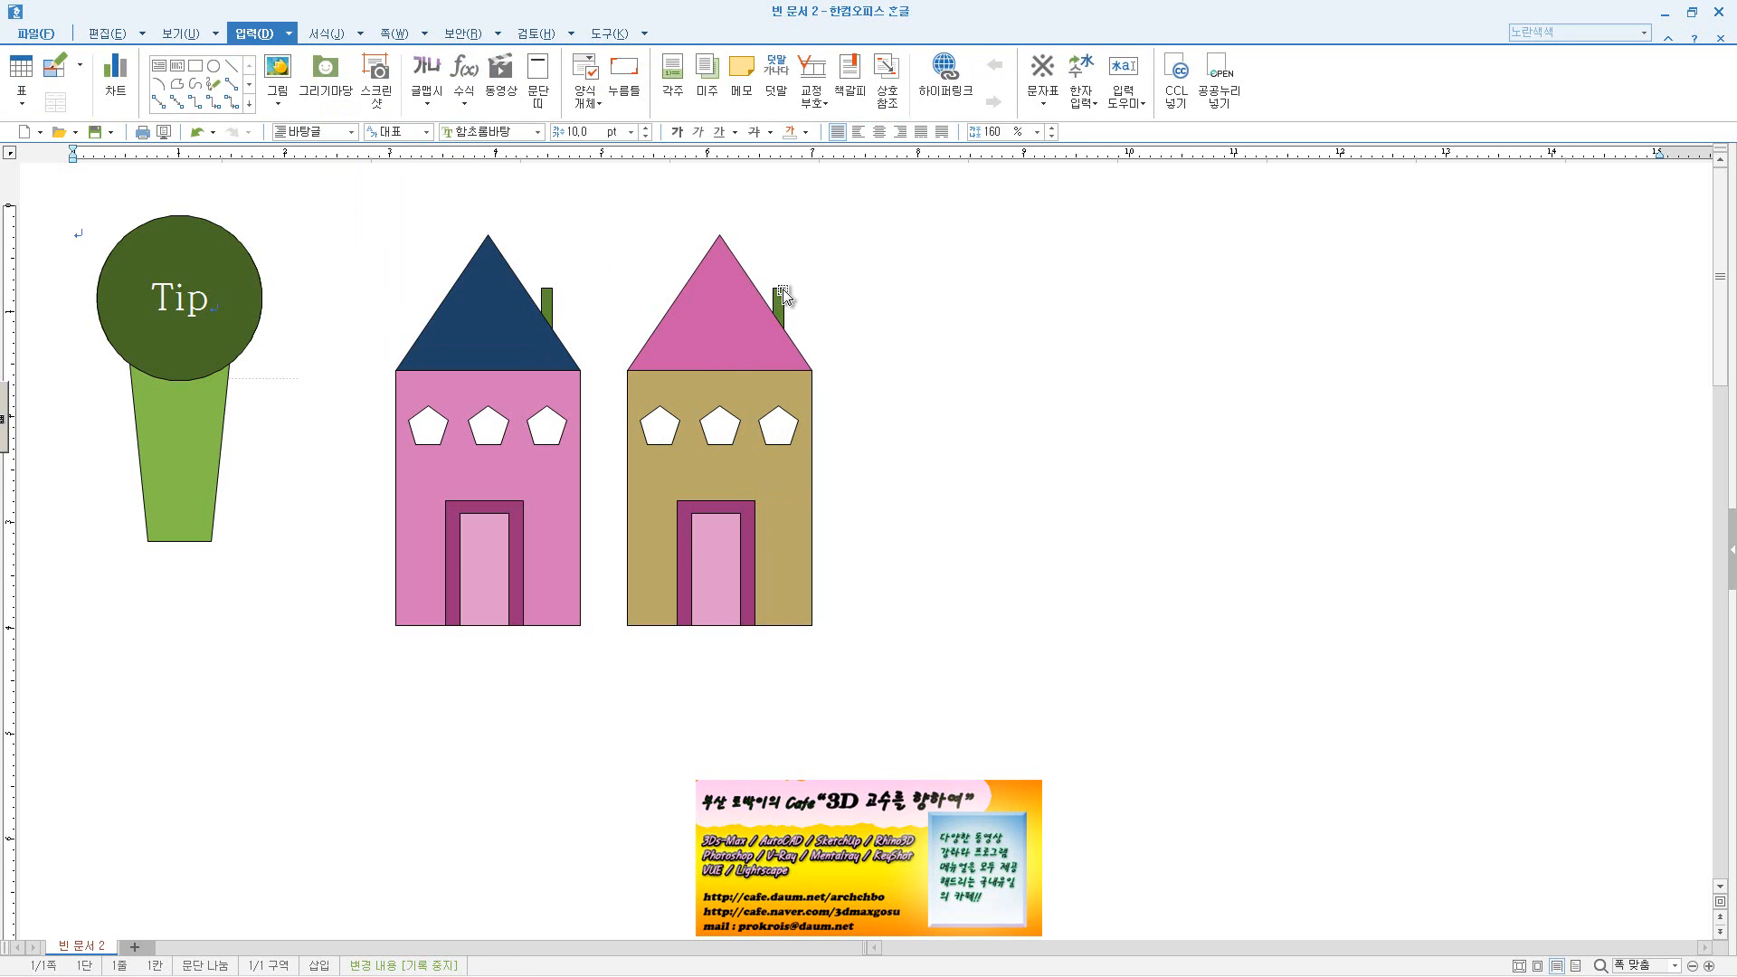
pyautogui.click(780, 297)
pyautogui.click(404, 103)
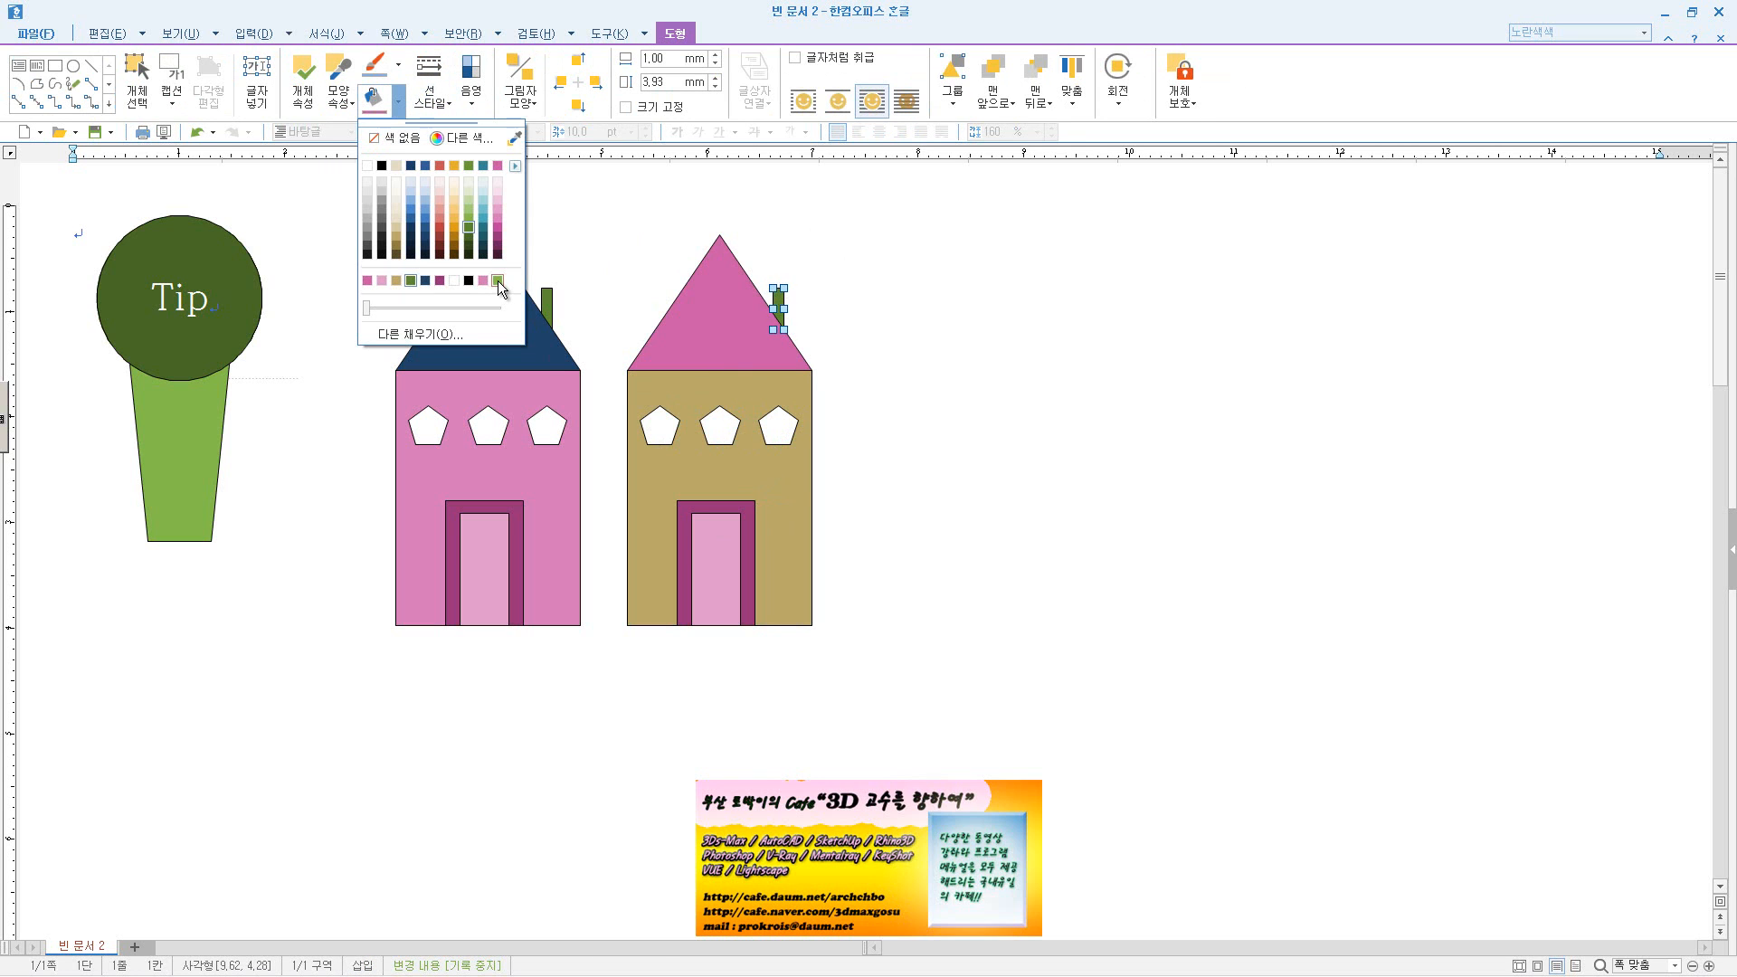
pyautogui.click(497, 281)
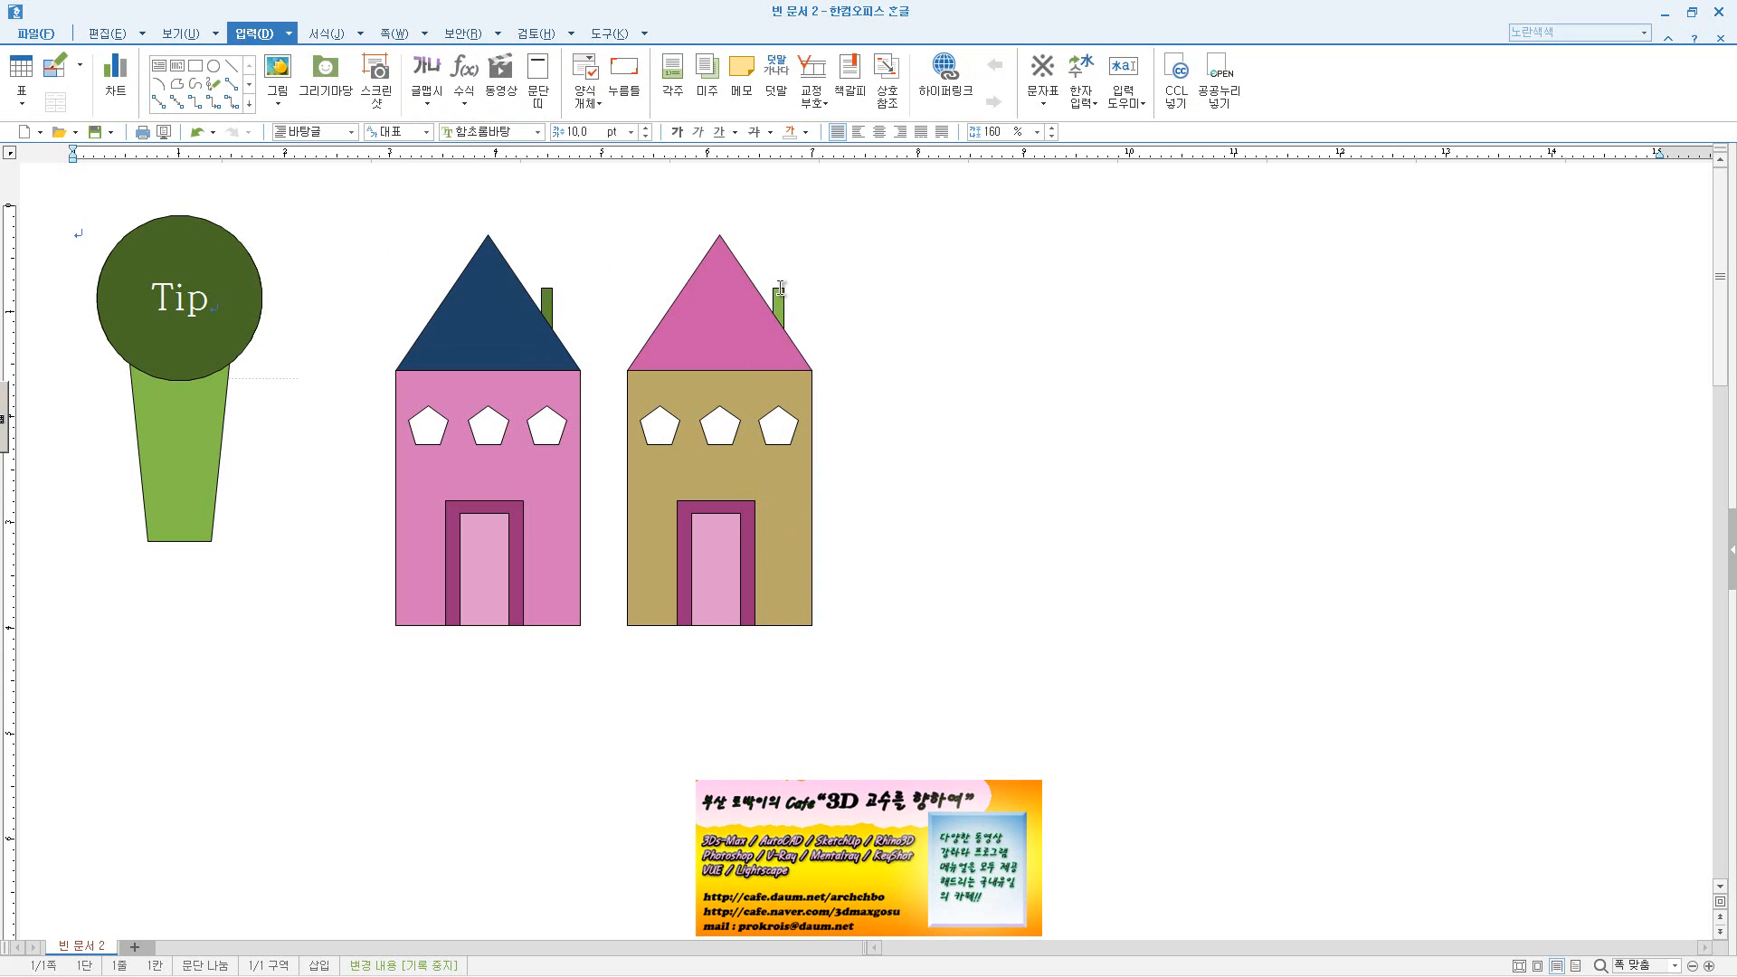
# - Group the recoloured house's chimney, roof, windows, door shapes and body into one object (개체 묶기)
pyautogui.keyDown('shift'); pyautogui.click(701, 307); pyautogui.keyUp('shift')
pyautogui.keyDown('shift'); pyautogui.click(648, 432); pyautogui.keyUp('shift')
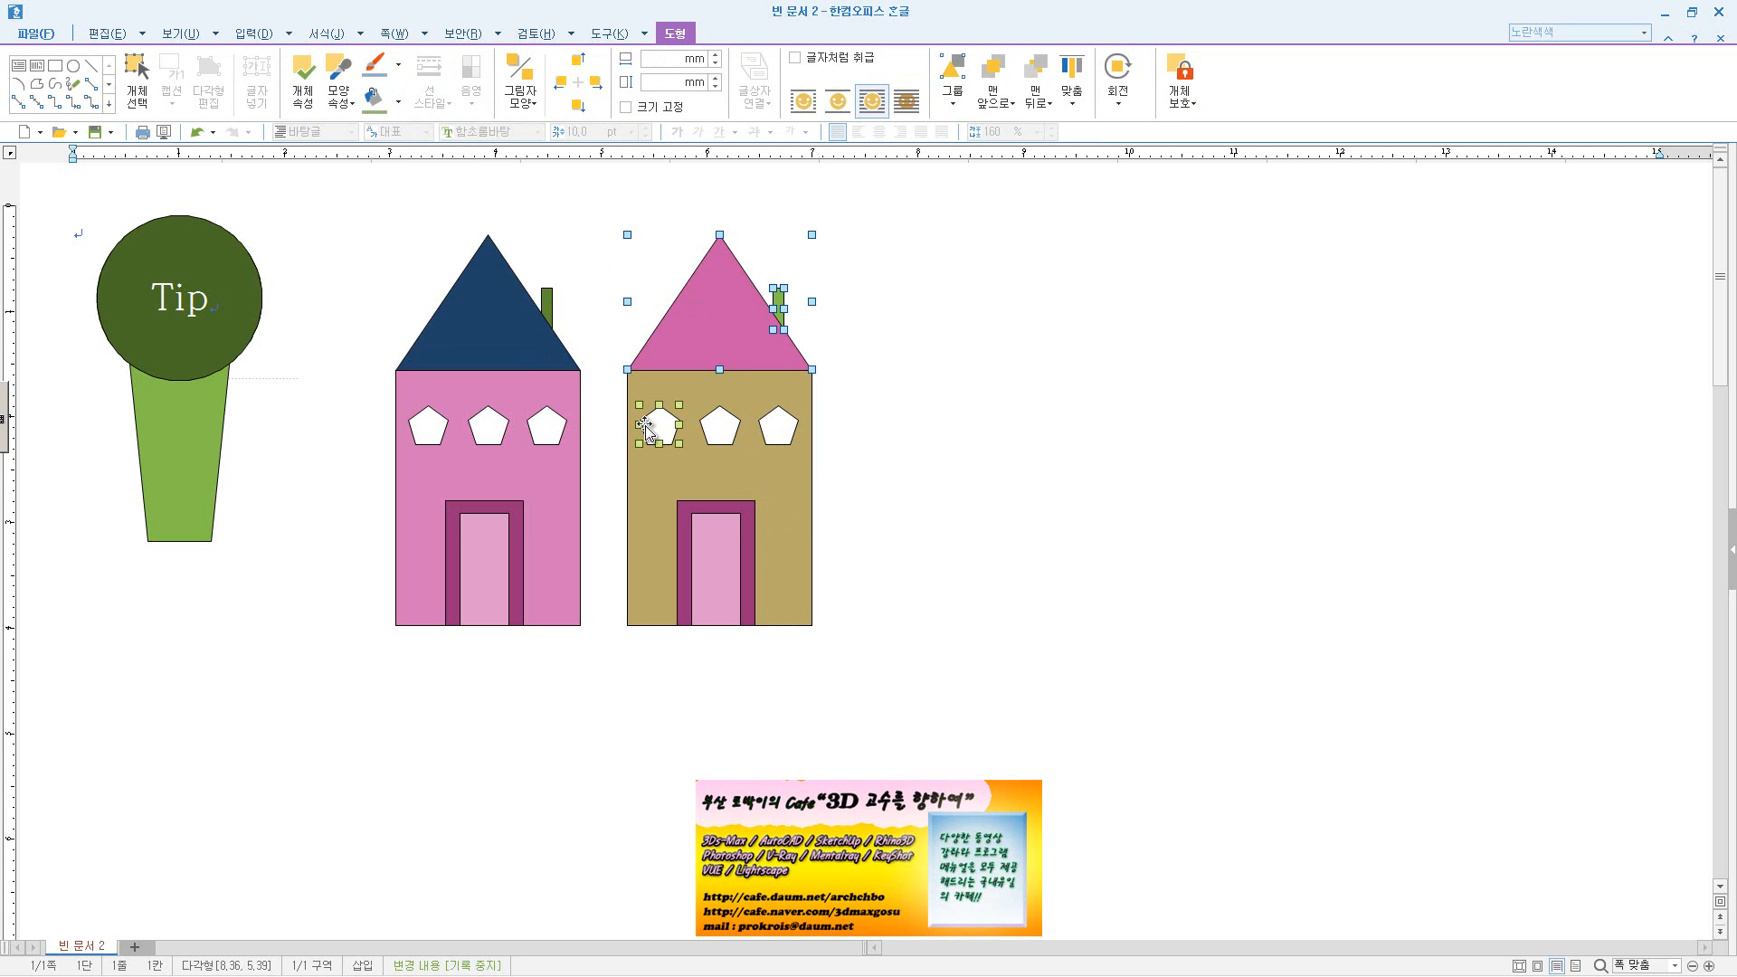
pyautogui.keyDown('shift'); pyautogui.click(711, 435); pyautogui.keyUp('shift')
pyautogui.keyDown('shift'); pyautogui.click(774, 439); pyautogui.keyUp('shift')
pyautogui.keyDown('shift'); pyautogui.click(750, 522); pyautogui.keyUp('shift')
pyautogui.keyDown('shift'); pyautogui.click(750, 517); pyautogui.keyUp('shift')
pyautogui.keyDown('shift'); pyautogui.click(784, 510); pyautogui.keyUp('shift')
pyautogui.rightClick(790, 495)
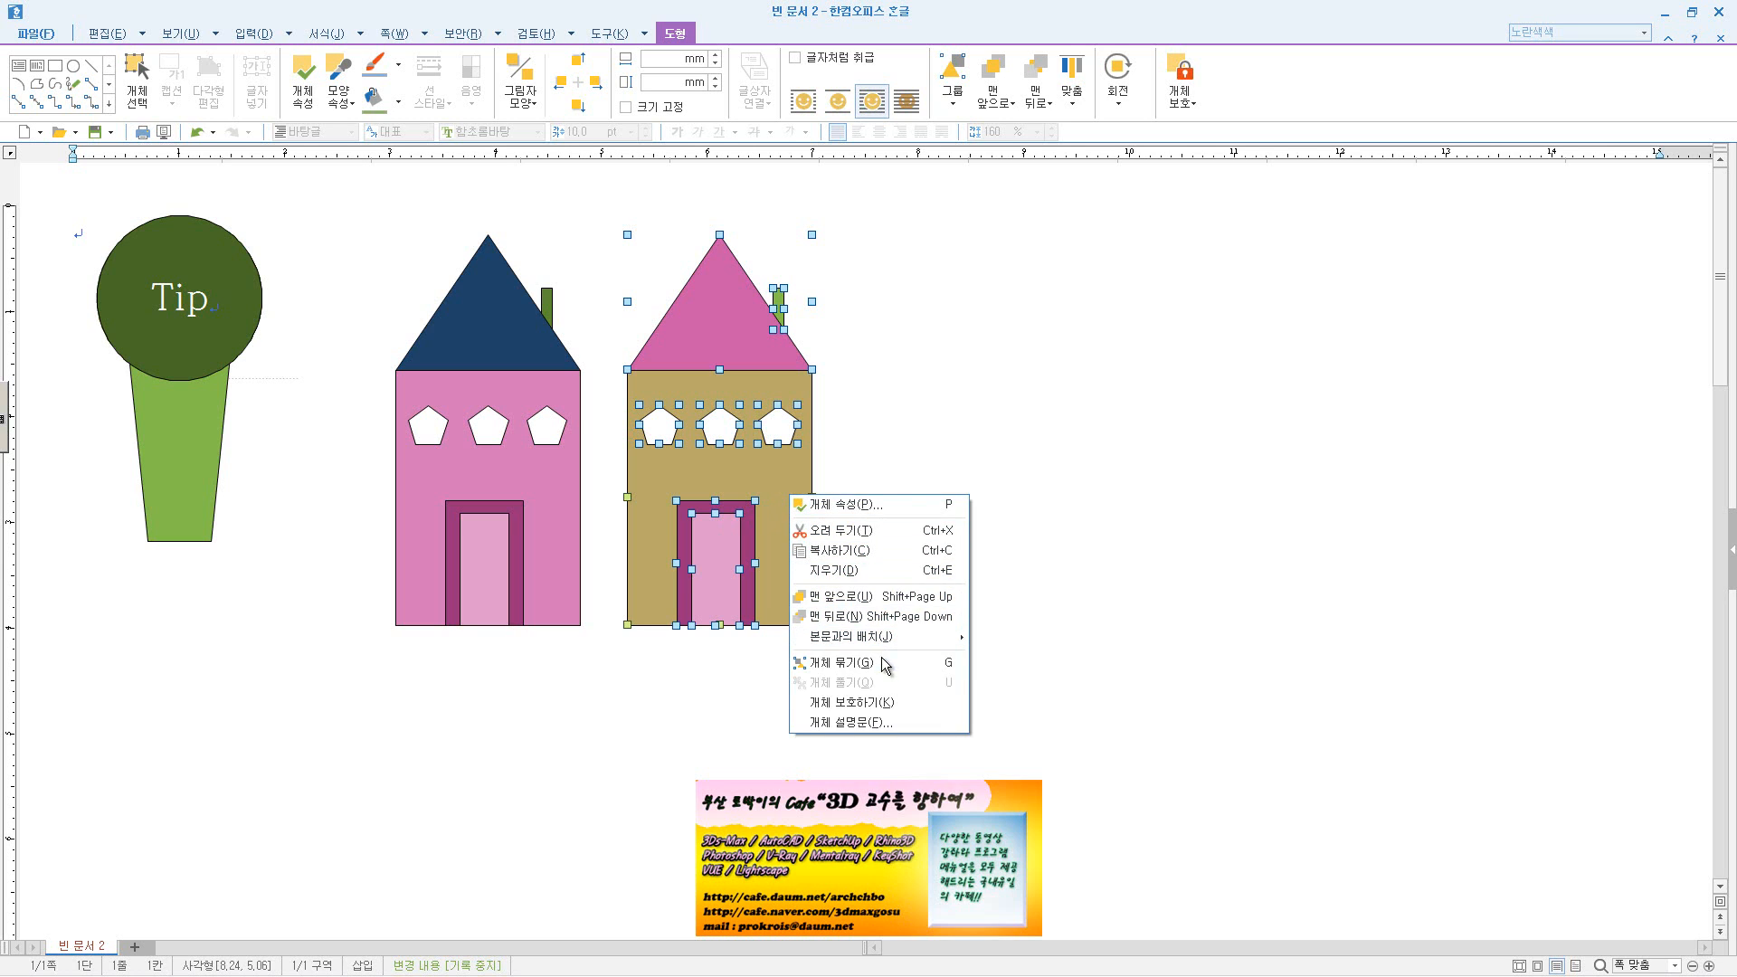
pyautogui.click(842, 663)
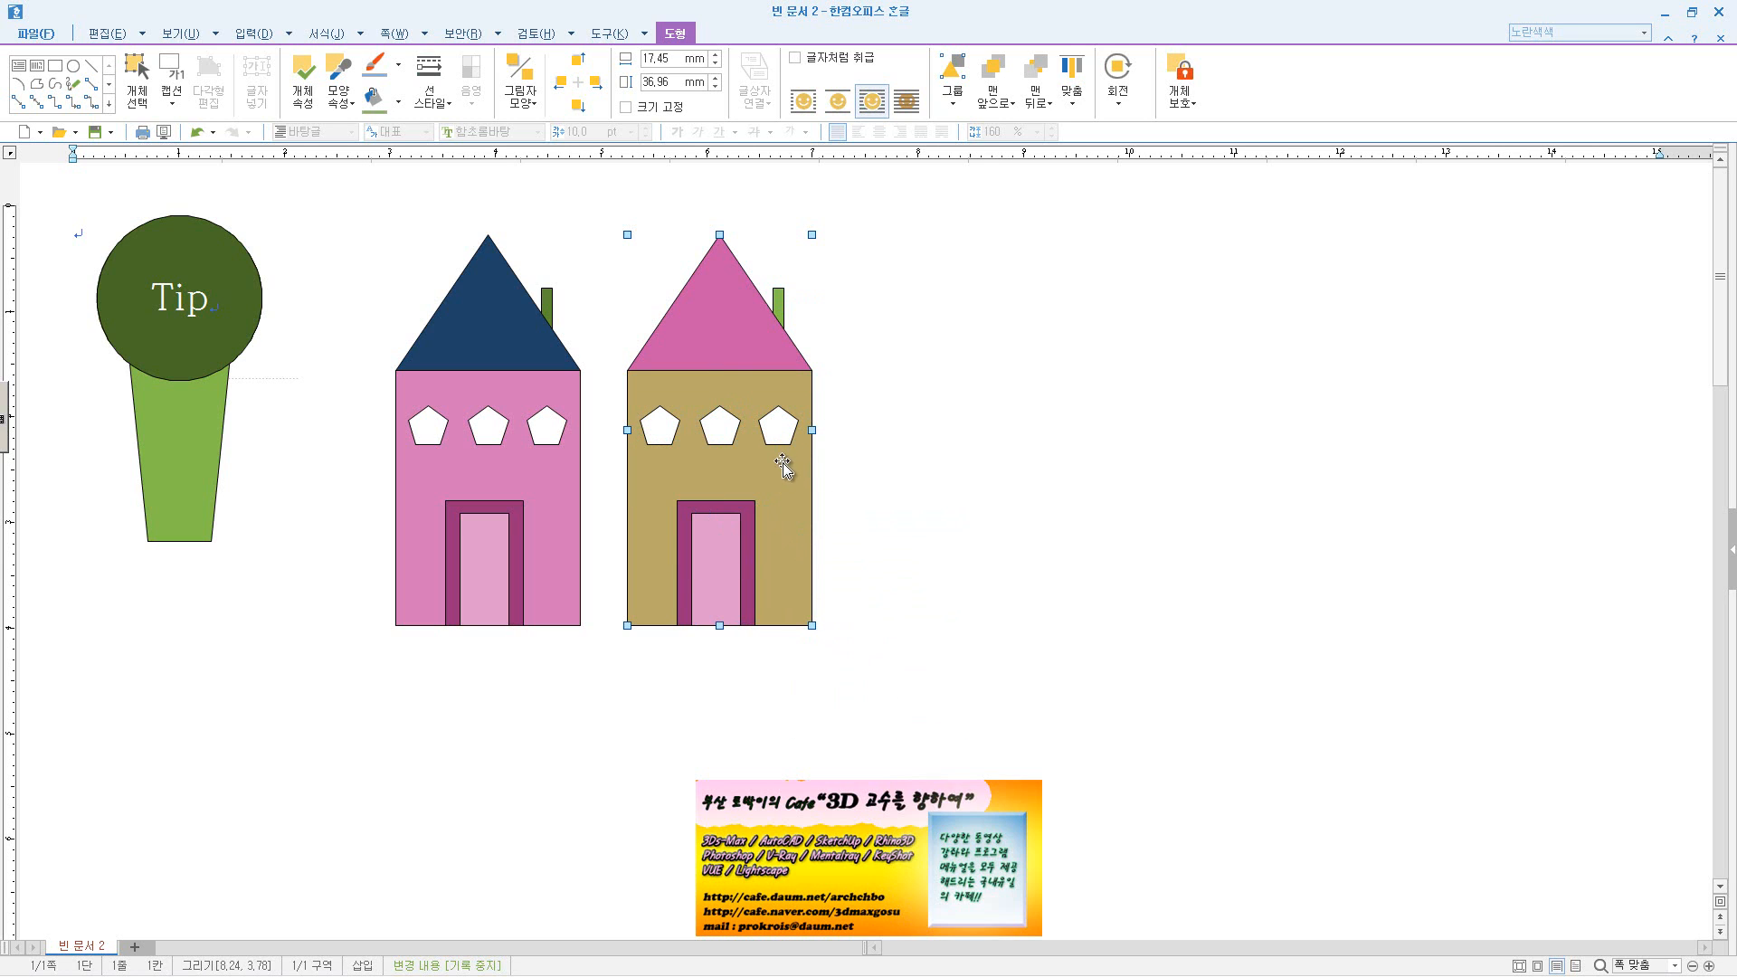
# - Shrink the tan house to about 7.8 by 23.4 mm and place it overlapping the pink house's lower right edge
pyautogui.moveTo(811, 235); pyautogui.dragTo(710, 379)
pyautogui.moveTo(674, 493); pyautogui.dragTo(610, 493)
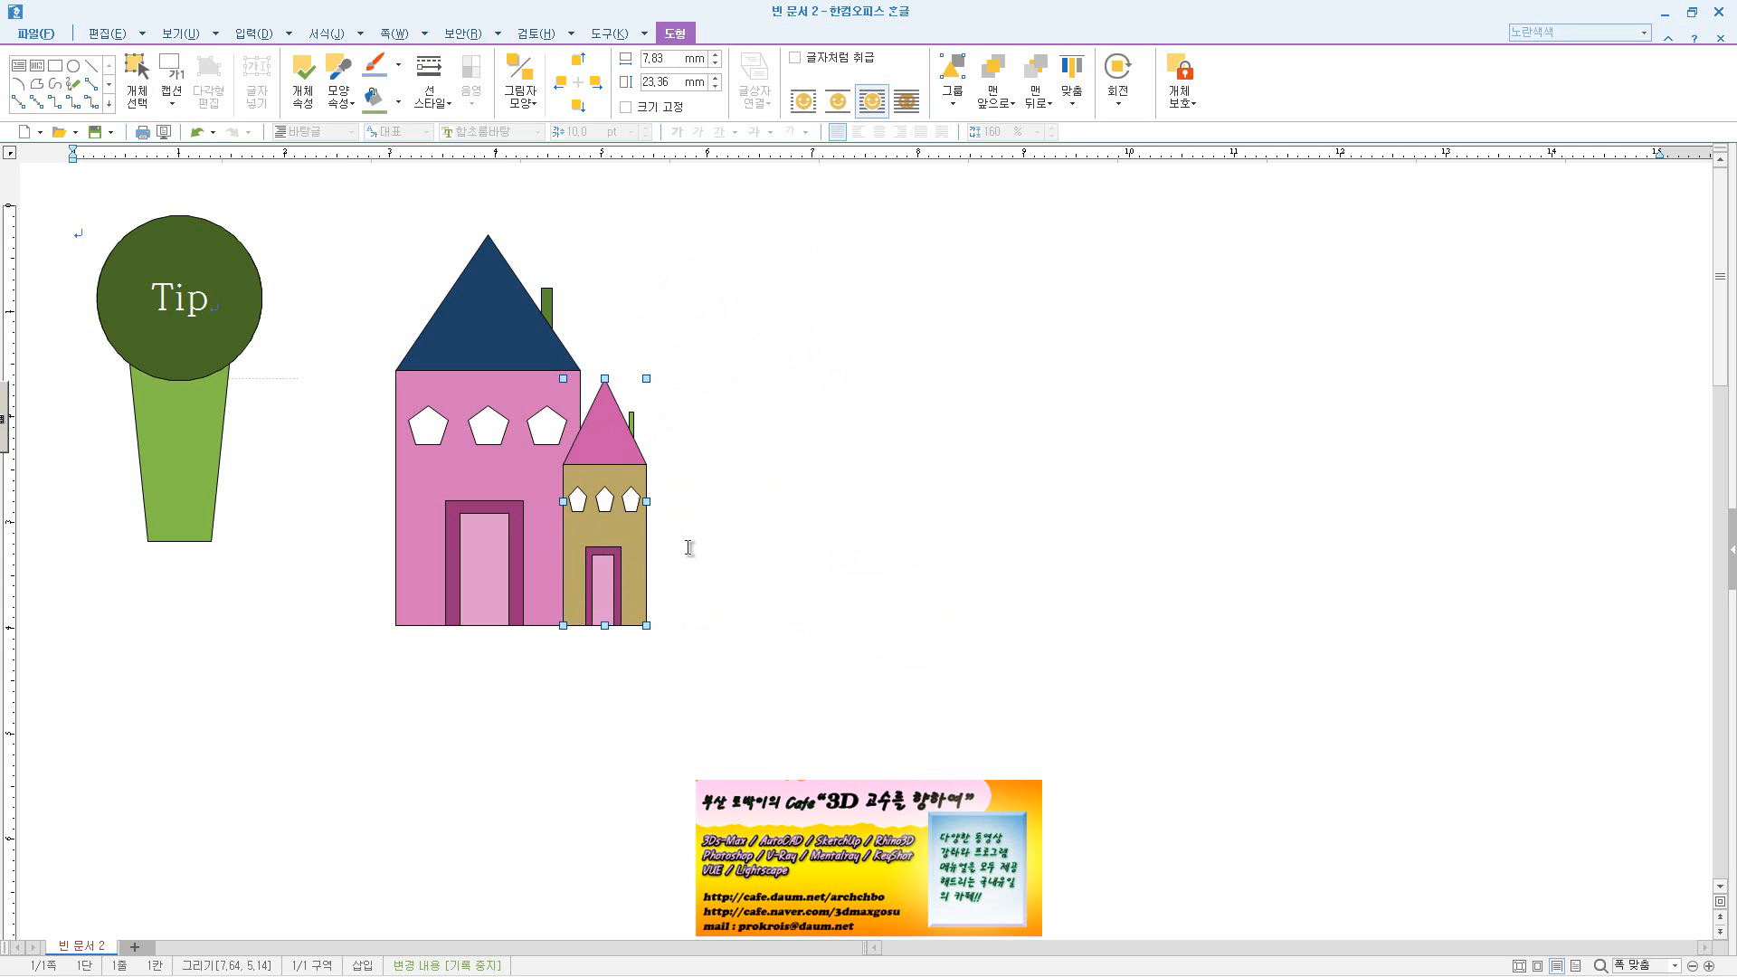
# - Send the small tan house to the back (맨 뒤로) behind the pink house, and restore it to the front
pyautogui.rightClick(639, 540)
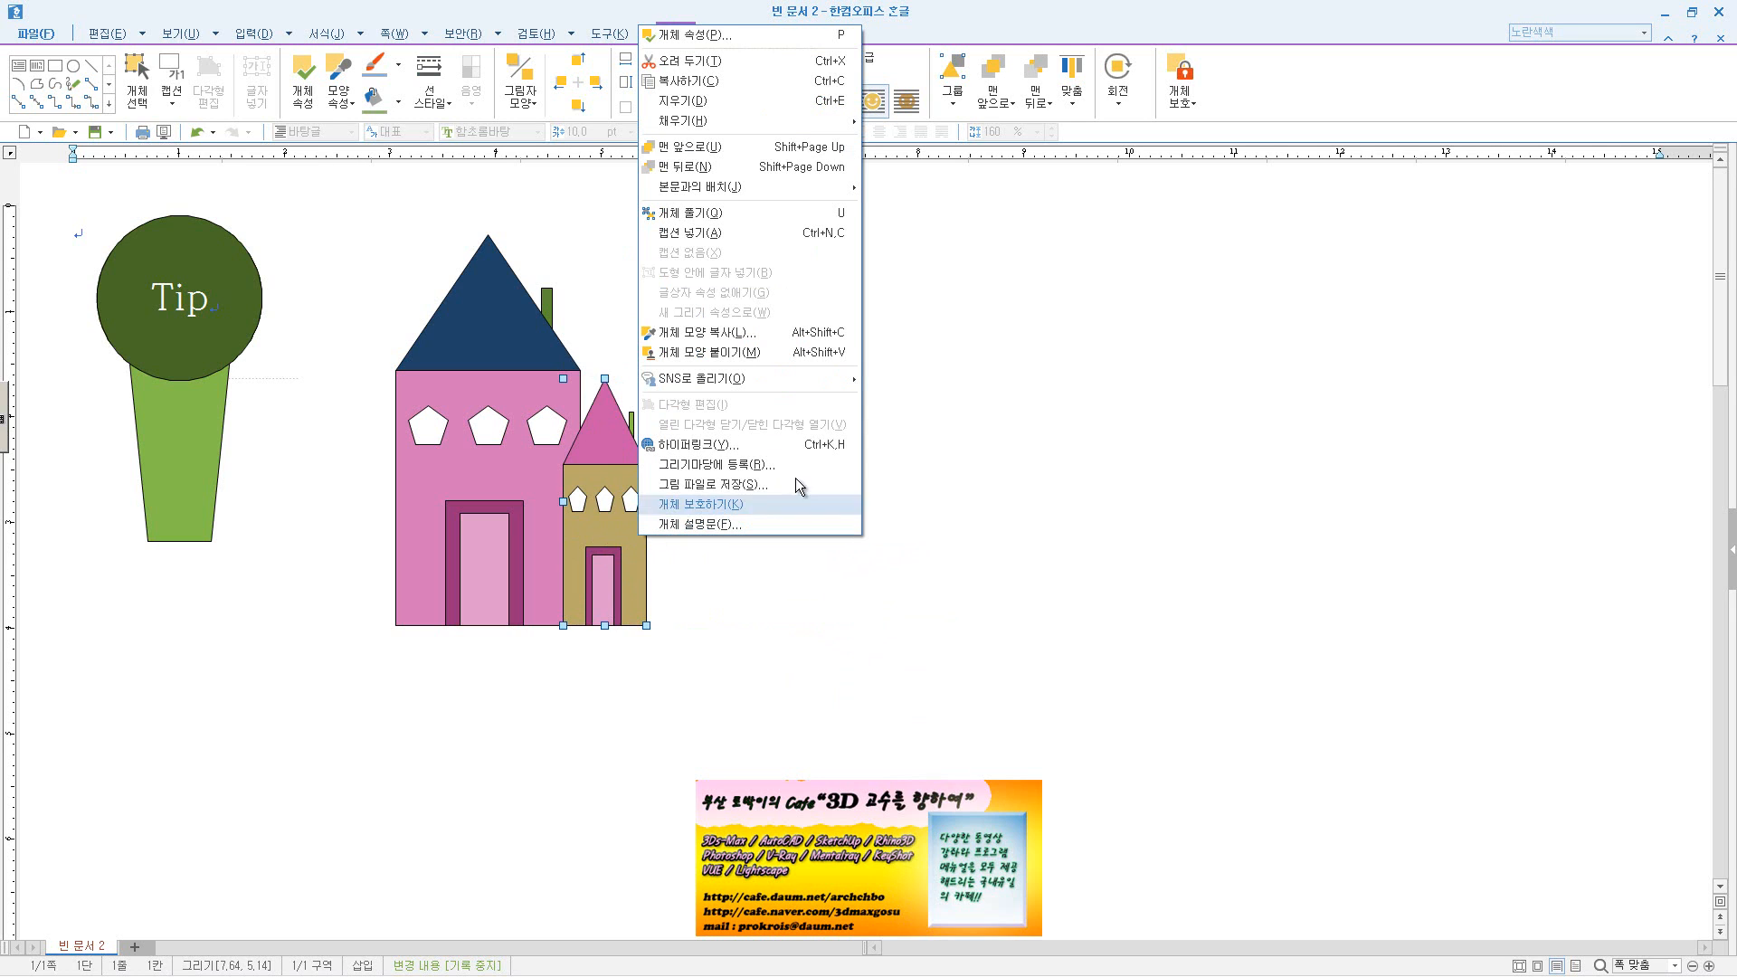
pyautogui.click(1061, 107)
pyautogui.click(1058, 105)
pyautogui.click(1047, 107)
pyautogui.click(1048, 107)
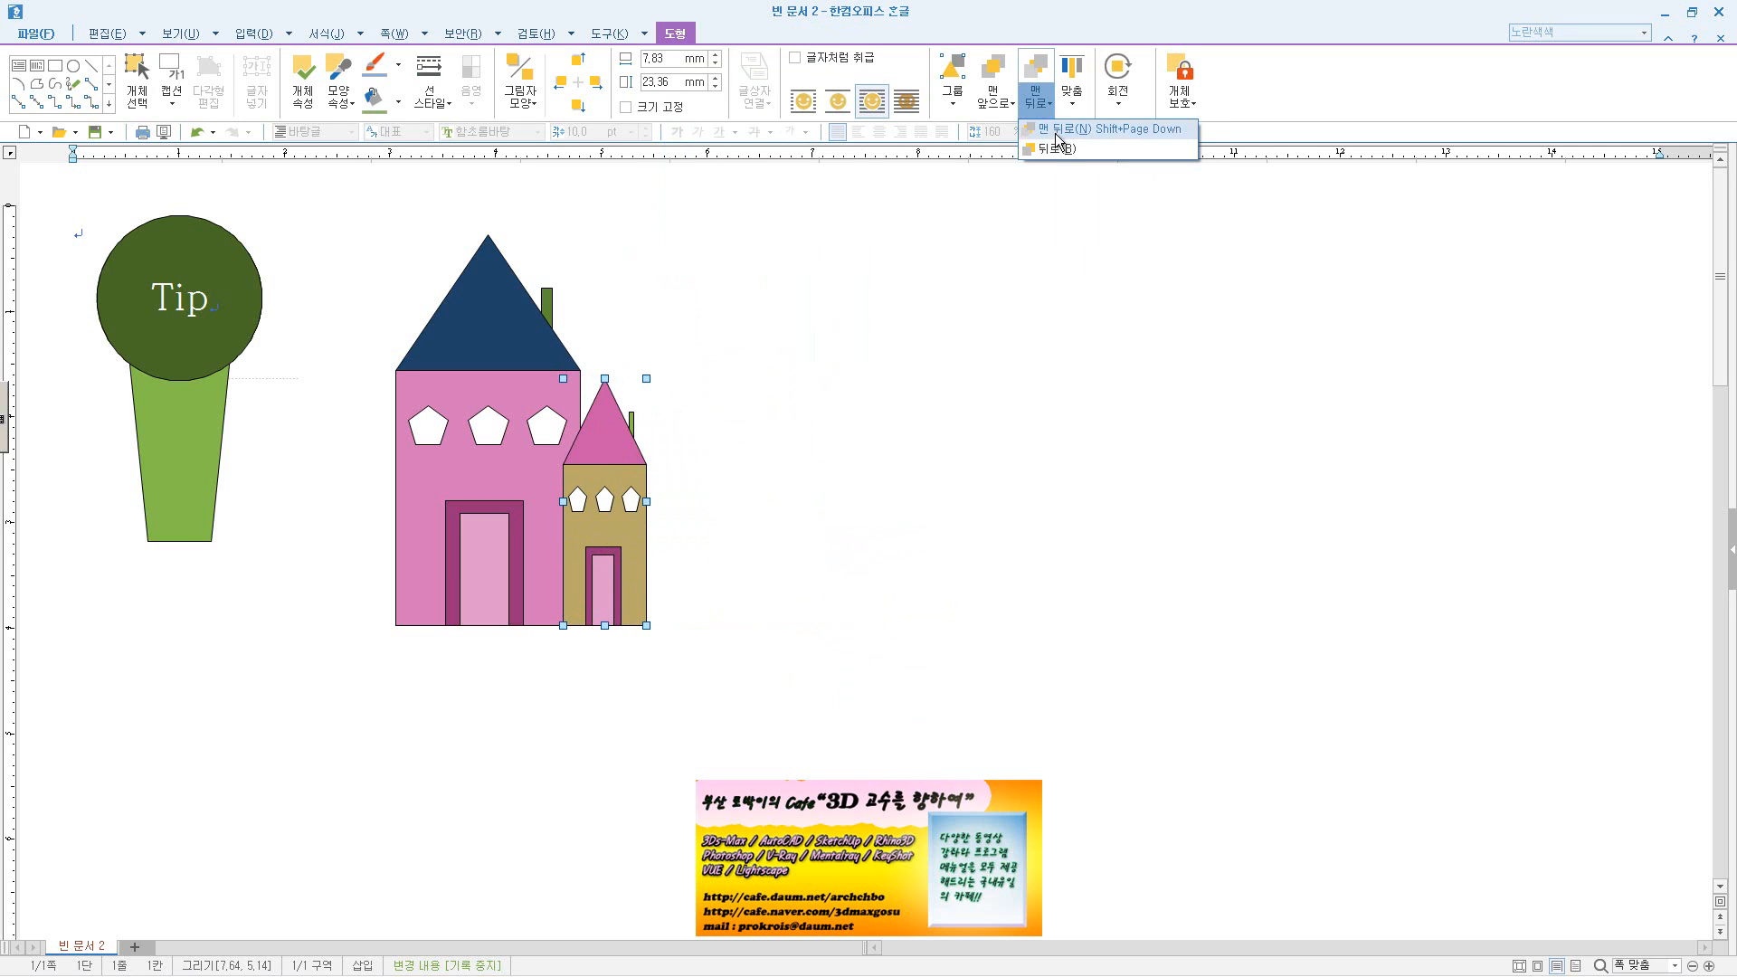
pyautogui.click(1057, 132)
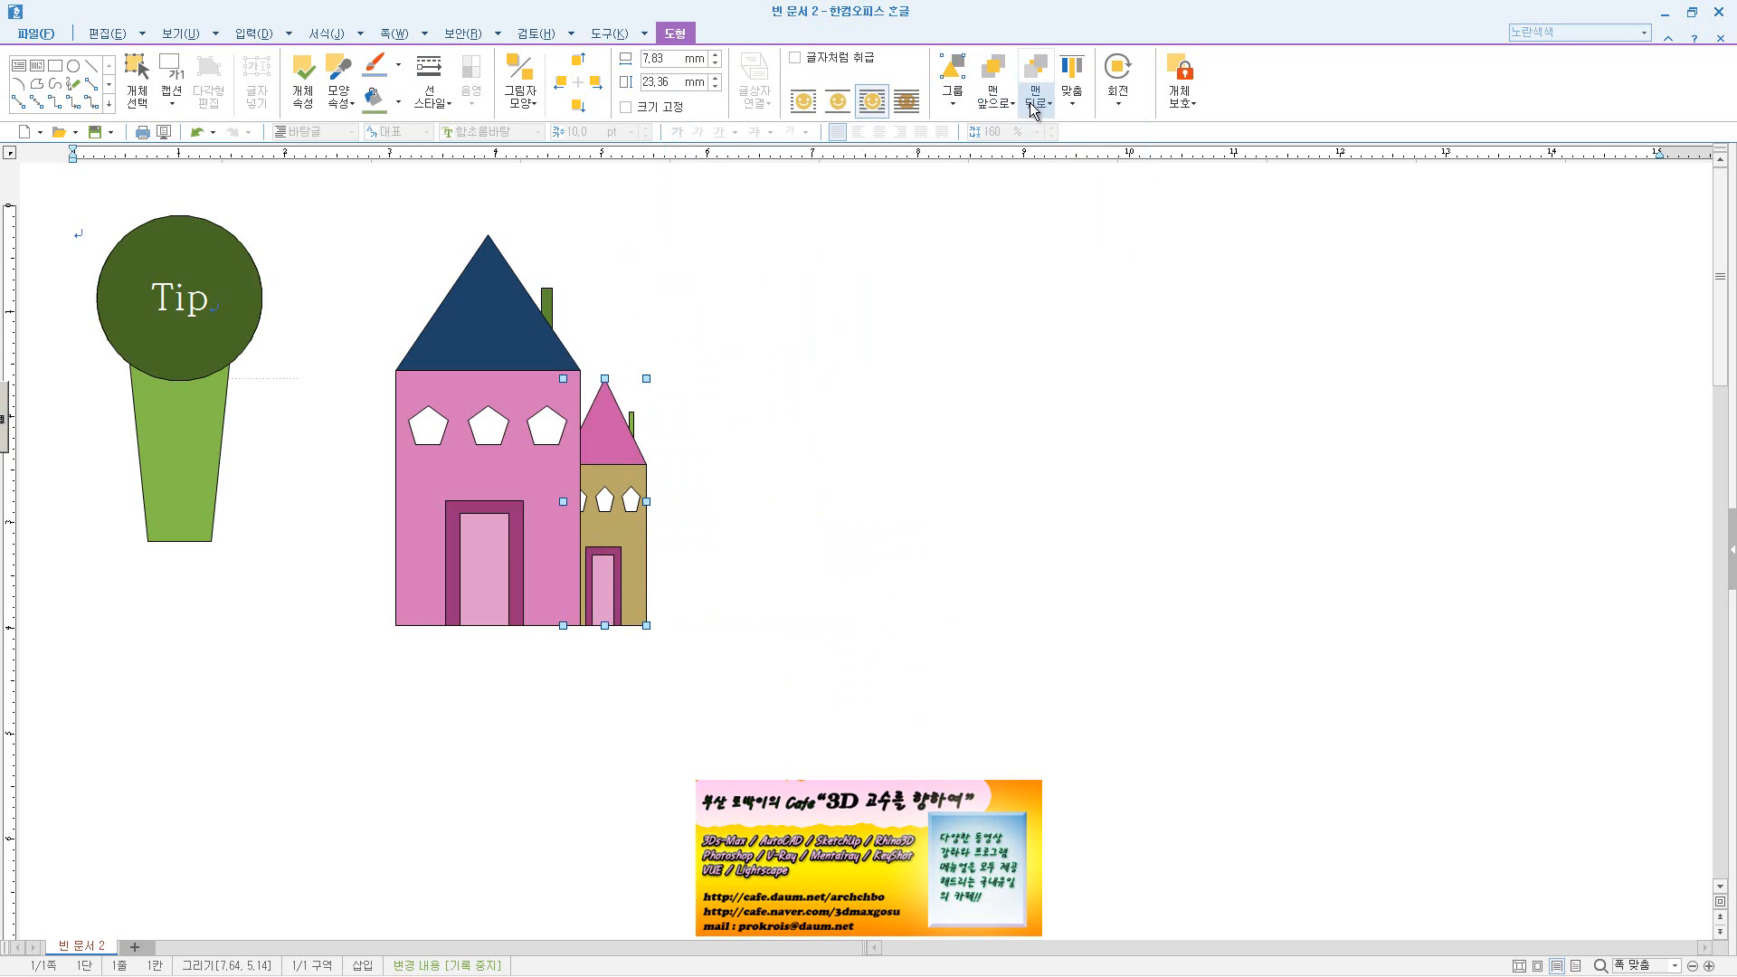
pyautogui.click(1036, 105)
pyautogui.click(1028, 151)
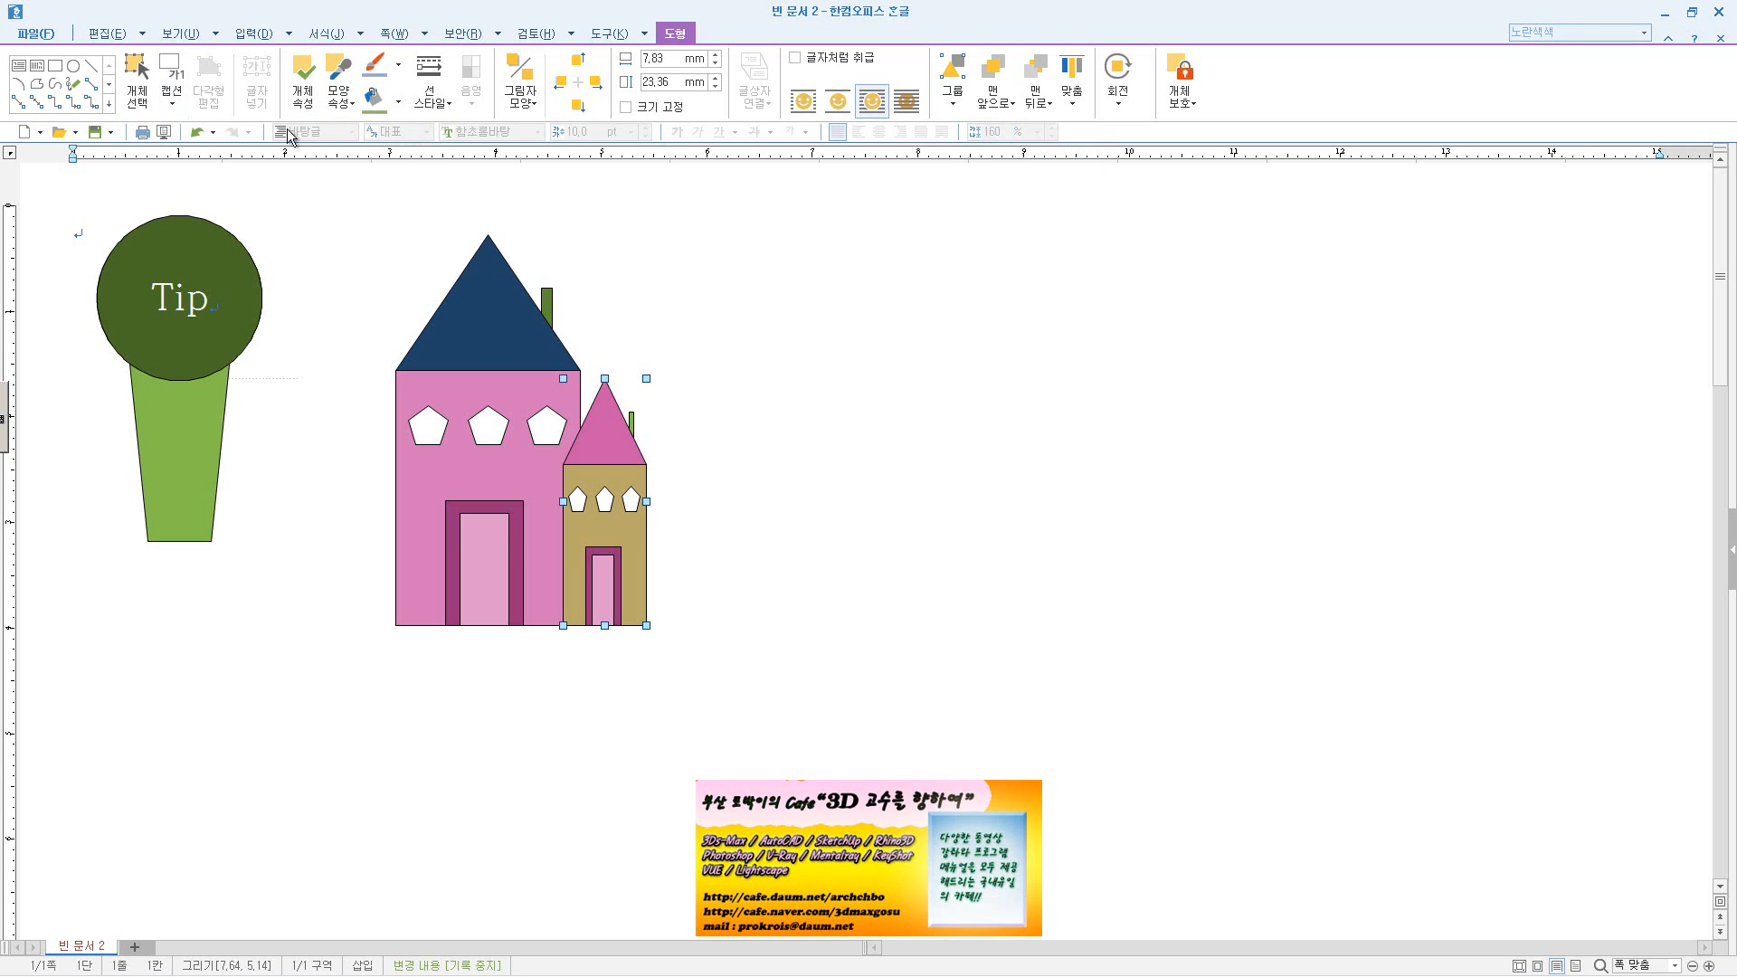
# - Look through the 전통(농악) clip art category of the drawing gallery (그리기마당) and close it without inserting anything
pyautogui.click(690, 259)
pyautogui.click(328, 95)
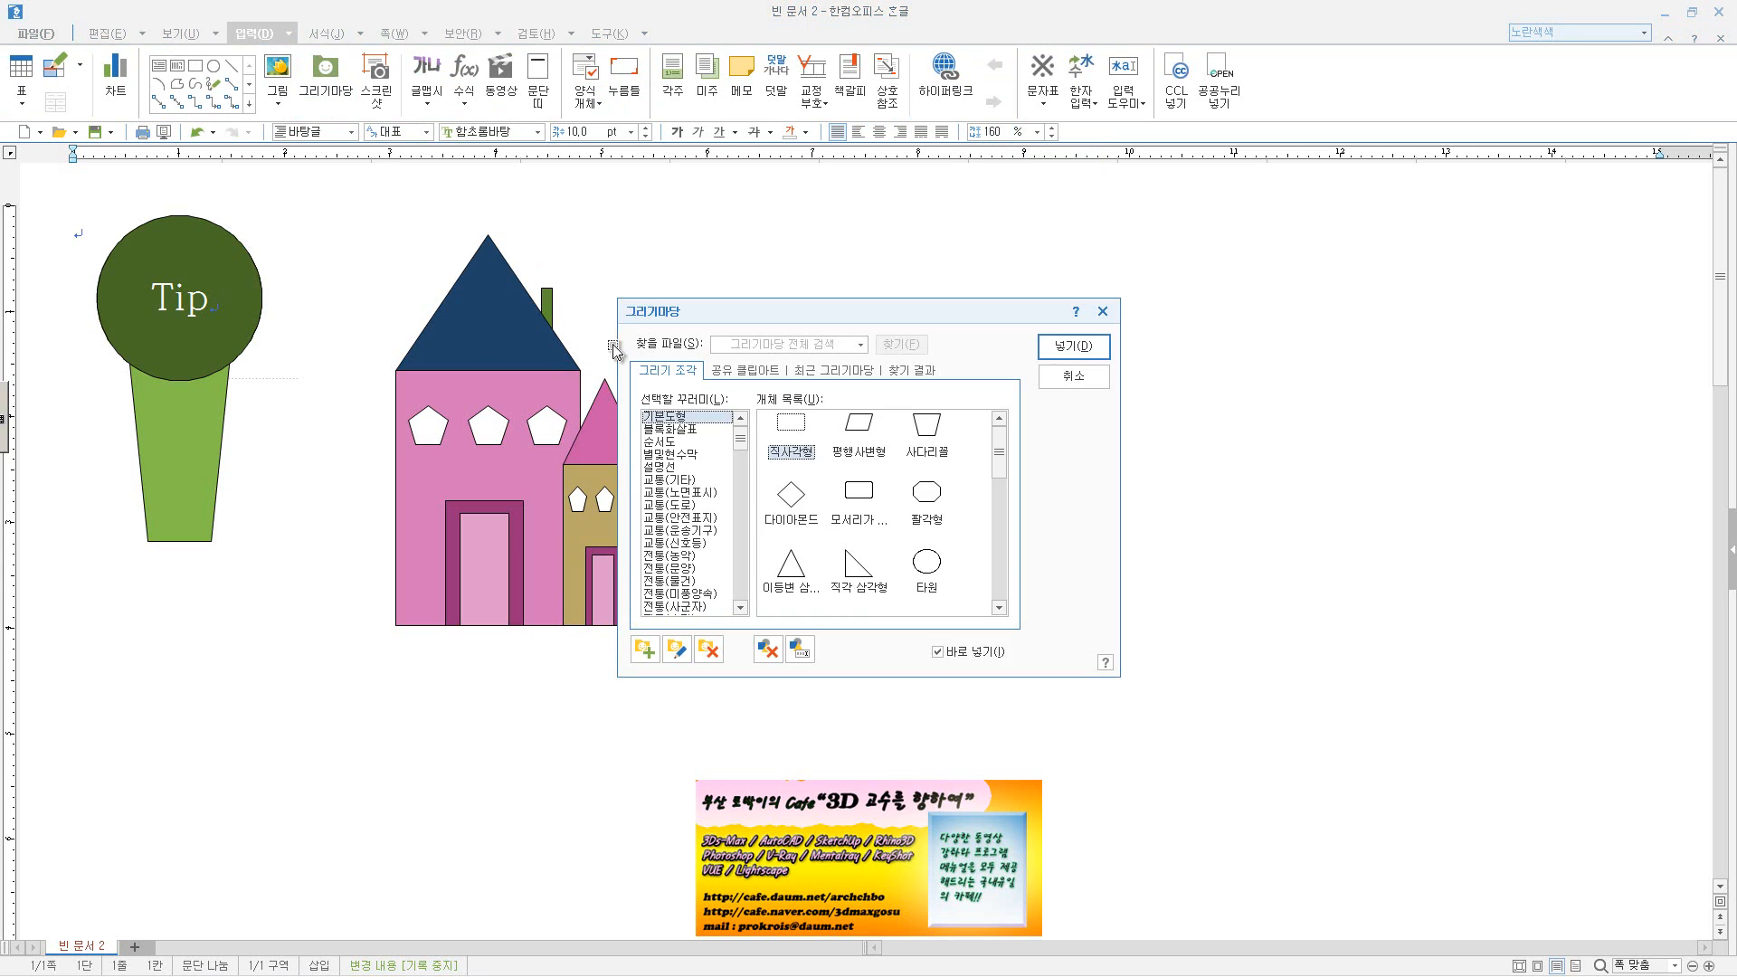
pyautogui.click(702, 557)
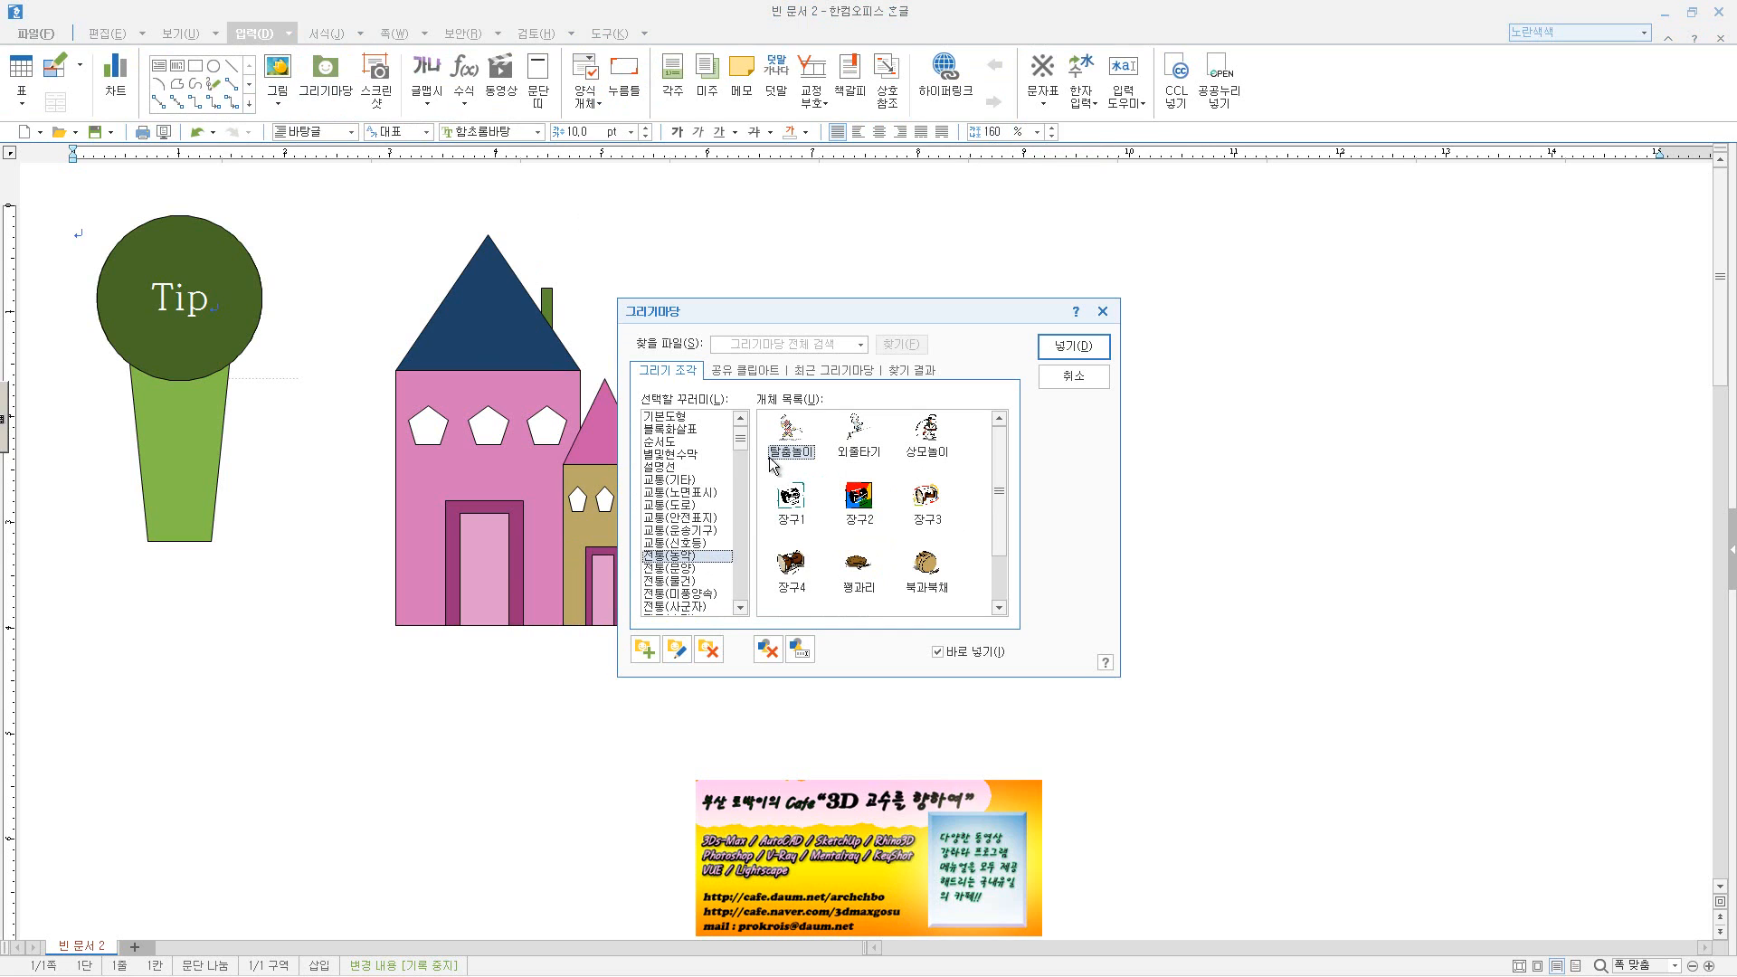
pyautogui.moveTo(773, 466); pyautogui.dragTo(524, 452)
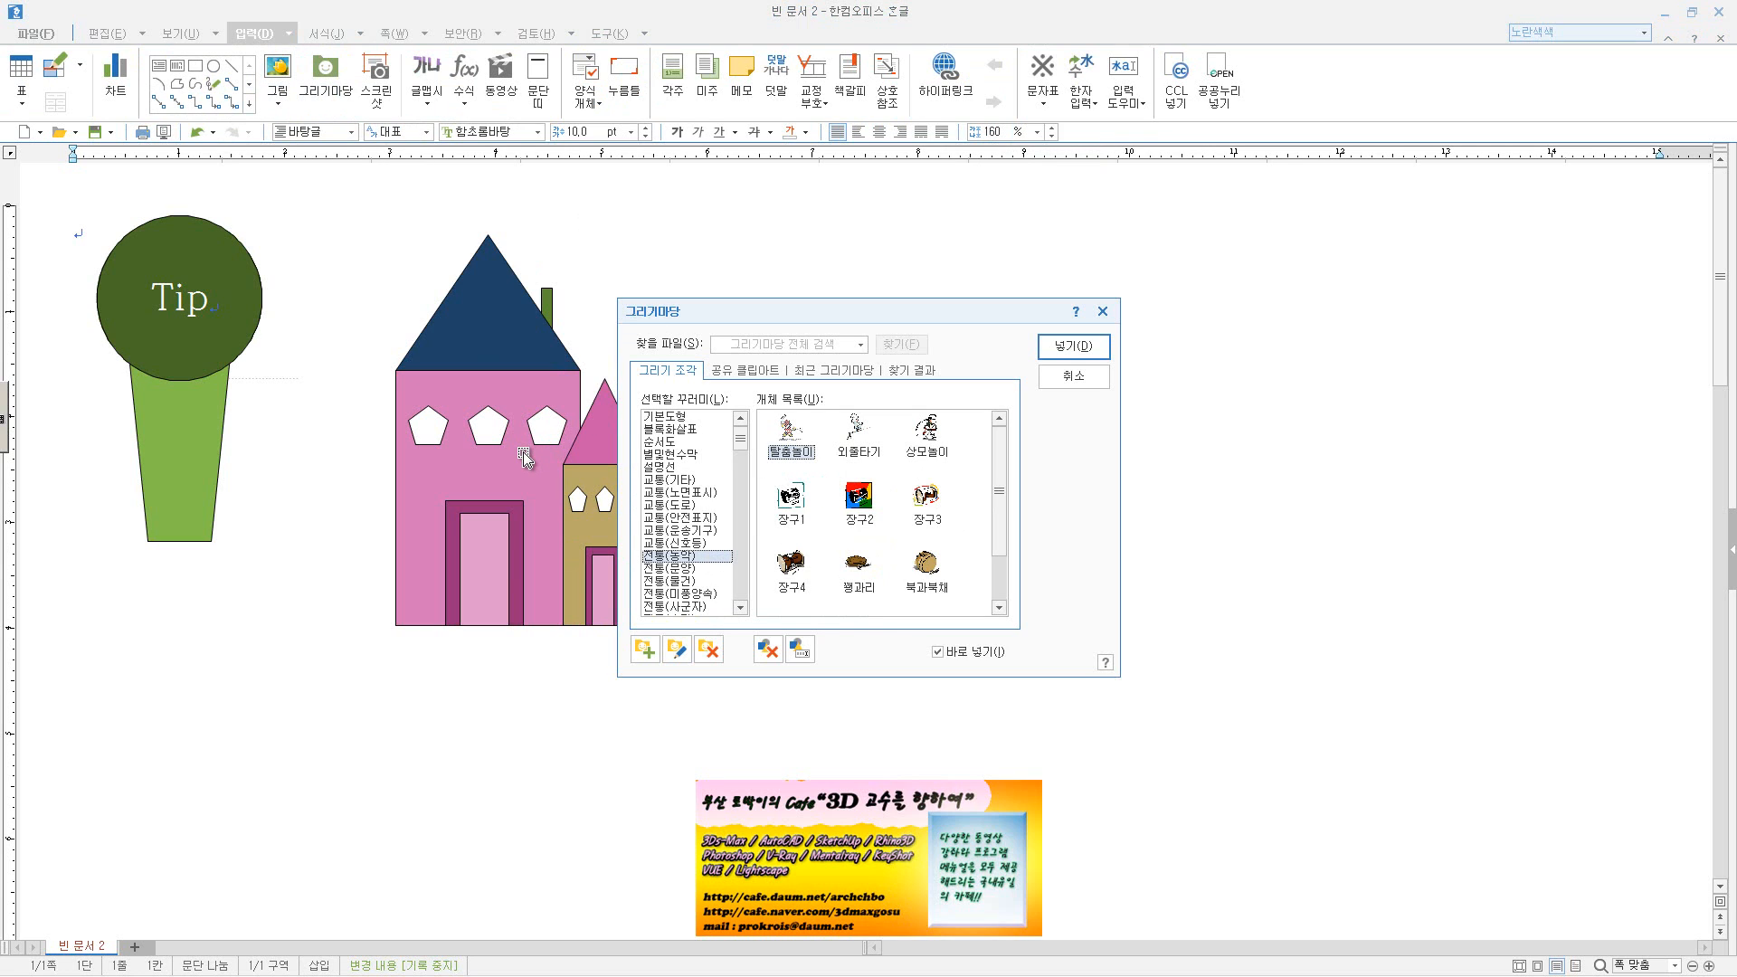
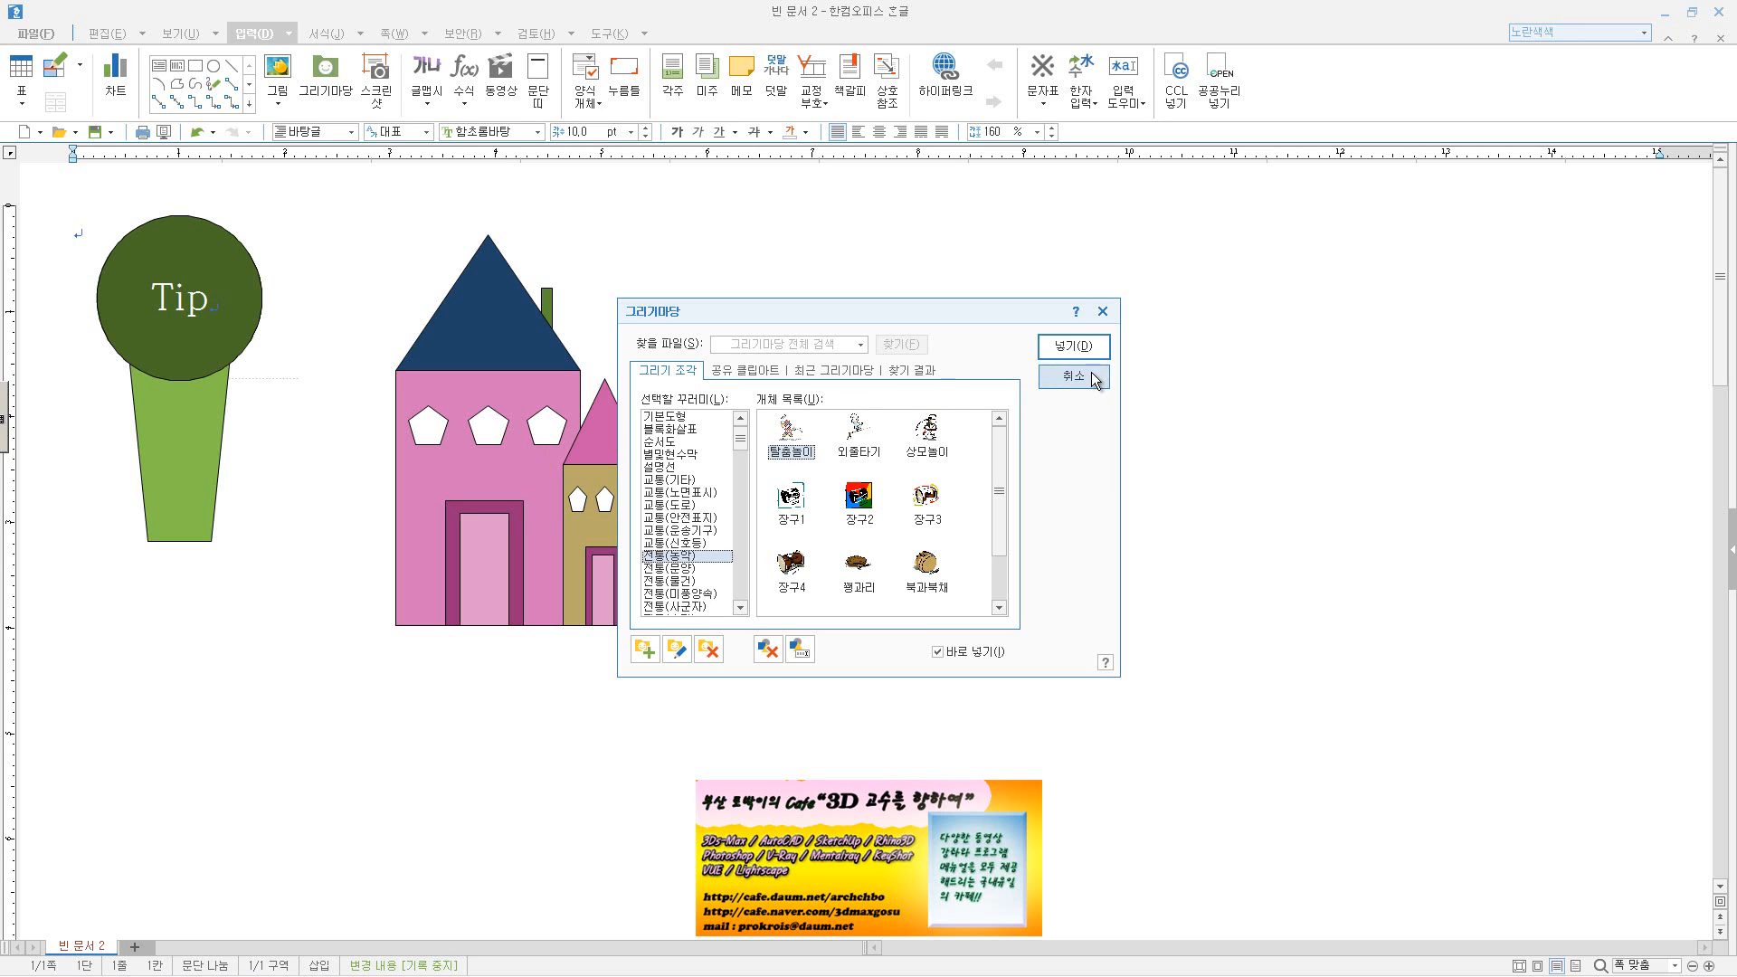
pyautogui.click(1063, 379)
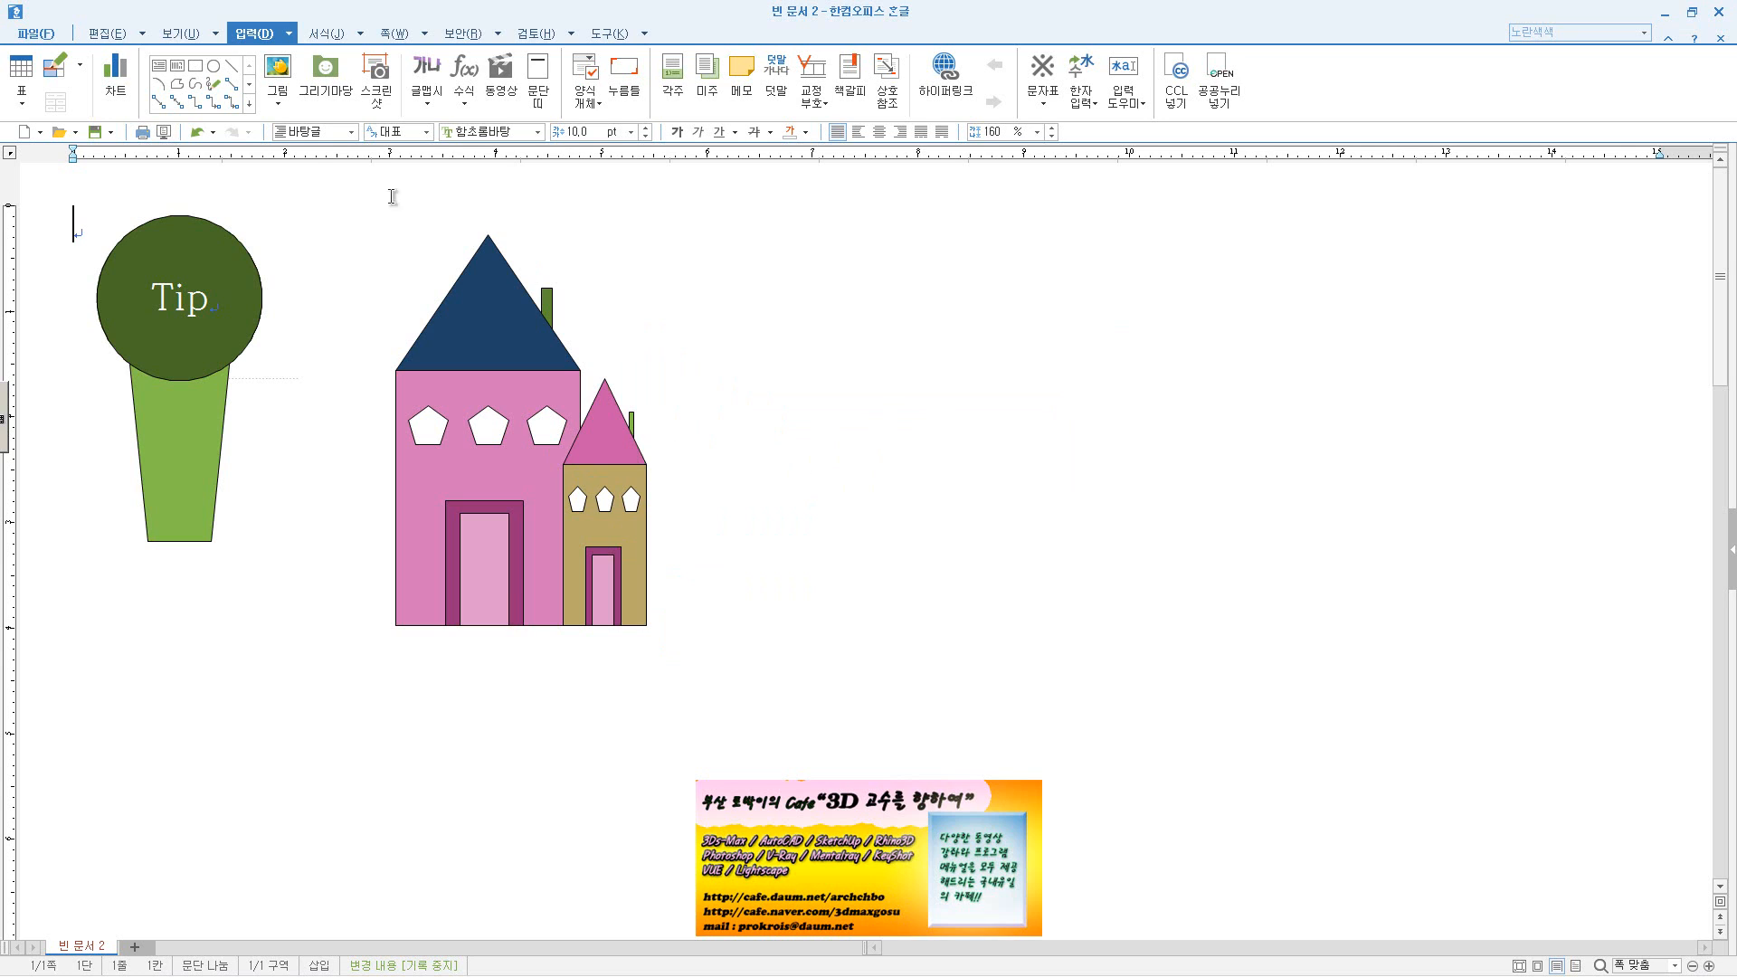
# - Draw a rectangle about 28.6 by 31.5 mm in the empty area beside the houses and fill it with light blue
pyautogui.click(195, 65)
pyautogui.moveTo(773, 303); pyautogui.dragTo(1075, 636)
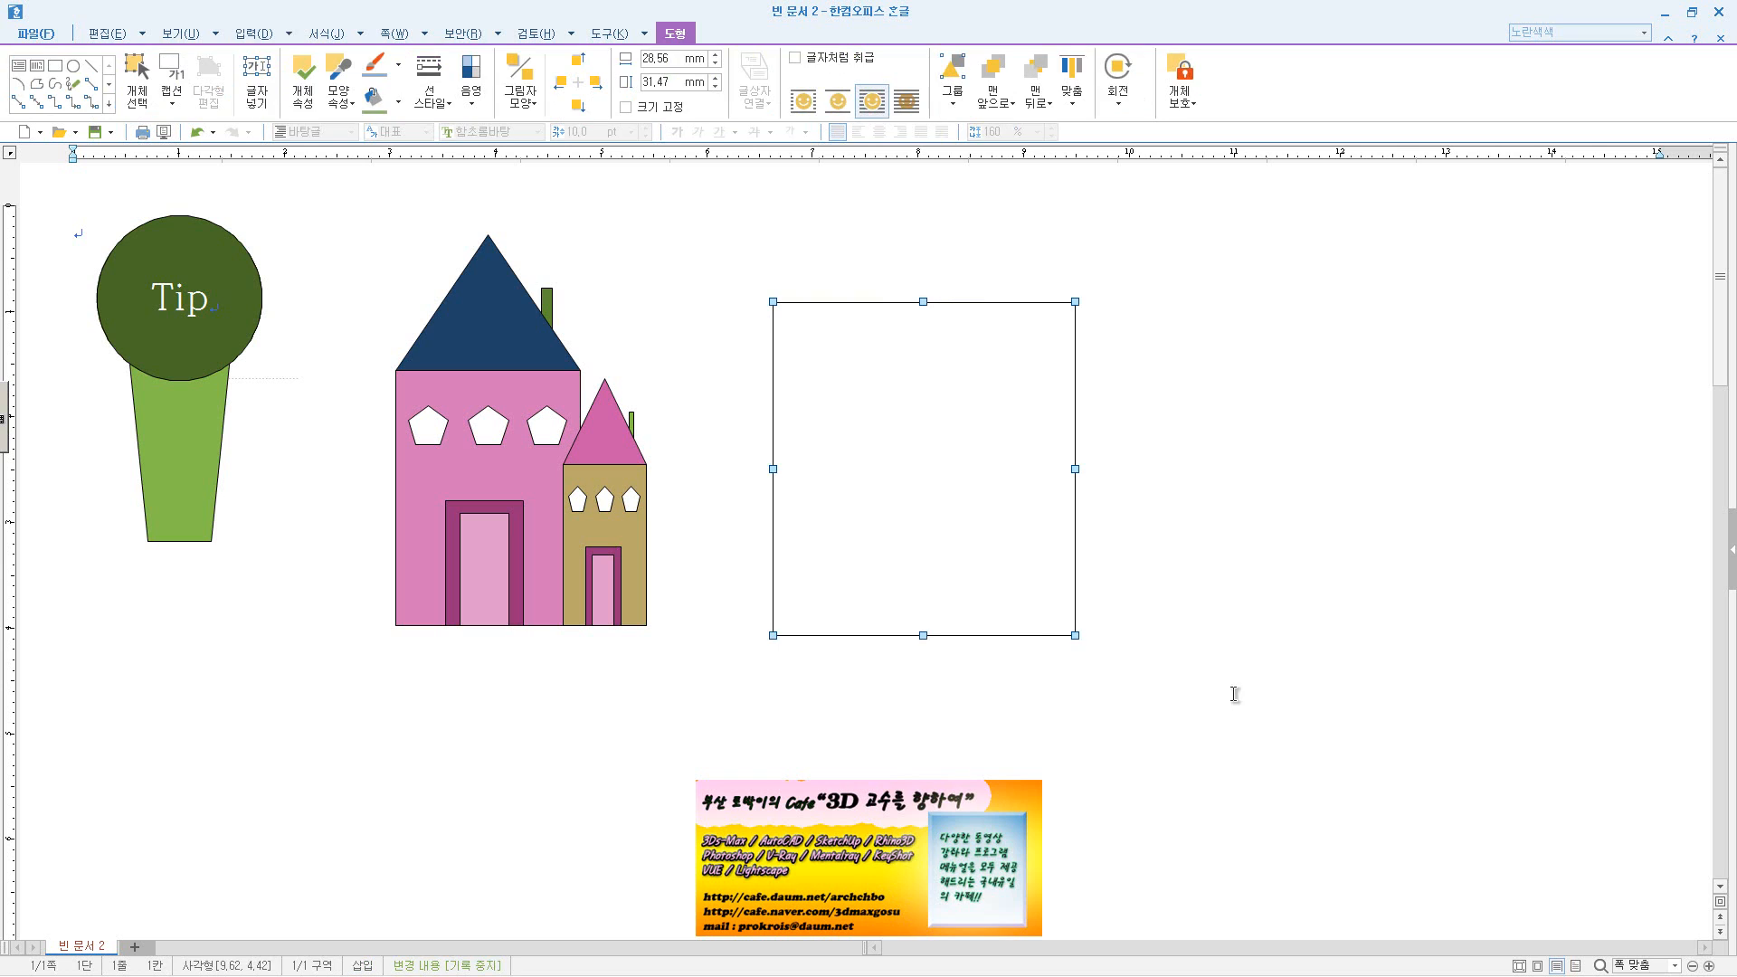
pyautogui.click(398, 101)
pyautogui.click(426, 195)
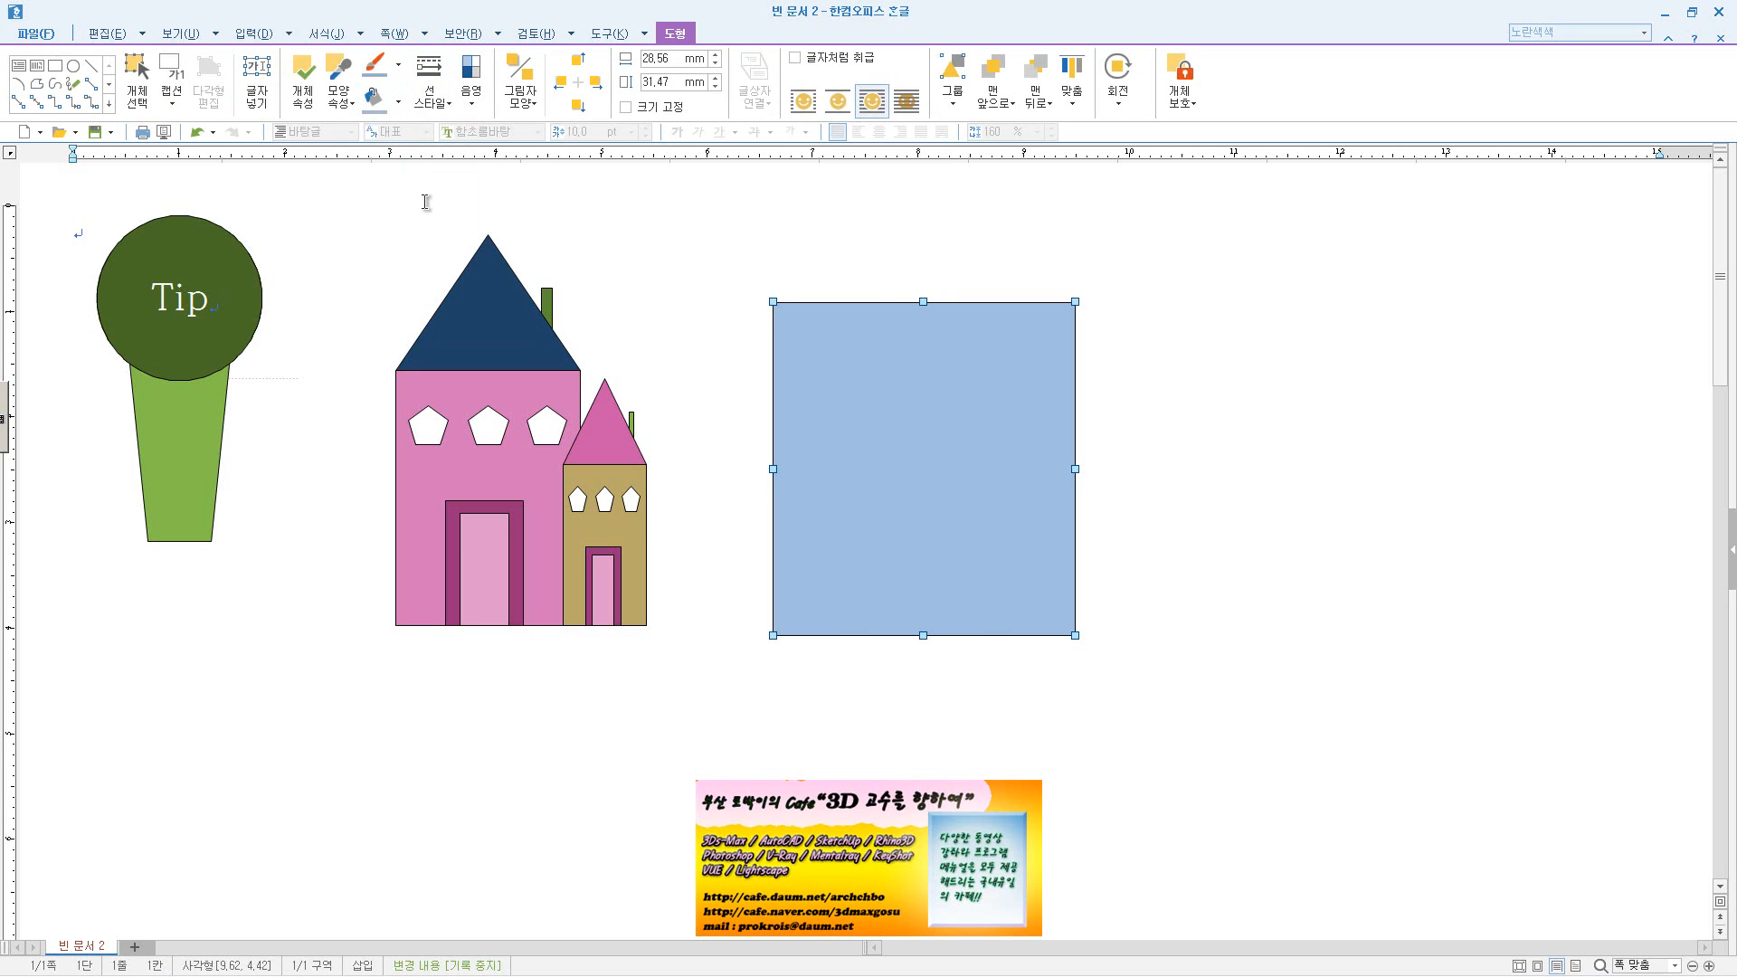
# - Open the recent document 빛과조명의기본적이해_수정본.hwp and select its opening paragraph about 조명
pyautogui.click(50, 38)
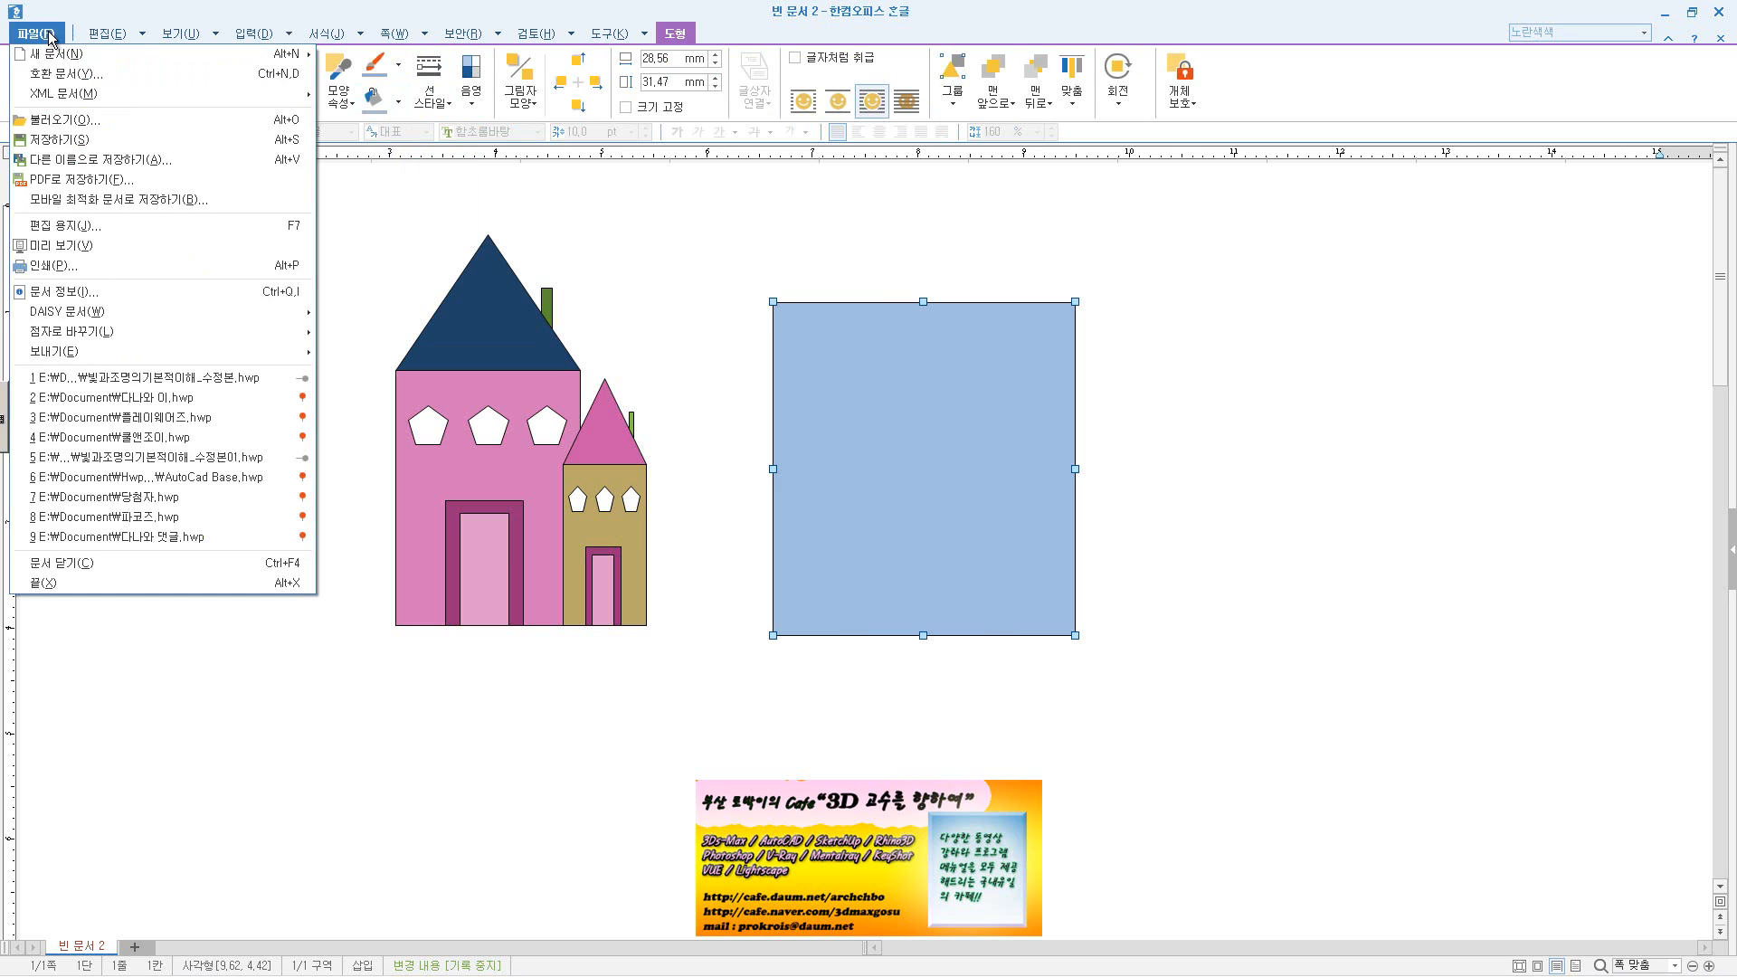
pyautogui.click(145, 378)
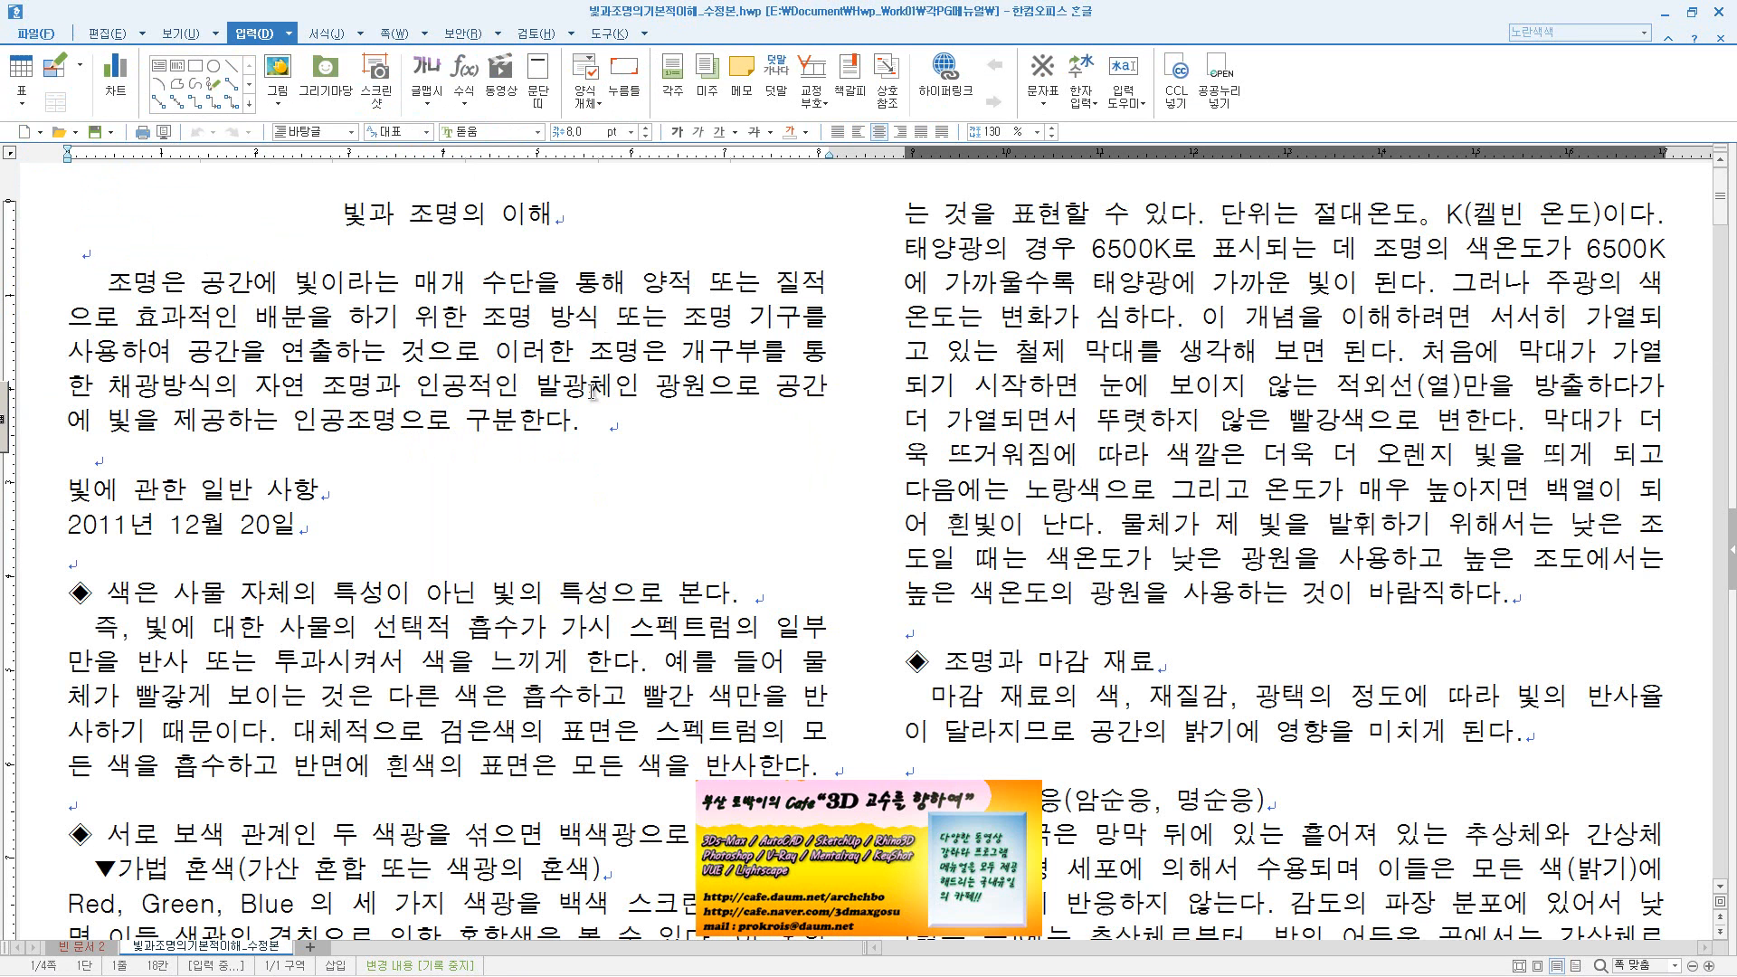
pyautogui.moveTo(571, 421); pyautogui.dragTo(112, 297)
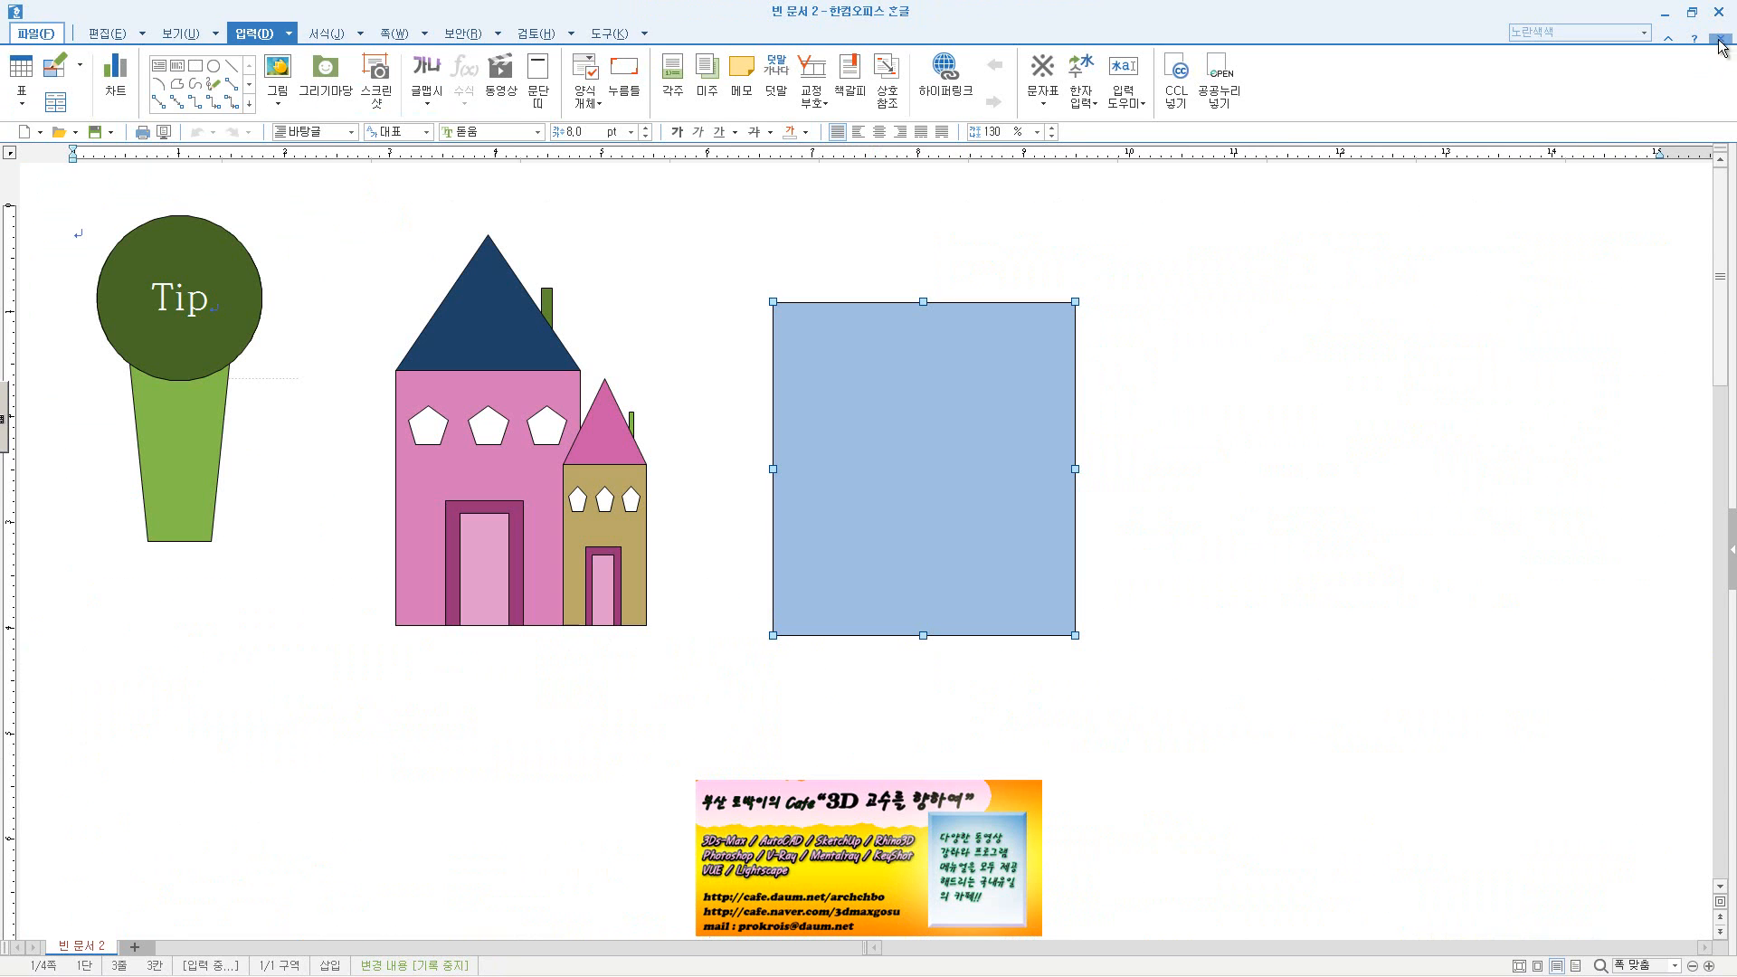
# - Make the light blue rectangle hold text and paste the copied paragraph about 조명 into it
pyautogui.click(923, 384)
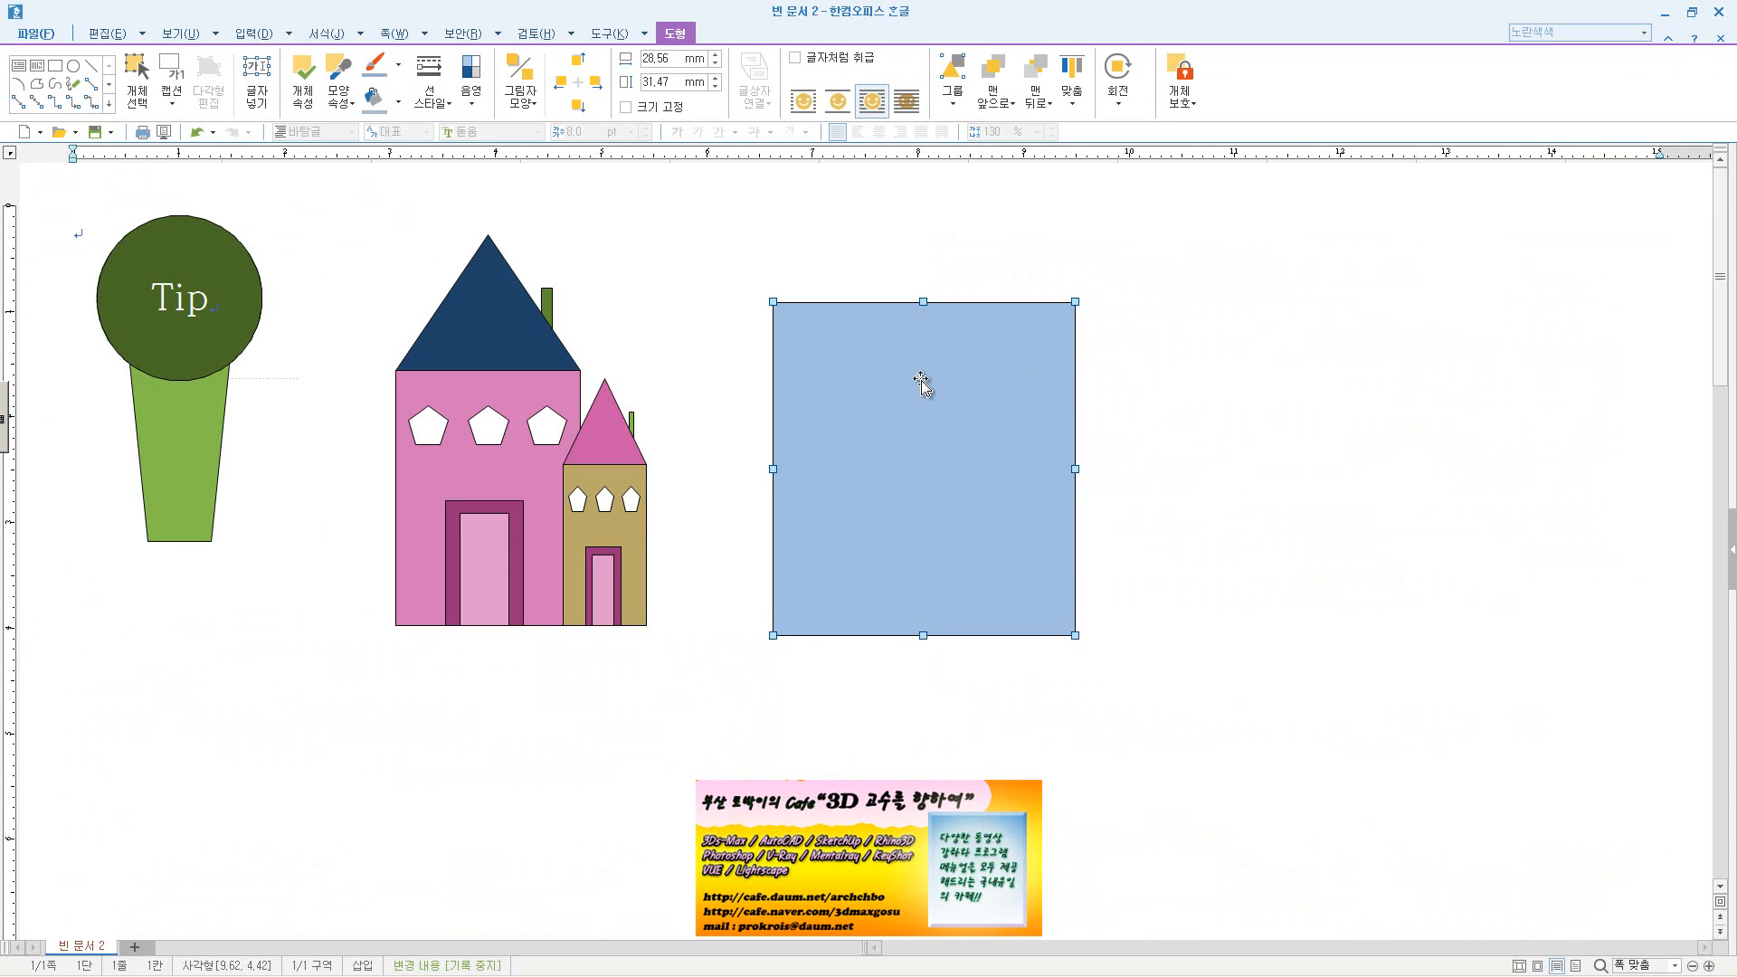
pyautogui.rightClick(921, 382)
pyautogui.click(1040, 627)
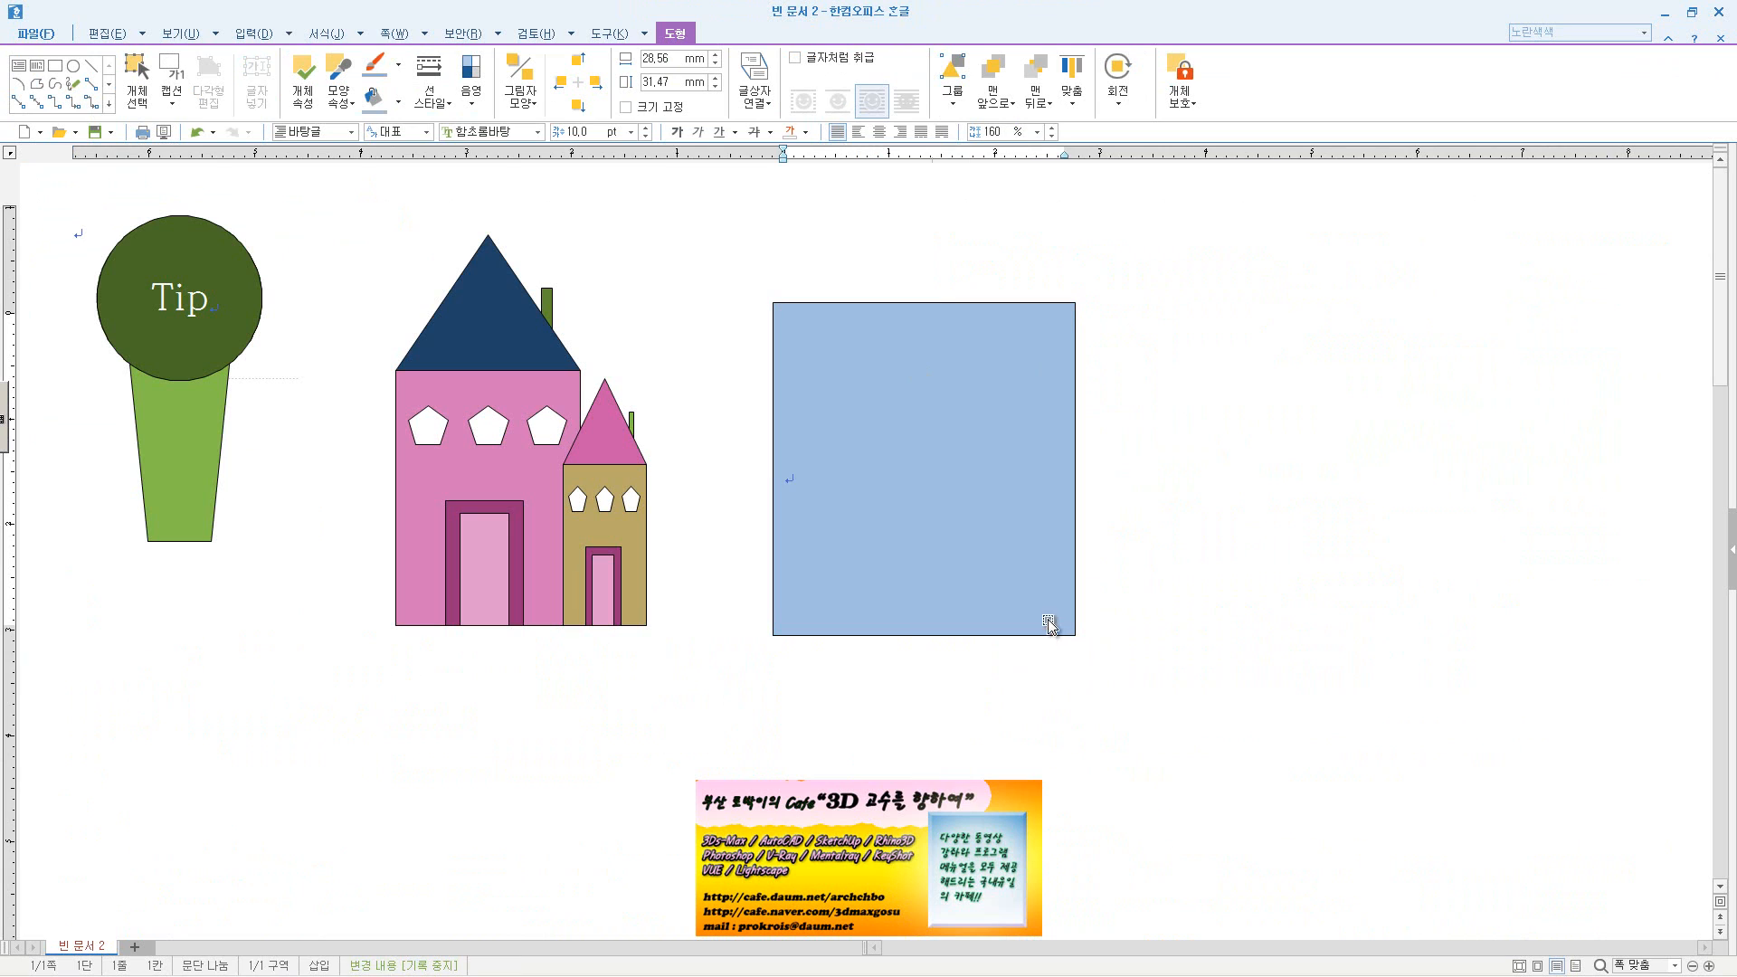
pyautogui.hotkey('ctrl', 'v')
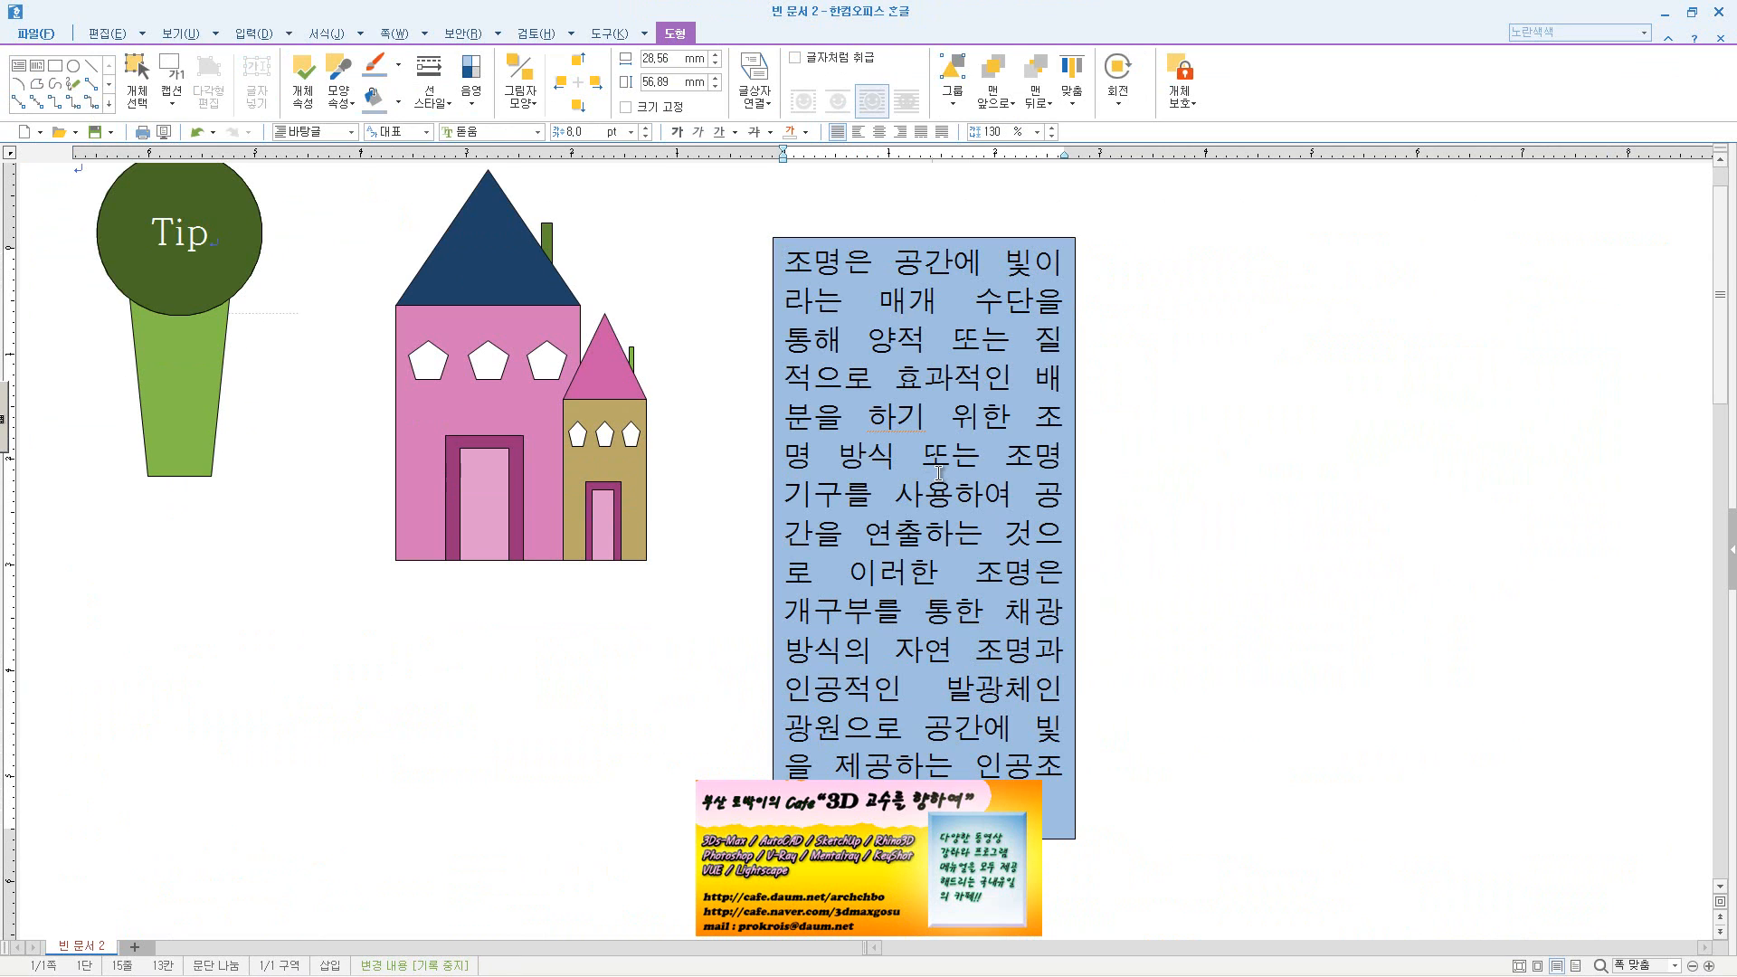
# - Reduce the font size of all the pasted text in the light blue rectangle by five steps
pyautogui.hotkey('ctrl', 'a')
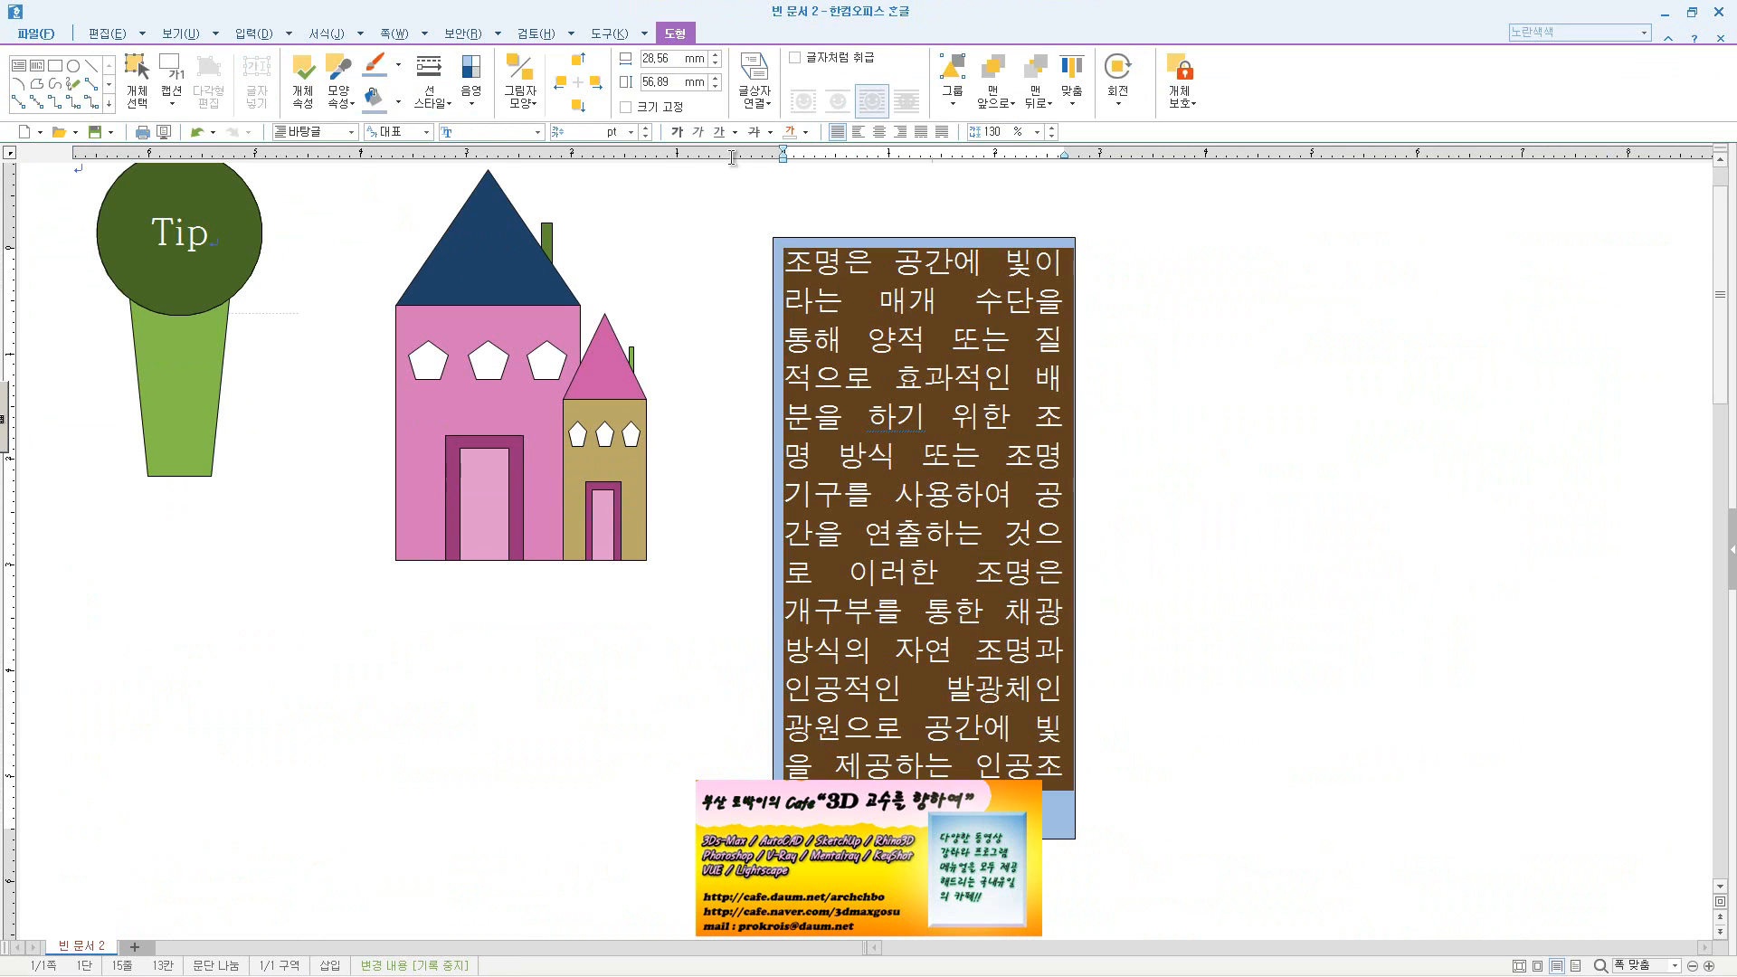
pyautogui.click(646, 135)
pyautogui.click(645, 136)
pyautogui.click(646, 135)
pyautogui.click(645, 136)
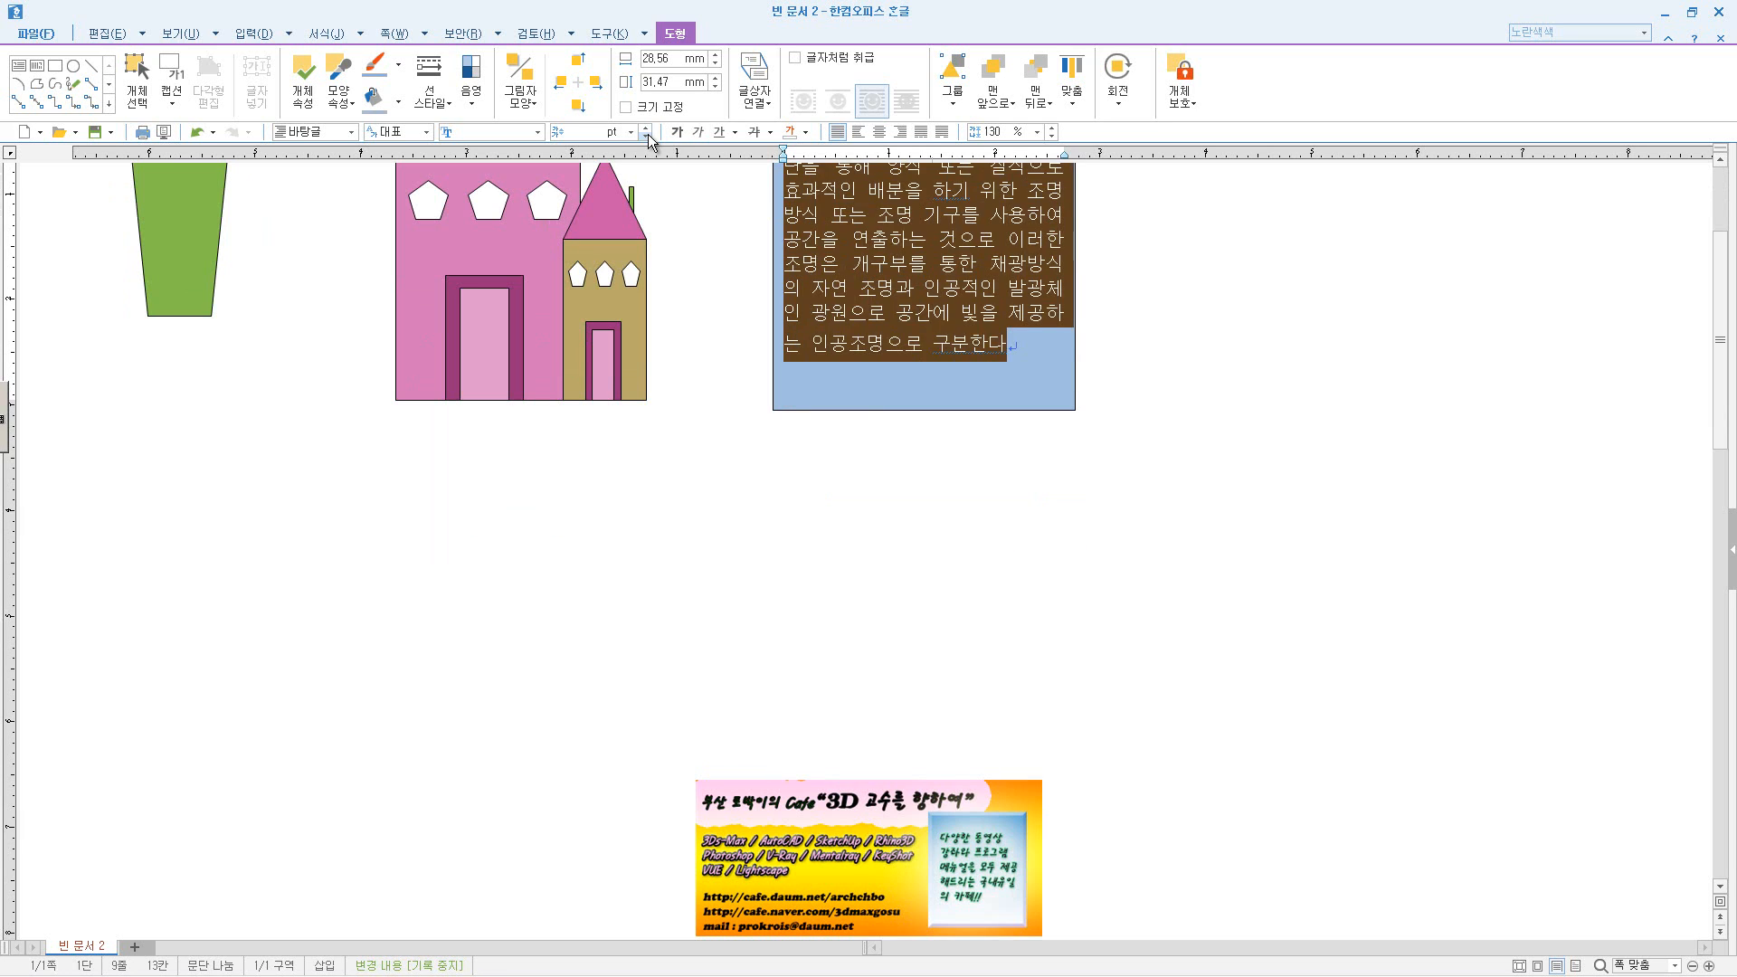
pyautogui.click(646, 136)
pyautogui.click(1131, 362)
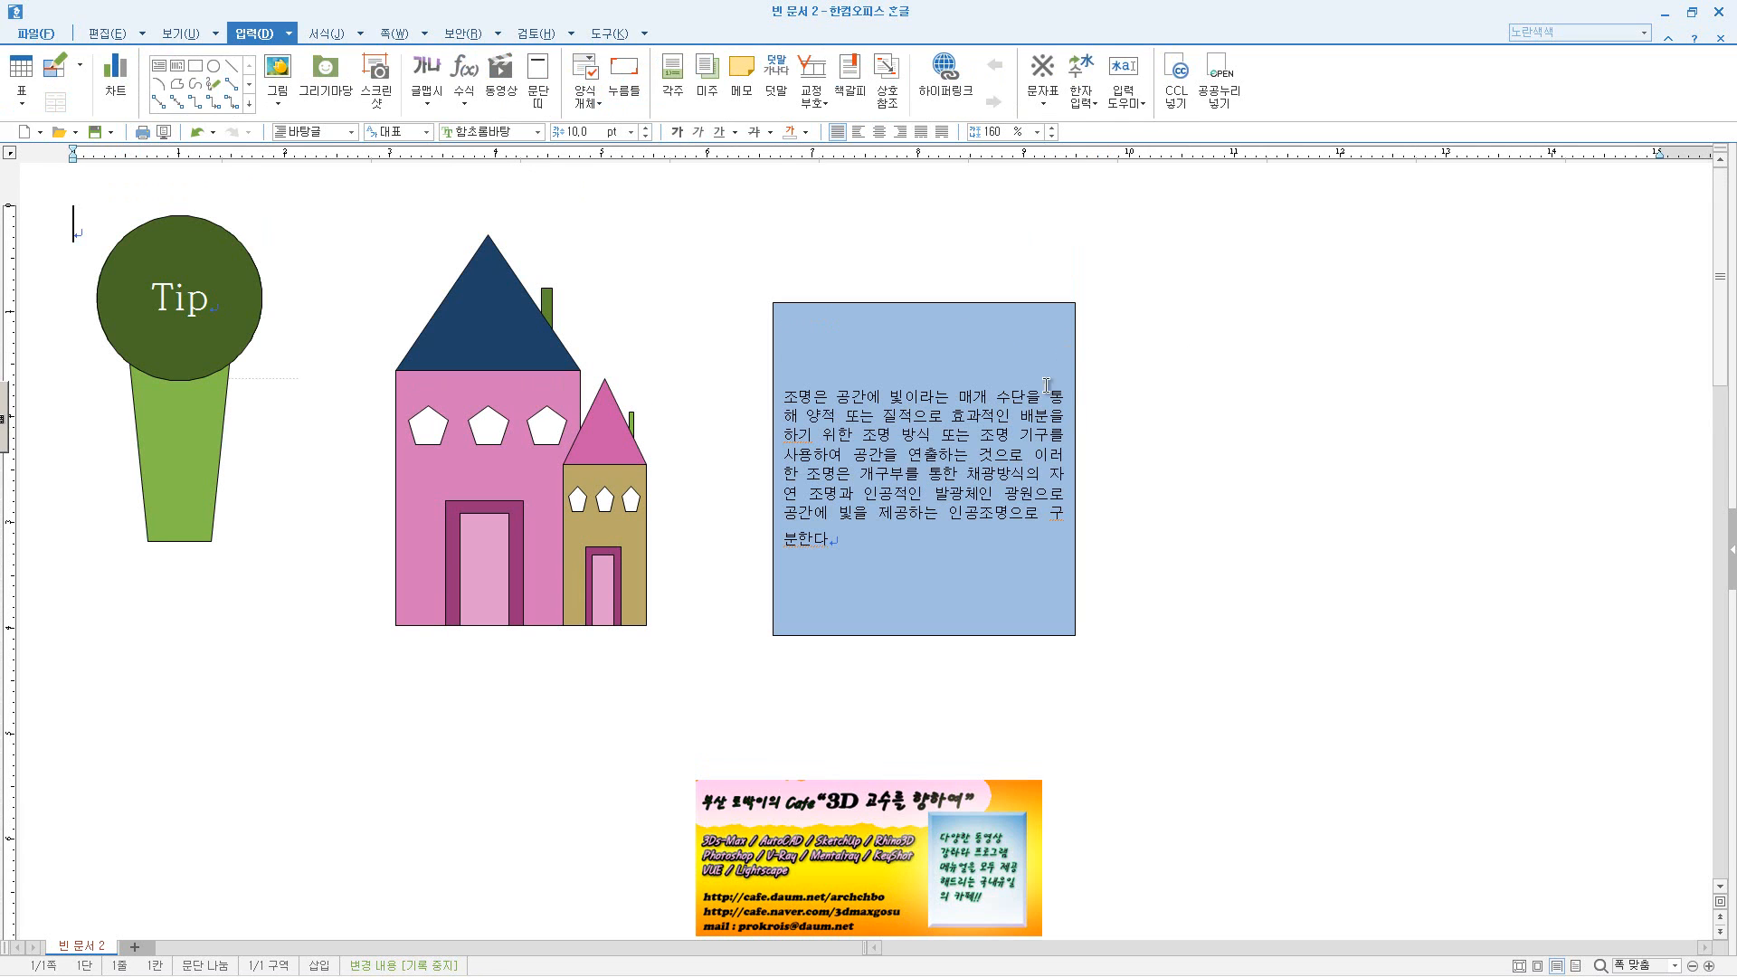
# - Change the font colour of the whole paragraph in the light blue rectangle to white
pyautogui.click(998, 477)
pyautogui.moveTo(829, 540); pyautogui.dragTo(789, 395)
pyautogui.click(806, 133)
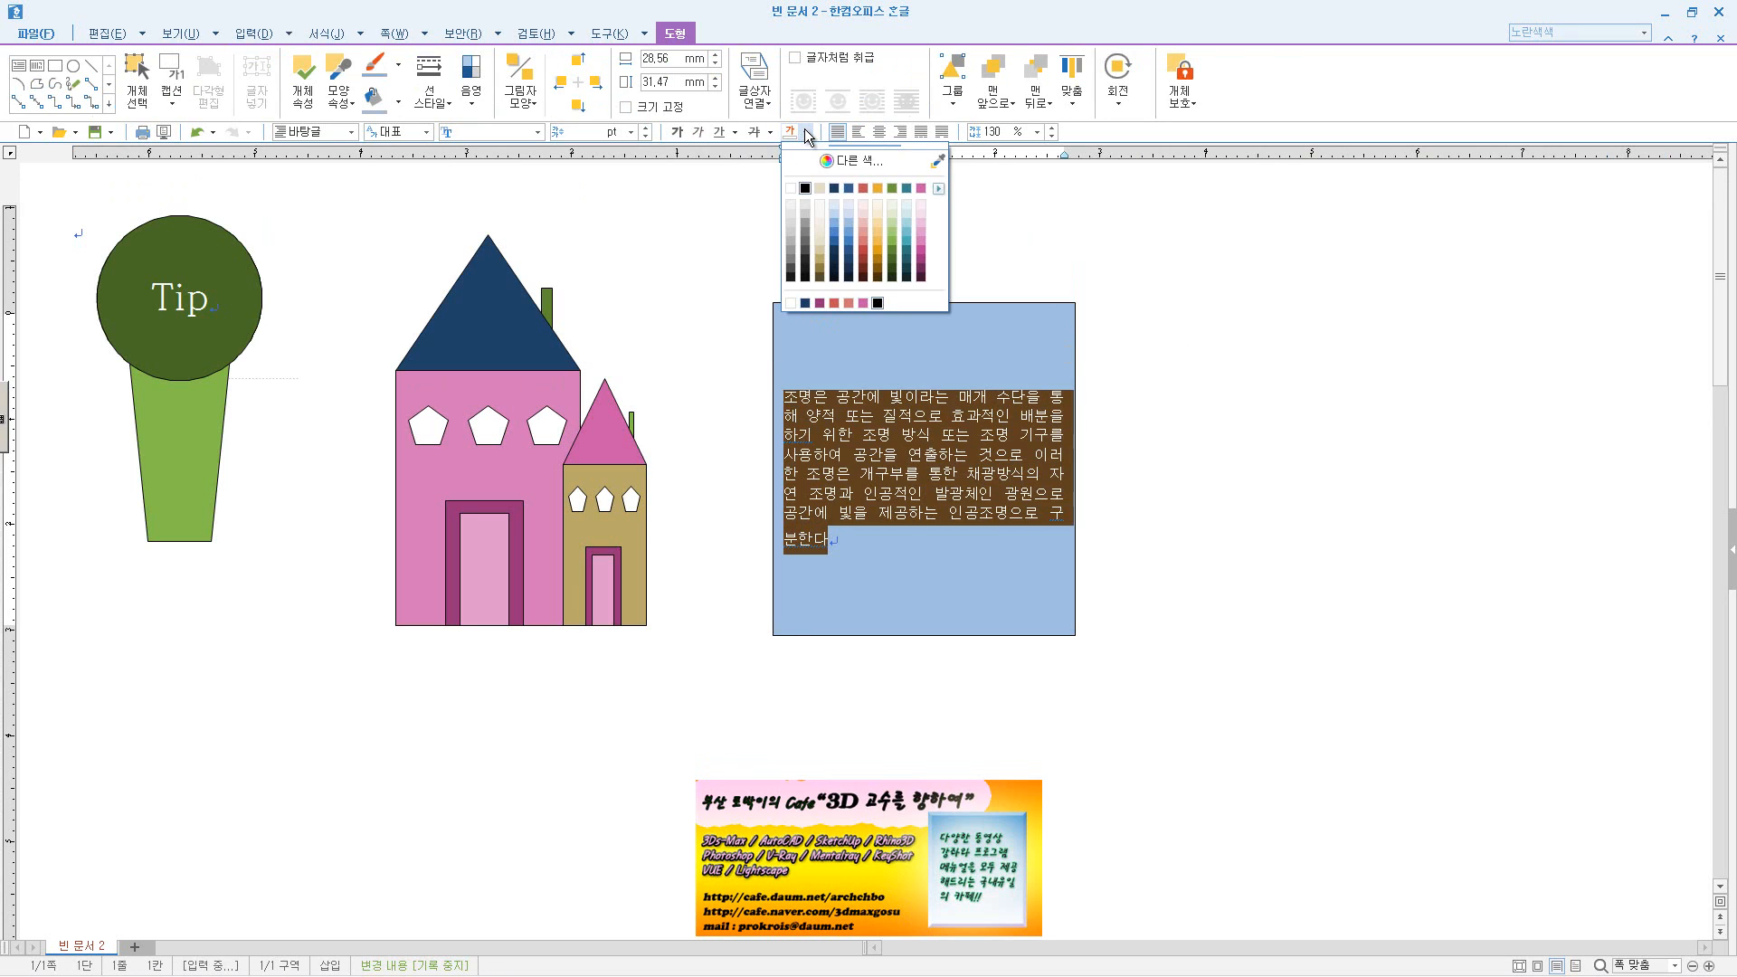
pyautogui.click(793, 187)
# - Fill the text rectangle with dark navy and shorten it from its lower edge to about 24 mm high
pyautogui.click(902, 315)
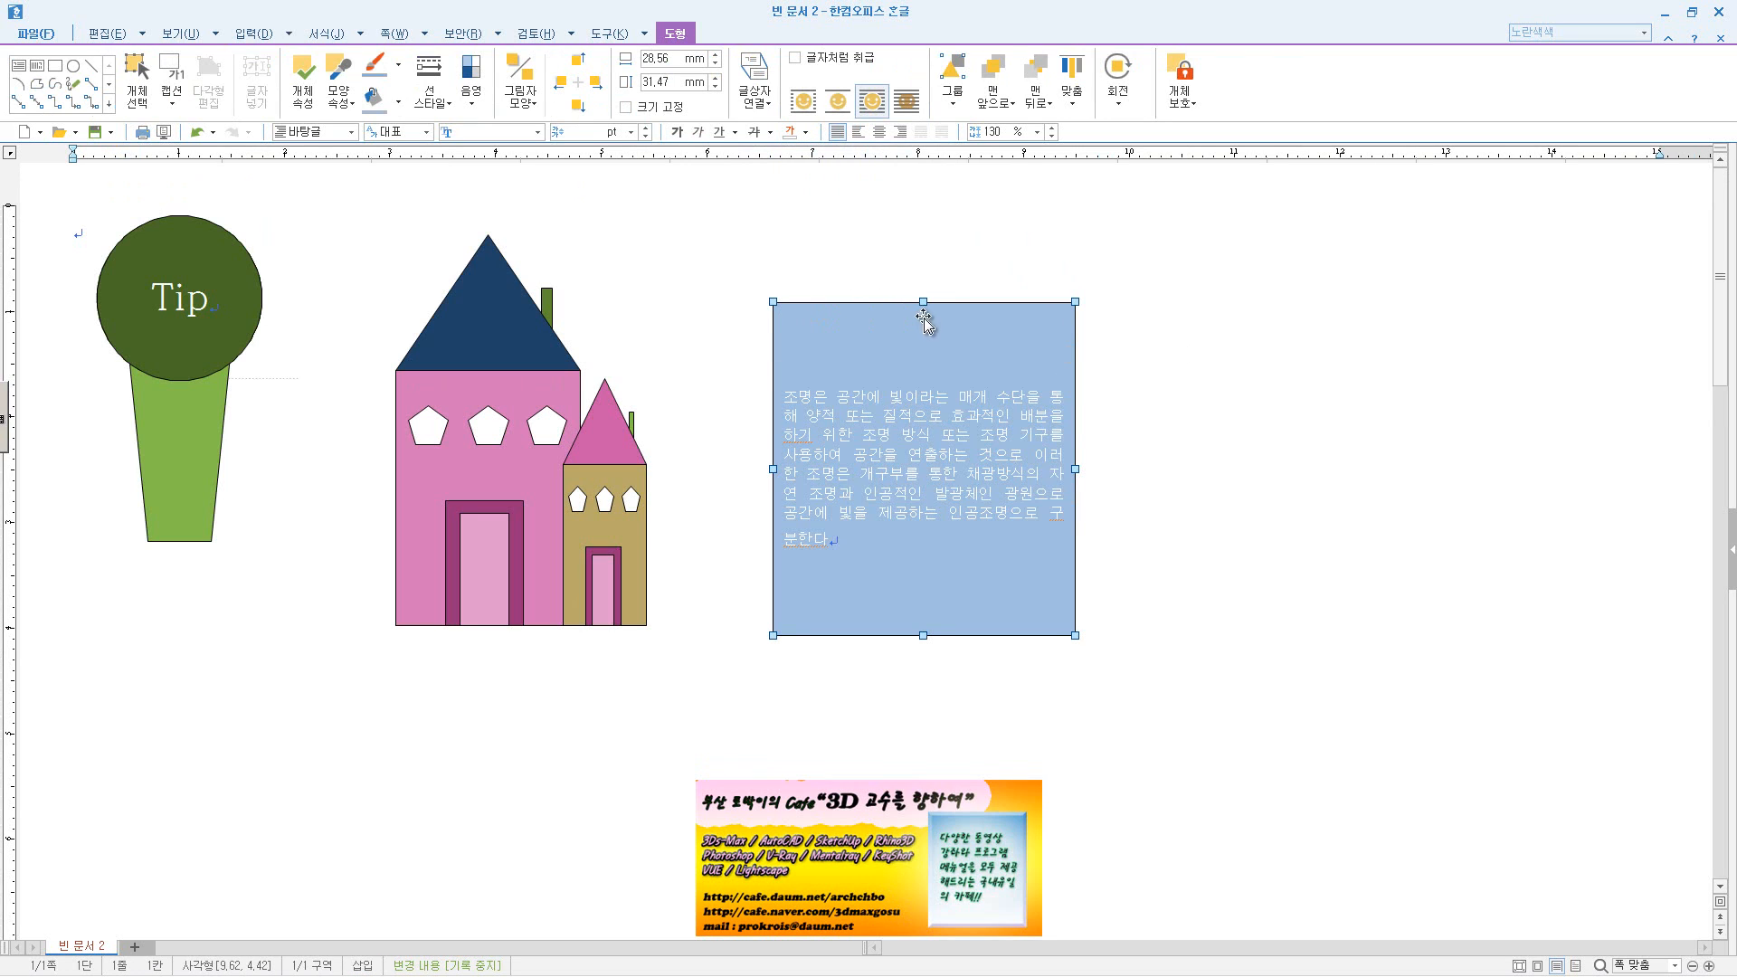
pyautogui.click(397, 102)
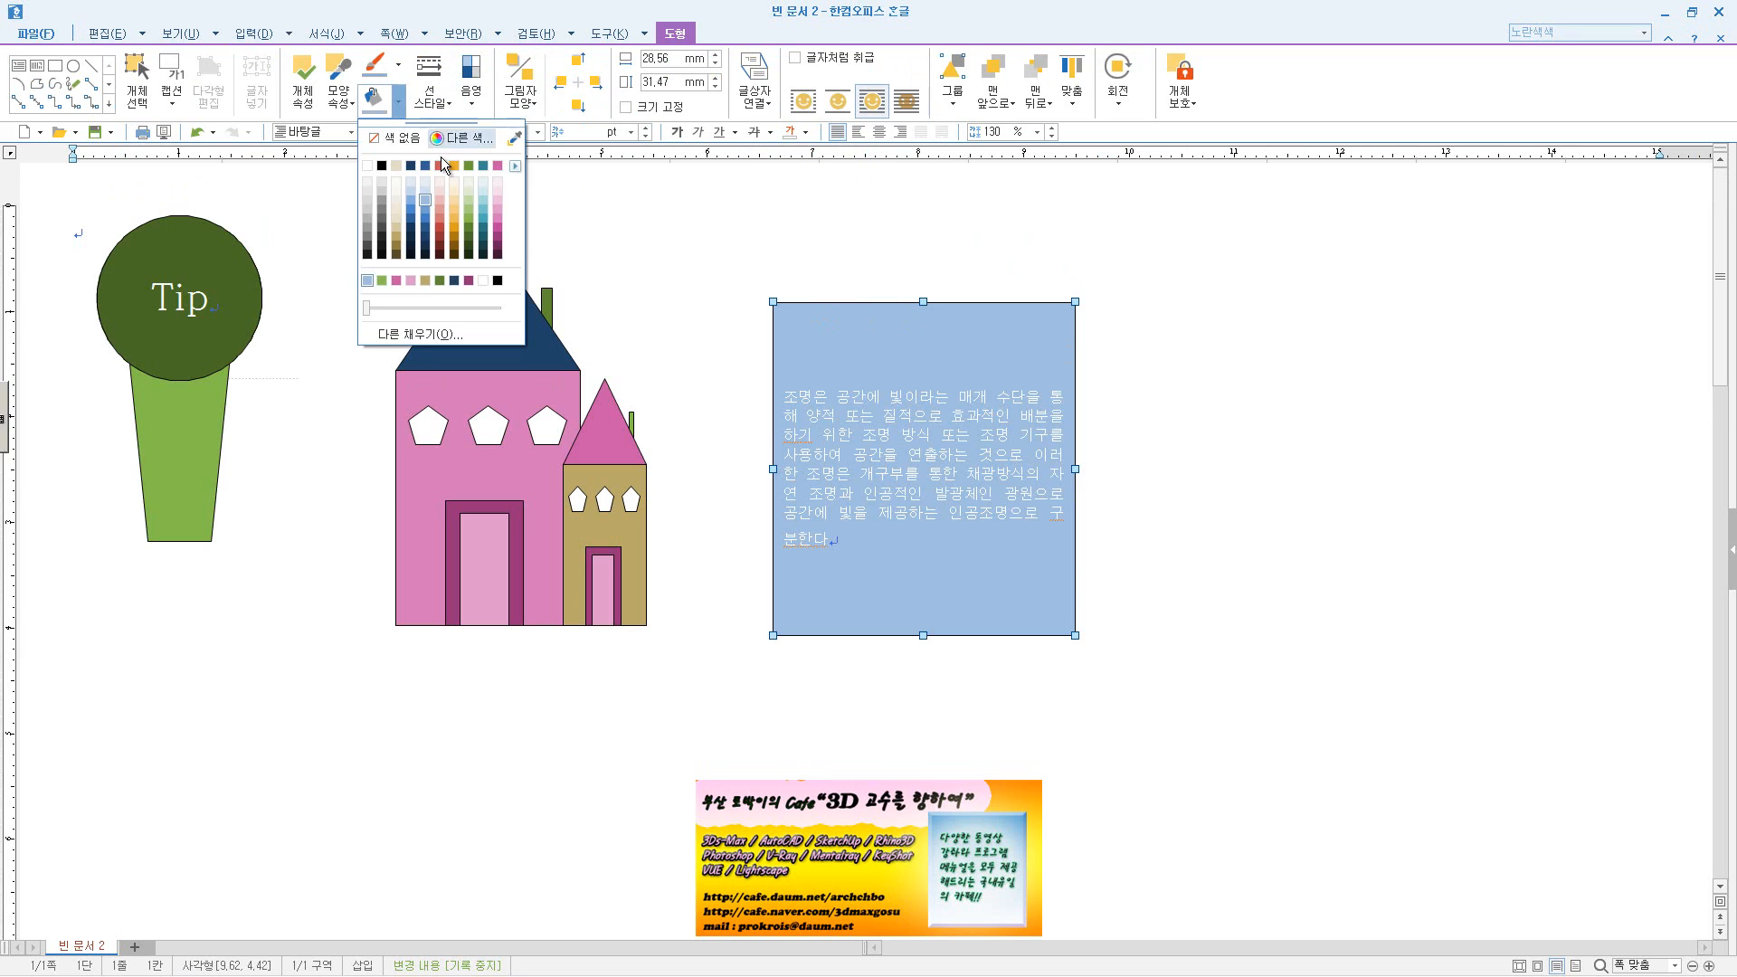
pyautogui.click(424, 246)
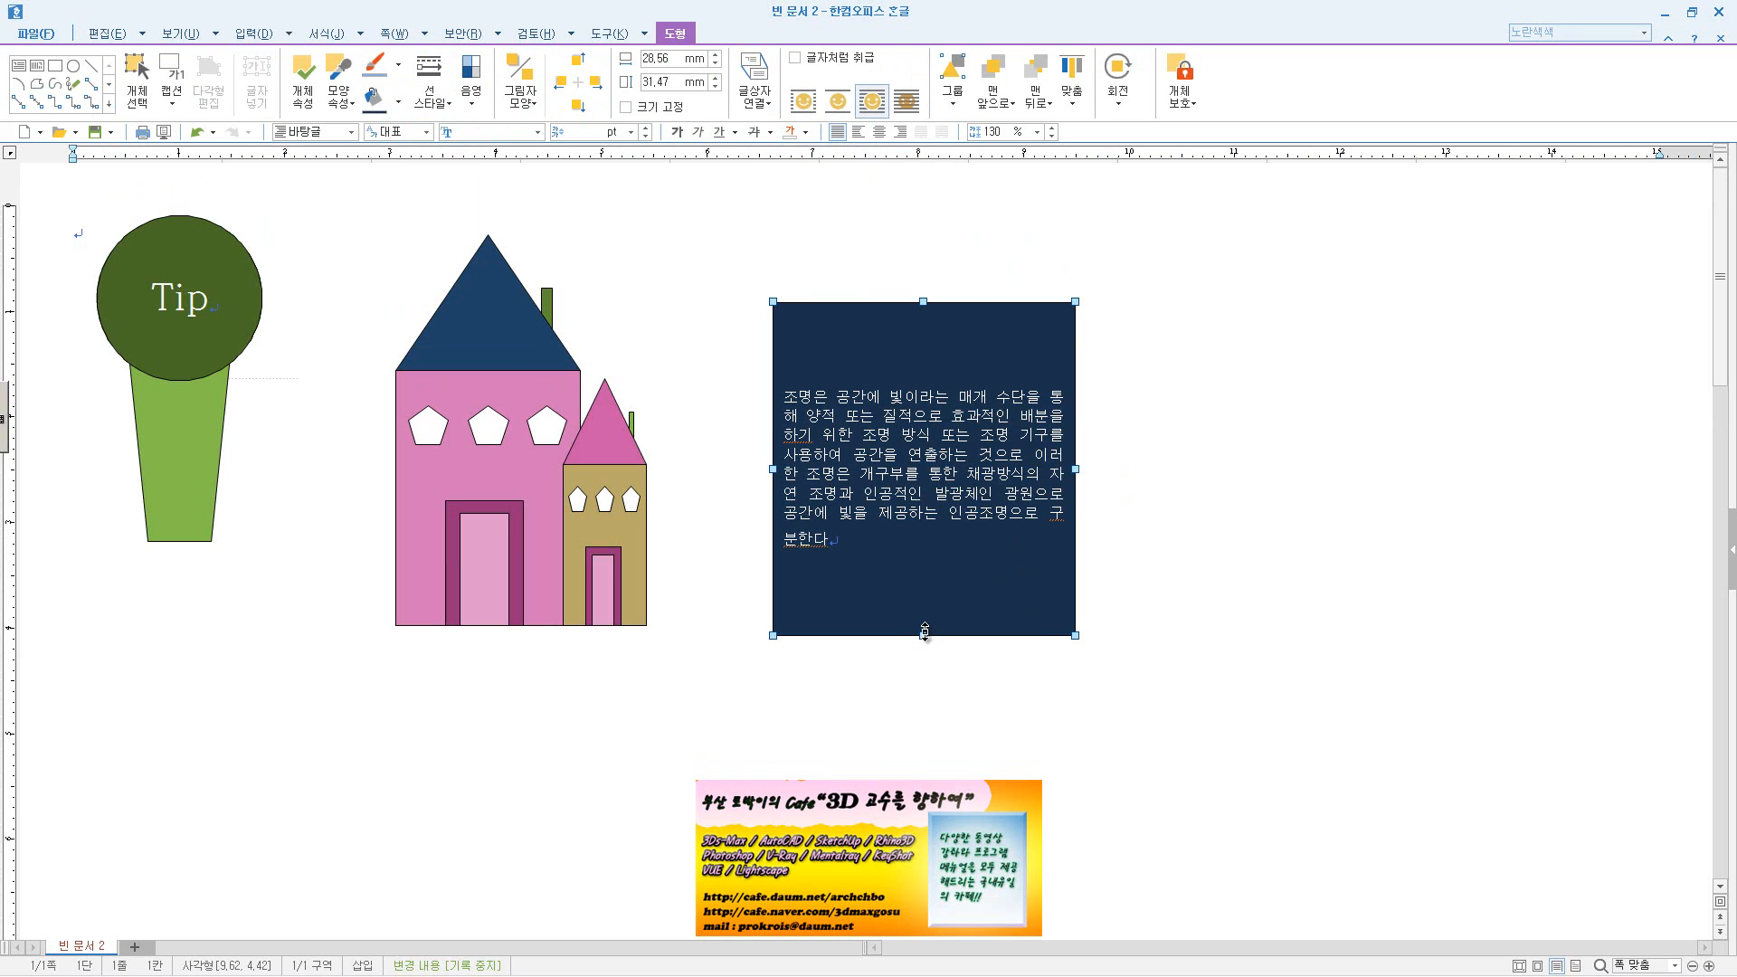
pyautogui.moveTo(924, 633); pyautogui.dragTo(923, 557)
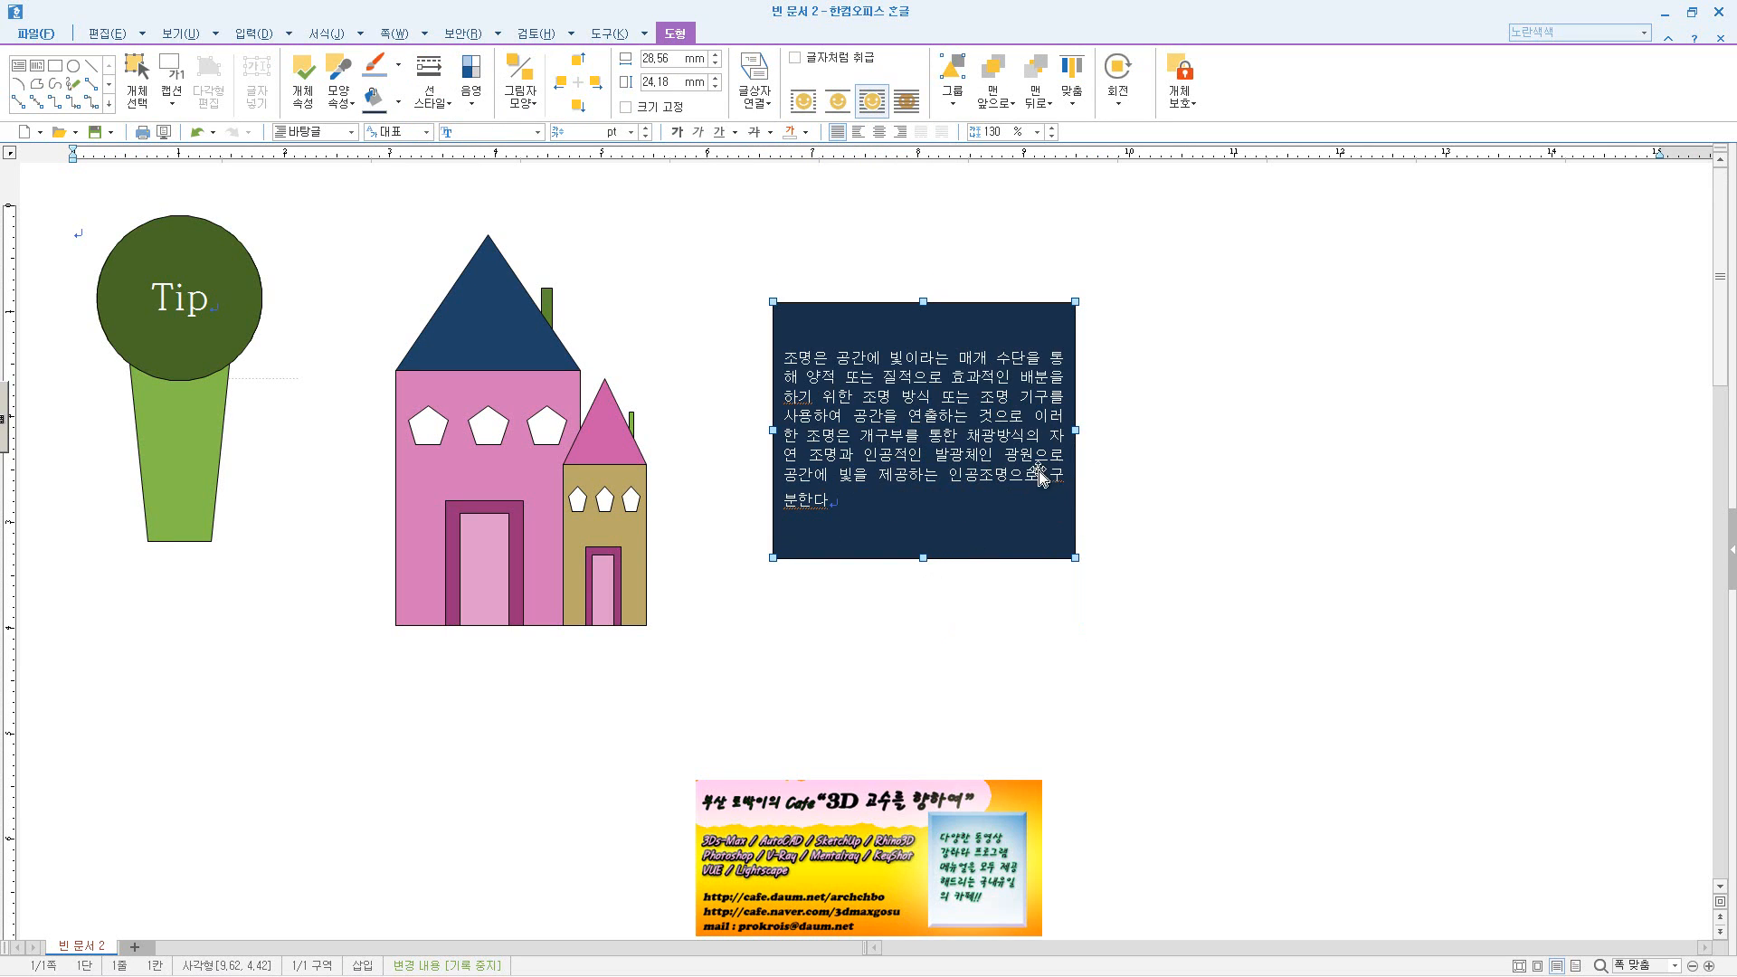
pyautogui.click(1134, 583)
# - Give the navy text box rounded corners (둥근 모양) in its object properties
pyautogui.doubleClick(1015, 555)
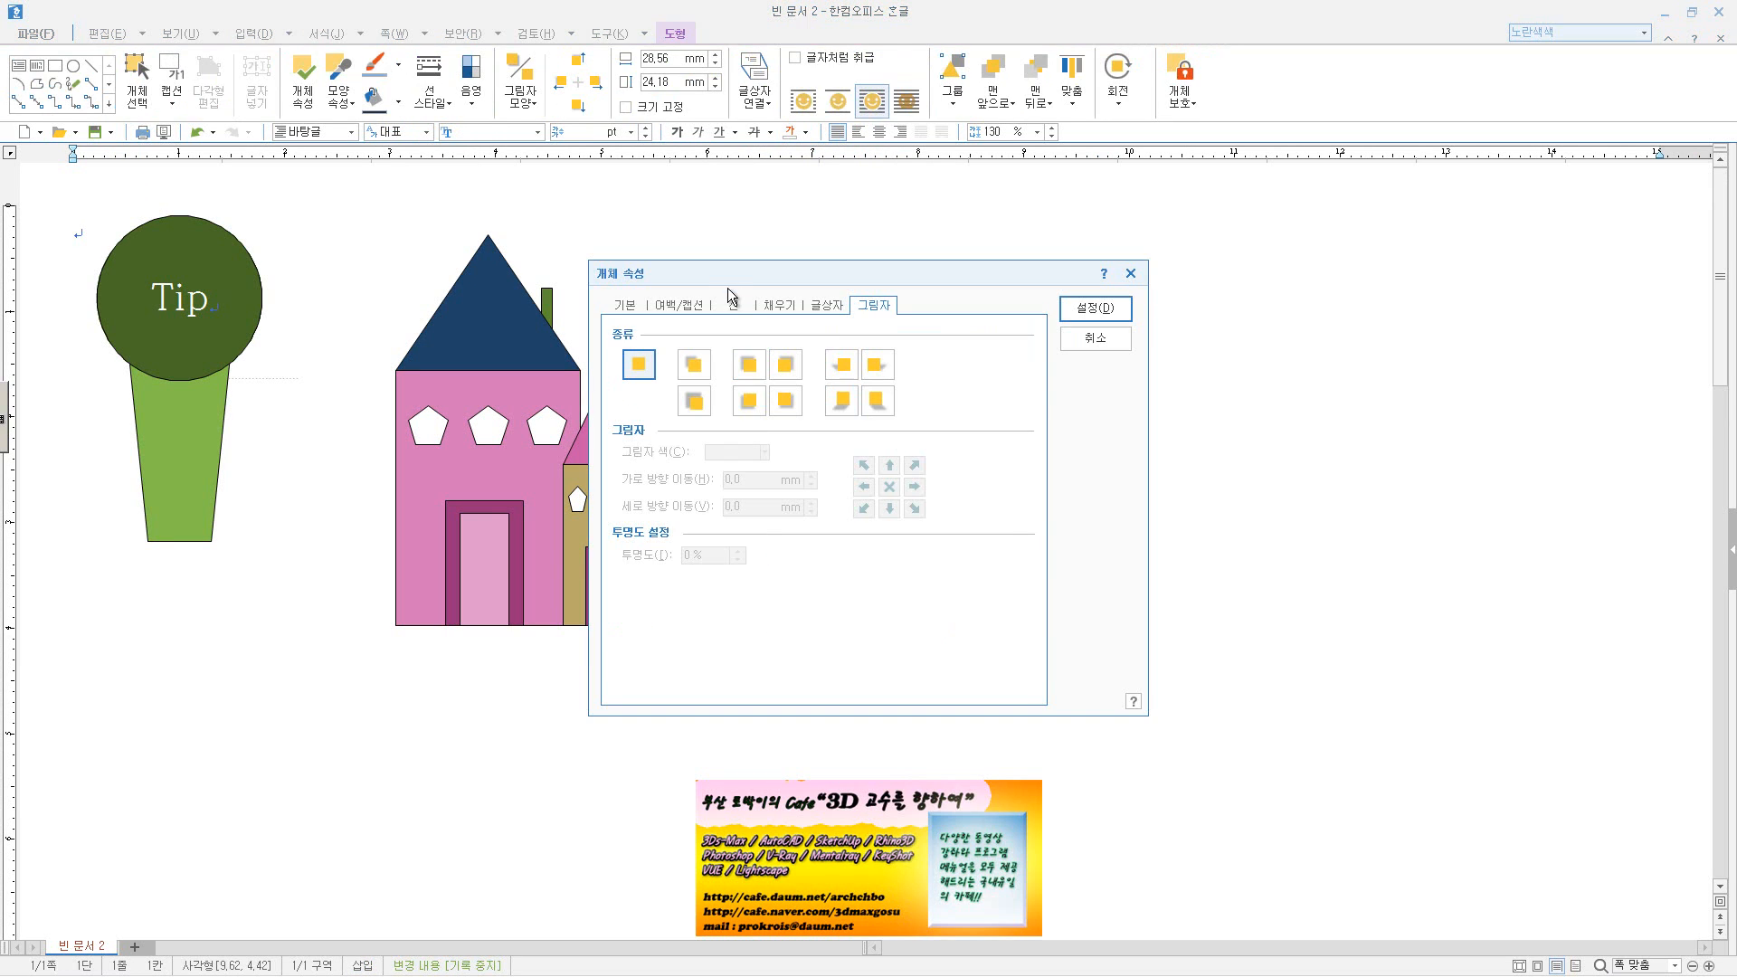
pyautogui.moveTo(625, 273); pyautogui.dragTo(302, 244)
pyautogui.click(307, 286)
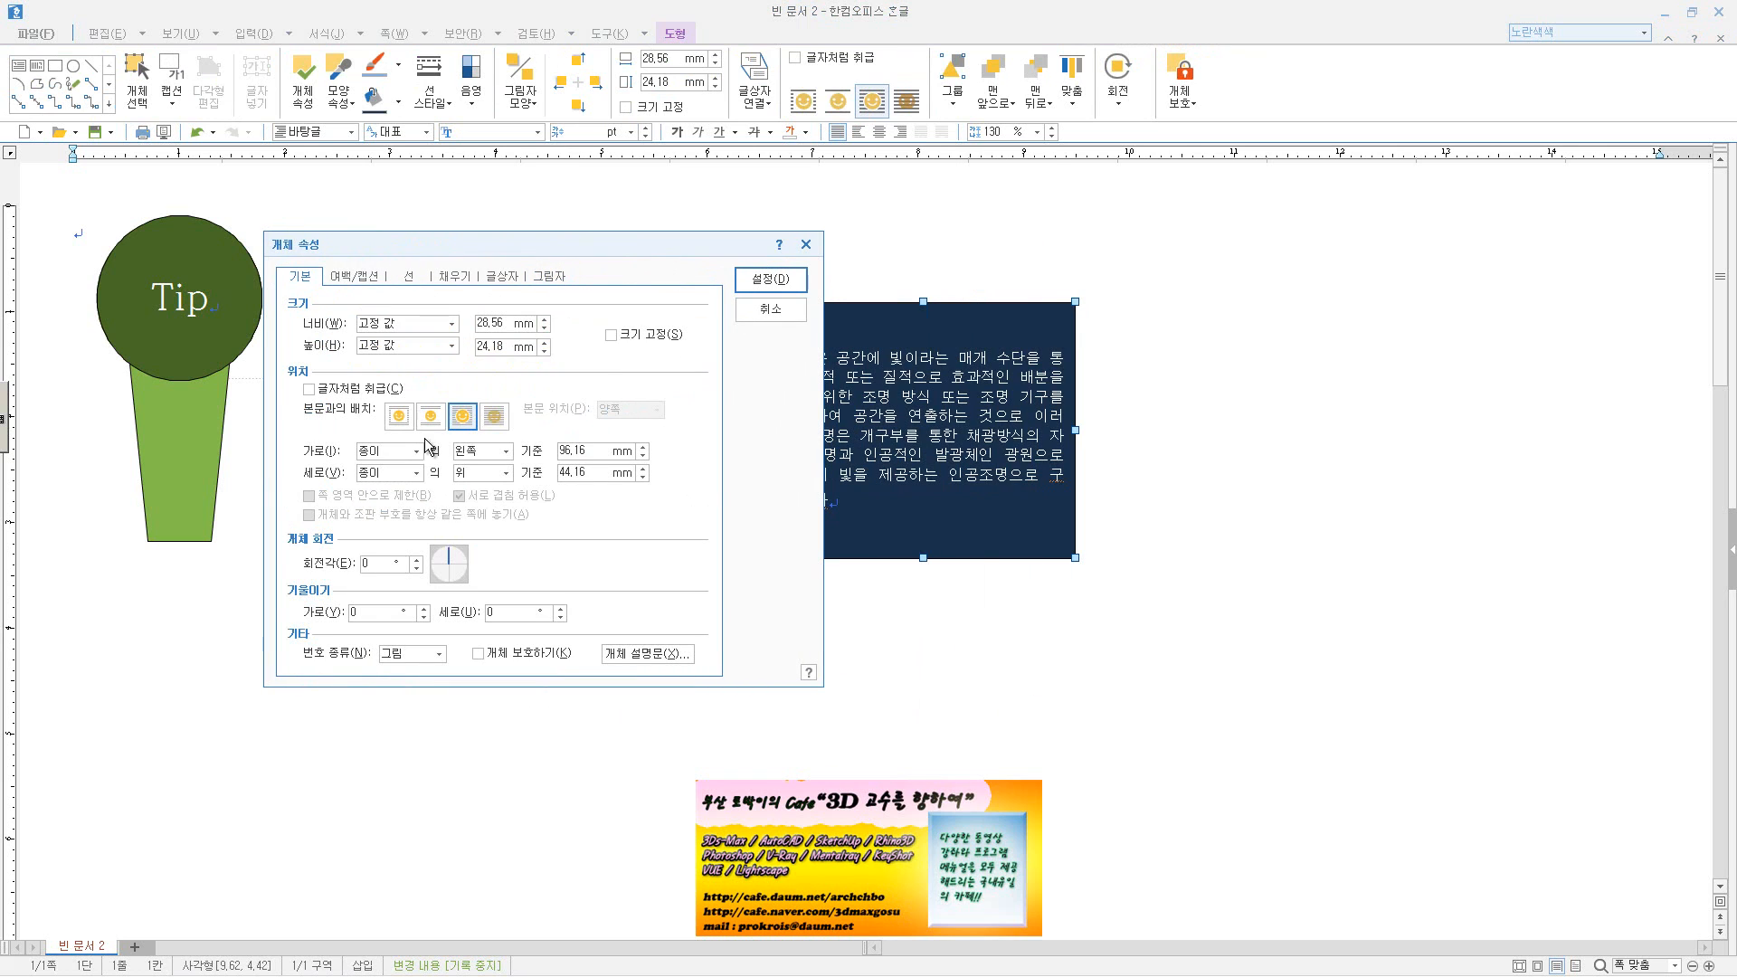
pyautogui.click(366, 278)
pyautogui.click(409, 276)
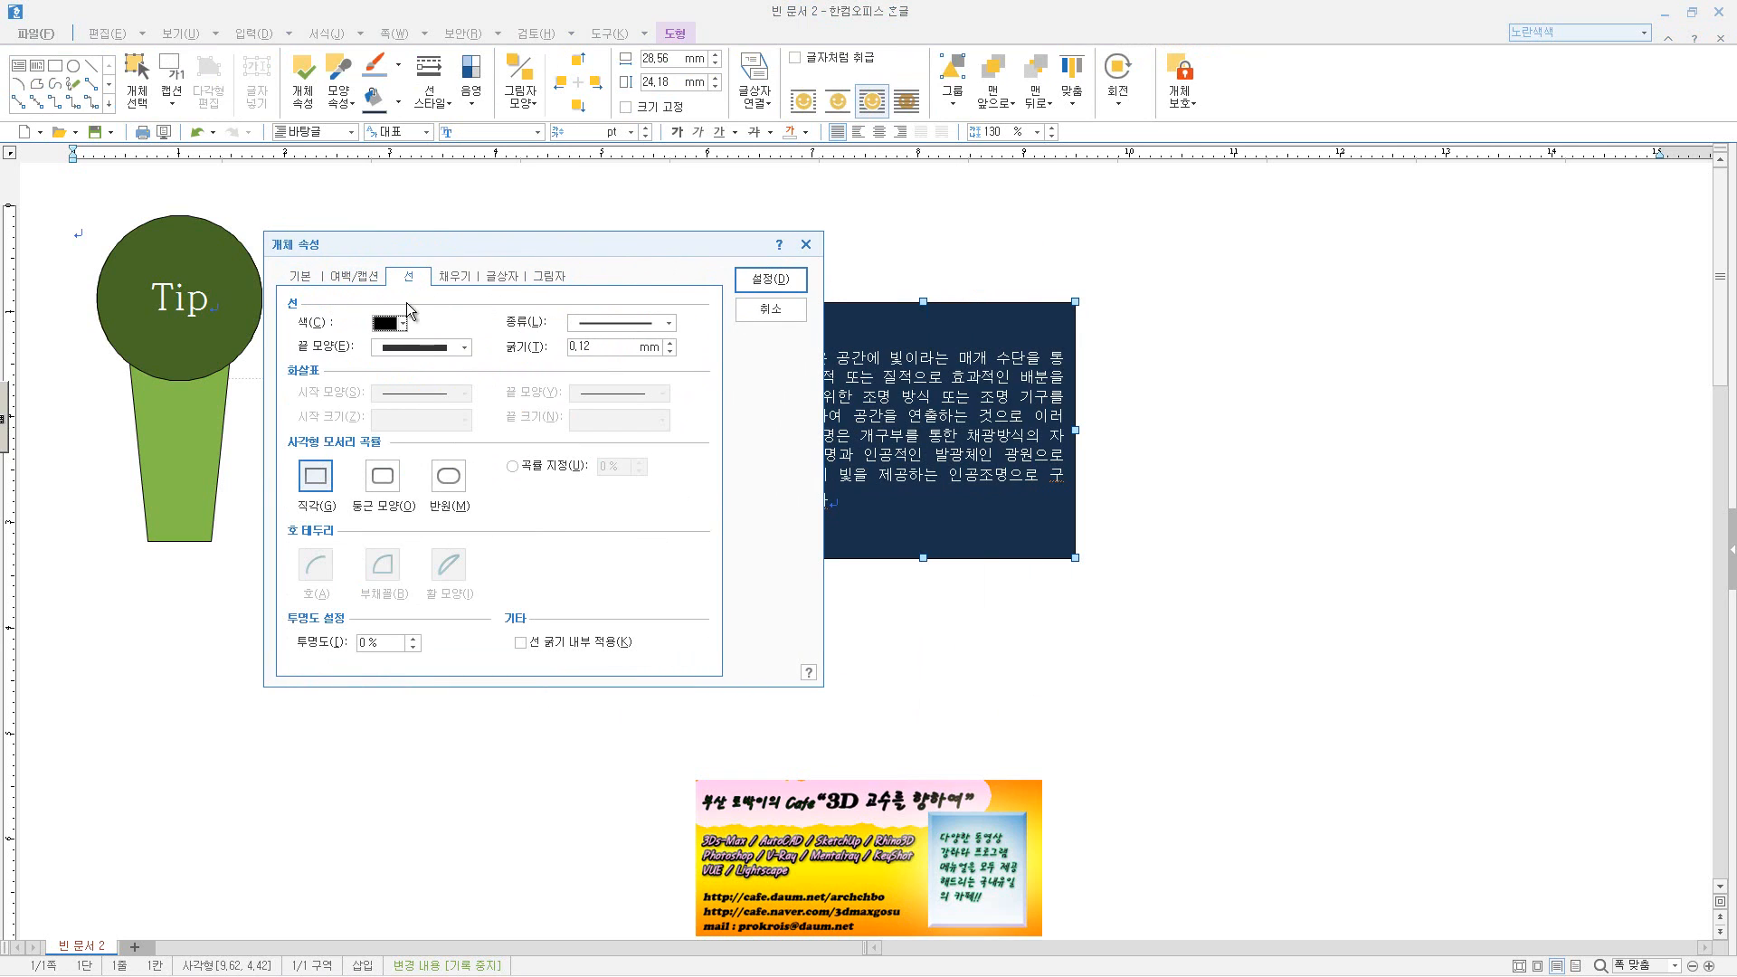
pyautogui.click(382, 475)
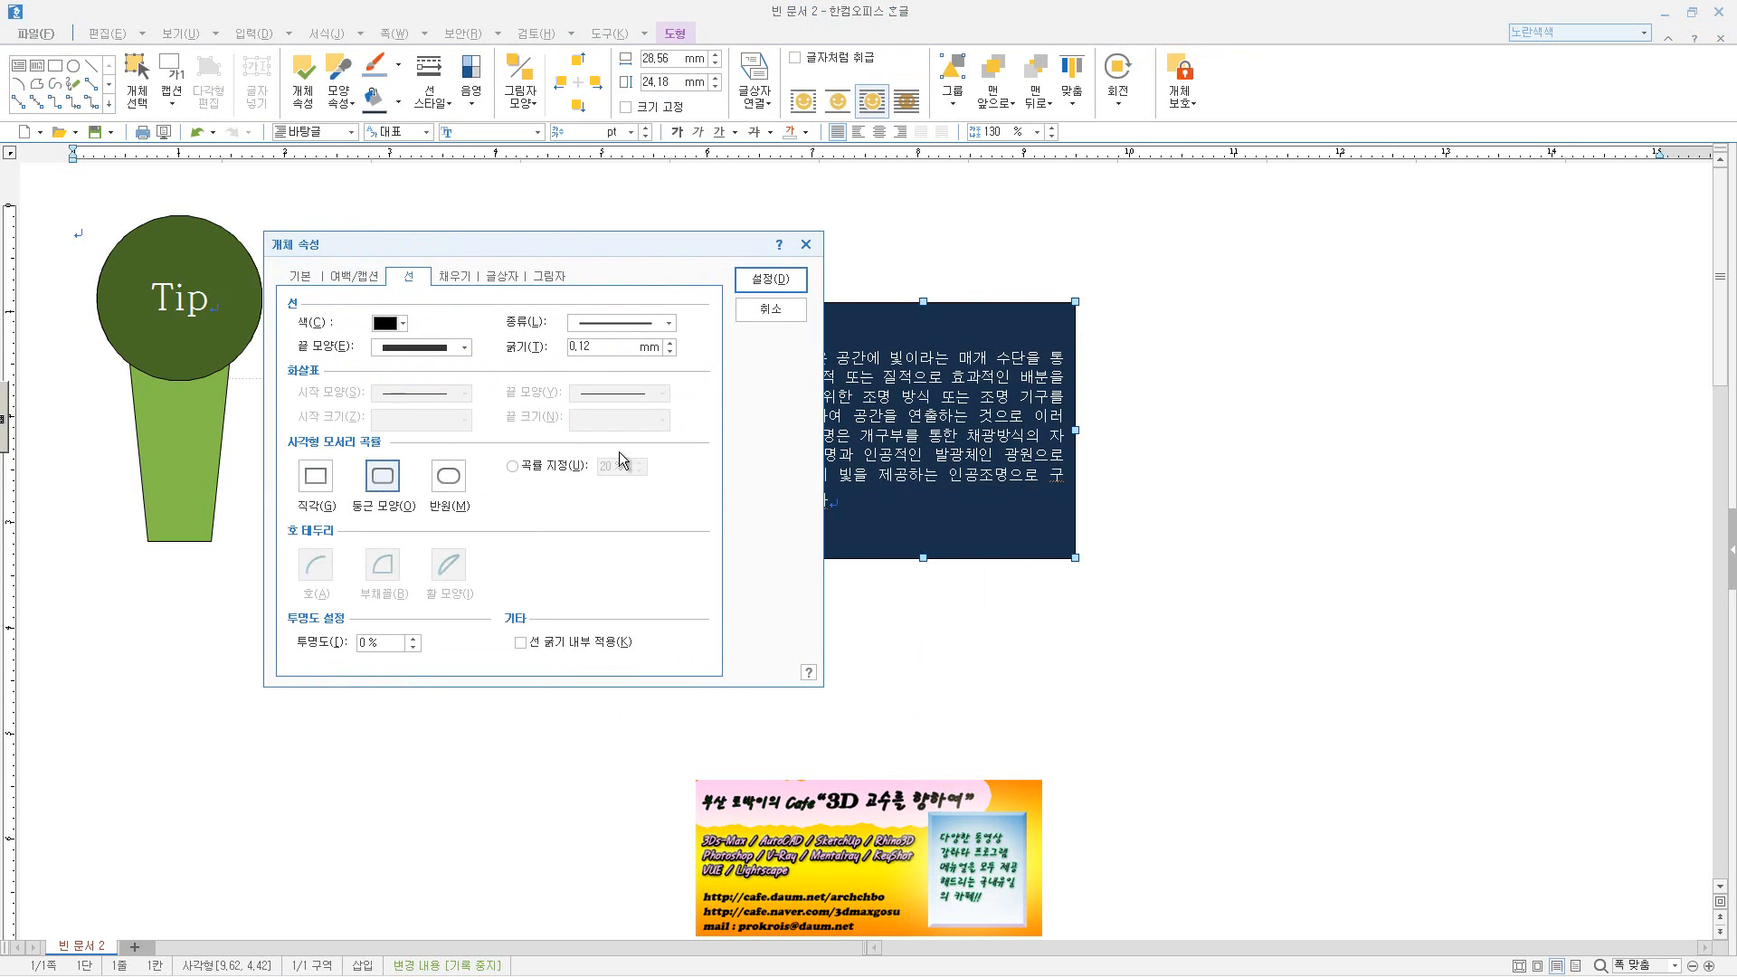
pyautogui.click(770, 279)
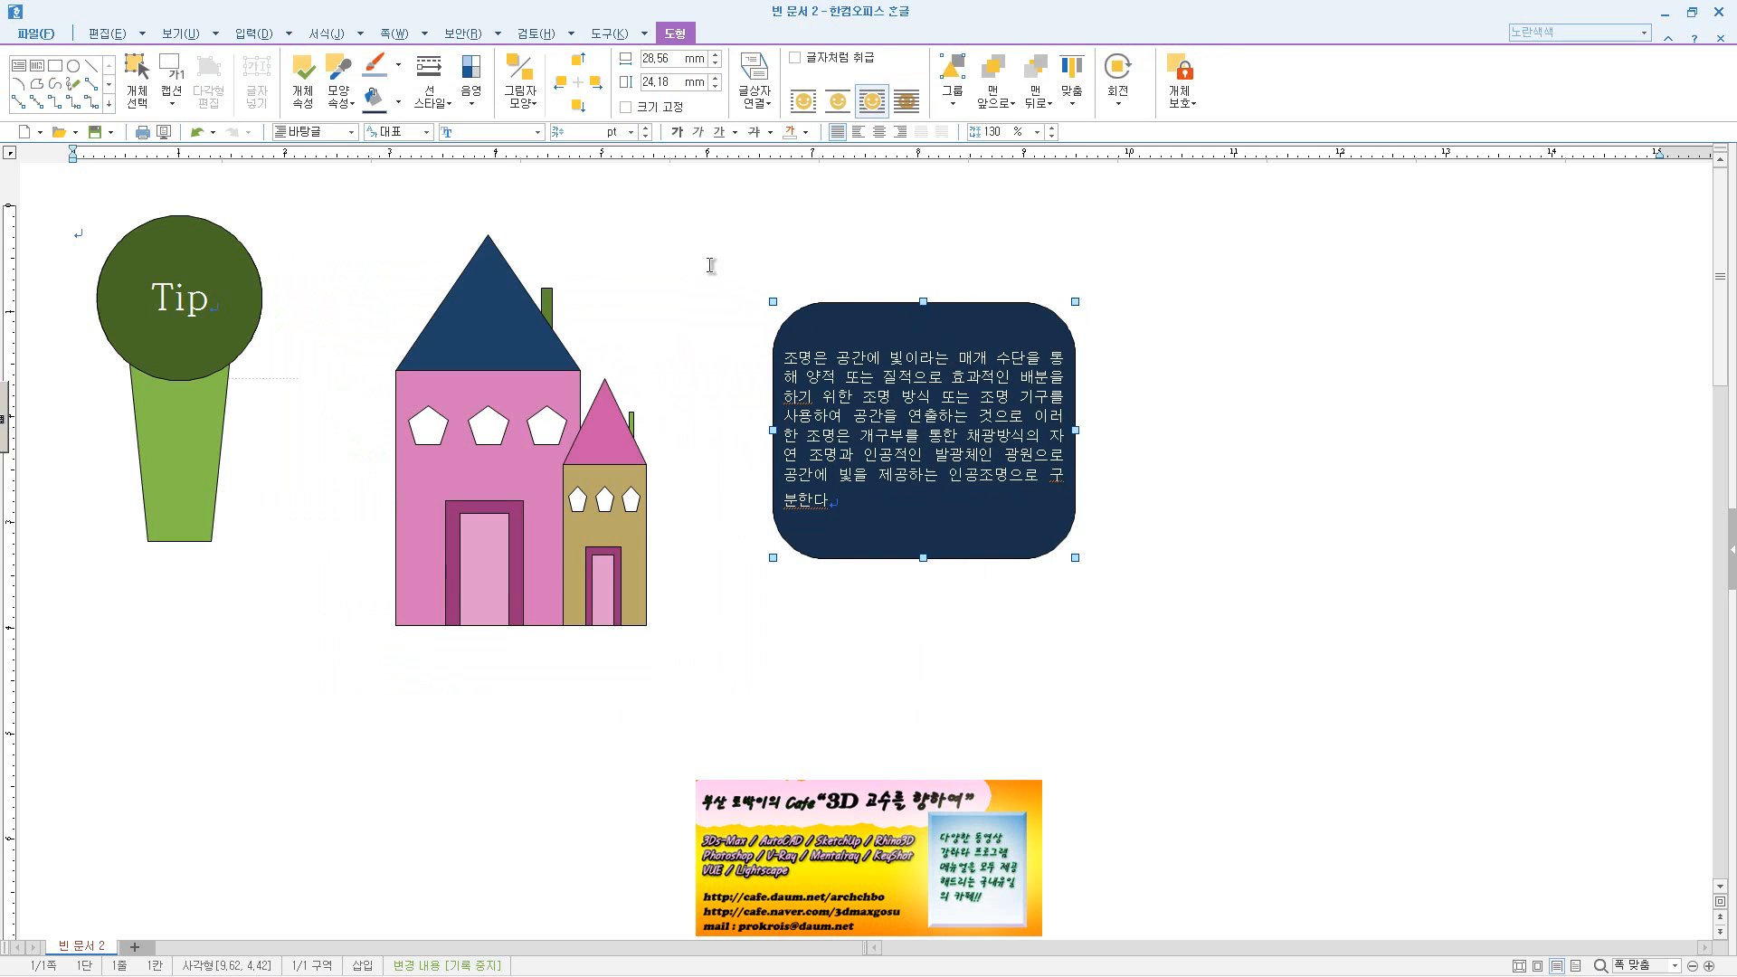
# - Try a circle about 6.3 mm across on the navy box's upper-left corner and delete it
pyautogui.click(74, 65)
pyautogui.moveTo(817, 302)
pyautogui.mouseDown()
pyautogui.moveTo(882, 367)
pyautogui.moveTo(850, 336)
pyautogui.mouseUp()
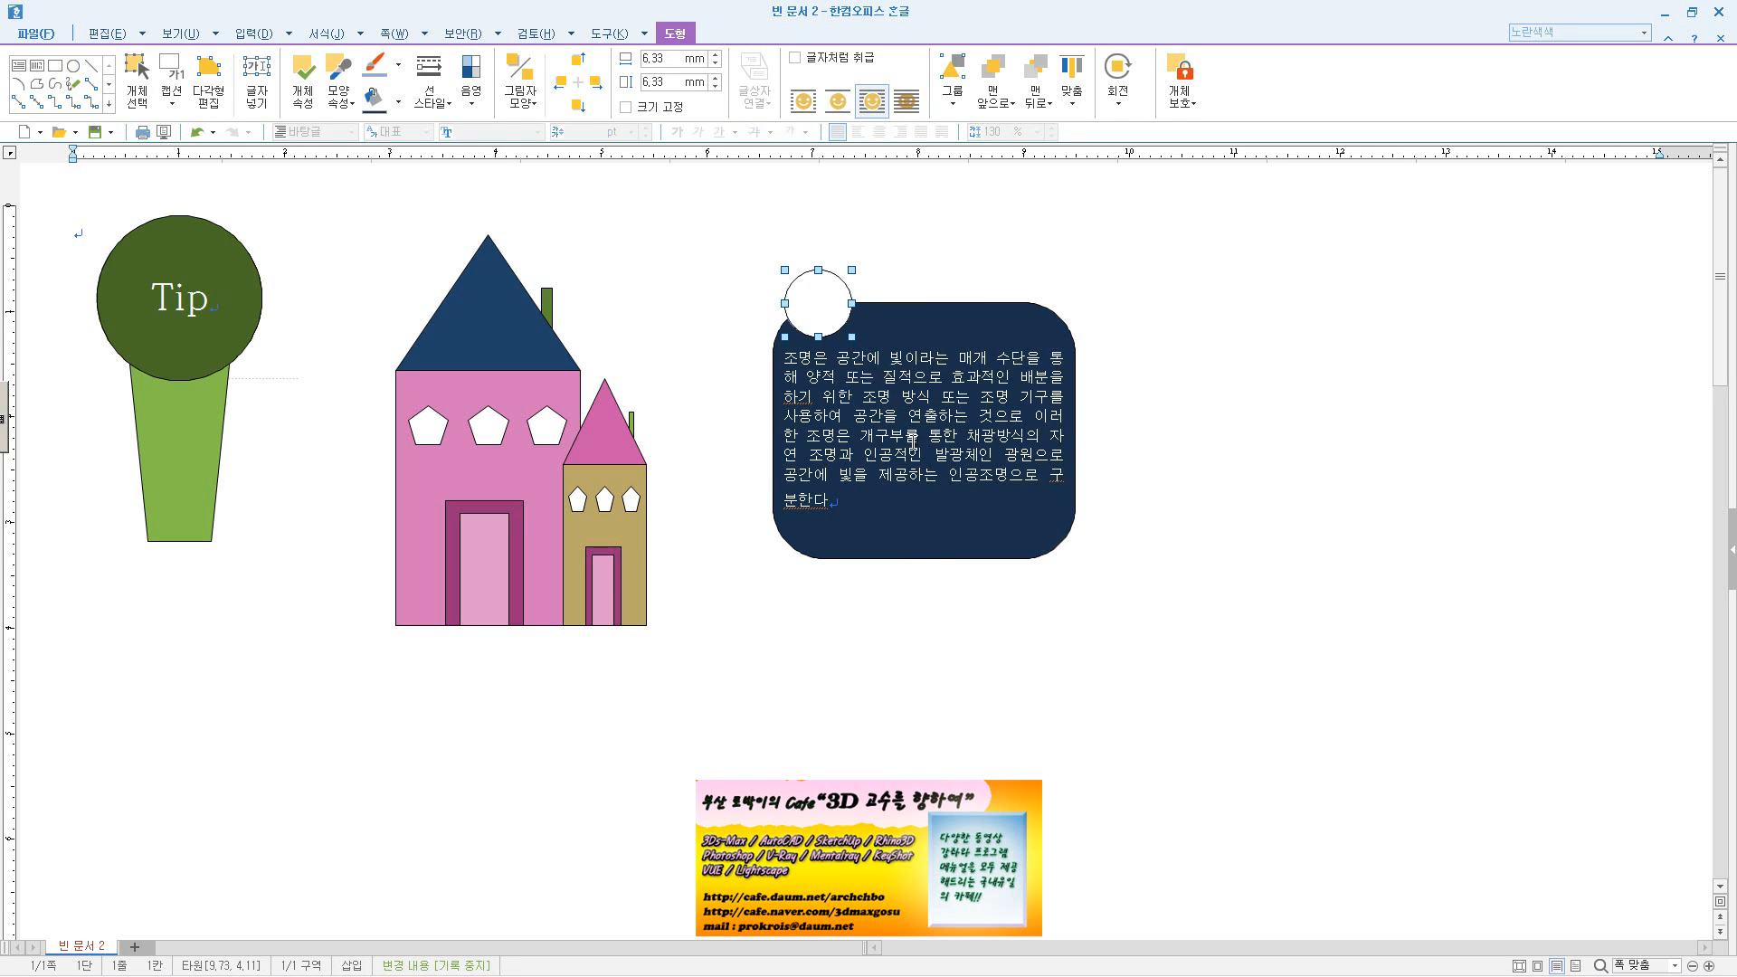
pyautogui.press('Escape')
pyautogui.click(840, 299)
pyautogui.press('Delete')
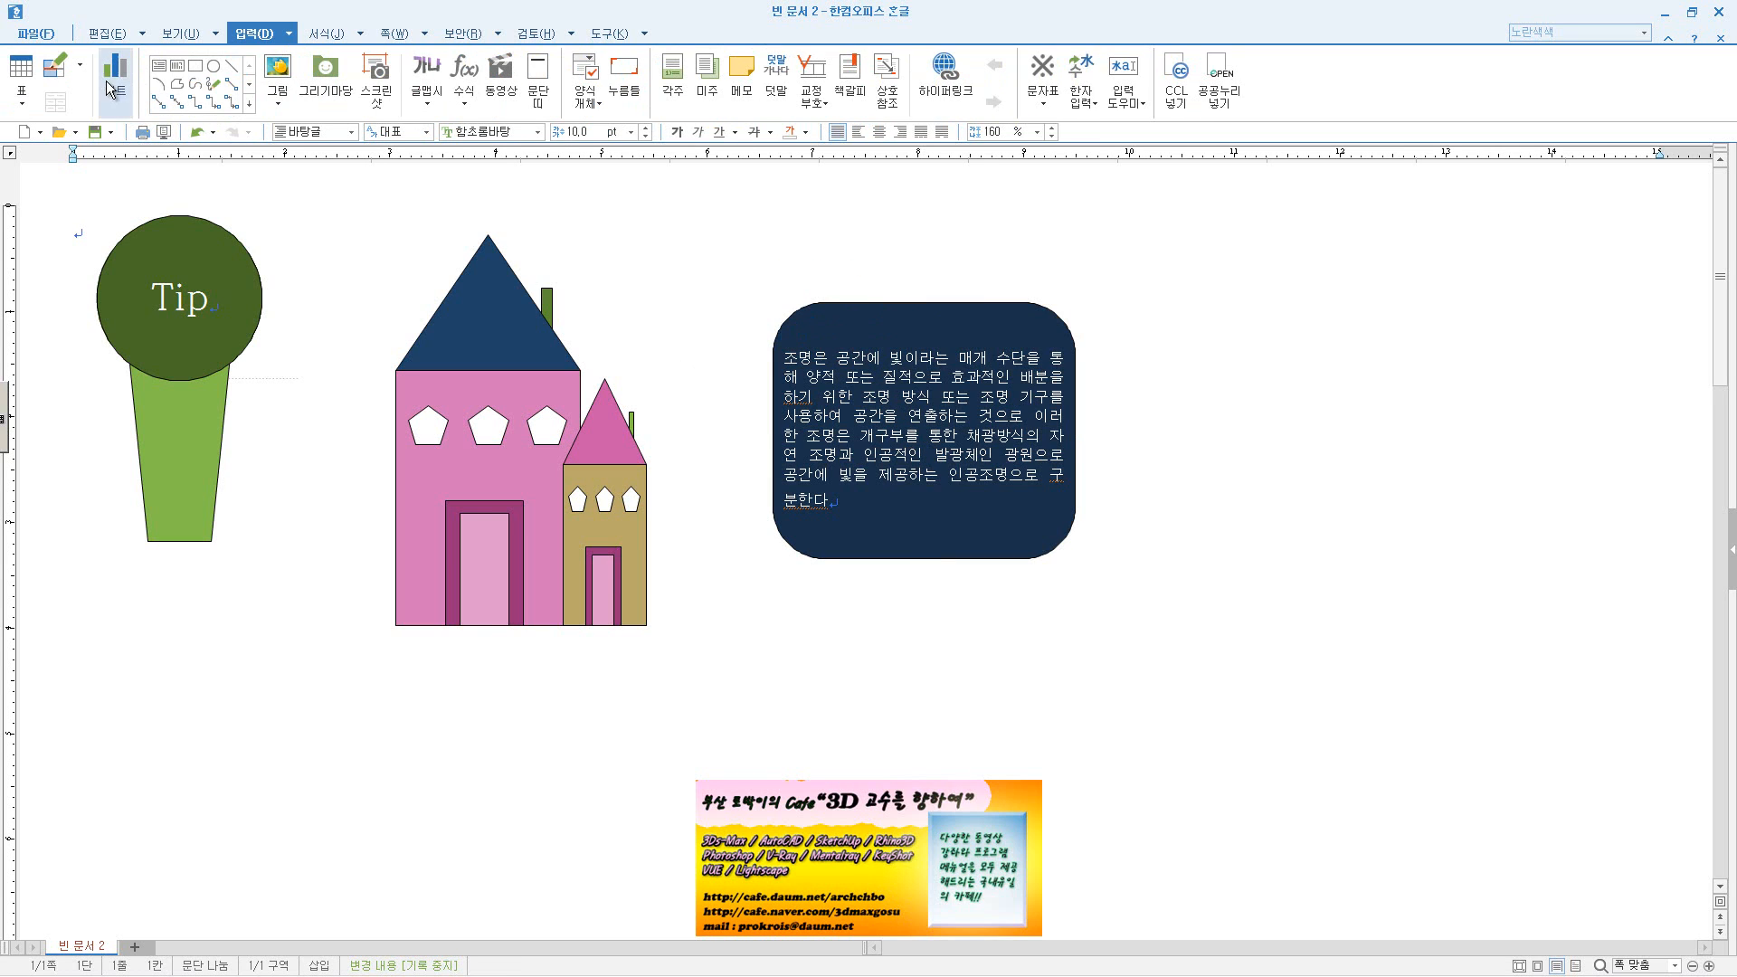
# - Draw two freely proportioned ellipses and two perfect circles, about 12.6 and 12.1 mm across, around the navy box as drawing examples
pyautogui.click(213, 66)
pyautogui.moveTo(751, 647); pyautogui.dragTo(871, 747)
pyautogui.click(1222, 327)
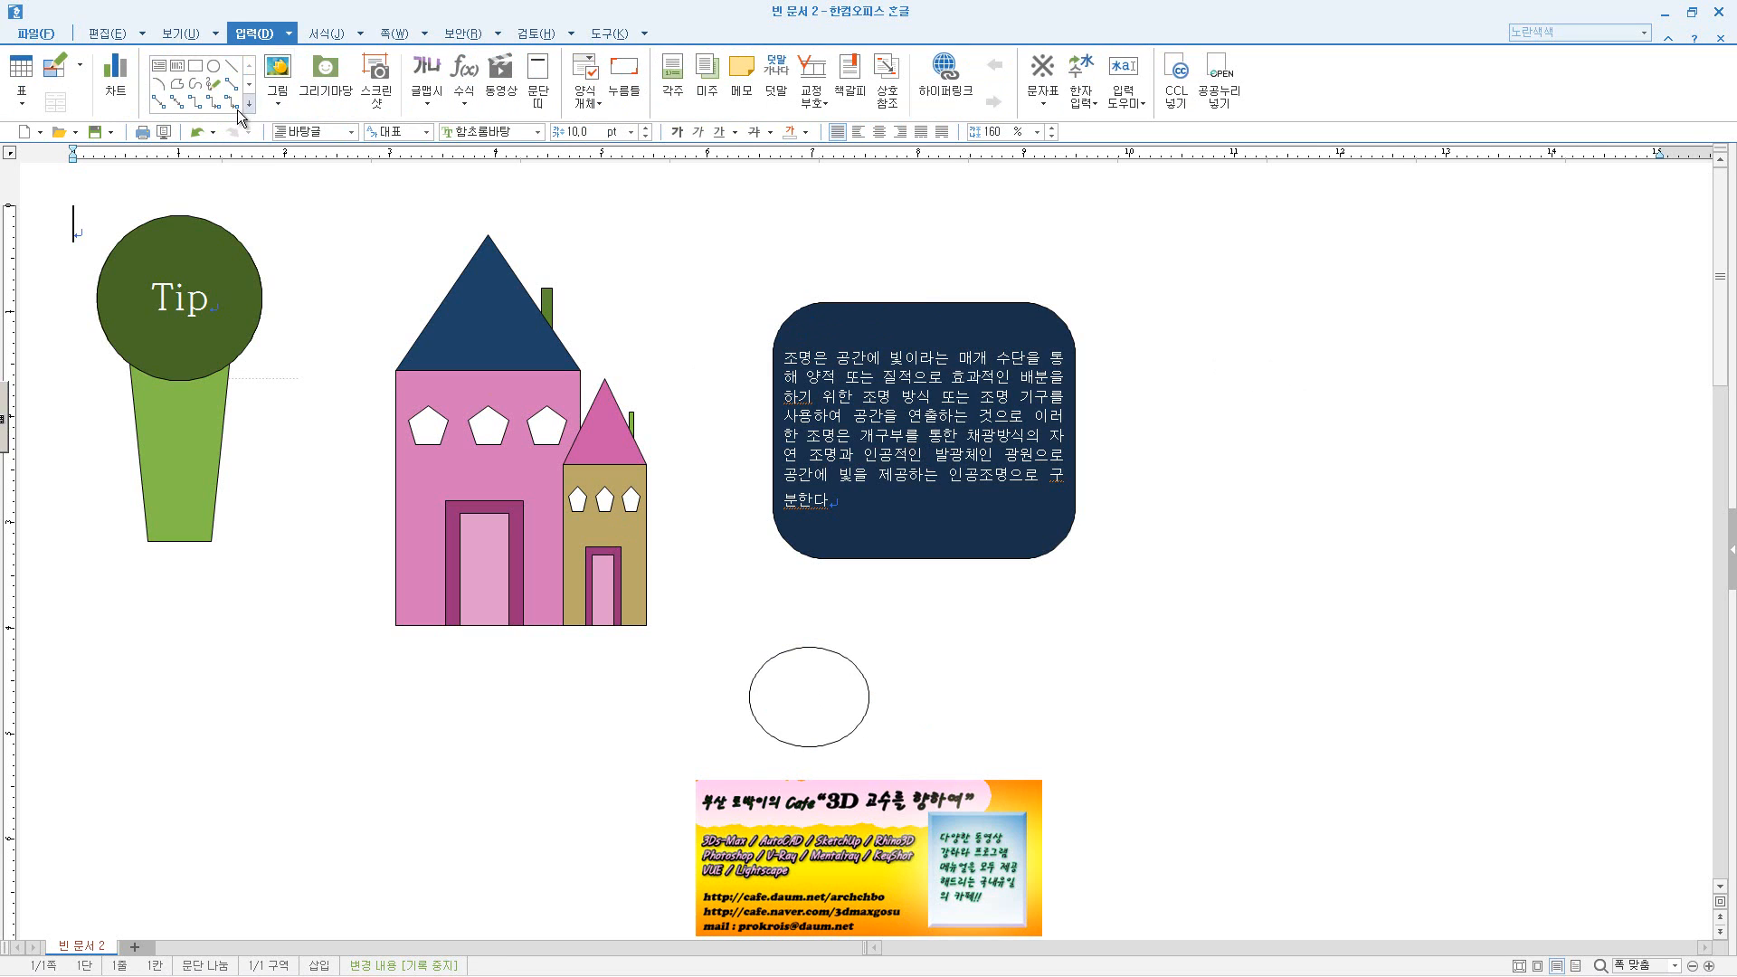
pyautogui.click(213, 66)
pyautogui.moveTo(1109, 312); pyautogui.dragTo(1222, 450)
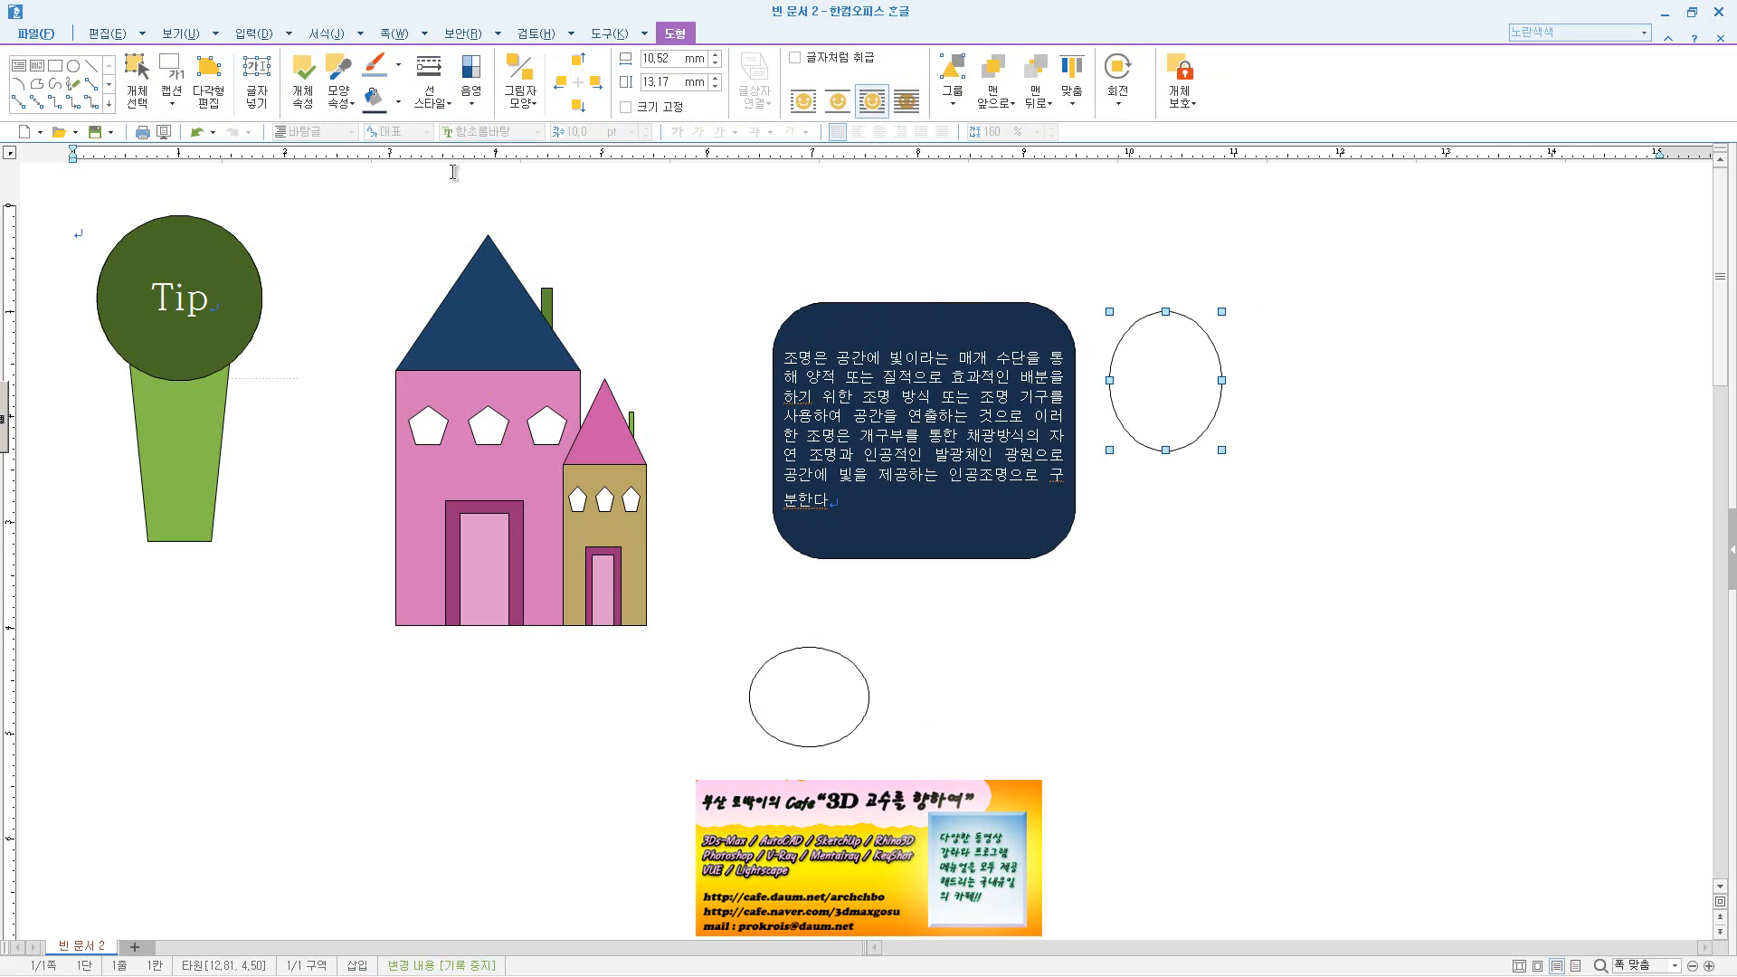
pyautogui.click(73, 66)
pyautogui.moveTo(1149, 630); pyautogui.dragTo(1264, 763)
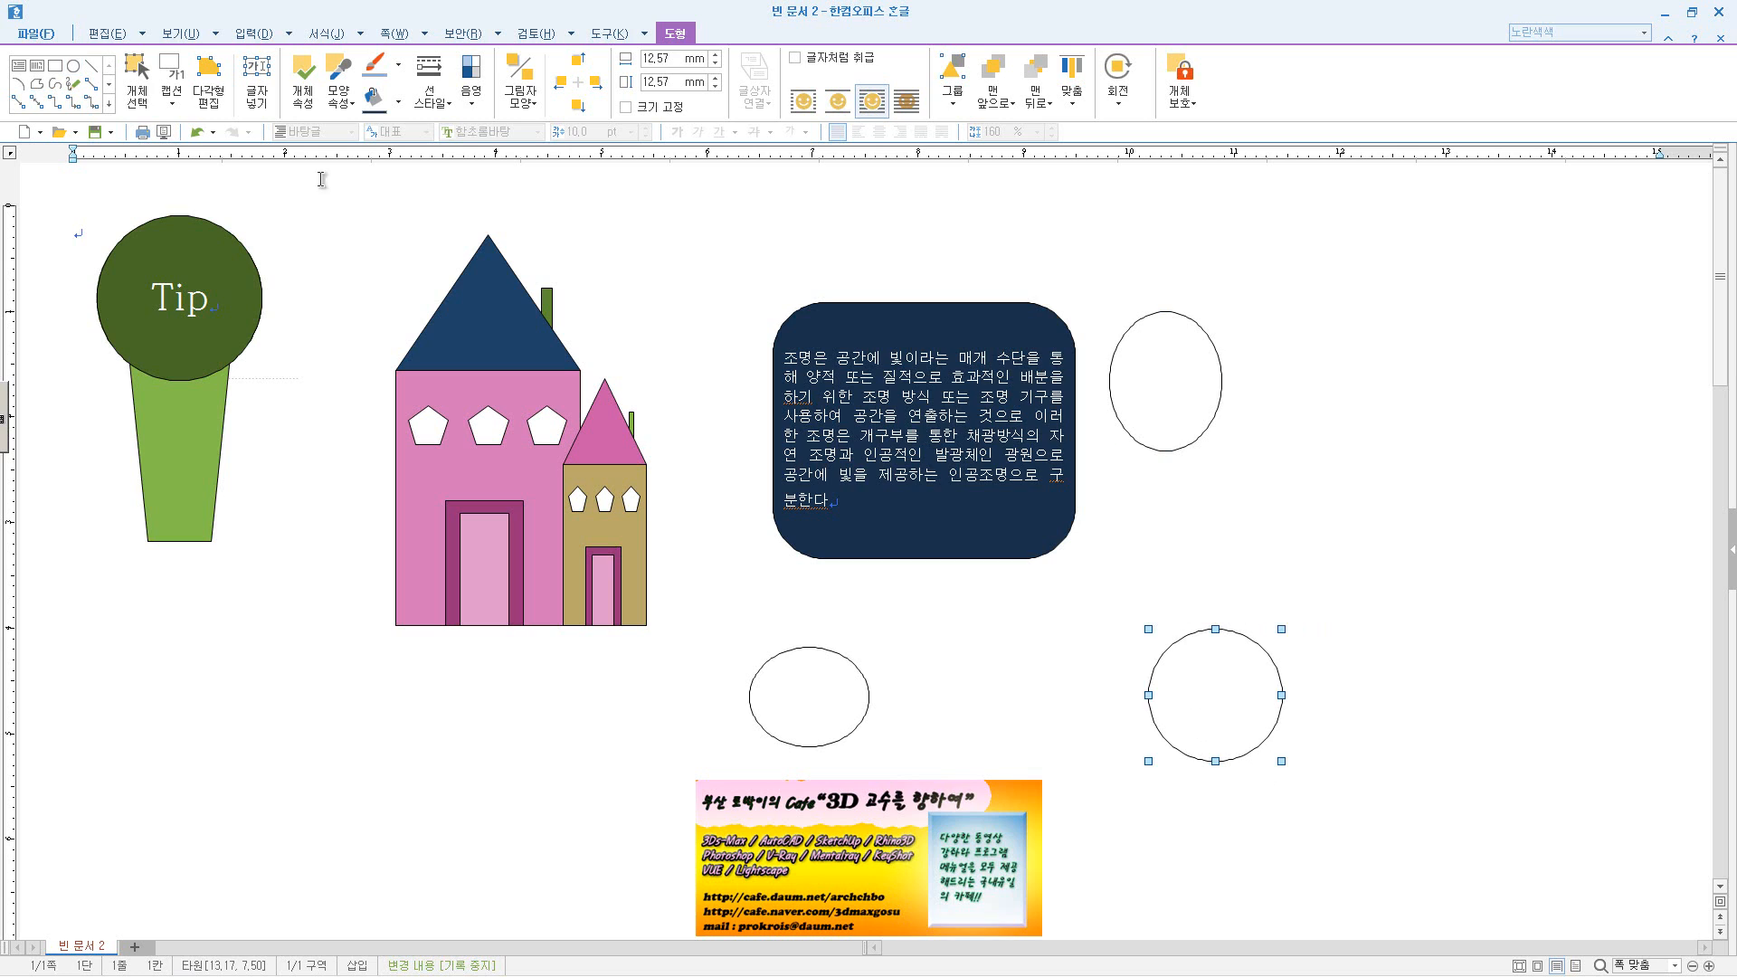
pyautogui.click(73, 66)
pyautogui.moveTo(974, 661); pyautogui.dragTo(1038, 721)
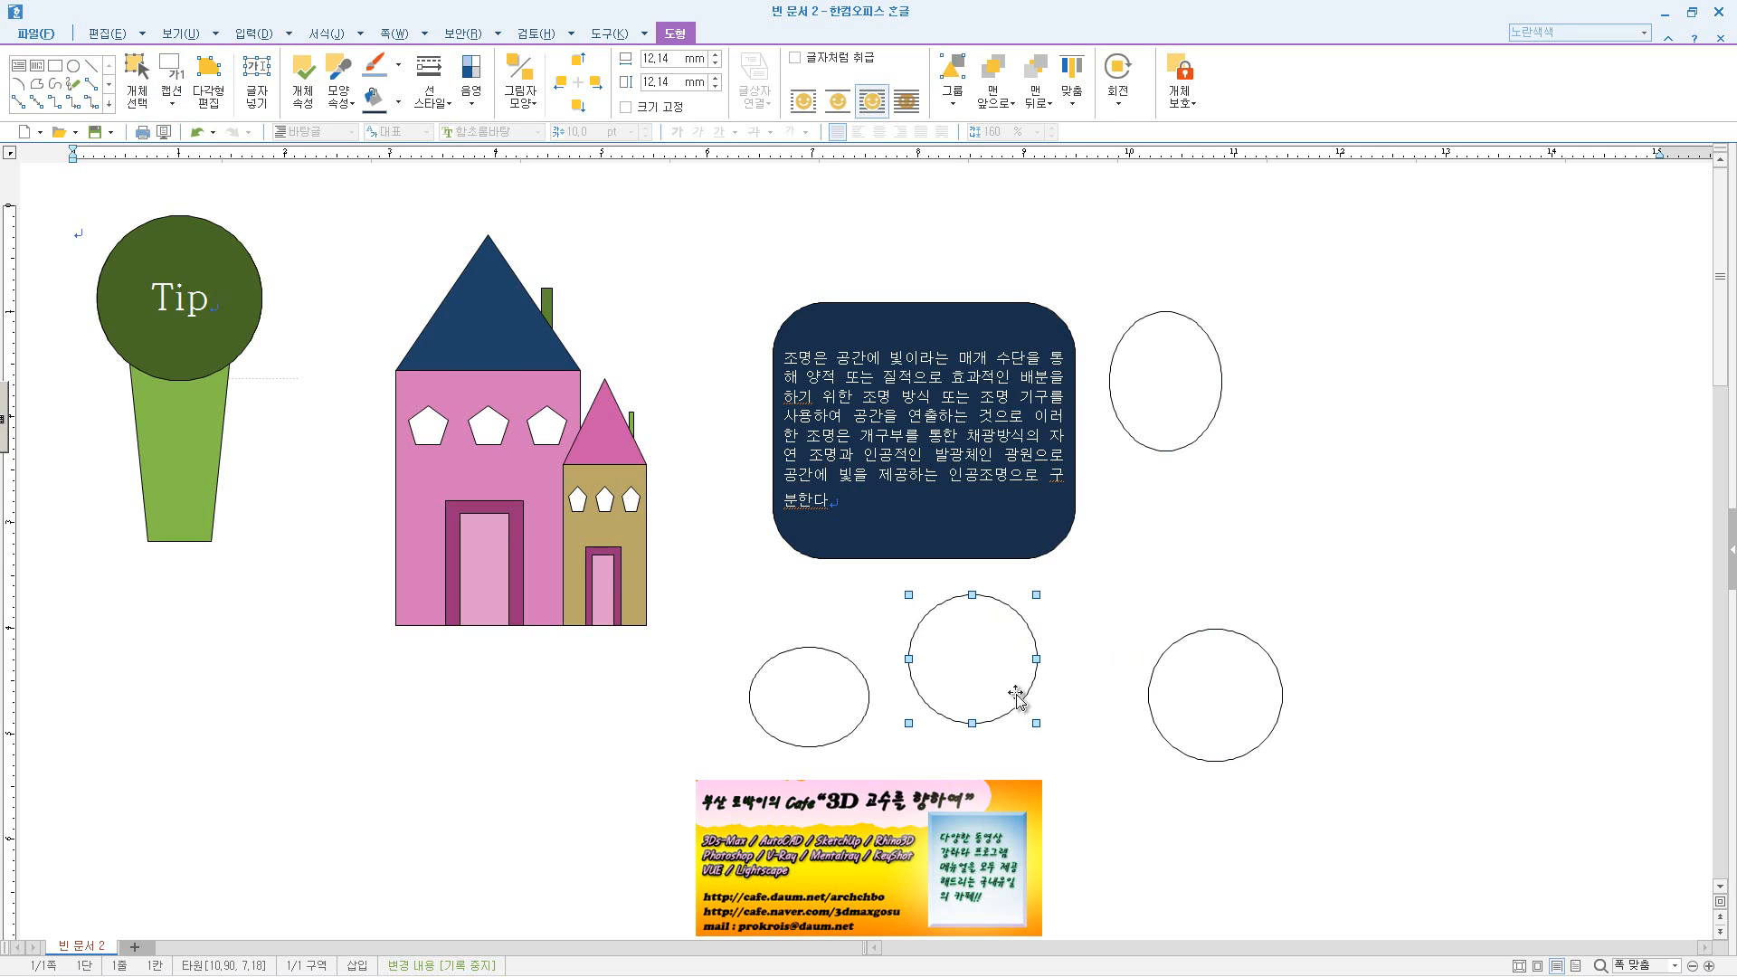
# - Delete the four example circles and ellipses around the navy box
pyautogui.moveTo(1012, 689); pyautogui.dragTo(978, 677)
pyautogui.press('Delete')
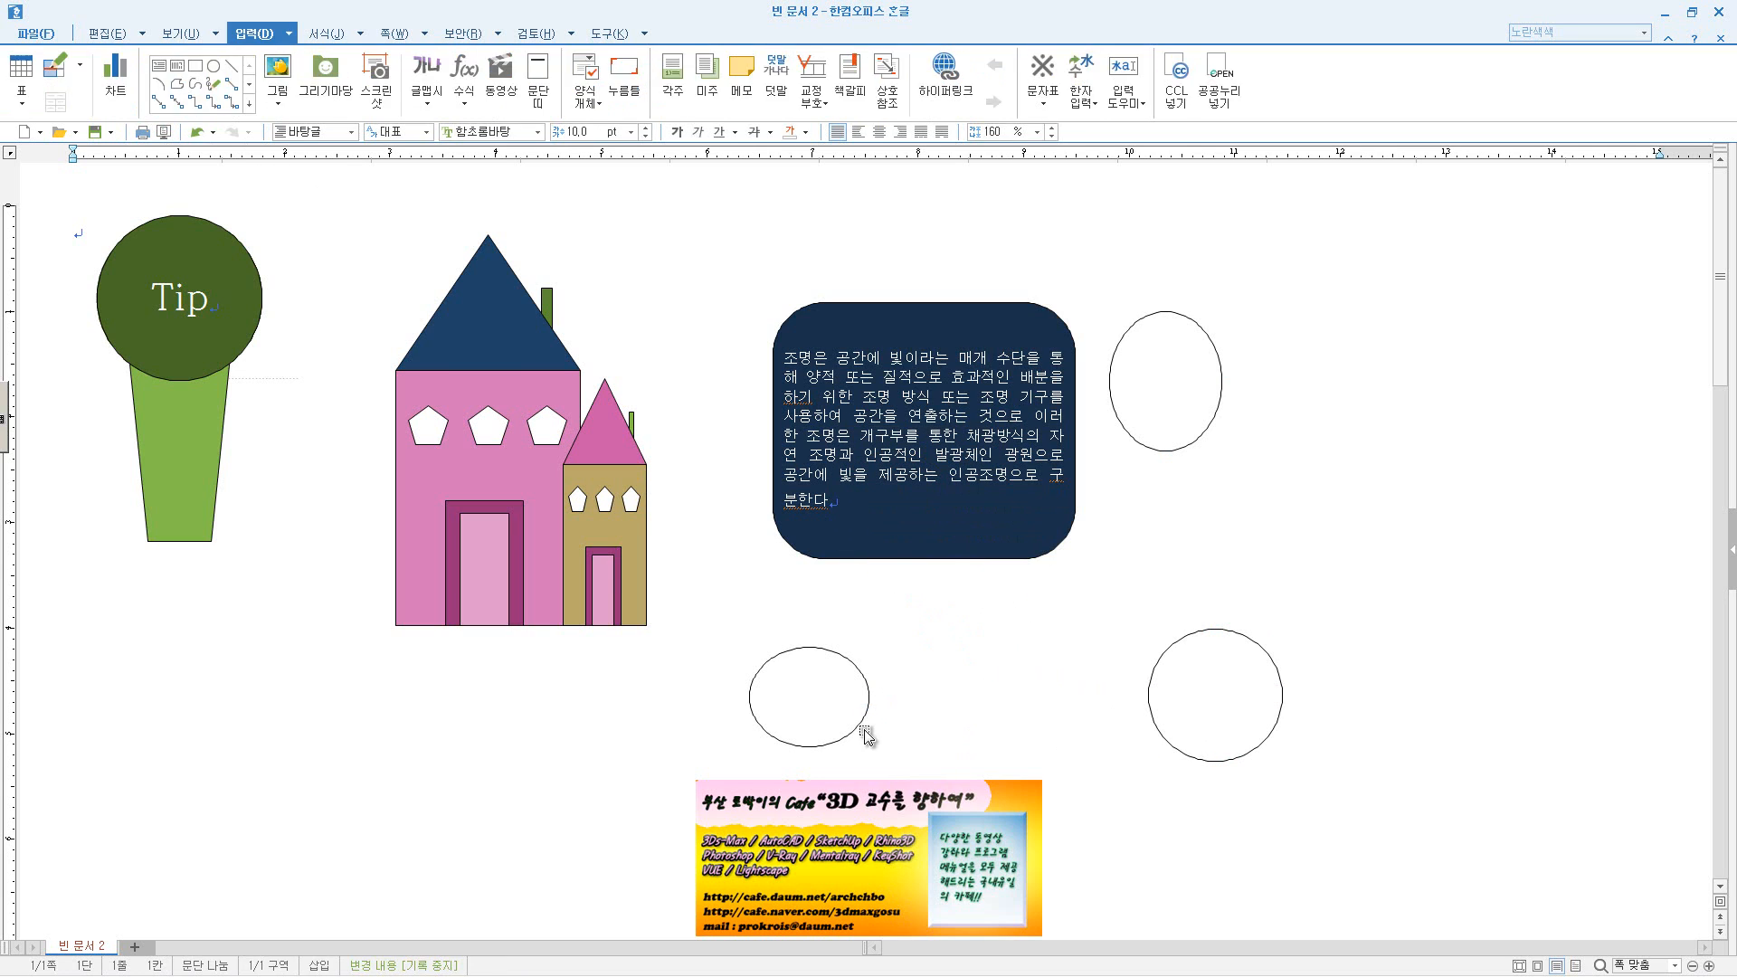
pyautogui.click(857, 726)
pyautogui.press('Delete')
pyautogui.click(1170, 749)
pyautogui.press('Delete')
pyautogui.click(1170, 431)
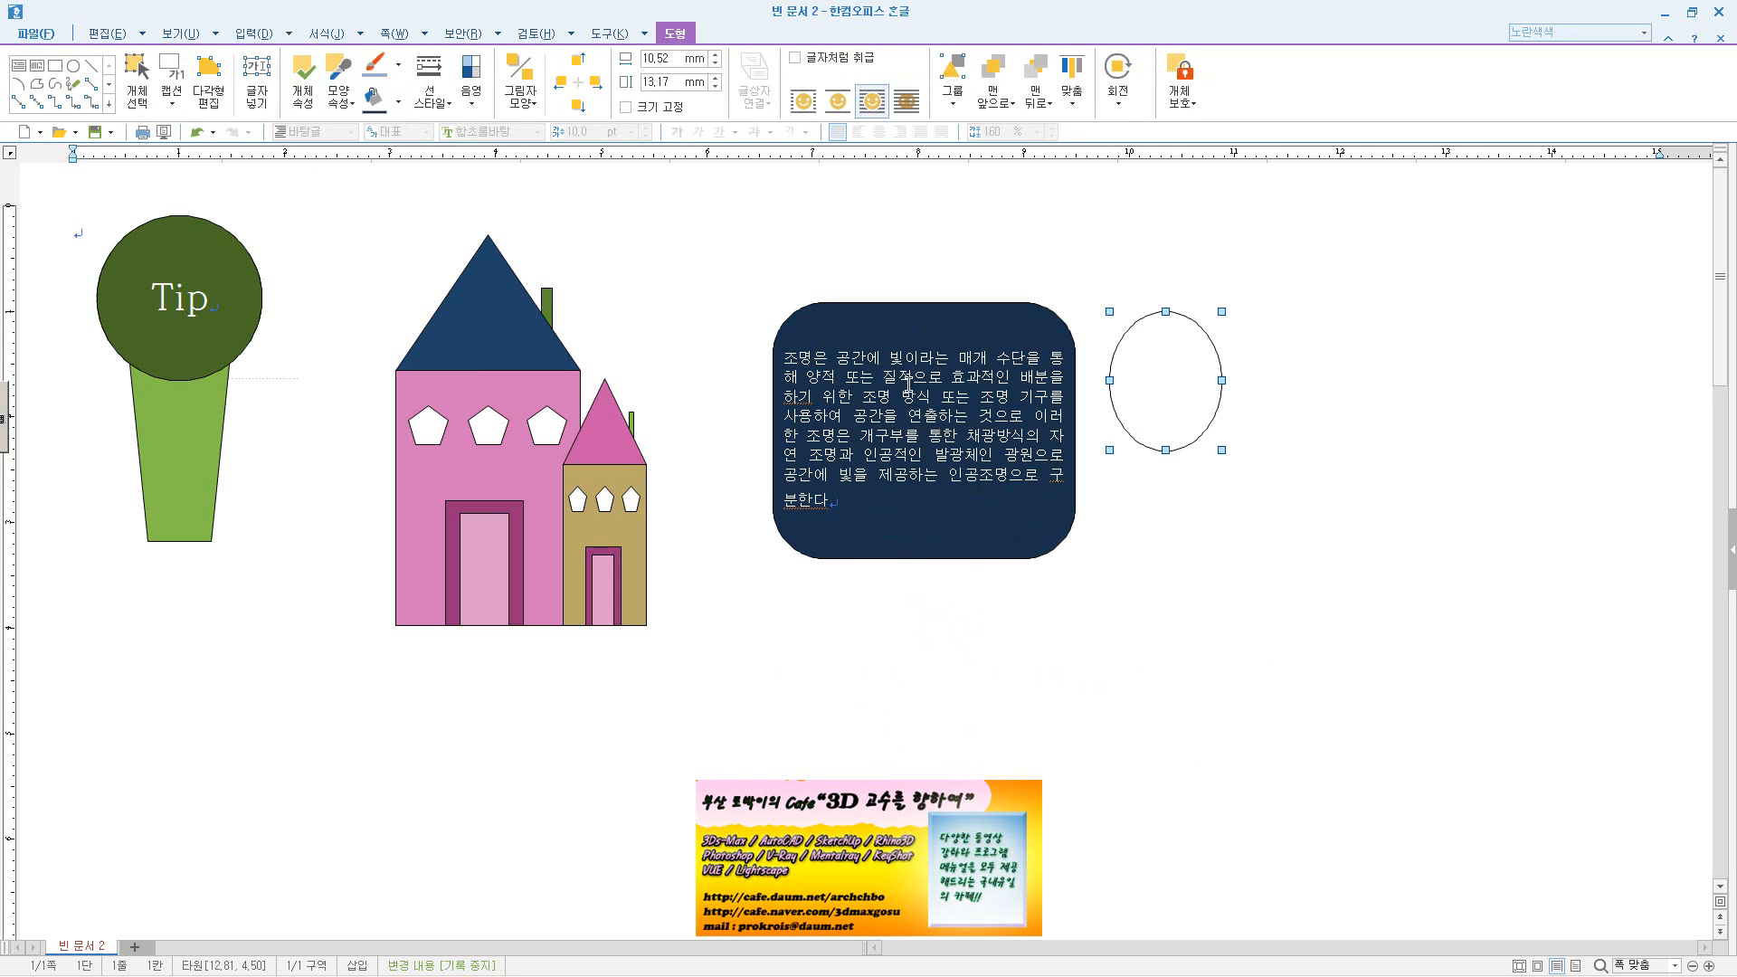
pyautogui.press('Delete')
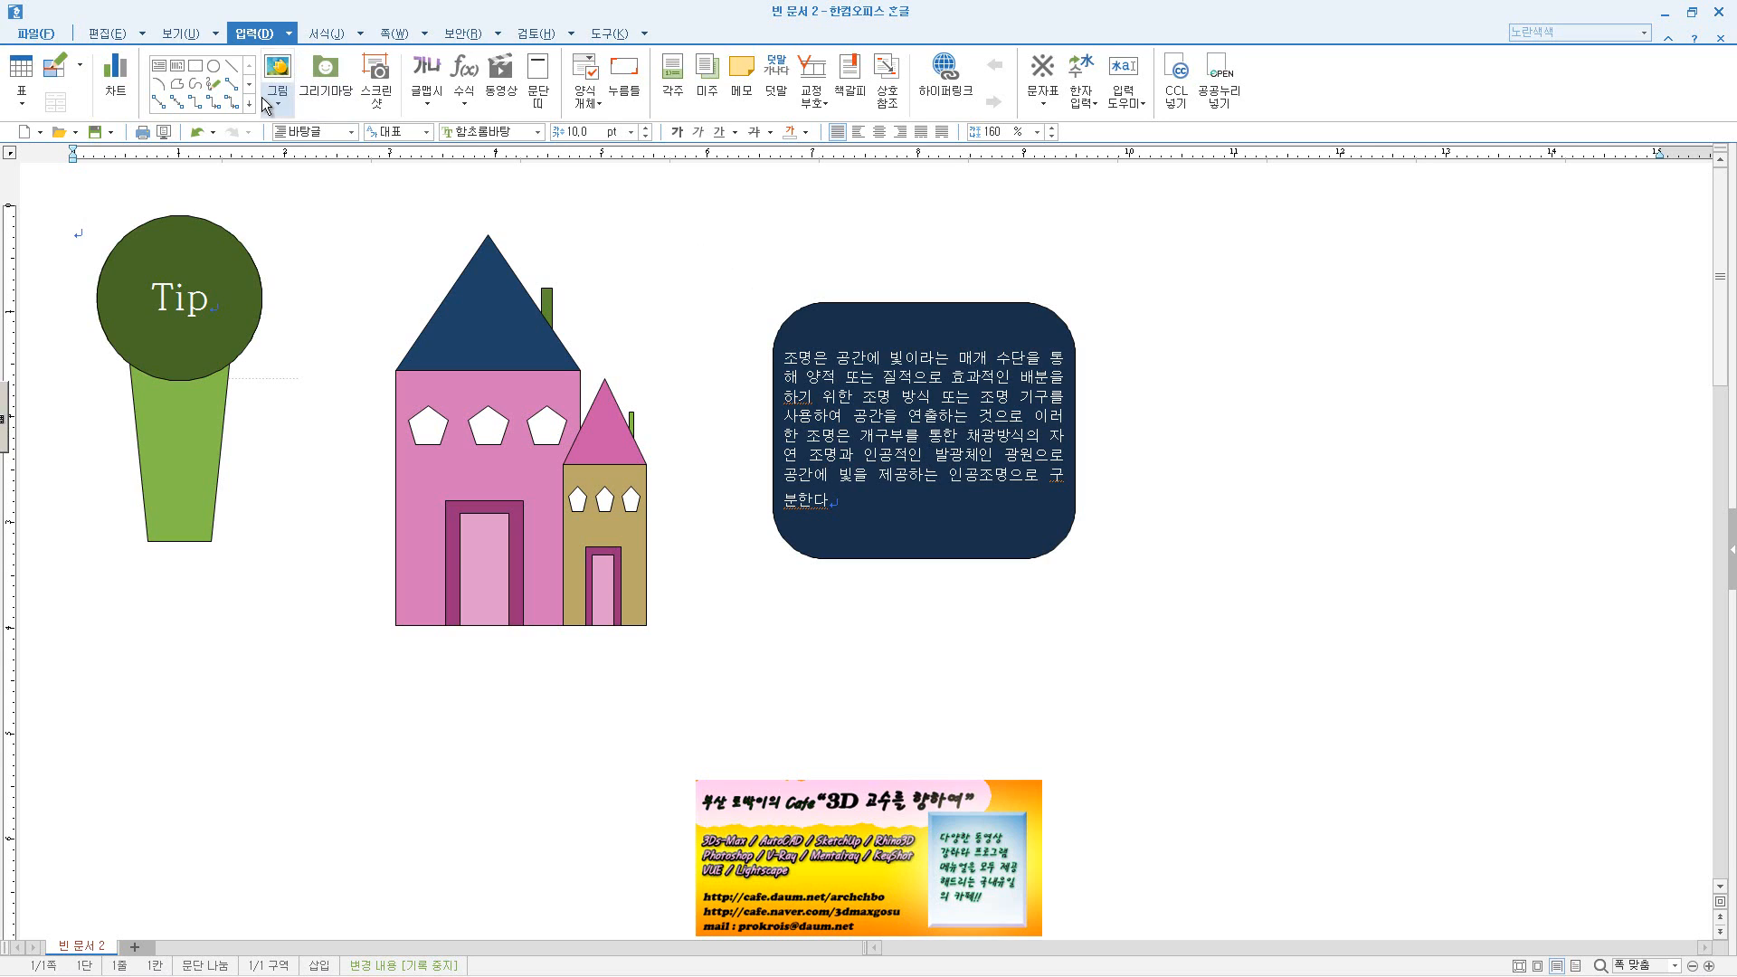
# - Draw a circle about 8.6 mm across centred on the navy box's upper-left corner and fill it with light salmon red
pyautogui.click(214, 65)
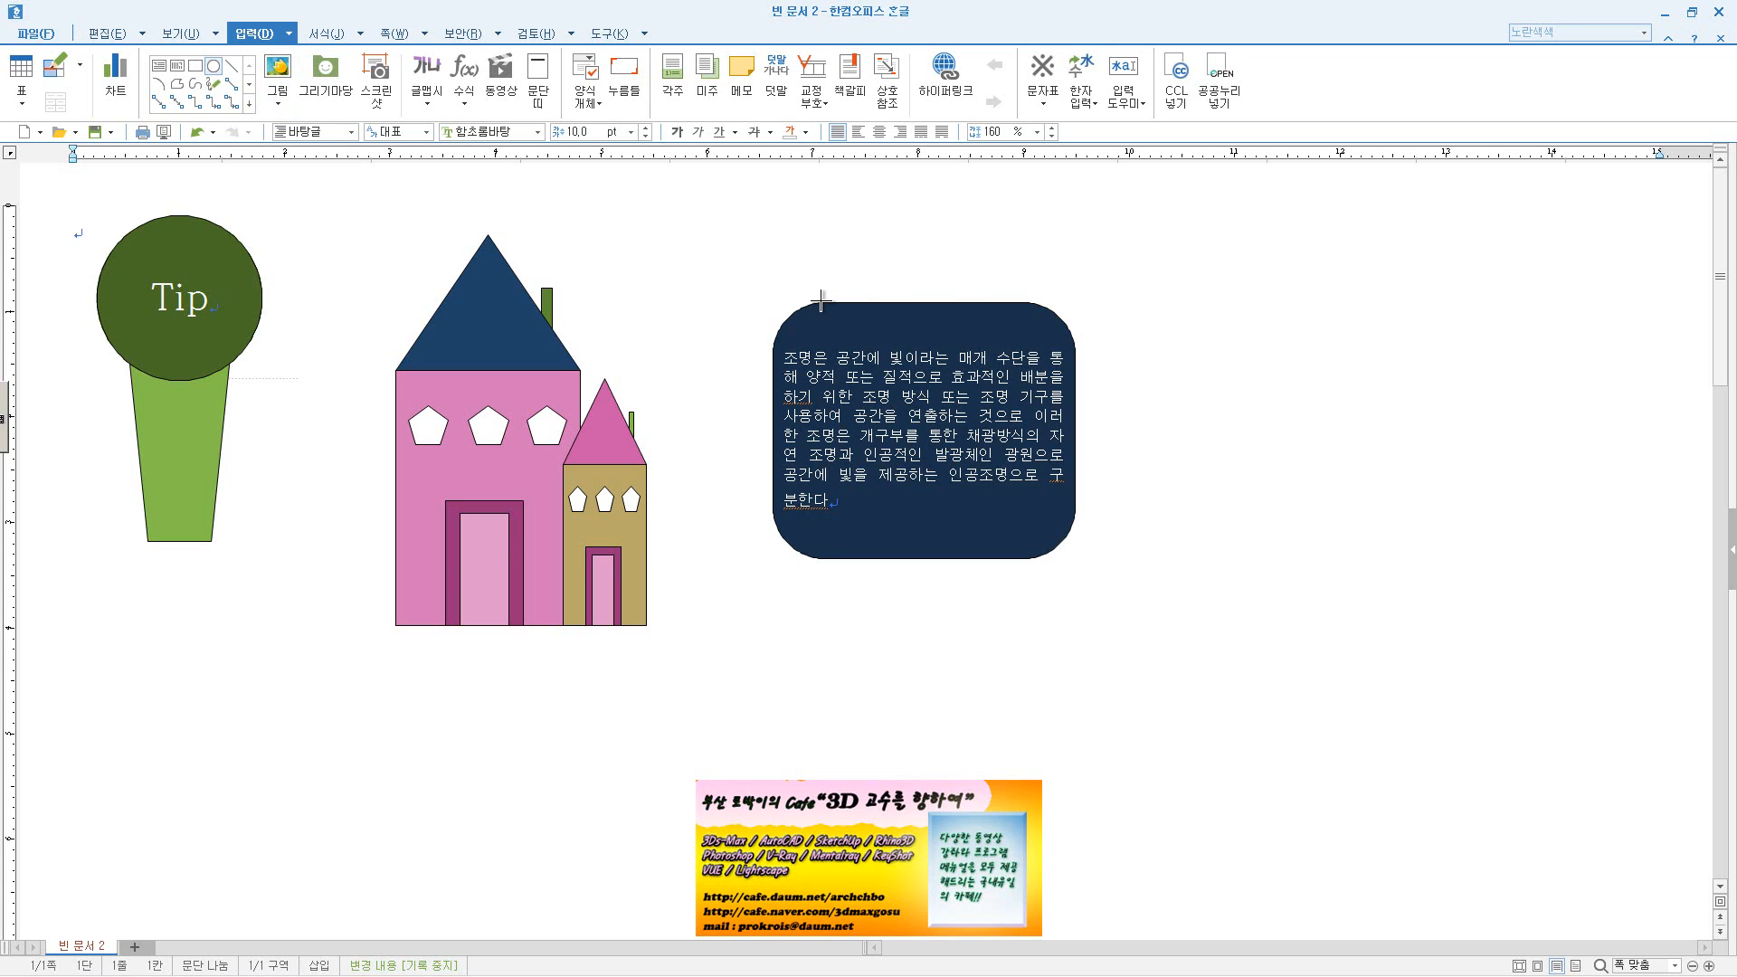
pyautogui.moveTo(821, 301); pyautogui.dragTo(867, 336)
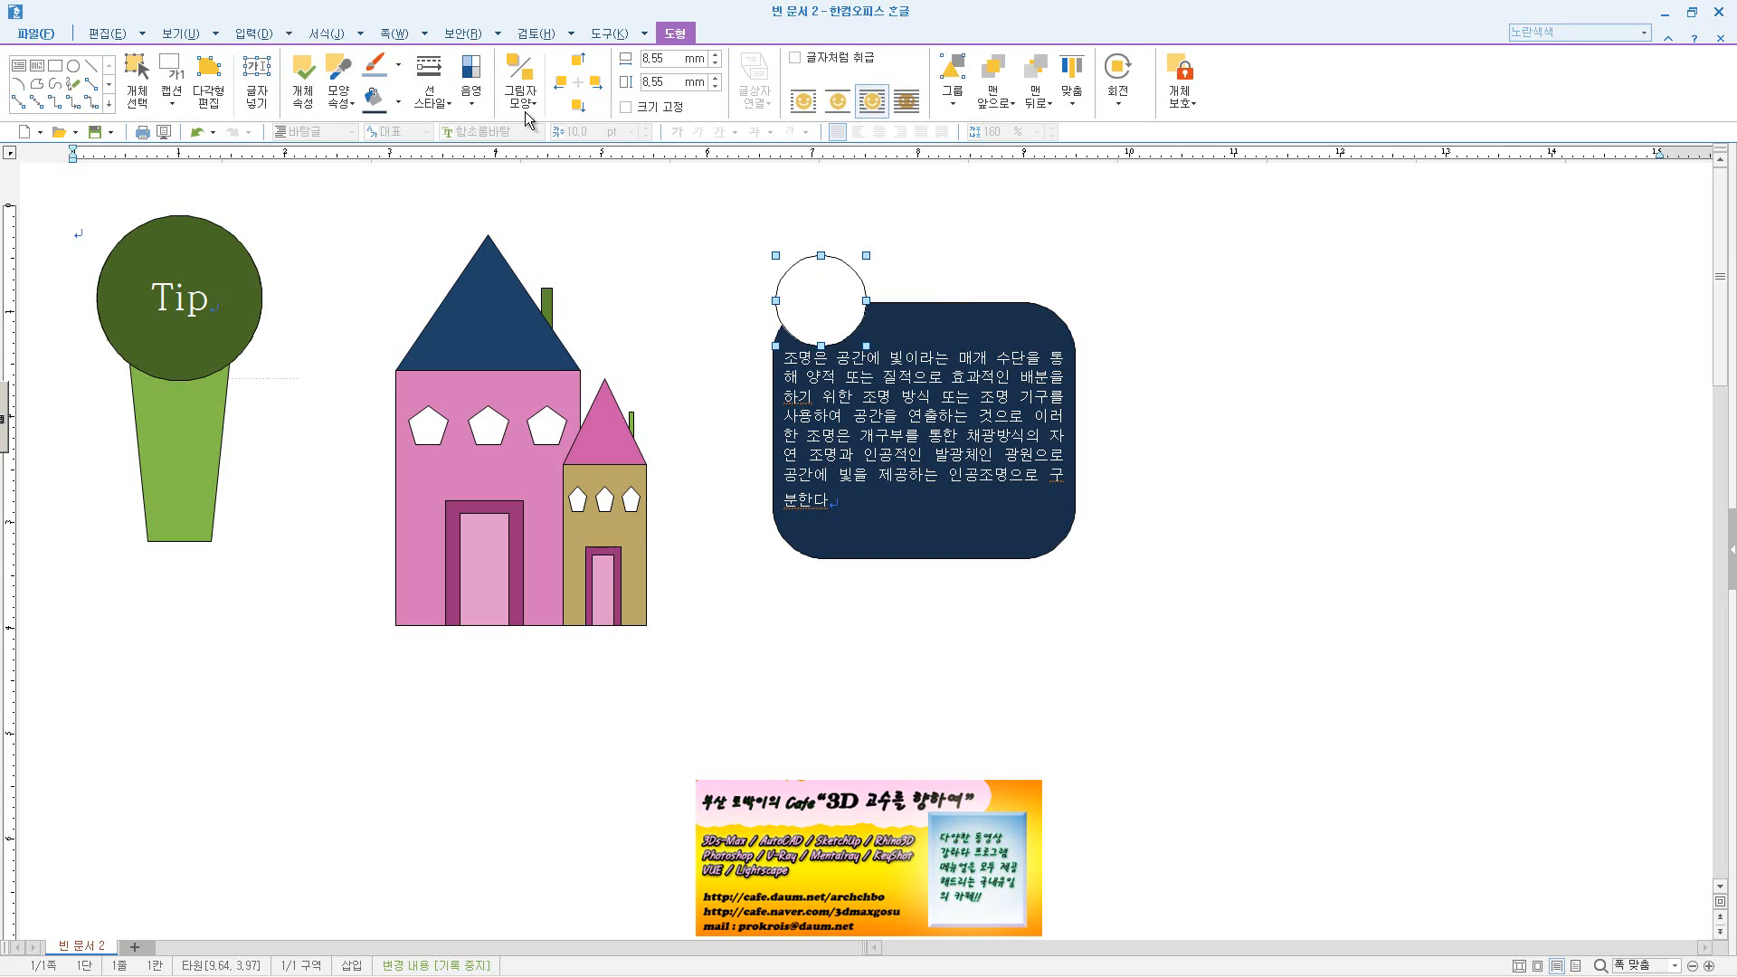
pyautogui.click(398, 101)
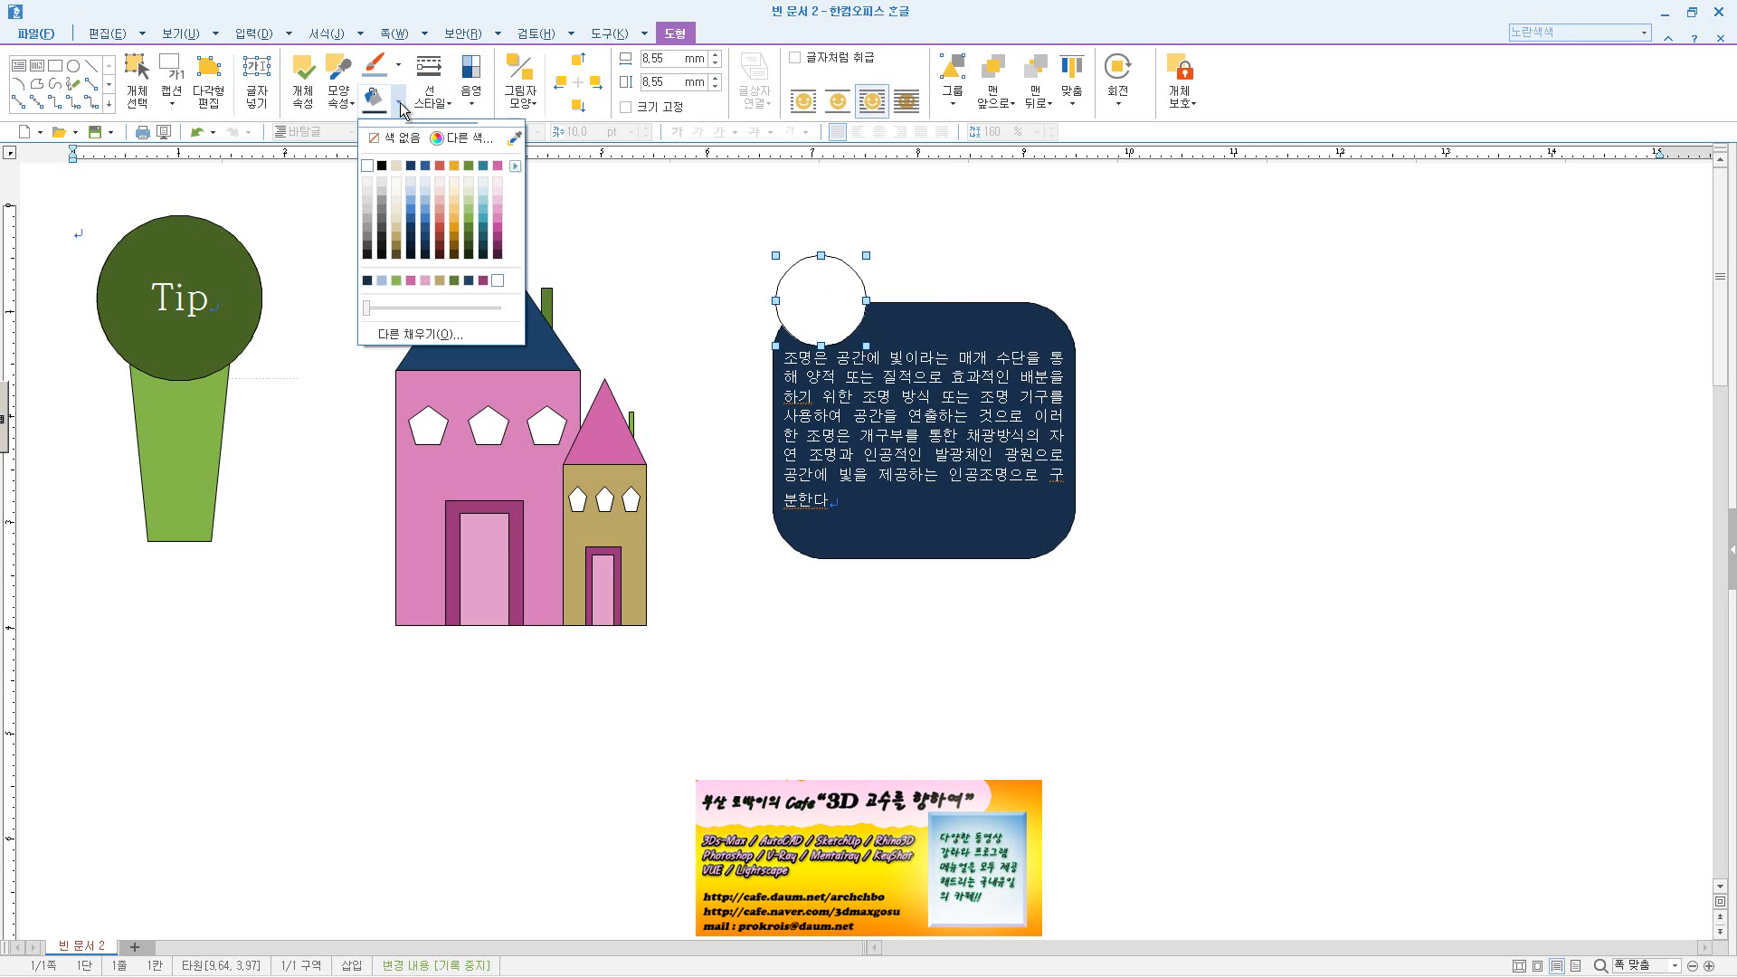
pyautogui.click(438, 205)
# - Insert the text "Tip!!" inside the salmon circle
pyautogui.rightClick(821, 295)
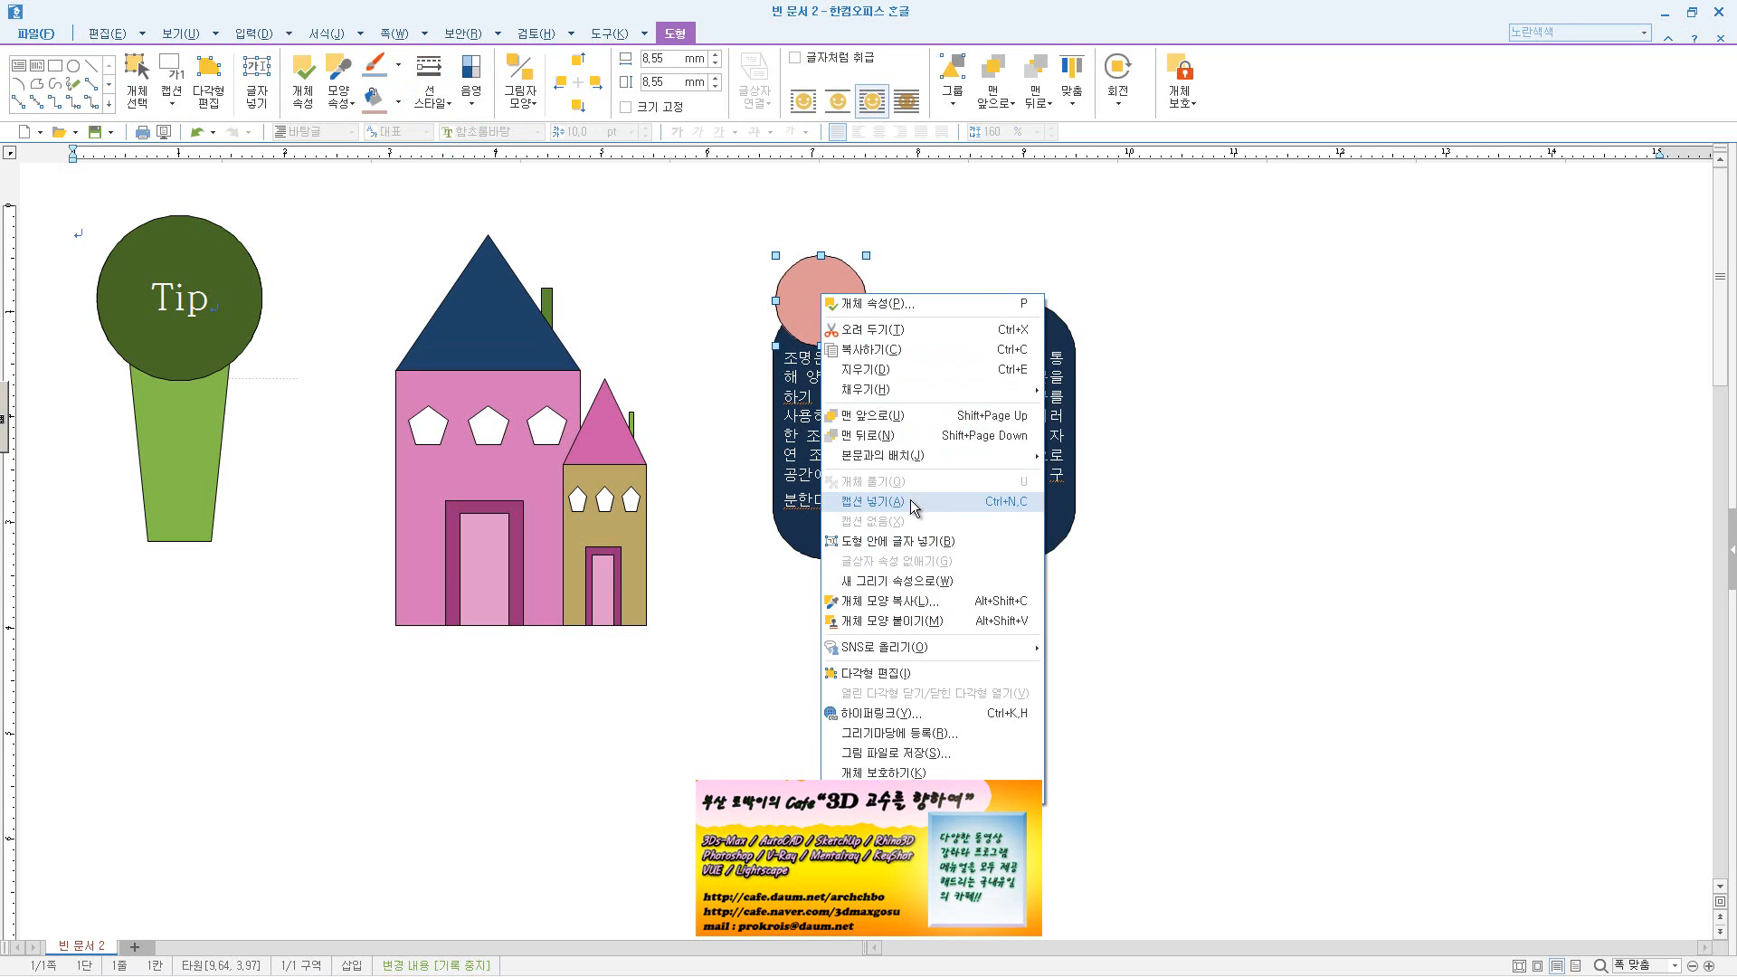
pyautogui.click(917, 541)
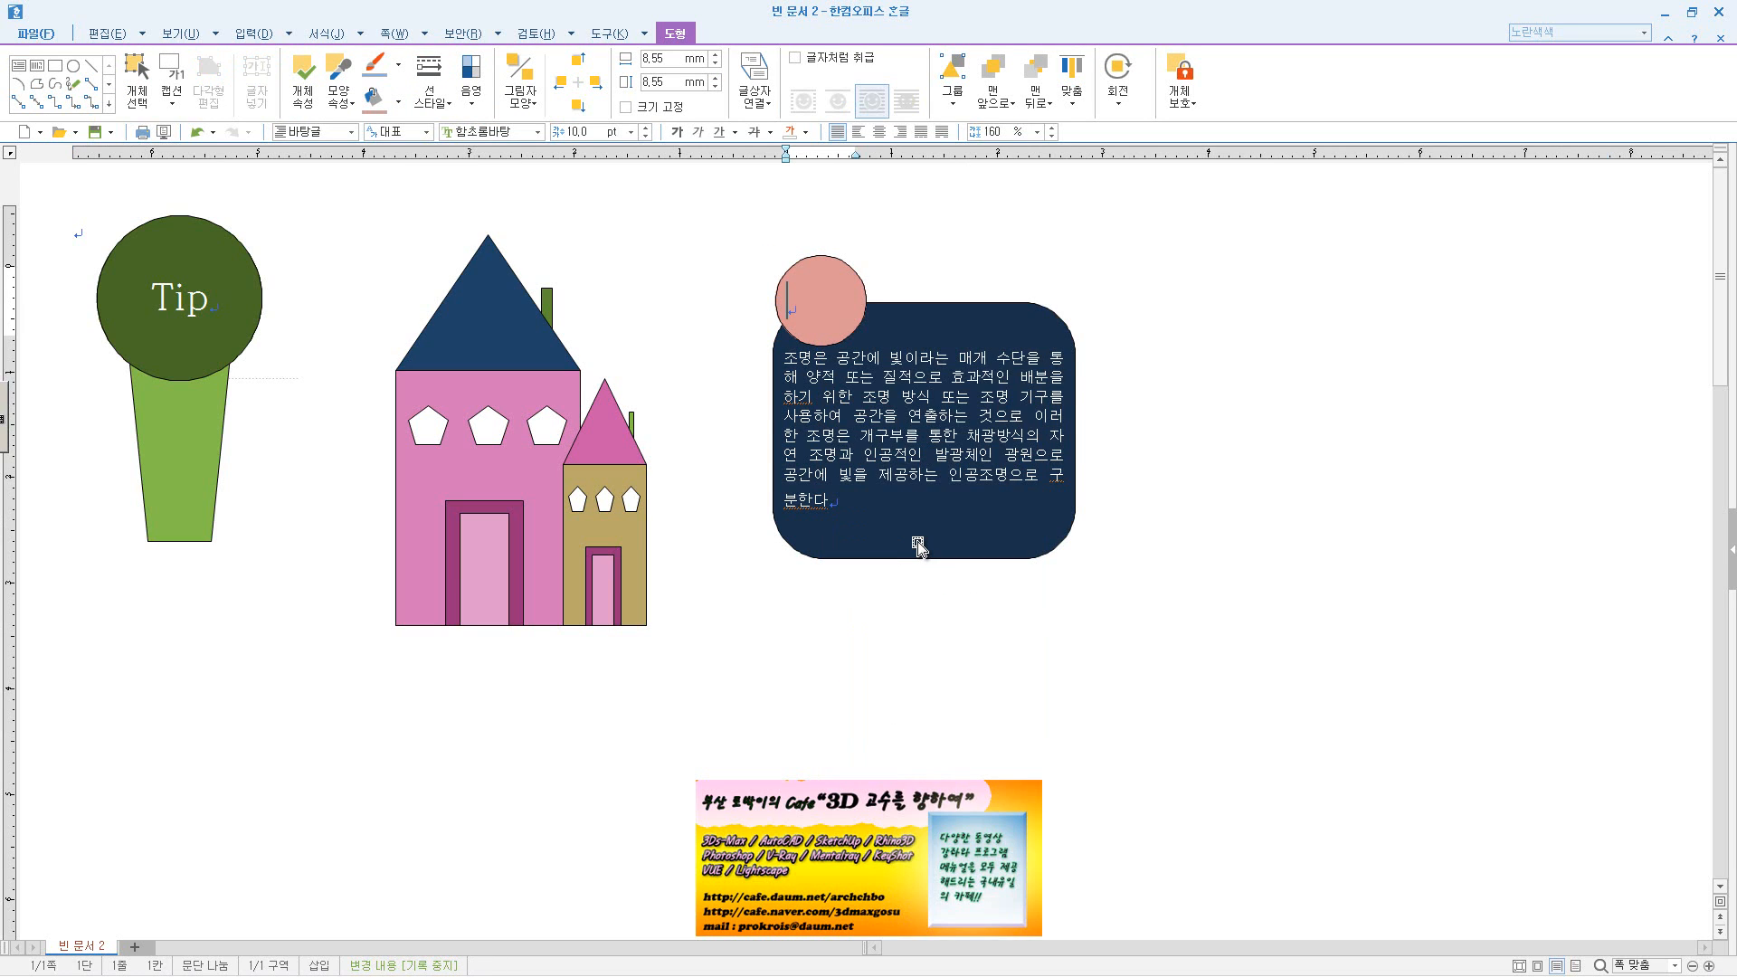
pyautogui.write('TIP')
pyautogui.write('ip!!')
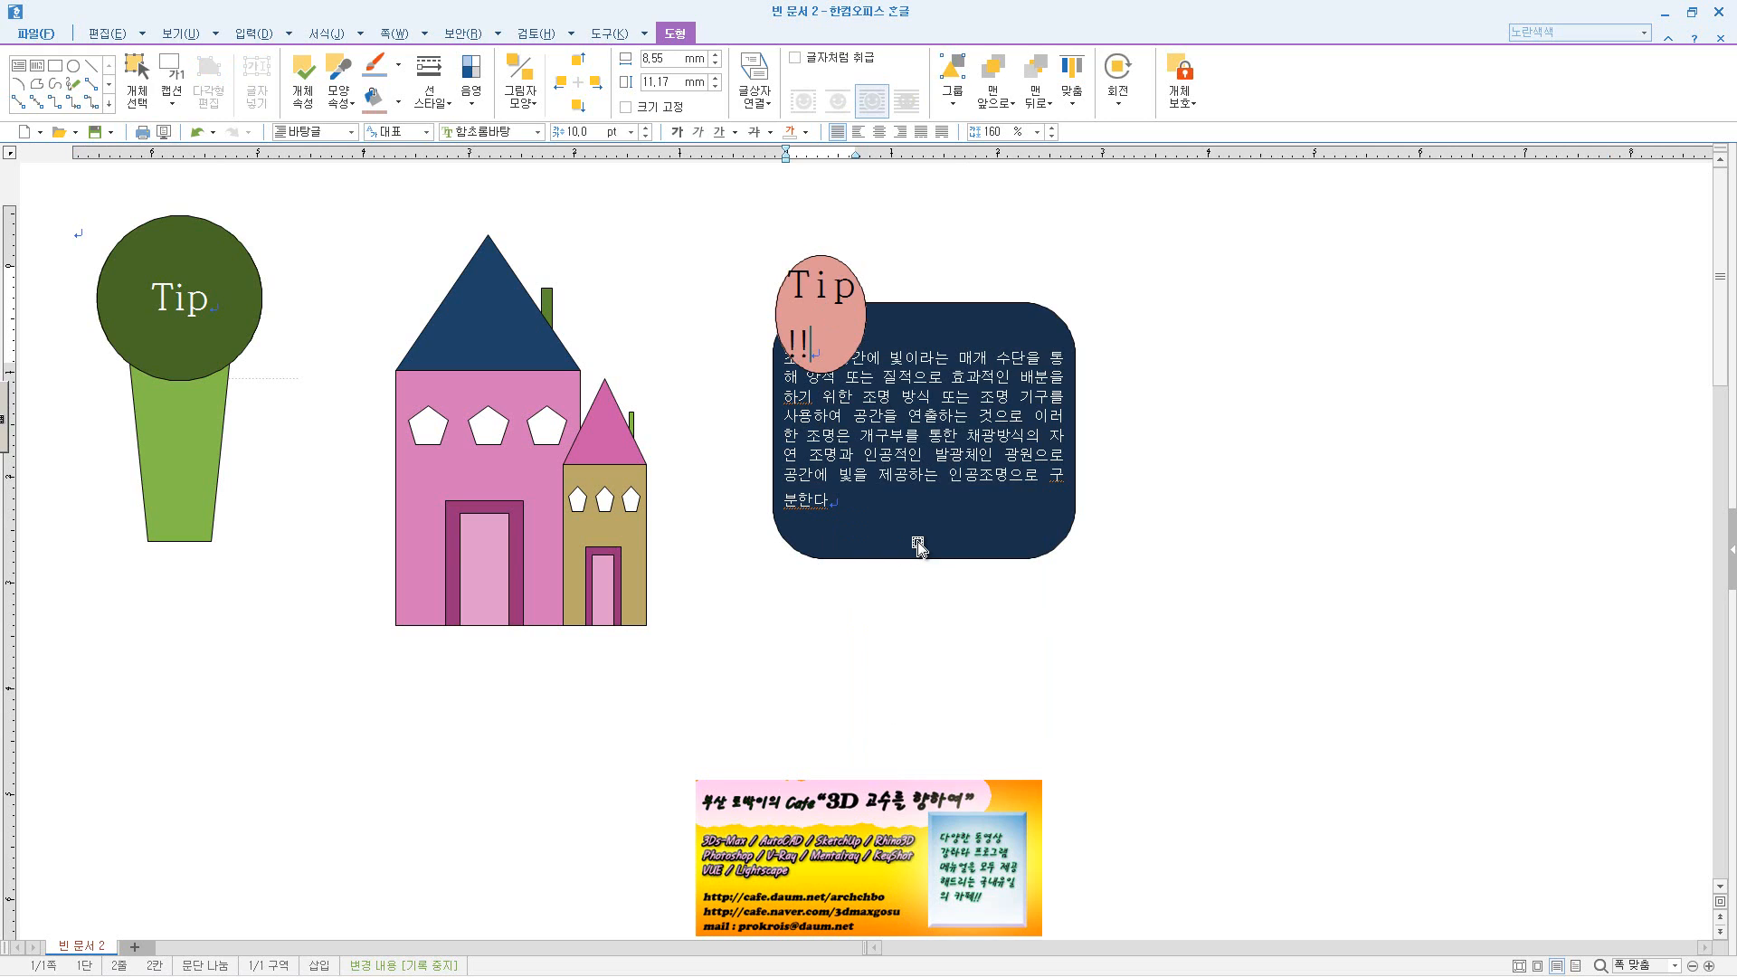
pyautogui.press('BackSpace')
pyautogui.press('BackSpace')
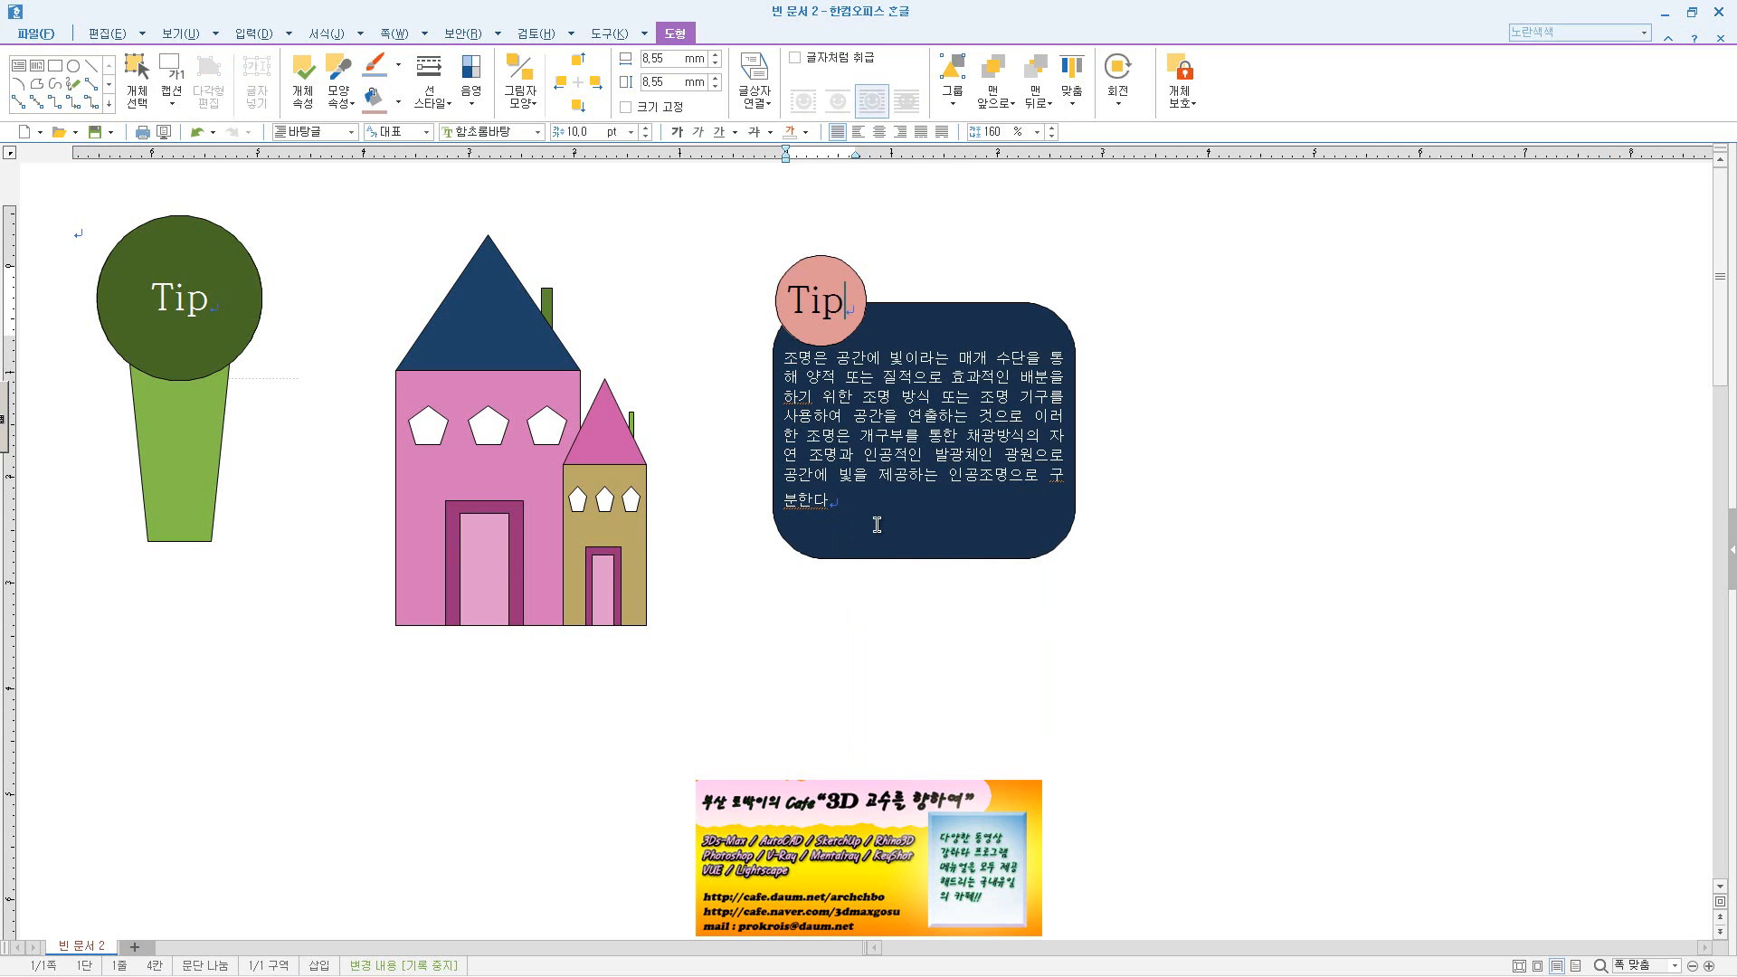
pyautogui.write('@')
pyautogui.press('BackSpace')
pyautogui.press('BackSpace')
pyautogui.write('!!')
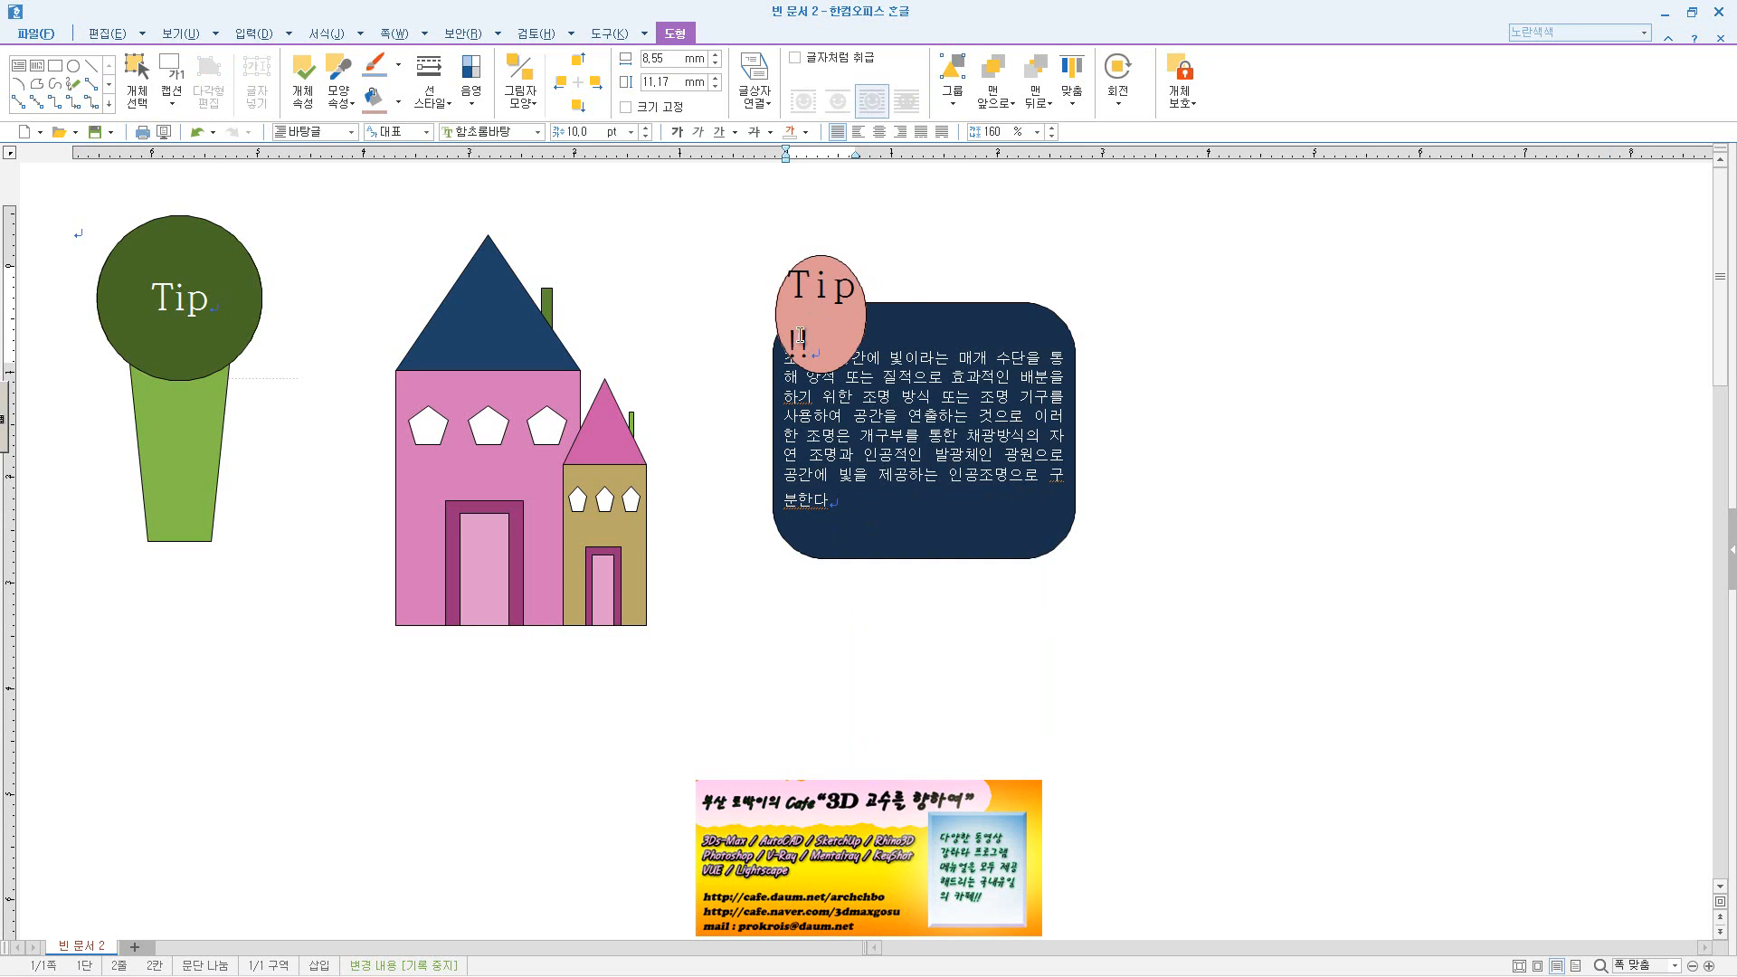
# - Set the circle's "Tip!!" text to 8 pt and colour it white
pyautogui.moveTo(808, 338); pyautogui.dragTo(787, 308)
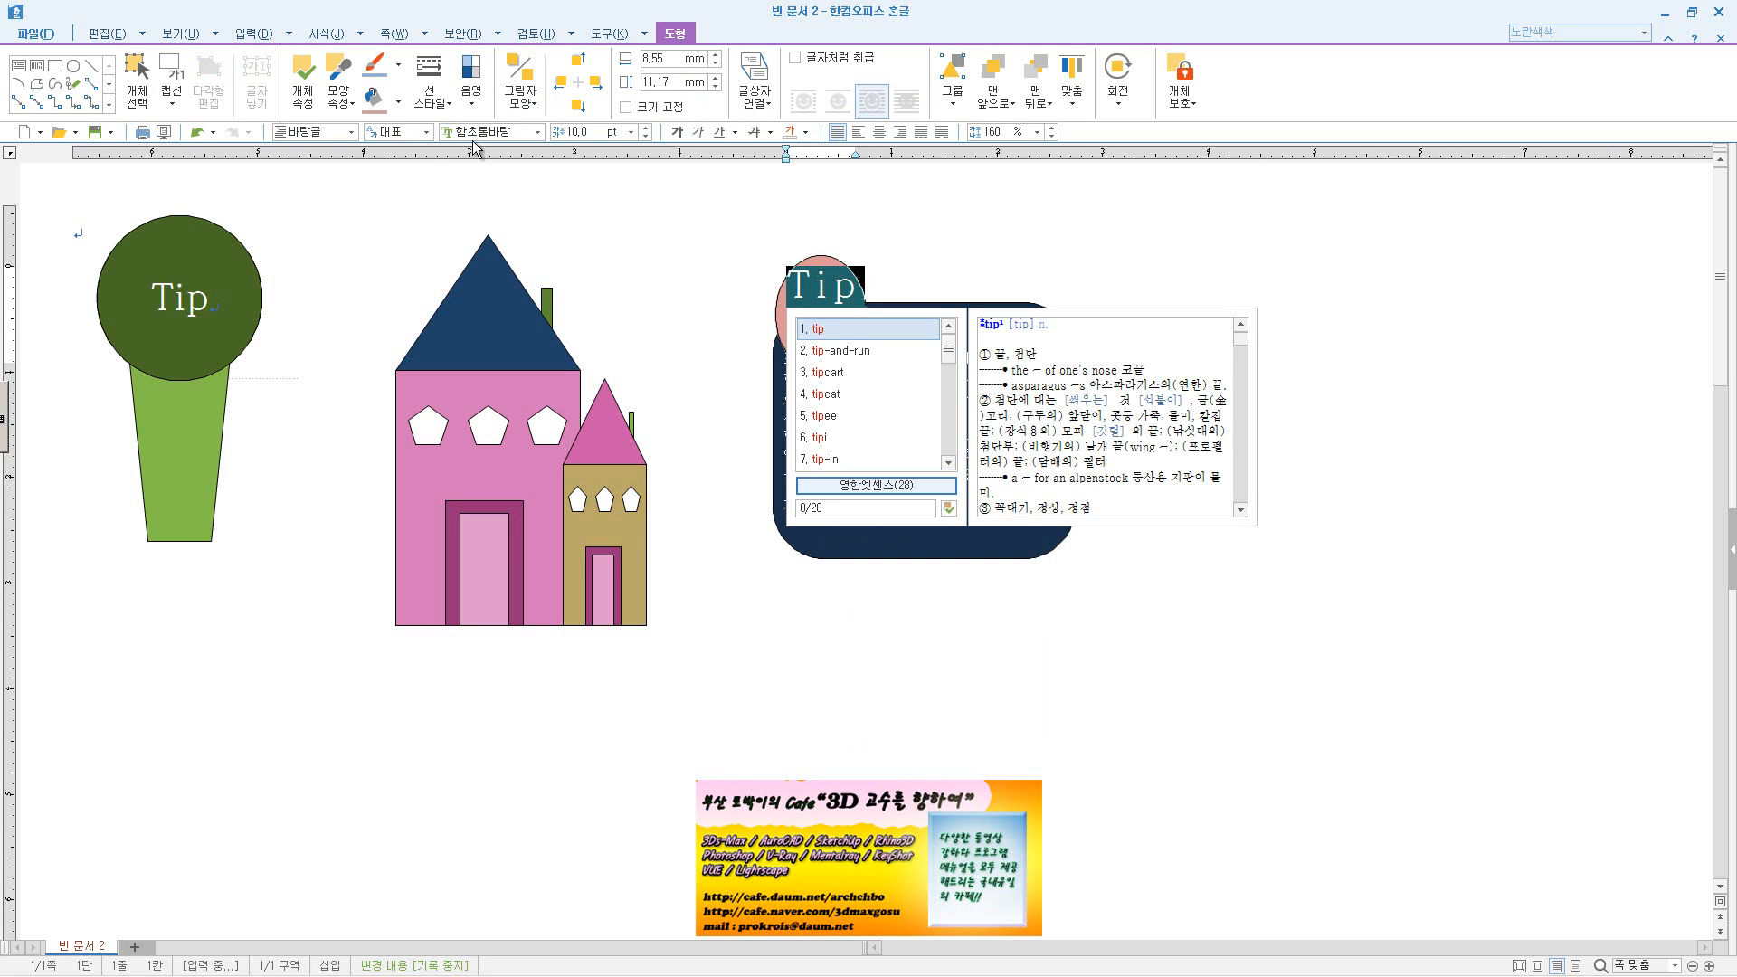
pyautogui.click(644, 137)
pyautogui.click(644, 137)
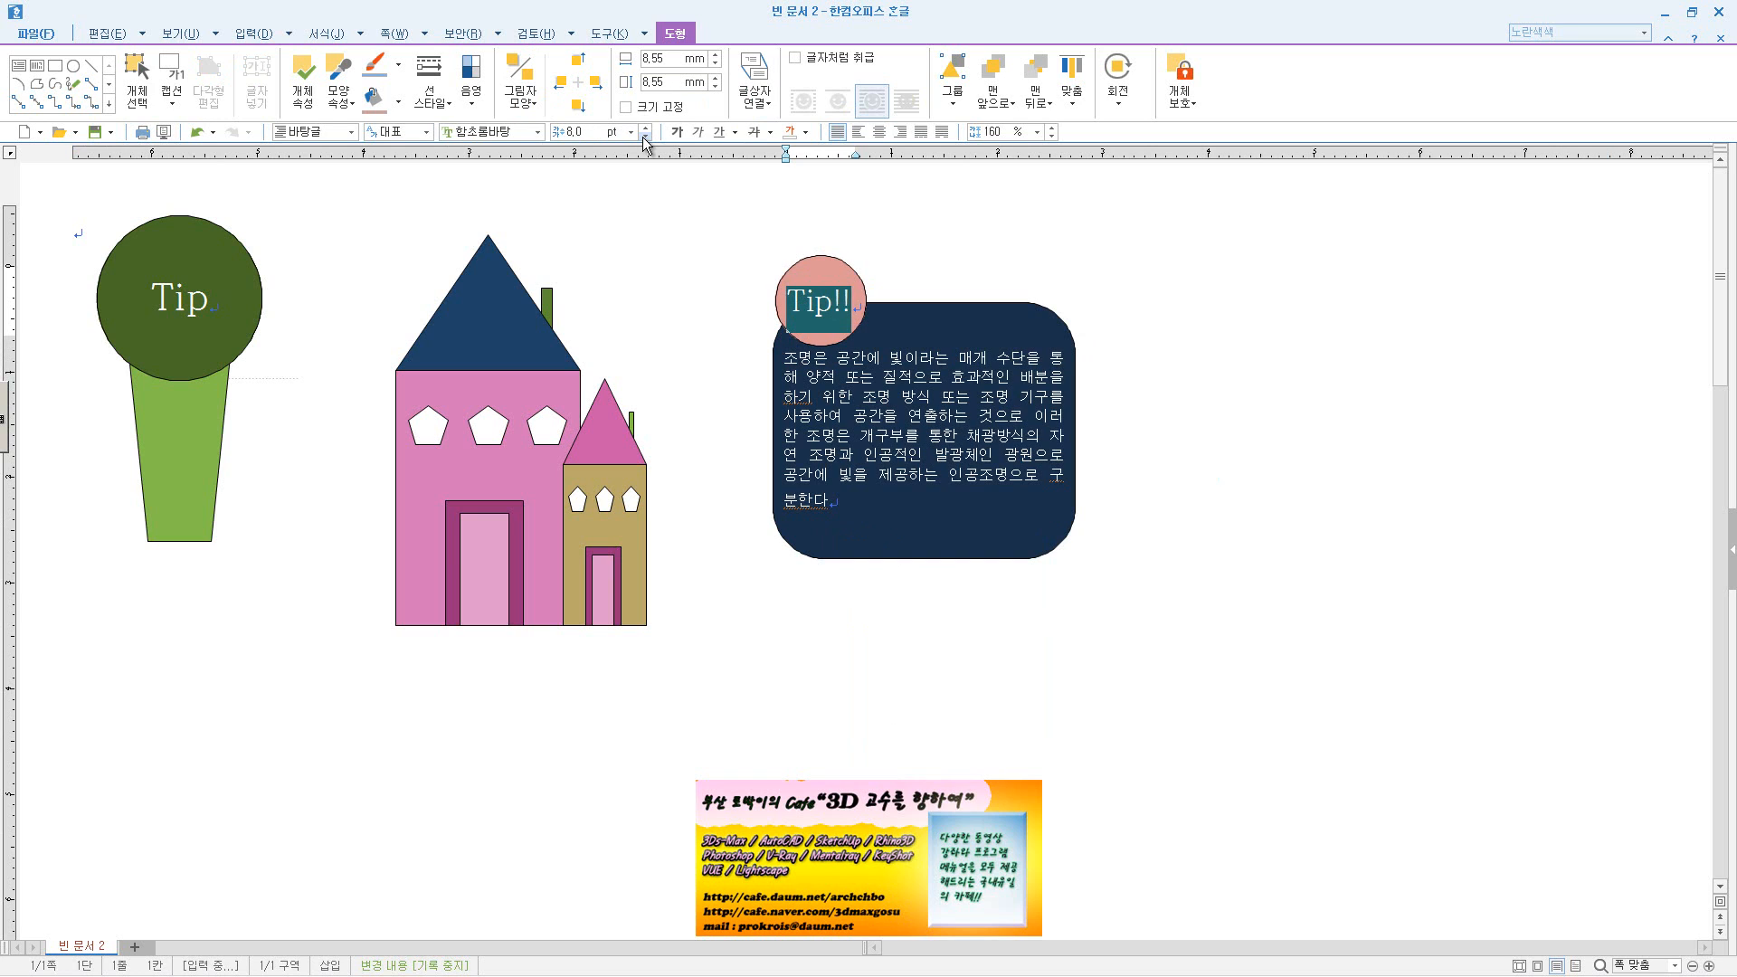
pyautogui.click(803, 133)
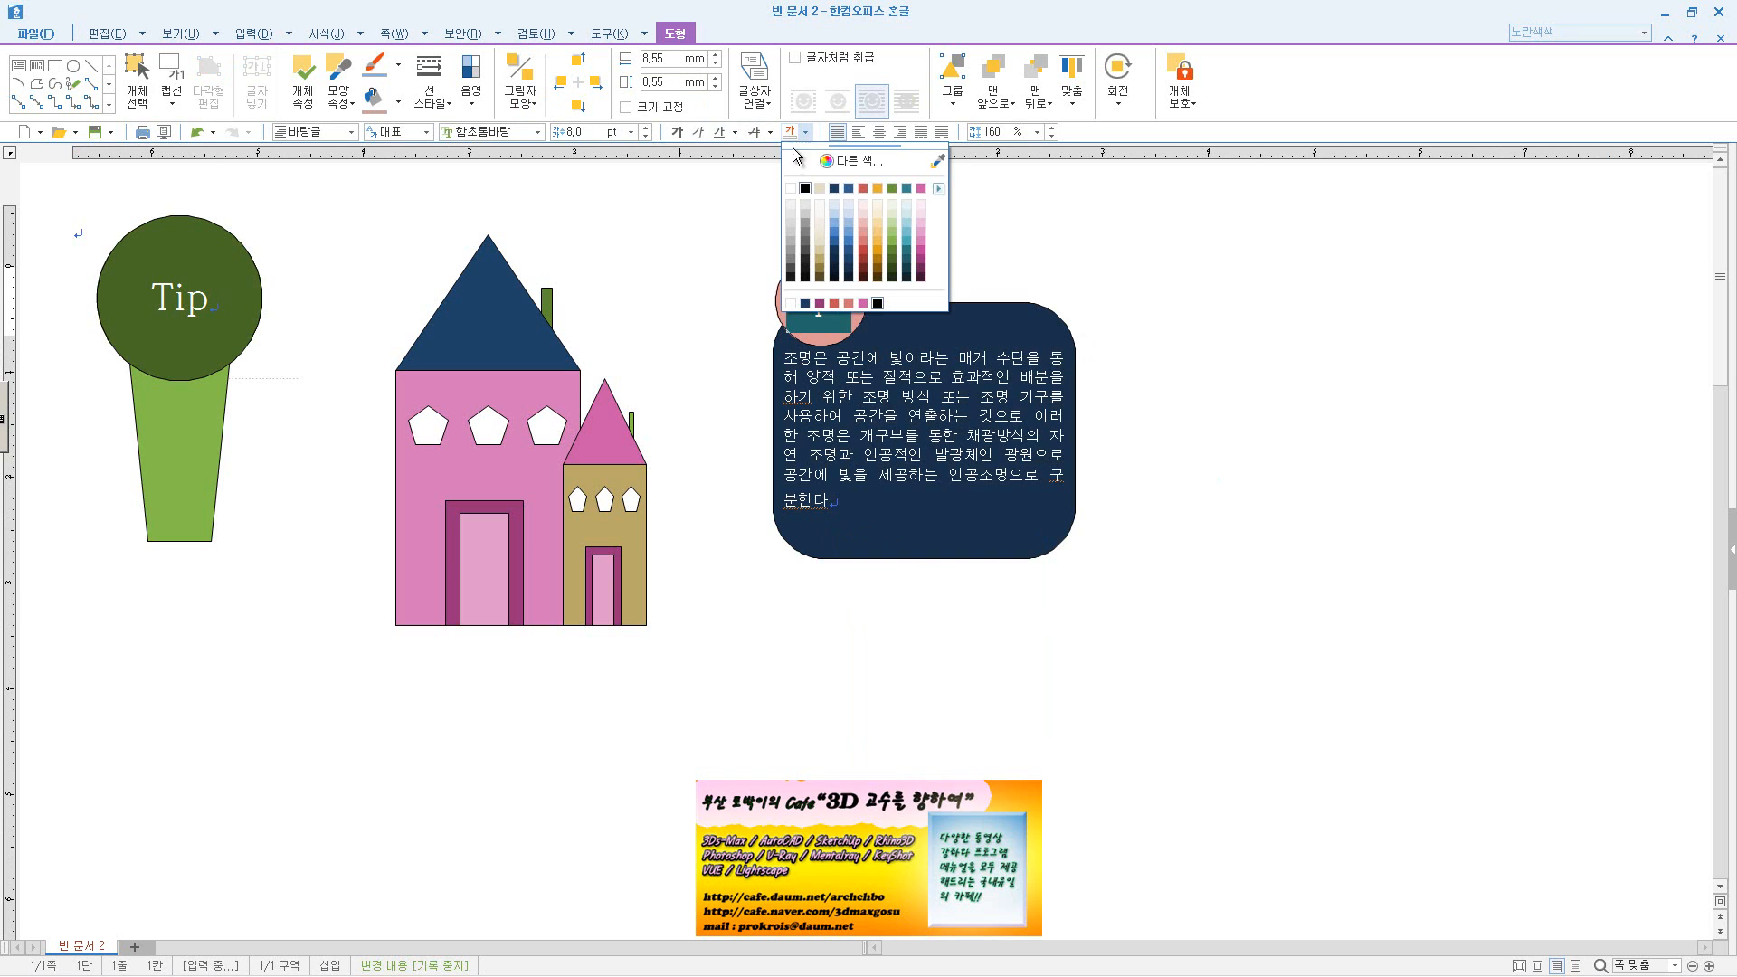
pyautogui.click(793, 187)
pyautogui.click(1031, 298)
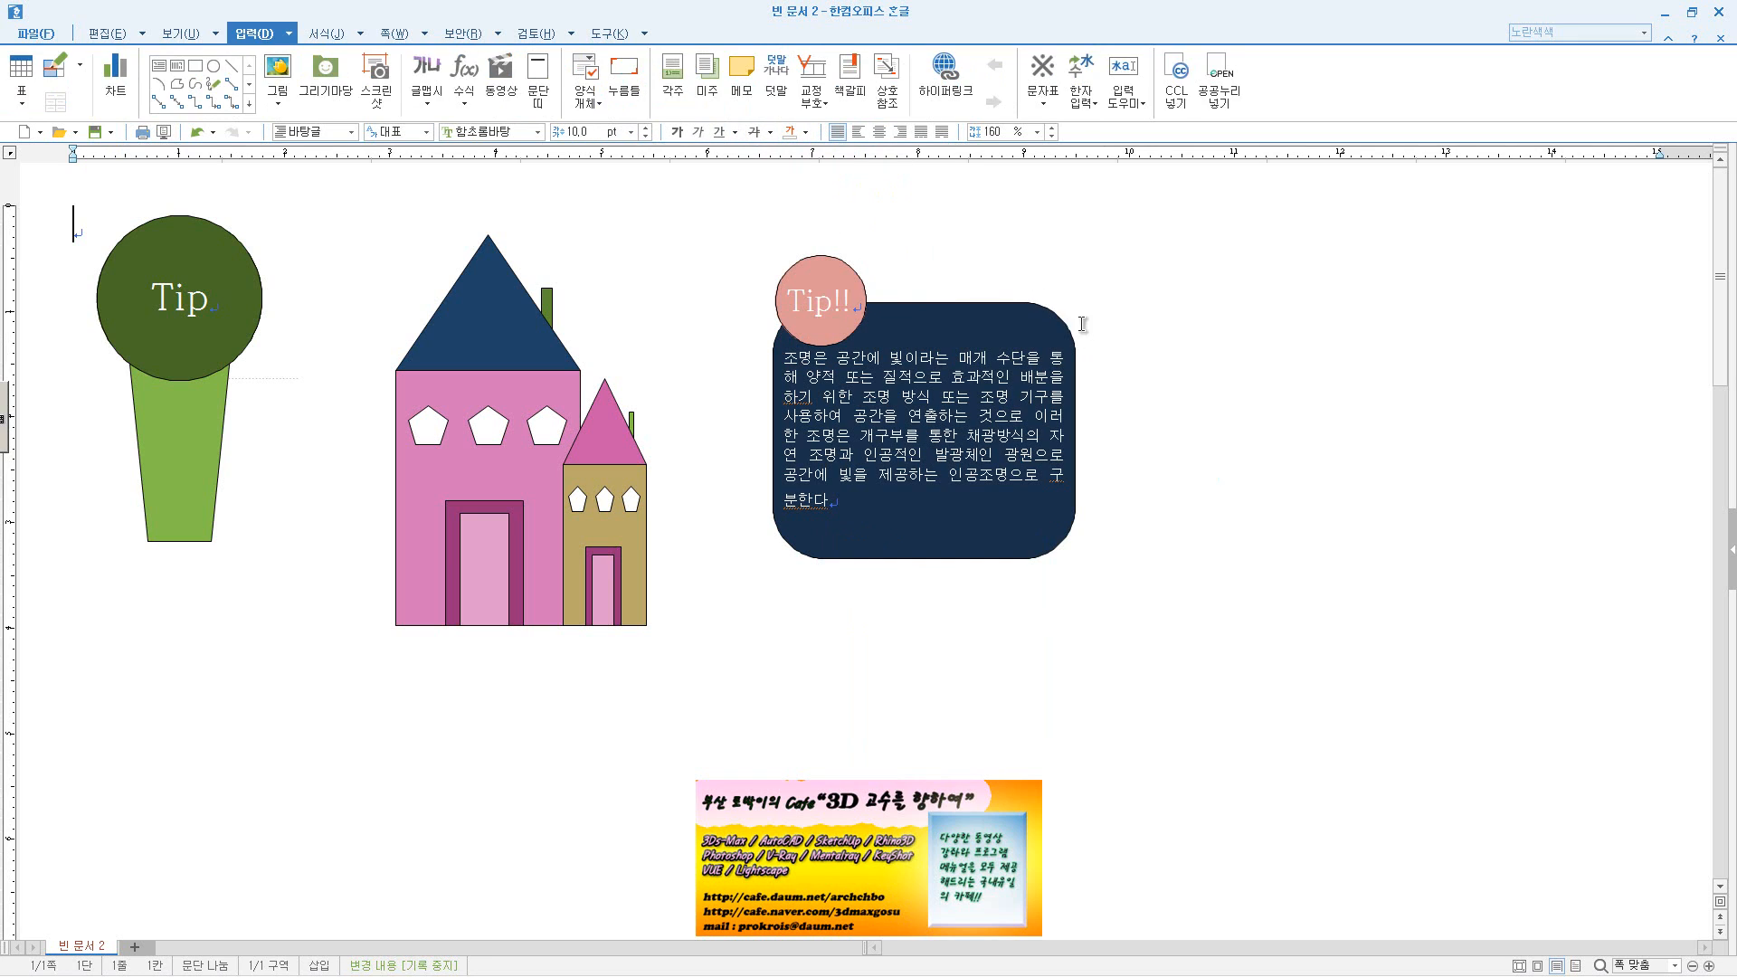